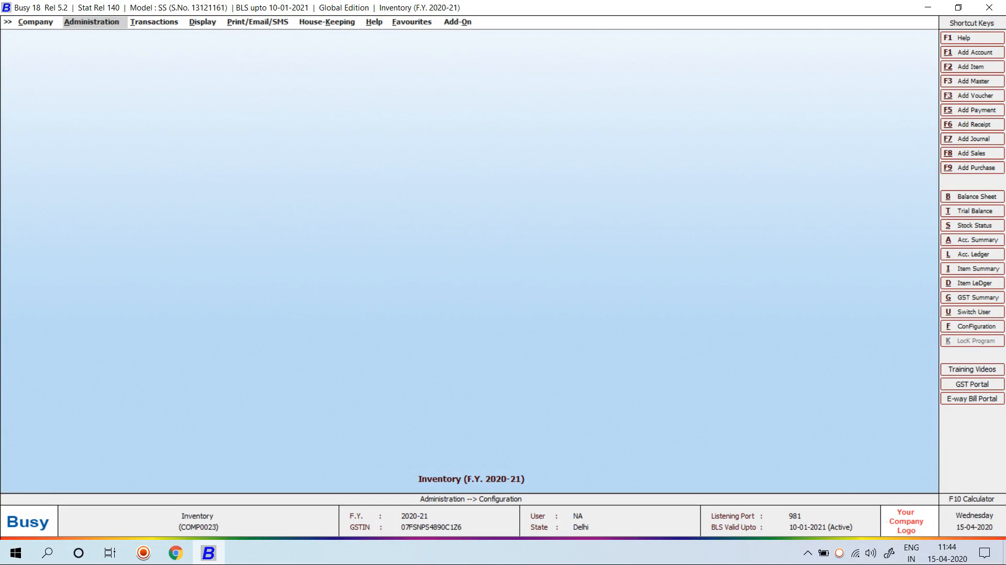
Tick MRP-wise Details in the Inventory feature options and save the configuration
key(Return)
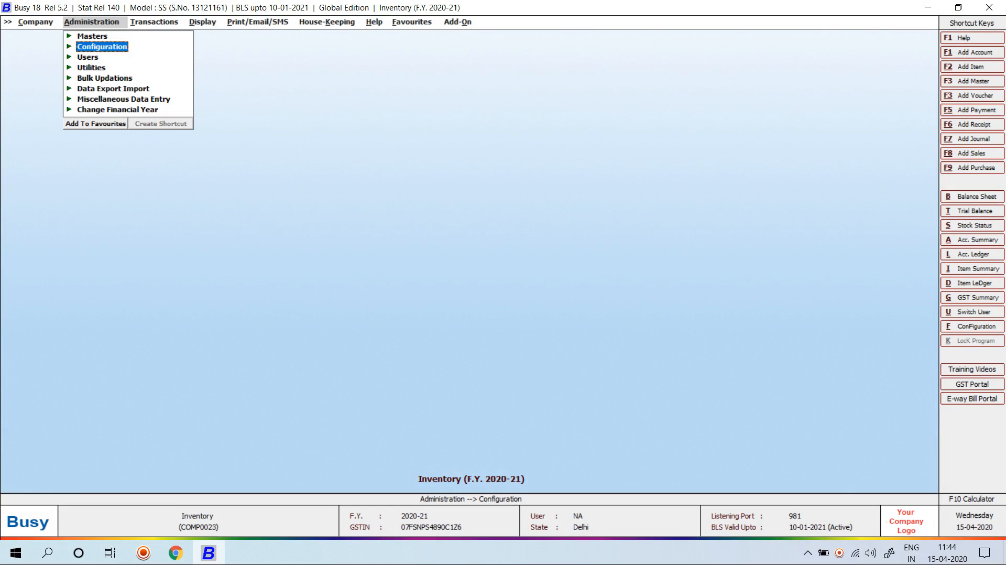
key(Return)
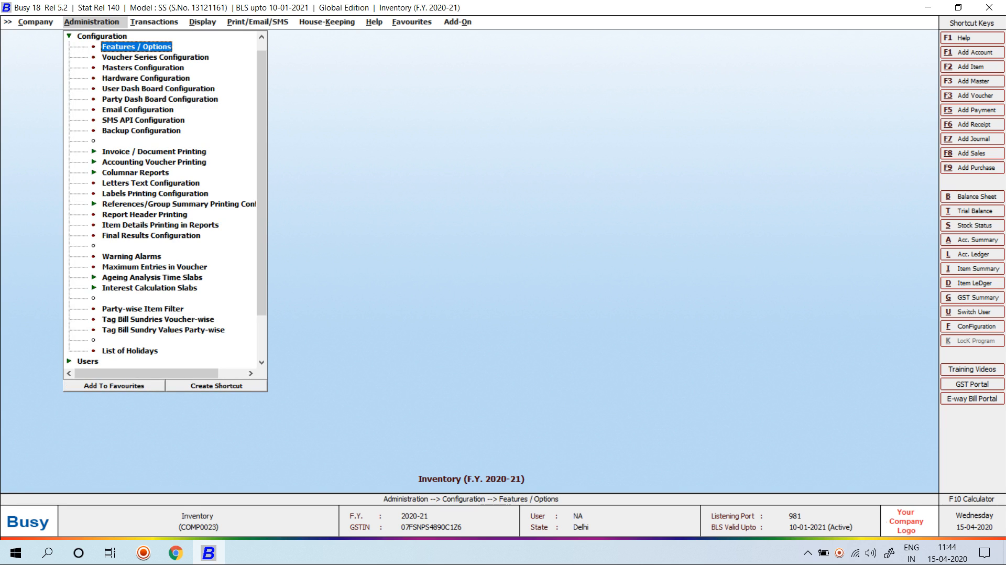
key(Return)
key(Down)
key(Down)
key(Down)
key(Down)
key(Return)
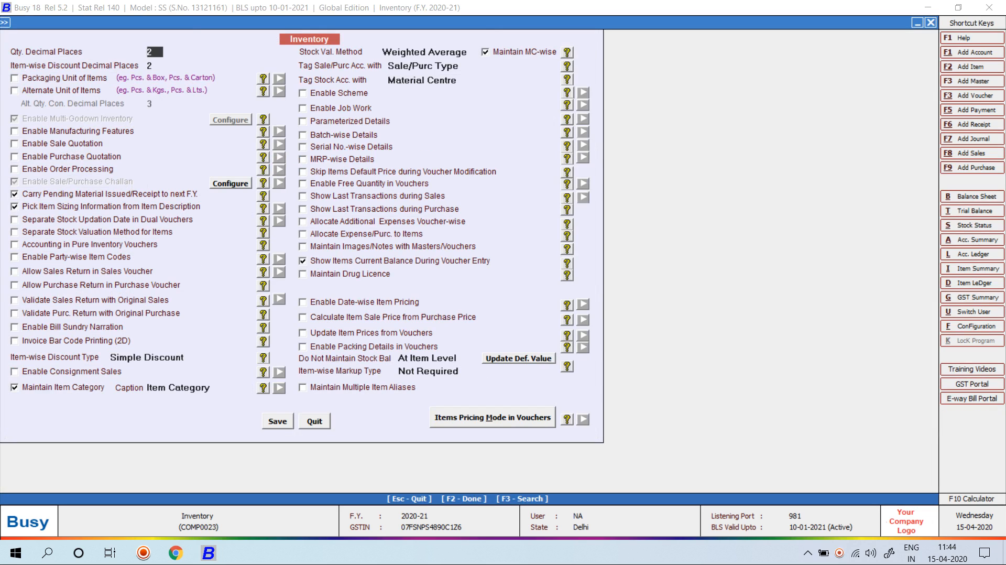
click(303, 158)
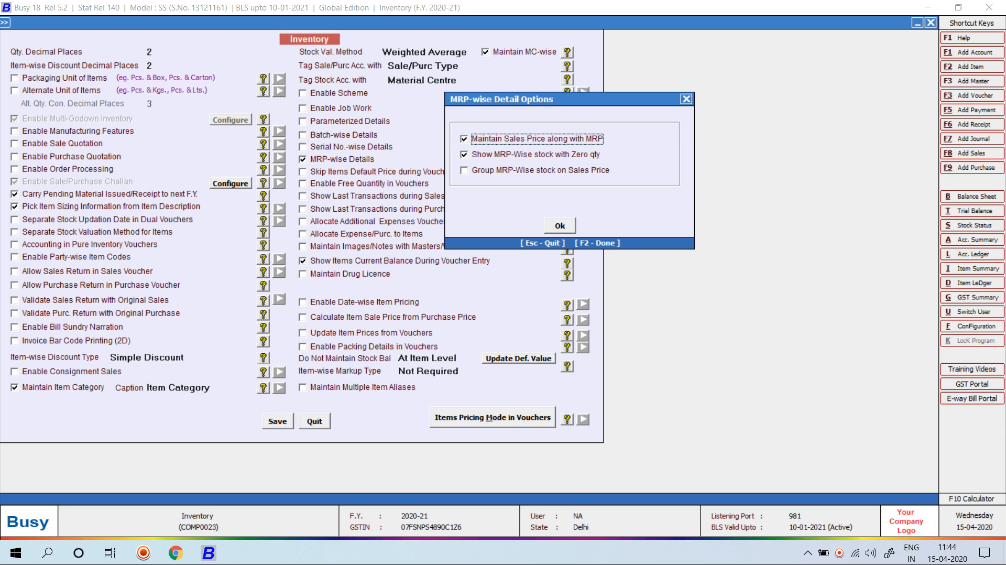
key(F2)
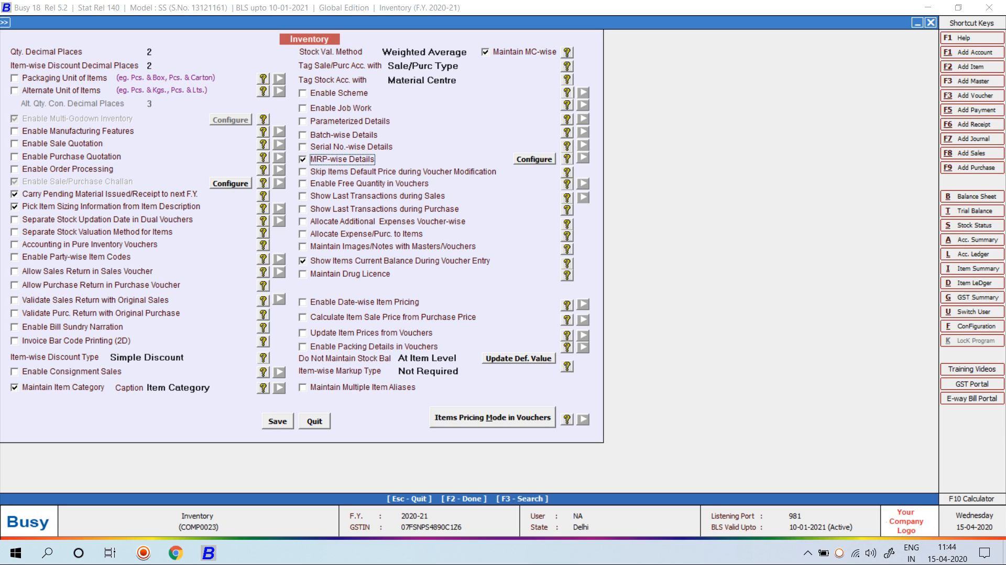
key(F2)
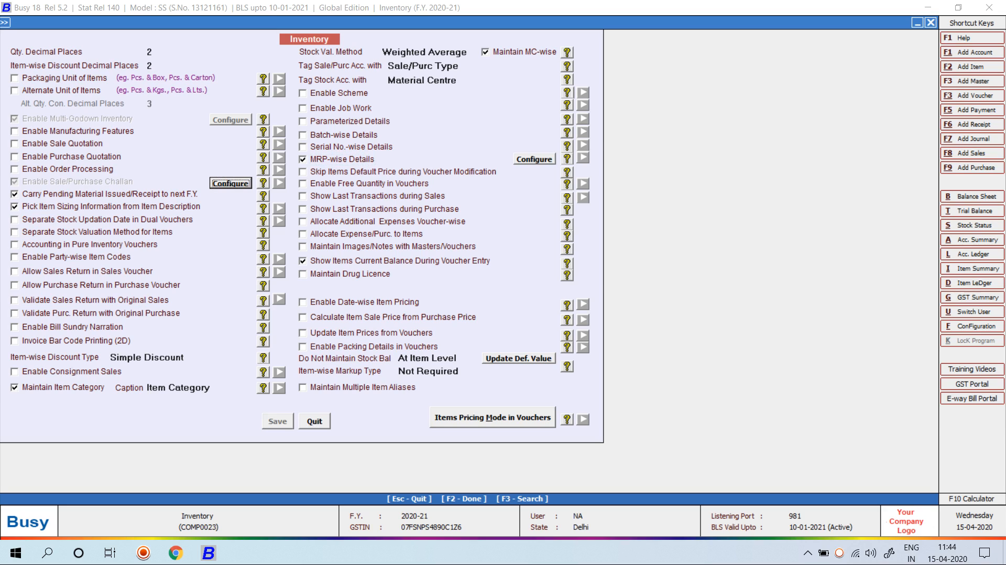
key(Escape)
key(Escape)
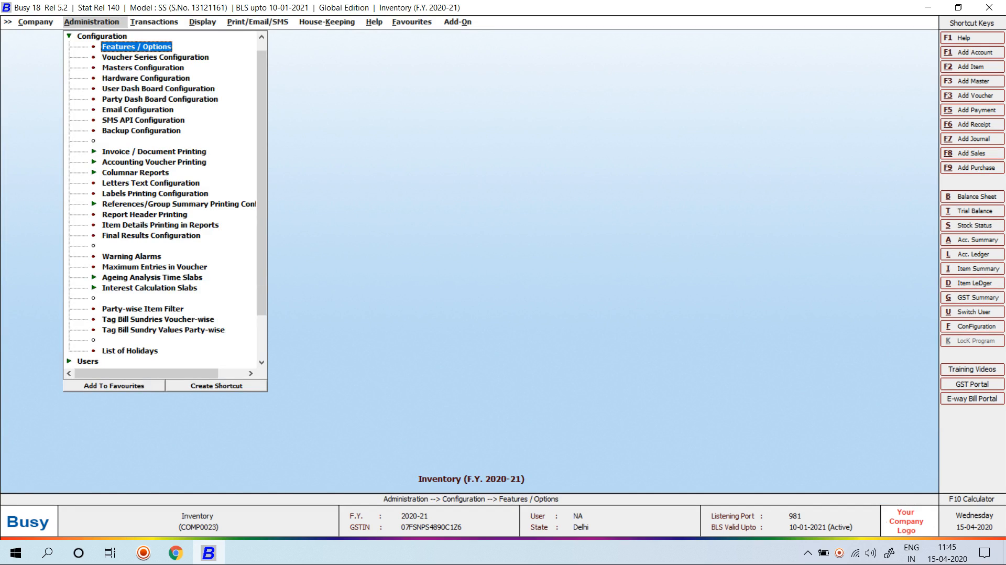
key(Left)
Start a new item named Lux 500gm in group General with unit Pcs
key(Up)
key(Right)
key(Down)
key(Down)
key(Down)
key(Down)
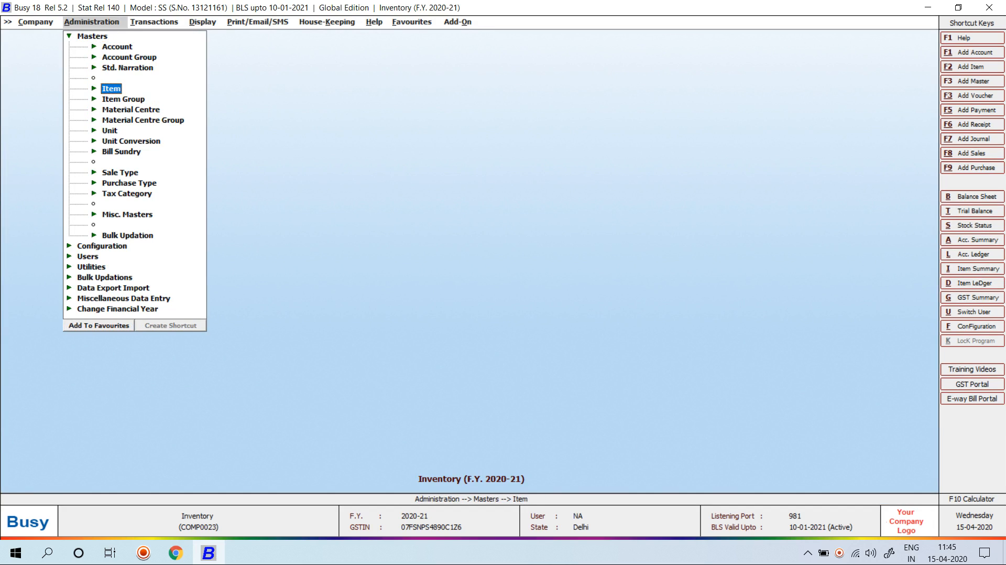
key(Right)
key(Down)
key(Return)
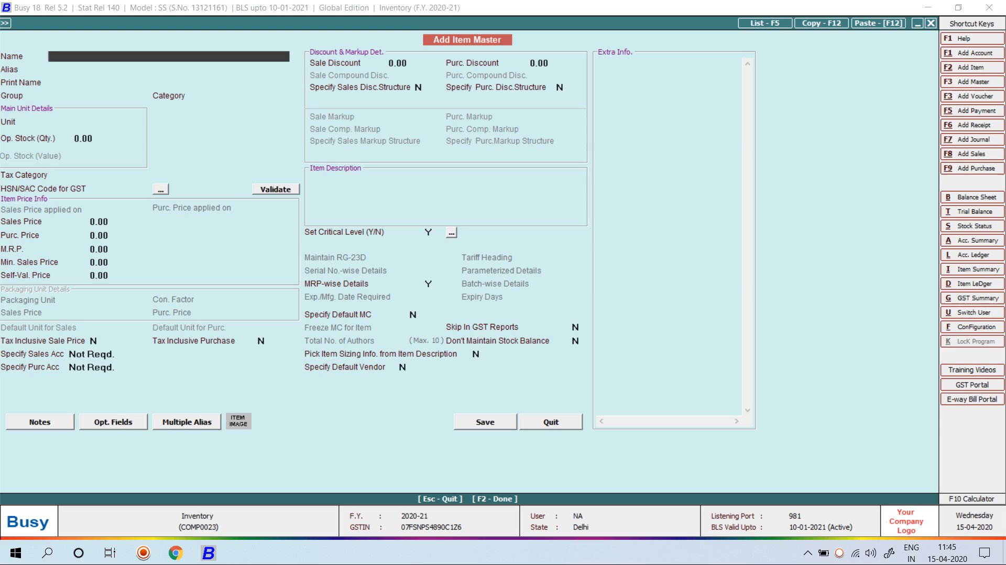
text(Lux 500gm)
key(Return)
key(Return)
key(Return)
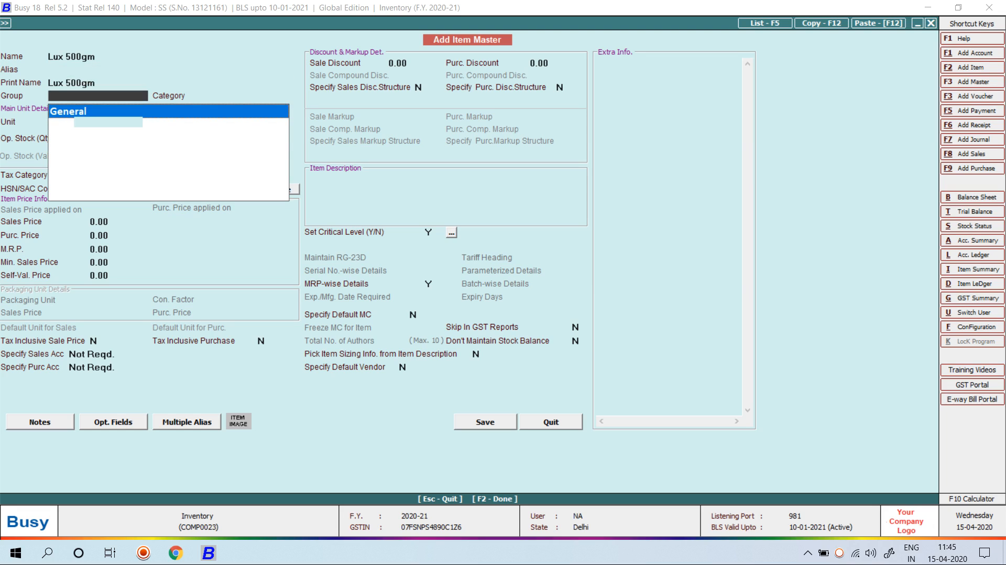
key(Return)
key(Return)
key(Return)
key(Down)
Give Lux 500gm GST 18%, HSN 9607, sales price 25, MRP 30, purchase price 22, and save
key(Return)
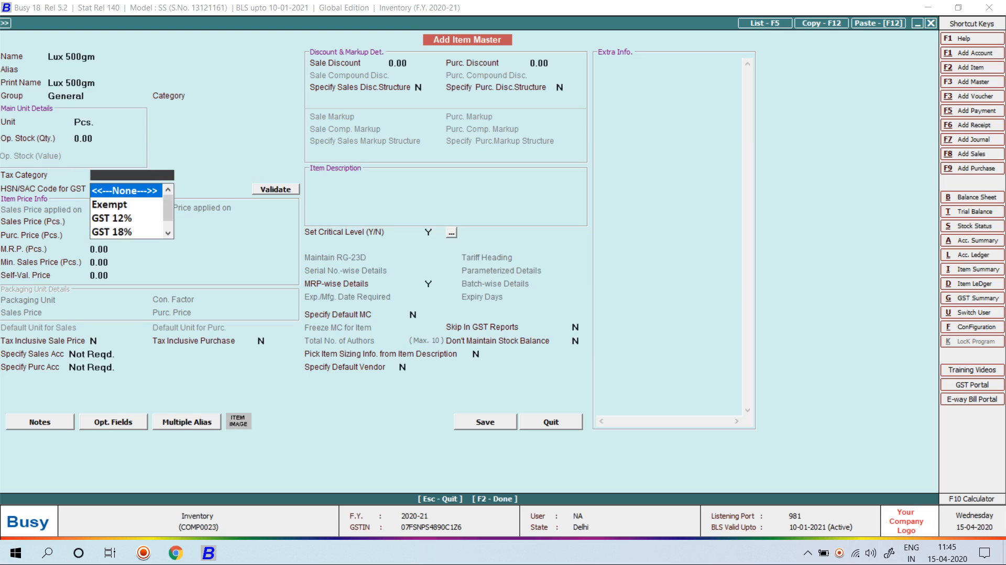
key(Down)
key(Down)
key(Down)
key(Return)
text(9607)
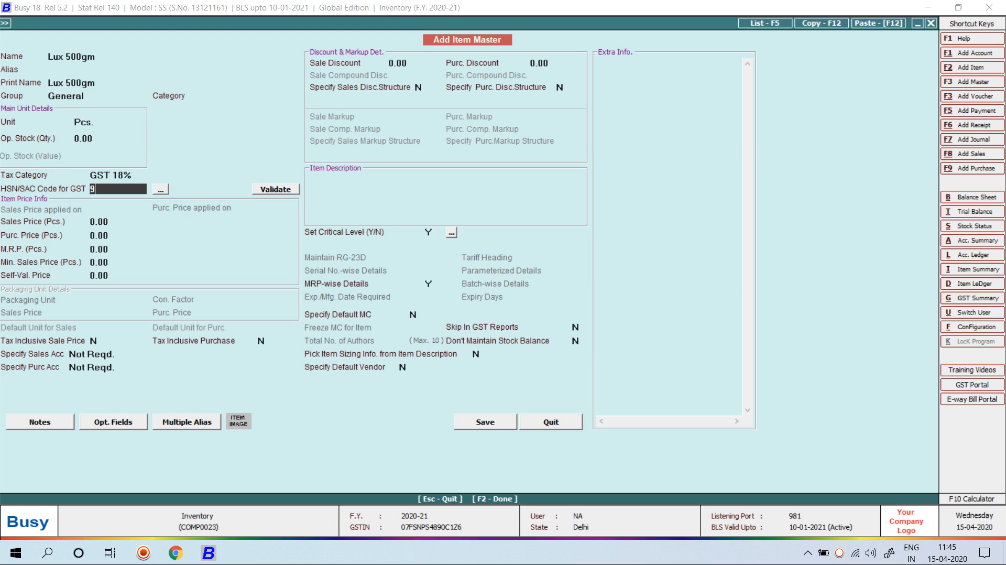
key(Return)
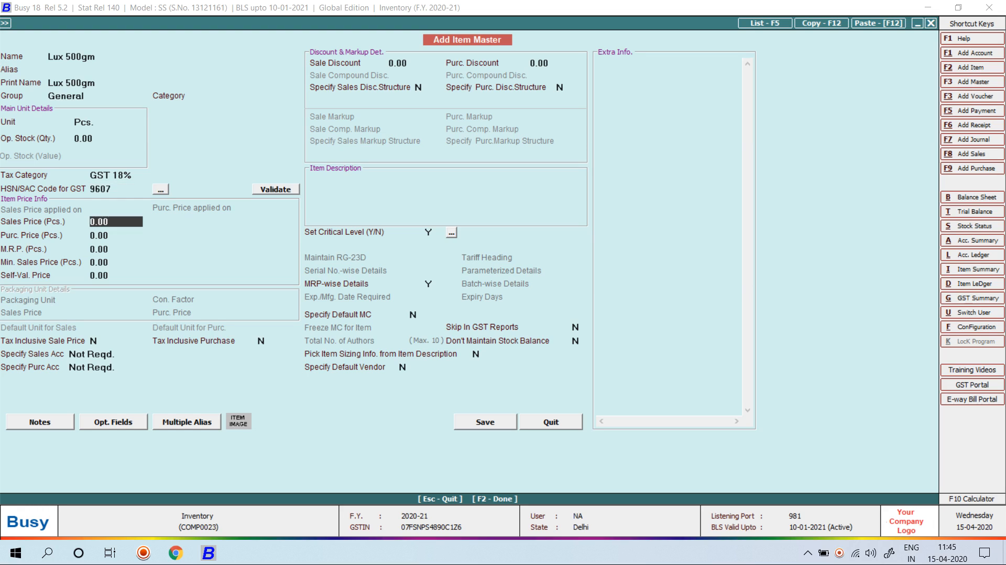
text(25)
key(Return)
key(Return)
text(30)
key(Return)
key(Up)
key(Up)
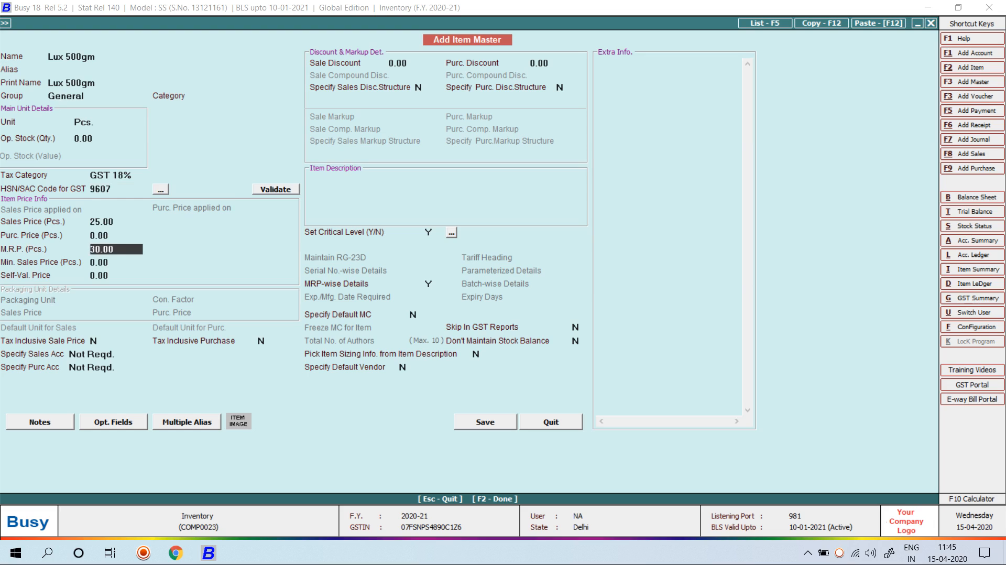
text(22)
key(Return)
key(F2)
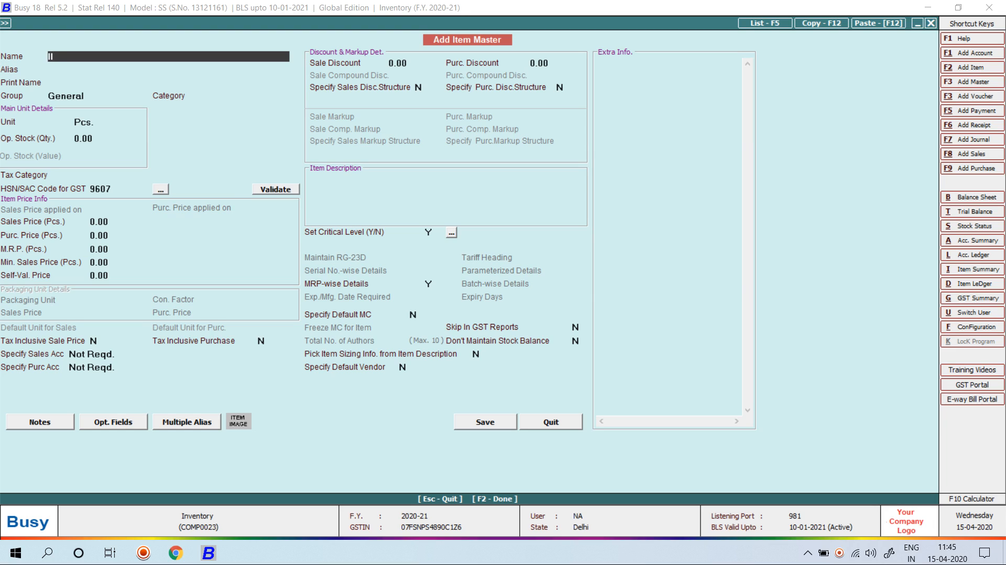
Enter a new item Lifebuoy 500GM with the GST 18% tax category
text(Lifebuoy 500GM)
key(Return)
key(Return)
key(Return)
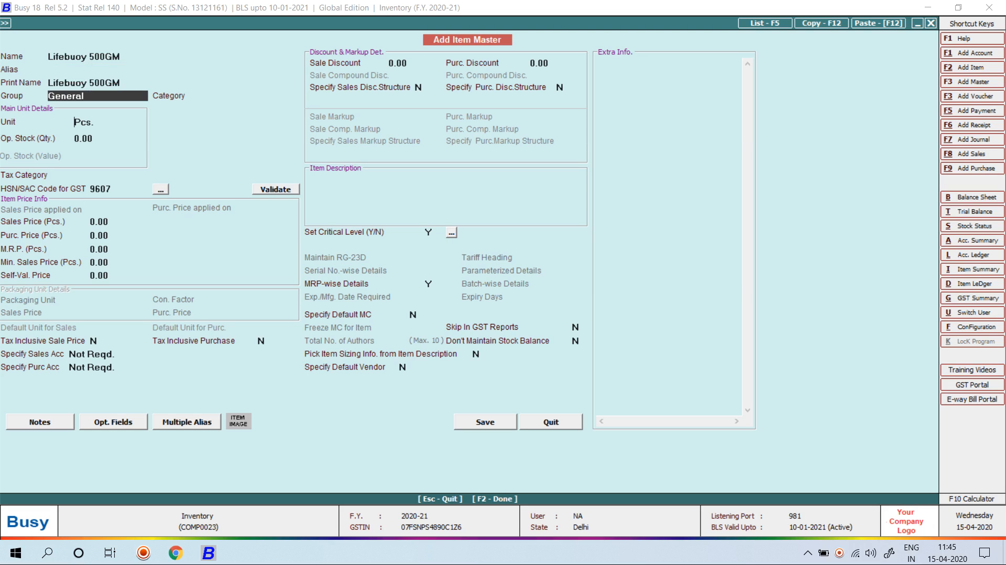
key(Return)
key(Return)
key(Return)
key(Return)
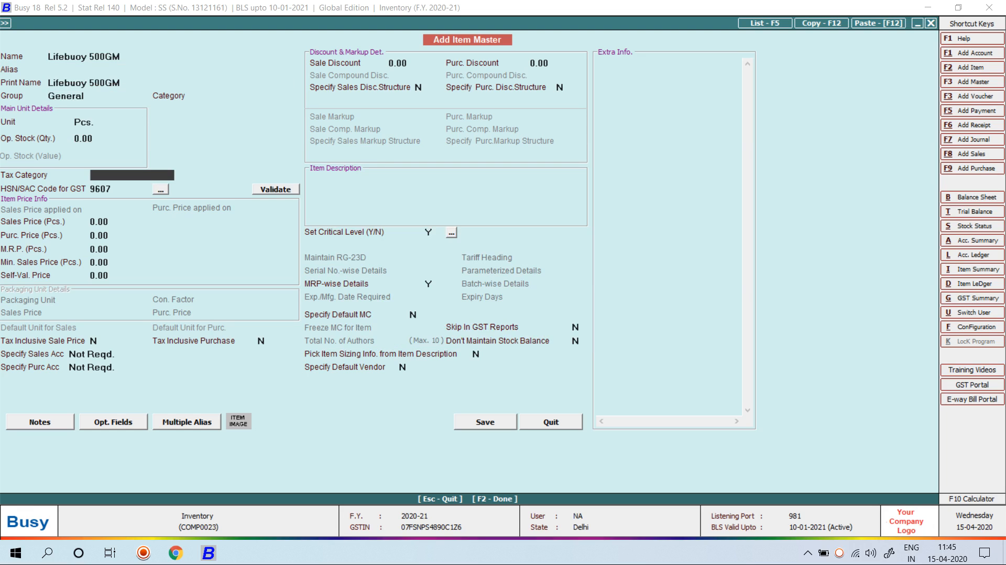
text(18)
key(Return)
Set Lifebuoy 500GM's sales price 45, MRP 55 and purchase price 43, then save it
key(Return)
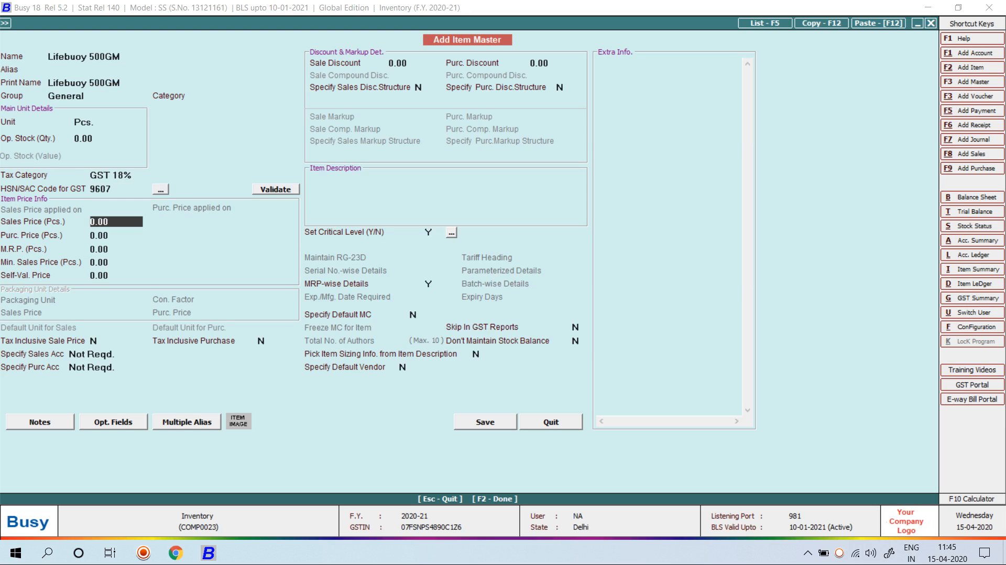
text(9)
key(BackSpace)
text(45)
key(Return)
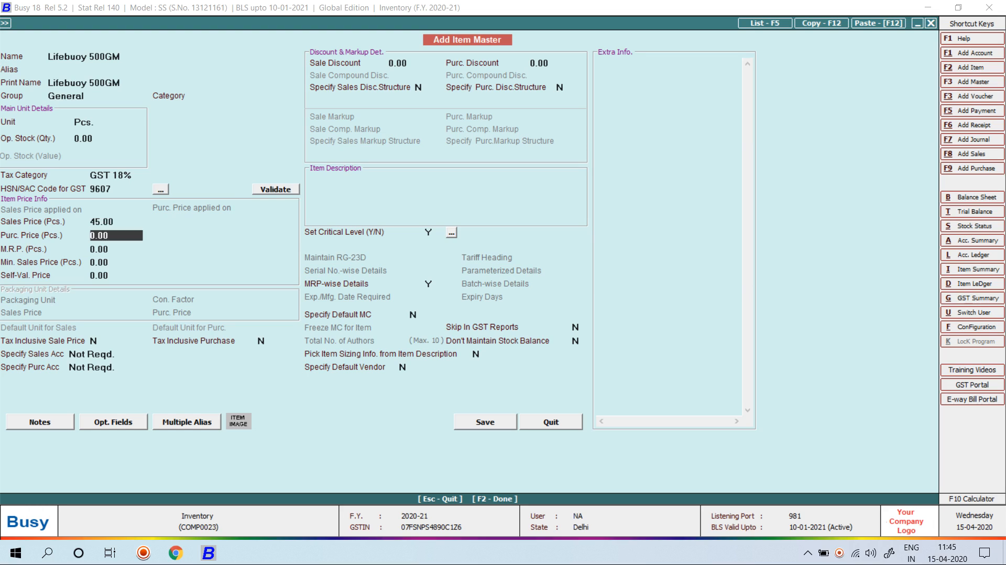
key(Return)
text(55)
key(Return)
key(Up)
key(Up)
text(43)
key(Return)
key(F2)
key(Return)
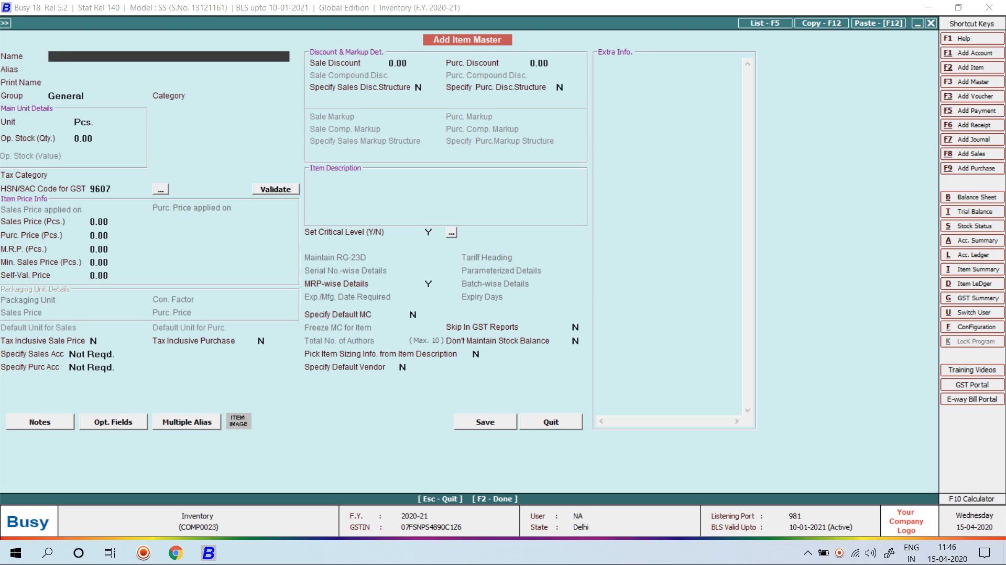
Start a Main-series purchase voucher number 123, Direct, with L/GST-ItemWise purchase type
key(Escape)
key(Escape)
key(Right)
key(Down)
key(Return)
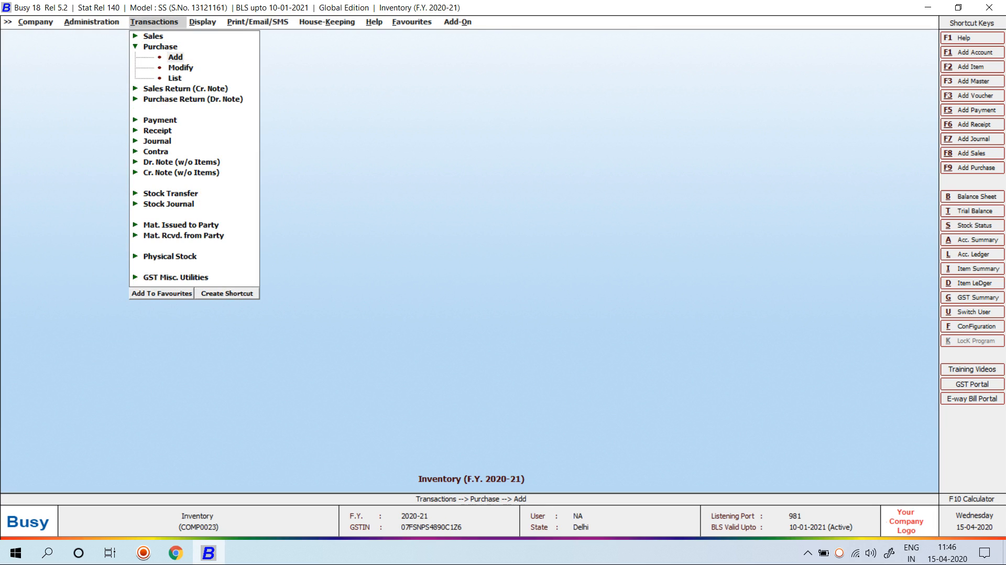
key(Return)
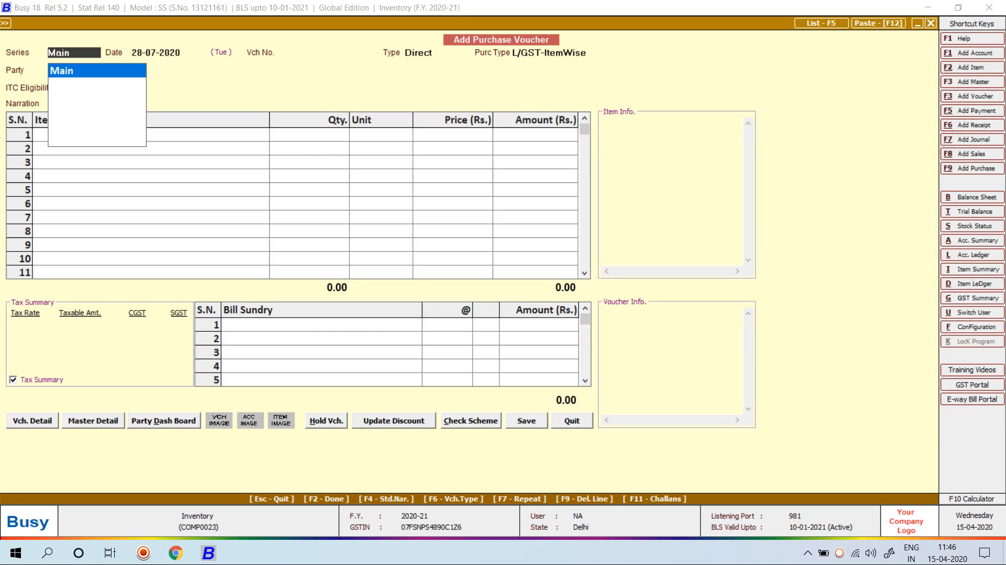
key(Return)
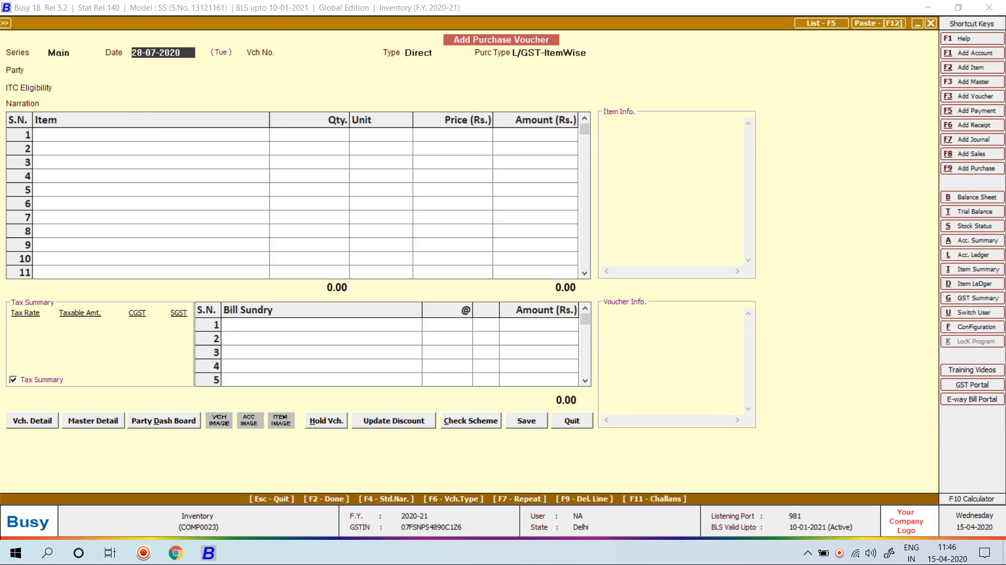
key(Return)
text(123)
key(Return)
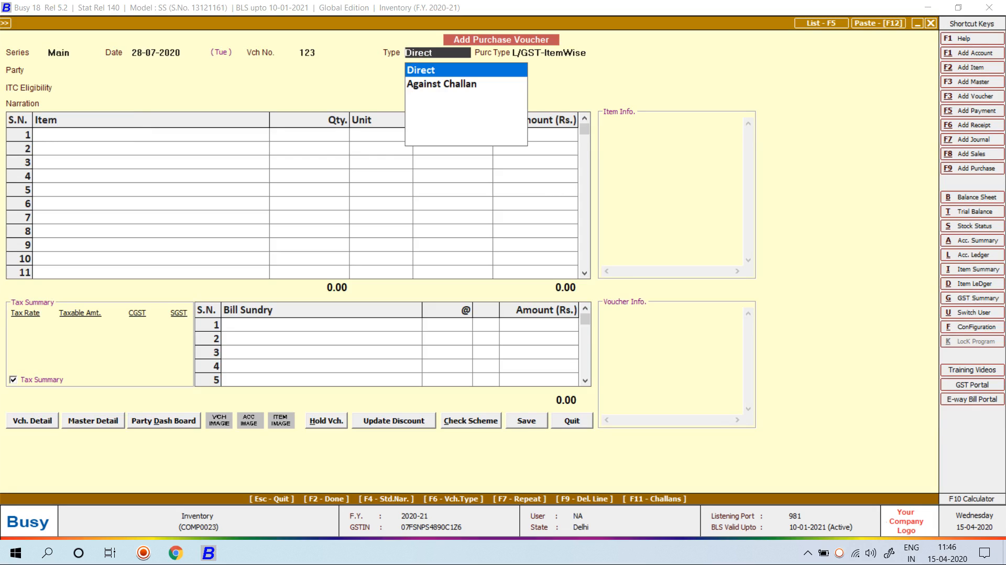
key(Return)
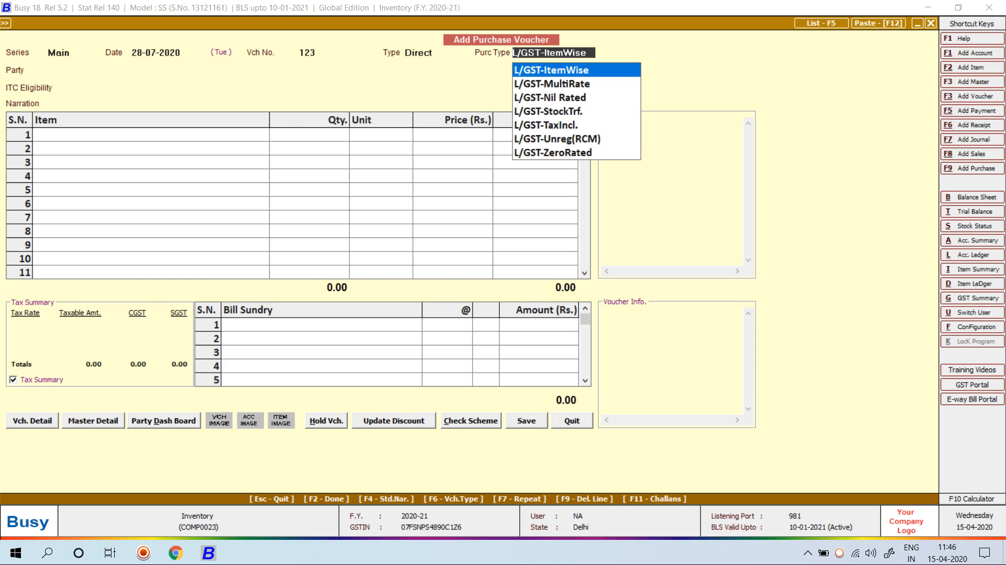
key(Return)
Select Mahaveer Textiles as the purchase party
text(CAS)
key(BackSpace)
key(BackSpace)
key(BackSpace)
text(MAH)
key(Return)
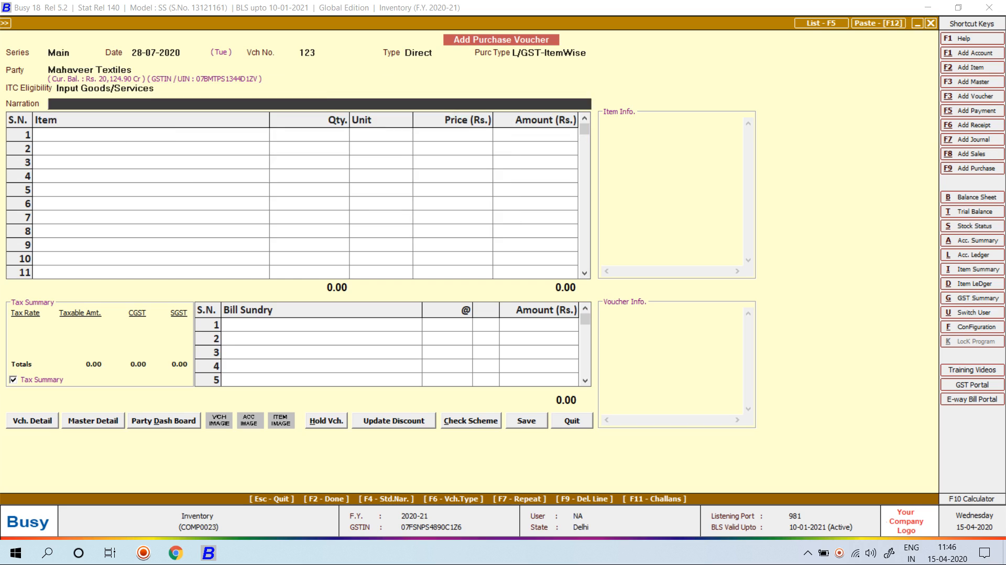
key(Return)
Enter 100 Lifebuoy 500GM from Main Store at MRP 55 in the first row
key(Return)
key(Left)
key(F9)
text(lIFE)
key(Return)
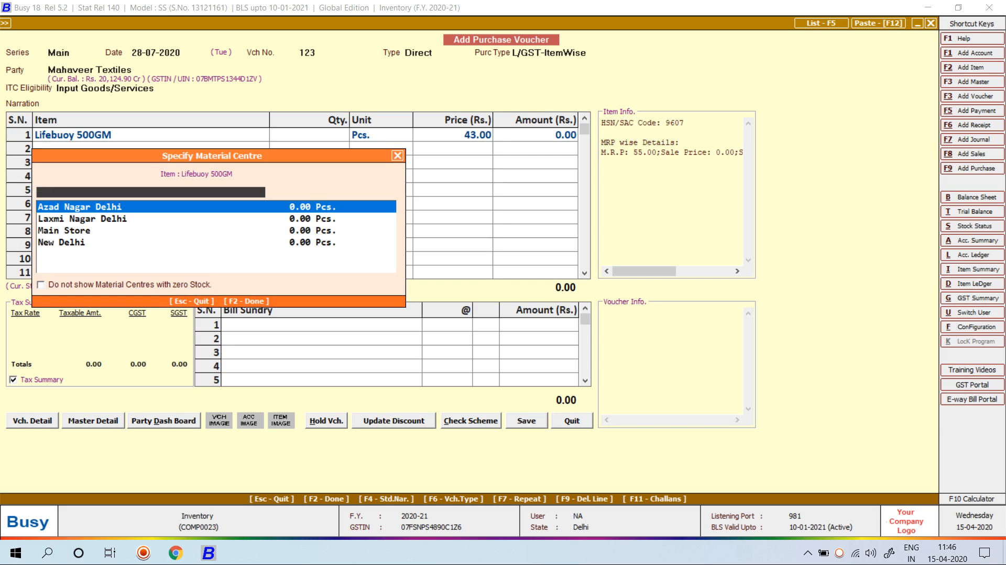
key(Down)
key(Down)
key(Return)
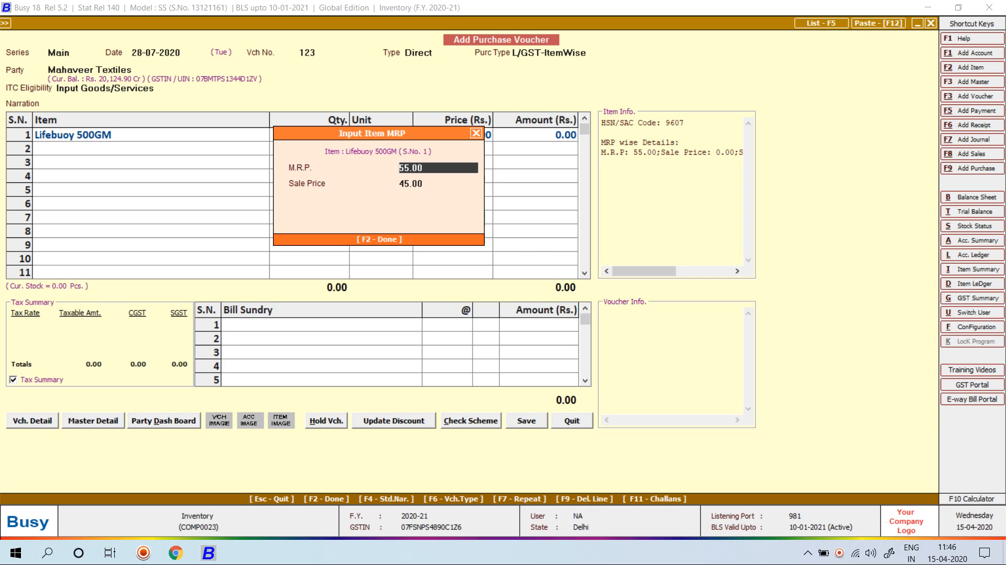
key(Return)
key(Return)
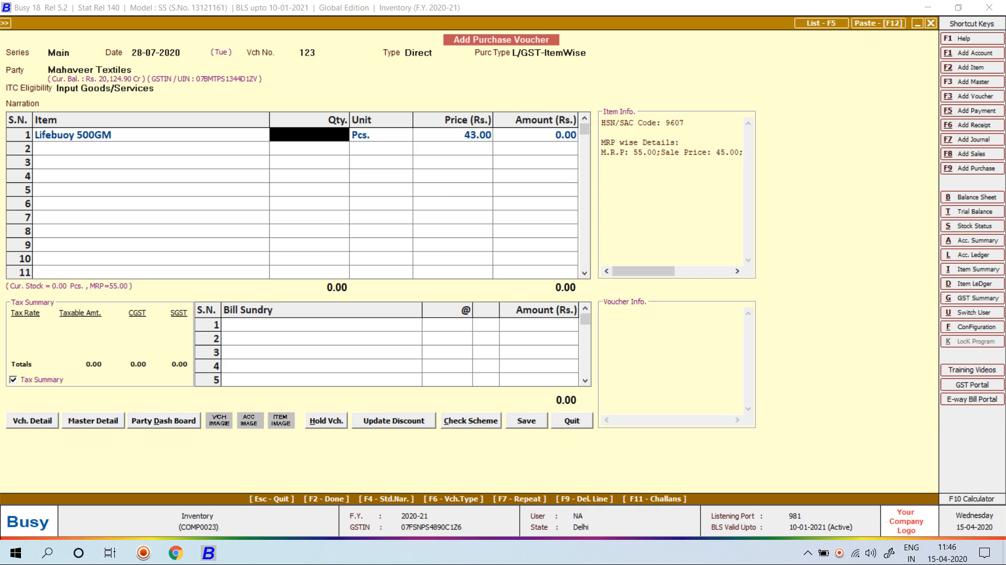
text(100)
key(Return)
key(Return)
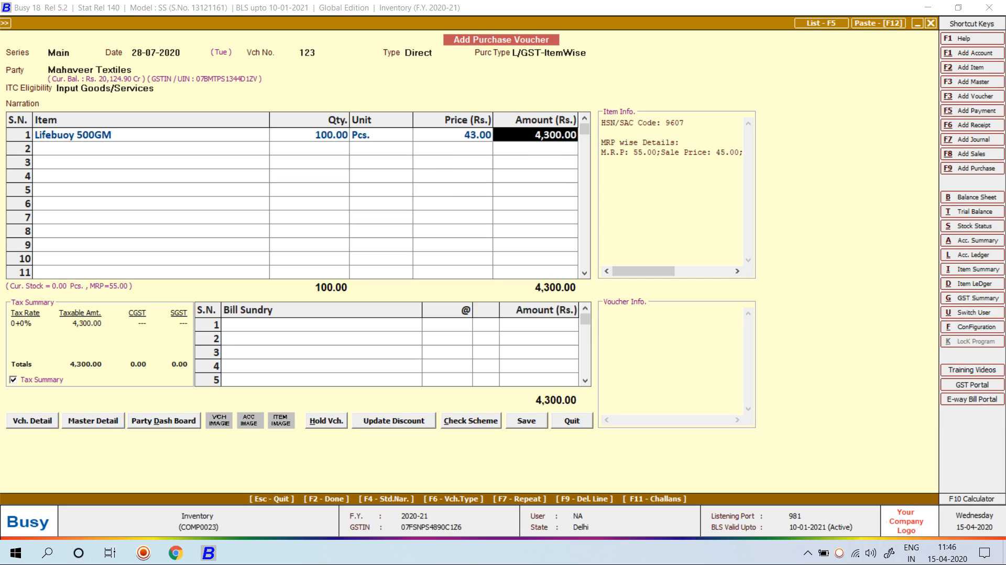
key(Return)
Recheck Lifebuoy 500GM in row 1 and move to the second item row
key(Return)
key(Escape)
key(Up)
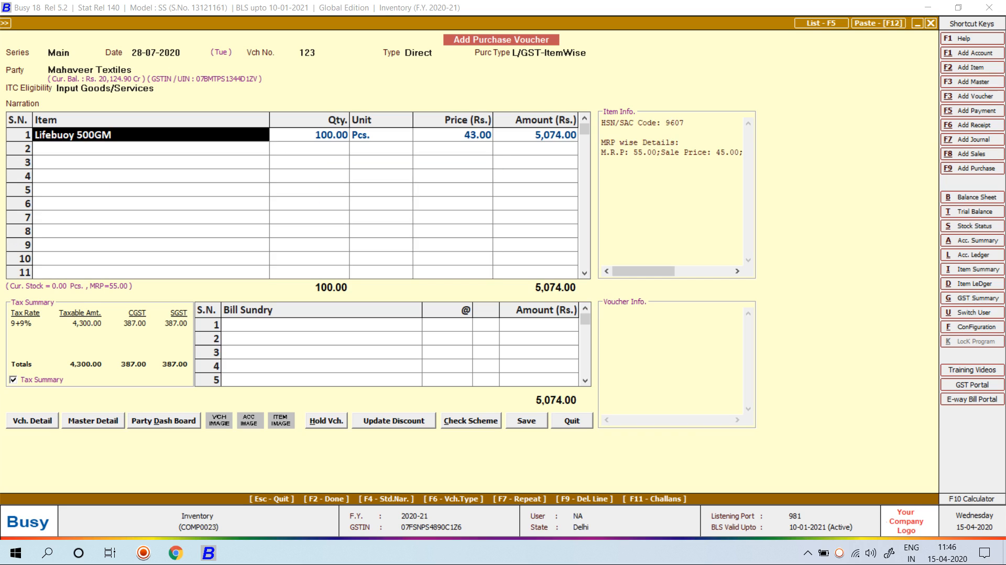
text(l)
key(Down)
key(Return)
key(Return)
key(Return)
key(Return)
key(Return)
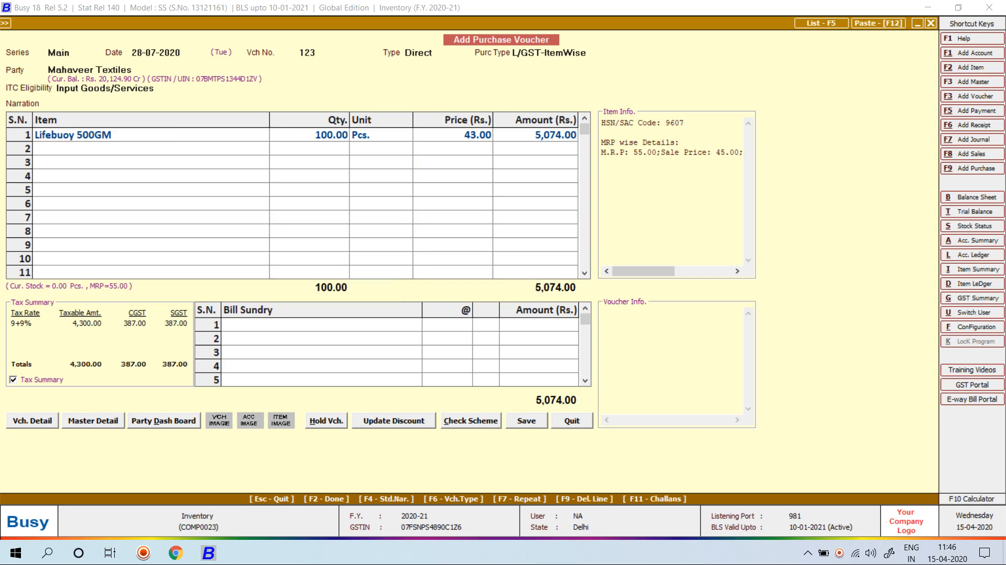
Add 100 Lux 500gm from Main Store at MRP 30 and save the 7,670.00 voucher
key(Return)
text(lux)
key(Return)
key(Down)
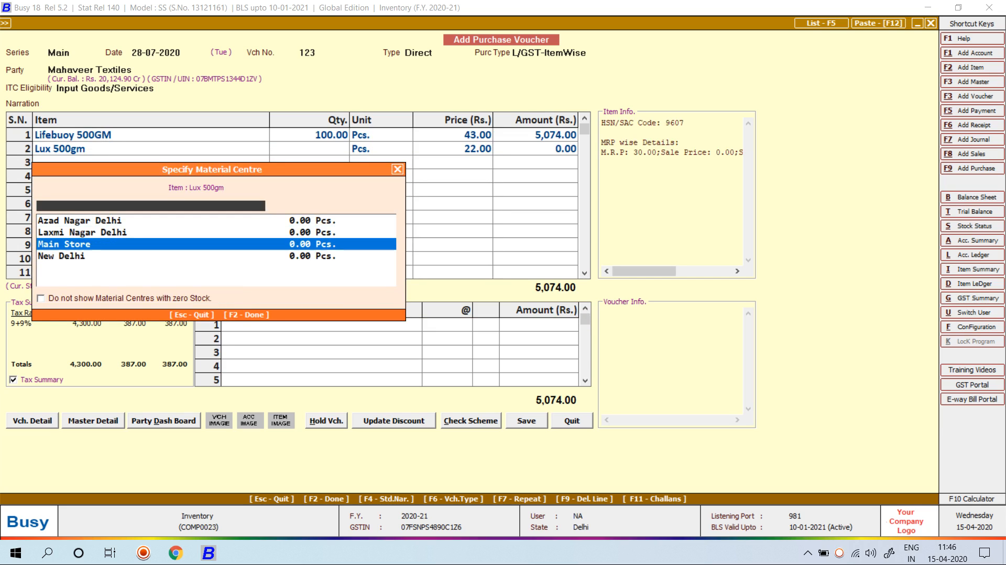
key(Down)
key(Return)
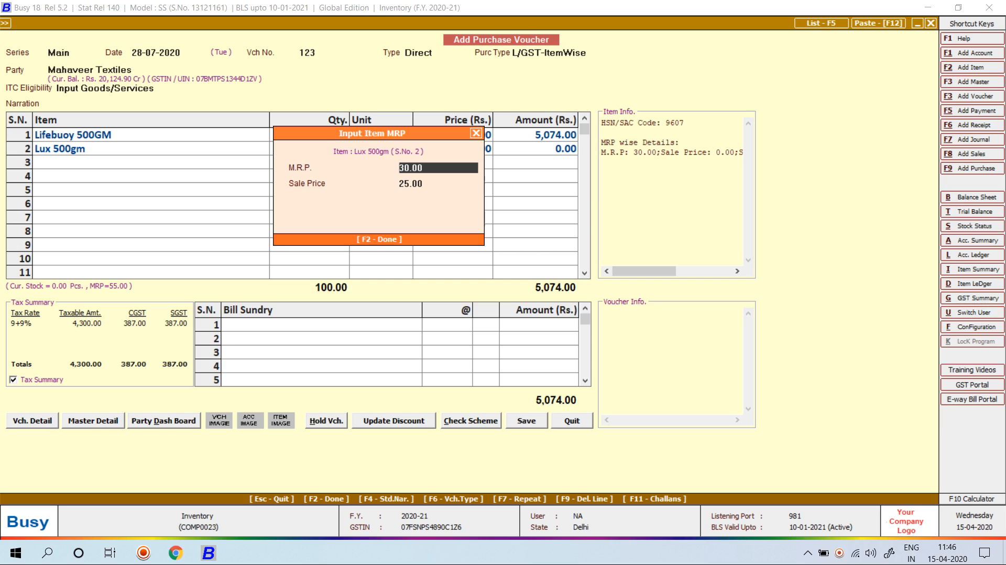
key(Return)
key(Return)
text(100)
key(Return)
key(Return)
key(Return)
key(Return)
key(Return)
key(Return)
key(Return)
key(Return)
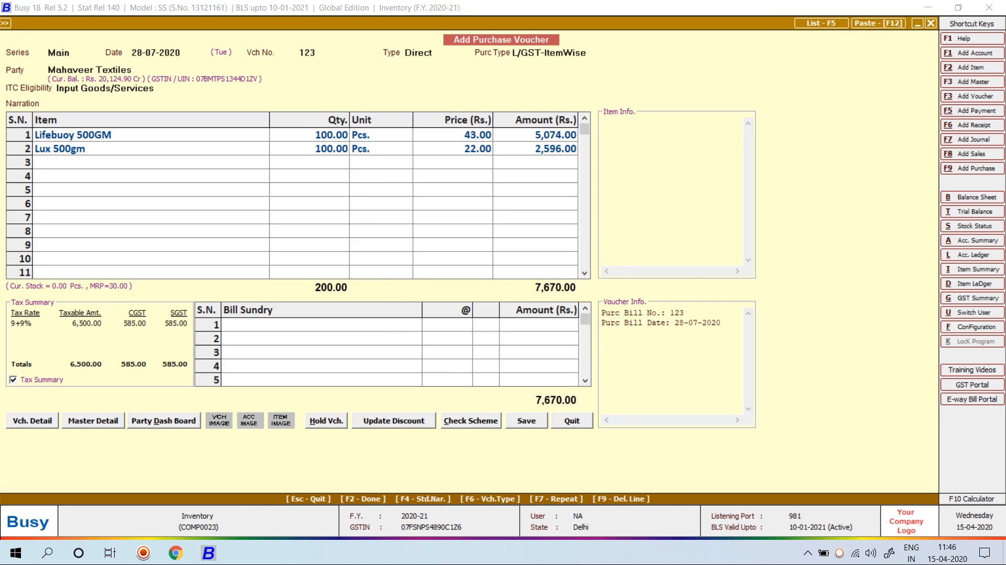
key(Return)
key(Return)
Set voucher number 44 and date 01-08-2020
text(44)
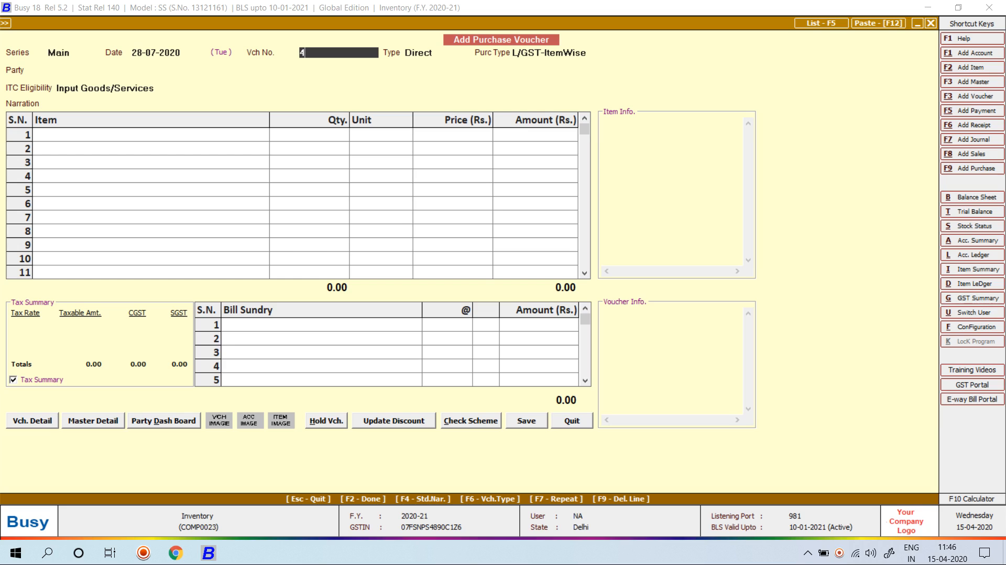
key(Return)
key(shift+Tab)
key(shift+Tab)
text(1-9)
key(BackSpace)
text(8)
key(Return)
key(Return)
key(Return)
Pick Mahaveer Textiles as party and Lifebuoy 500GM from Main Store
key(Return)
text(mah)
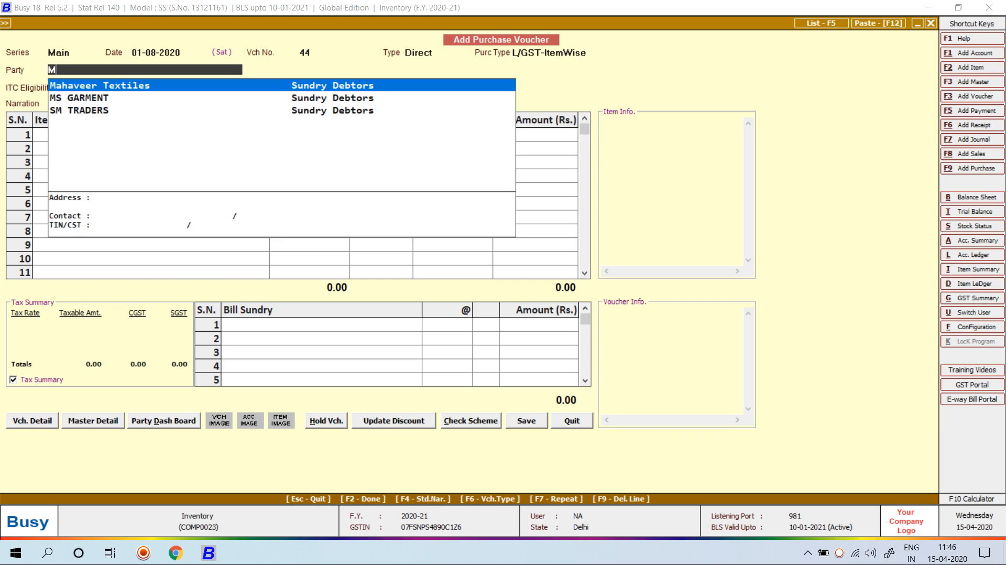
key(Return)
text(li)
key(Return)
key(Down)
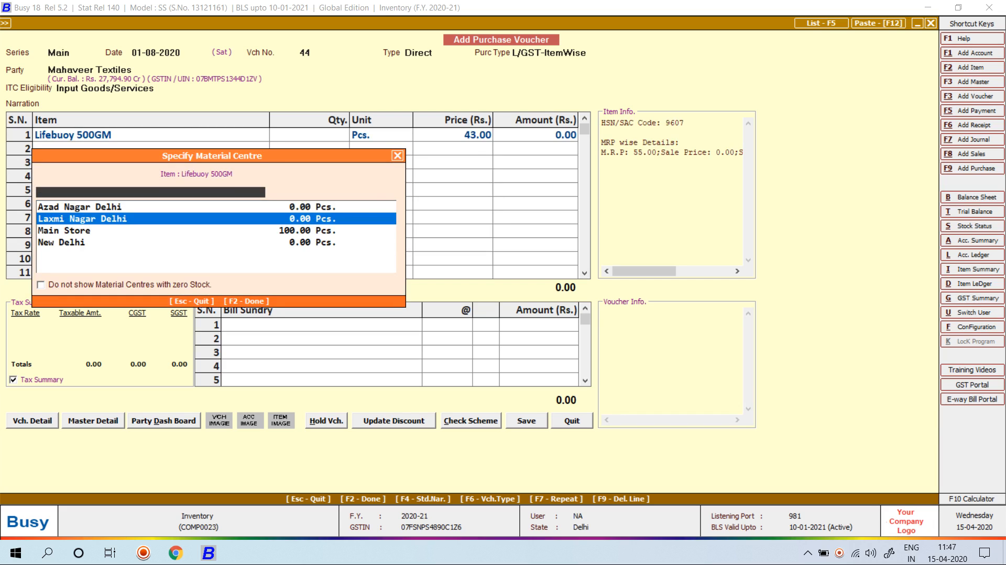
key(Down)
key(Return)
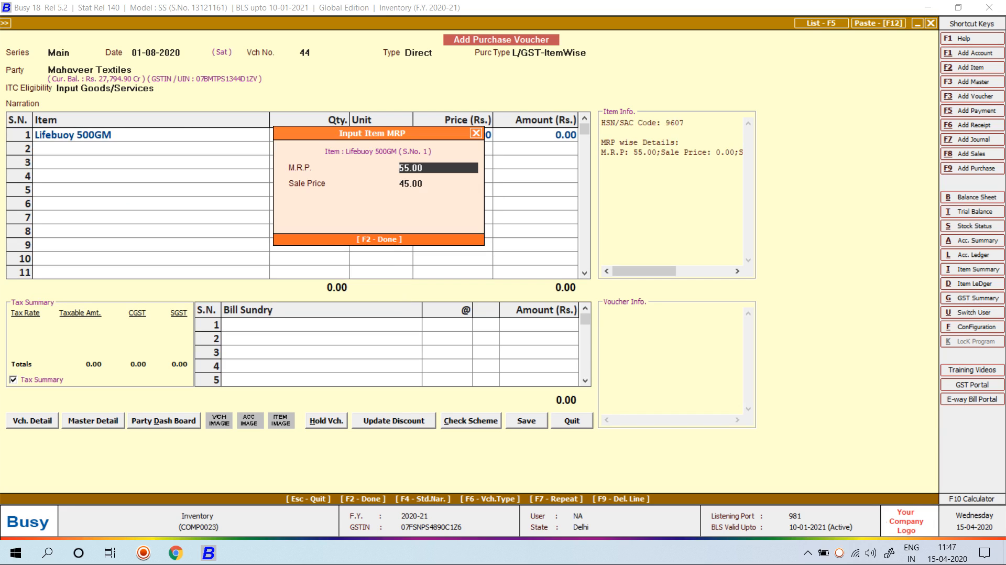
Enter MRP 65, sale price 55, quantity 100 at 53.00, and save the voucher
text(5)
key(Return)
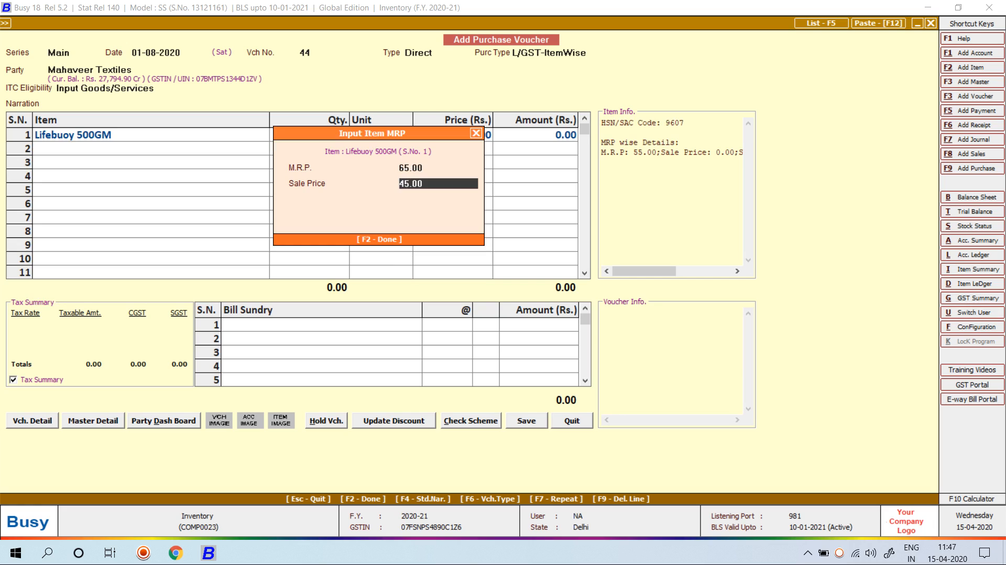
text(55)
key(Return)
text(100)
key(Return)
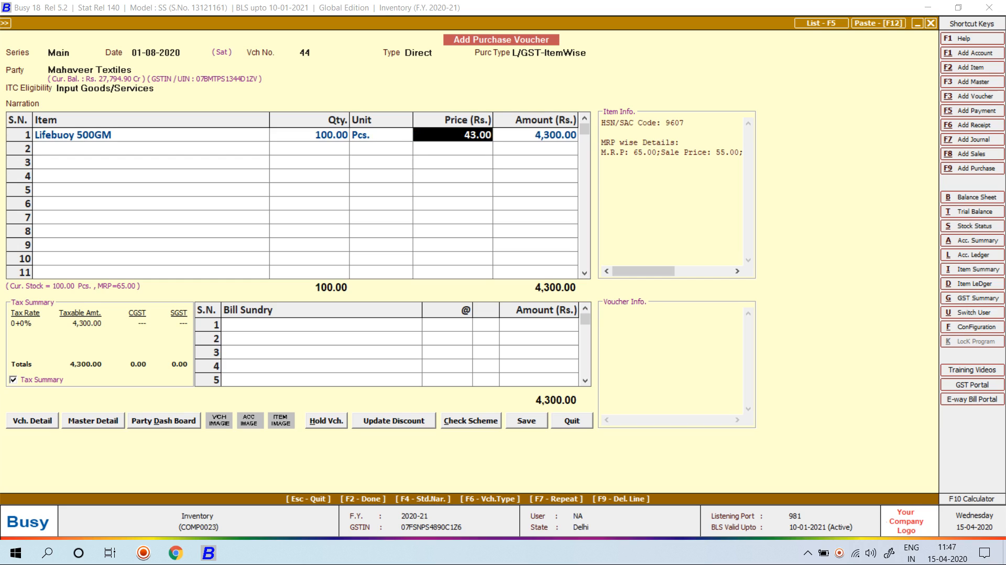
text(53)
key(Return)
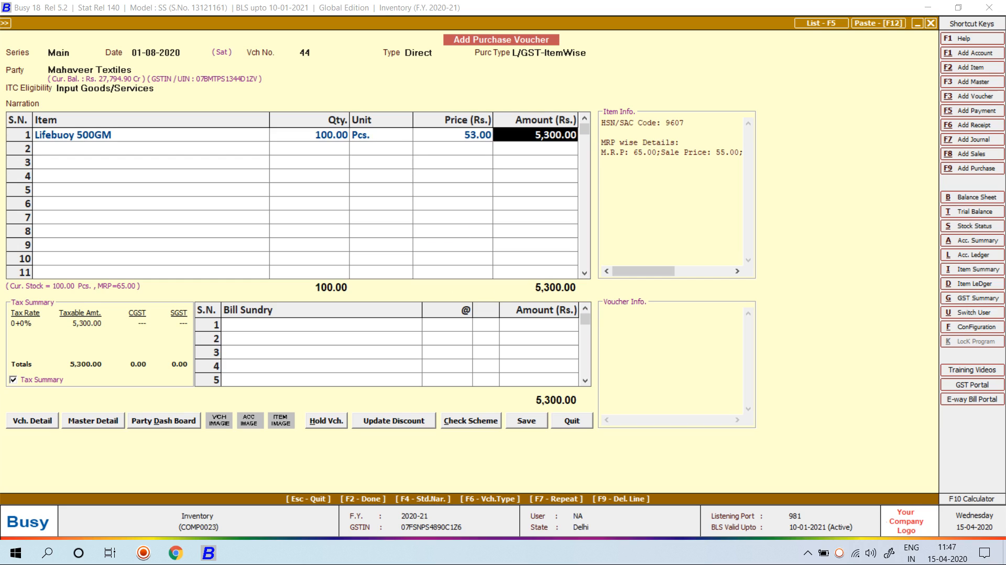
key(Return)
key(F2)
key(F2)
key(F2)
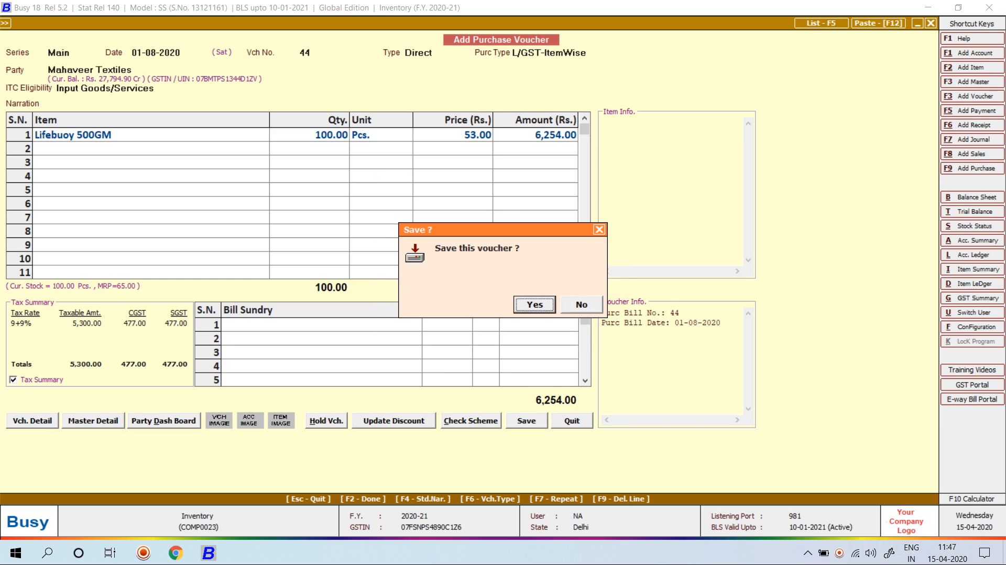
key(Return)
key(Escape)
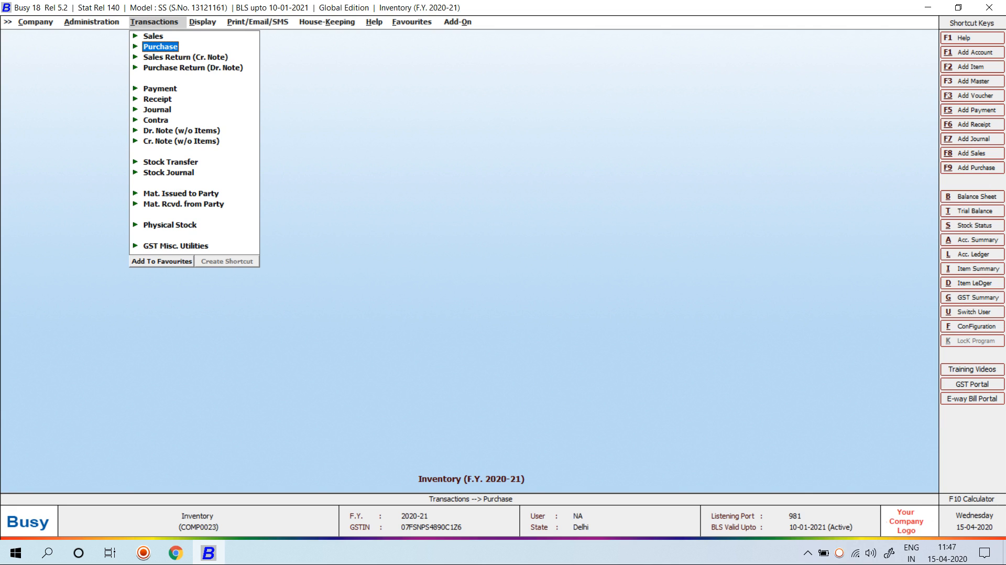
Open the voucher configuration for the Sales Main series
key(Left)
key(Down)
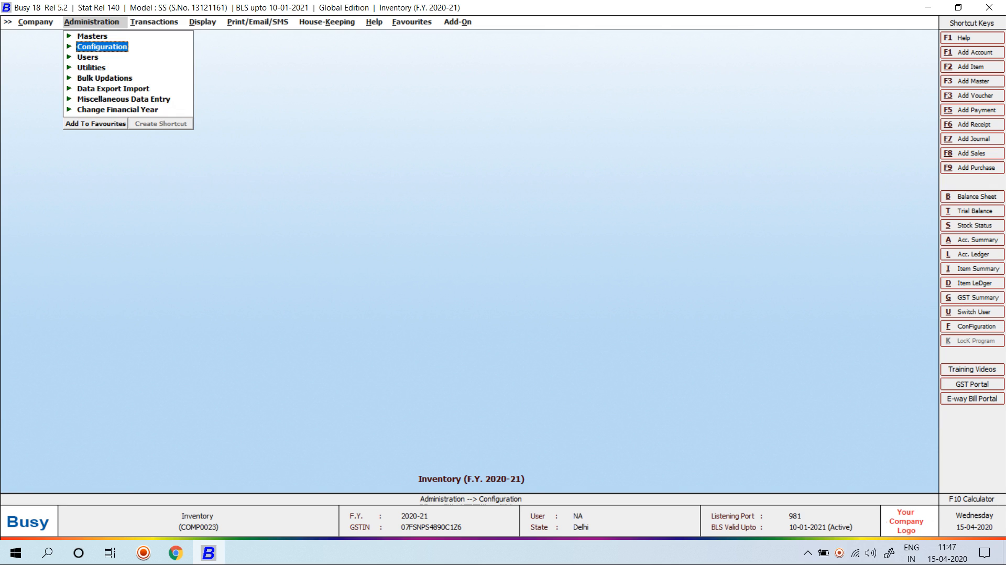
key(Return)
key(Down)
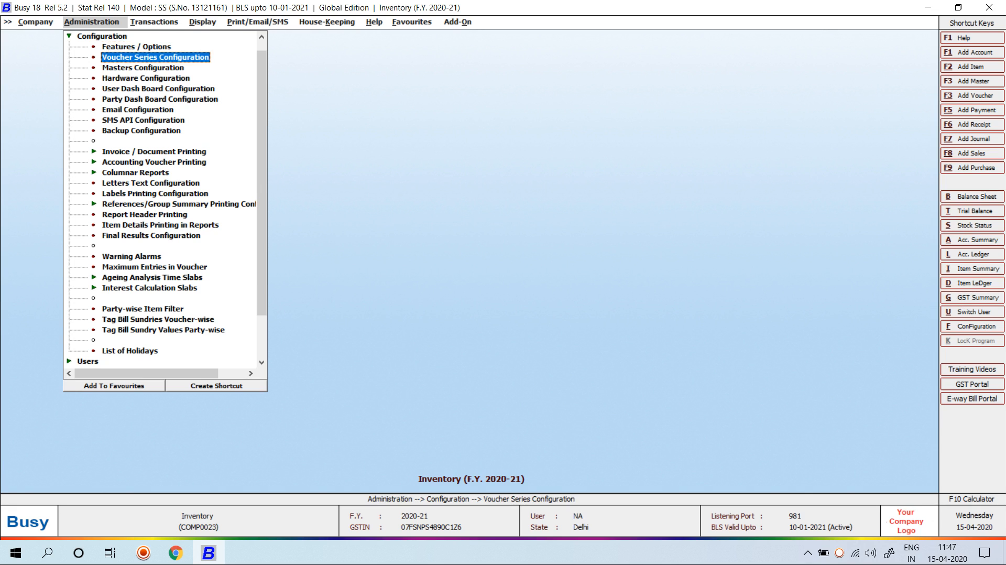
key(Return)
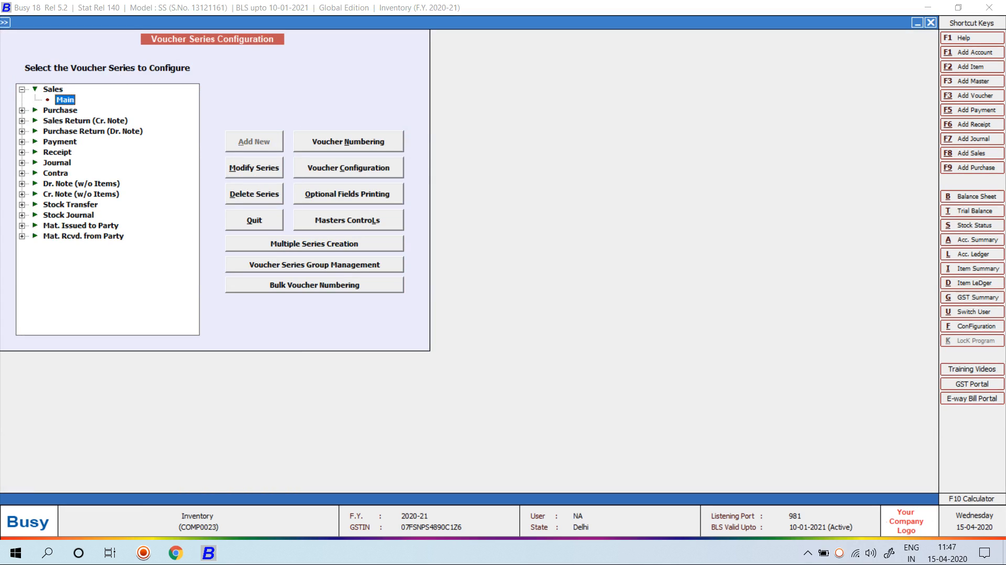
key(alt+c)
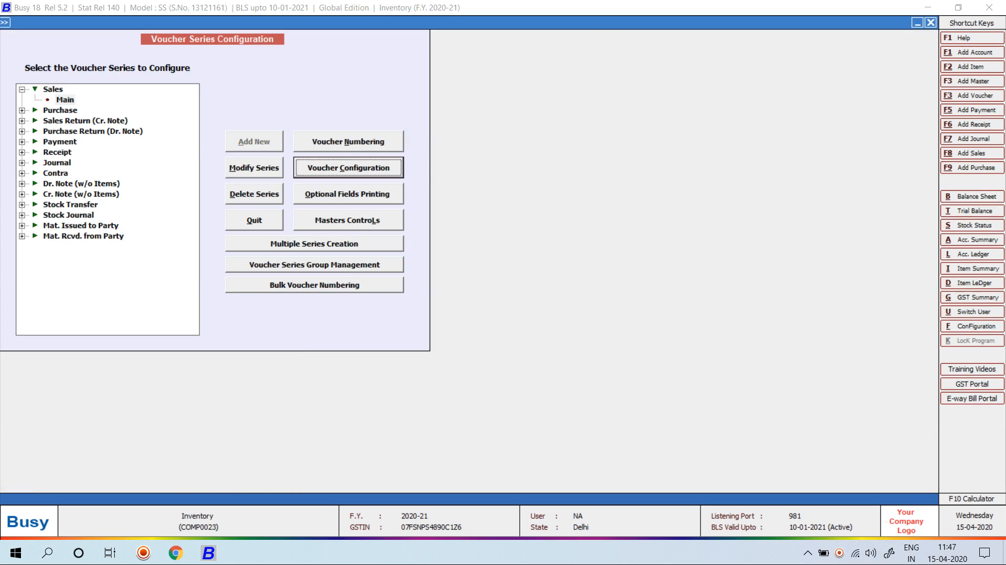
key(Return)
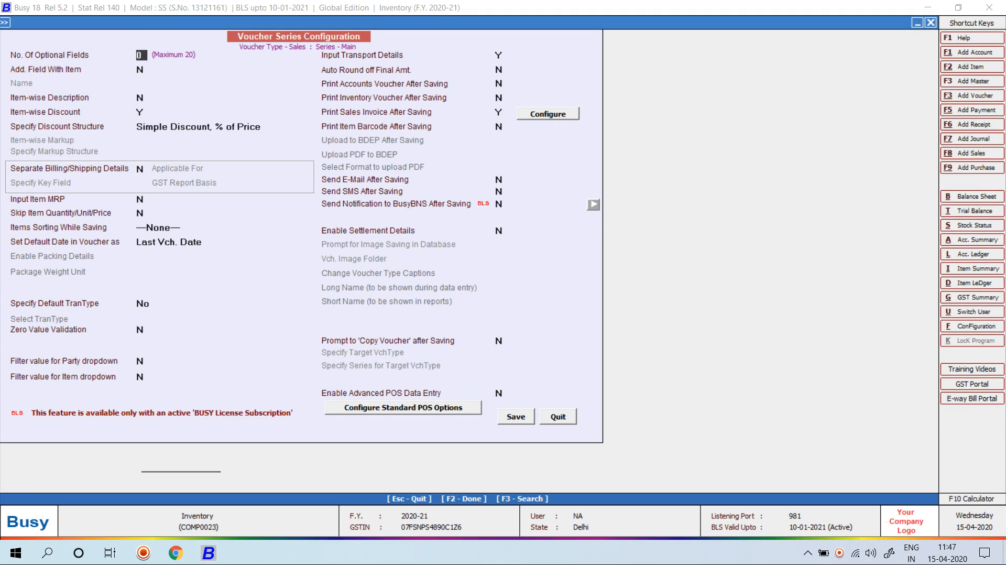
Set Input Item MRP to Y and save the Sales Main configuration
click(141, 200)
text(Y)
key(F2)
key(Return)
key(Escape)
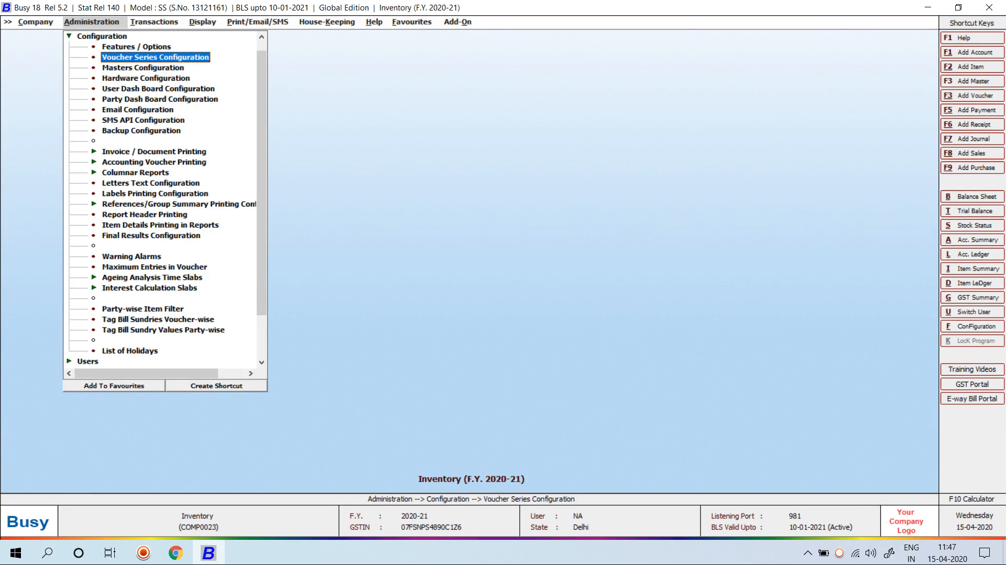
key(Right)
key(Return)
key(Up)
key(Up)
Start a new sales voucher in the Main series dated 02-08-2020
key(Return)
key(Return)
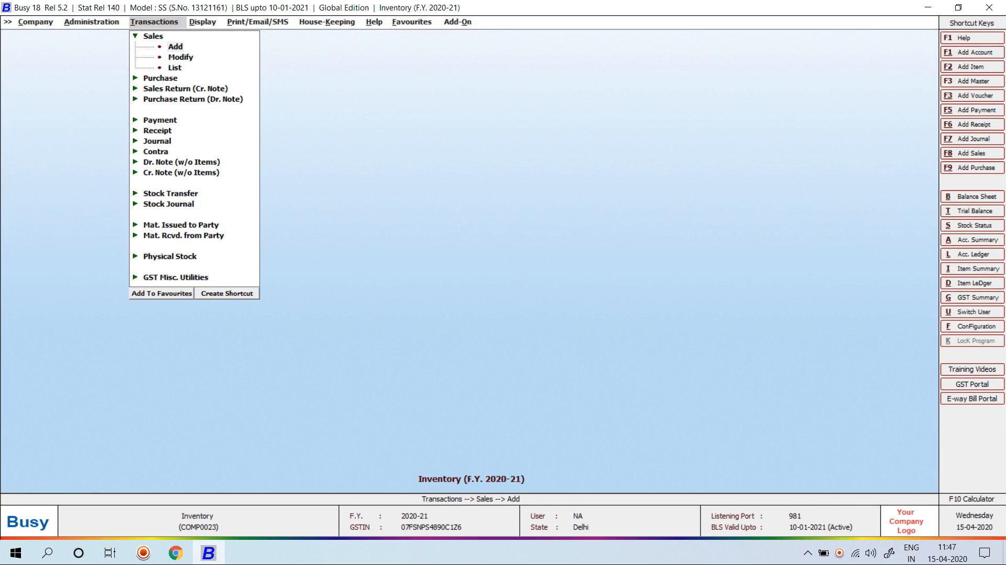
key(Return)
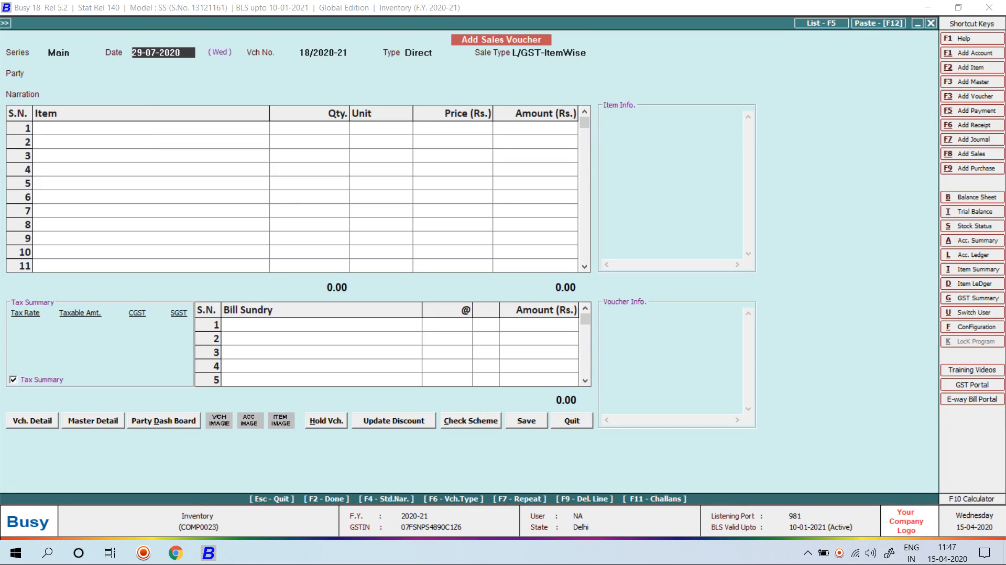
text(2-8)
key(Return)
key(Return)
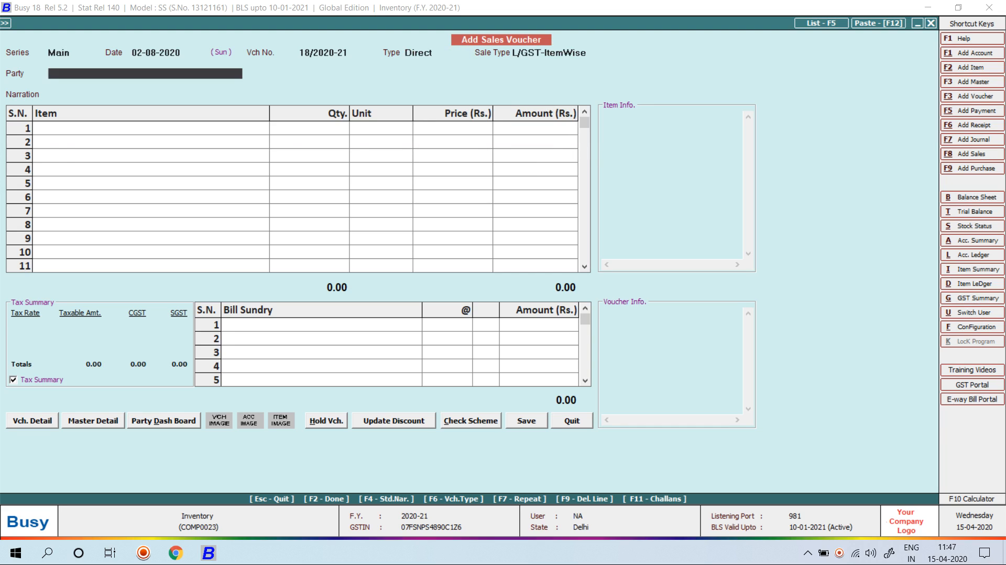
key(Return)
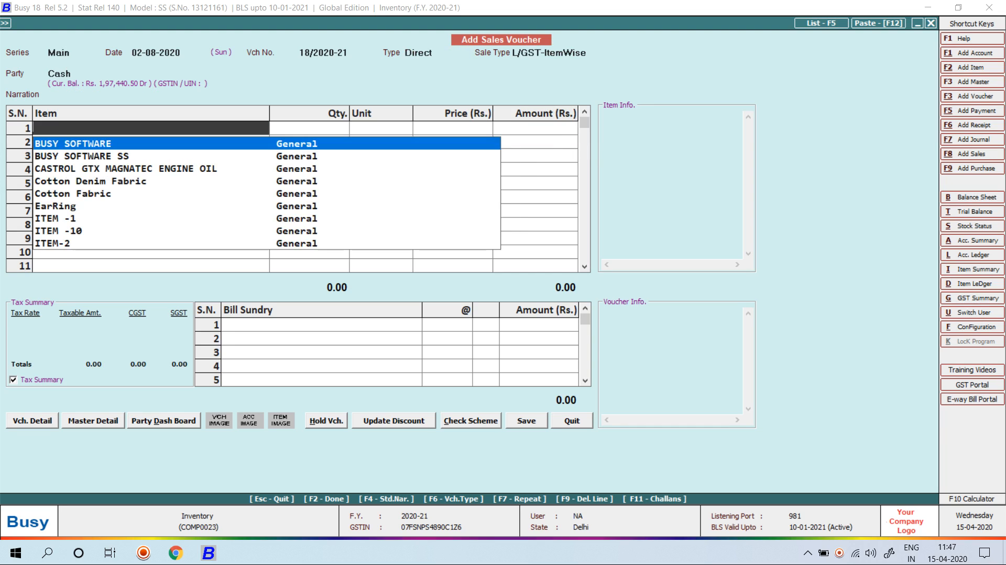
Add Lifebuoy 500GM from Main Store, using the MRP 65.00 stock priced at 55.00
text(LIF)
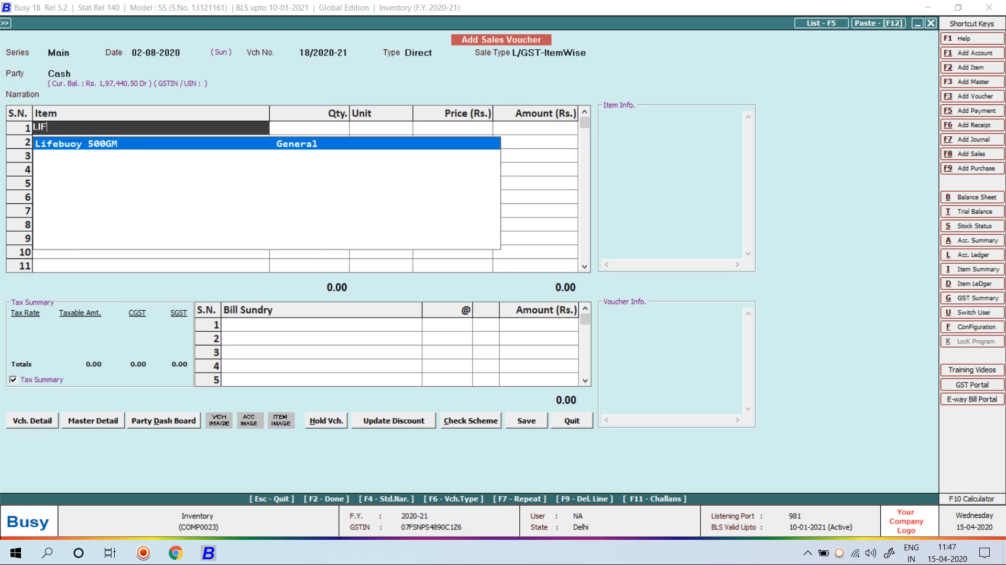
key(Return)
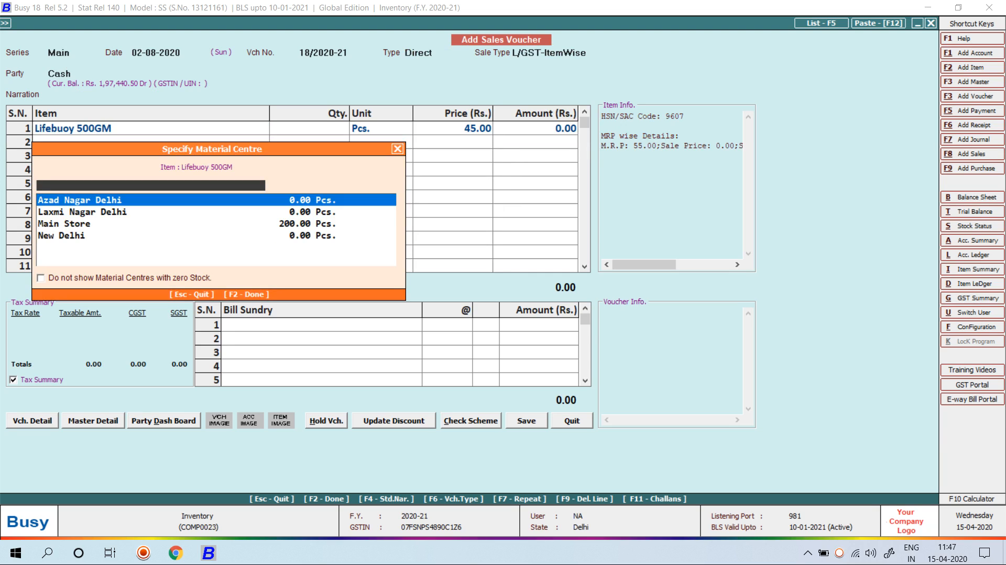
key(Down)
key(Down)
key(Return)
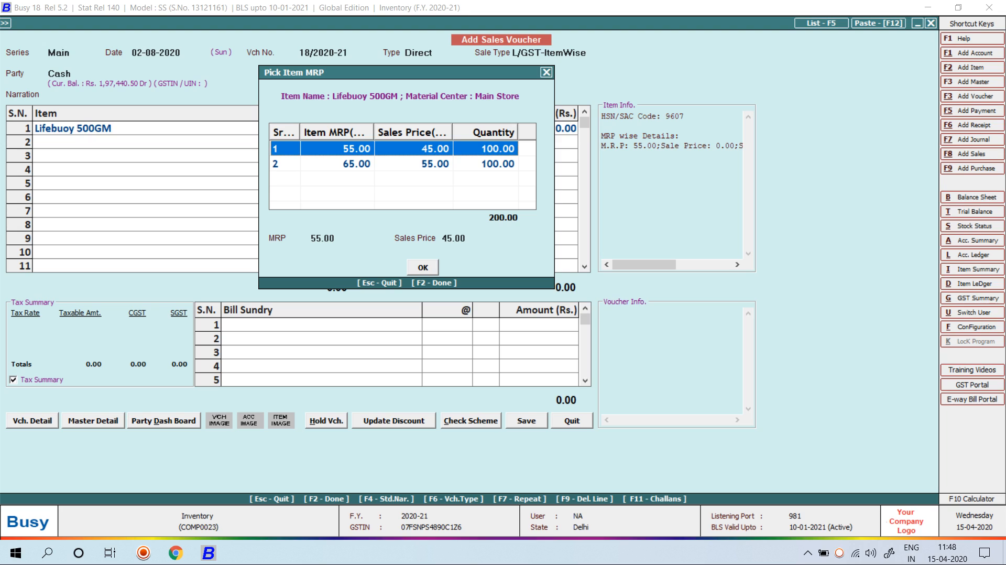
click(356, 163)
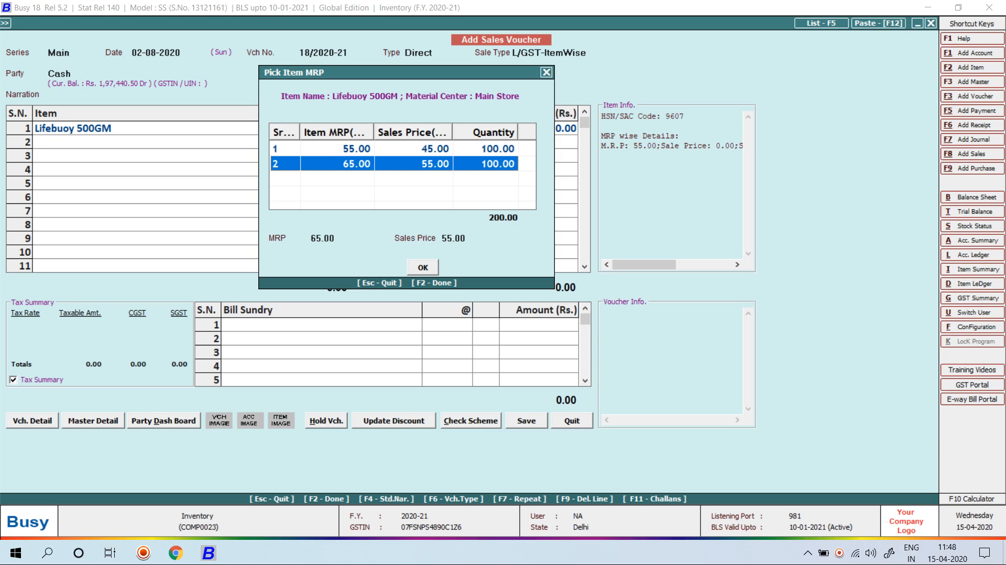
key(Return)
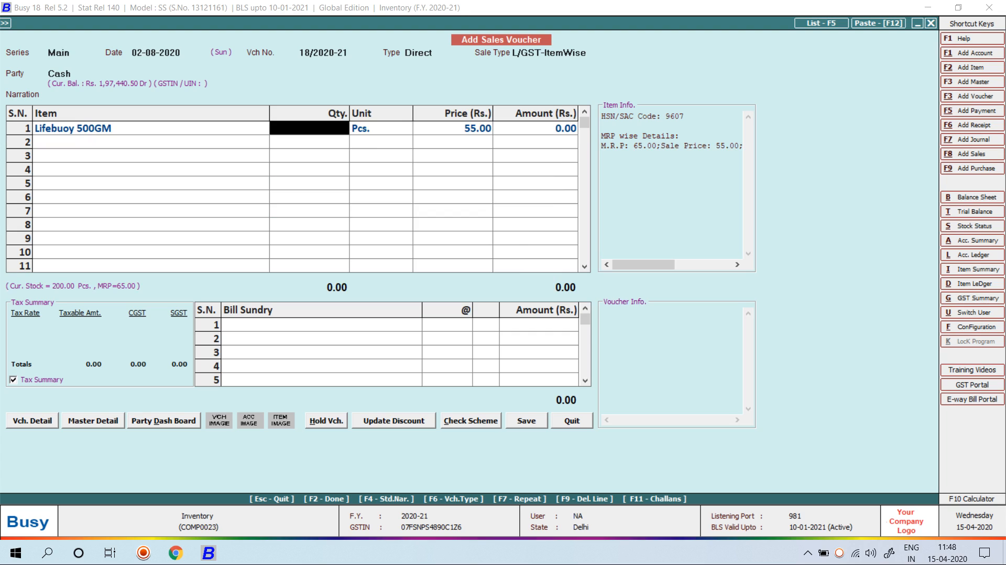
Enter quantity 12 and save voucher 18 (778.80) without printing the invoice
text(12)
key(Return)
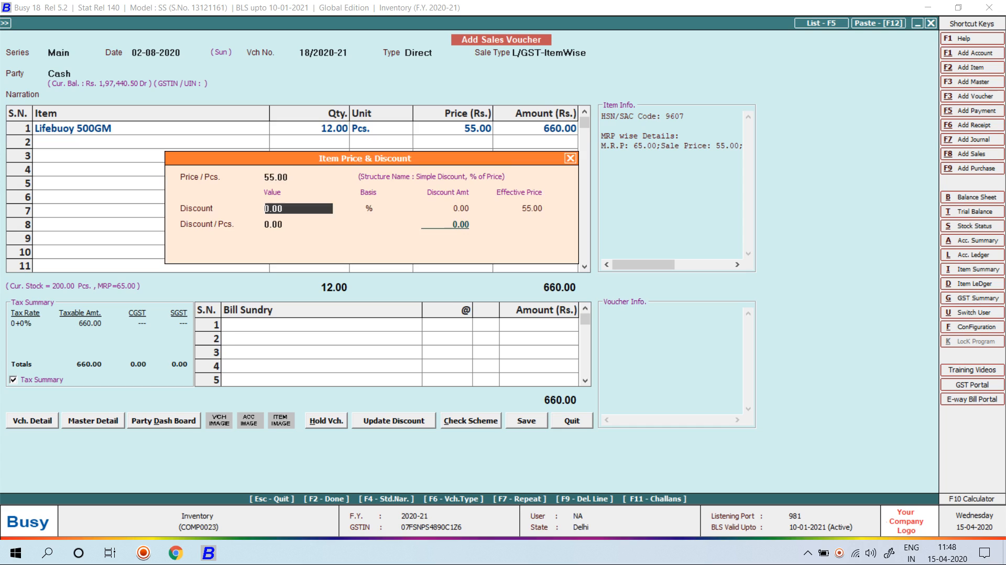
key(Return)
key(Return)
key(Return)
key(Return)
key(Return)
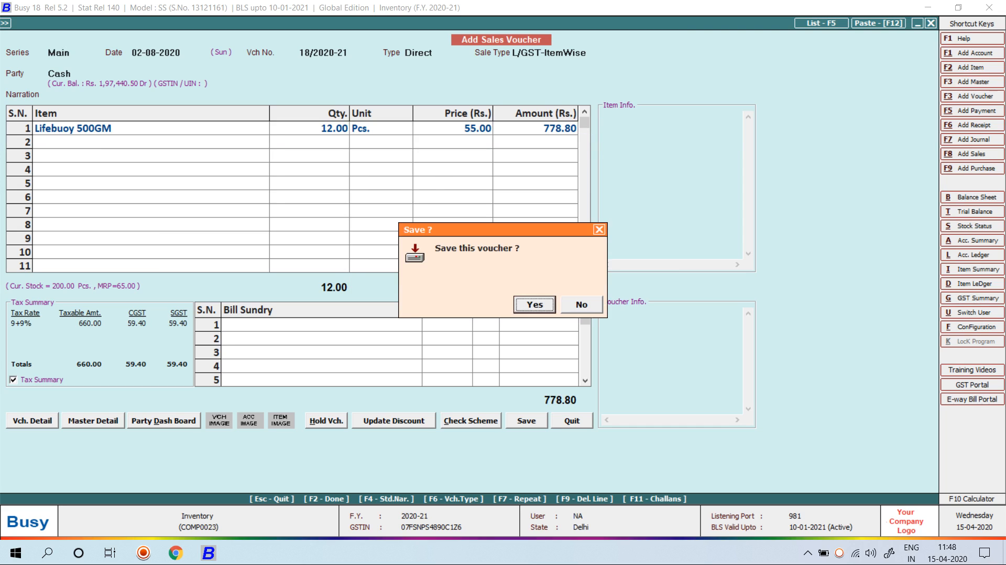
key(Return)
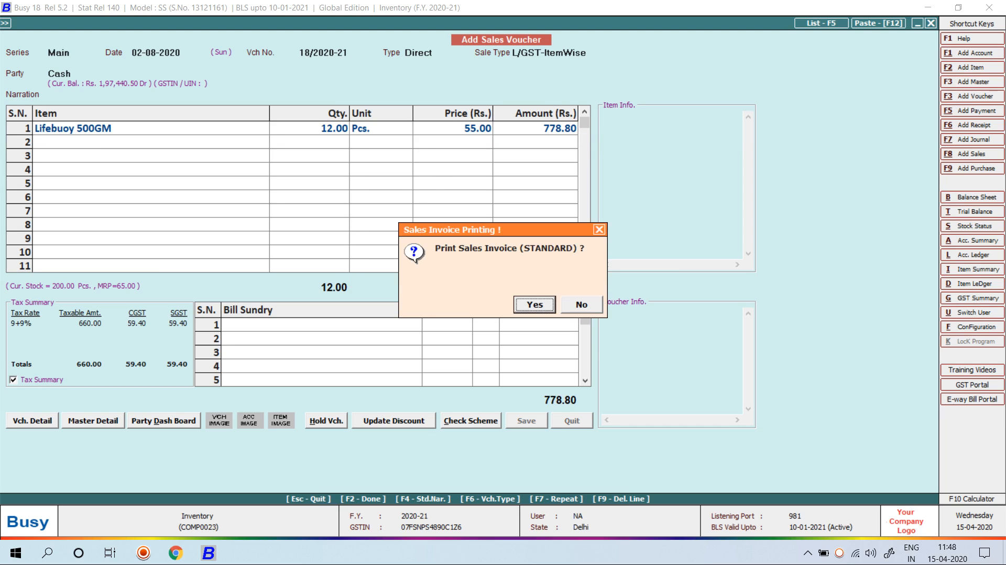
key(n)
key(Return)
key(Return)
key(Return)
Enter Cash as party and add 15 Lux 500gm from Main Store
text(CA)
key(Return)
text(LUX)
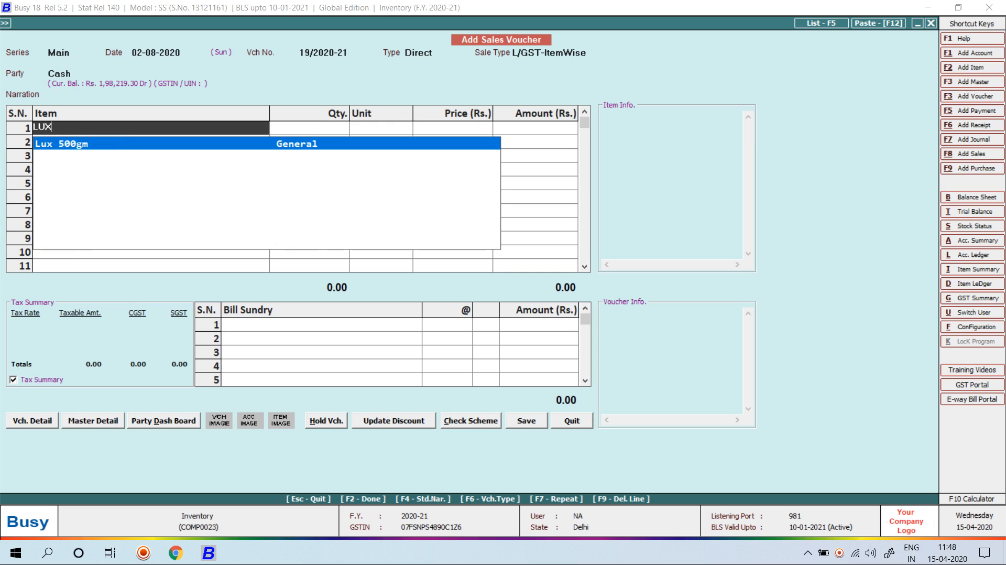
key(Return)
key(Down)
key(Down)
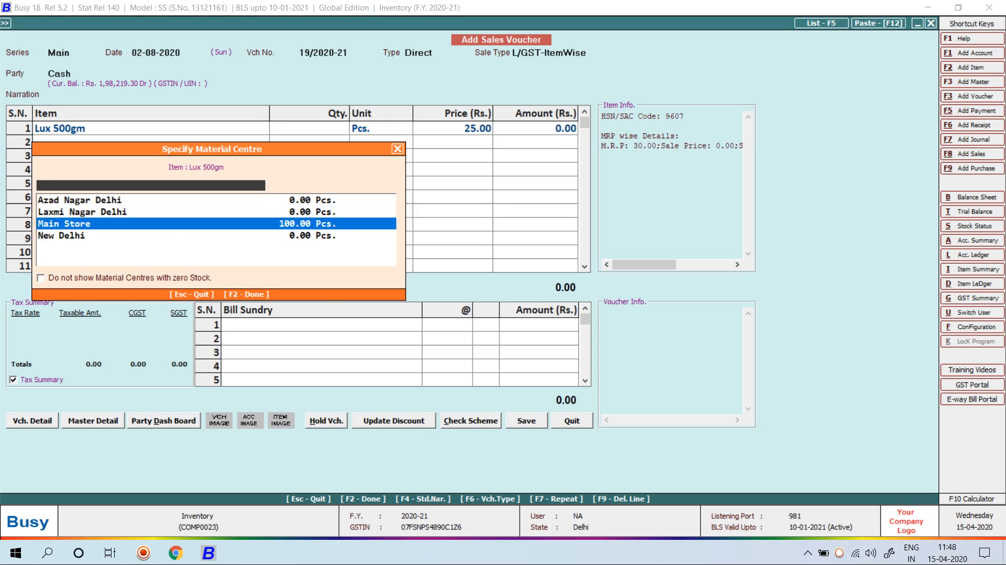
key(Return)
text(15)
key(Return)
key(Return)
key(Return)
key(Return)
key(Return)
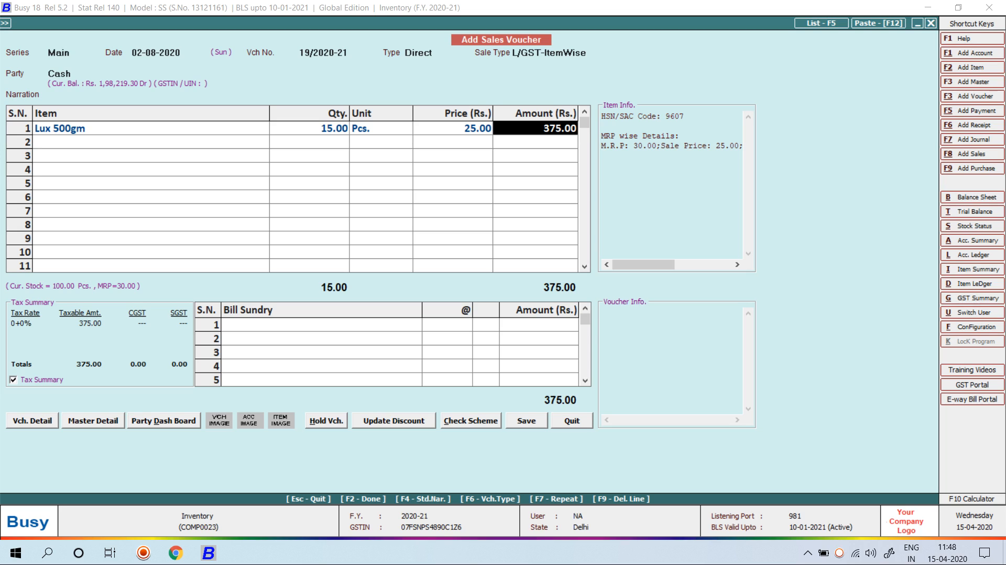
Clear the CGST warning, save voucher 19 totalling 442.50 without printing, and exit
key(shift+Tab)
key(shift+Tab)
key(shift+Tab)
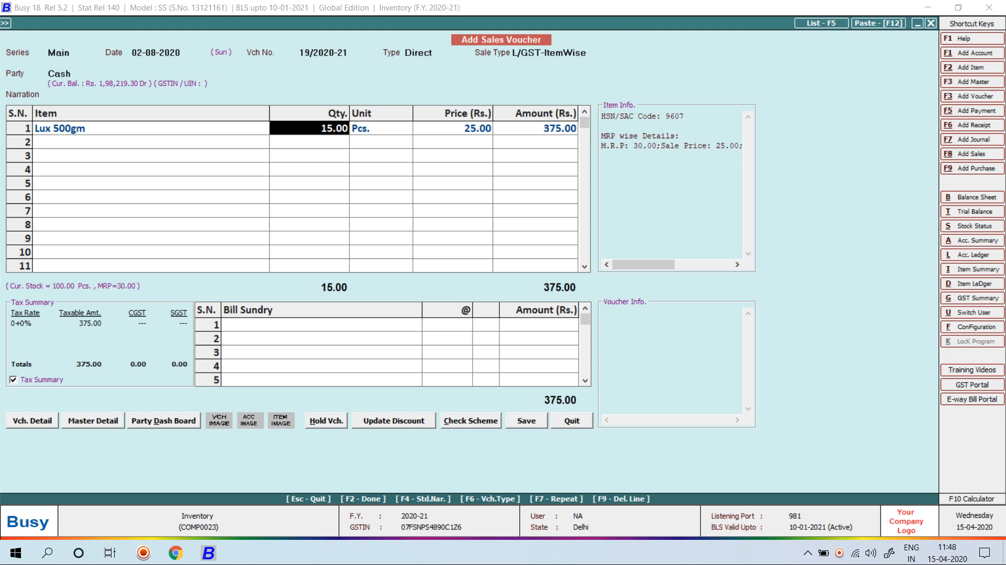
key(F2)
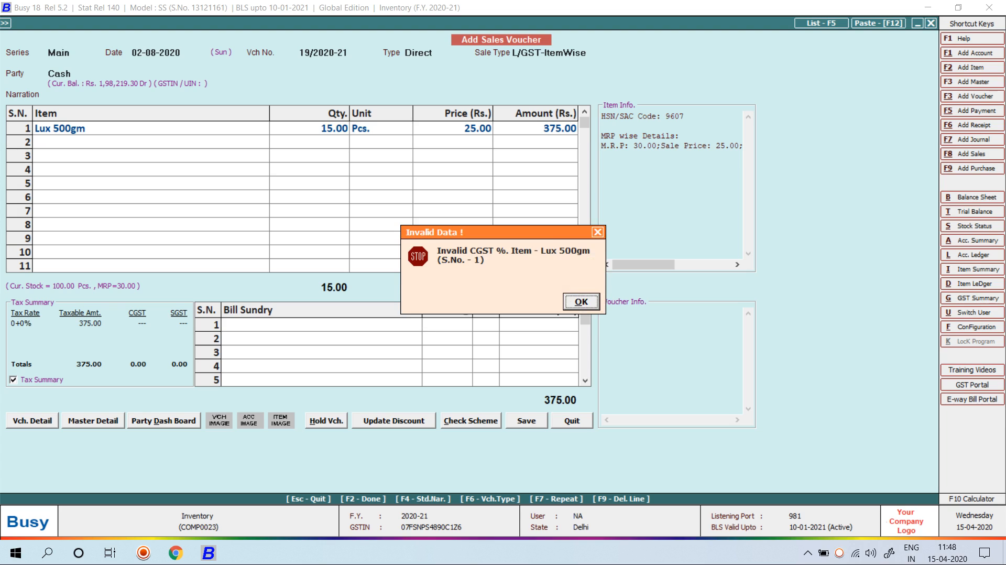
key(Return)
key(Return)
key(Return)
key(Return)
key(Return)
key(Return)
key(Return)
key(Return)
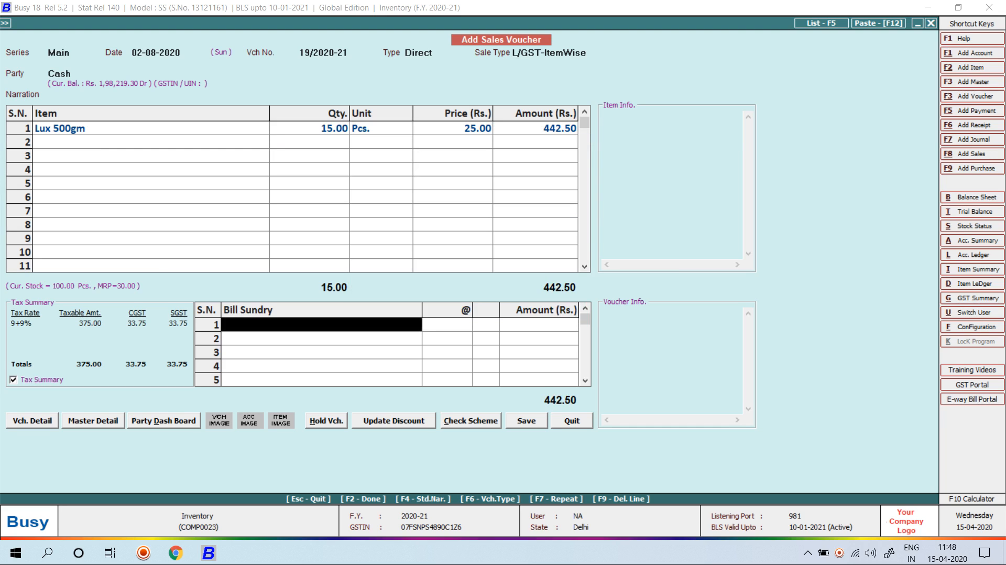
key(Return)
key(n)
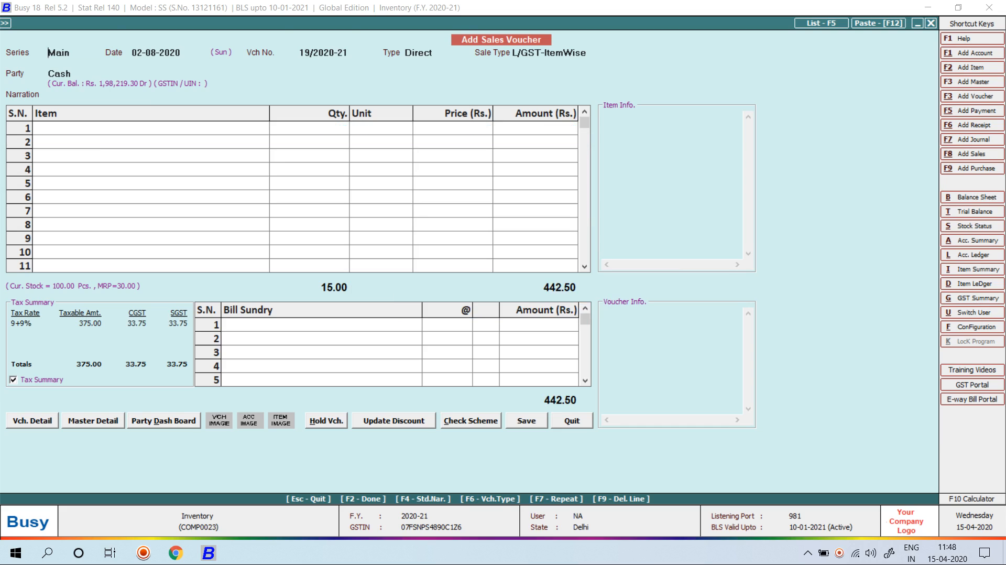
key(Escape)
key(Right)
key(Down)
key(Down)
key(Down)
key(Down)
key(Down)
key(Down)
key(Down)
key(Down)
key(Down)
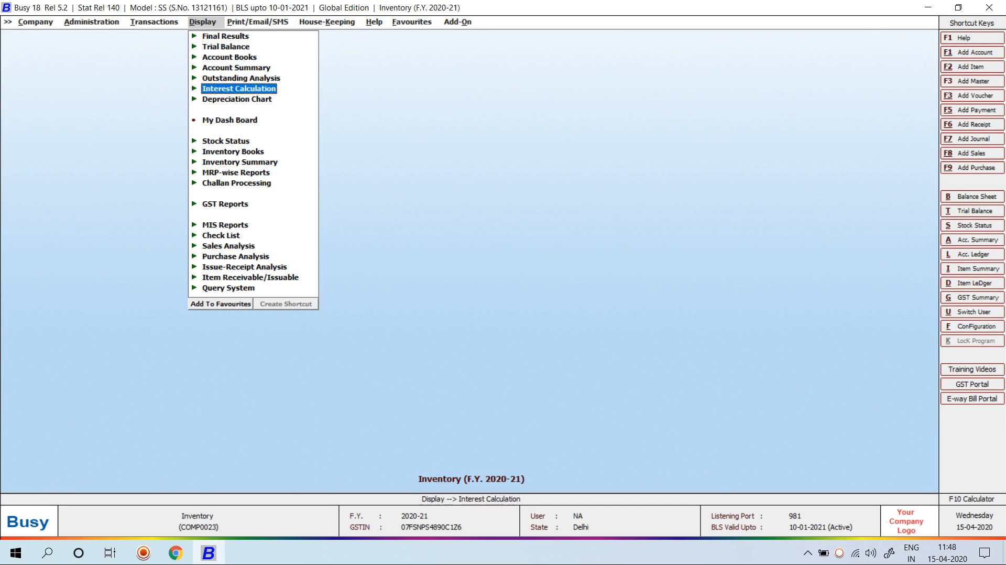
Open the MRP-wise Reports > MRP Closing Stock > Balances Only report
key(Down)
key(Down)
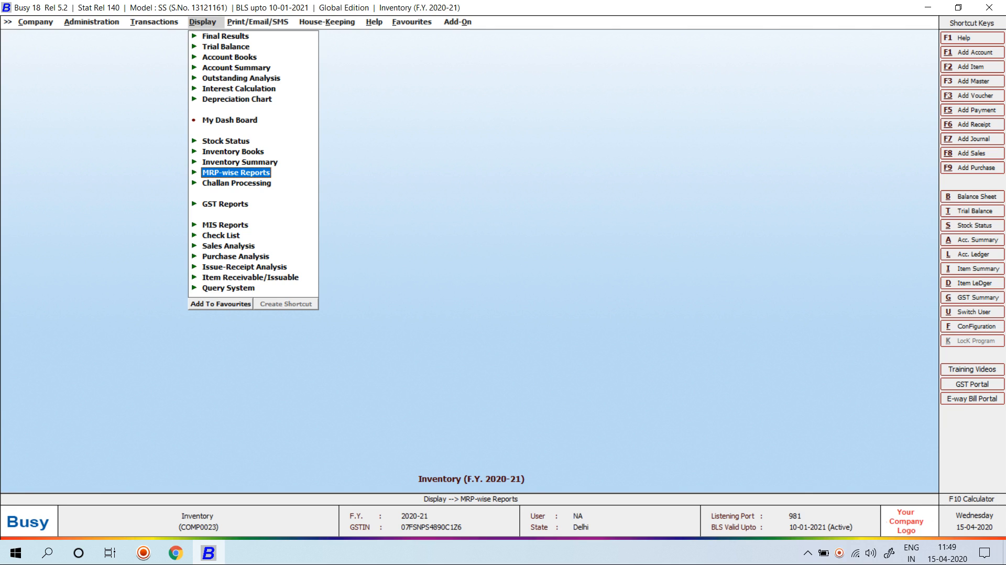
key(Return)
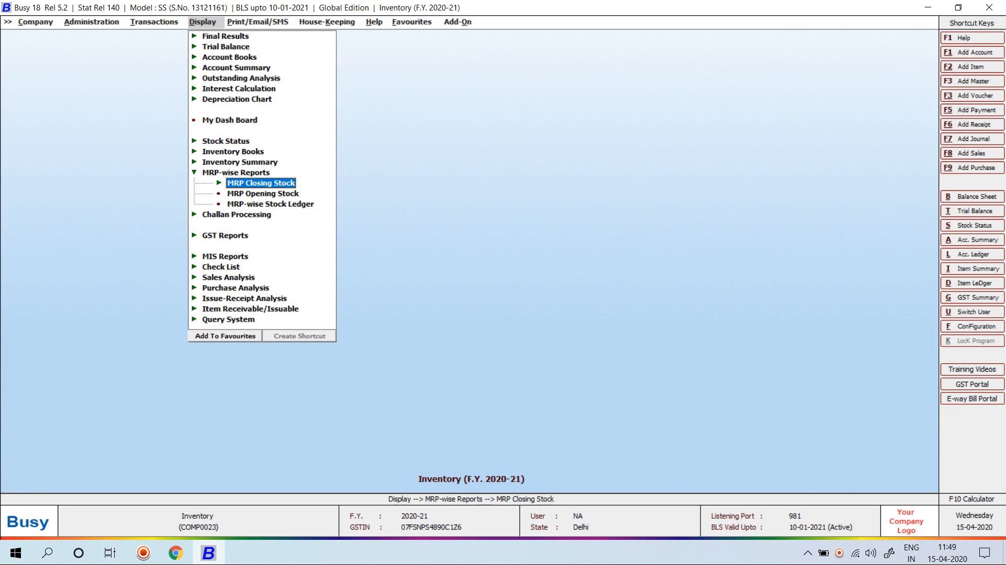
key(Return)
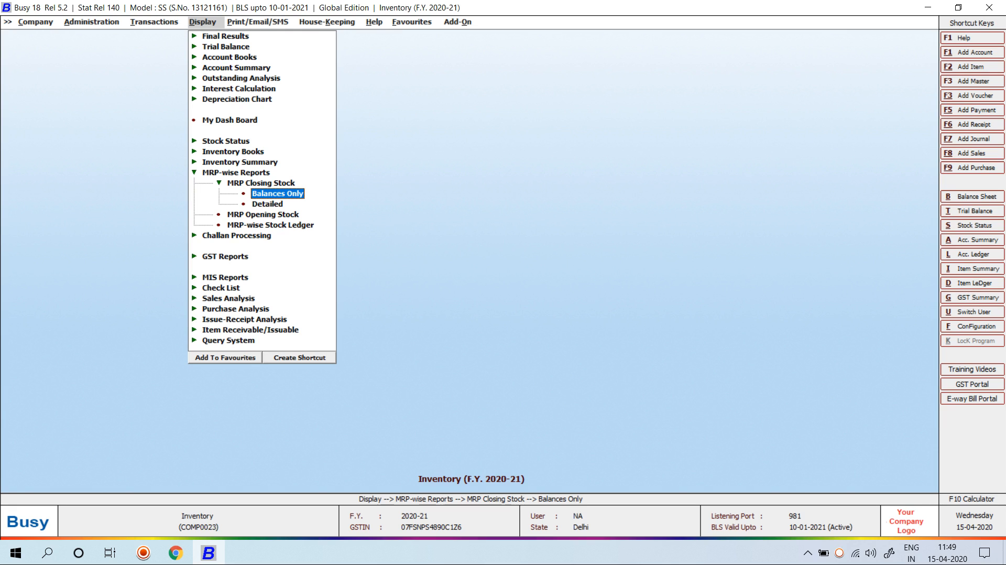
key(Return)
Run the report for All material centres with the item range set to ALL
key(Right)
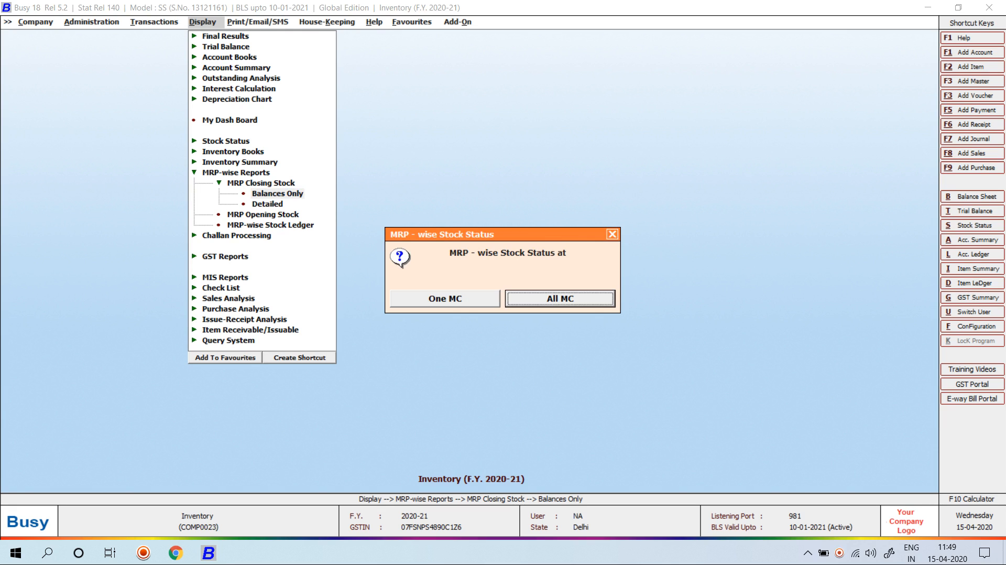
key(Return)
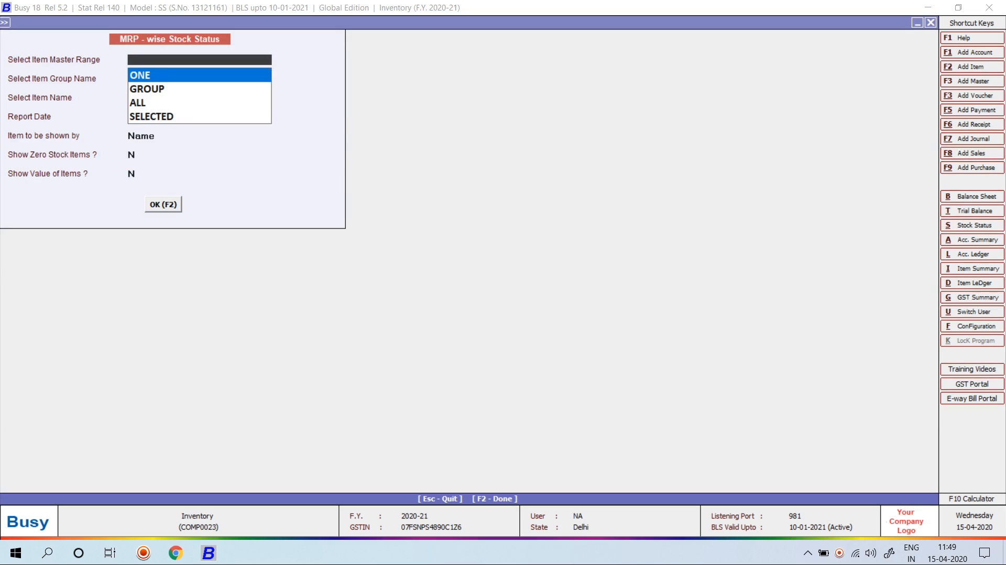
key(Down)
key(Up)
key(Return)
key(Escape)
key(Down)
key(Down)
key(Return)
key(Escape)
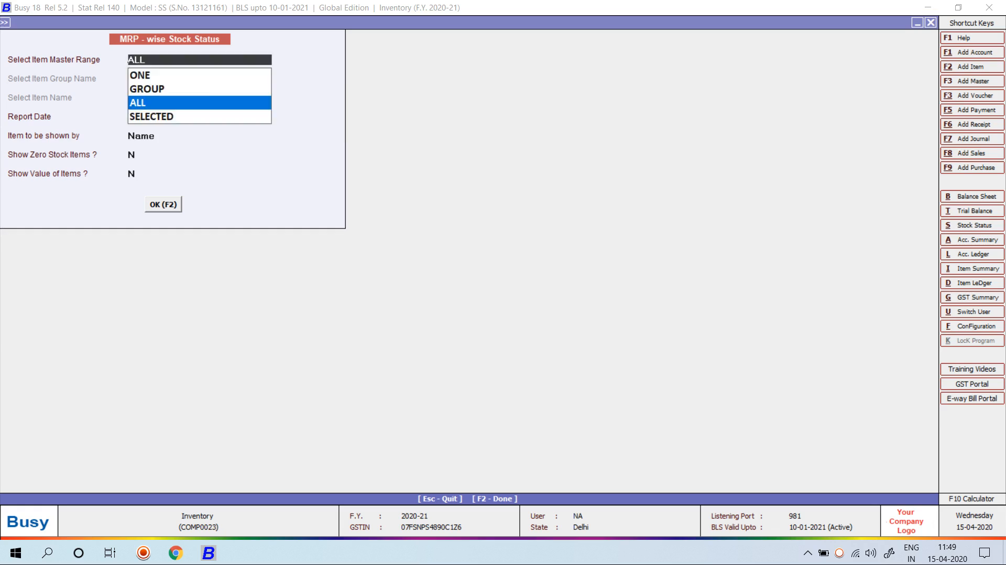
key(F2)
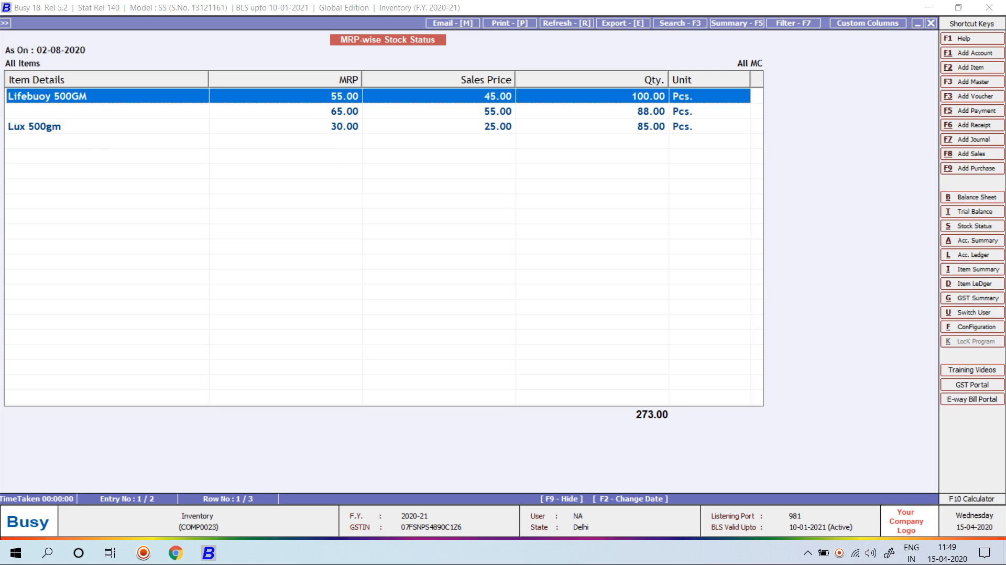
click(650, 111)
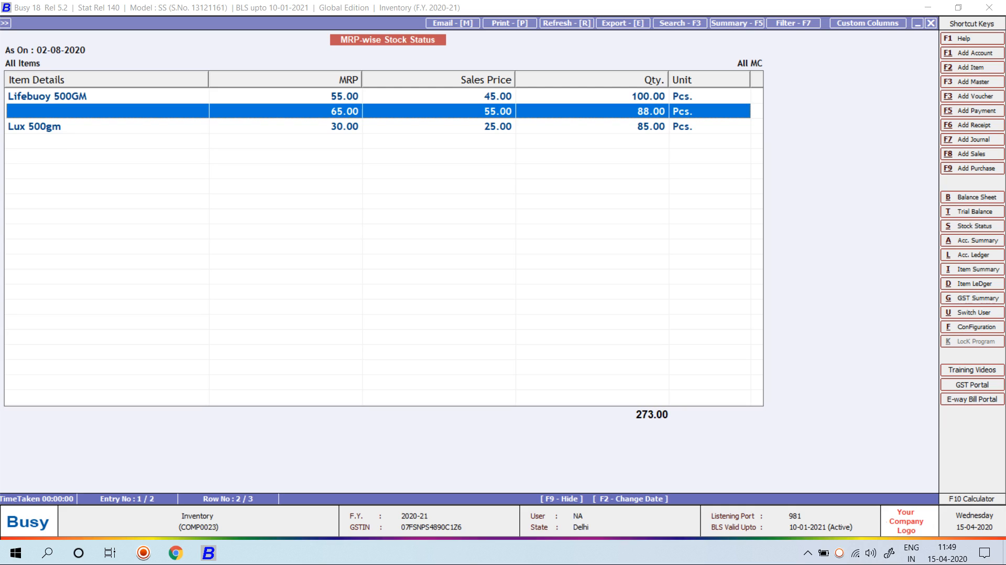
key(Down)
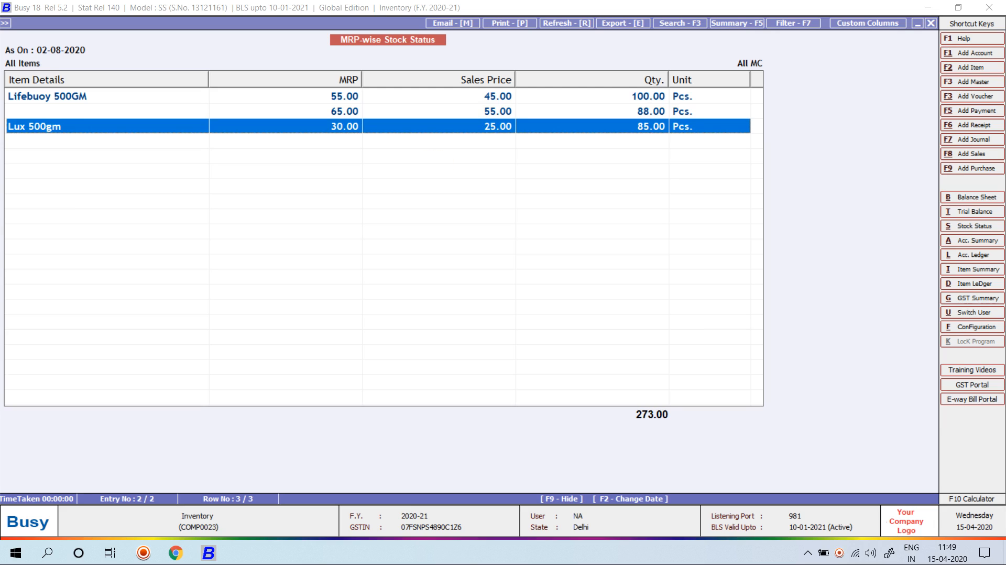
Rerun the MRP-wise stock report with zero-stock items and item values shown (total 10,894.00), then close it
key(Escape)
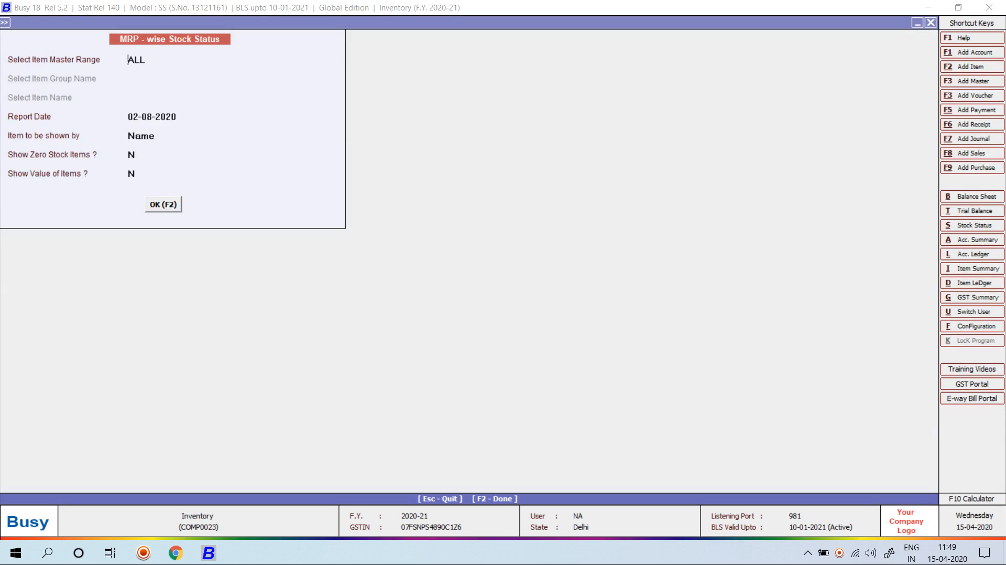
key(Return)
key(Return)
key(Return)
text(Y)
key(Return)
key(Return)
key(Return)
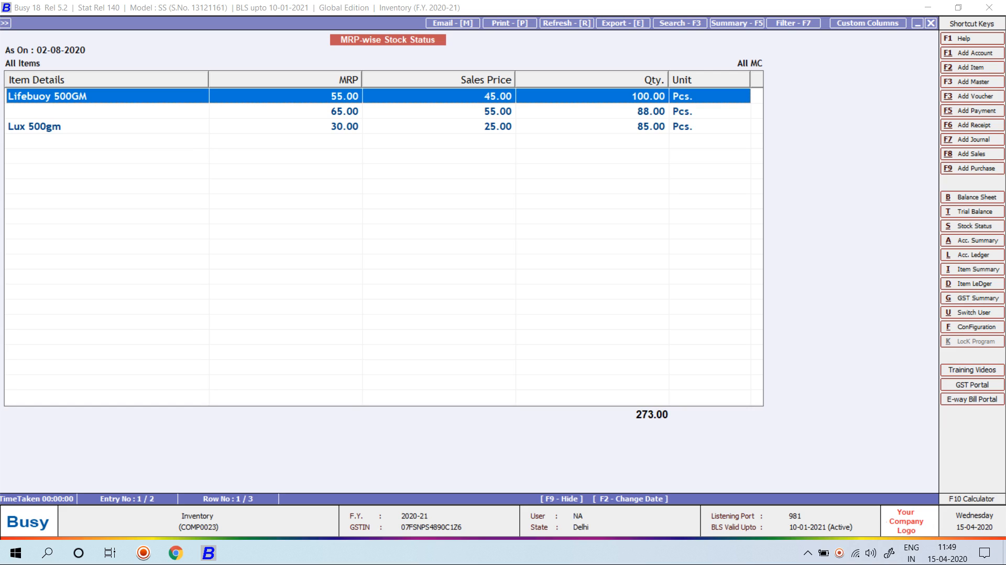
key(Escape)
key(Return)
key(Return)
key(Return)
key(Return)
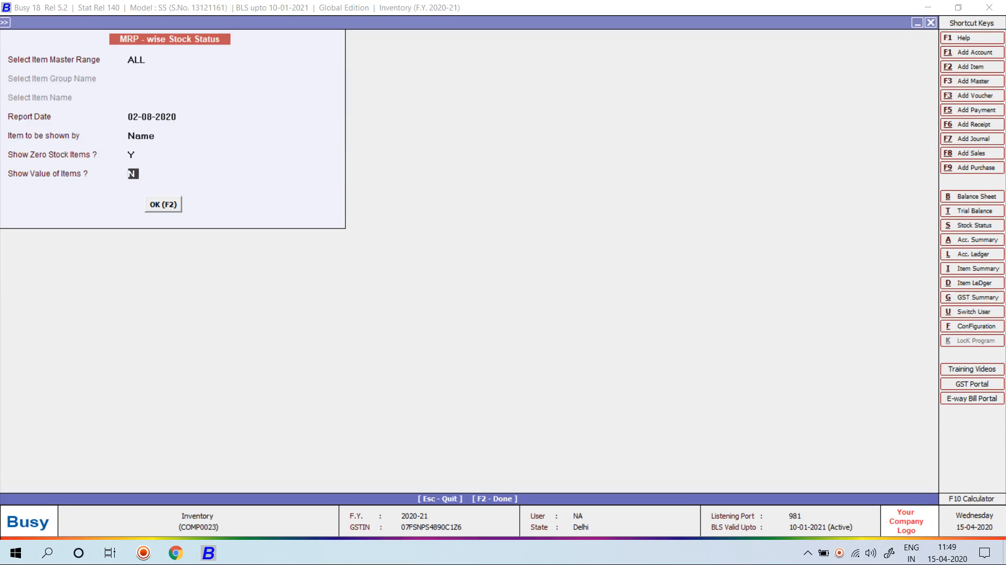
text(Y)
key(Return)
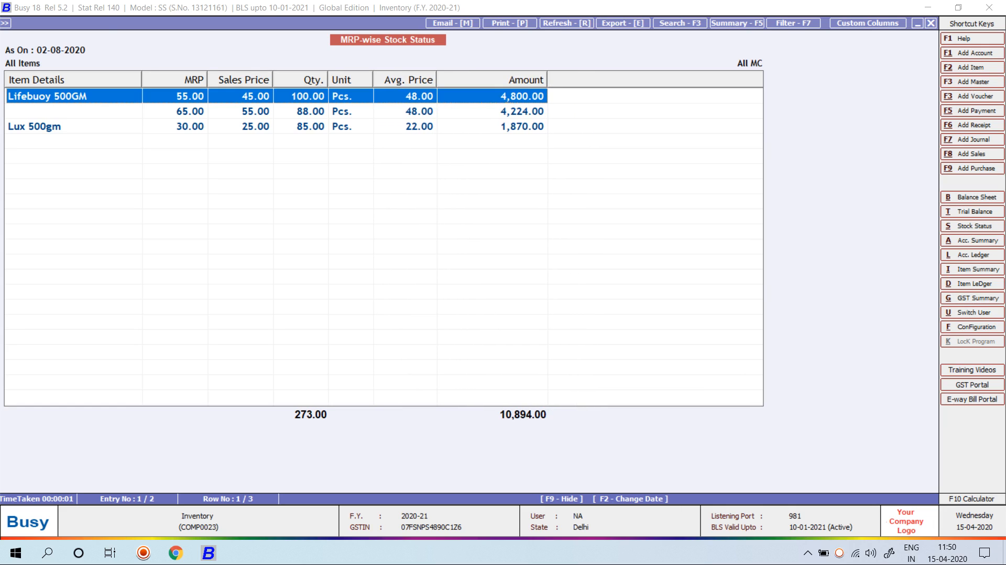
key(Escape)
Open the MRP-wise Stock Ledger report from the MRP-wise reports list
key(Escape)
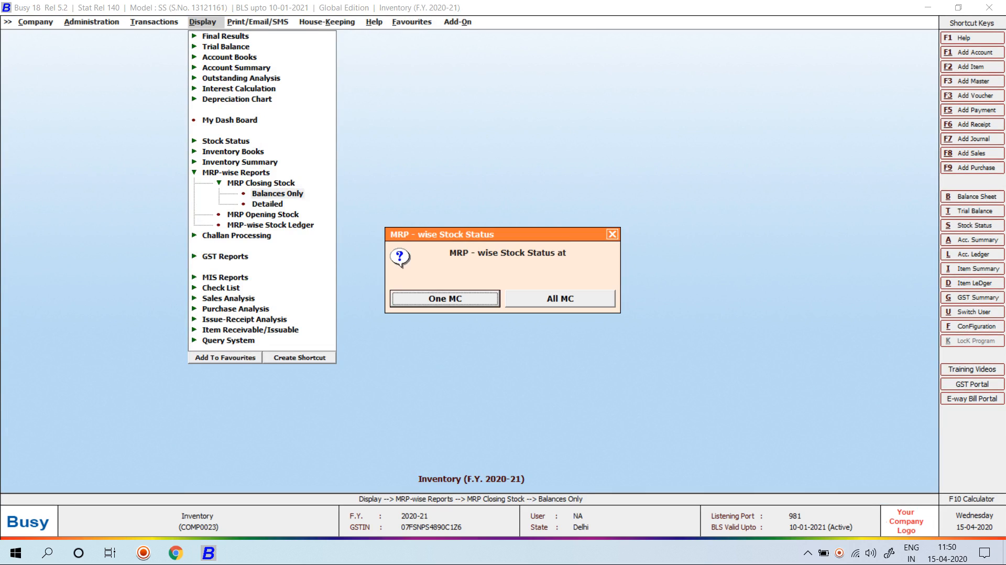
key(Escape)
key(Down)
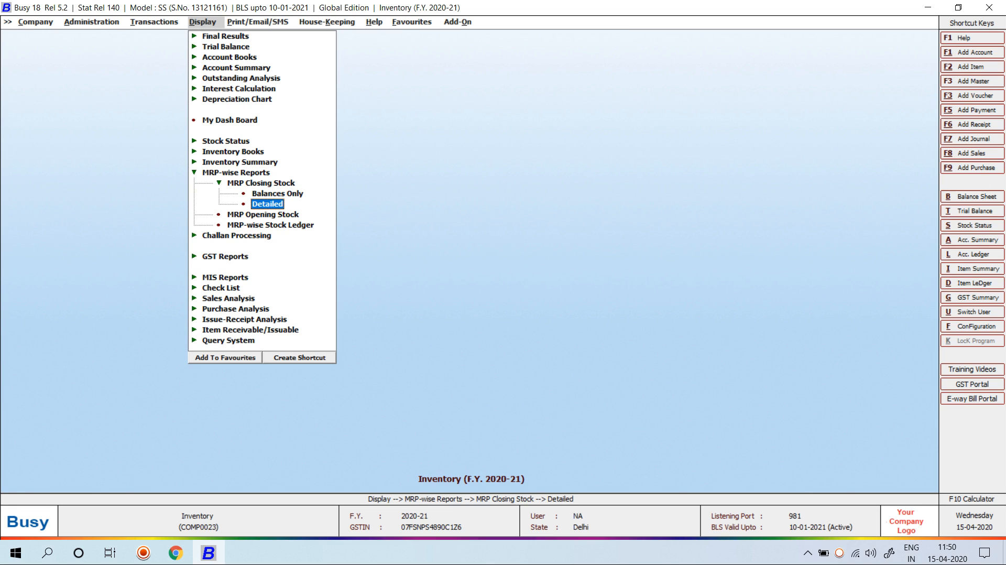
key(Down)
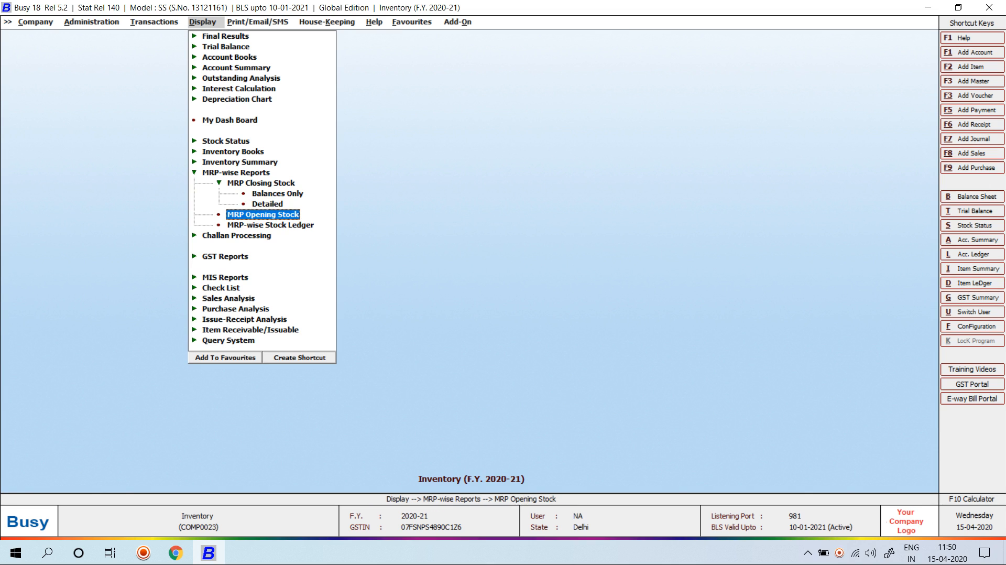
key(Return)
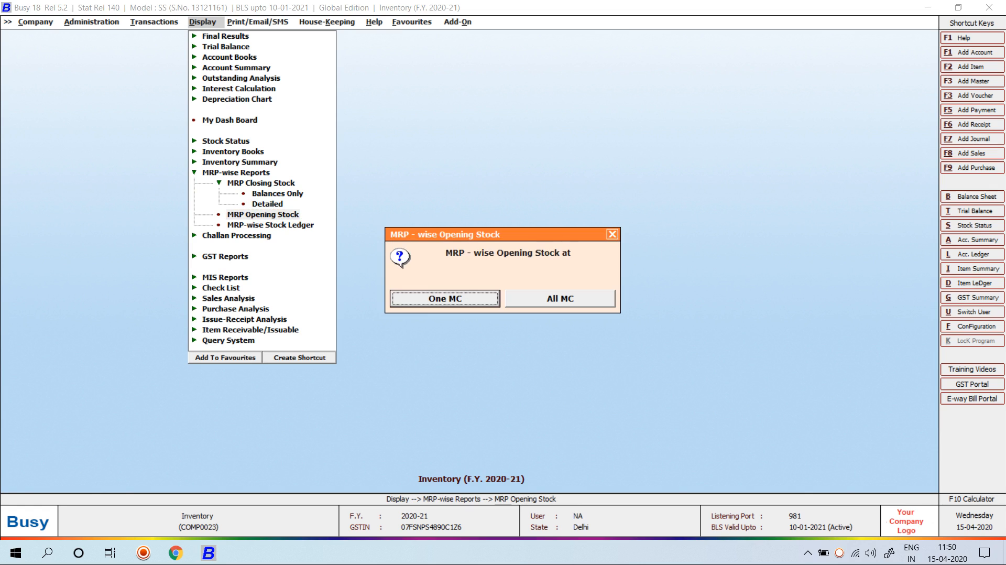
key(Escape)
key(Down)
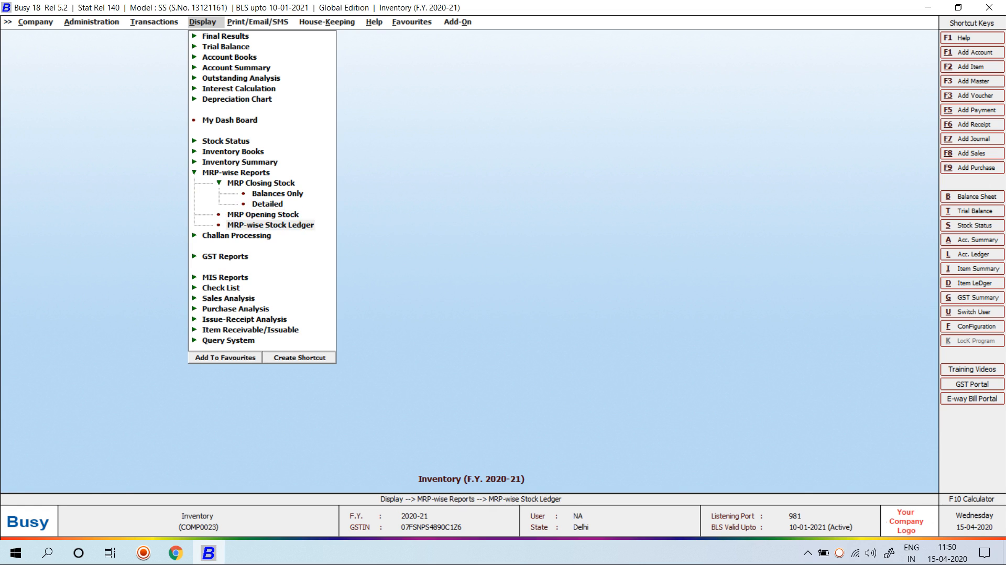
key(Return)
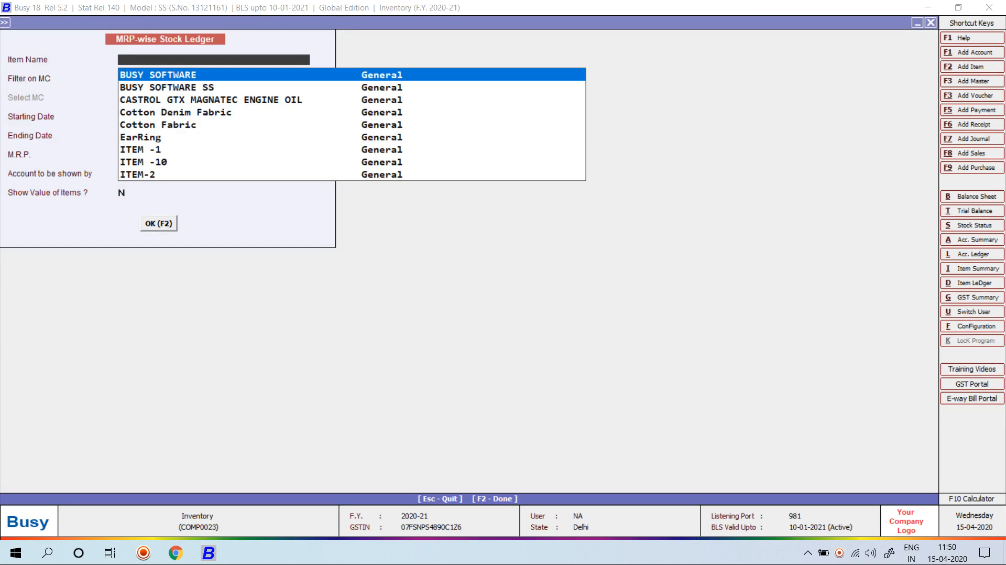
View the stock ledger for Lux 500gm, then switch the item to Lifebuoy 500GM
text(lu)
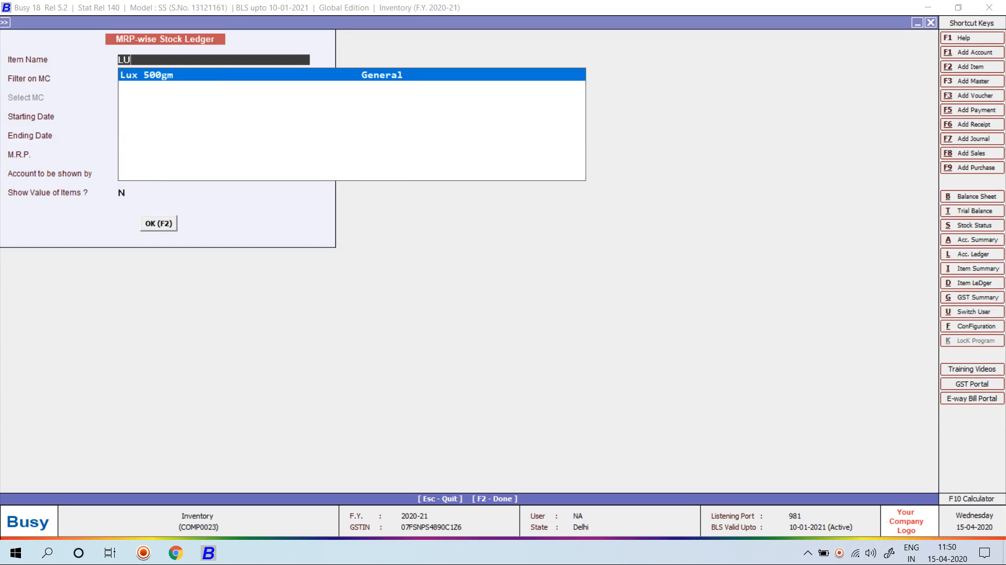
key(Return)
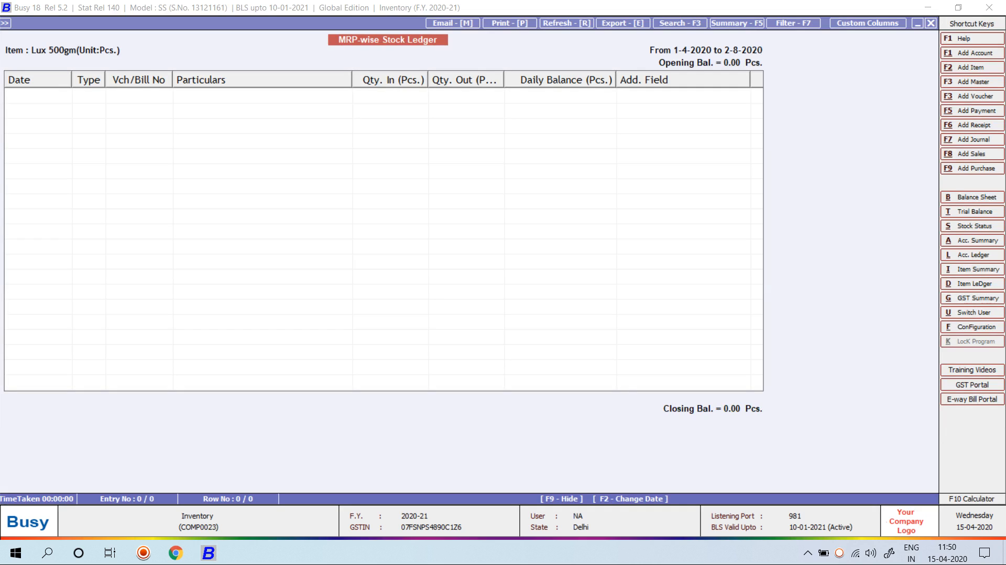
key(Escape)
key(Return)
key(Up)
text(li)
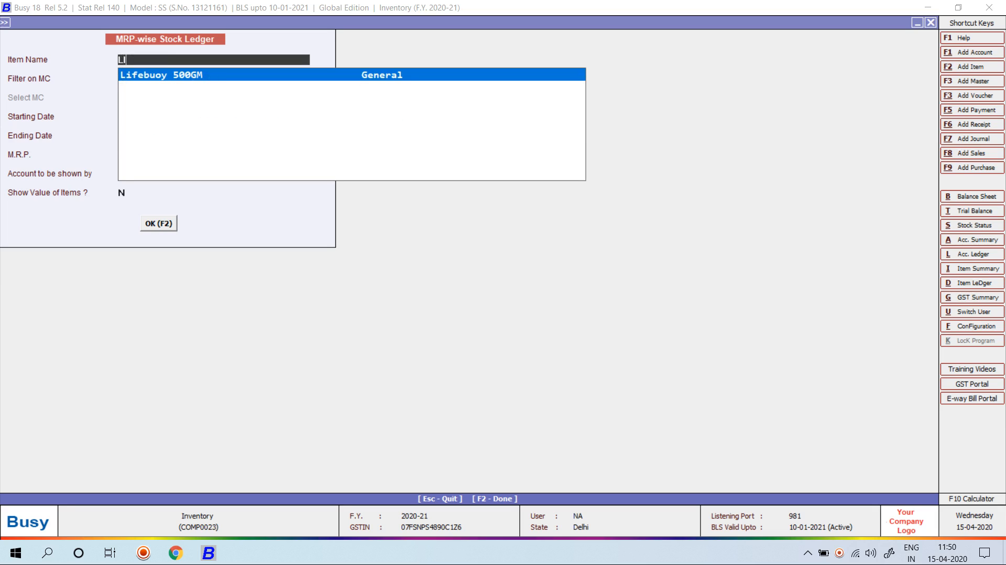
key(Return)
key(Return)
key(Return)
key(F2)
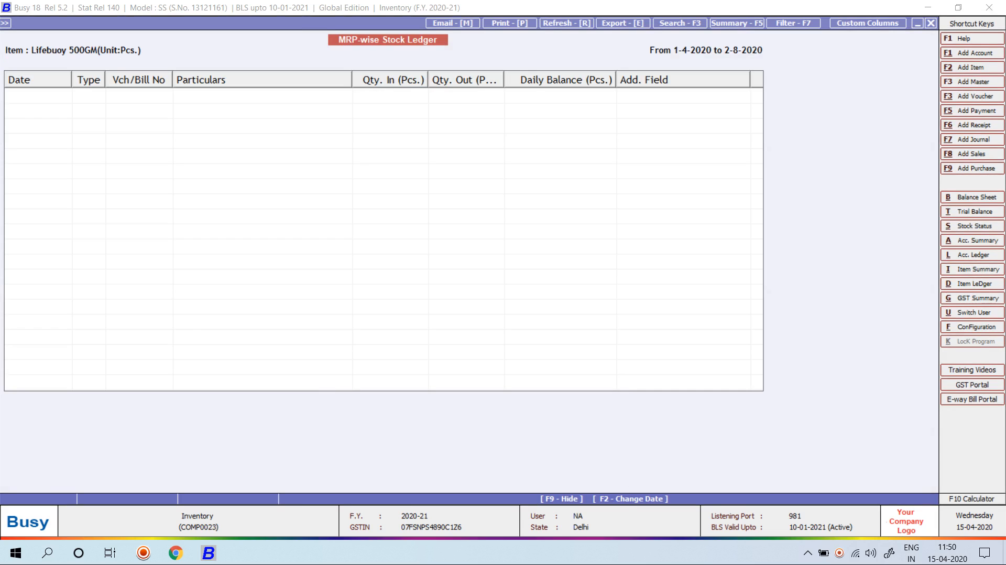
Set M.R.P. to 55 and view Lifebuoy 500GM's ledger showing 100 Pcs, then close it
key(Escape)
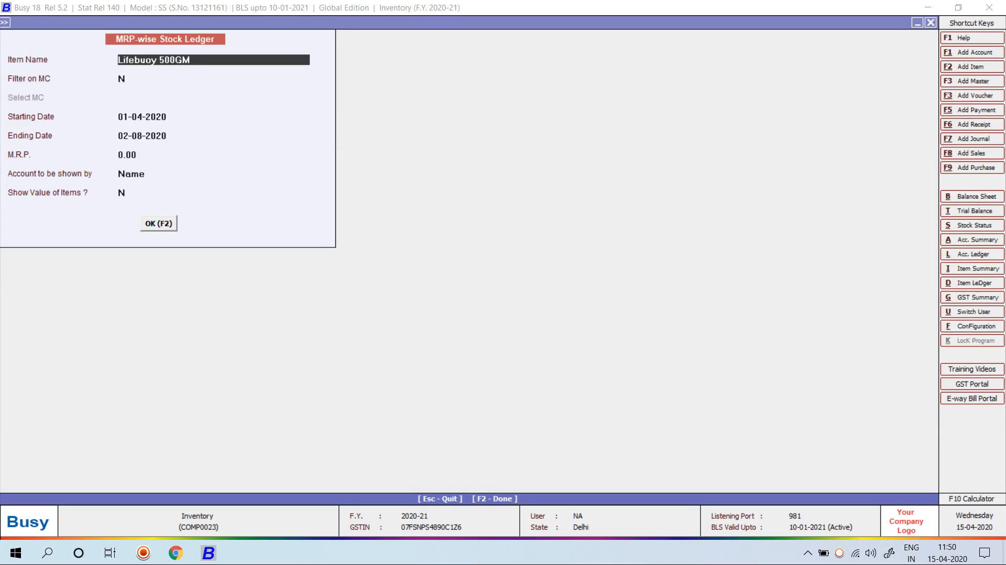
click(148, 155)
key(BackSpace)
key(BackSpace)
key(BackSpace)
key(BackSpace)
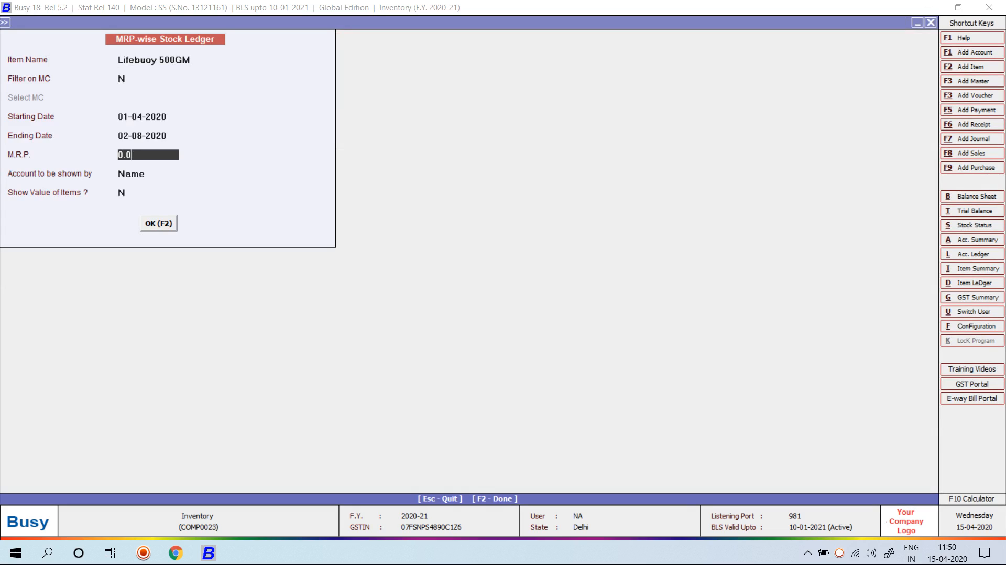
text(55)
key(Return)
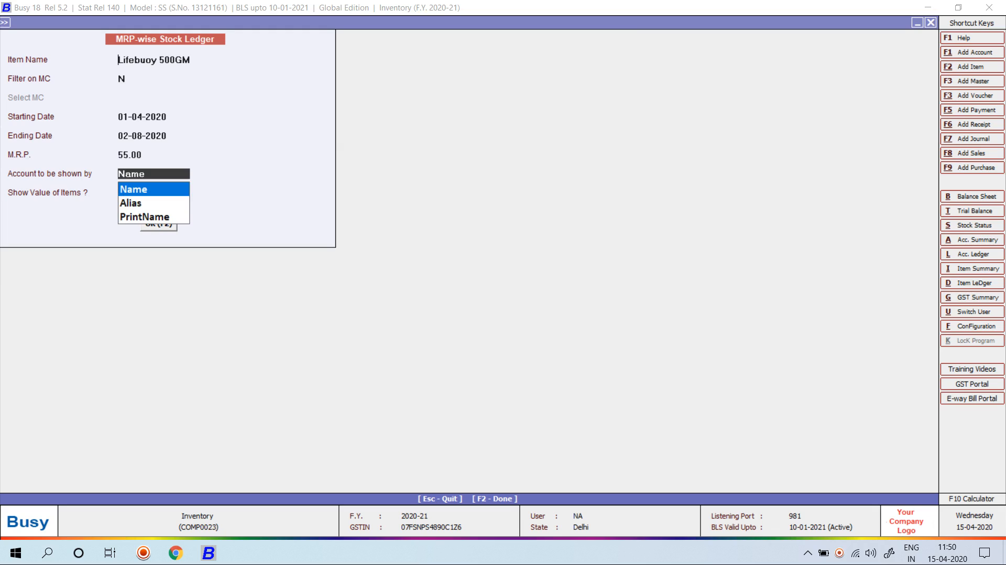
key(F2)
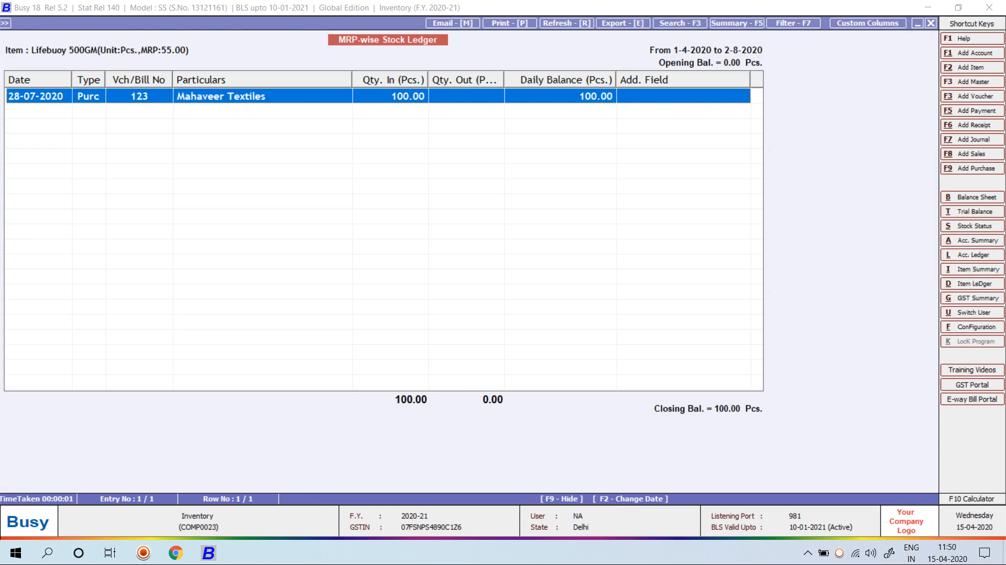
key(Escape)
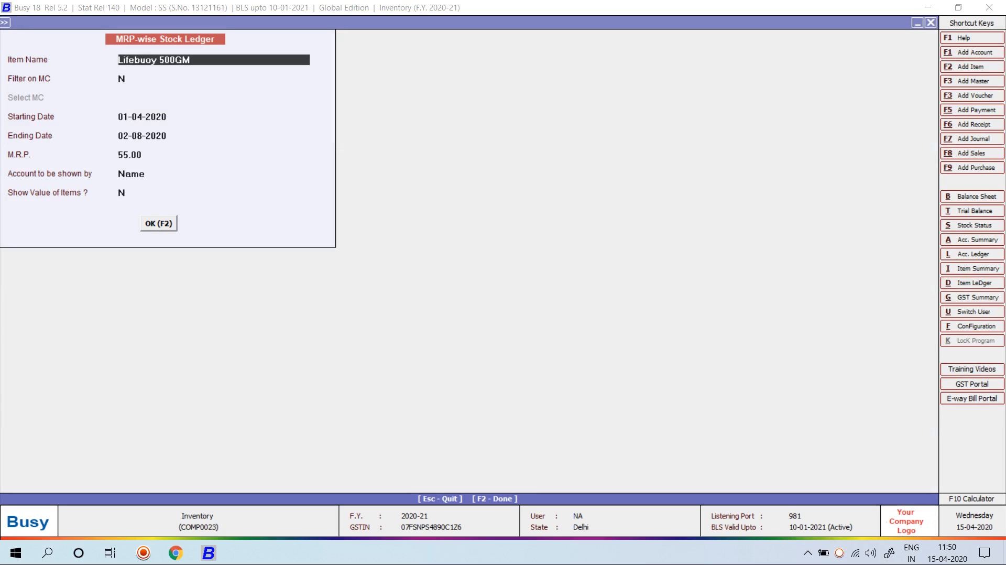
key(Escape)
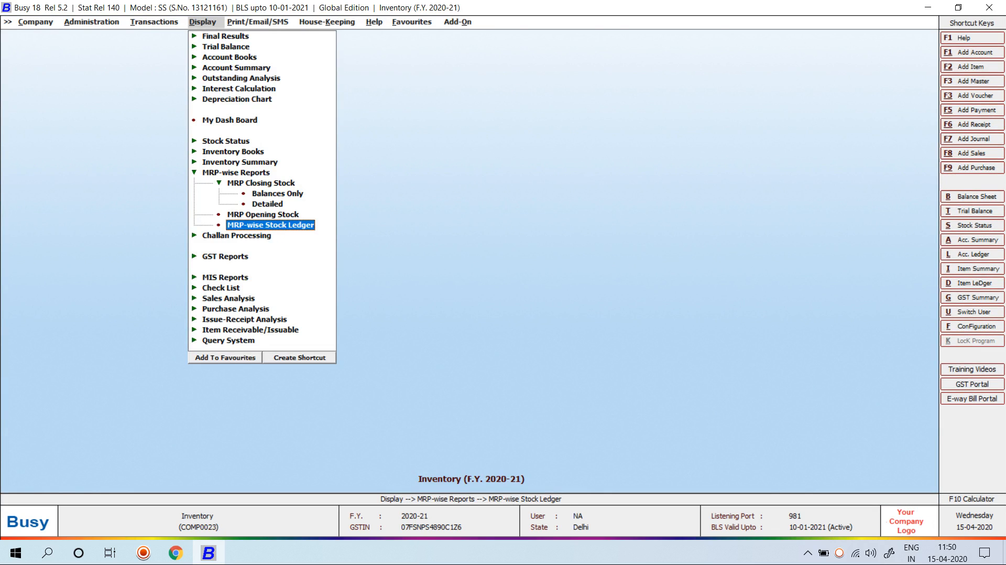
Collapse the MRP-wise Reports and close the menus to the empty Inventory screen
key(Escape)
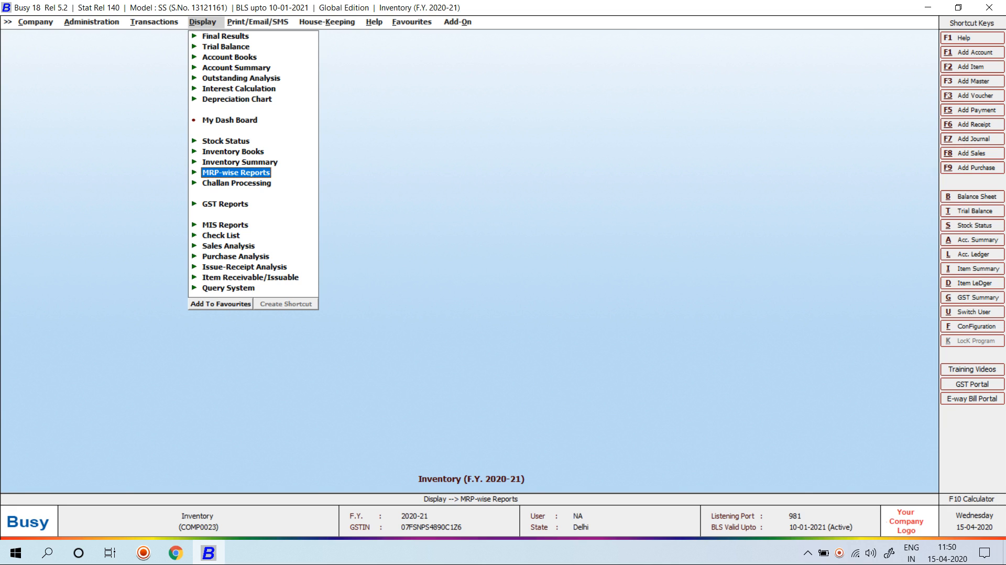
key(Left)
key(Escape)
key(Escape)
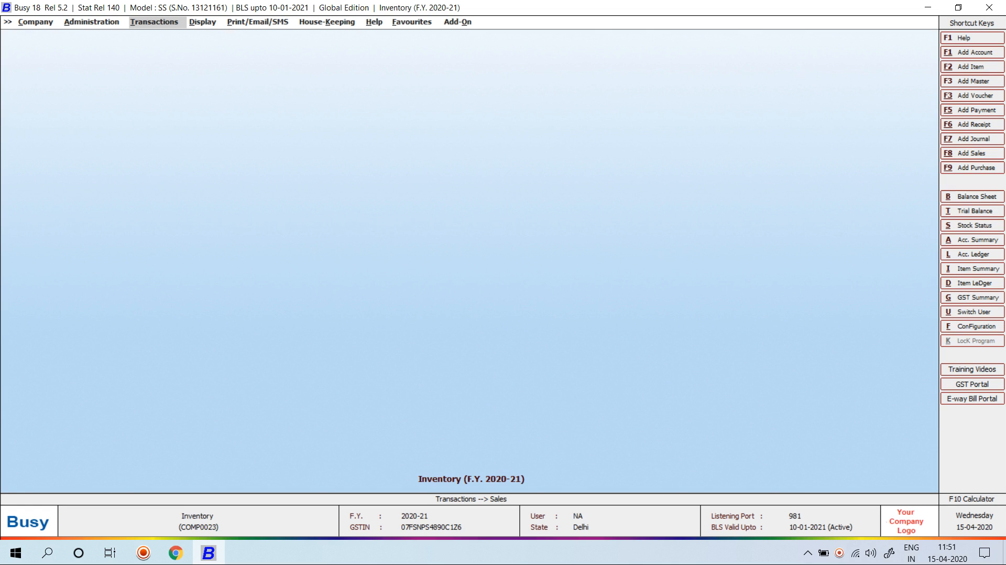
Open the Inventory category under Administration > Configuration > Features / Options
key(Left)
key(Return)
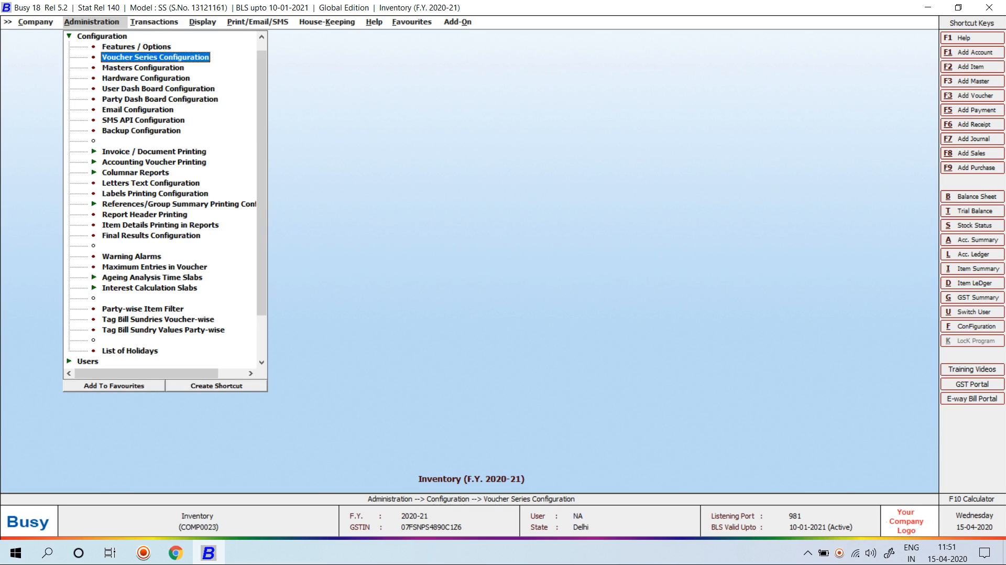
key(Up)
key(Return)
key(Down)
key(Down)
key(Down)
key(Down)
key(Return)
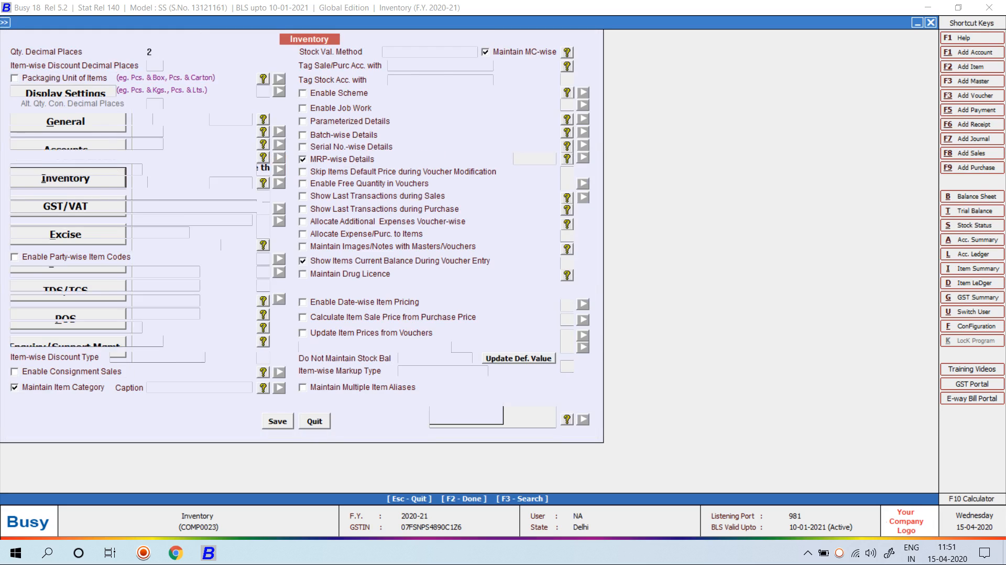
Uncheck MRP-wise Details, enable Free Quantity in Vouchers, and save the settings
click(303, 159)
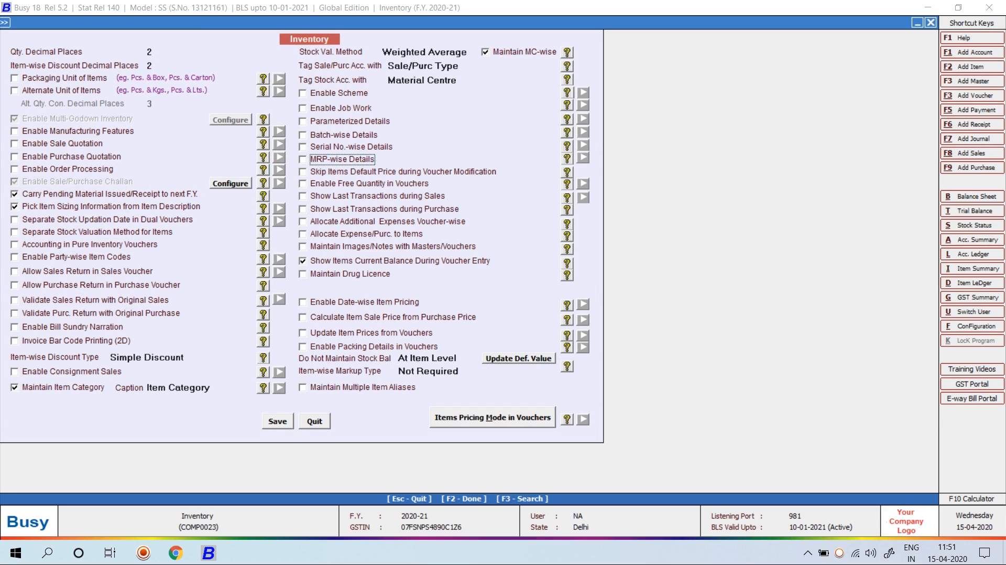
click(303, 184)
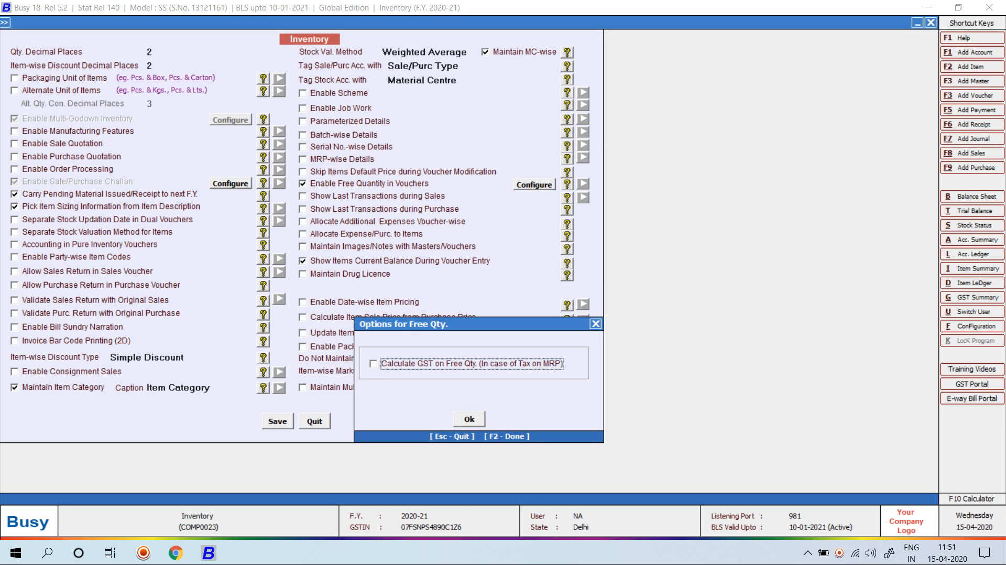
key(Tab)
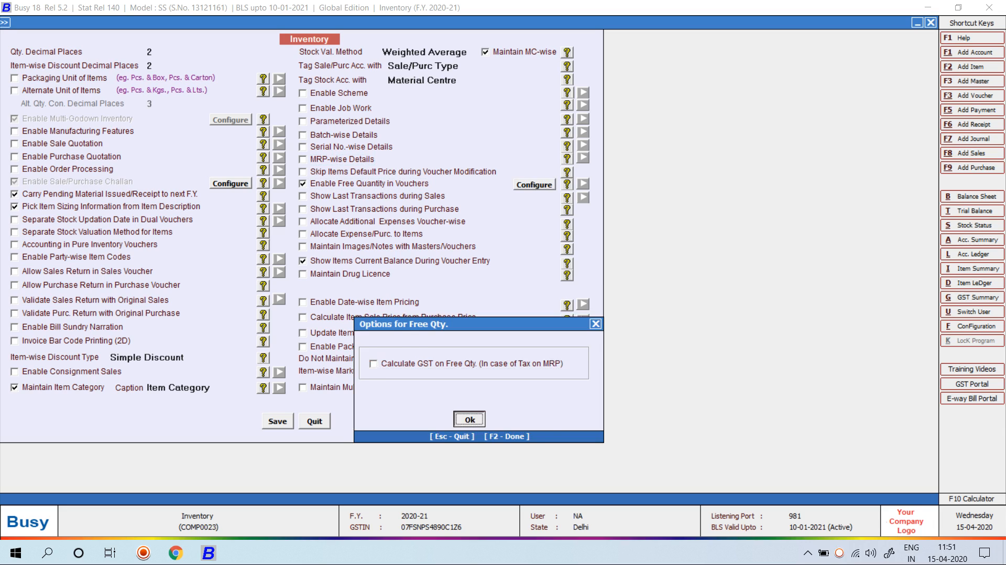
key(Return)
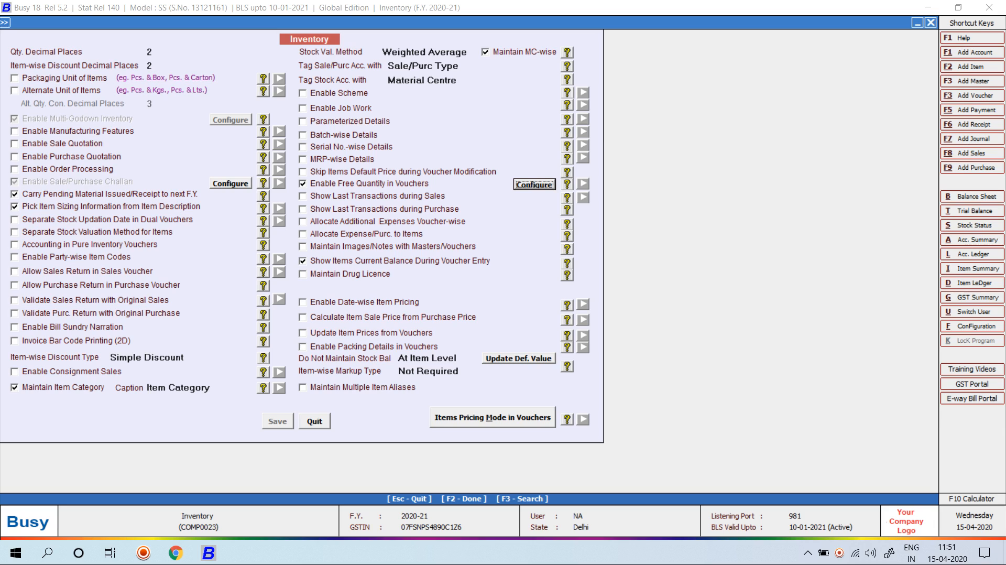
key(Escape)
key(Escape)
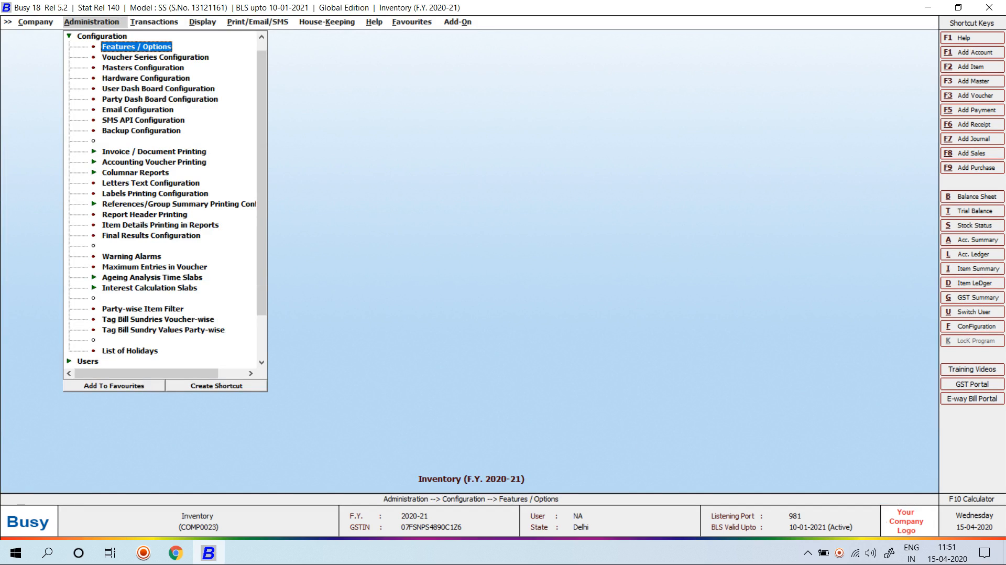
key(Right)
Start a new Main-series sales voucher with Cash as the party
key(Return)
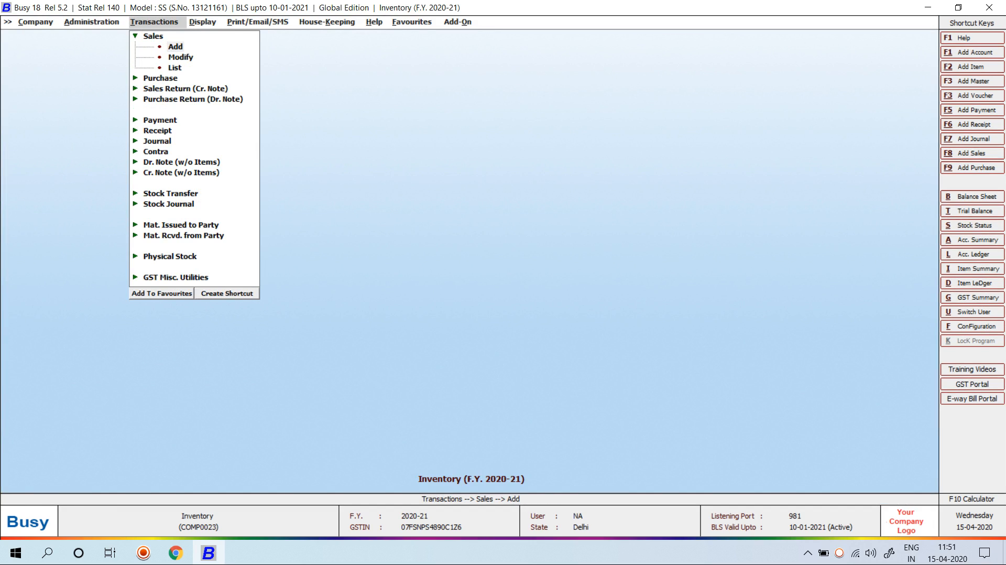
key(Return)
key(Return)
key(Return)
key(Return)
key(Return)
key(Return)
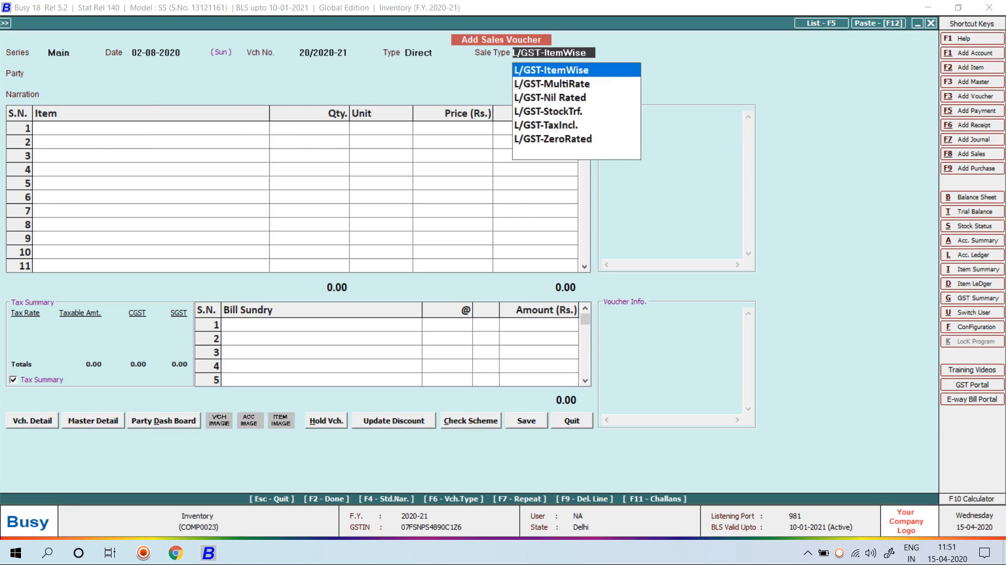
text(cash)
key(Return)
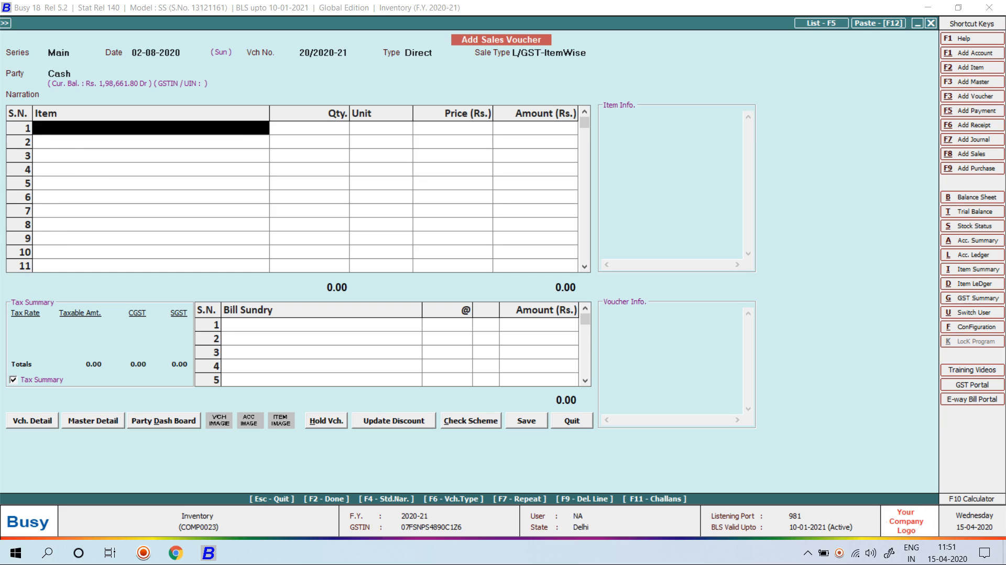
Add Lifebuoy 500GM from Main Store at MRP 55.00, quantity 10 plus 2 free
key(Down)
text(li)
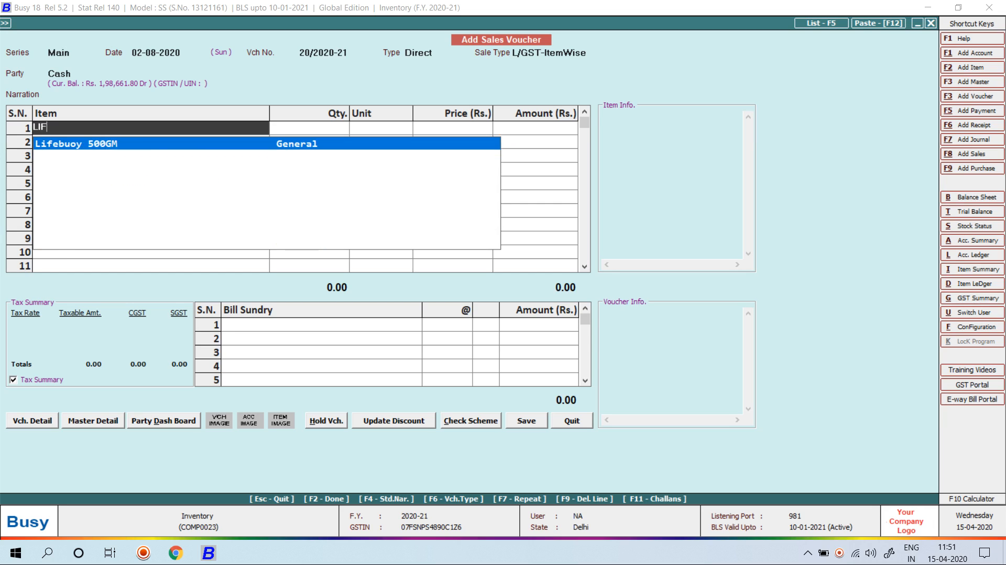
key(Return)
key(Down)
key(Down)
key(Return)
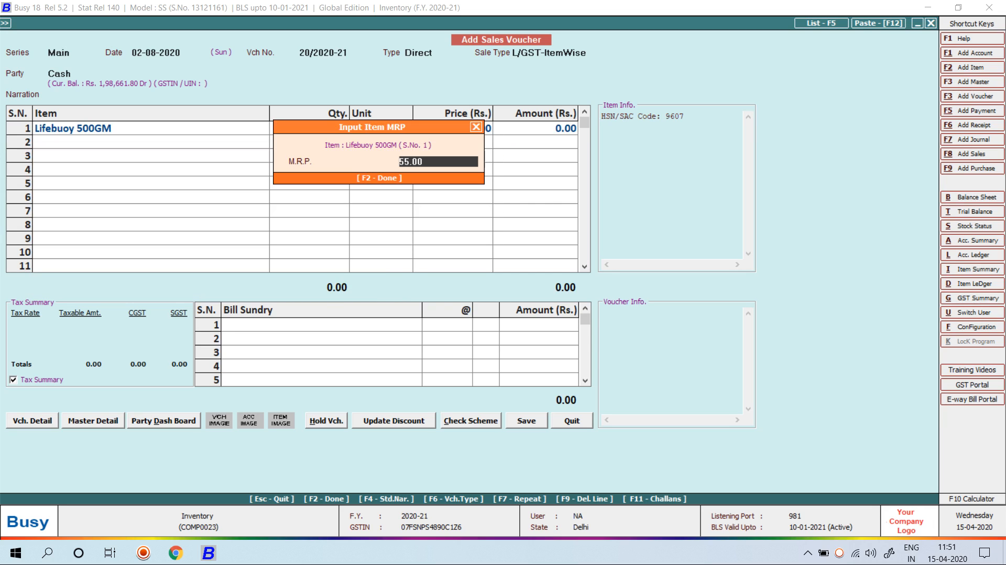
key(Return)
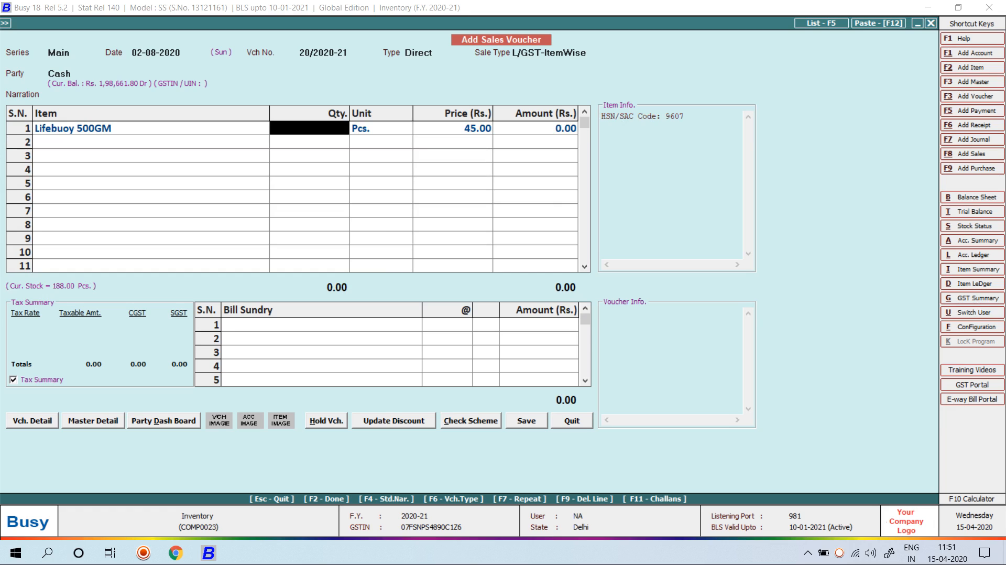
text(10)
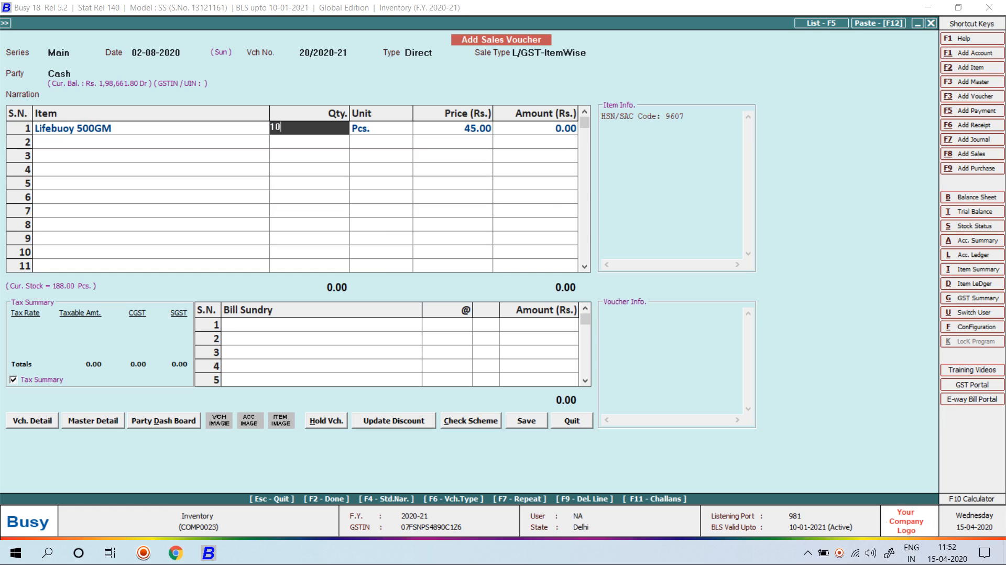
text(.00+2)
key(Return)
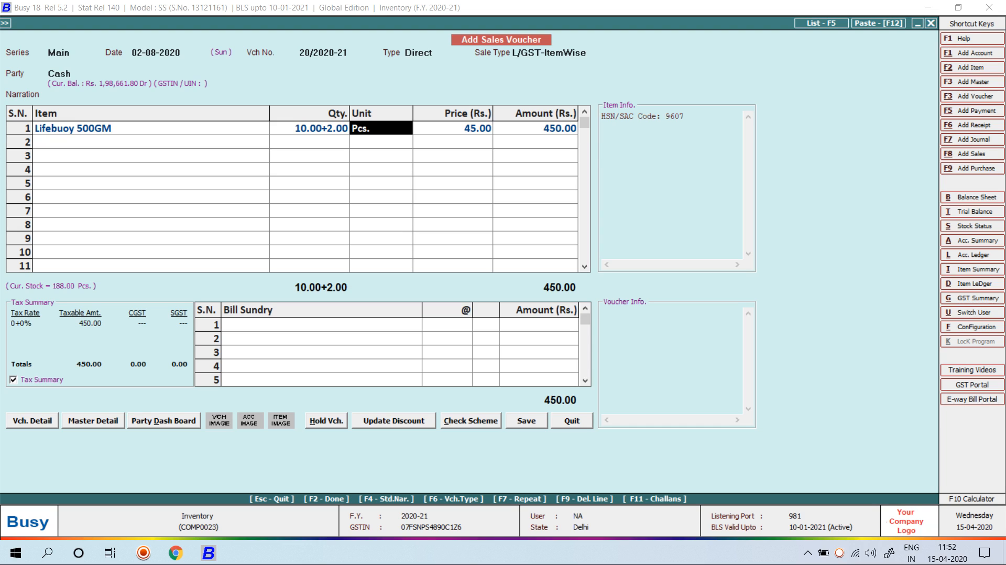
Clear the CGST warning and save voucher 20 totalling 531.00 without printing
key(F2)
key(F2)
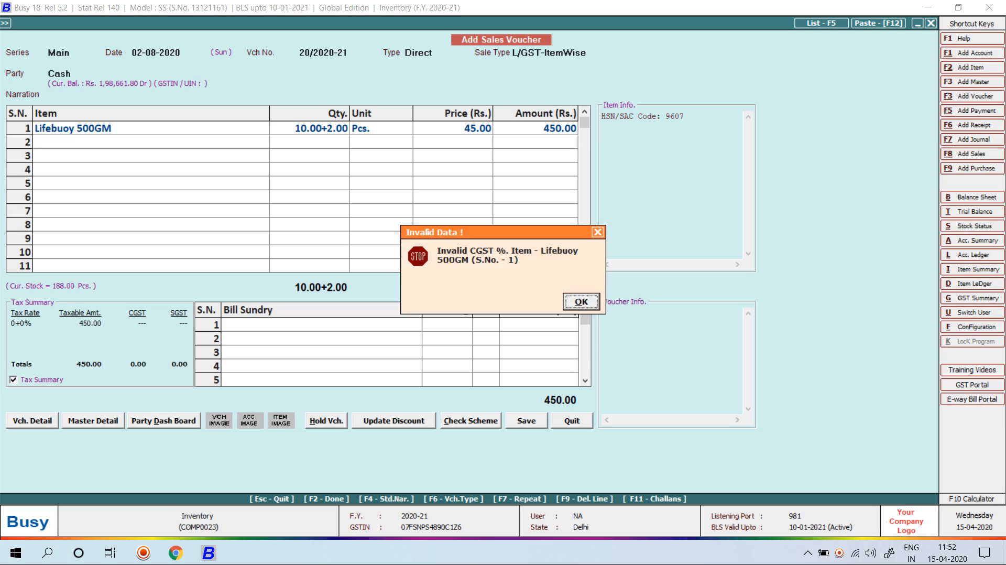
key(Return)
key(Up)
key(Return)
key(Return)
key(F2)
key(F2)
key(Return)
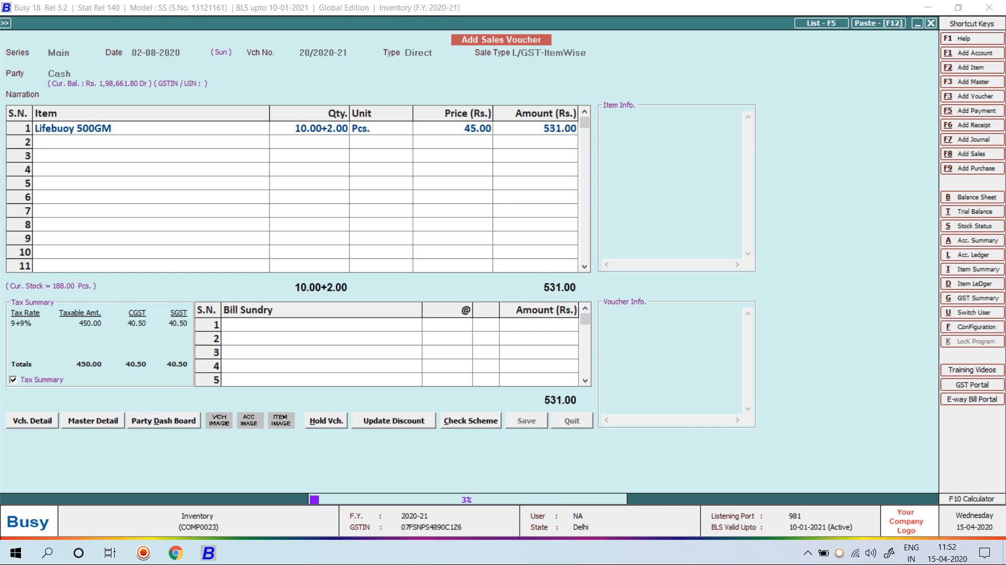
key(Right)
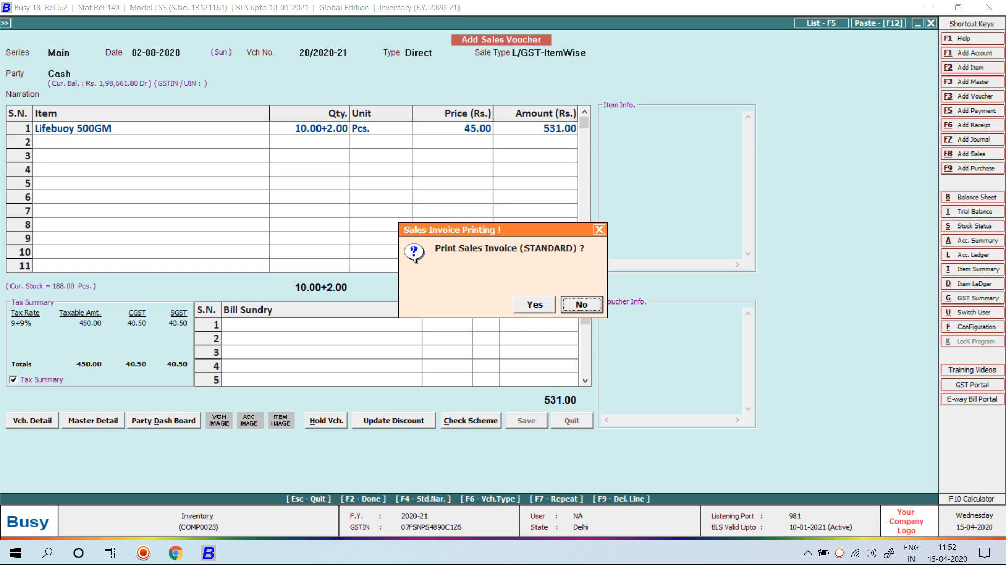
key(Return)
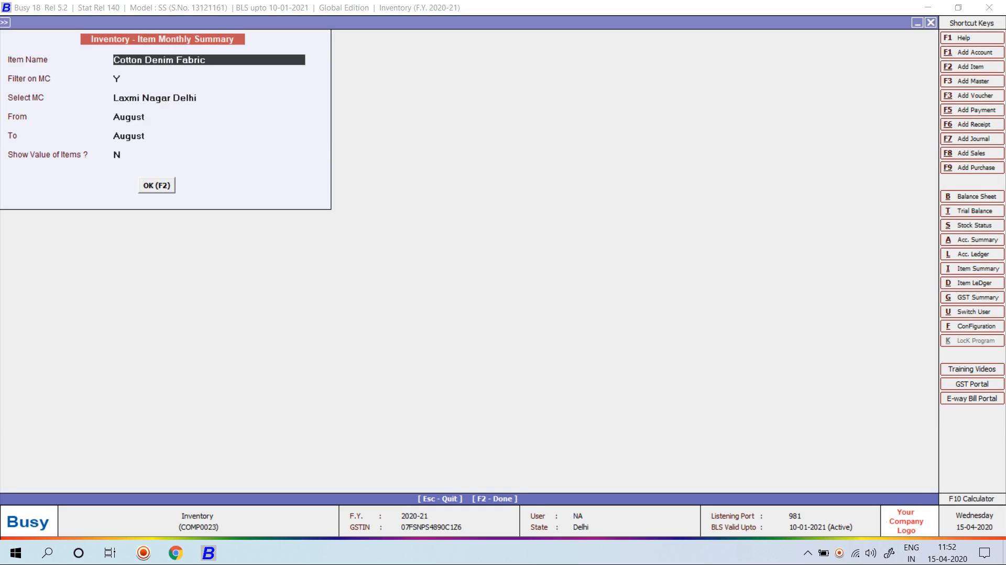
Run the Item Monthly Summary for Lifebuoy 500GM from April, without a material centre filter
text(LIF)
key(Return)
key(F2)
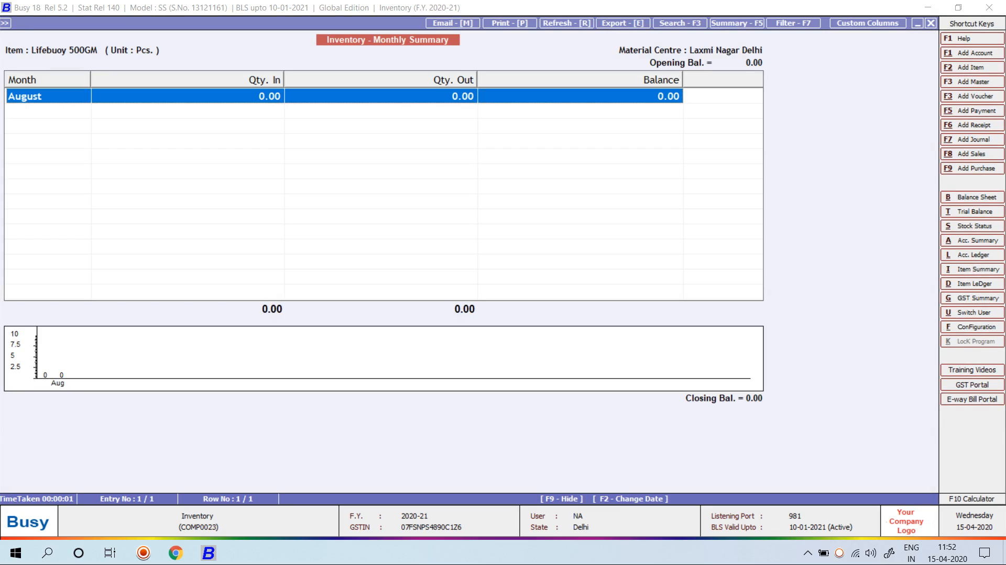
key(Escape)
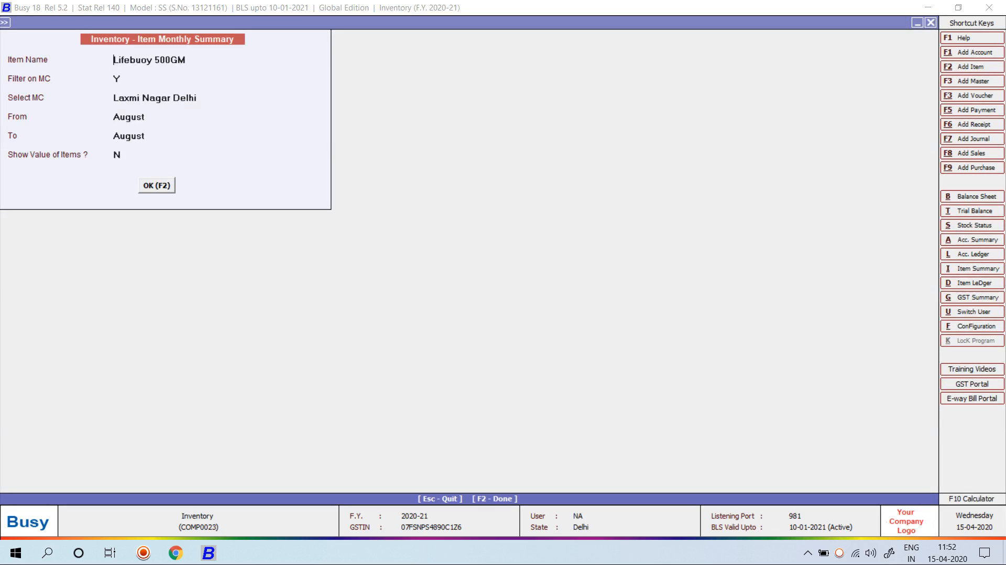
key(Return)
key(Return)
key(shift+Tab)
text(N)
key(Return)
key(Return)
key(shift+Tab)
key(Up)
key(Up)
key(Up)
key(Up)
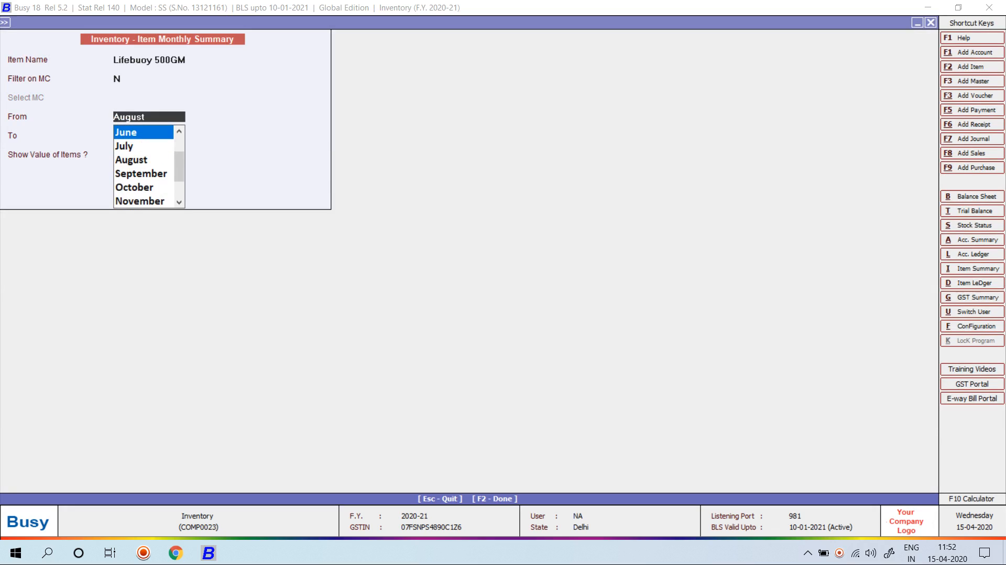
key(Return)
key(Return)
key(Return)
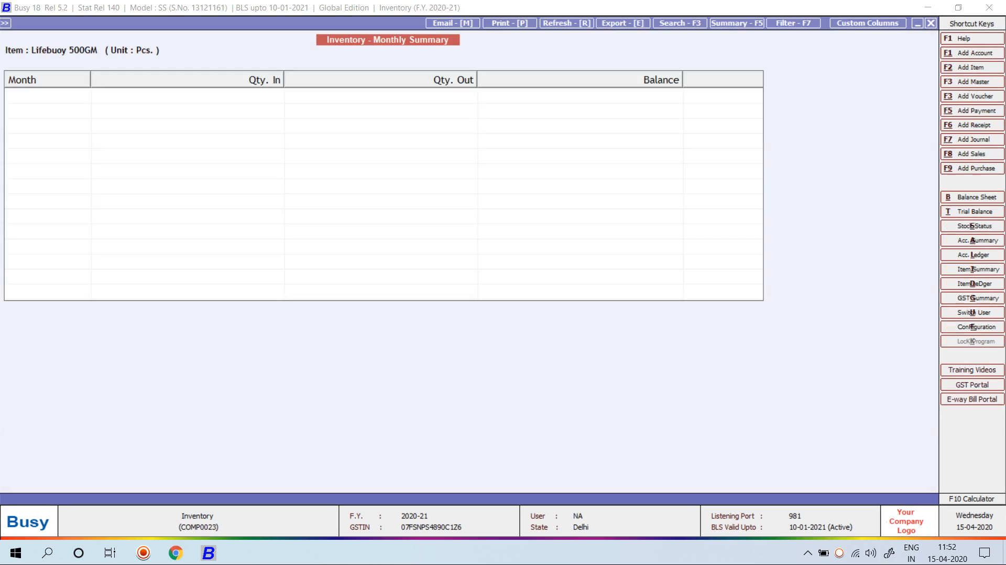
Drill into August's ledger and voucher 20/2020-21, then quit the unsaved sales voucher
key(Down)
key(Down)
key(Down)
key(Down)
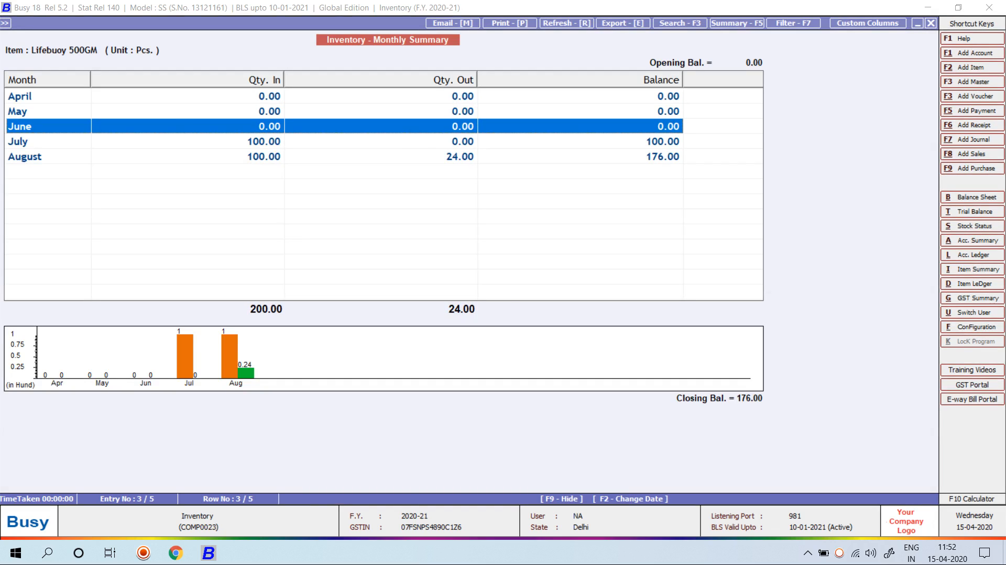
key(Return)
key(Down)
key(Down)
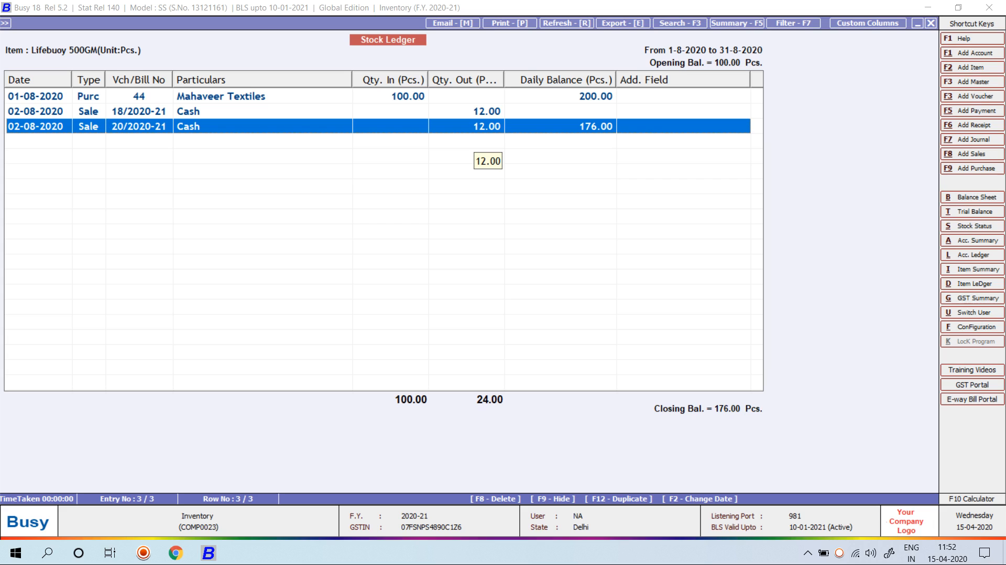
key(Return)
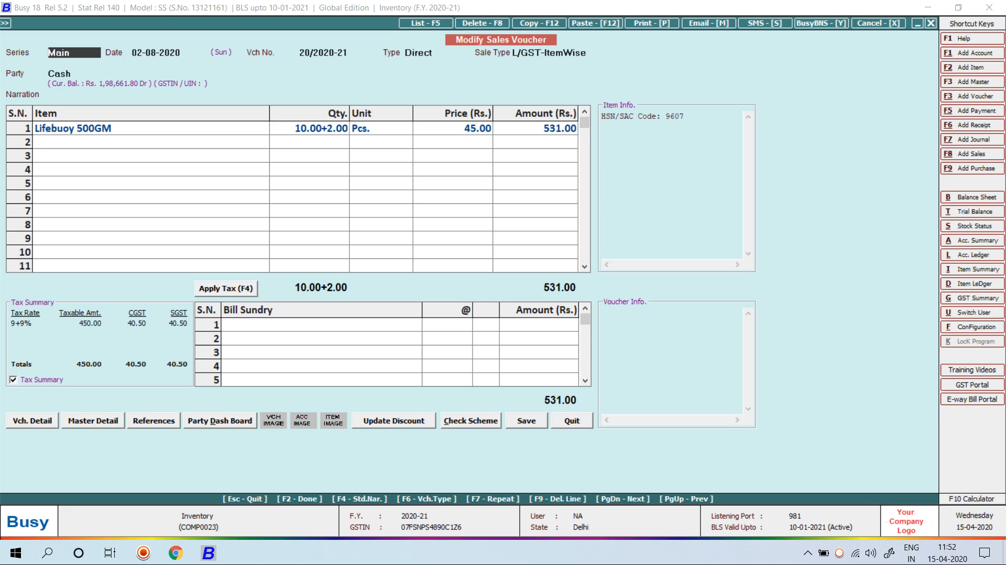
key(Escape)
key(Escape)
key(Escape)
key(Escape)
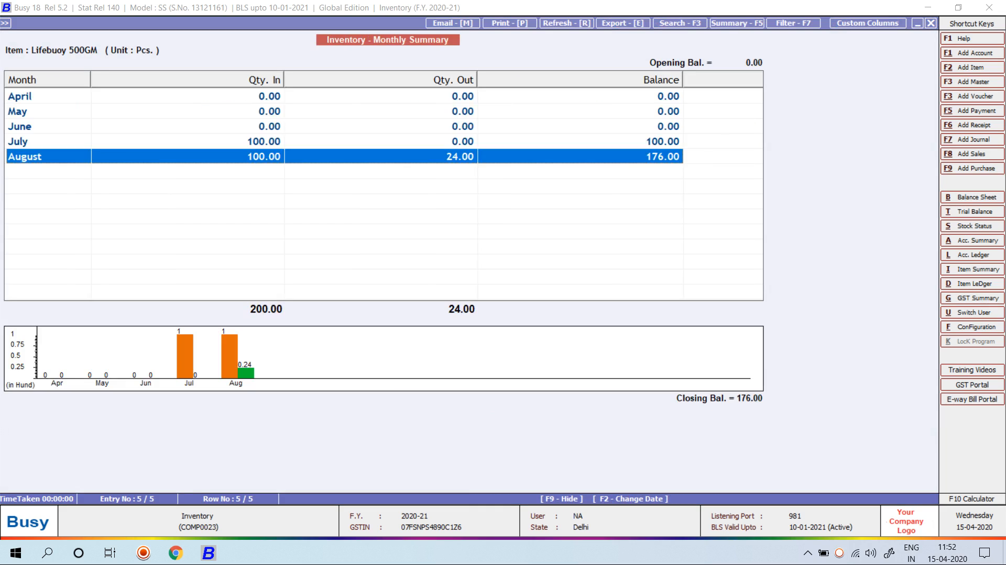
key(Return)
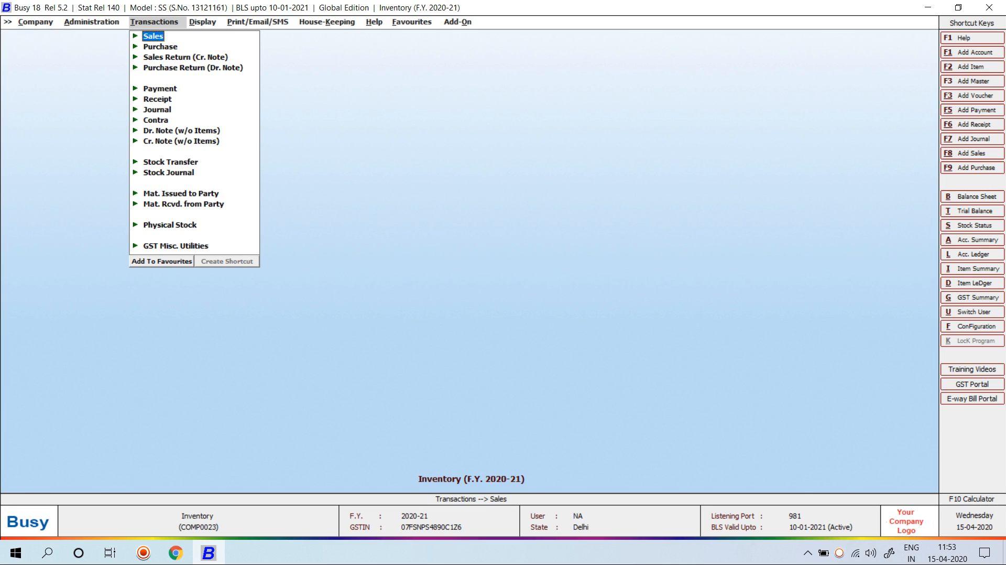
Open the Inventory page of Configuration's Features/Options
key(Left)
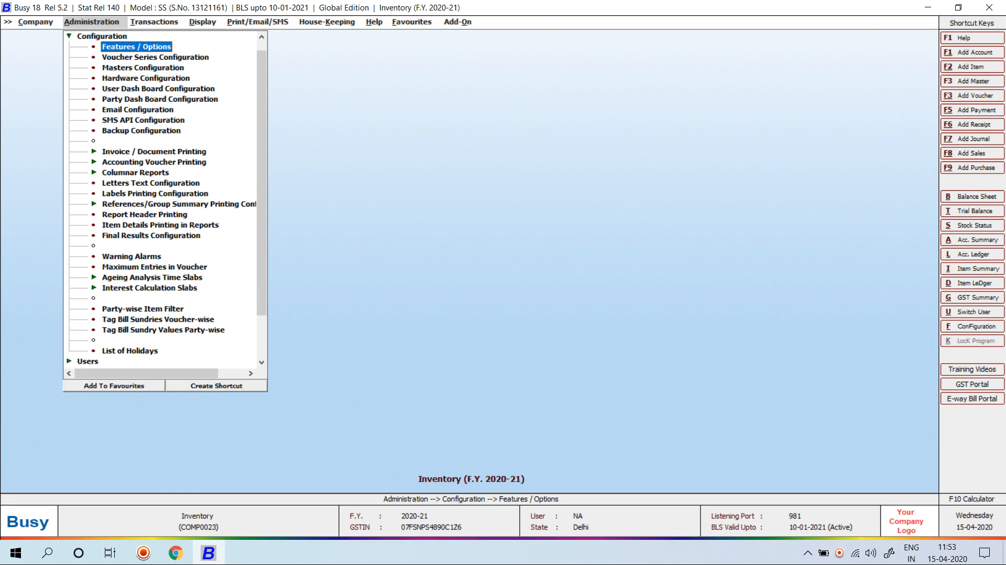
key(Return)
key(Down)
key(Down)
key(Down)
key(Down)
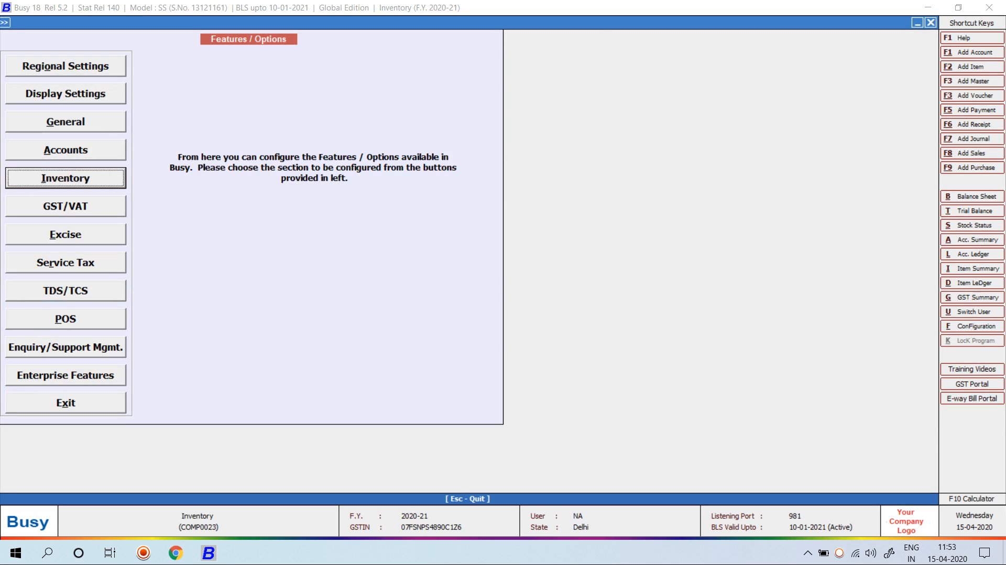
key(Return)
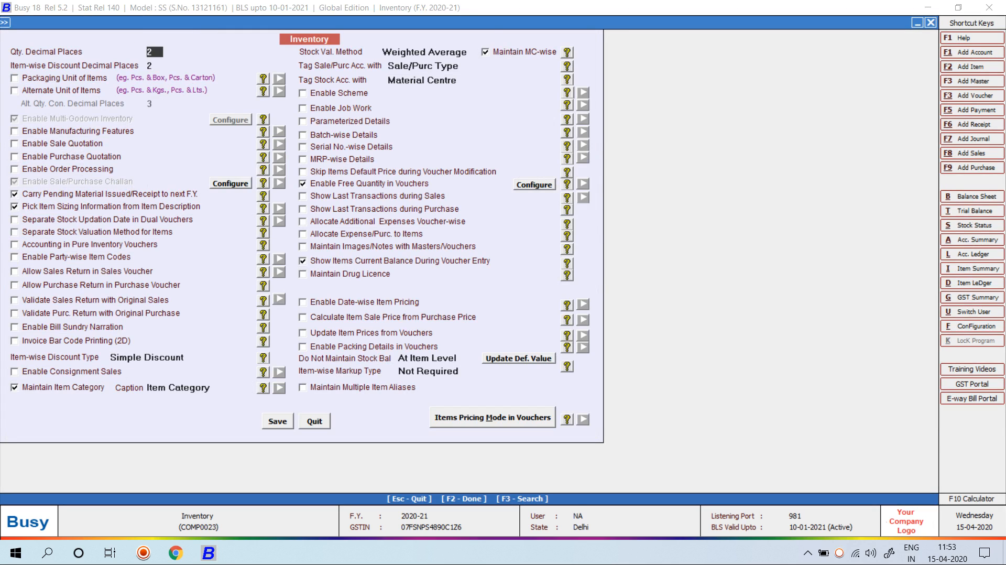
Turn off free quantity, show the last 5 sales and purchase transactions, and save
click(303, 185)
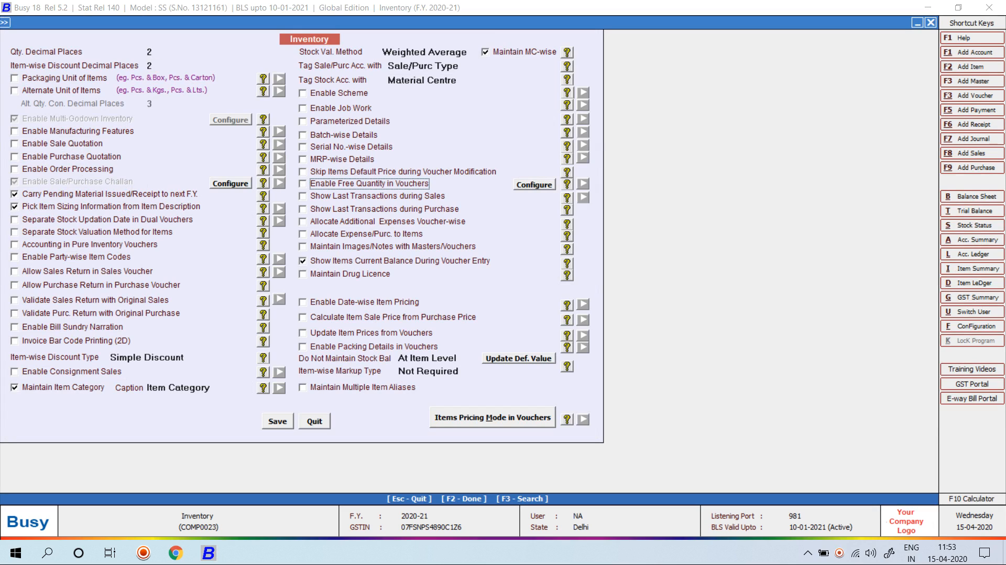
click(302, 195)
click(303, 209)
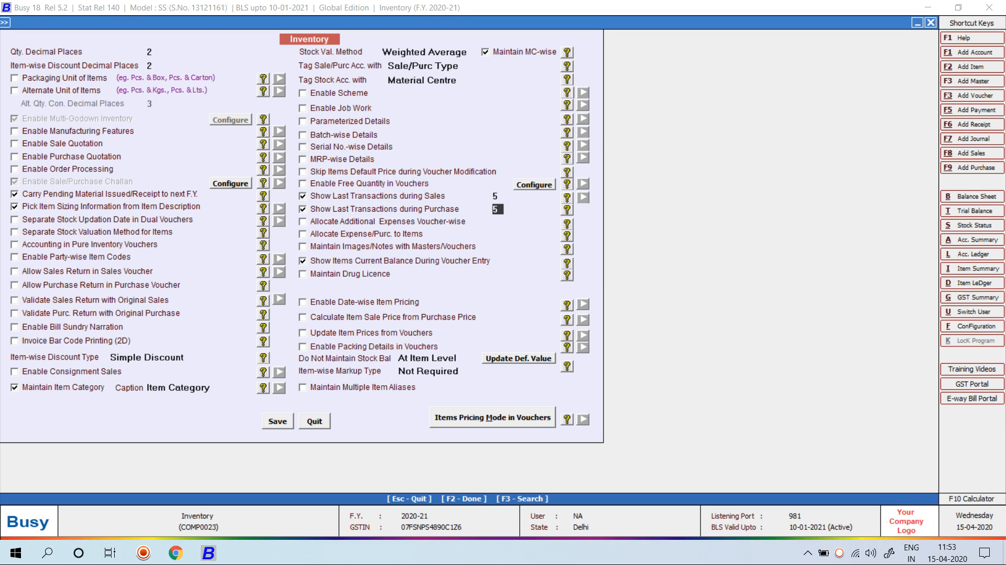
text(99)
key(BackSpace)
key(BackSpace)
text(5)
key(Return)
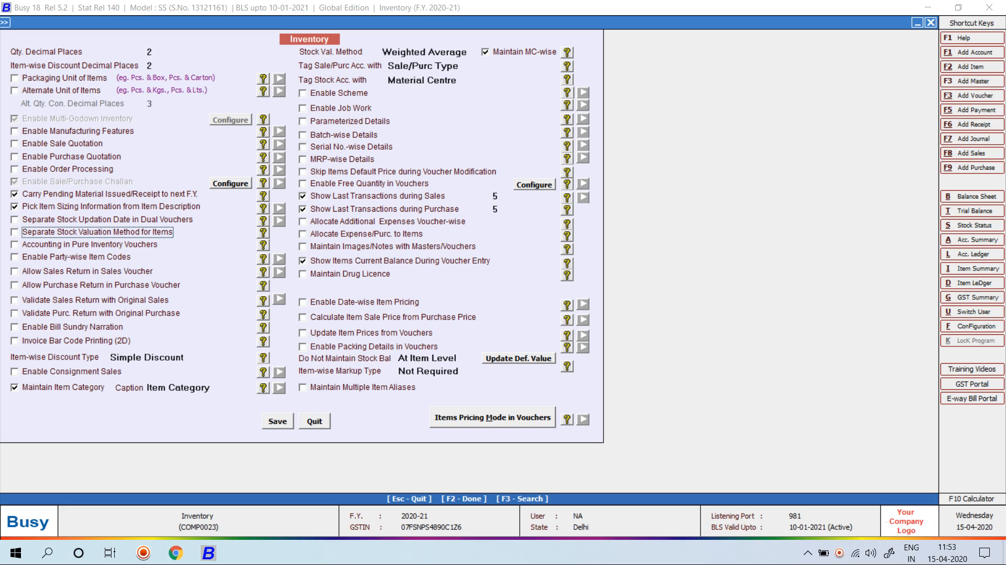
key(F2)
key(Return)
key(Escape)
key(Escape)
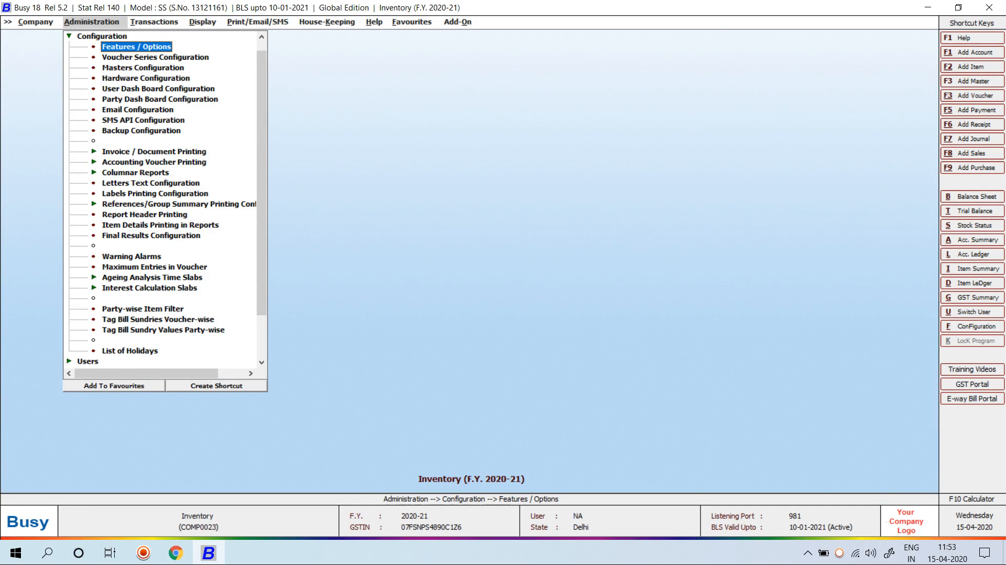
Start a new purchase voucher and accept voucher number 1
key(Right)
key(Down)
key(Return)
key(Return)
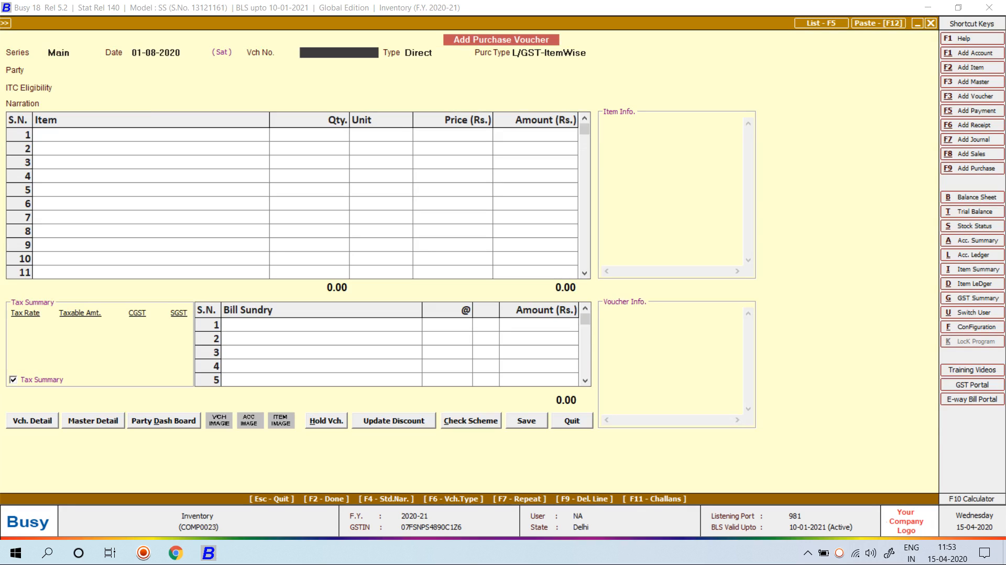
key(Return)
key(Return)
Create party account A1 under Sundry Creditors with its GSTIN, accepting the duplicate warning
key(Return)
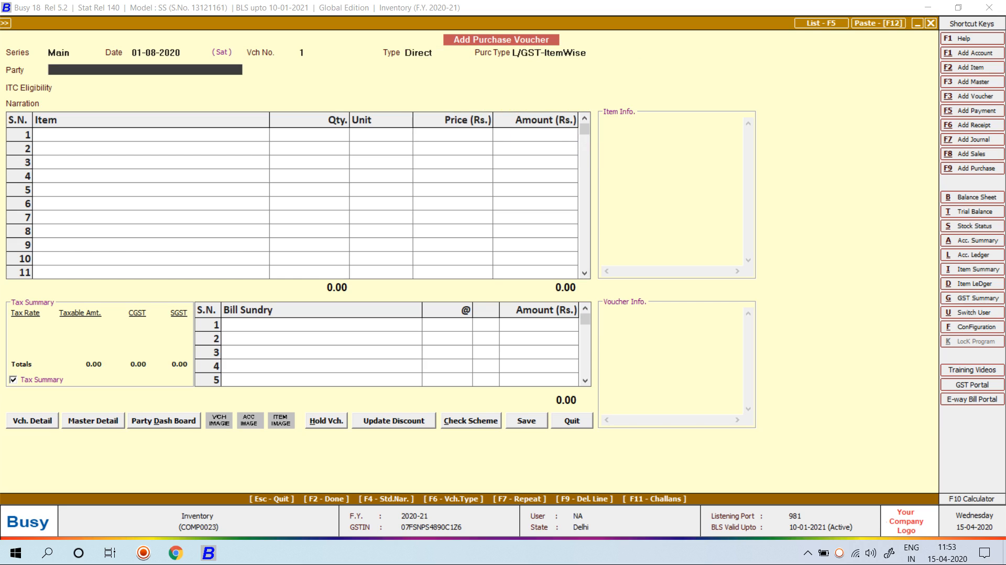
key(alt+F1)
text(A1)
key(Return)
key(Return)
key(Return)
text(Sun)
key(Return)
key(Return)
key(Return)
key(Return)
key(Return)
key(Return)
key(Return)
key(Return)
key(Return)
key(Return)
key(Return)
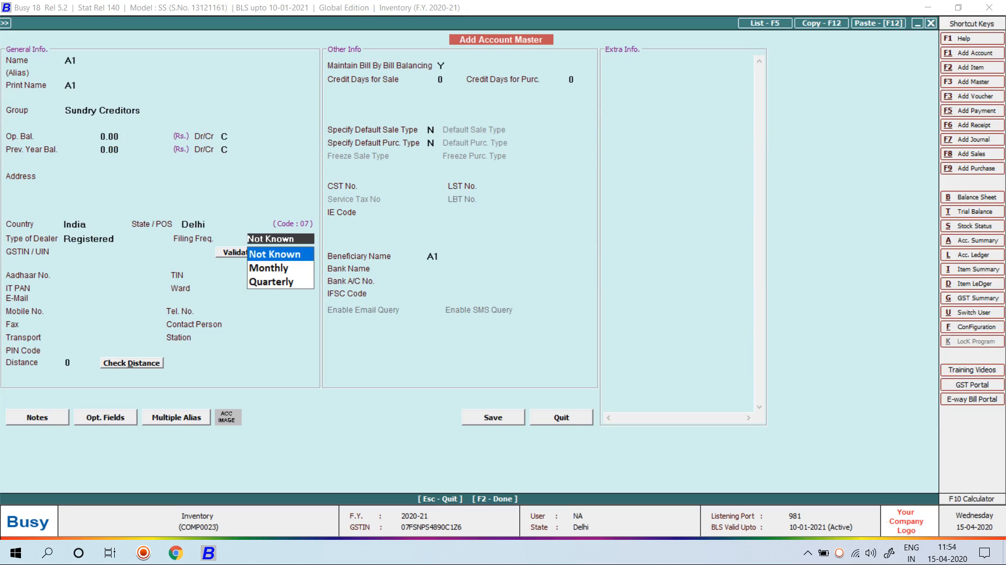
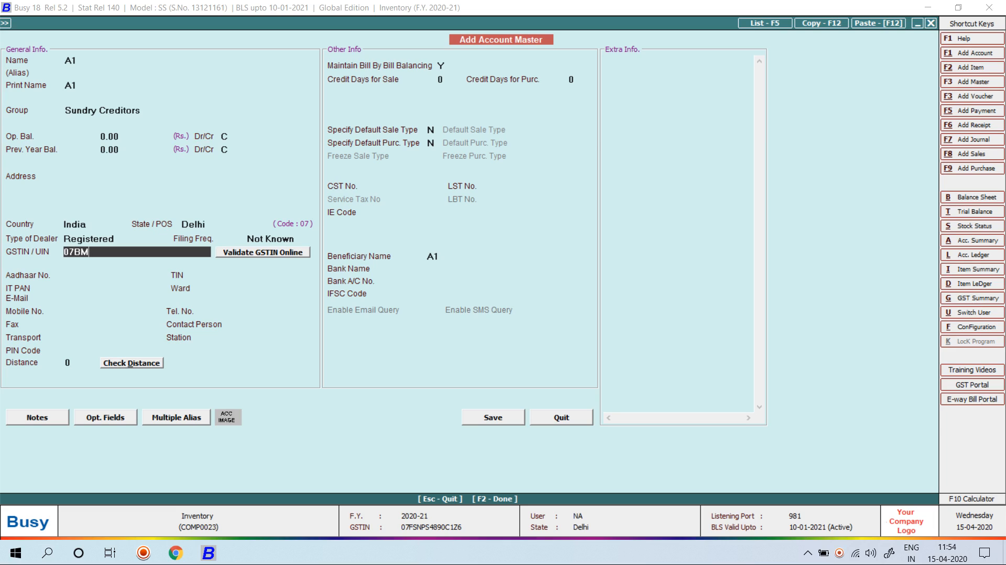
key(Return)
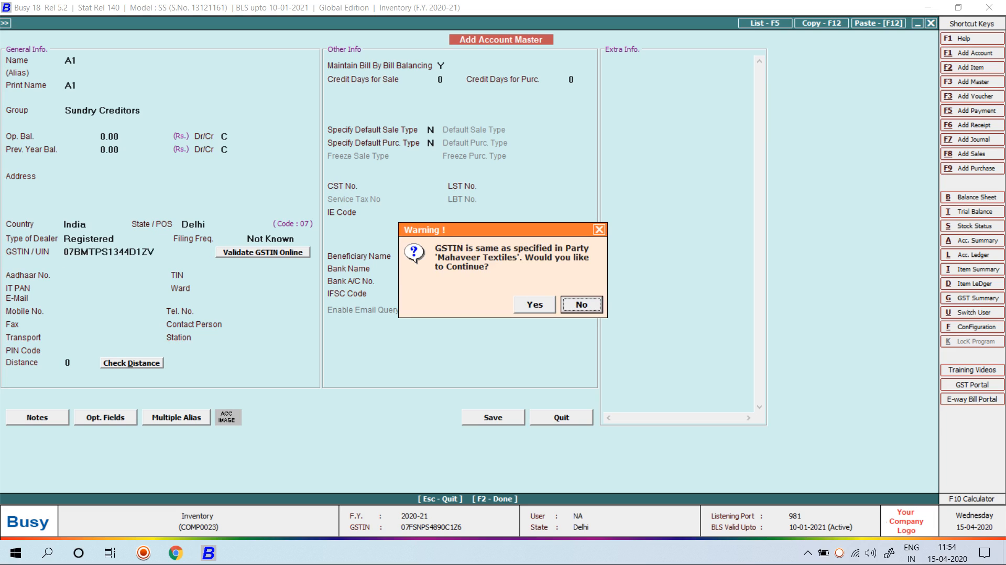
key(Return)
key(Return)
key(Return)
key(Return)
key(Return)
key(Return)
key(Return)
key(Return)
key(Return)
key(Return)
key(Return)
key(Return)
key(Return)
key(Return)
key(Return)
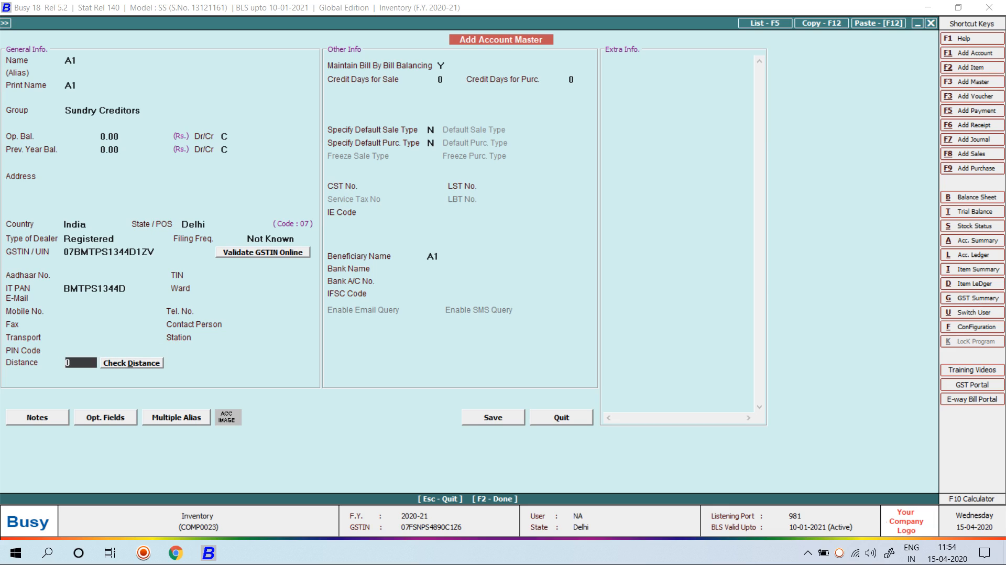
Turn off bill-by-bill balancing, save A1, and keep ITC eligibility Input Goods/Services
key(Up)
text(N)
key(F2)
key(Return)
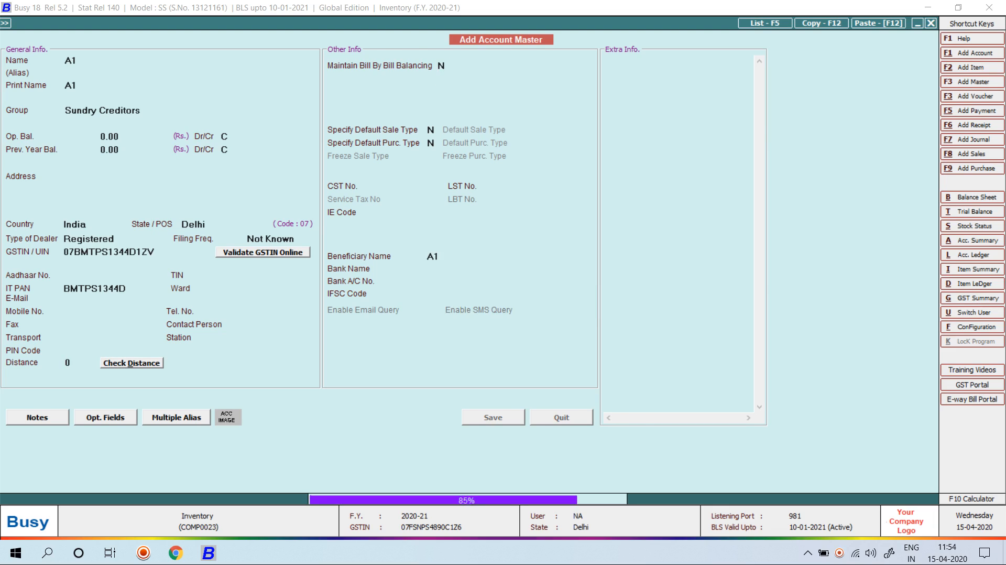
key(Return)
key(Return)
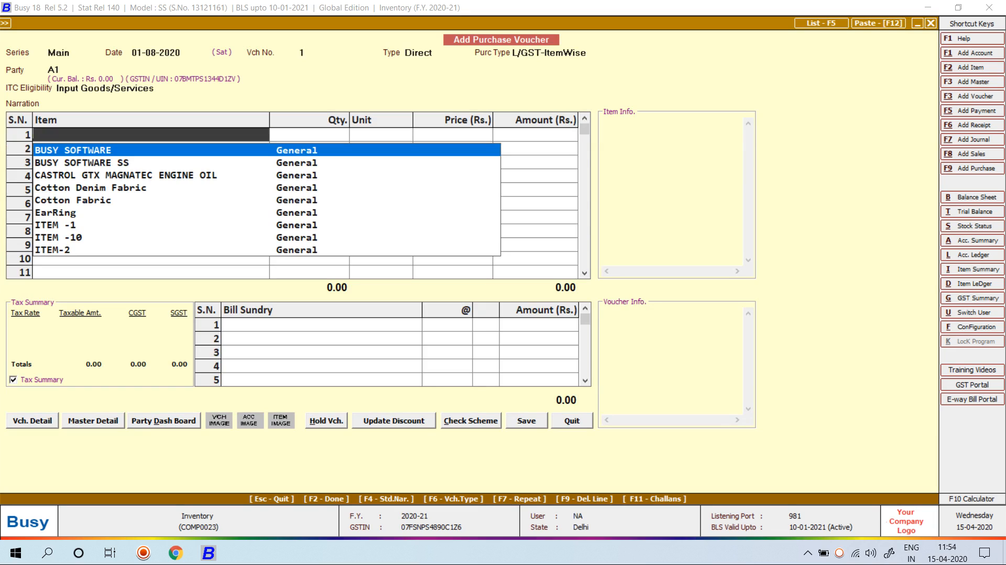
Create new item CLOTH in group General with unit Metre and tax category None
key(F3)
text(ITE)
key(BackSpace)
key(BackSpace)
key(BackSpace)
text(CL)
key(BackSpace)
text(LOTH)
key(Return)
key(Return)
key(Return)
key(Return)
key(Return)
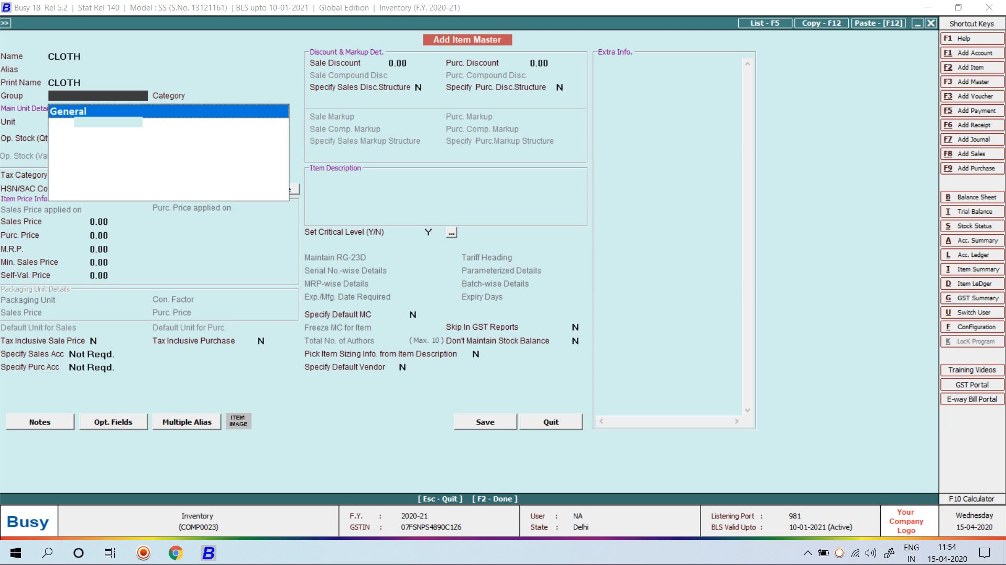
text(Me)
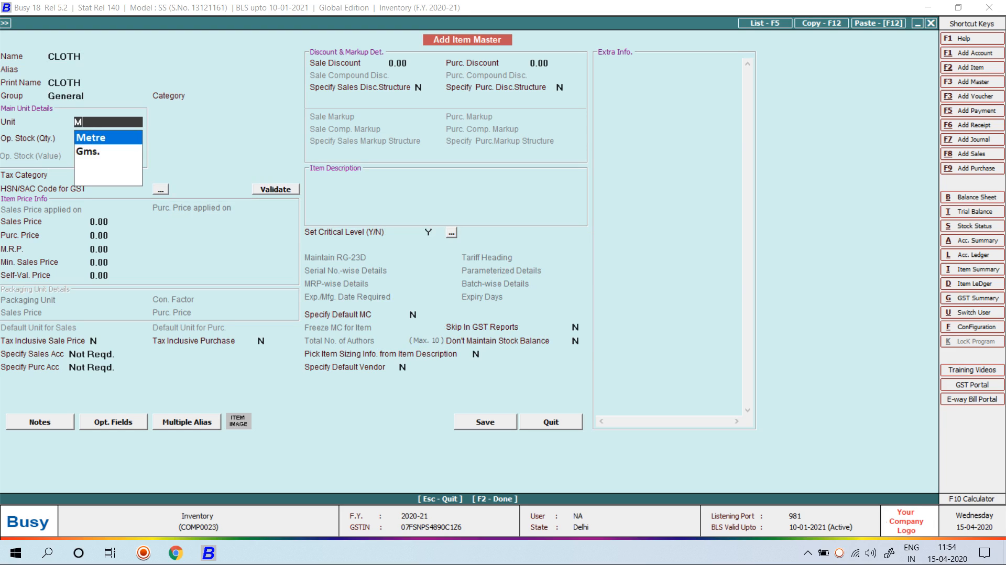
key(Return)
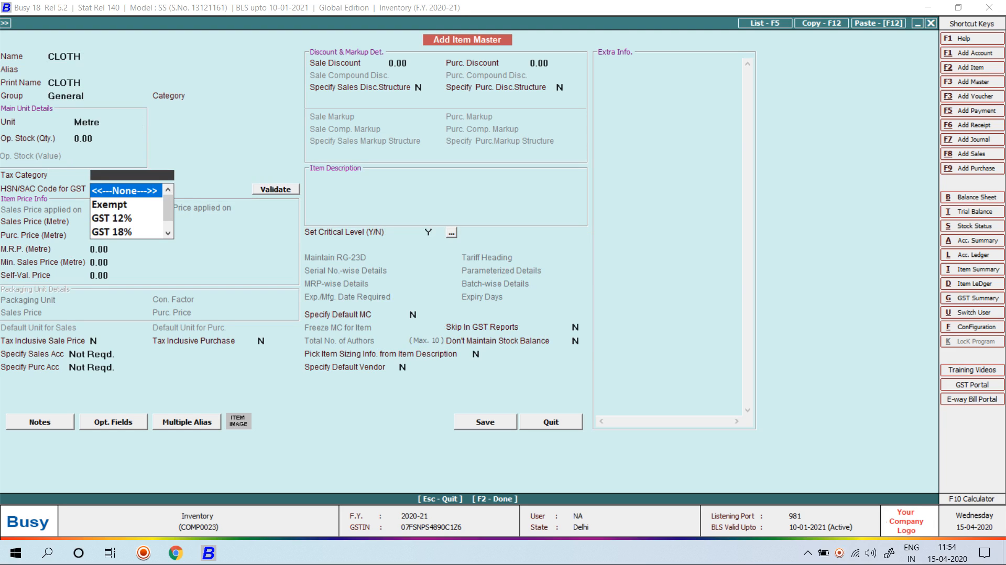
key(Return)
Give CLOTH sales price 120, purchase price 105 and MRP 150, and save it without HSN
key(Return)
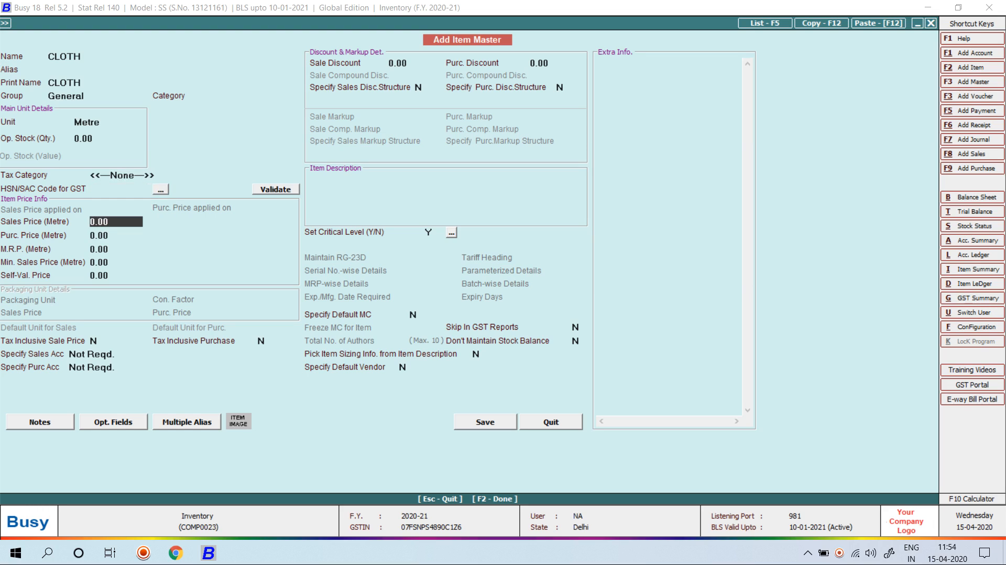
text(120)
key(Return)
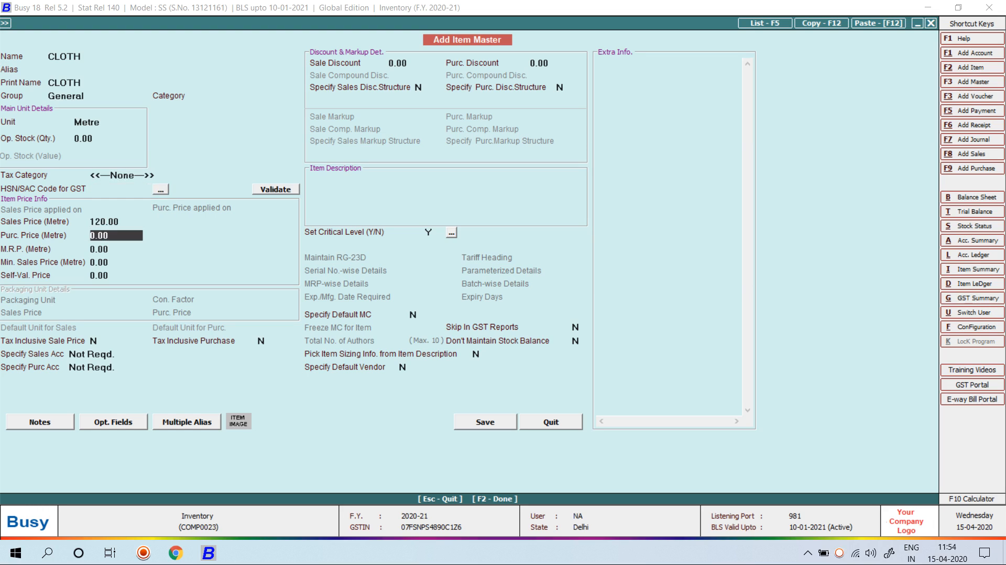
text(105)
key(Return)
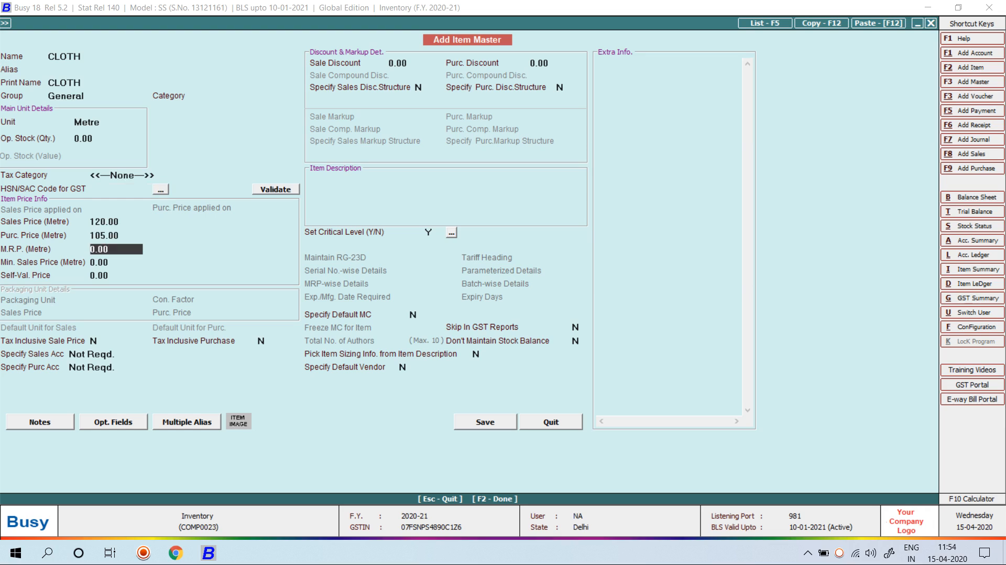
text(150)
key(Return)
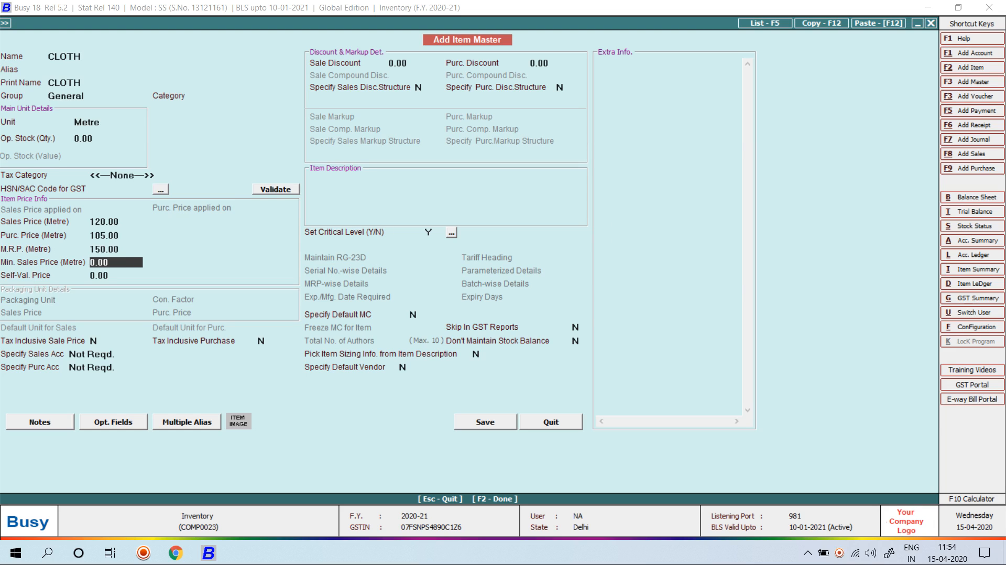
key(F2)
key(Left)
key(Return)
key(Return)
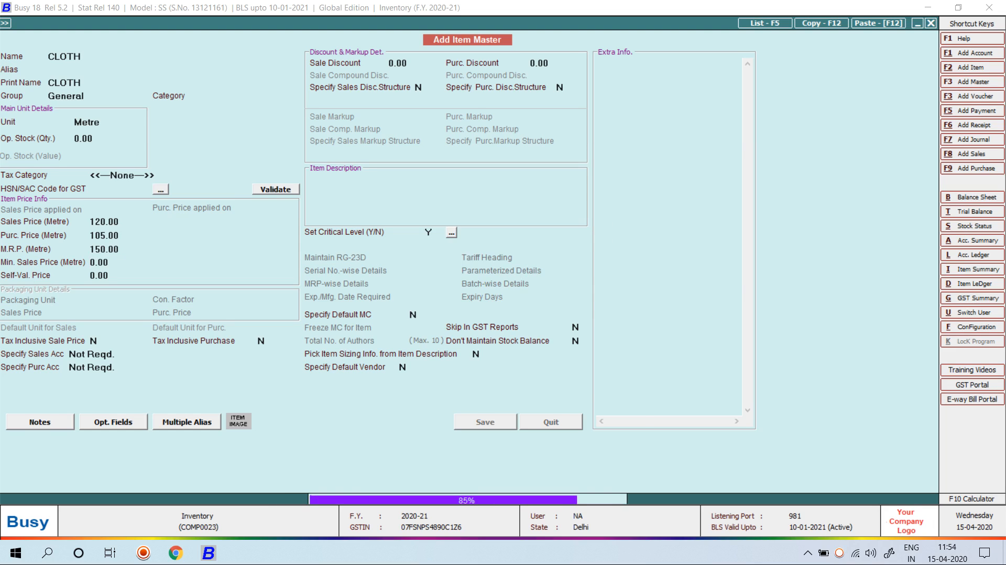
key(Return)
key(Return)
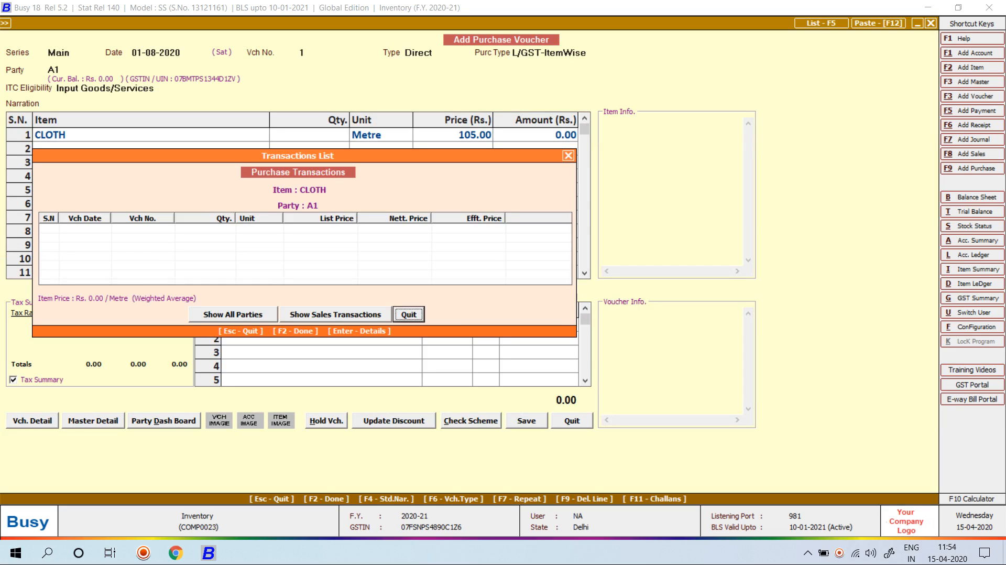
Enter quantity 100 of CLOTH and save A1's purchase voucher totalling 10,500.00
key(Return)
text(100)
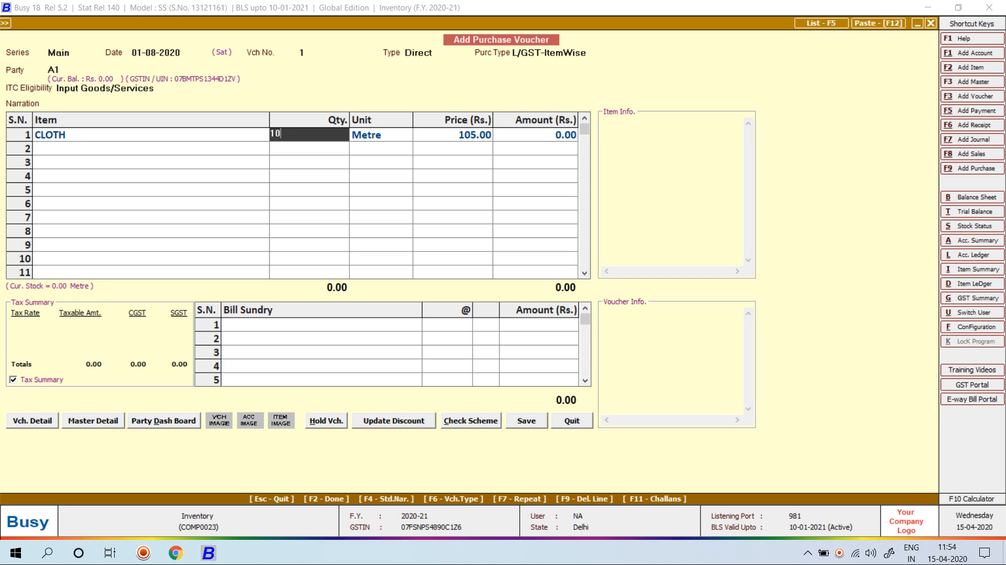
key(Return)
key(Return)
key(Return)
key(Return)
key(Return)
key(Return)
key(Return)
key(Return)
key(Return)
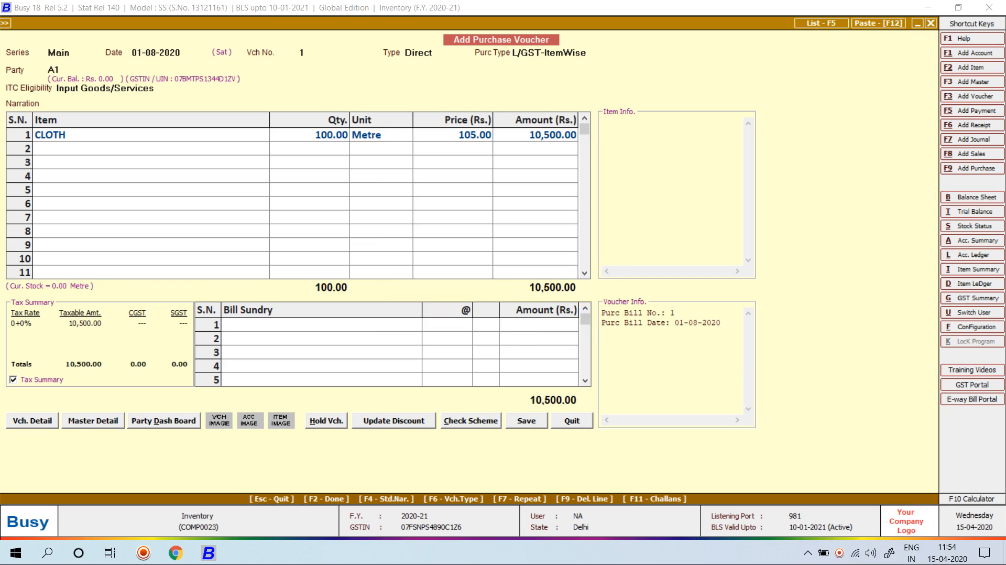
key(Return)
text(02-05)
key(Return)
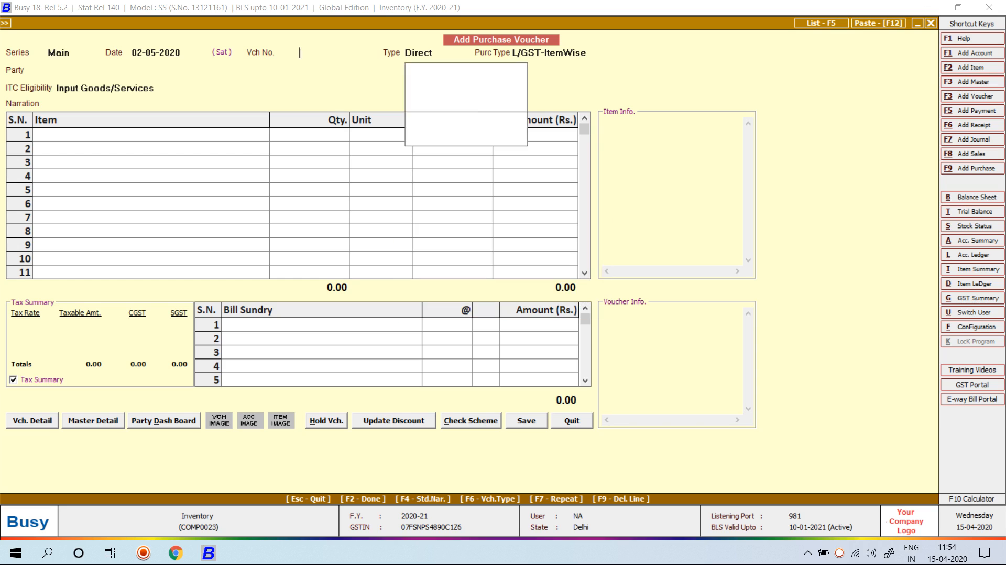
key(Return)
key(Return)
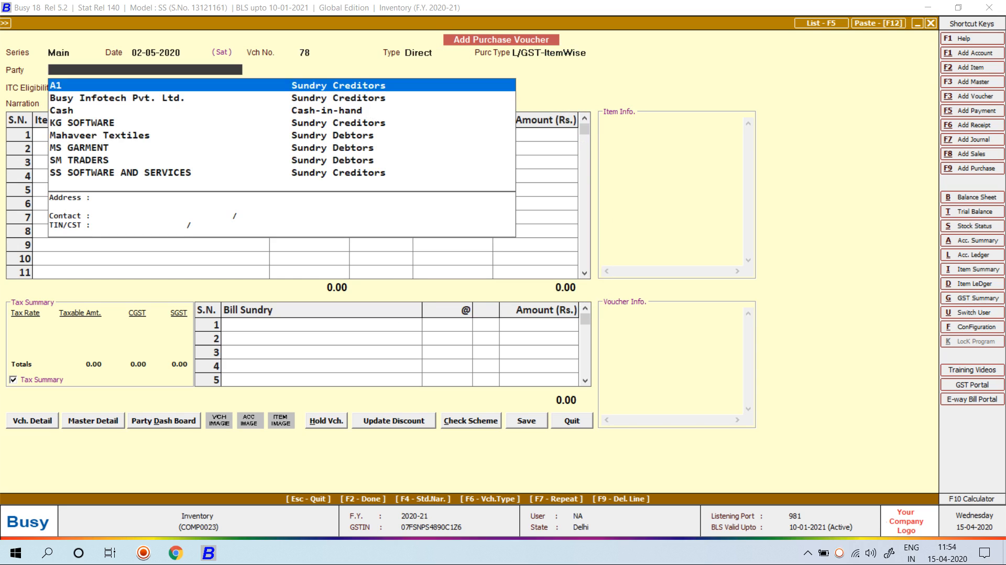
Create party account A2 under Sundry Creditors and enter its GSTIN
key(F3)
text(A)
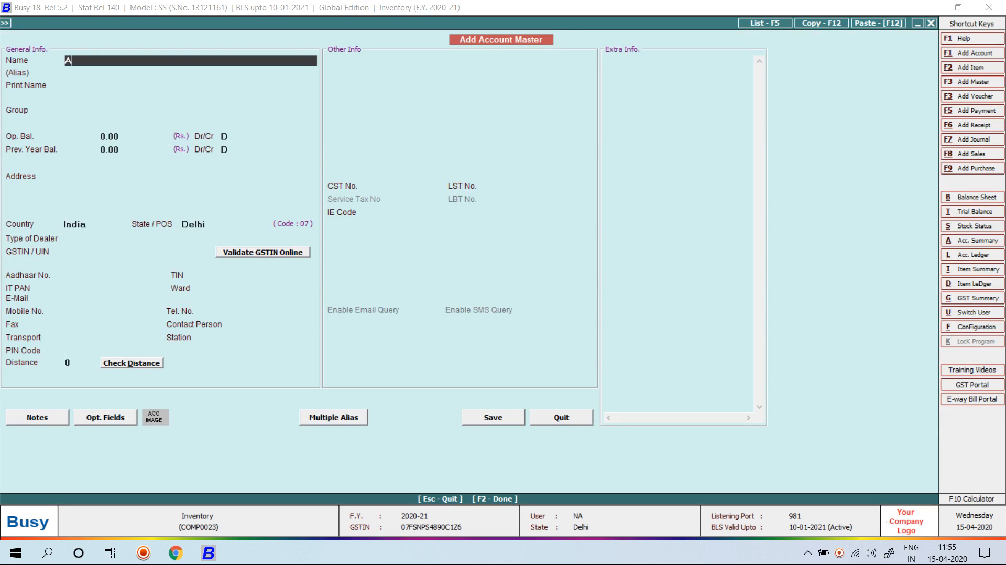
text(2)
key(Return)
key(Return)
key(Return)
text(S)
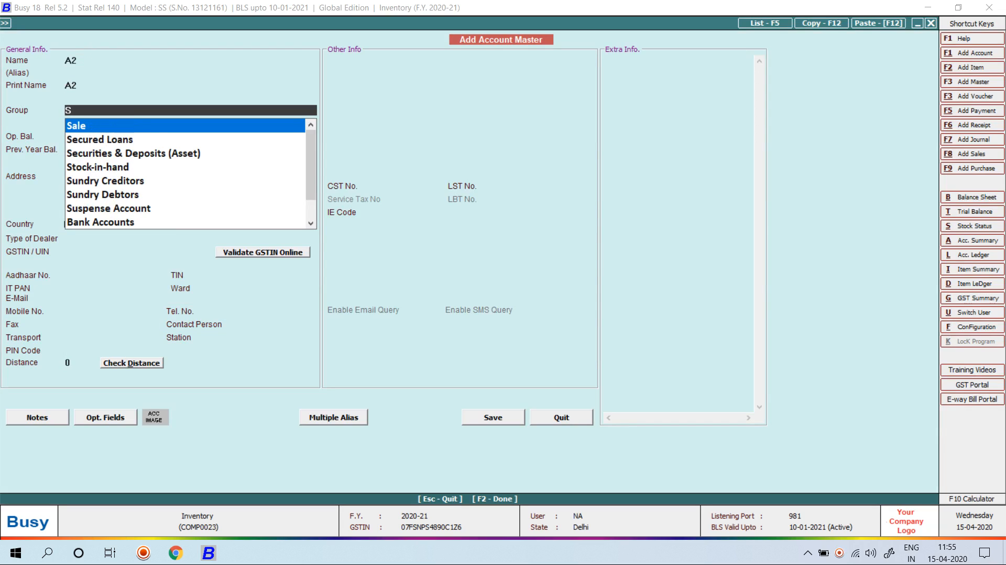
text(UN)
key(Return)
key(Return)
key(Return)
key(Return)
key(Return)
key(Return)
key(Return)
key(Return)
key(Return)
key(Return)
key(Return)
key(Return)
key(Return)
text(08)
key(BackSpace)
key(Return)
key(Return)
key(Return)
Accept the duplicate GSTIN warnings, turn off bill-by-bill balancing, and save A2
key(Return)
key(Return)
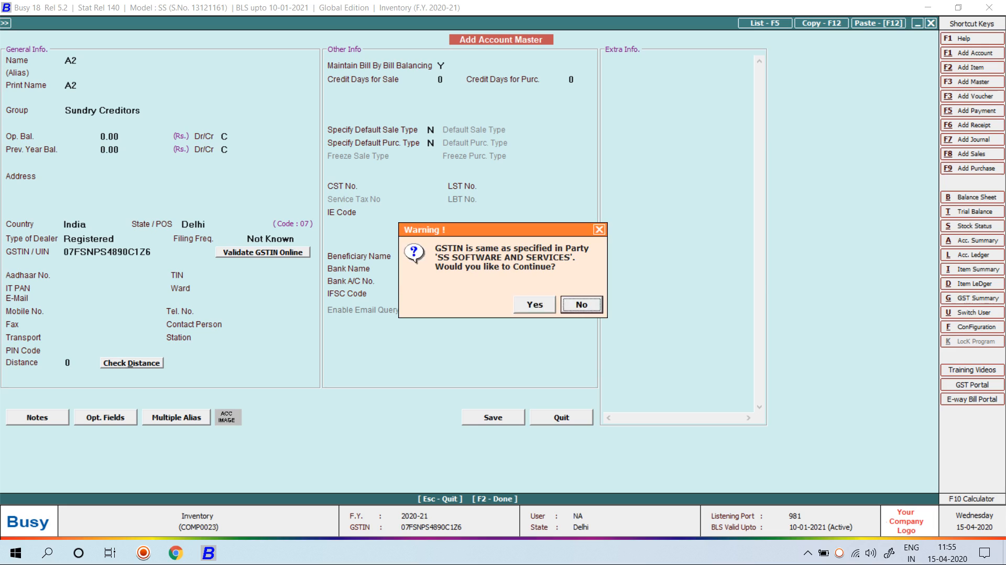
key(Left)
key(Return)
key(Return)
key(Return)
key(Return)
key(Return)
key(Return)
key(Return)
key(Return)
key(Return)
key(Return)
key(Return)
key(Return)
key(n)
key(F2)
key(Return)
Confirm saving A2, accepting the GSTIN warning and default ITC eligibility
key(Left)
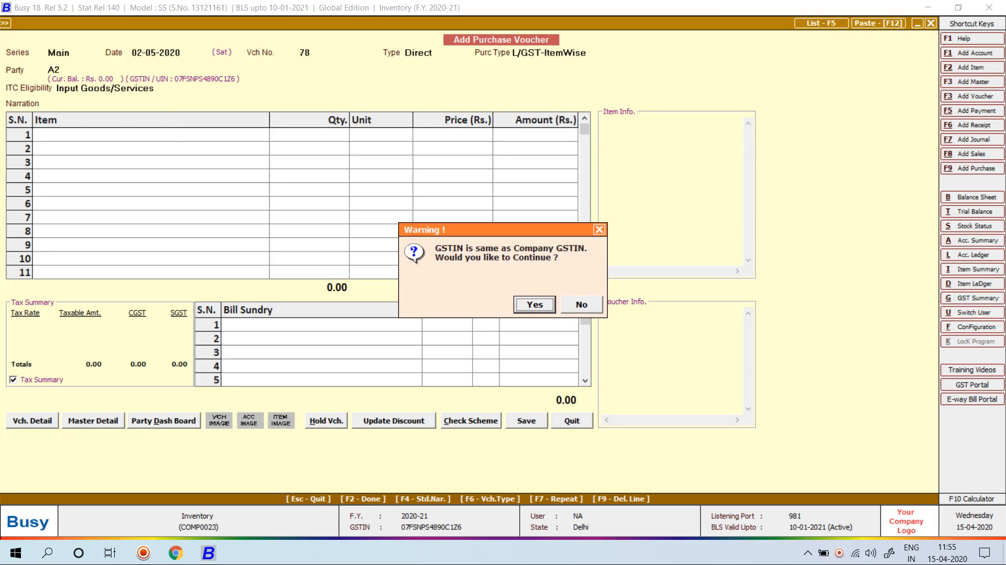
key(Return)
key(Return)
key(Return)
text(cLo)
key(Return)
Select CLOTH into Main Store, review its past transactions, and enter quantity 1,200
key(Down)
key(Down)
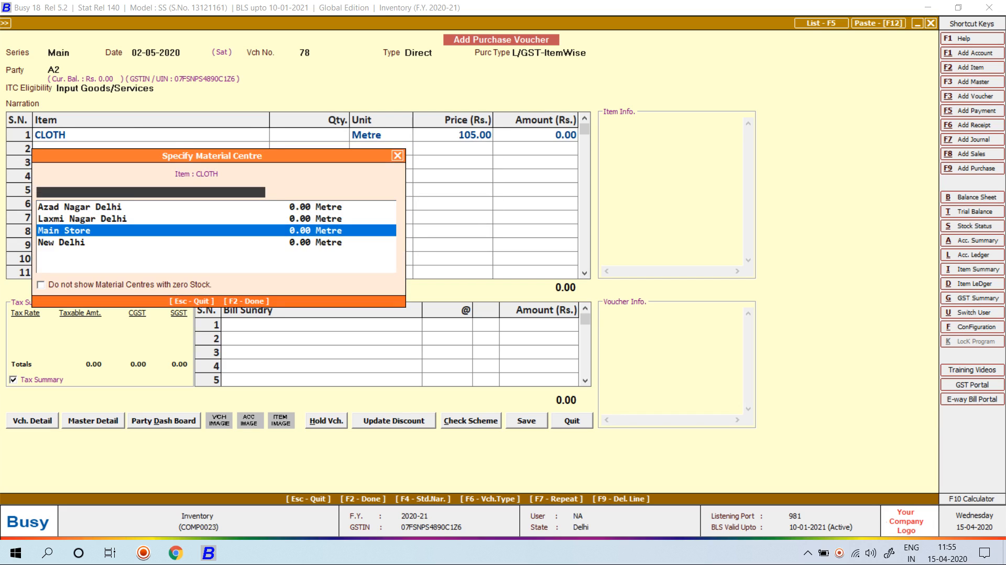
key(Return)
key(Return)
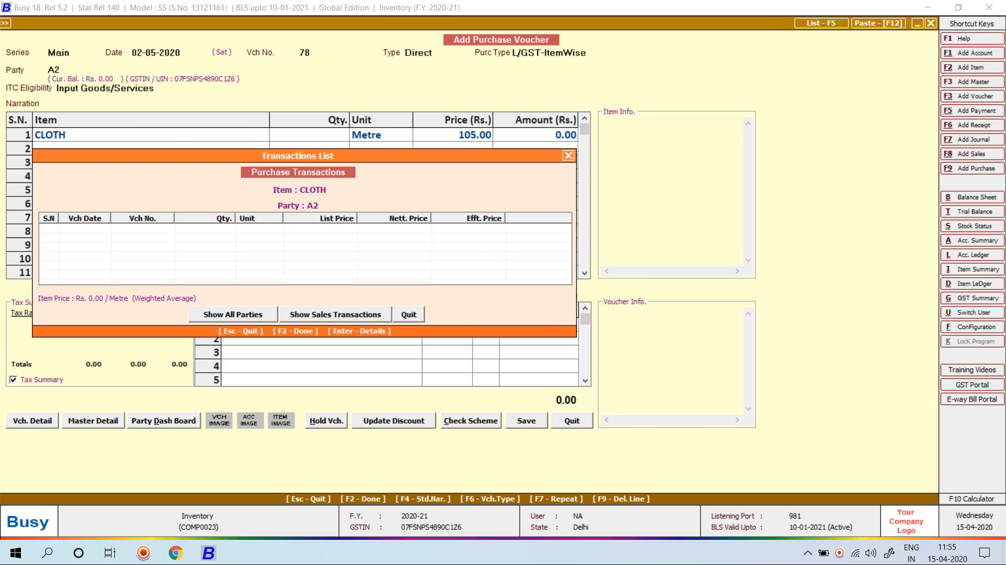
key(Tab)
key(Return)
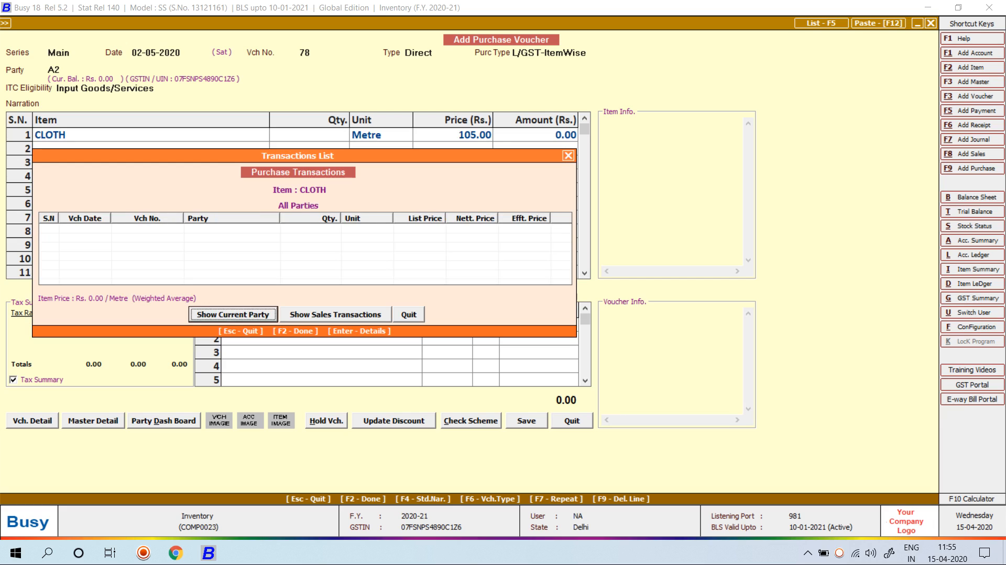
key(Tab)
key(Return)
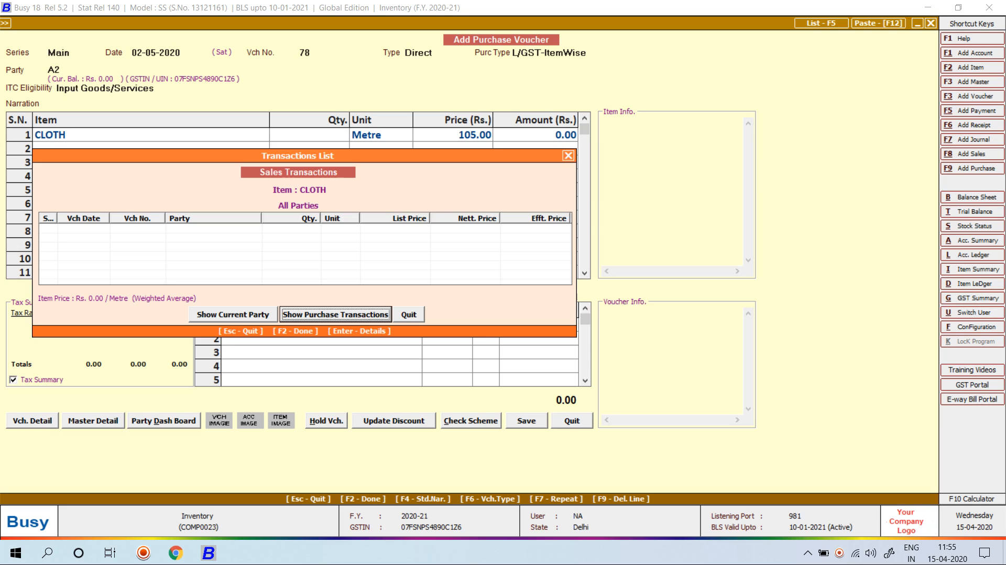
key(Escape)
text(1200)
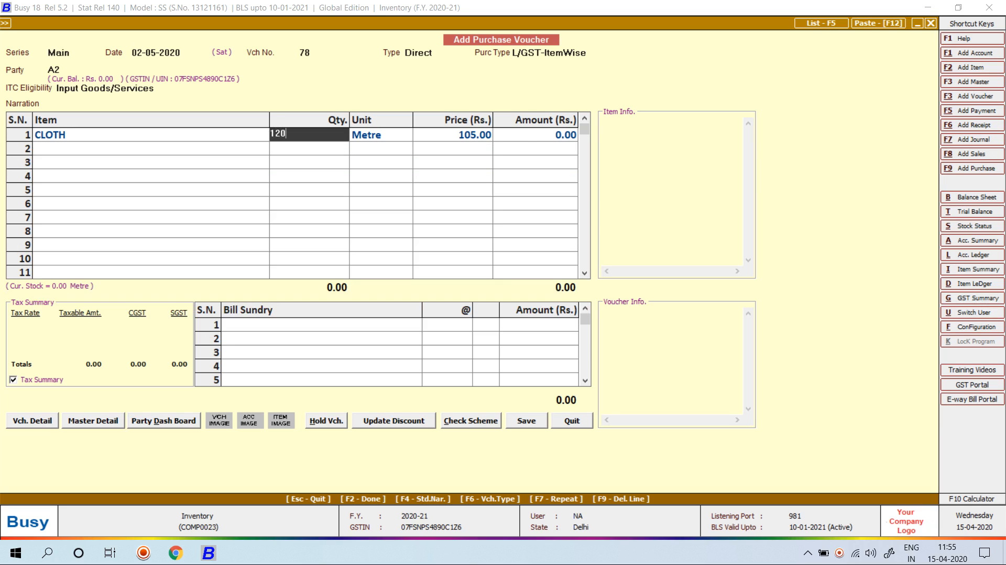
key(Return)
Change the voucher date to 02-08-2020 and reselect CLOTH as the item
key(Up)
key(Up)
key(Up)
key(Up)
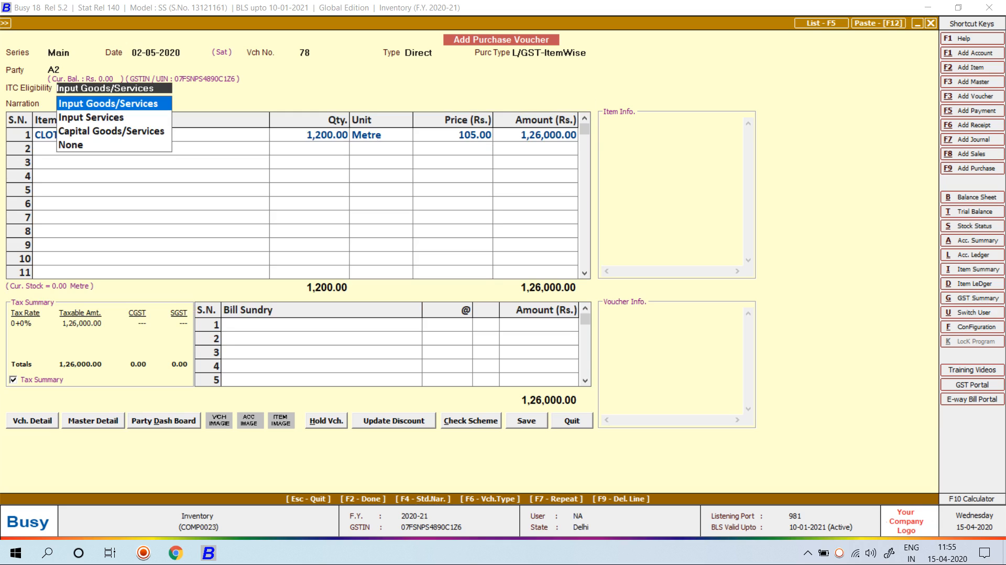
key(Up)
key(Up)
text(2)
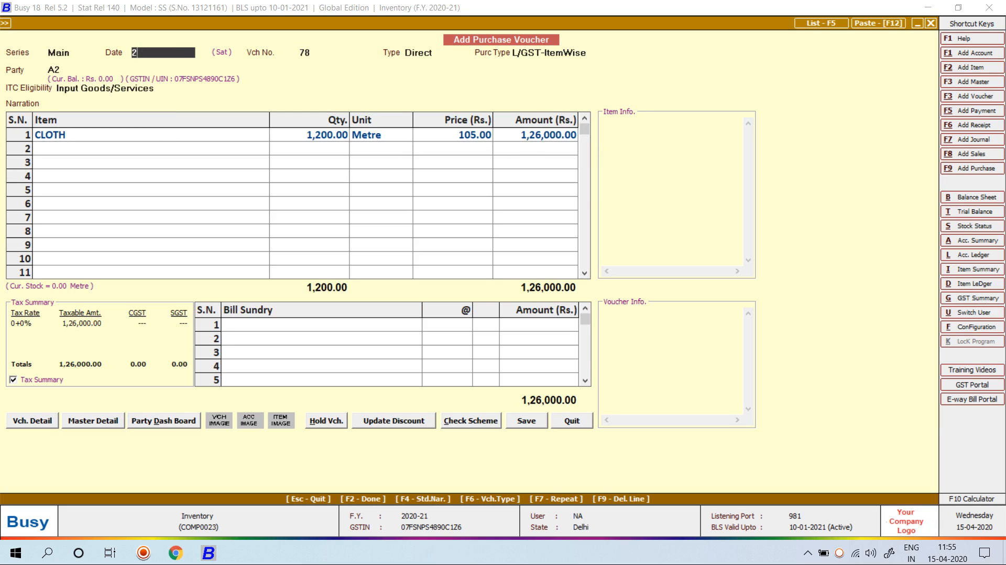
text(-08)
key(Return)
key(Return)
key(Return)
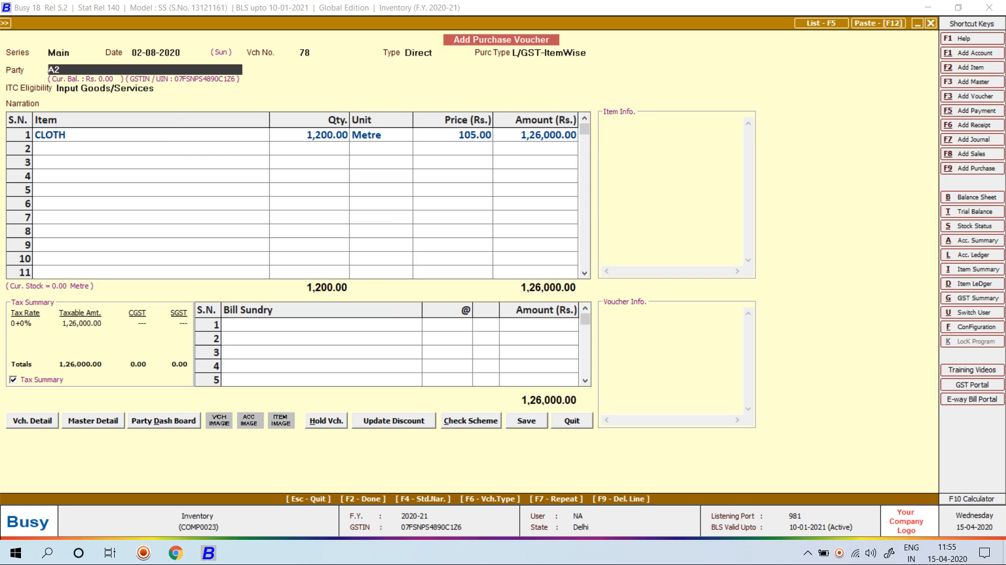
key(Return)
key(Return)
key(Return)
key(Return)
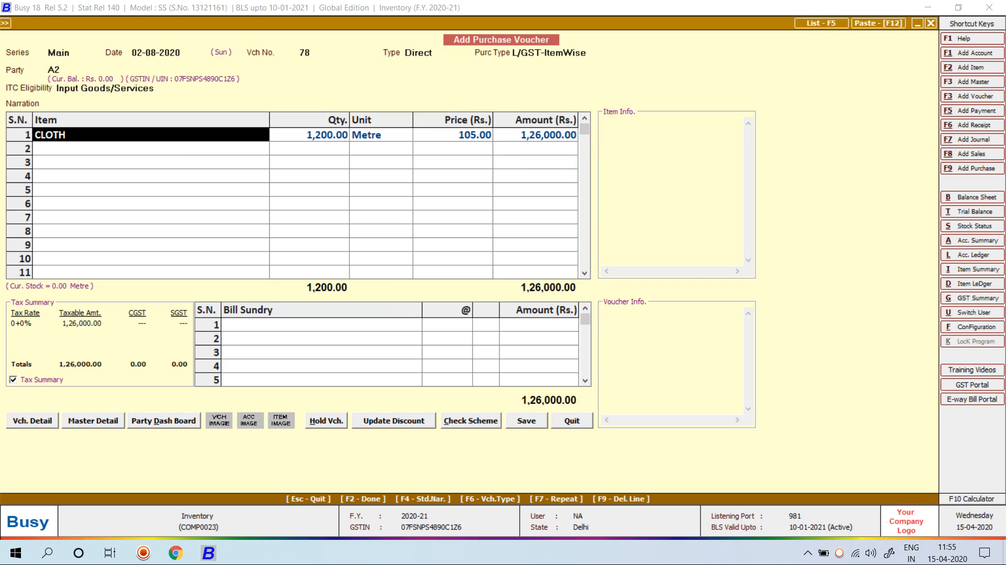
text(clo)
key(Return)
key(Return)
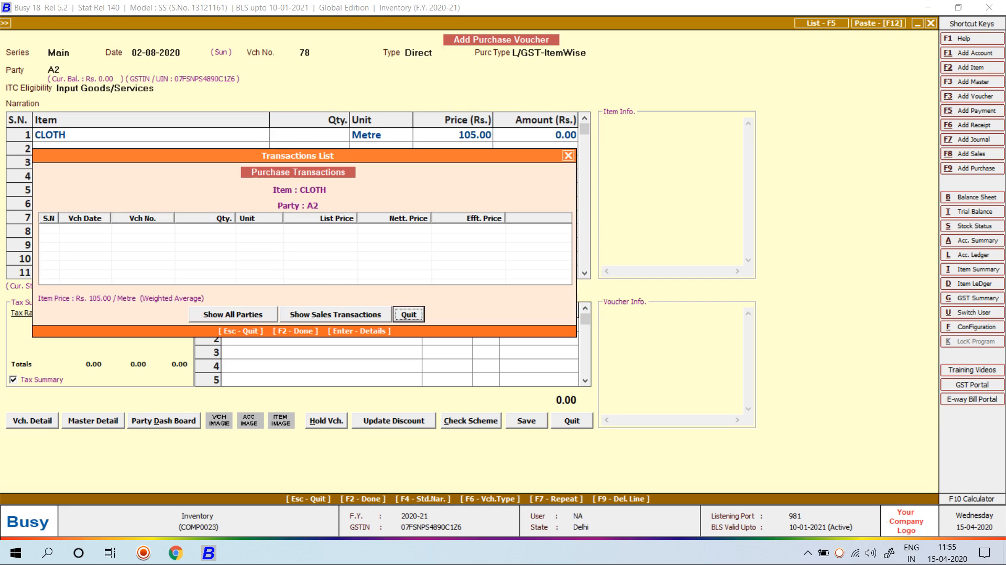
Review CLOTH's sales and purchase history across parties and set quantity 120
key(Tab)
click(336, 315)
click(335, 315)
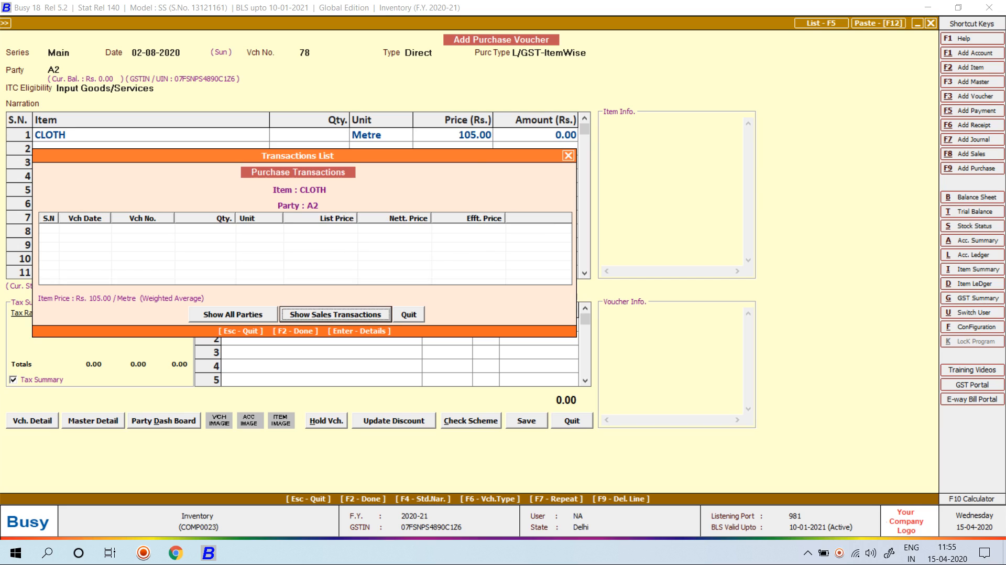
click(233, 315)
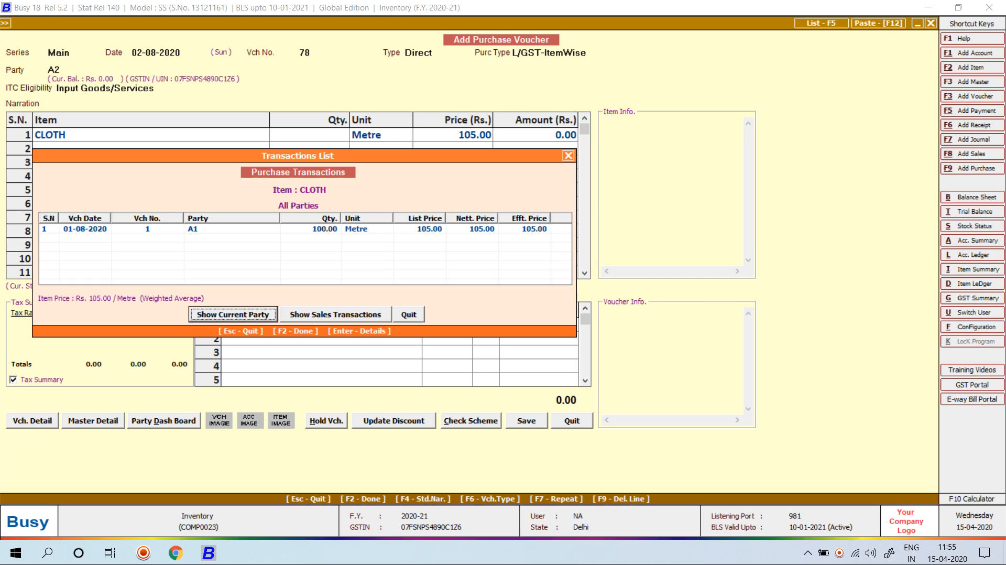
key(Escape)
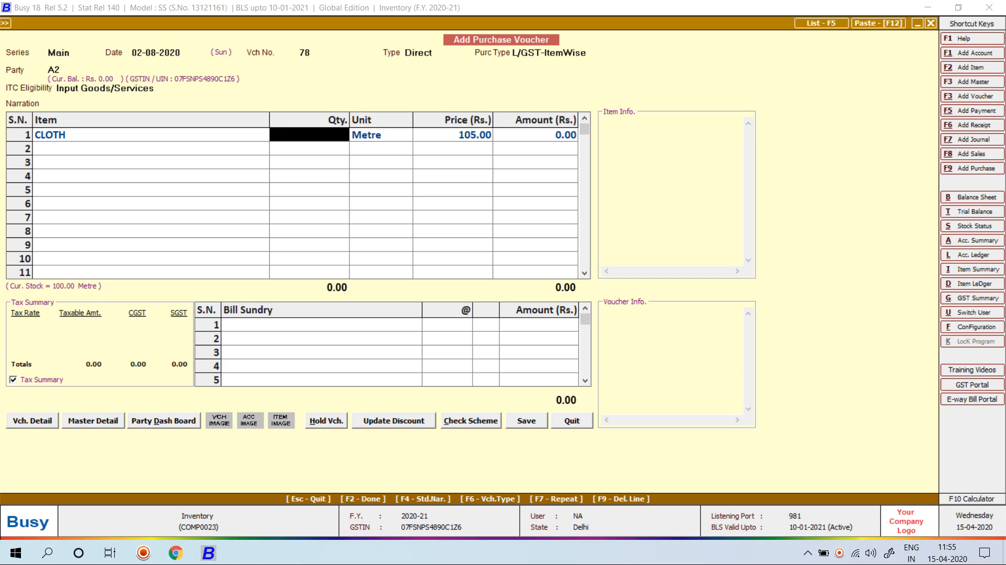
text(120)
key(Return)
Set the price to 110 and save A2's purchase voucher totalling 13,200.00
key(Return)
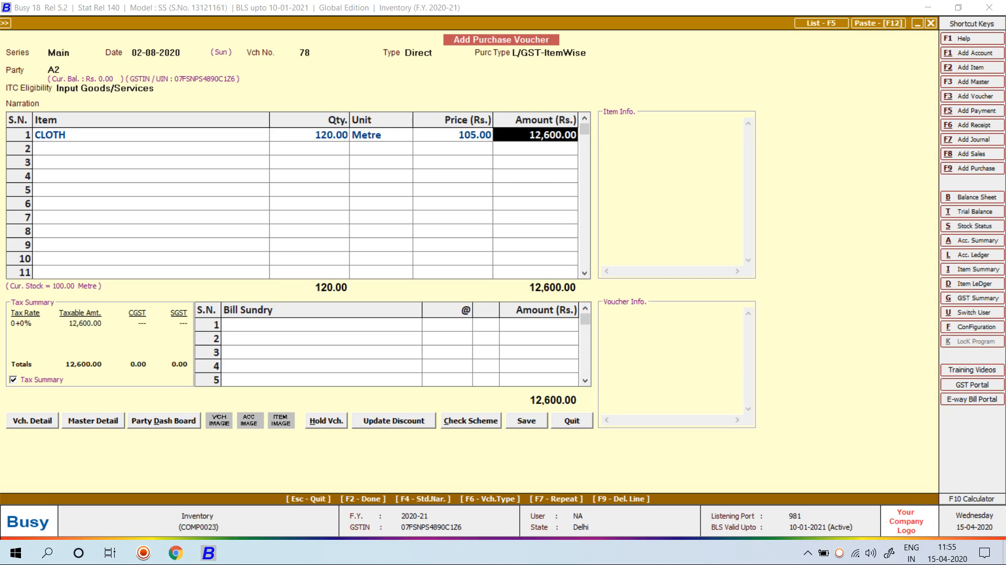
key(Left)
text(110)
key(Return)
key(Return)
key(Return)
key(Return)
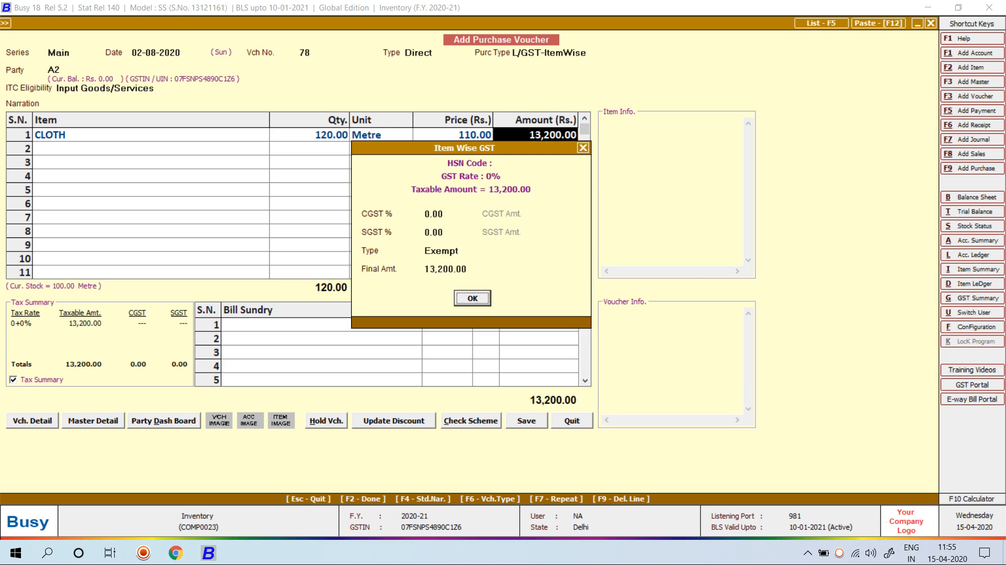
key(F2)
key(Left)
key(Return)
key(Return)
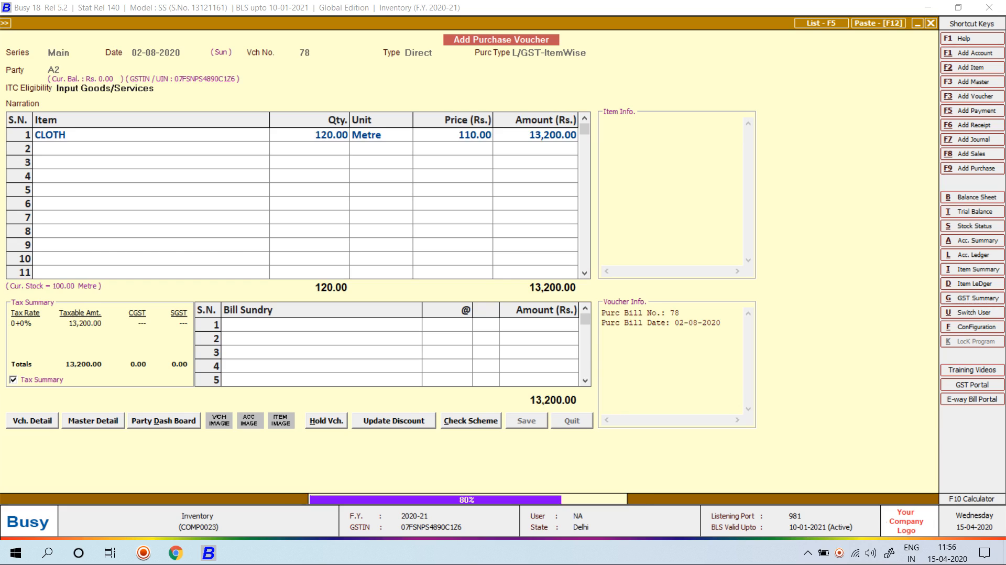
key(Return)
Date the voucher 05-08-2020 and begin new party account A3 under Sundry Creditors
text(5)
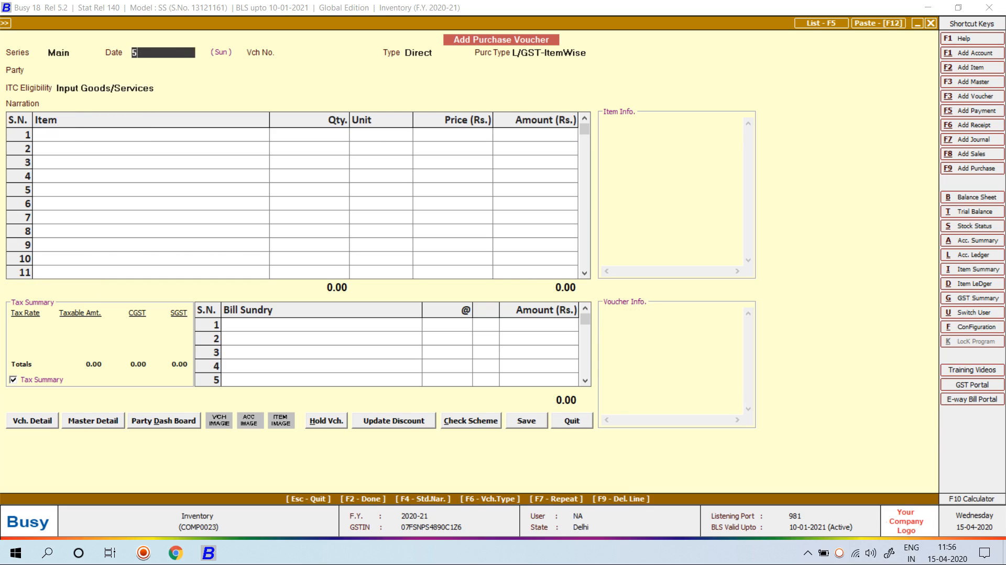
text(-08)
key(Return)
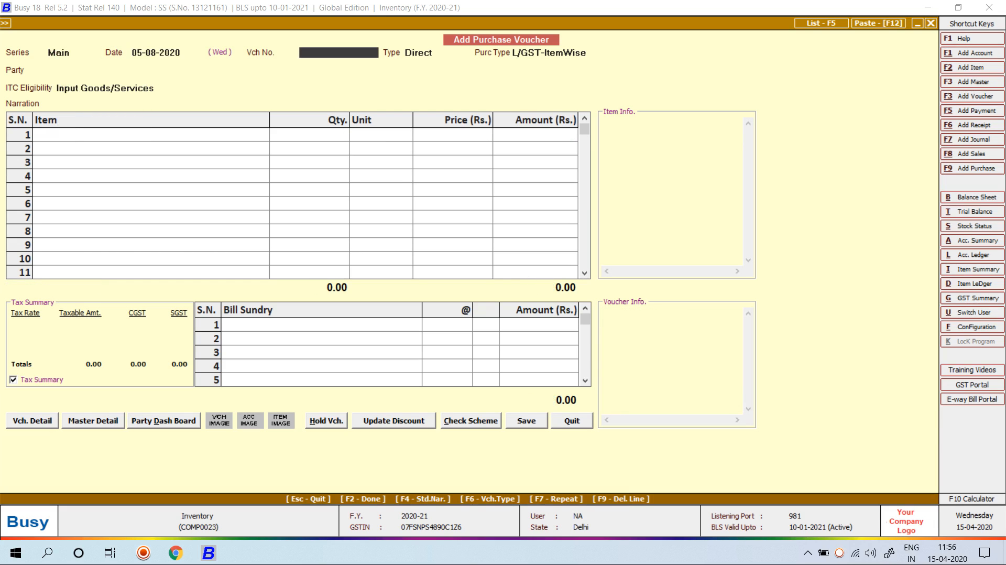
key(Return)
key(Return)
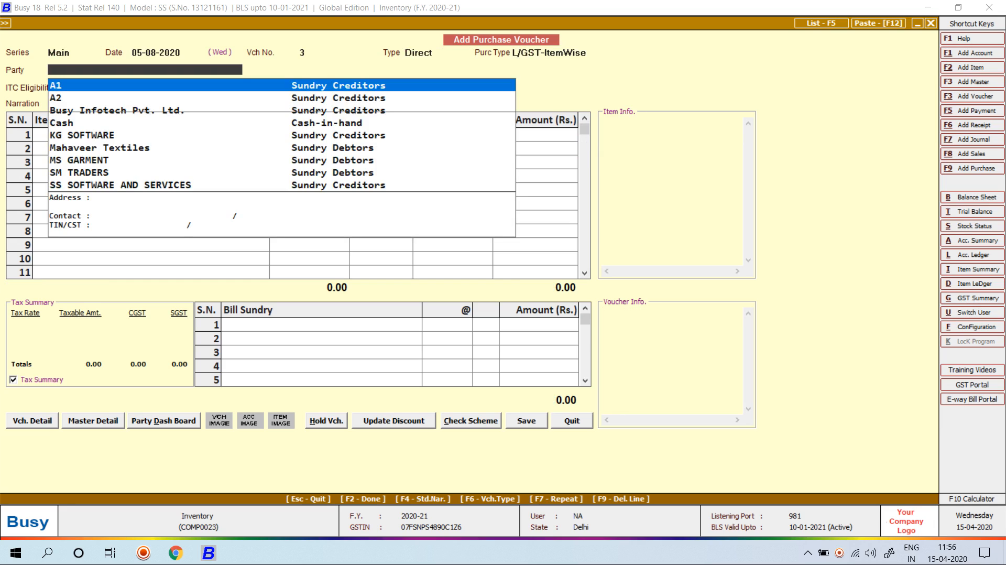
key(alt+c)
text(A3)
key(Return)
key(Return)
key(Return)
text(Su)
key(Return)
key(Return)
key(Return)
key(Return)
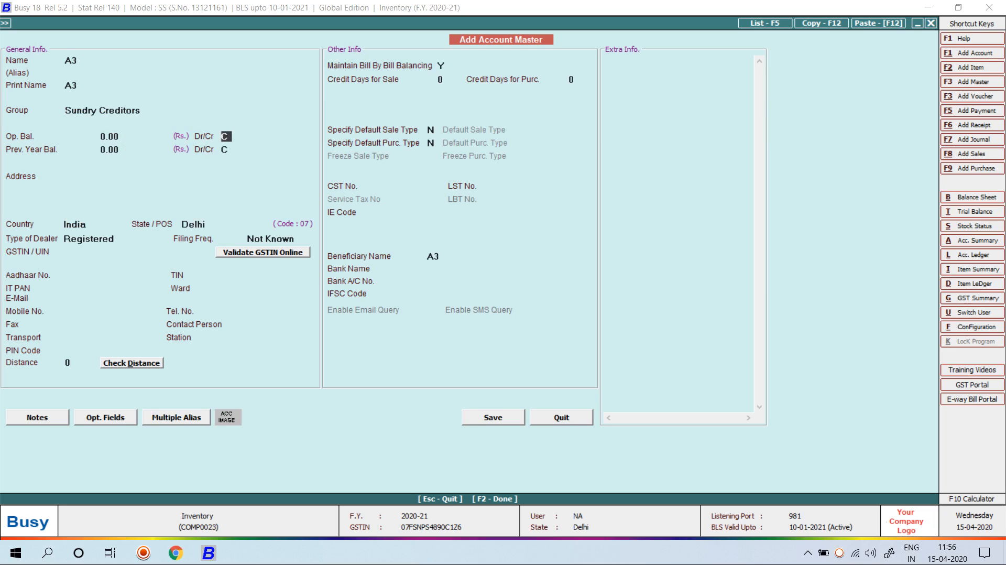
key(Return)
key(Return)
key(Return)
key(Return)
key(Return)
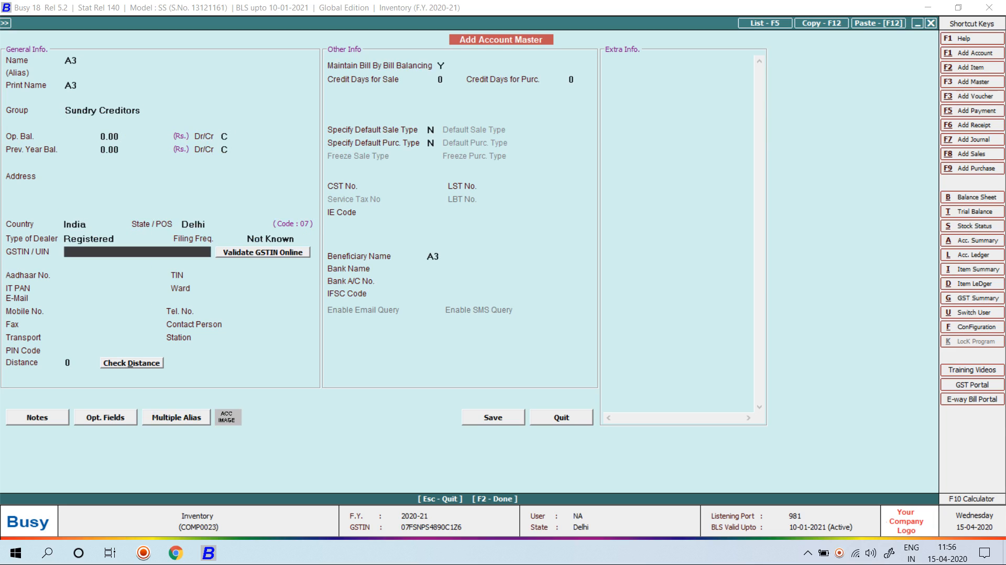
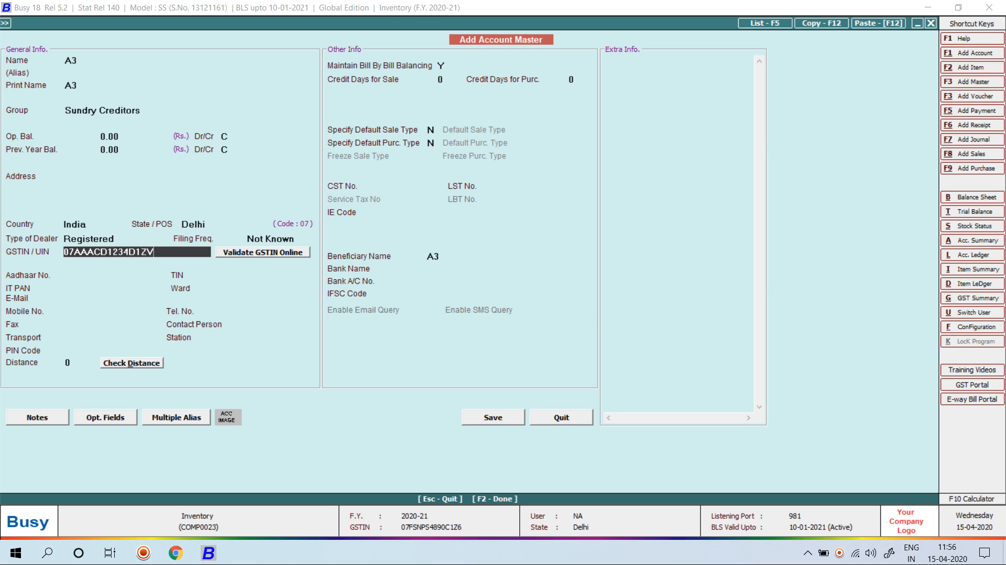
Enter A3's GSTIN, turn off bill-by-bill, save it, and keep ITC Input Goods/Services
key(Return)
key(Return)
key(Left)
key(Return)
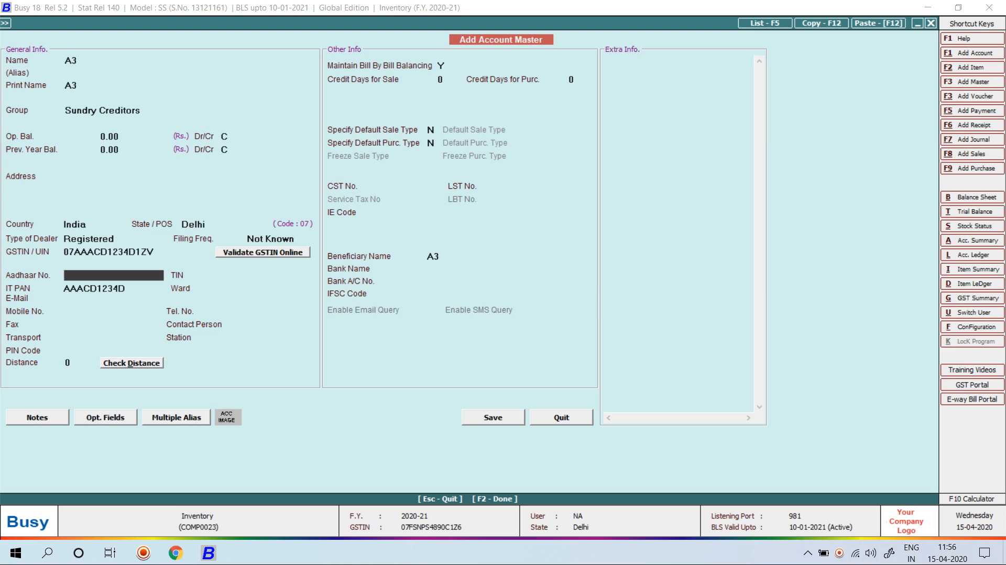
click(441, 65)
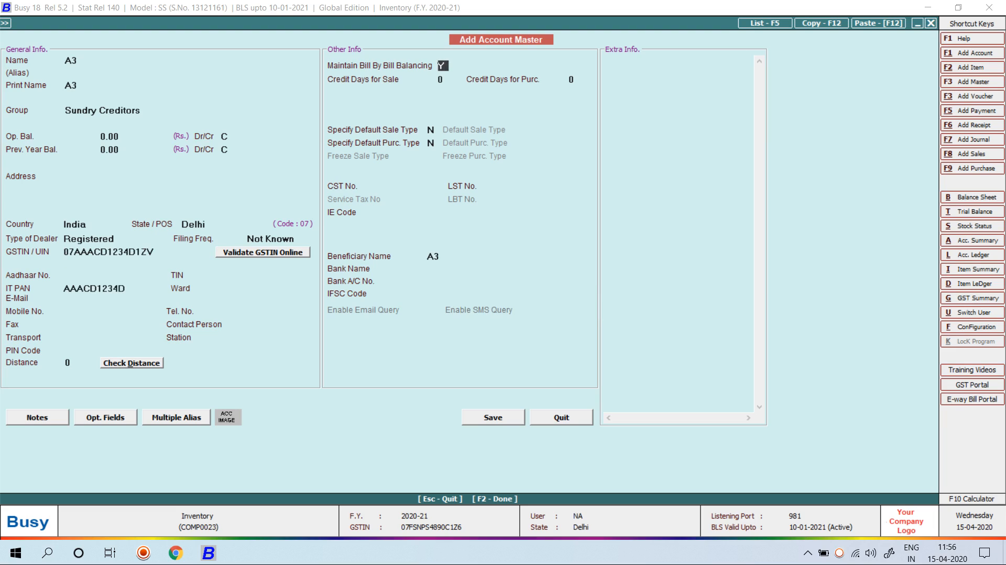
text(N)
key(F2)
key(Return)
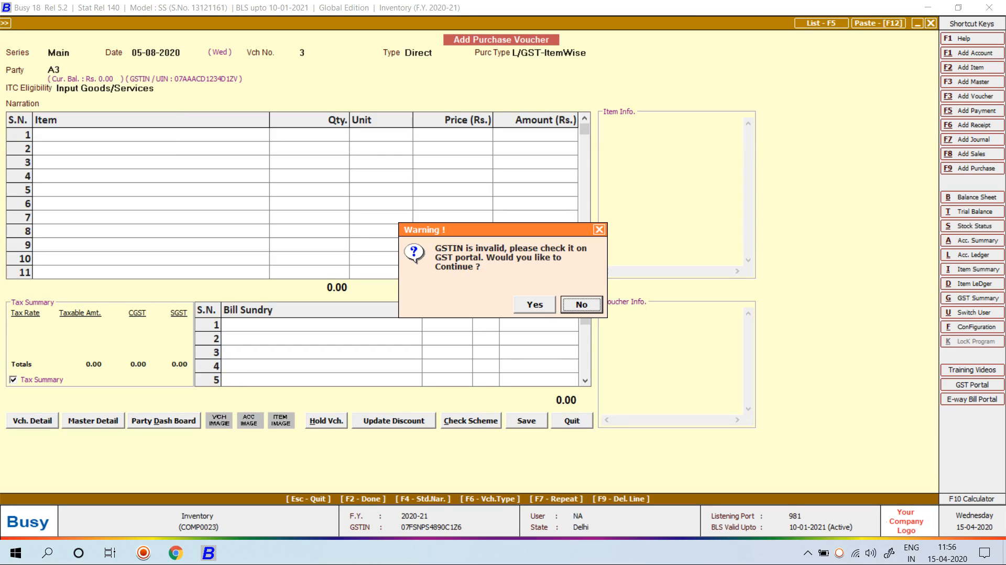
key(Left)
key(Return)
key(Return)
key(Return)
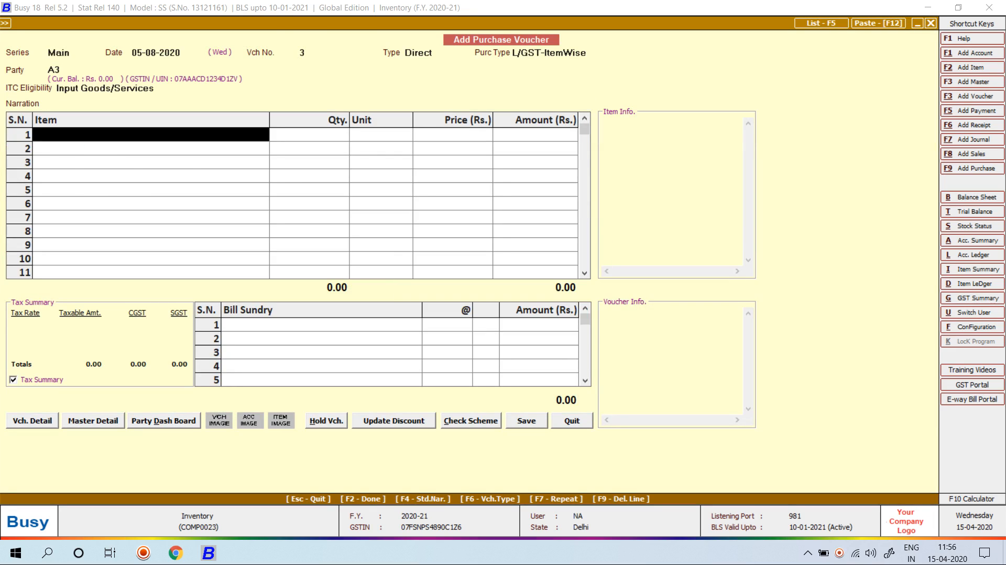
Enter 330 metres of CLOTH from Azad Nagar Delhi at 125.00 on purchase voucher 3
text(A)
key(BackSpace)
text(CLO)
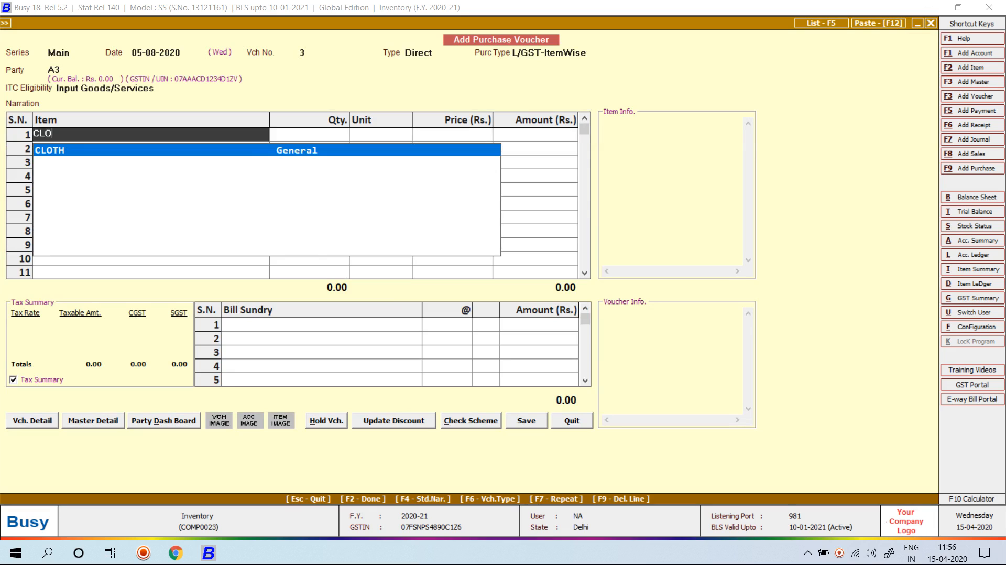
key(Return)
key(Return)
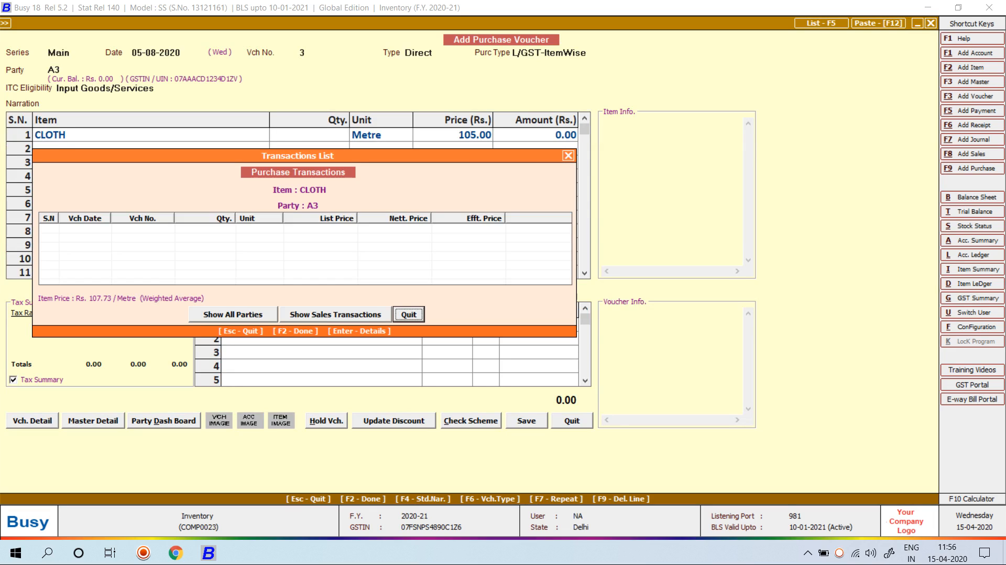
key(Escape)
text(330)
key(Return)
key(Return)
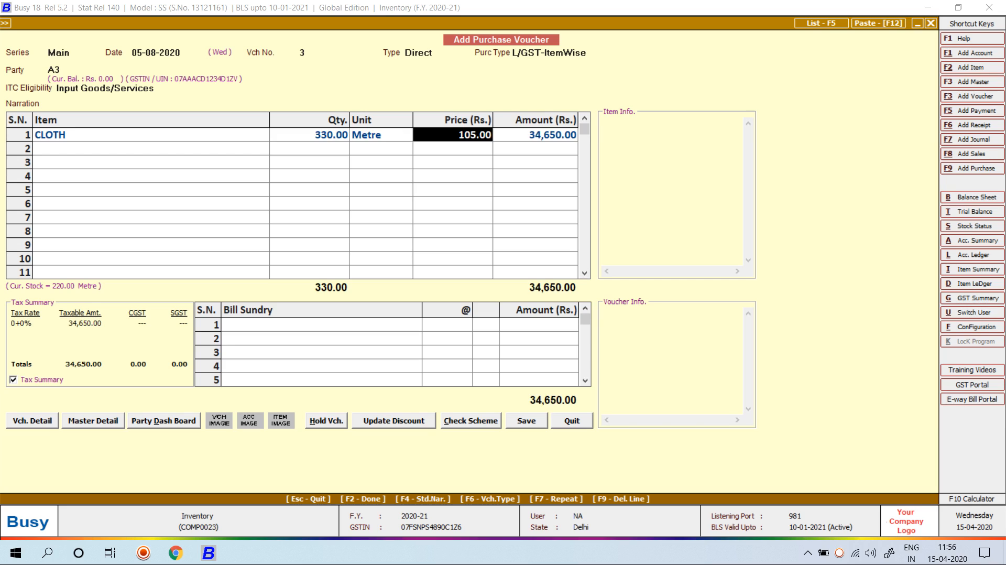
text(125)
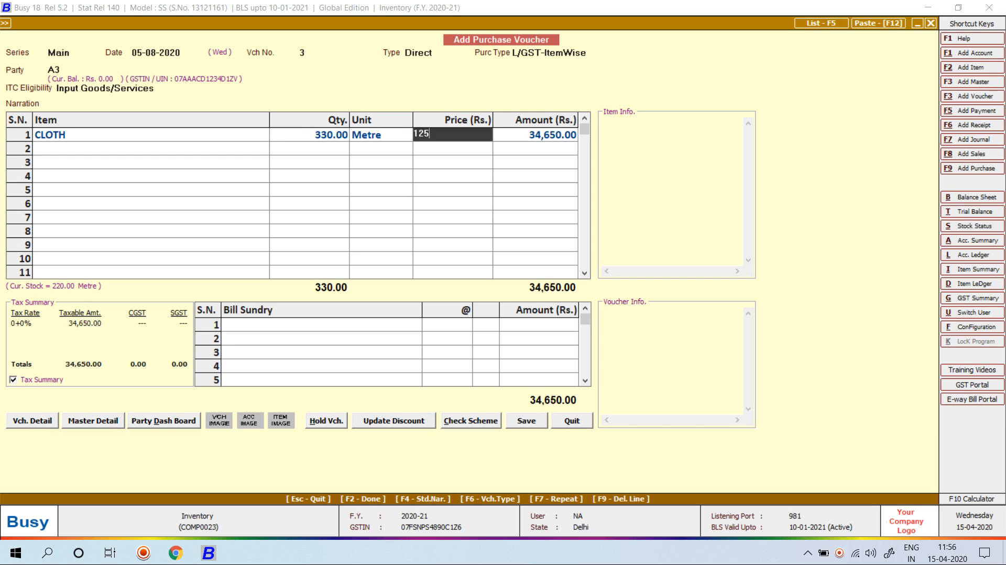
key(Return)
Finish the item line and save purchase voucher 3 for 41,250.00
key(Return)
key(Return)
key(Return)
key(Left)
key(Return)
key(Return)
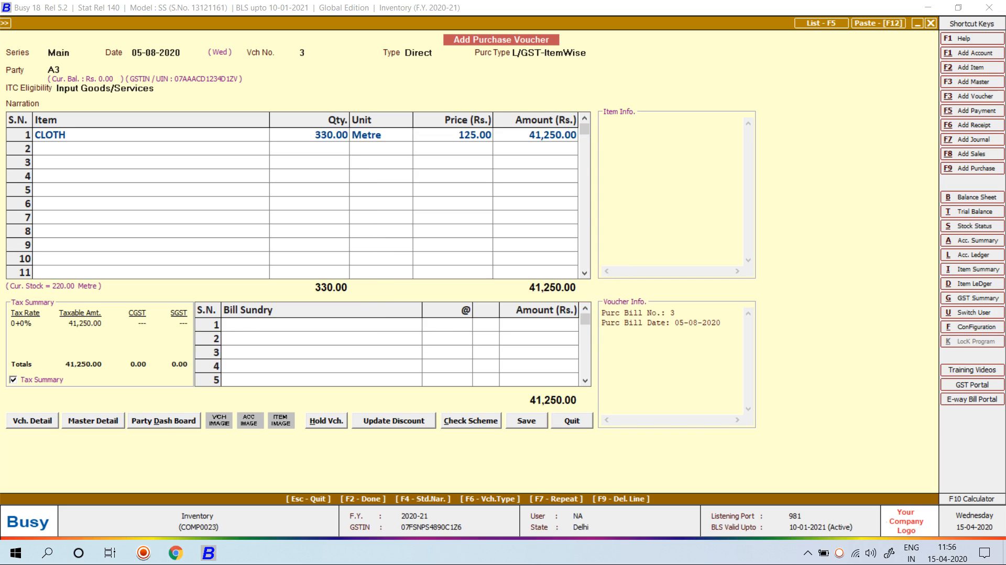
key(Return)
key(Escape)
key(Escape)
key(Up)
Start adding a new sales voucher from the Transactions menu
key(Return)
key(Up)
key(Return)
key(Return)
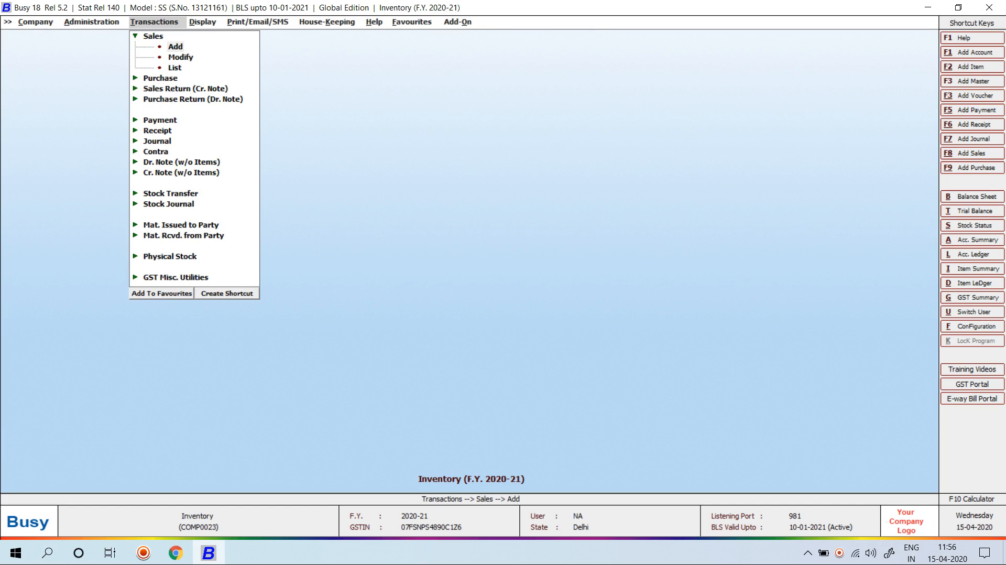
Fill the sales voucher with date 20-08-2020, party Cash, and CLOTH from Azad Nagar Delhi
key(Return)
text(20-)
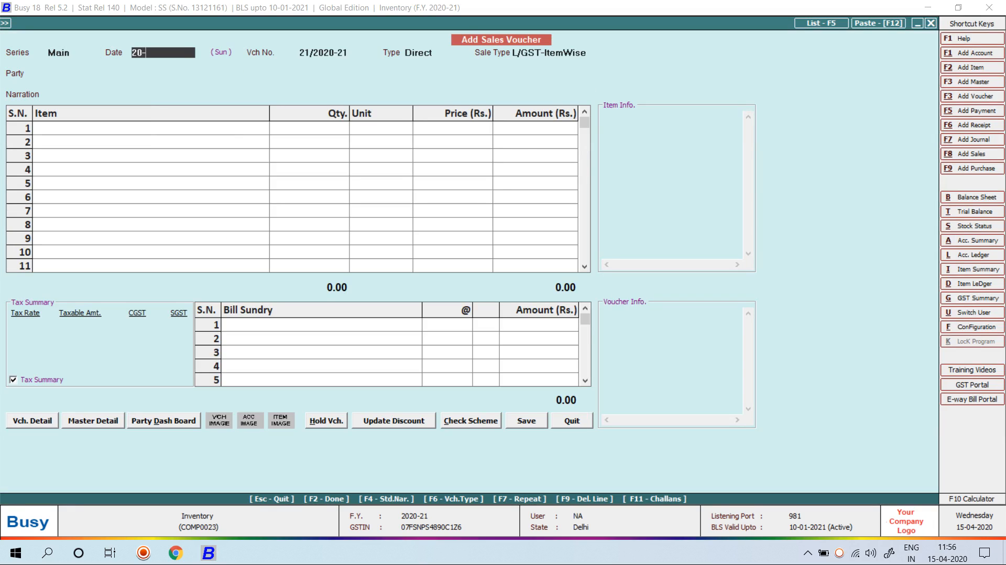
text(08-2020)
key(Return)
key(Return)
text(CAS)
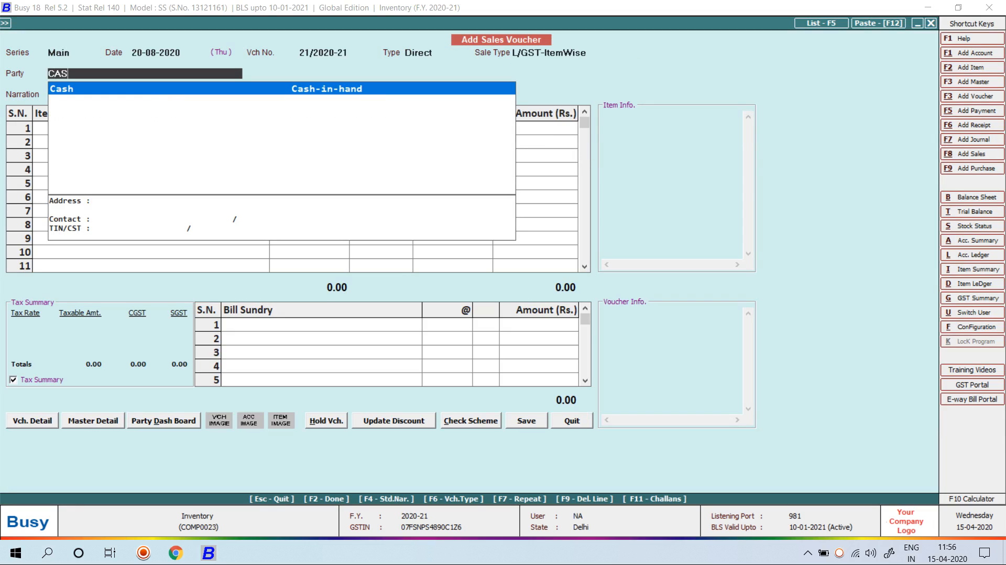
key(Return)
key(Return)
text(CLO)
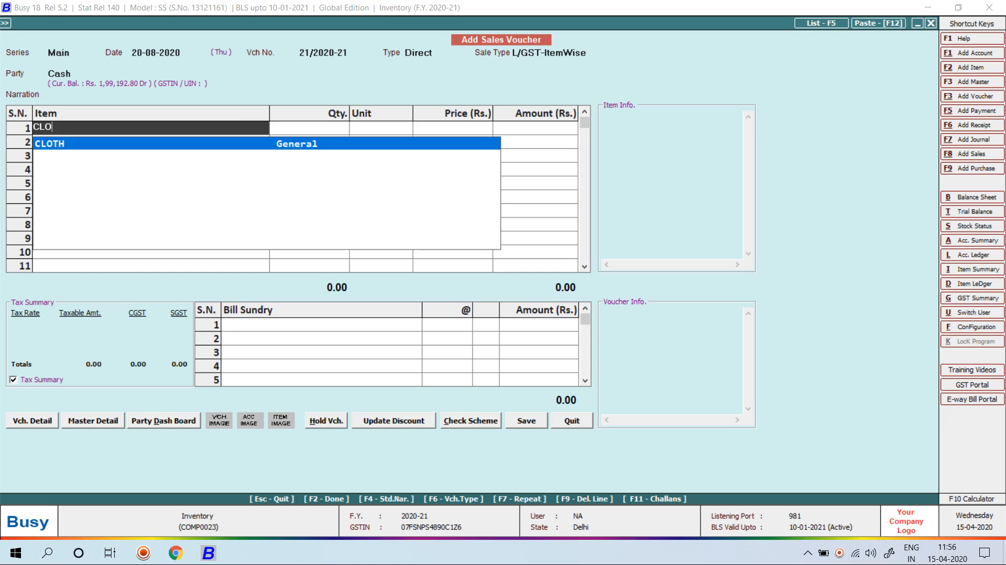
key(Return)
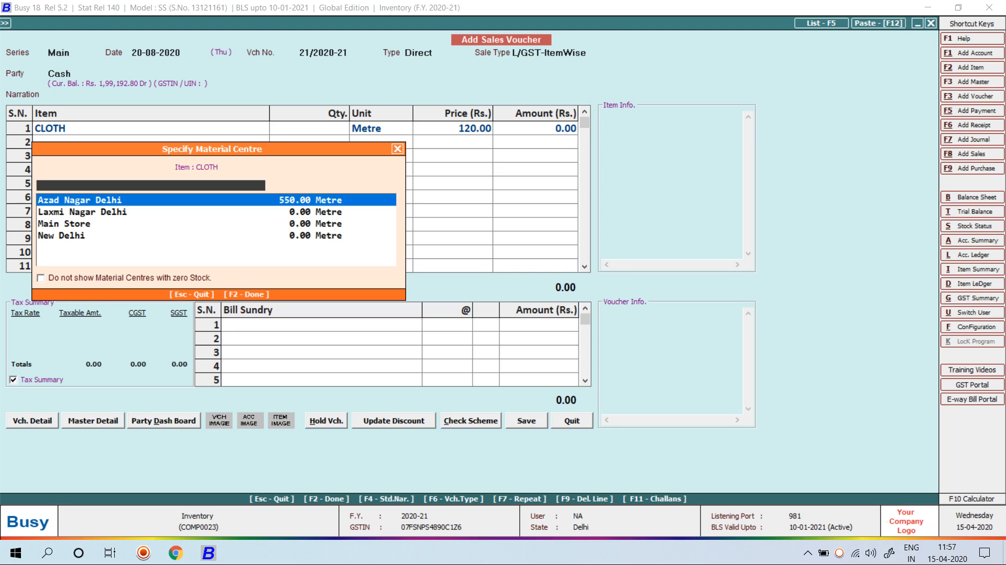
key(Return)
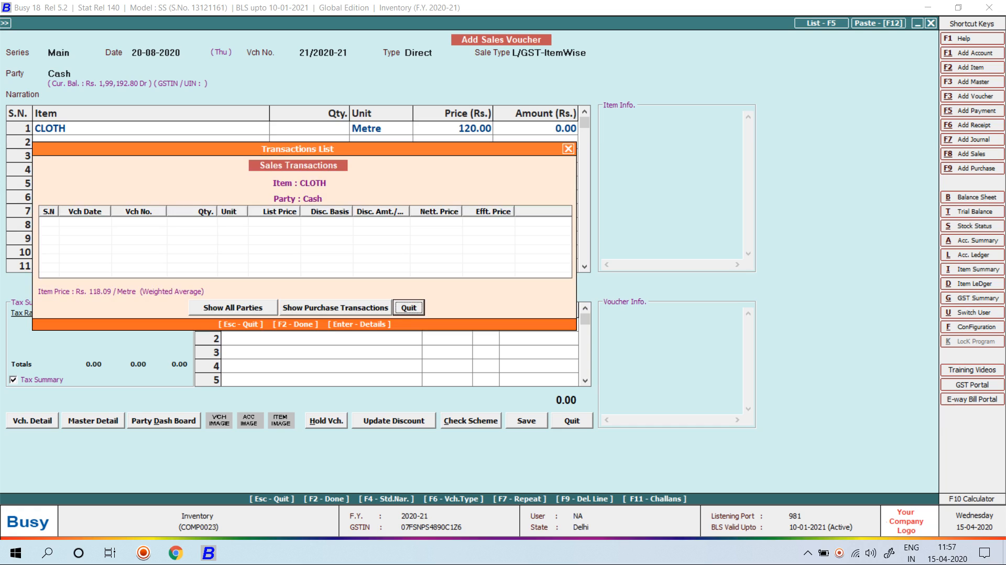
Review CLOTH's purchases from all parties, open A3's 05-08-2020 purchase, then return to the MRP prompt
key(Tab)
key(Return)
key(shift+Tab)
key(Return)
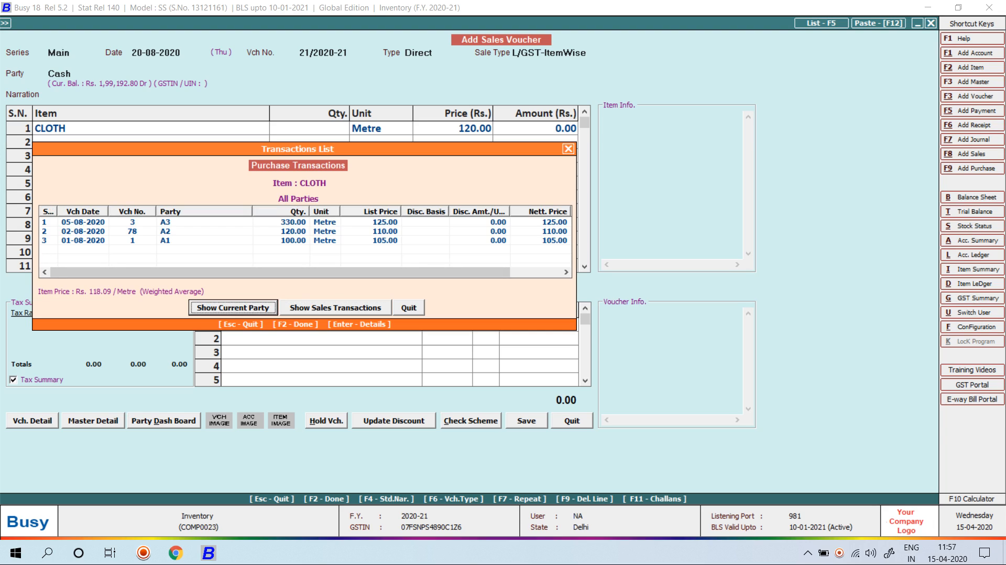
click(305, 223)
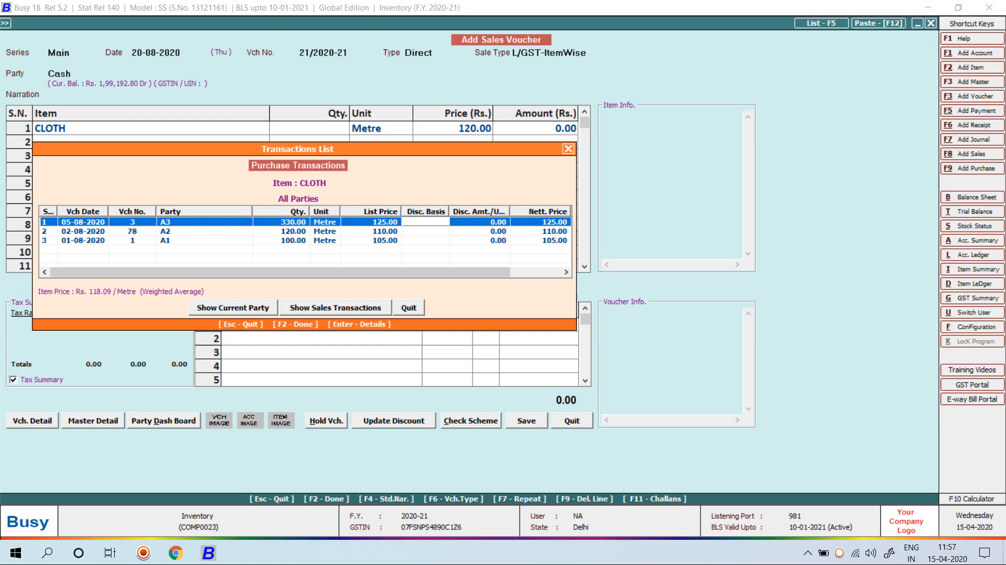
key(Return)
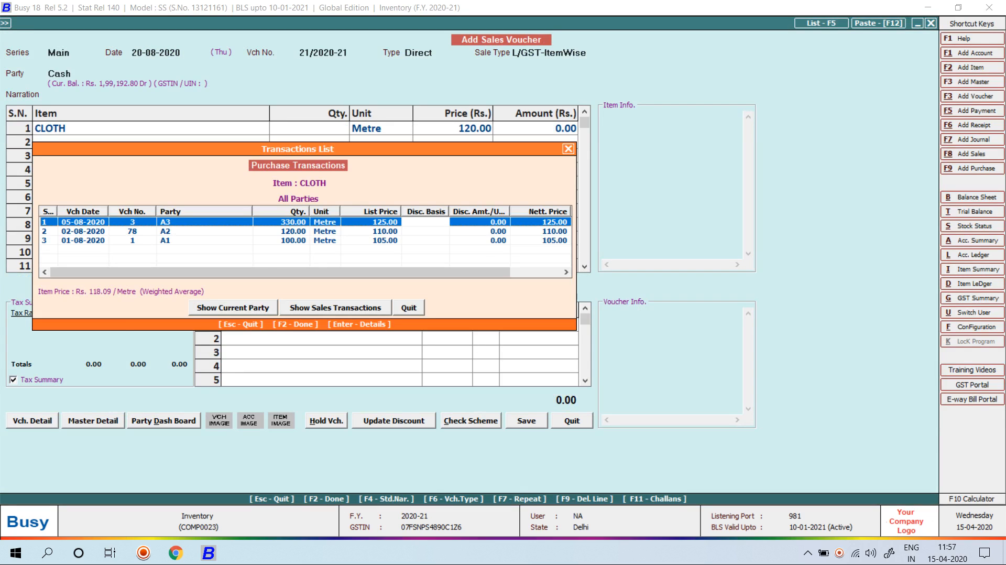
key(Escape)
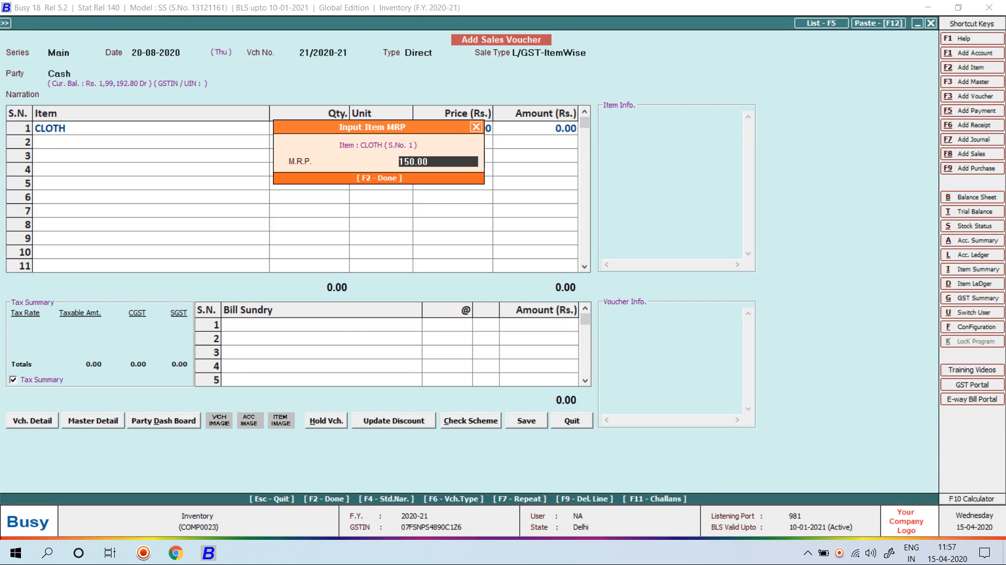
Accept the 150.00 MRP and enter 100 metres of CLOTH at 170.00 (17,000.00)
key(Return)
text(100)
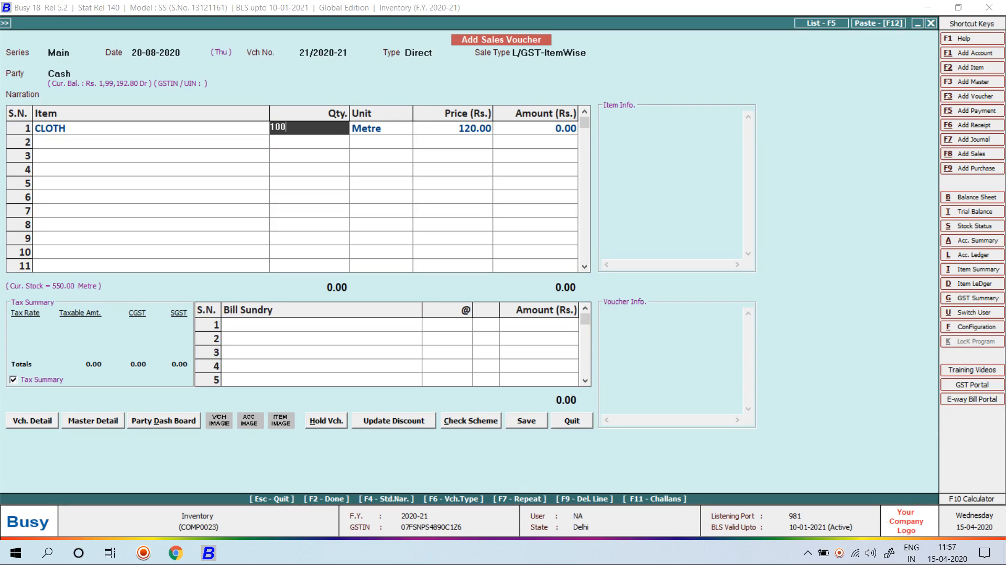
key(Return)
key(Return)
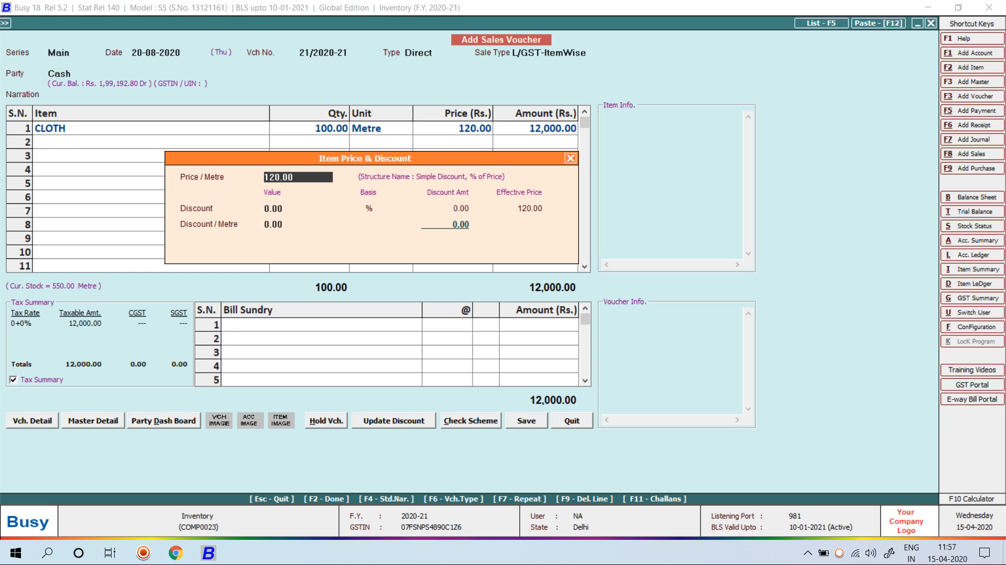
text(170)
key(Return)
key(Return)
key(Return)
key(Return)
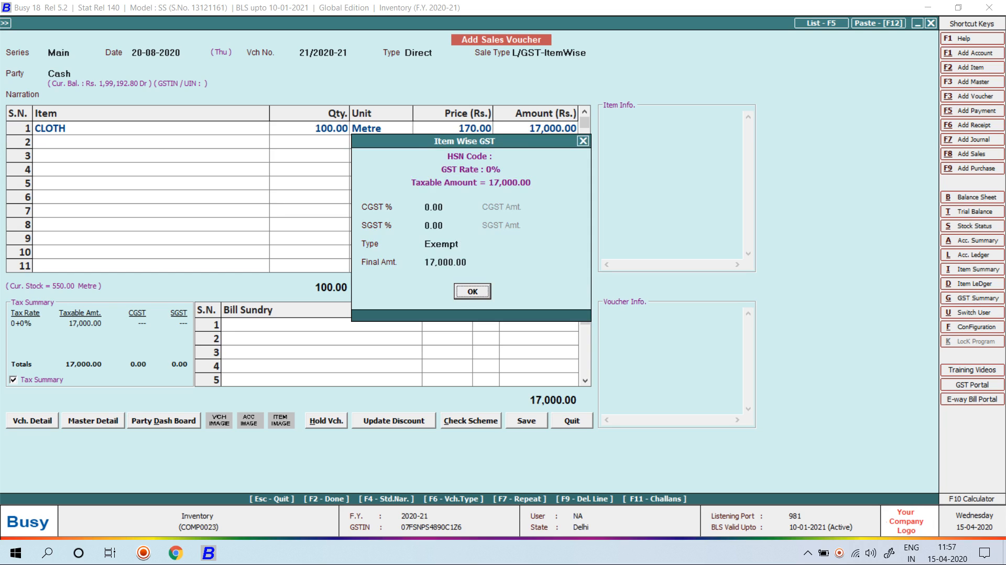
key(Return)
Save sales voucher 21 despite the MRP warning, without printing it
key(Return)
key(Return)
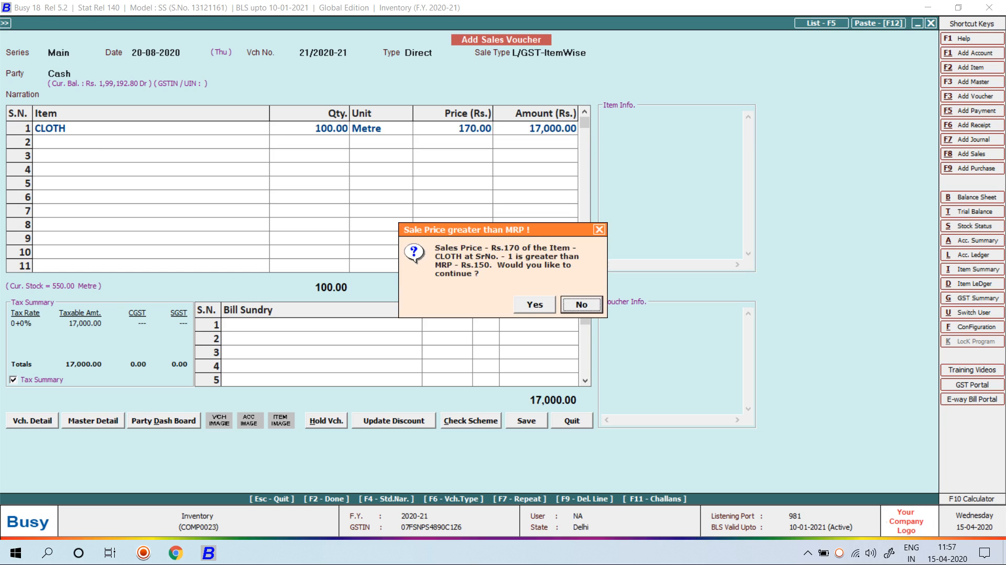
key(Return)
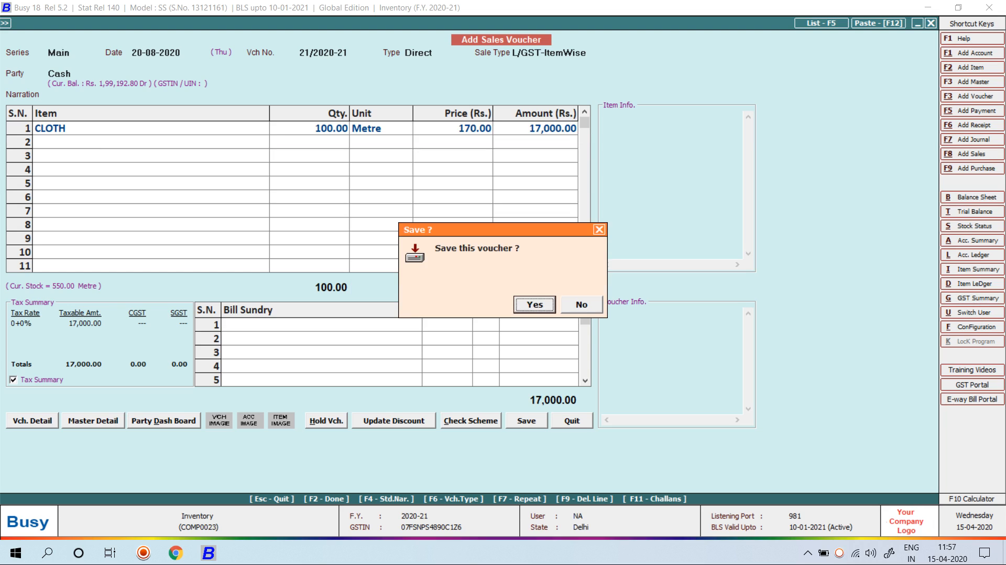
key(Return)
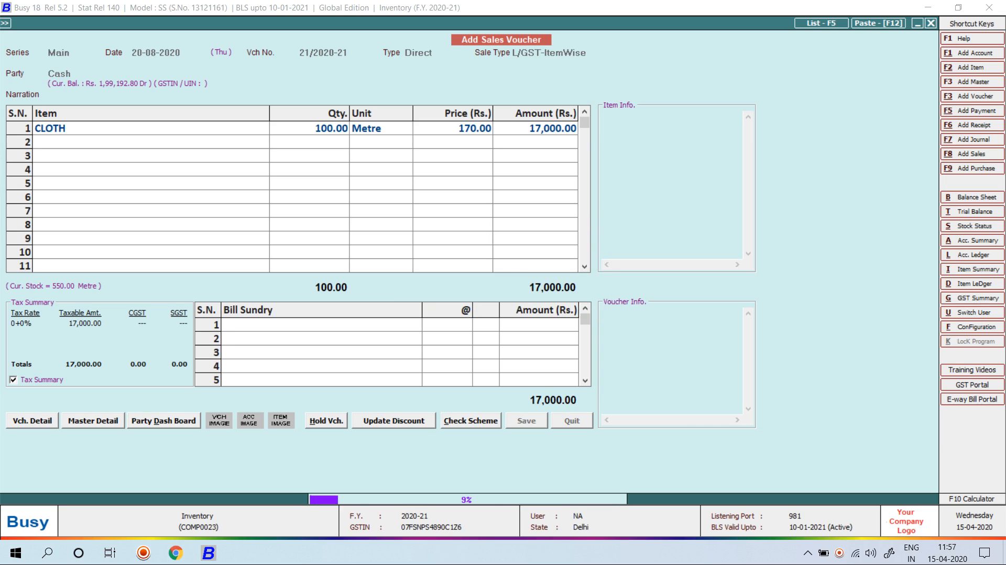
key(Right)
key(Return)
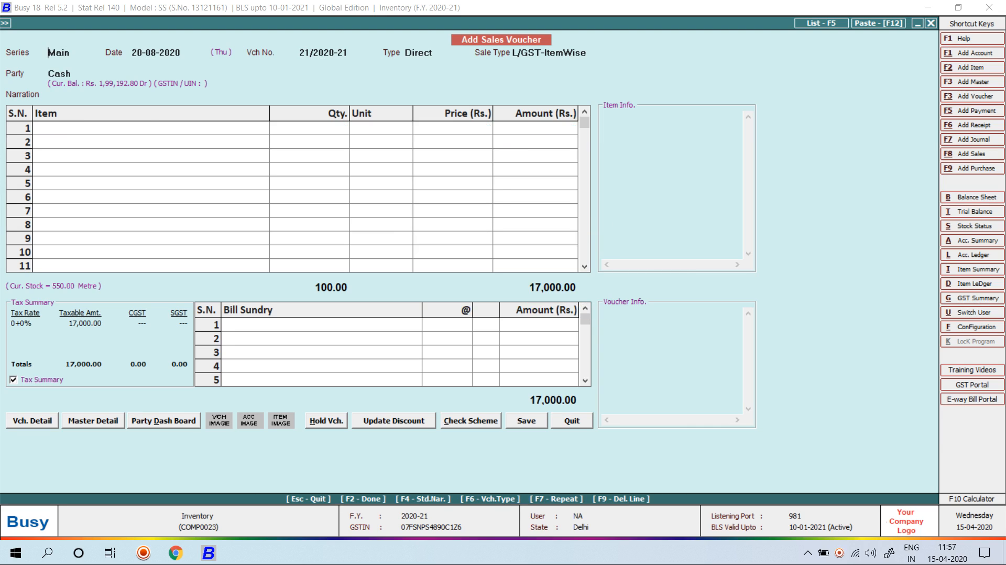
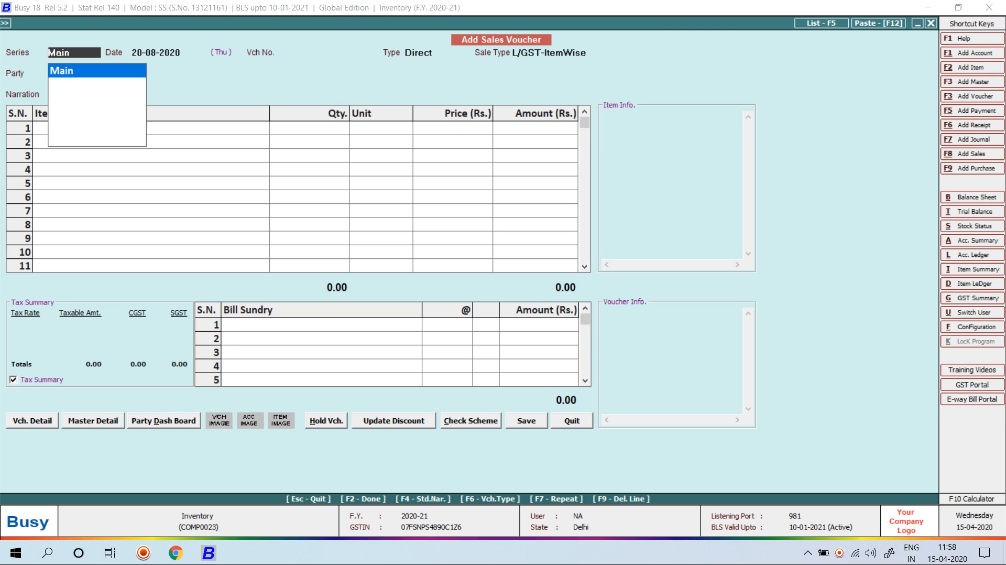
Leave the sales voucher and open the Inventory section of Configuration > Features / Options
key(Escape)
key(Escape)
key(Left)
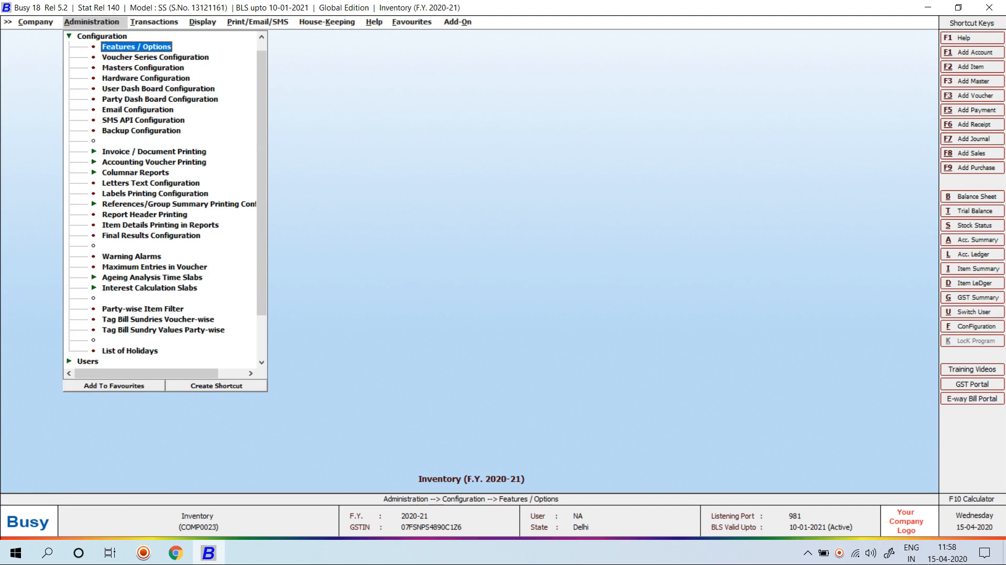
key(Return)
key(Down)
key(Down)
key(Down)
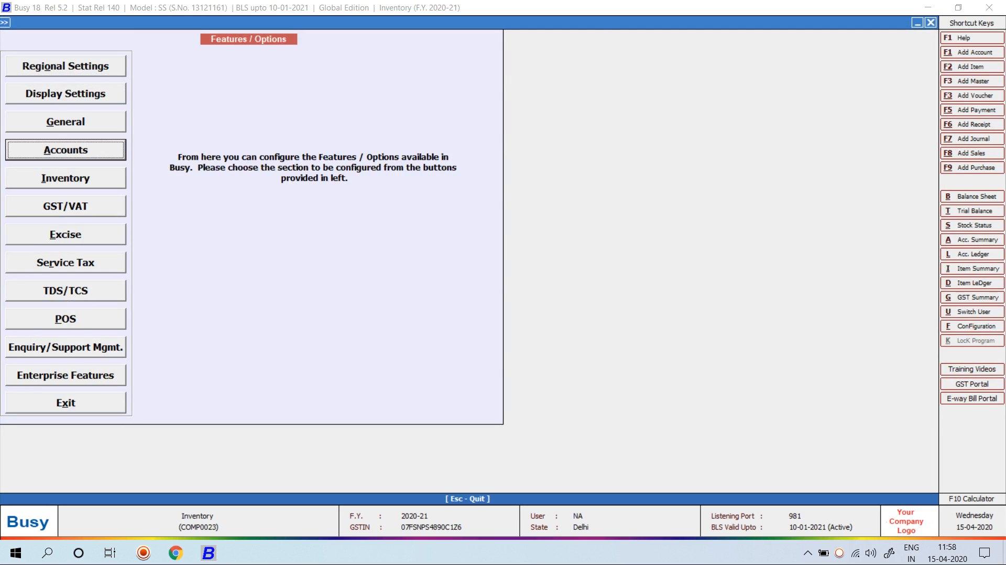
key(Return)
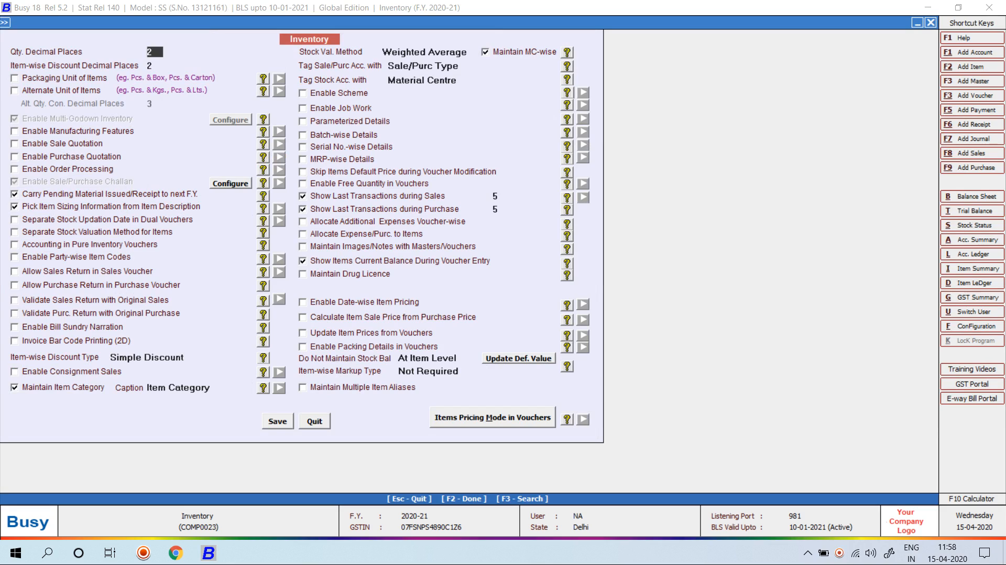
Enable voucher-wise additional expense allocation, hide last transactions for sales and purchase, and save
click(303, 221)
click(303, 209)
click(303, 196)
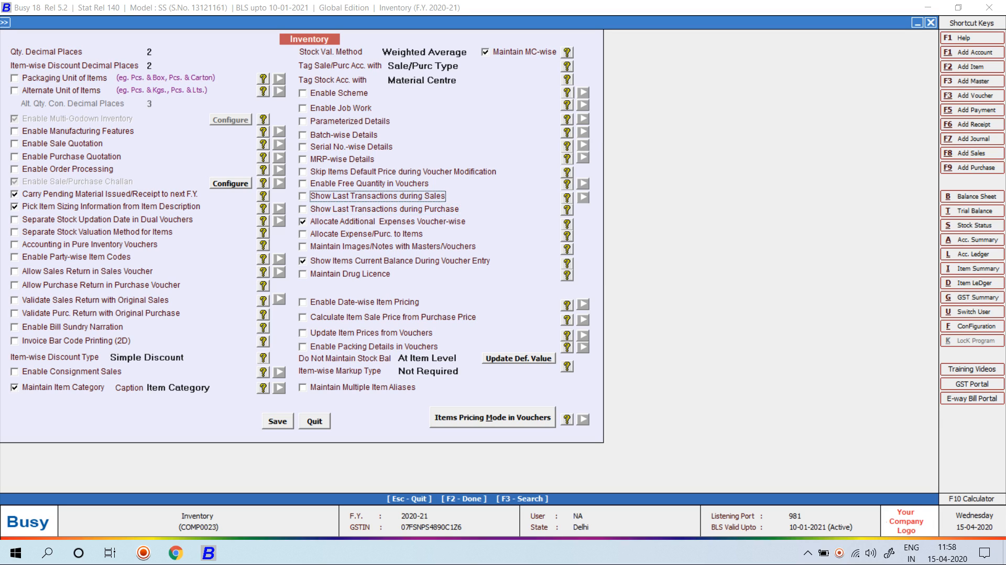
click(277, 422)
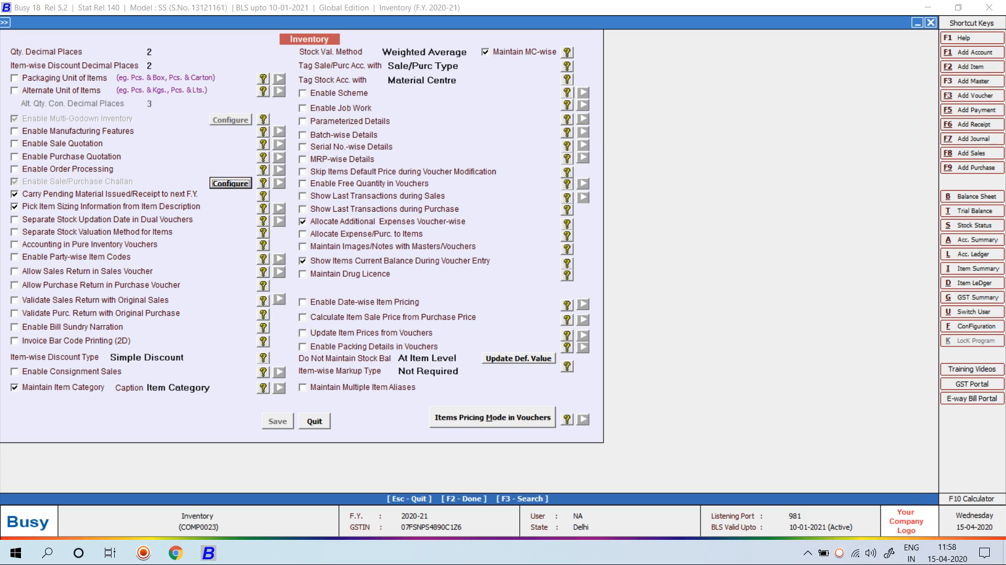
key(Escape)
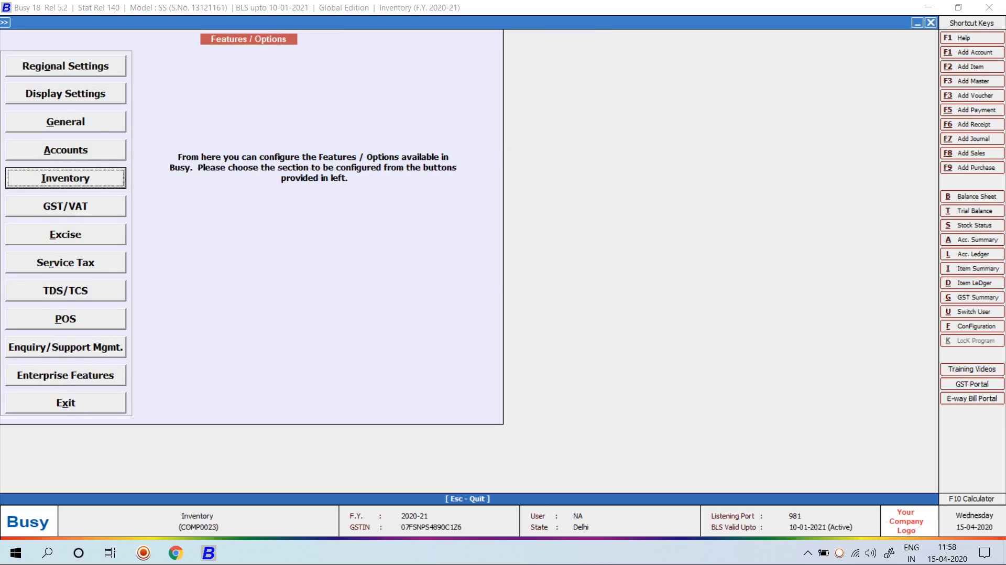
key(Escape)
key(Escape)
Bring up the Transactions menu of voucher types
key(Right)
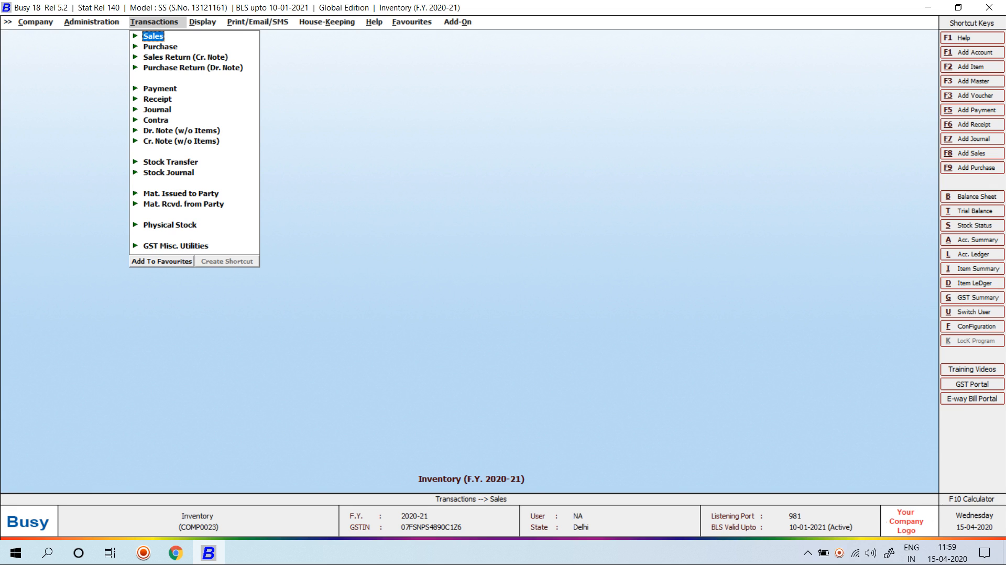
Start a new purchase voucher numbered 97, accepting the series and date
key(Down)
key(Return)
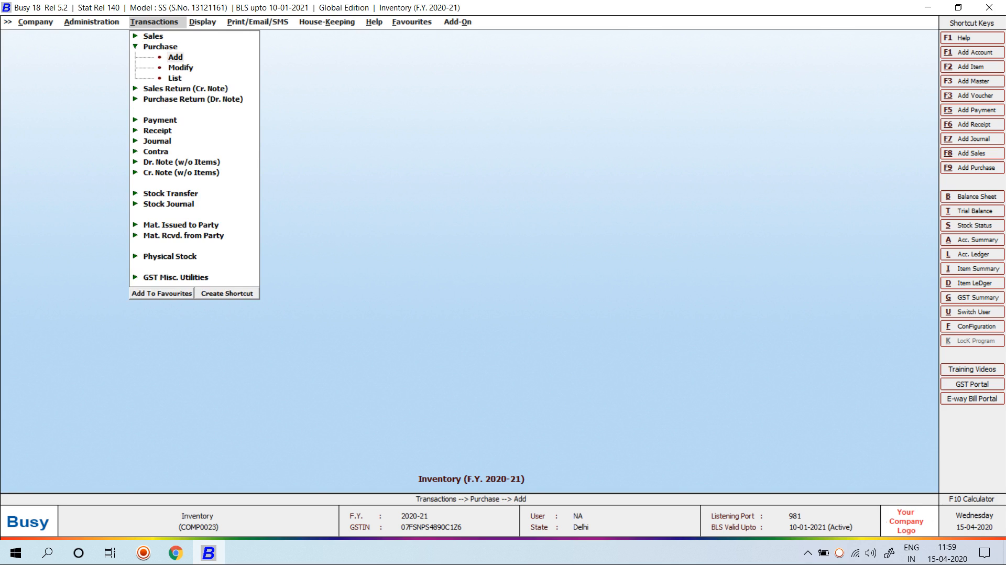
key(Return)
key(Return)
key(Return)
text(123)
key(Return)
key(Return)
text(97)
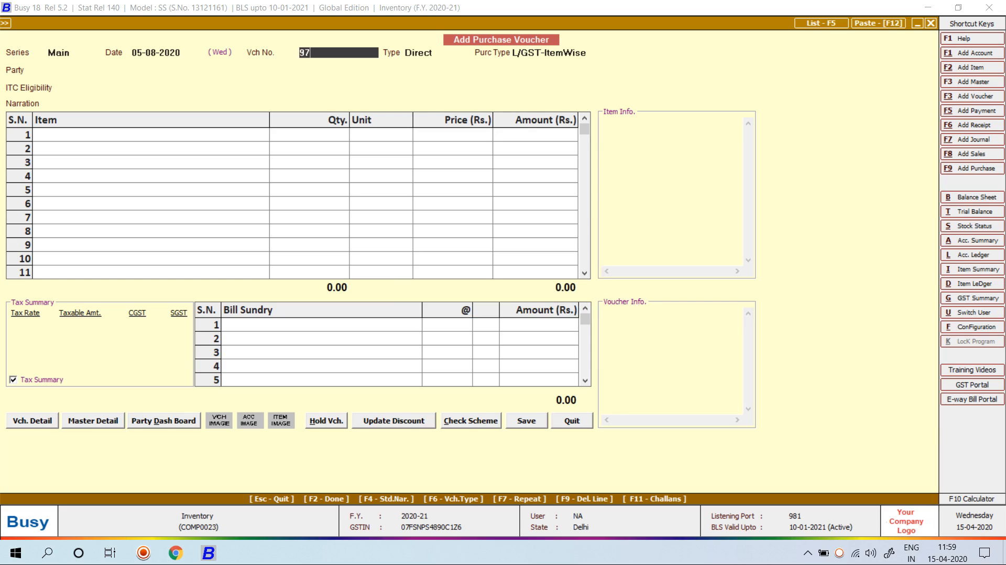
key(Return)
key(Return)
key(Return)
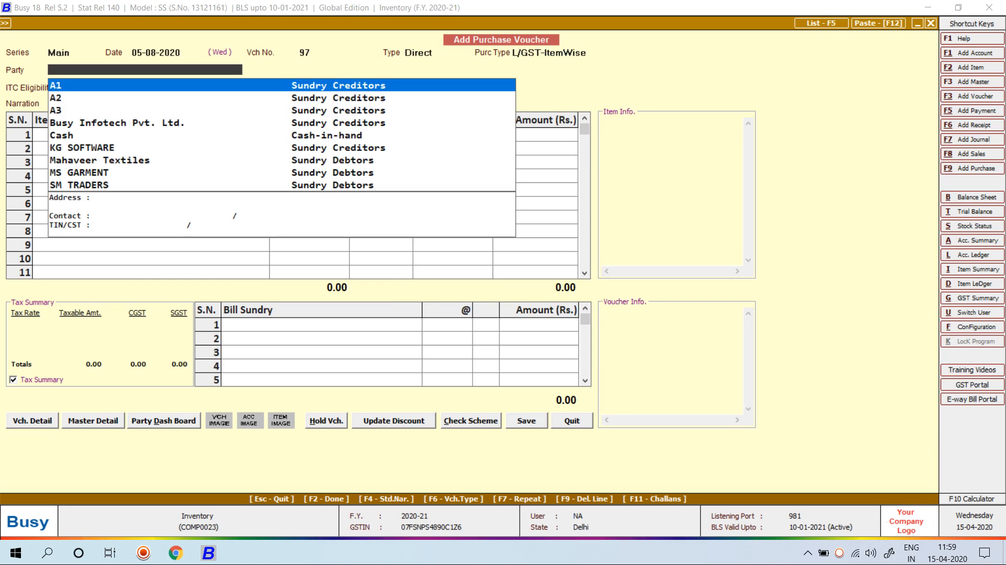
Choose MS GARMENT as the party, accept the unregistered-party and ITC prompts, and begin a new item
key(Down)
key(Down)
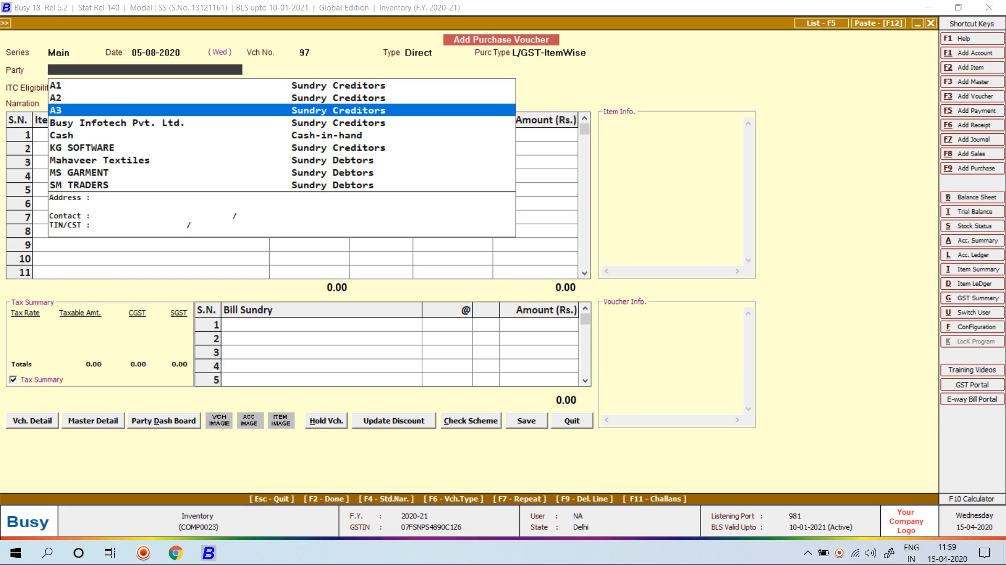
text(MS)
key(Return)
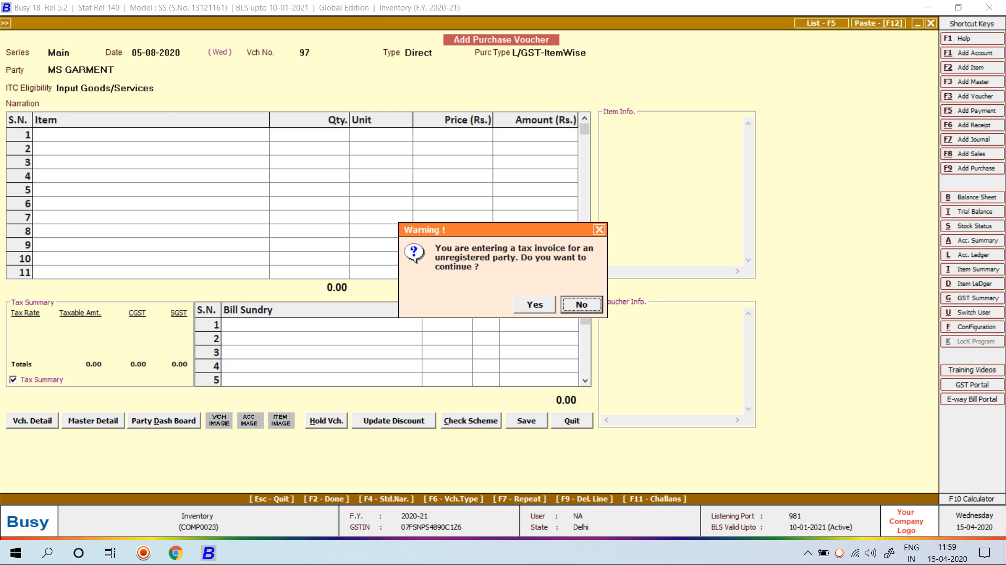
key(y)
key(Return)
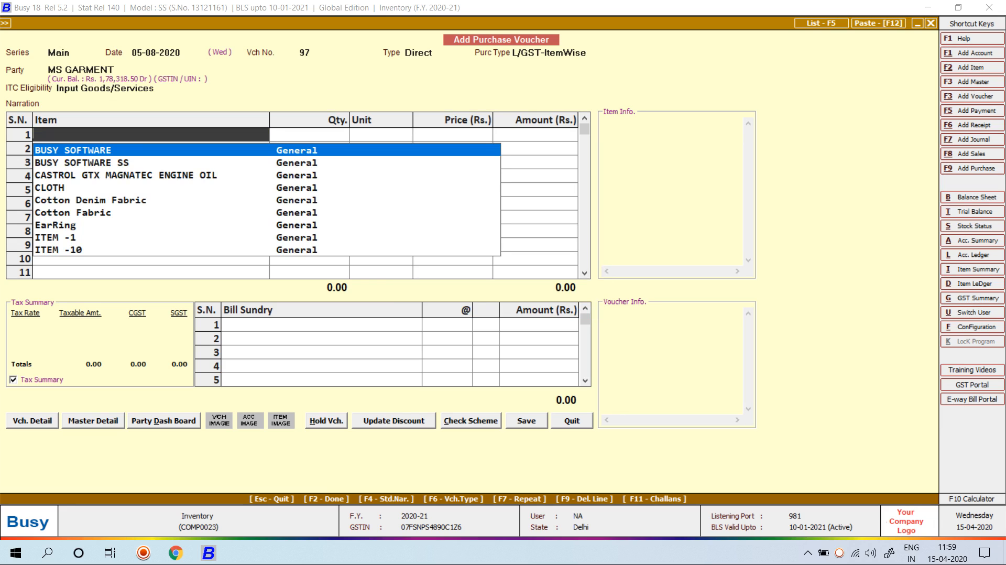
key(F3)
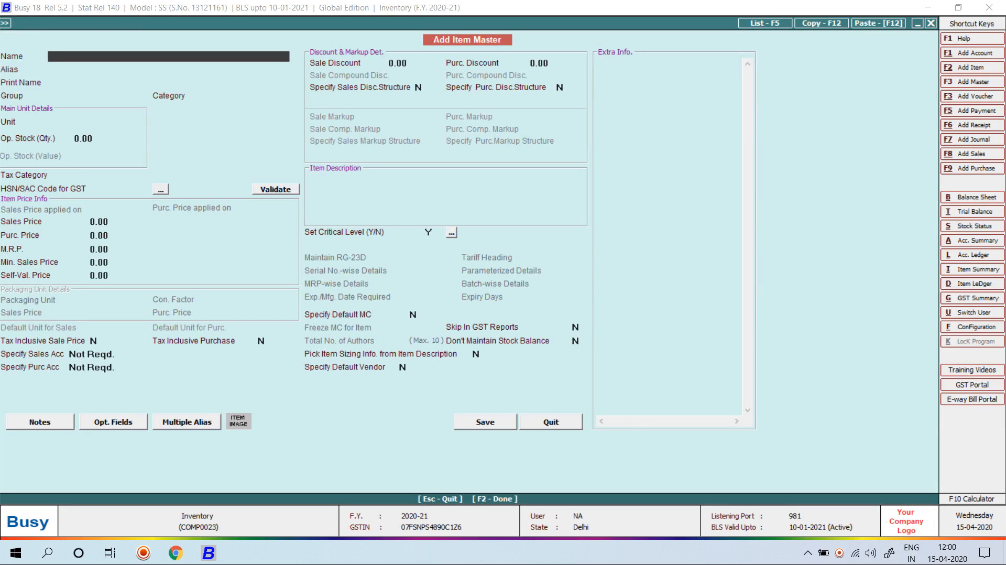
Name the new item MOUSE, in group General with unit Pcs
text(MOUSE)
key(Return)
key(Return)
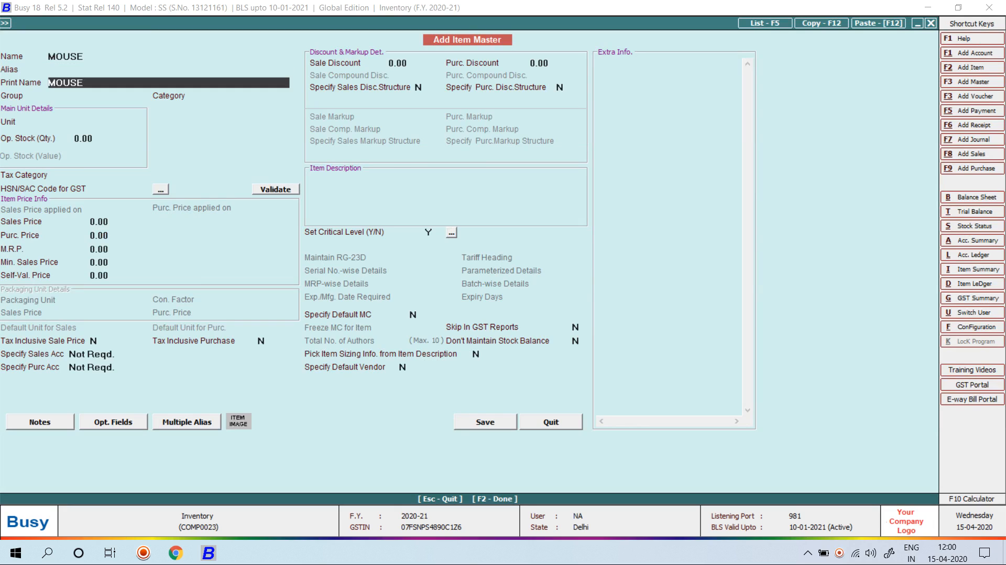
key(Return)
key(Return)
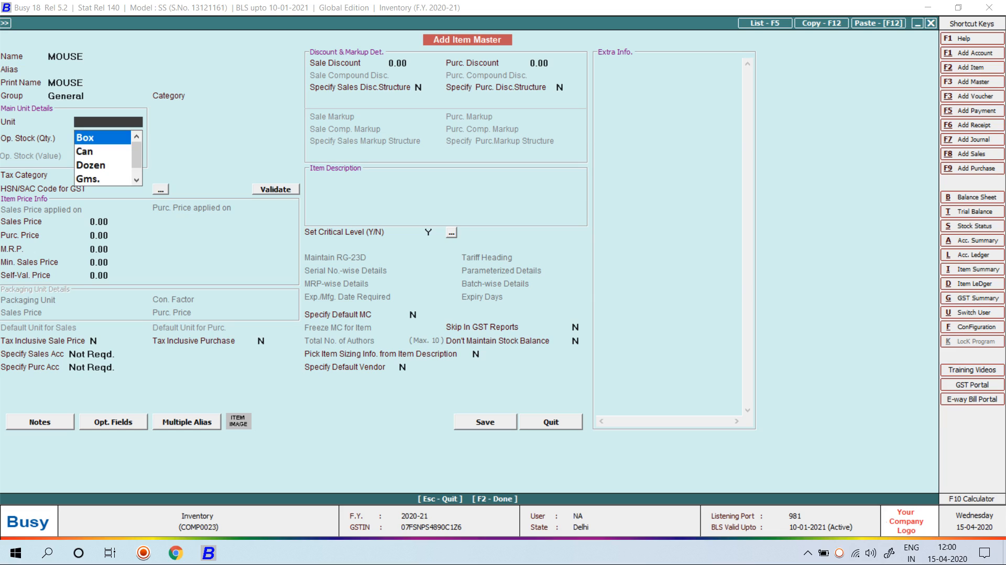
key(p)
key(Return)
key(Return)
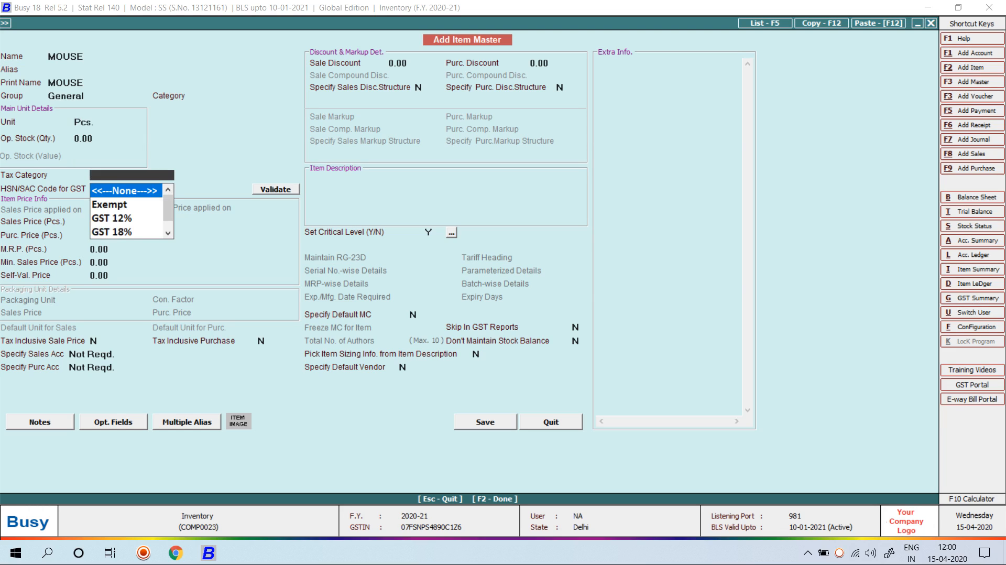
key(Down)
key(Down)
key(Down)
Give MOUSE GST 18%, HSN 9780 and purchase price 100, save it and place it in row 1
key(Return)
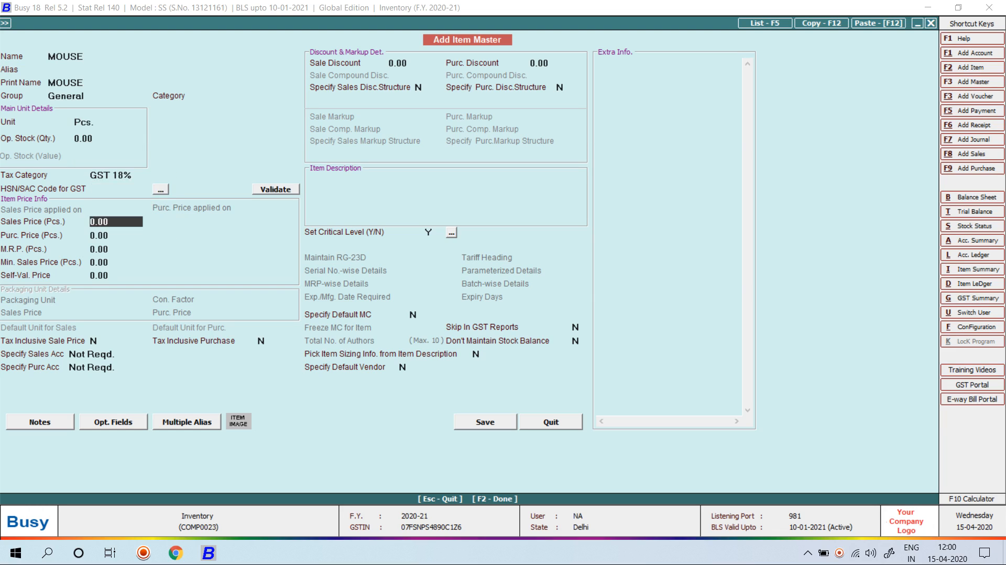
key(Up)
text(9780)
key(Return)
key(Return)
text(100)
key(Return)
key(F2)
key(Return)
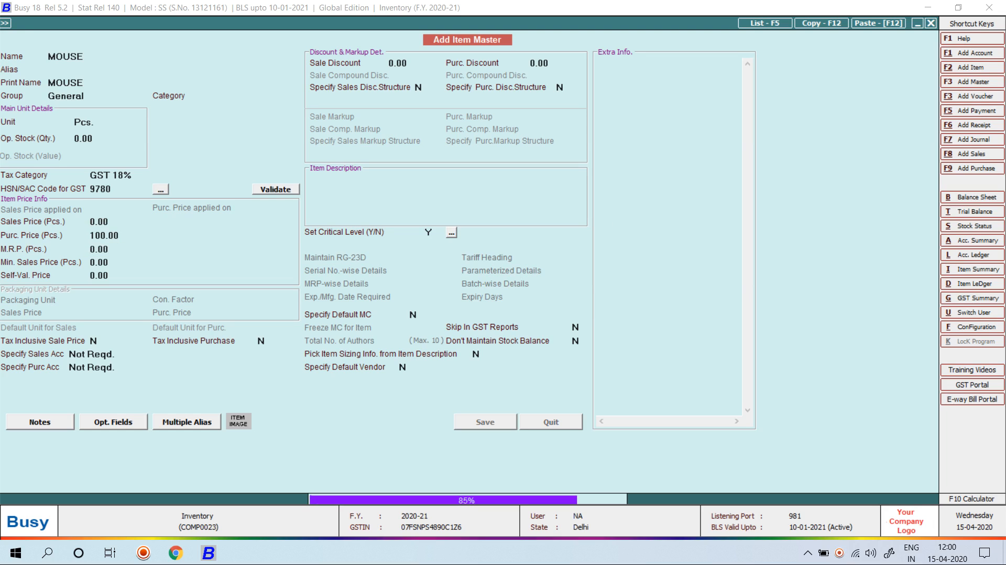
key(Return)
Enter 100 Pcs. of MOUSE from Main Store on the voucher line
key(Down)
key(Down)
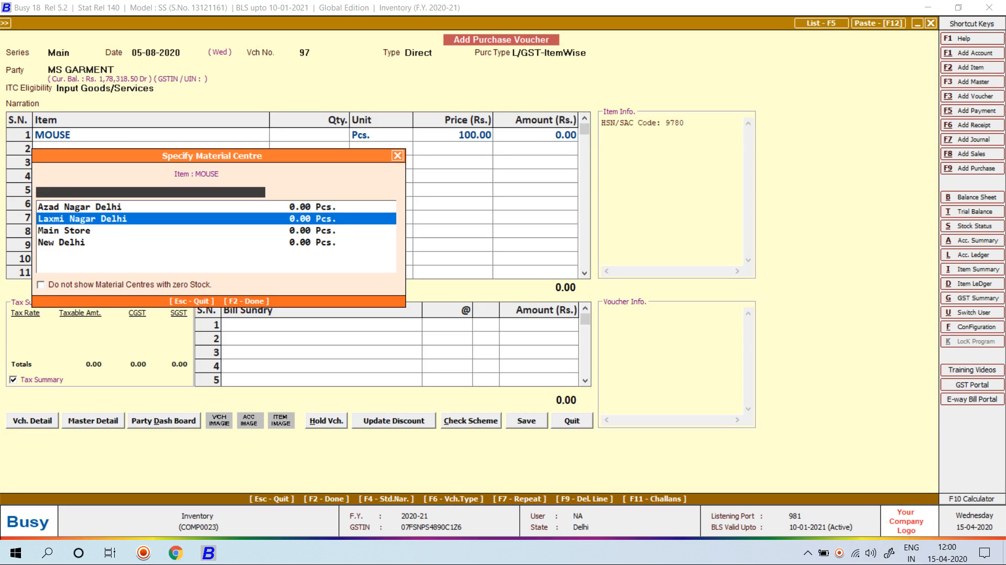
key(Return)
text(100)
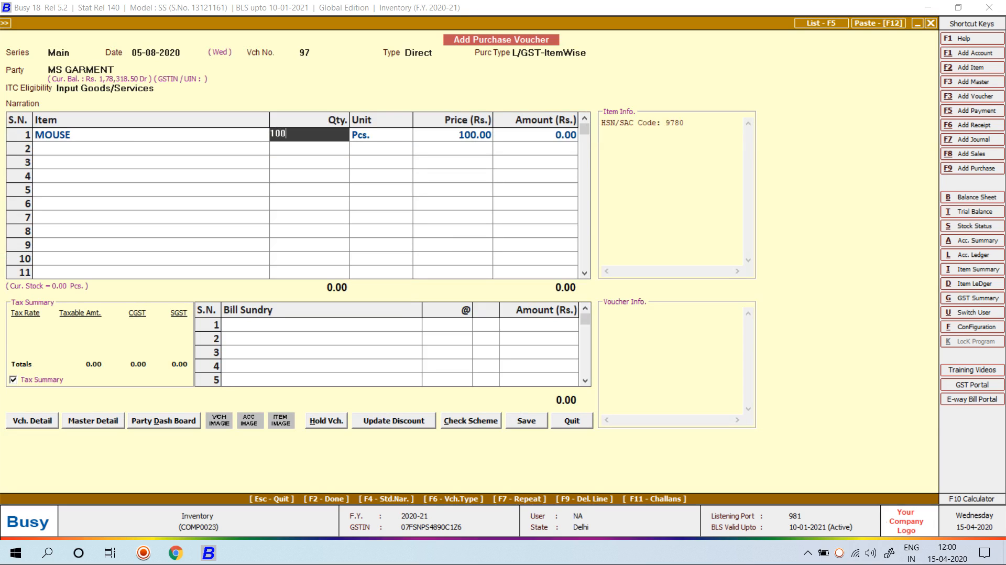
key(Return)
key(Return)
key(Return)
key(Return)
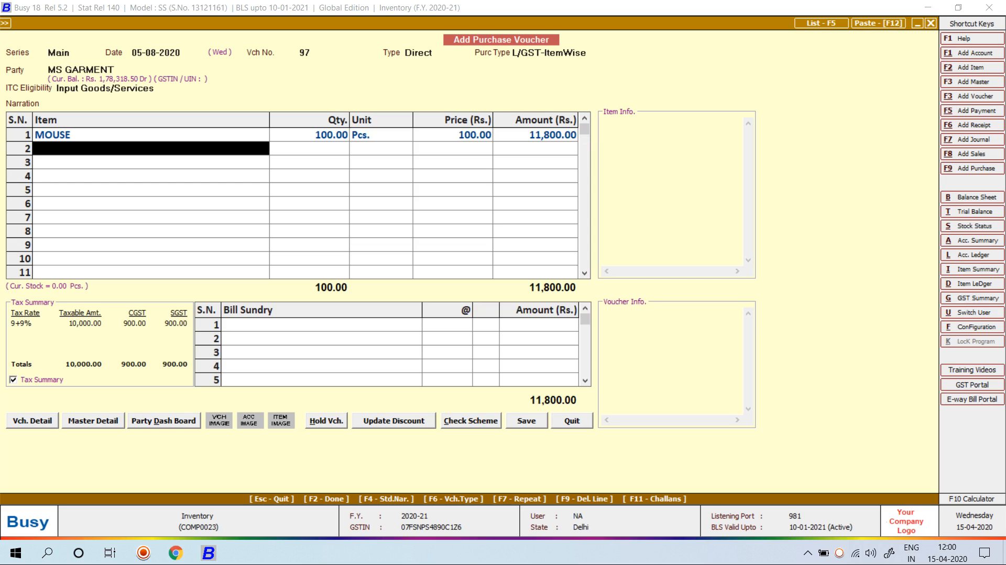
key(Return)
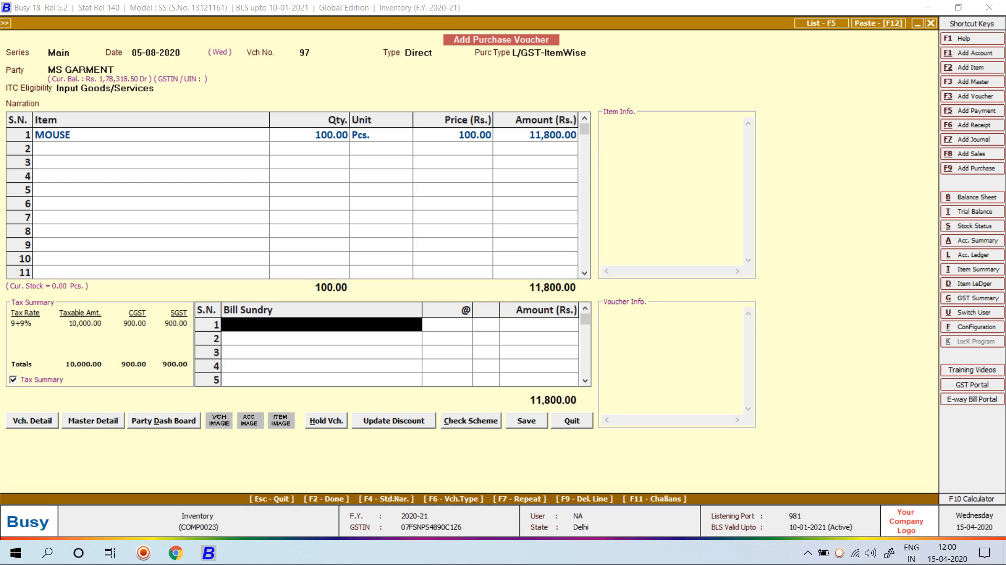
Allocate a 2,000 additional expense narrated FRIGHT CHARGE and save the 11,800.00 voucher
key(Return)
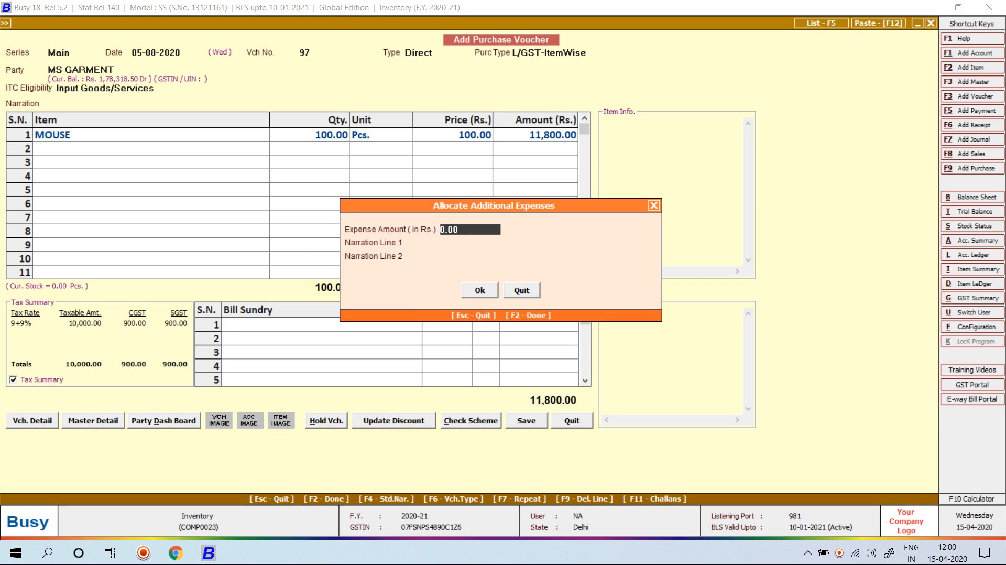
text(2000)
key(Return)
text(FRIG)
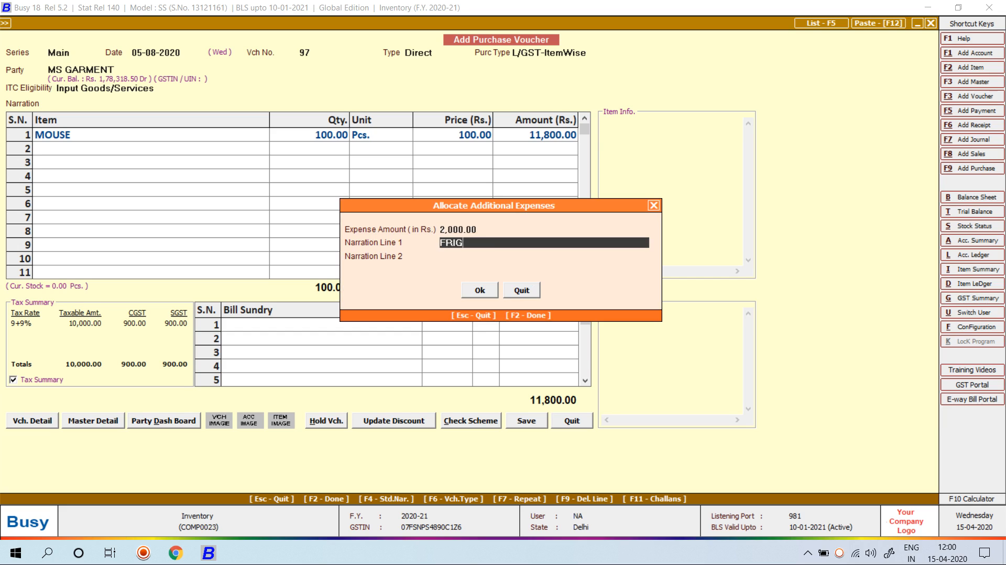
text(HT CHARGE)
key(Return)
key(Return)
key(Return)
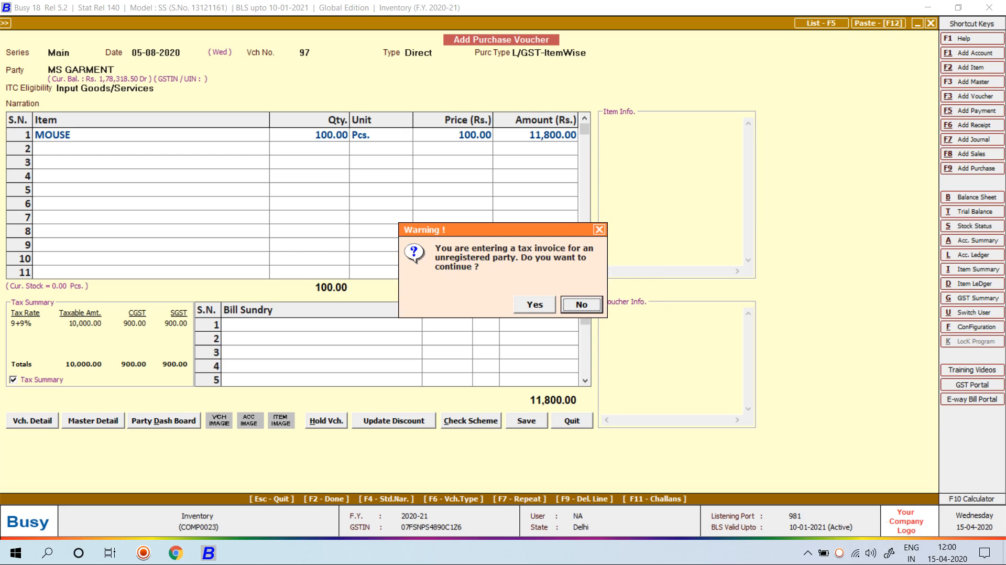
key(Return)
key(Return)
key(Return)
key(Return)
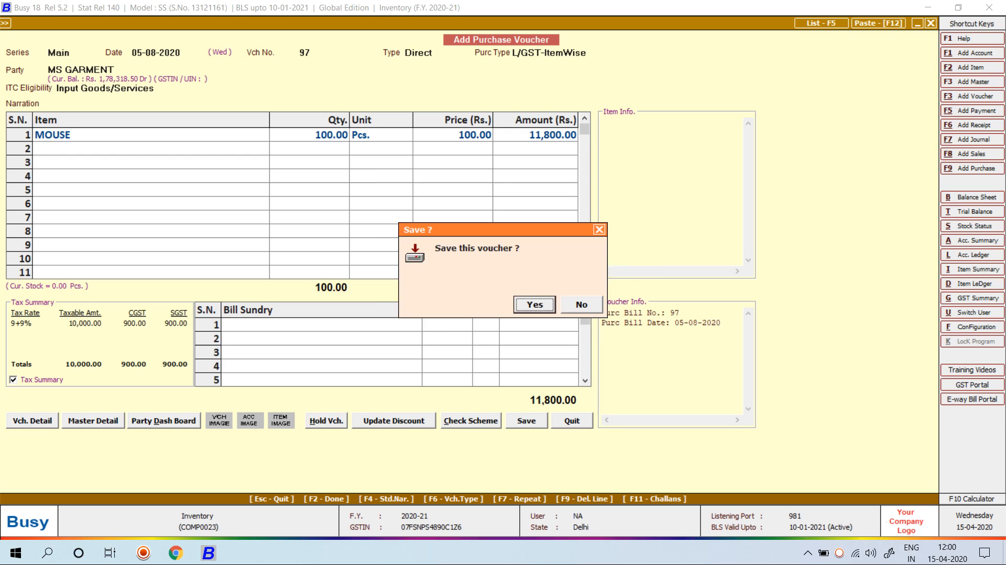
key(Return)
Close the voucher and open the Stock Status > Closing Stock – Alphabetical, Balances Only report
key(Escape)
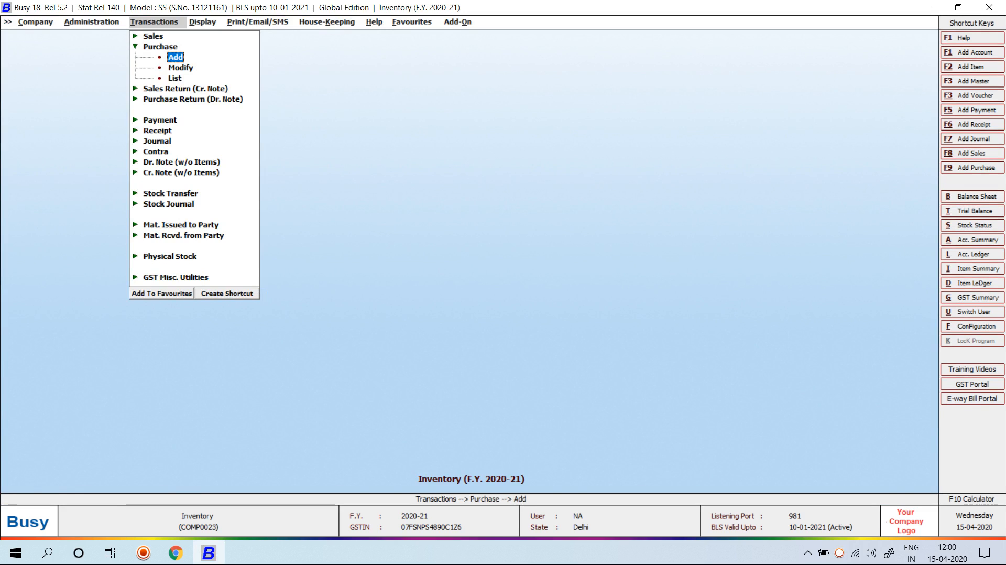
key(Right)
key(Down)
key(Down)
key(Down)
key(Down)
key(Down)
key(Down)
key(Down)
key(Down)
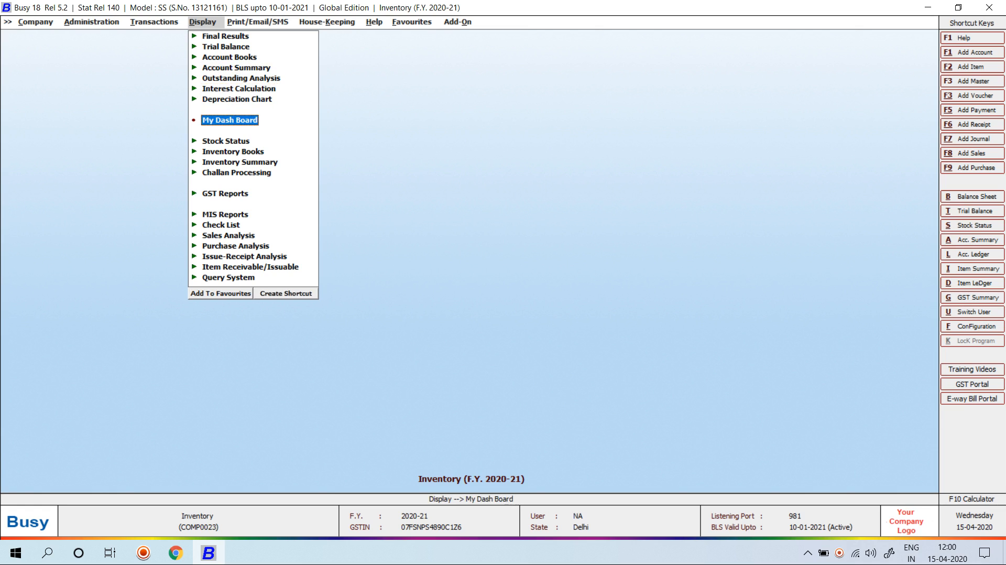
key(Return)
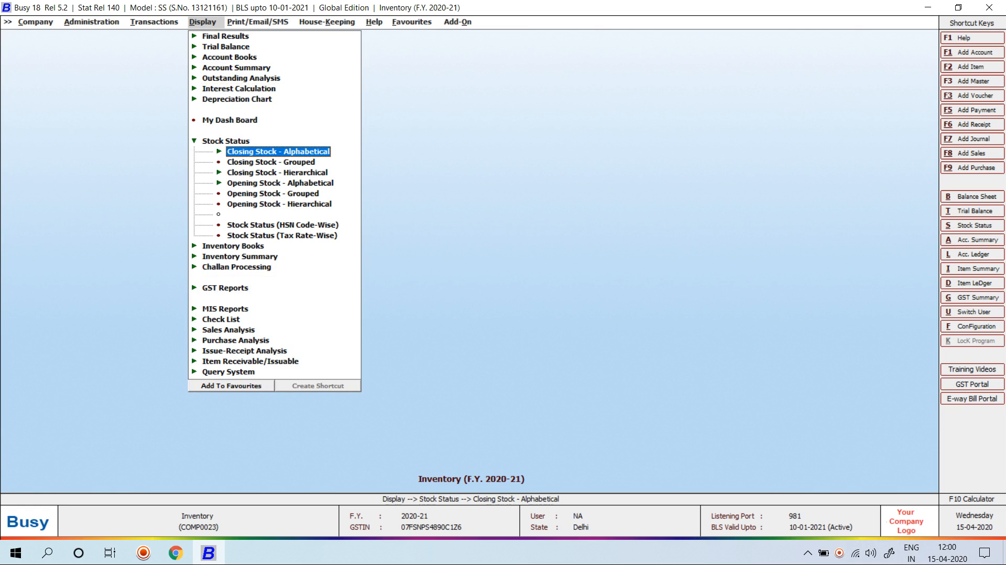
key(Return)
key(Down)
key(Return)
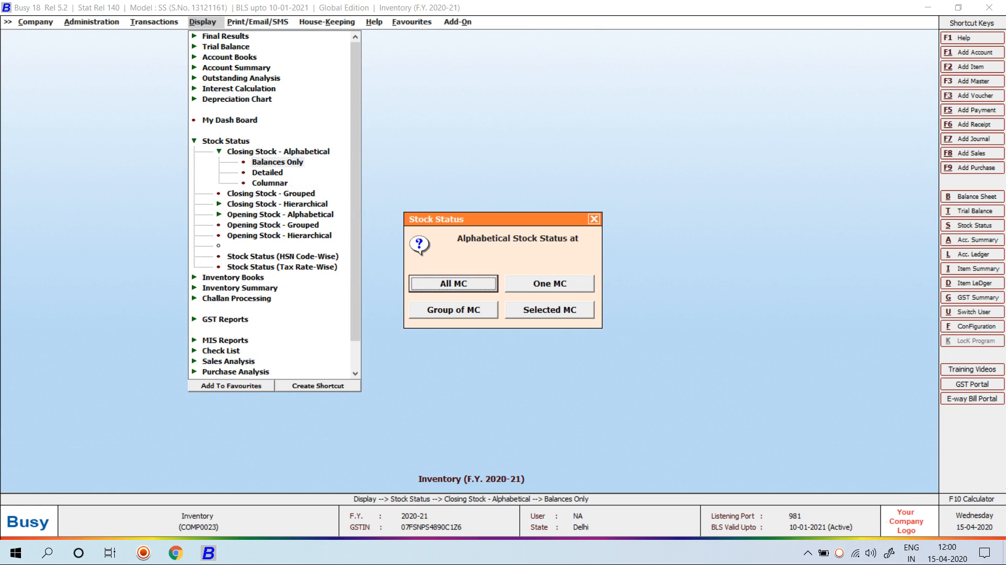
View MOUSE stock across all material centres with values: 100 Pcs at 120.00, 12,000.00
key(Return)
key(Tab)
key(Tab)
key(Return)
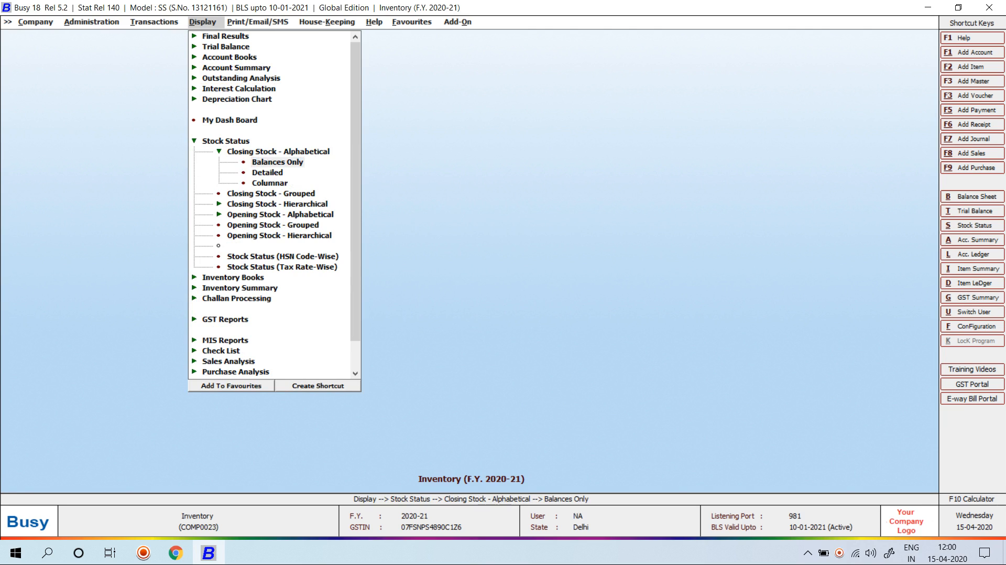
text(MOUSE)
key(Return)
key(Return)
key(Return)
key(Return)
text(Y)
key(Return)
key(Return)
key(Return)
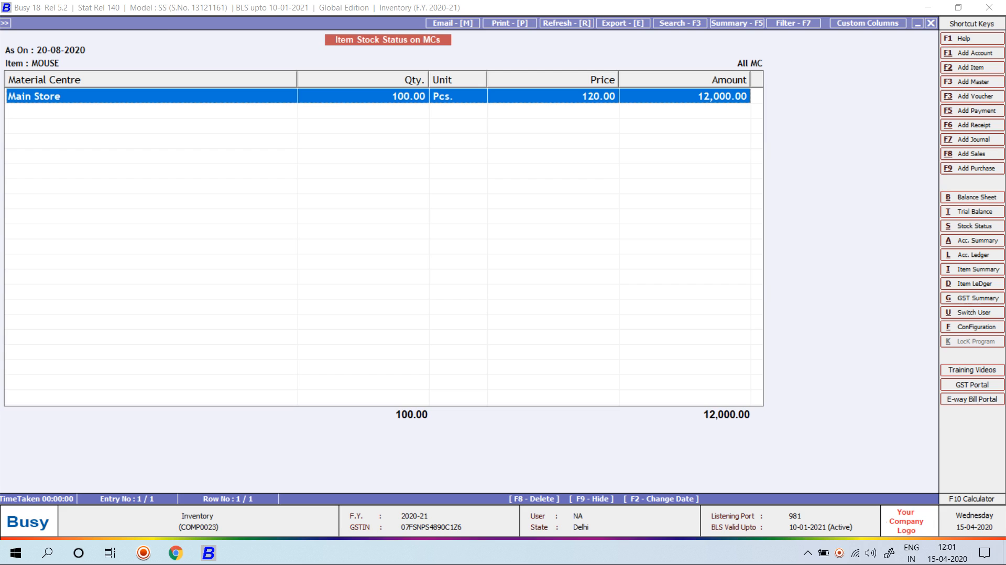
key(Escape)
key(Escape)
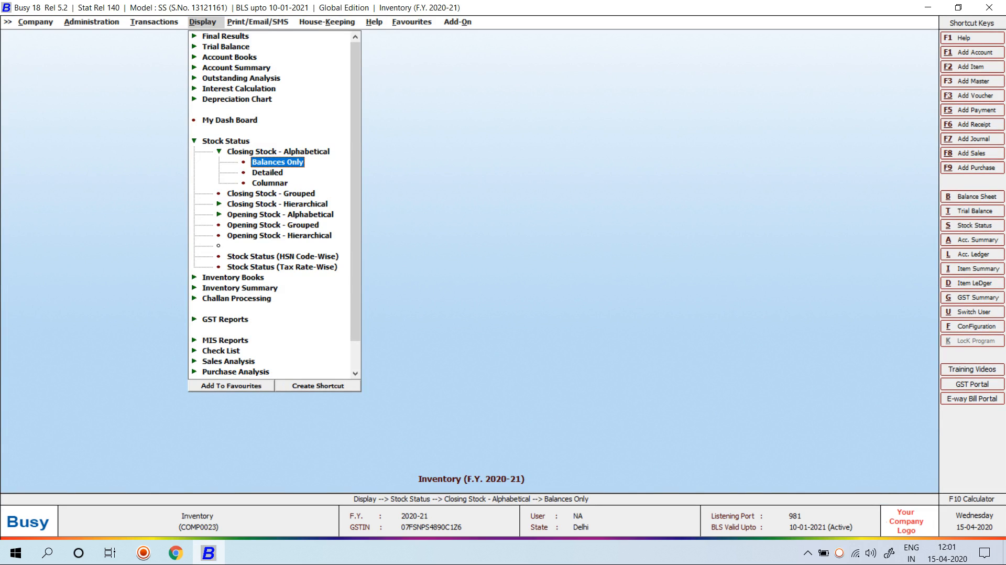
key(Left)
key(Left)
key(Right)
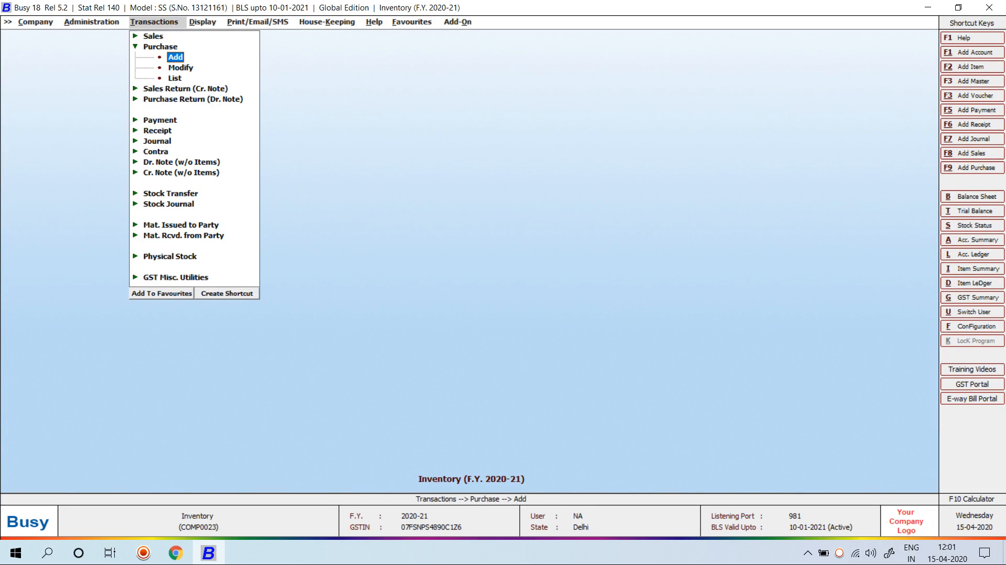
Start a new Main-series payment voucher dated 05-08-2020
key(Down)
key(Down)
key(Down)
key(Down)
key(Down)
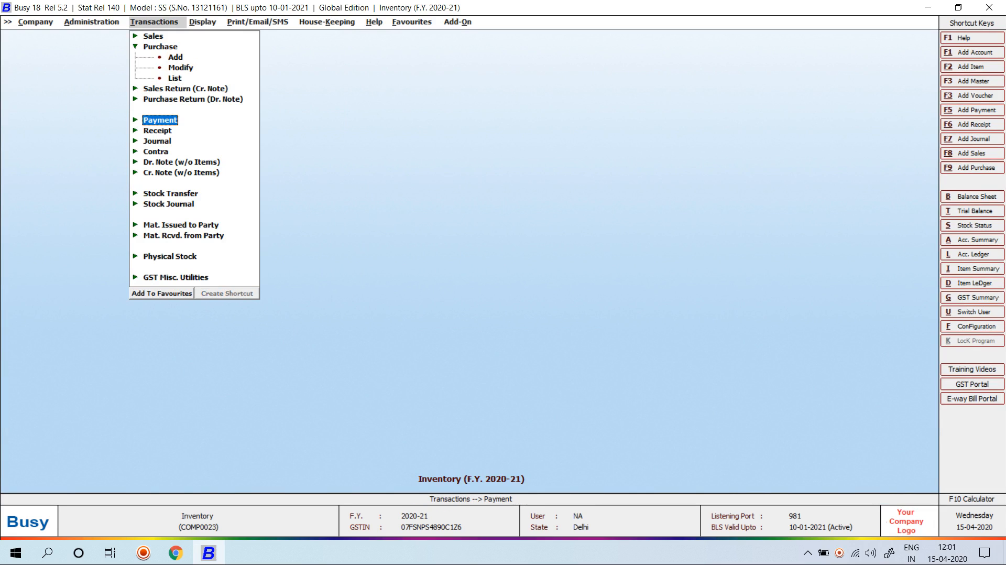
key(Return)
key(Return)
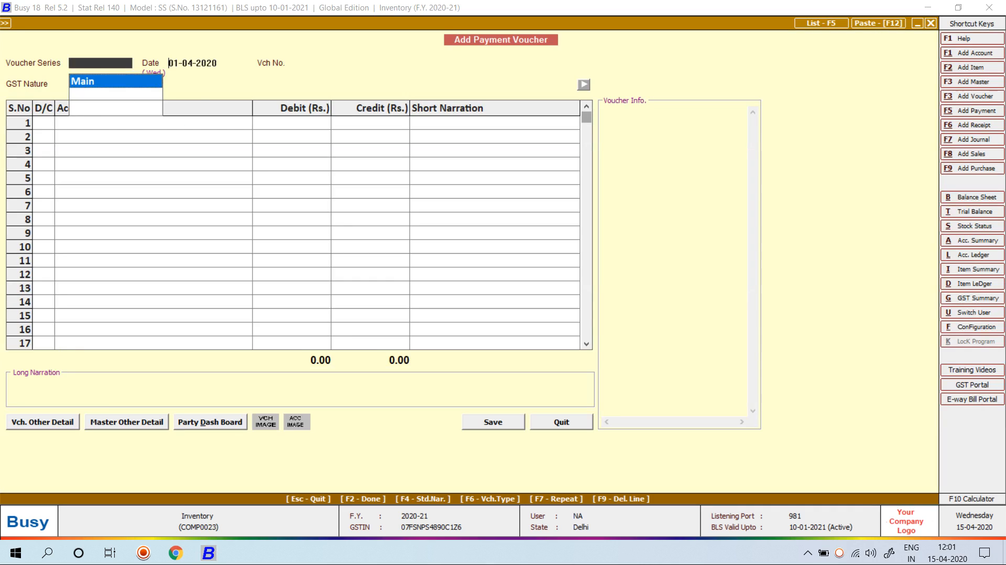
key(Return)
text(05-08-2020)
Debit Freight & Forwarding Charges 2,000 against Cash, save, and leave the voucher
key(Return)
key(Return)
text(fRN)
key(Return)
key(Left)
text(fR)
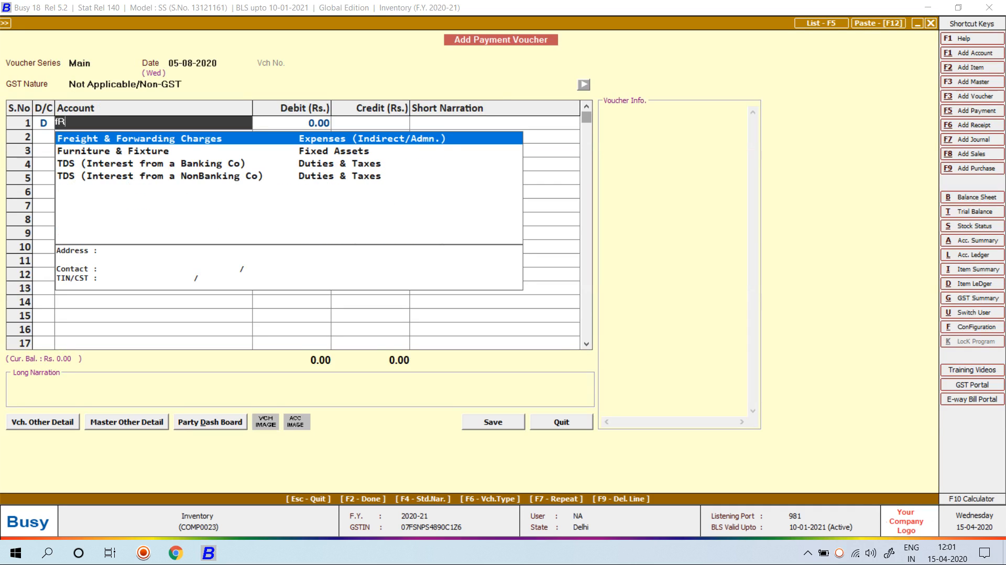
key(Return)
text(2000)
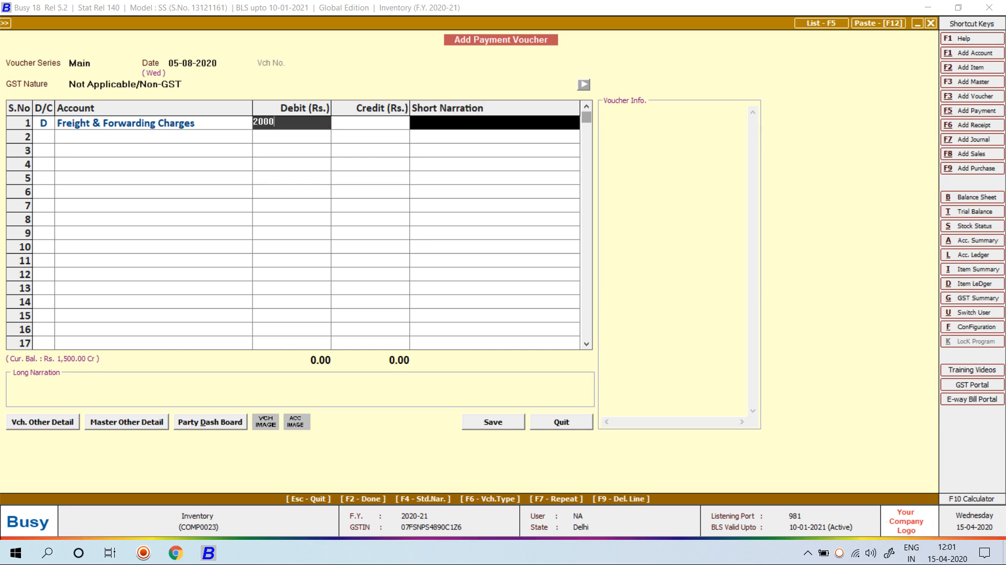
key(Return)
text(cas)
key(Return)
key(Return)
key(Return)
key(Return)
key(Return)
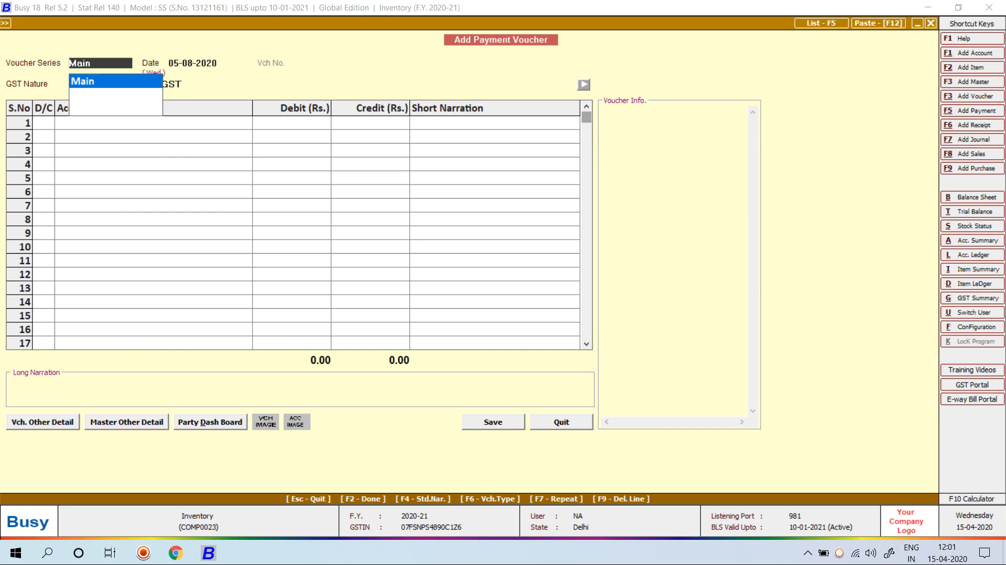
key(Escape)
In Features / Options > Inventory, tick Allocate Expense/Purc. to Items and save with Yes
key(Escape)
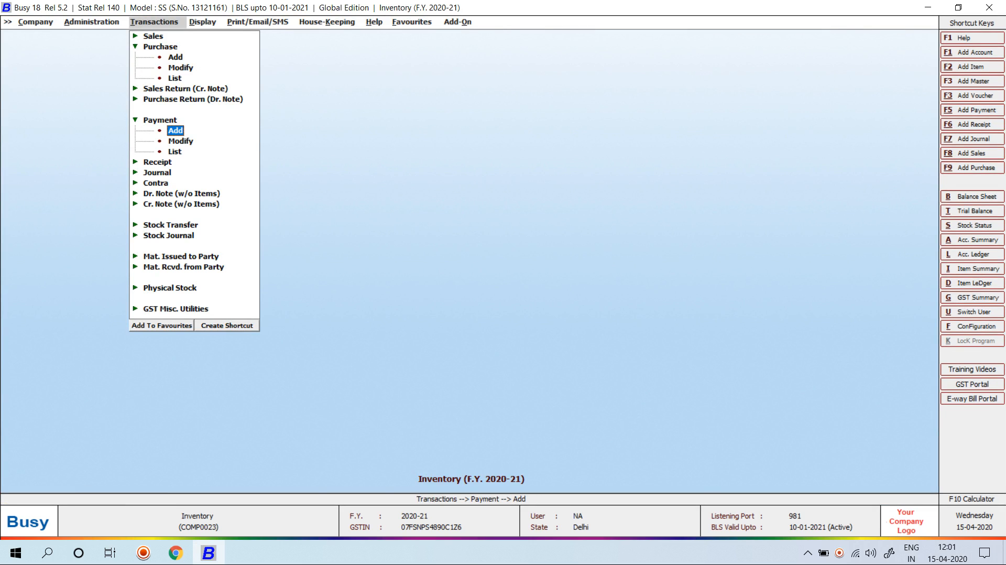
key(Escape)
key(Down)
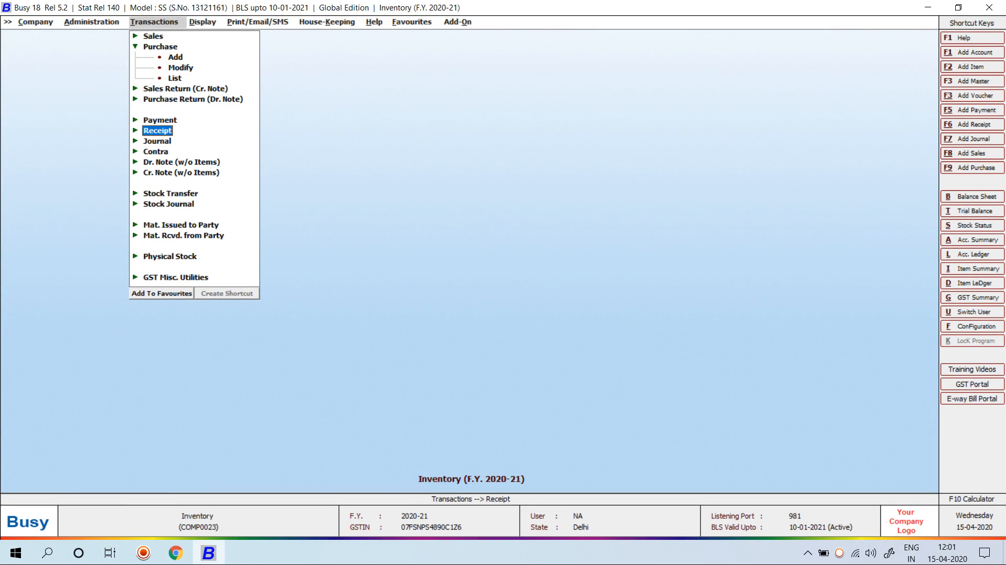
key(Left)
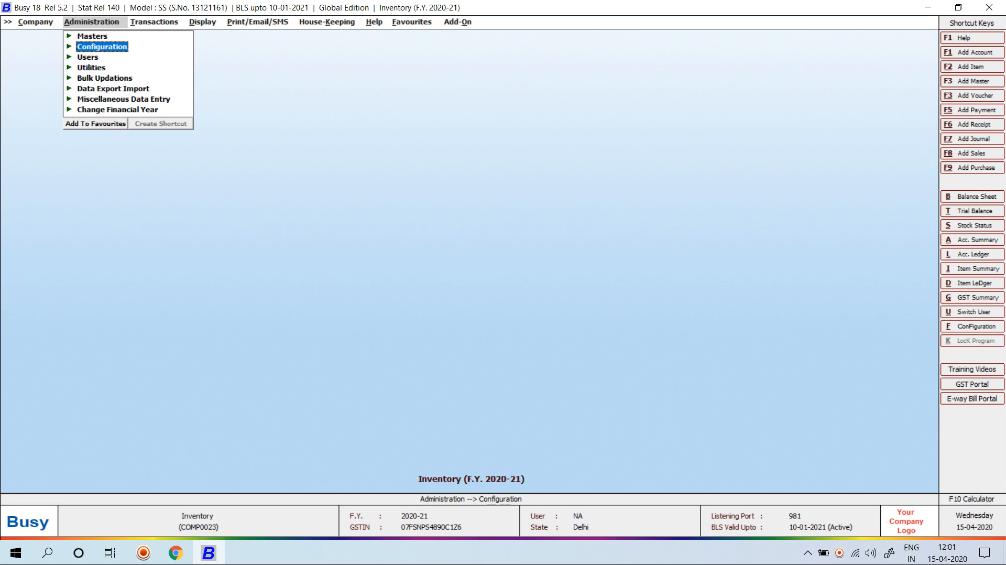
key(Return)
key(Down)
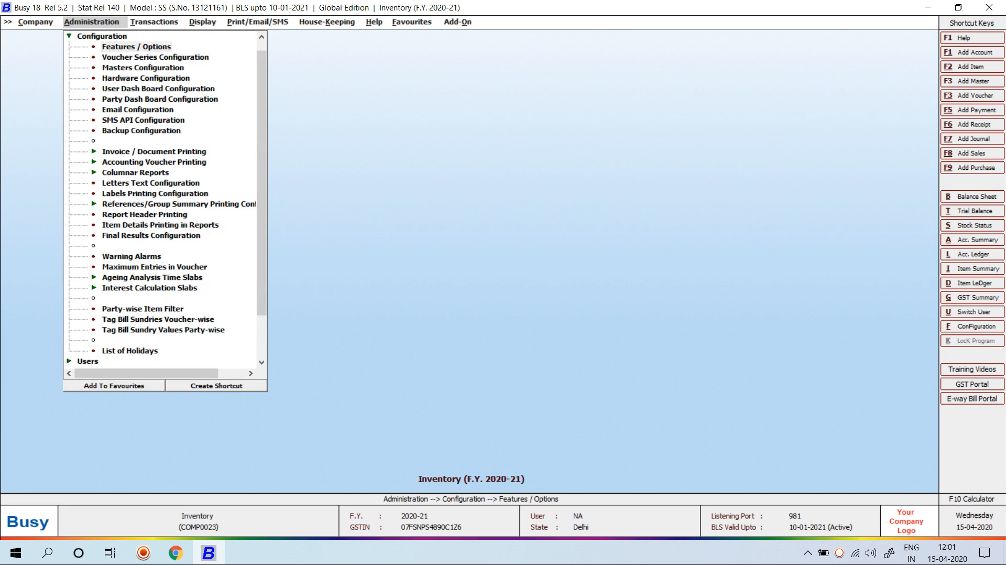
key(Return)
key(Down)
key(Down)
key(Down)
key(Down)
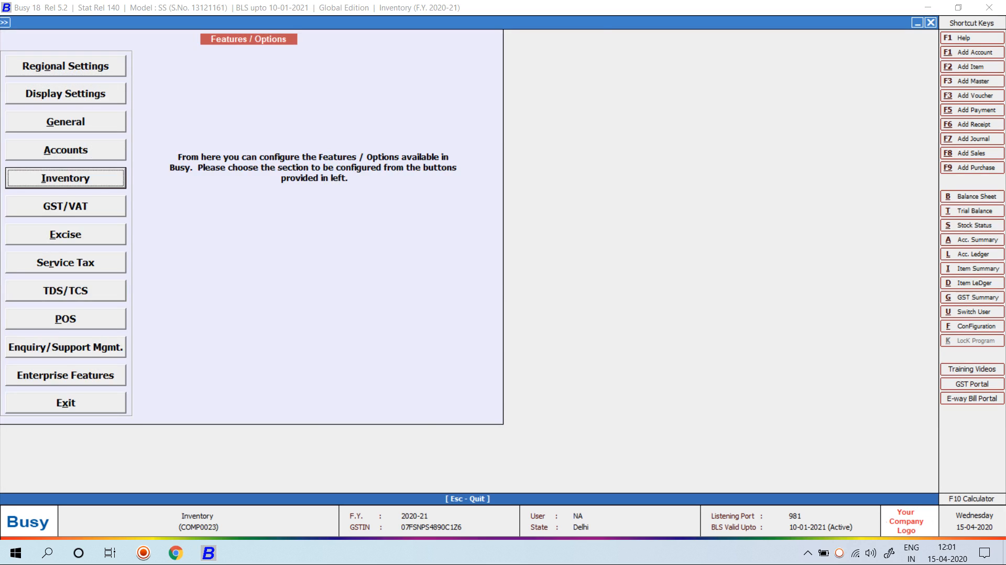
key(Return)
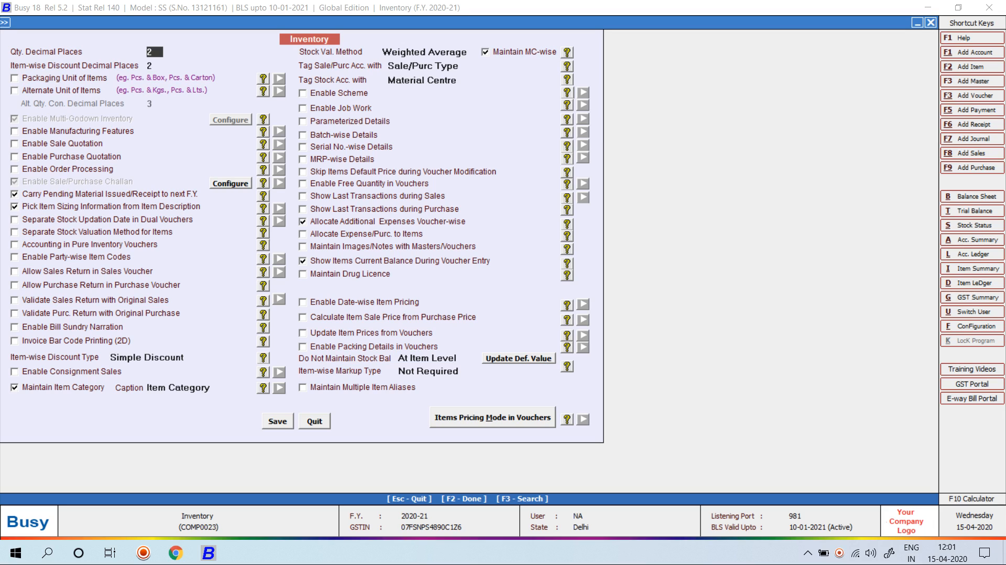
click(303, 234)
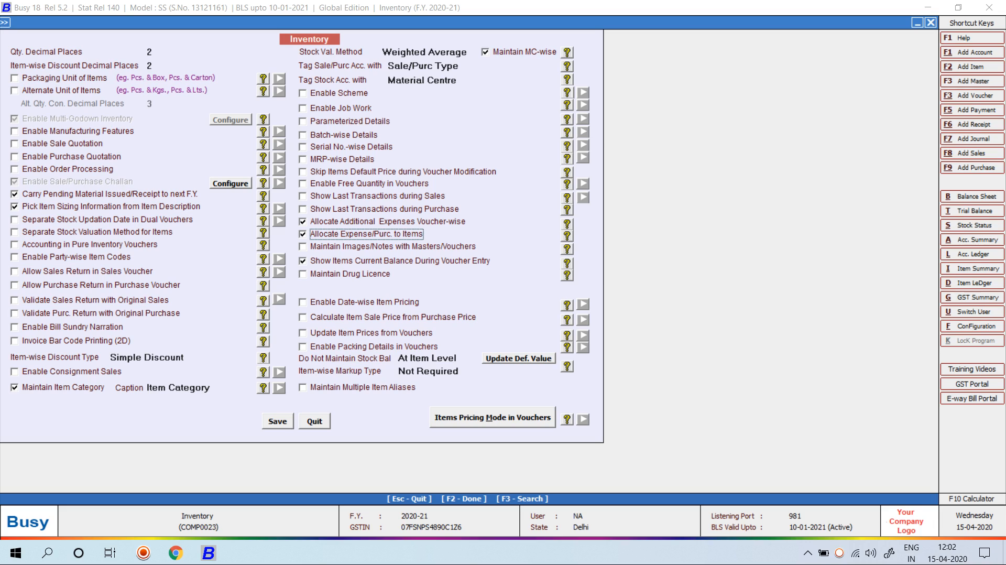
key(F2)
key(Return)
Close the settings and start a new Main-series payment voucher, accepting the date
key(Escape)
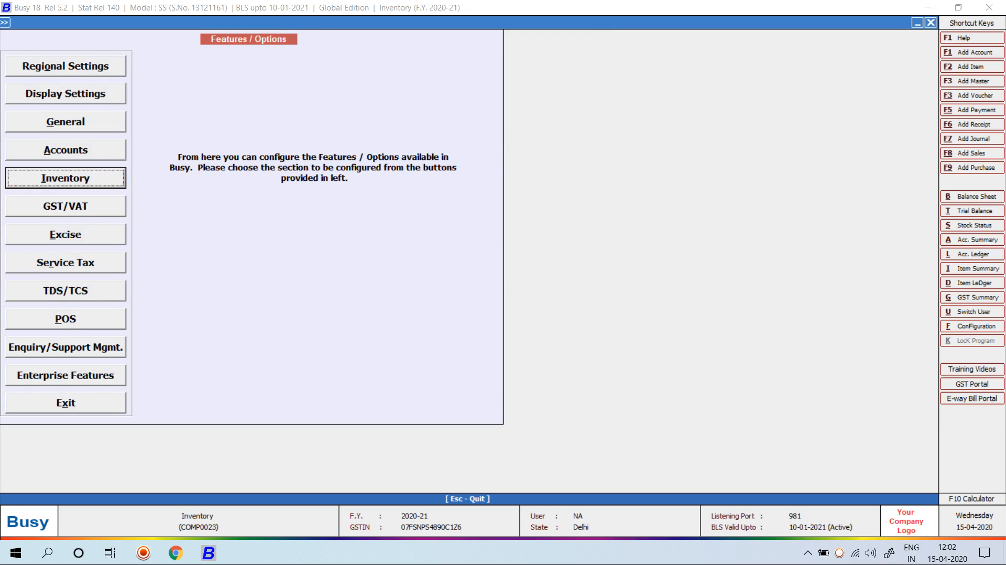
key(Escape)
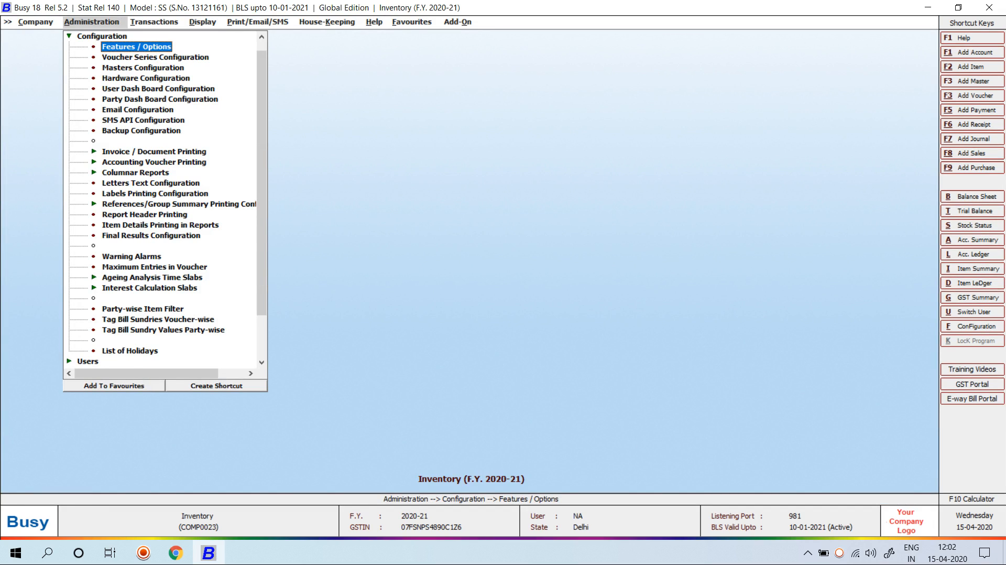
key(Right)
key(Down)
key(Down)
key(Down)
key(Down)
key(Down)
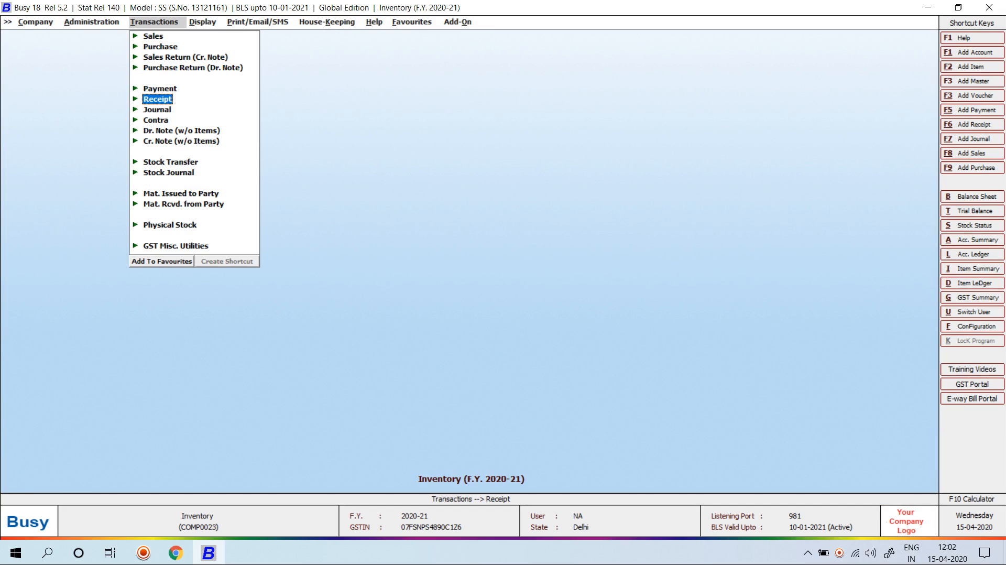
key(Up)
key(Return)
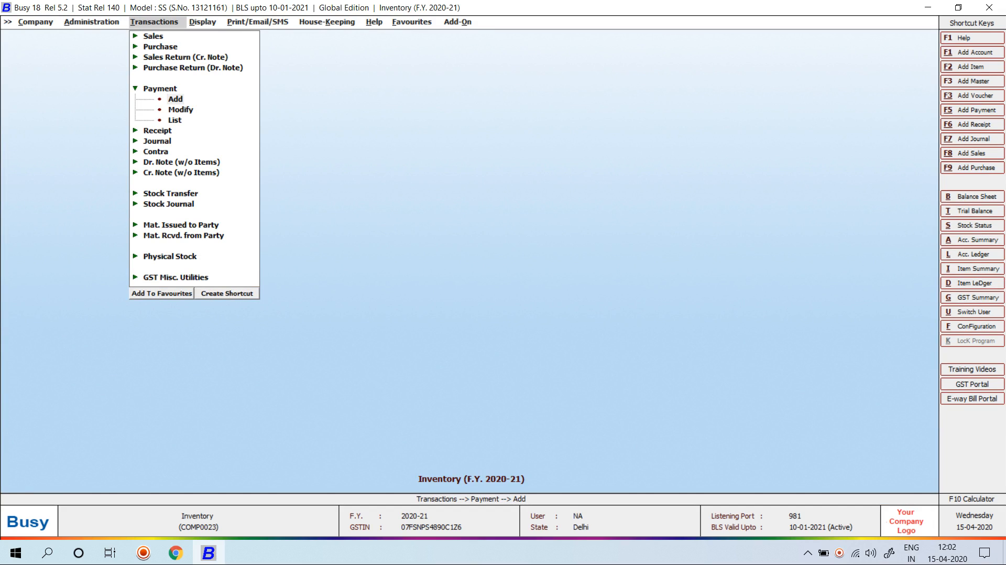
key(Return)
key(Return)
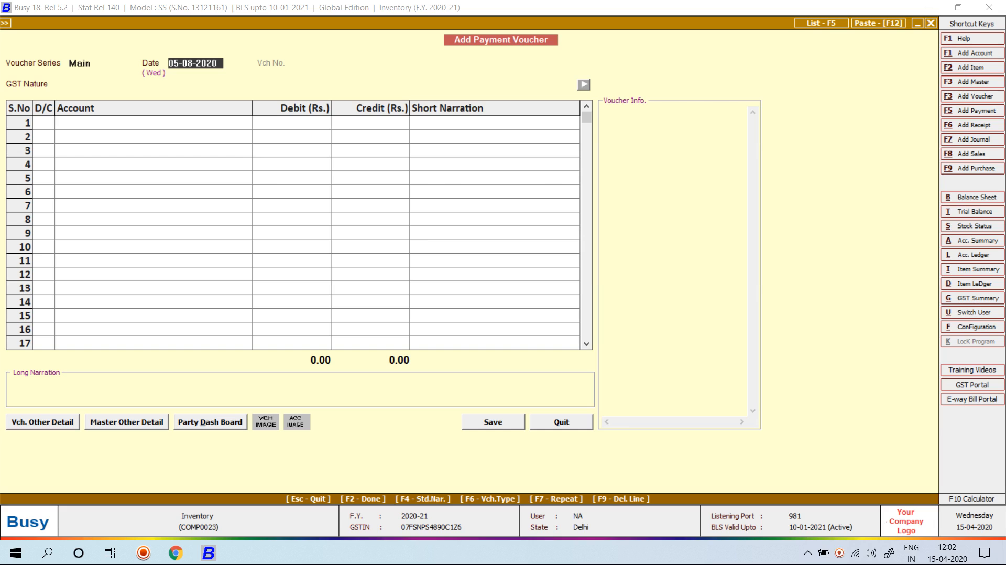
key(Return)
key(Return)
key(Return)
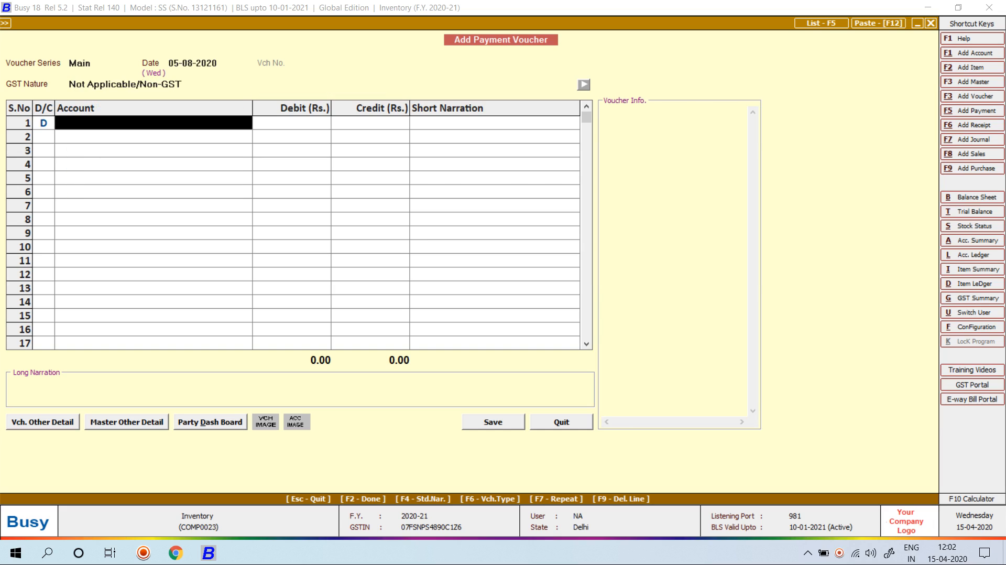
Create account JOB WORK CHARGE under Expenses (Direct/Mfg.) with Allocate Amount to Items set to Y
key(alt+F1)
text(JO)
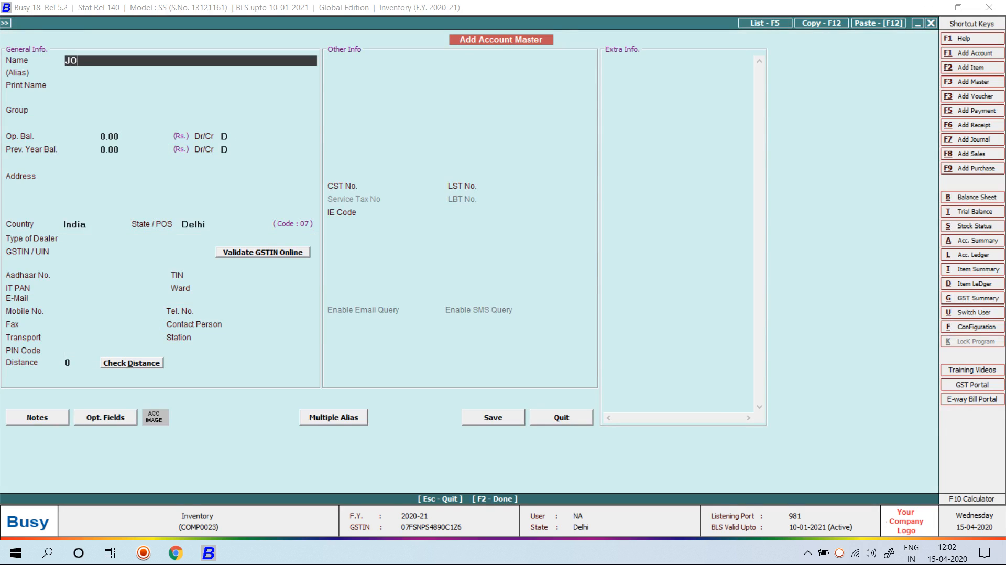
text(B WORK CHARGE)
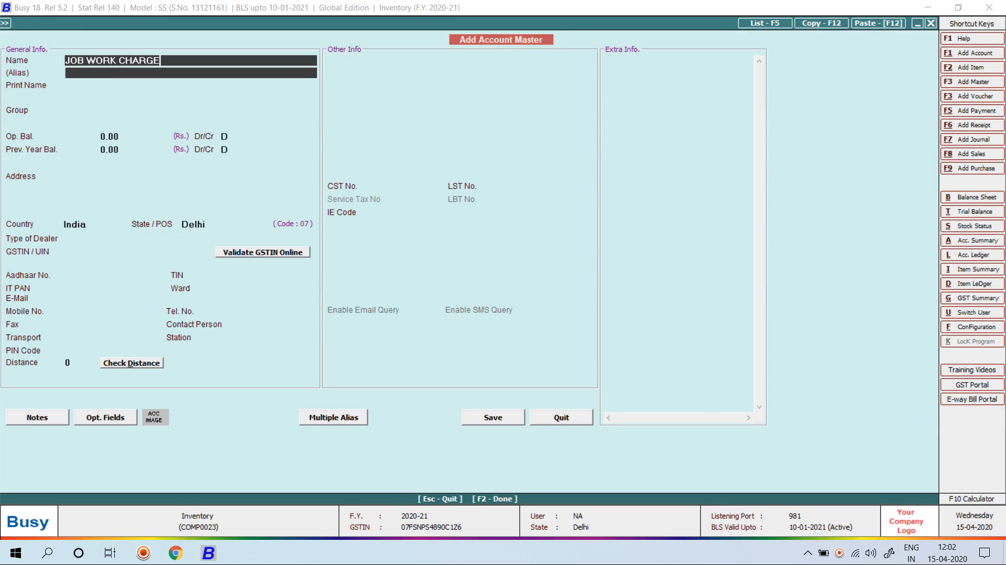
key(Return)
key(Return)
text(EX)
key(Return)
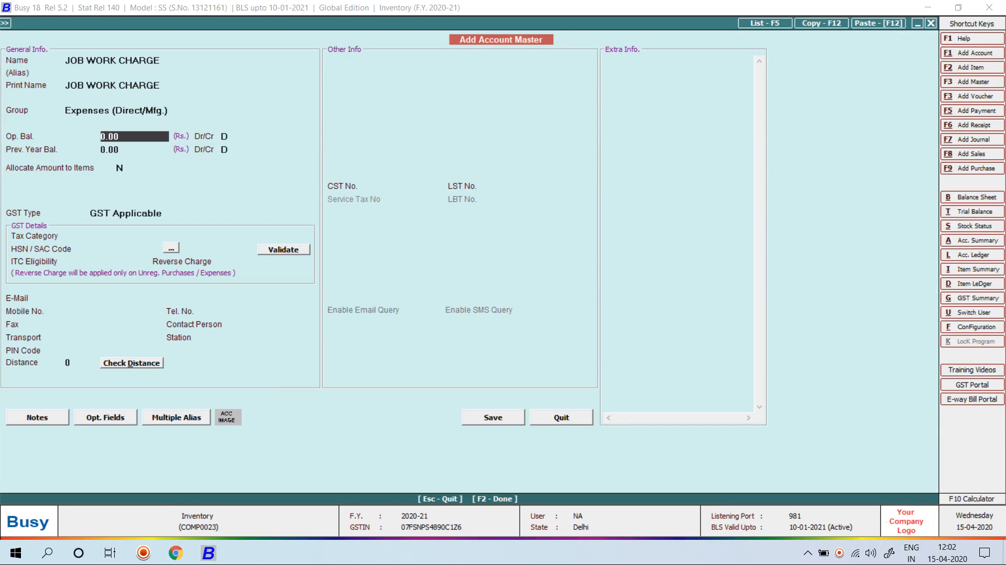
key(Return)
key(Return)
key(Return)
key(Return)
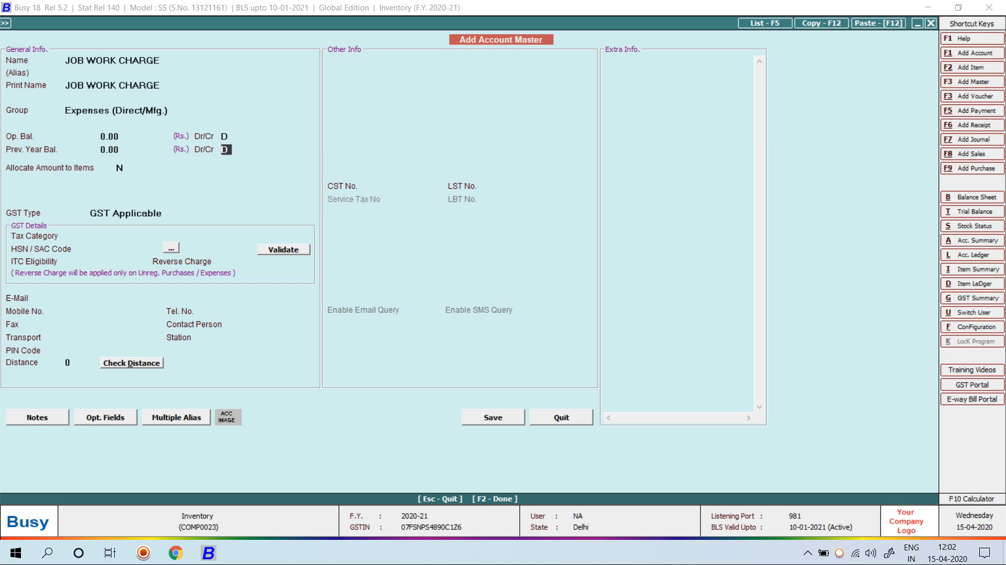
key(y)
key(F2)
key(Return)
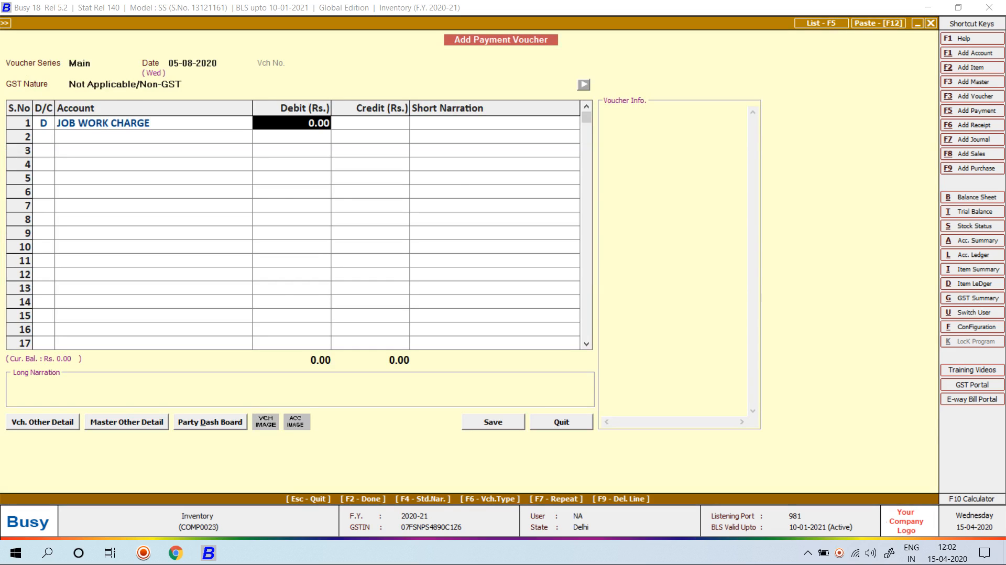
Work out 100*120 with the F10 calculator to enter a 12,000 job work debit
key(F10)
text(100)
key(Return)
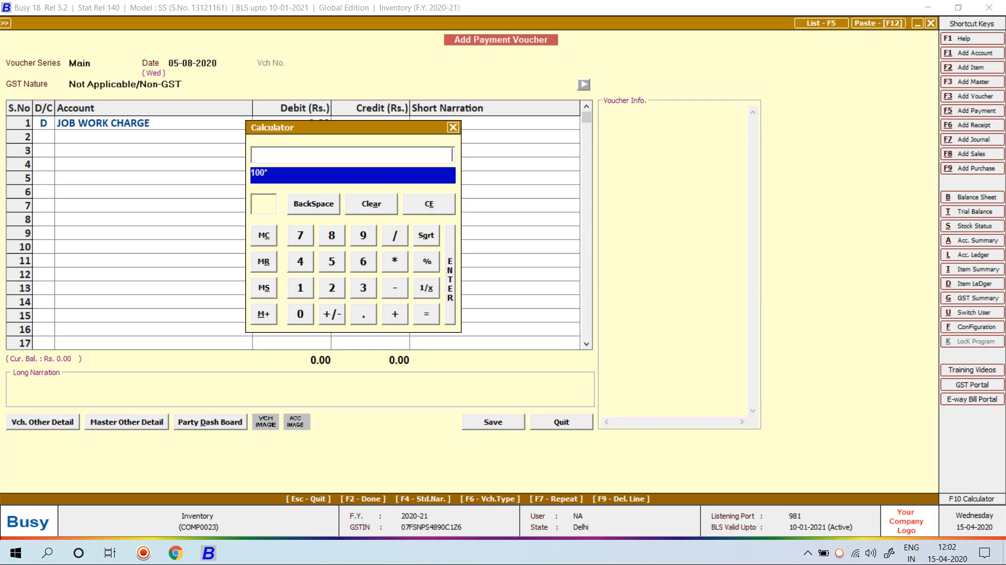
text(*120)
key(Return)
key(Return)
key(Return)
key(Return)
key(Return)
key(Return)
key(Return)
key(Return)
key(Return)
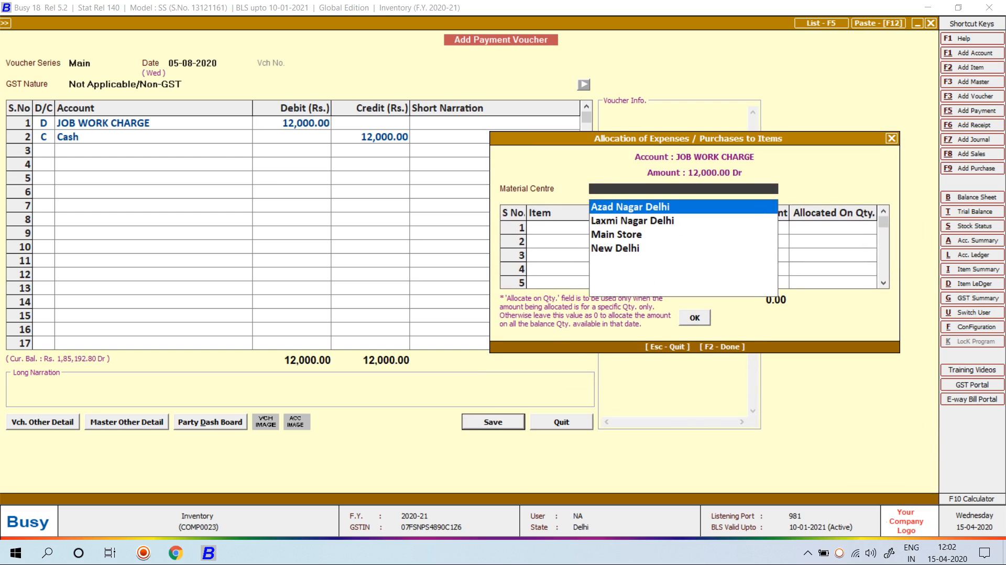
Allocate the charge to MOUSE at Main Store with quantity 100 and save the voucher
key(Down)
key(Down)
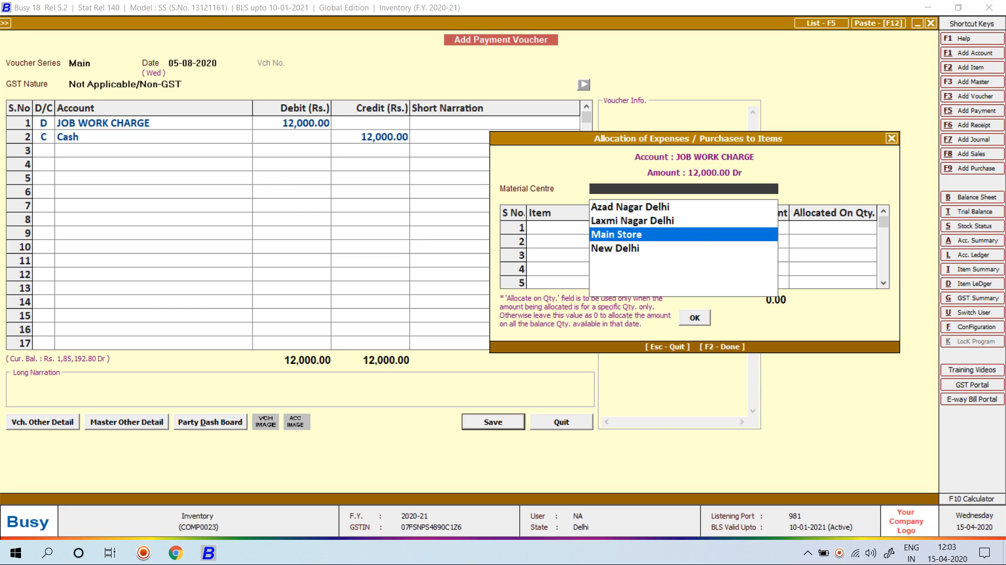
key(Return)
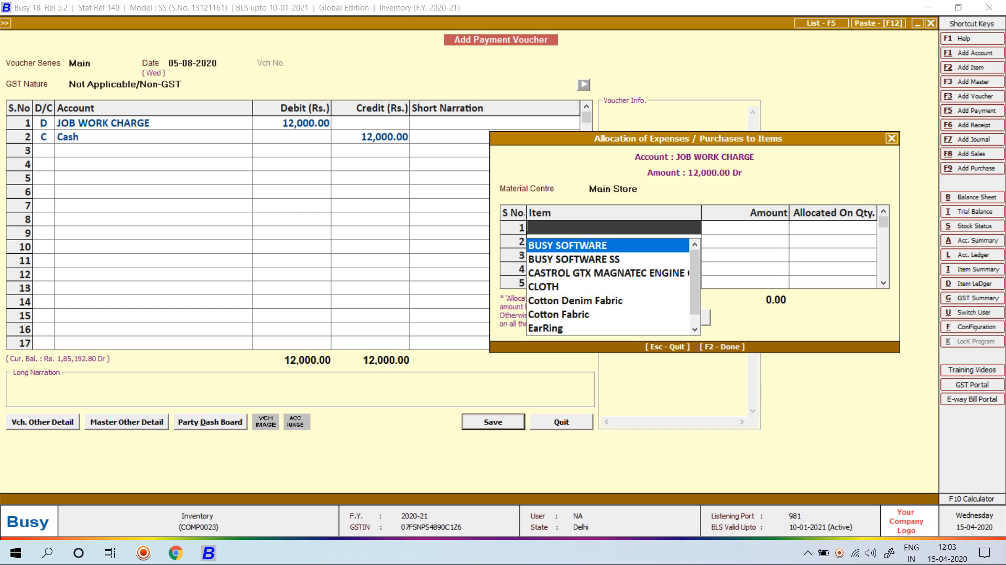
text(MOUS)
key(Return)
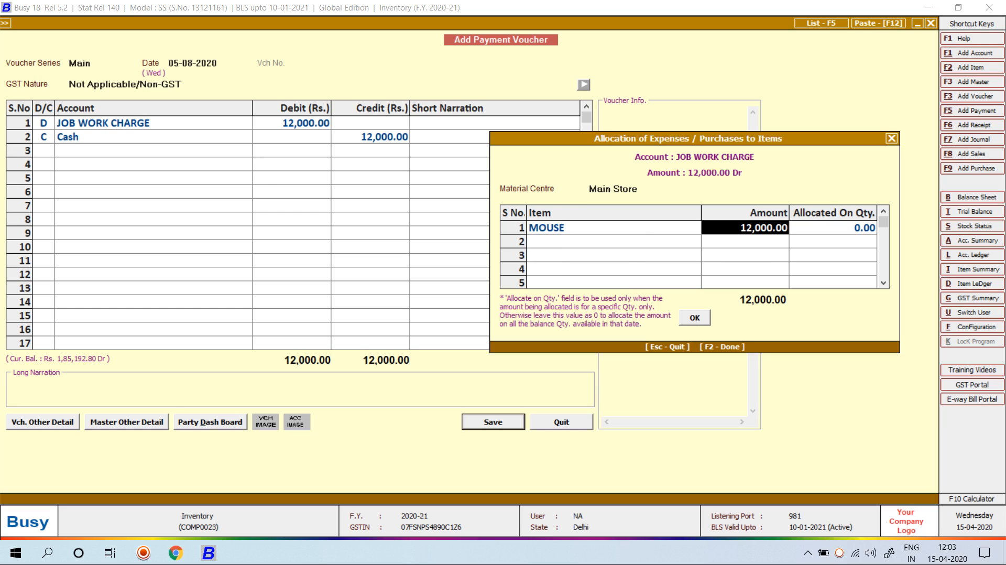
key(Return)
text(100)
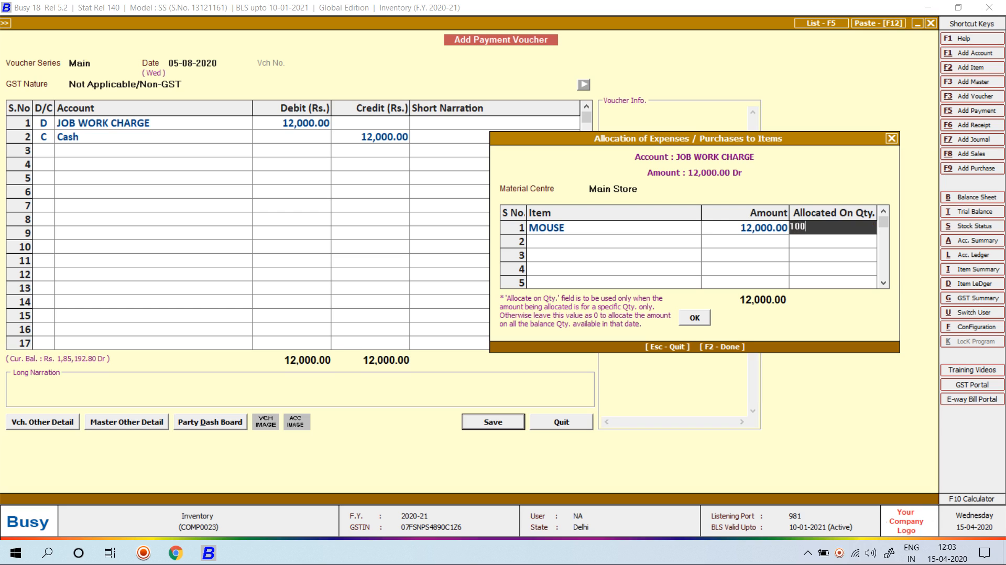
key(Return)
key(F2)
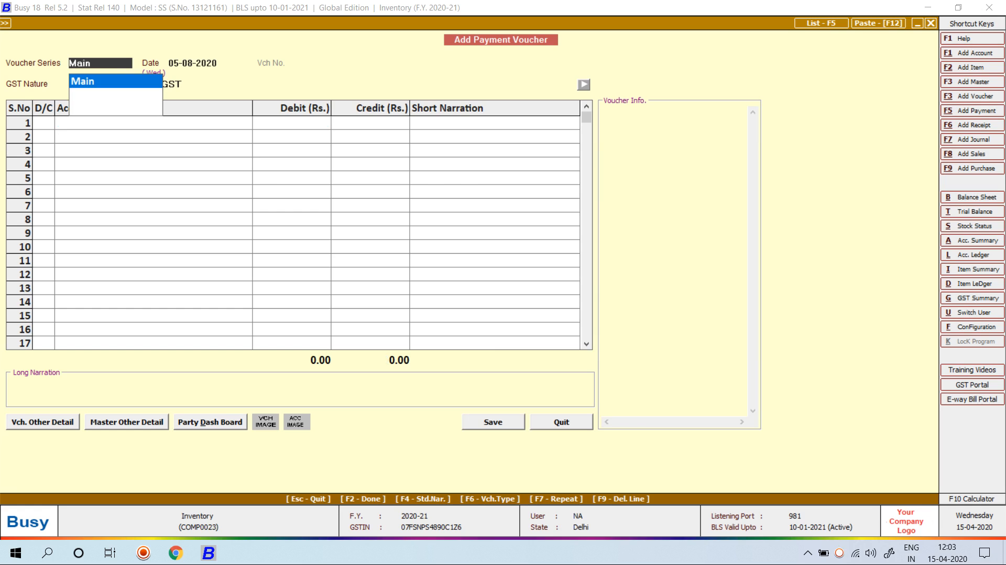
Close the blank voucher and open Stock Status > Closing Stock - Alphabetical > Balances Only
key(Escape)
key(Escape)
key(Right)
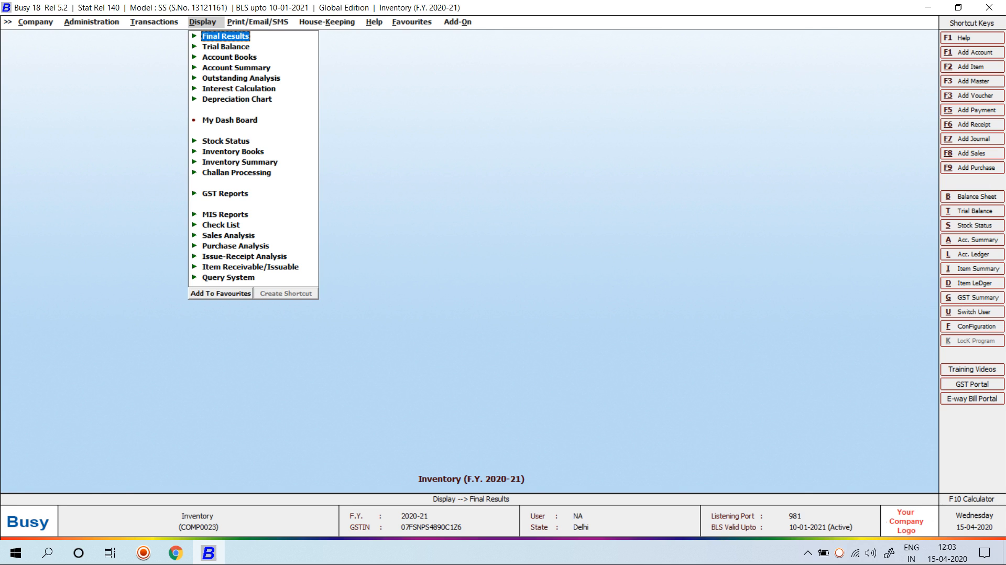
key(Down)
key(Down)
key(Down)
key(Down)
key(Down)
key(Down)
key(Down)
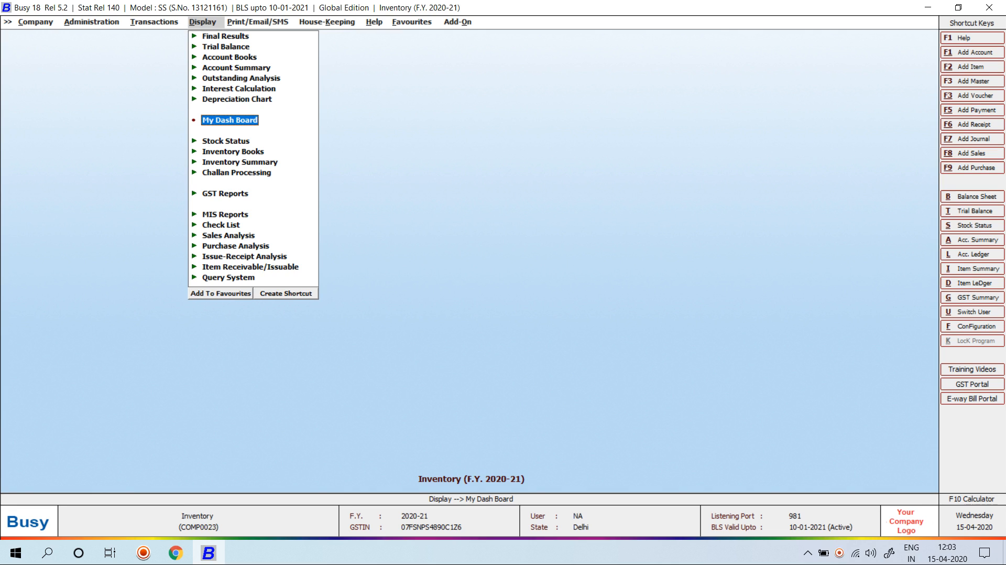
key(Down)
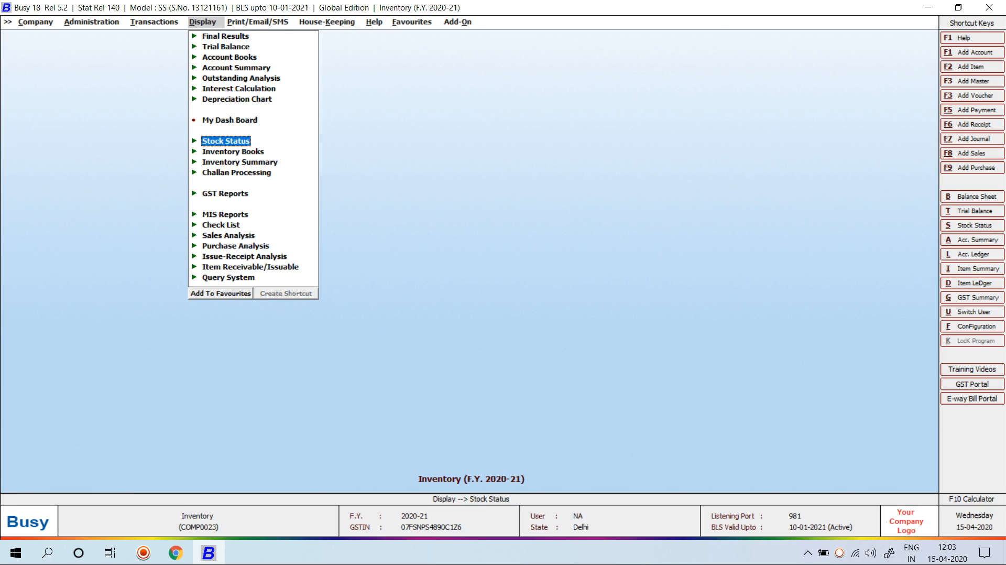
key(Return)
key(Return)
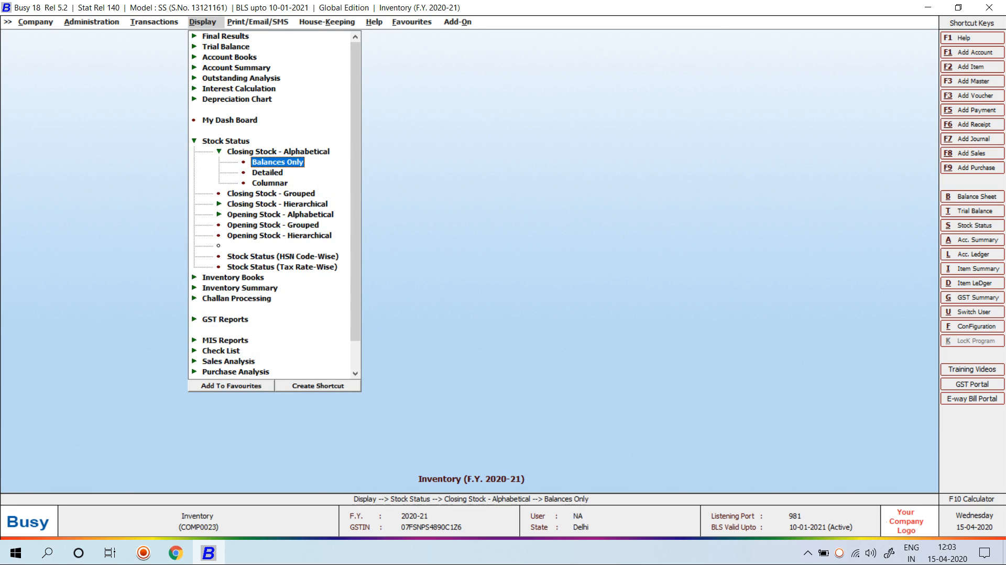
key(Return)
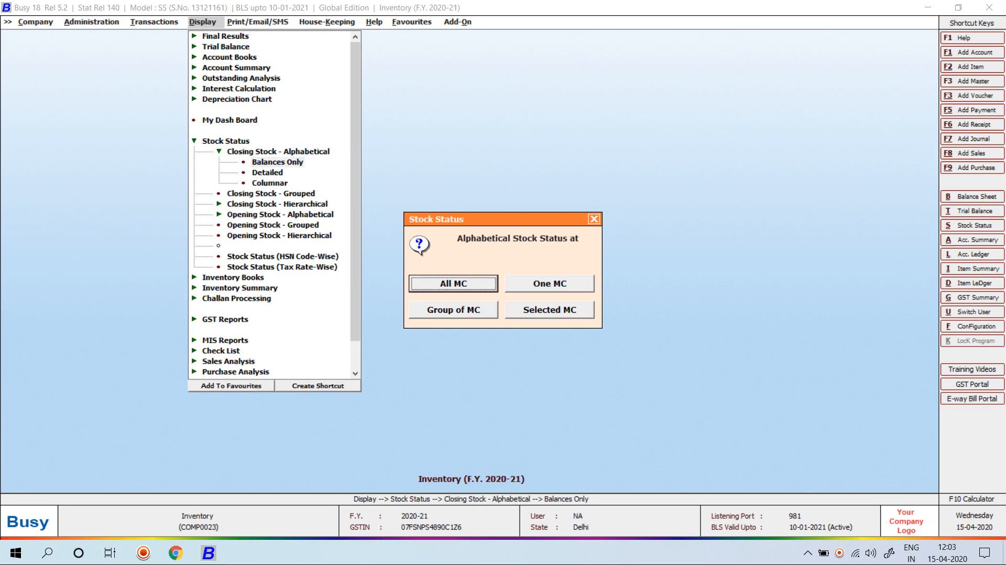
key(Return)
Generate the report for All MC and the single item MOUSE, showing 100 Pcs worth 24,000.00
key(Tab)
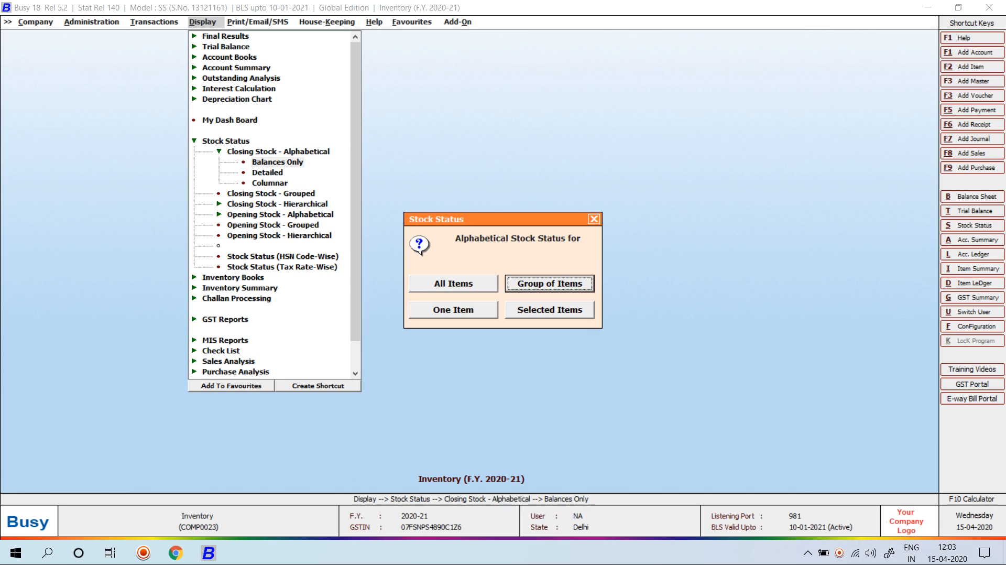
key(Tab)
key(Return)
text(MOUS)
key(Return)
key(F2)
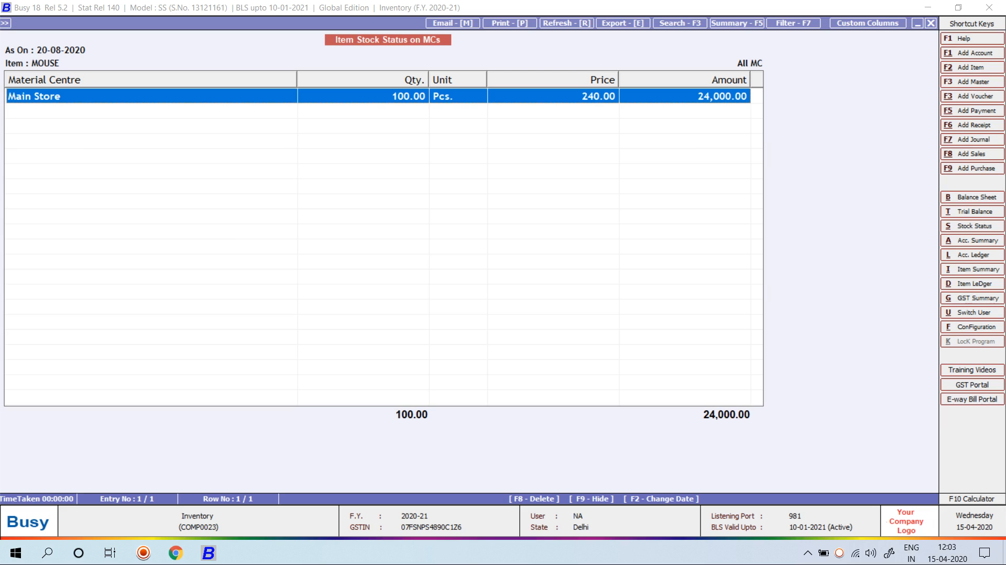
Close the MOUSE stock report and return to the main Inventory menu
key(Escape)
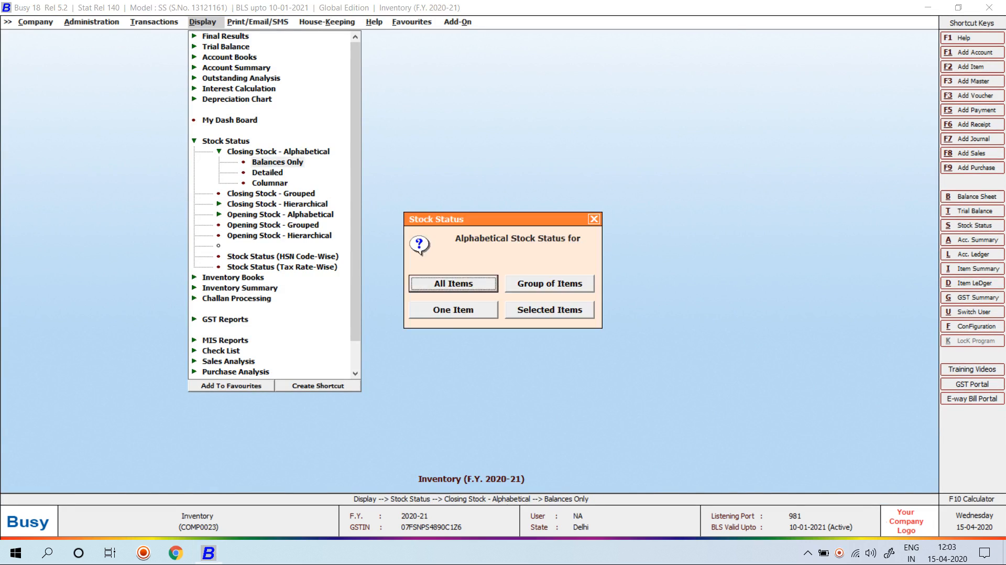
key(Escape)
key(Escape)
key(Escape)
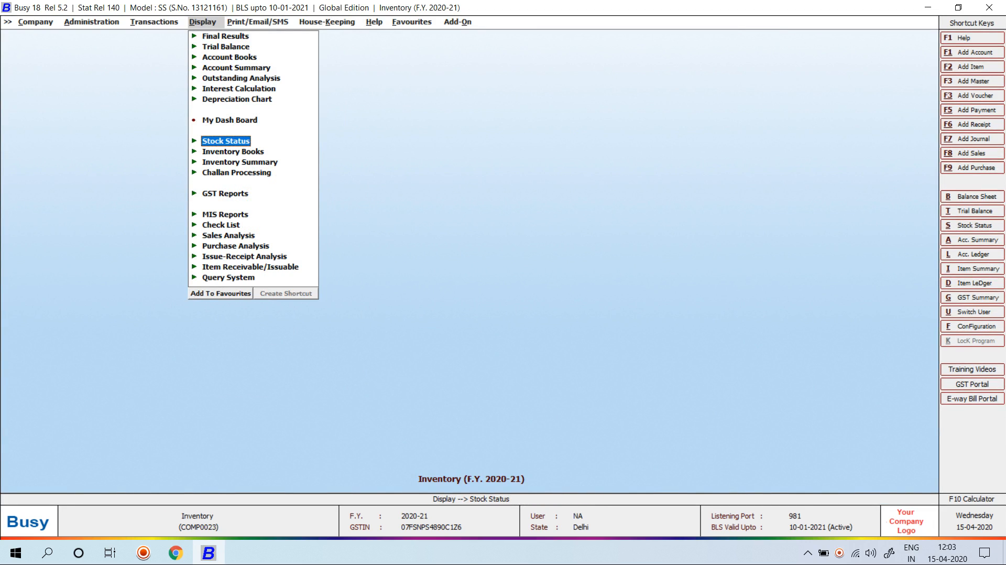
key(Escape)
key(Left)
key(Left)
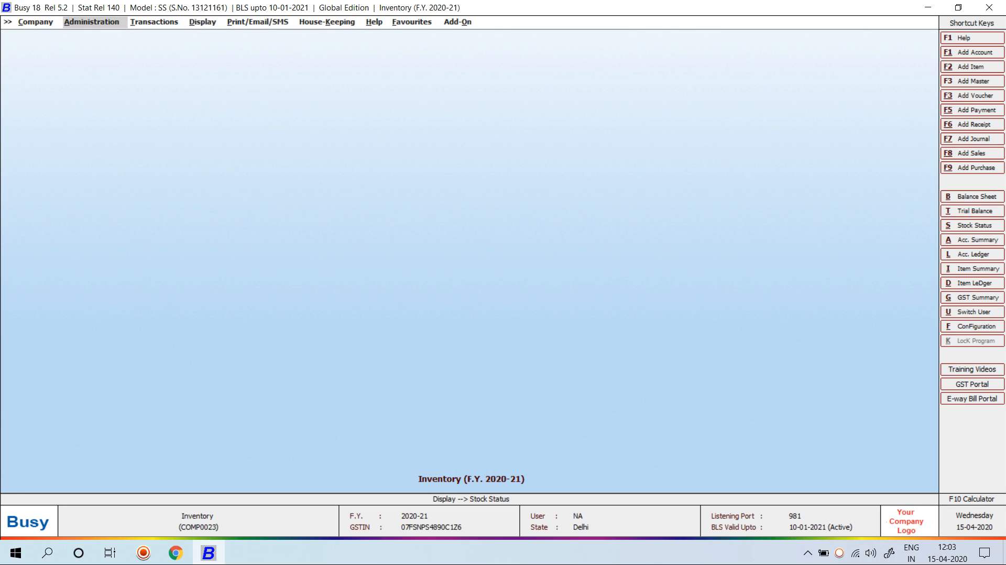
key(Return)
key(Return)
key(Down)
key(Down)
key(Down)
key(Down)
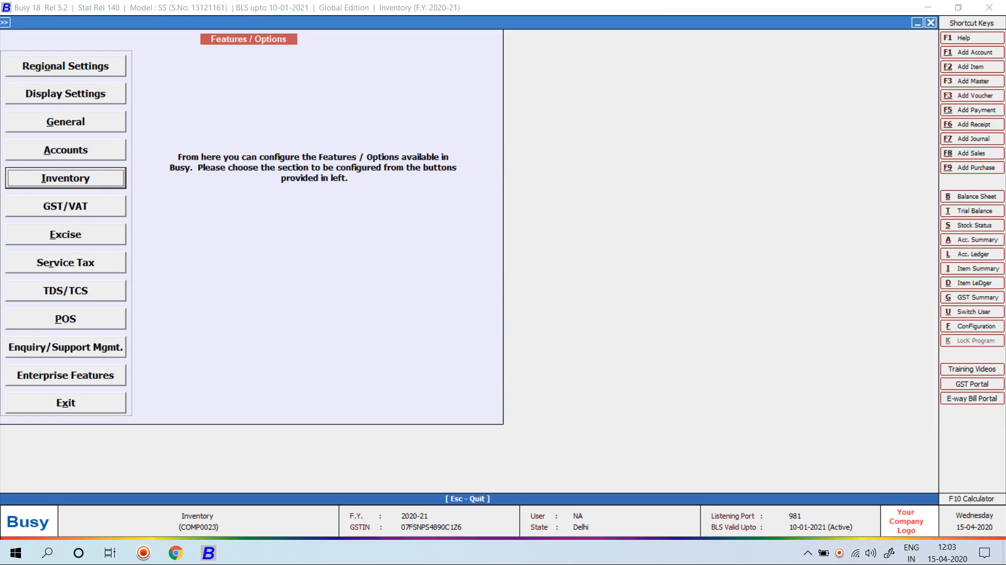
key(Return)
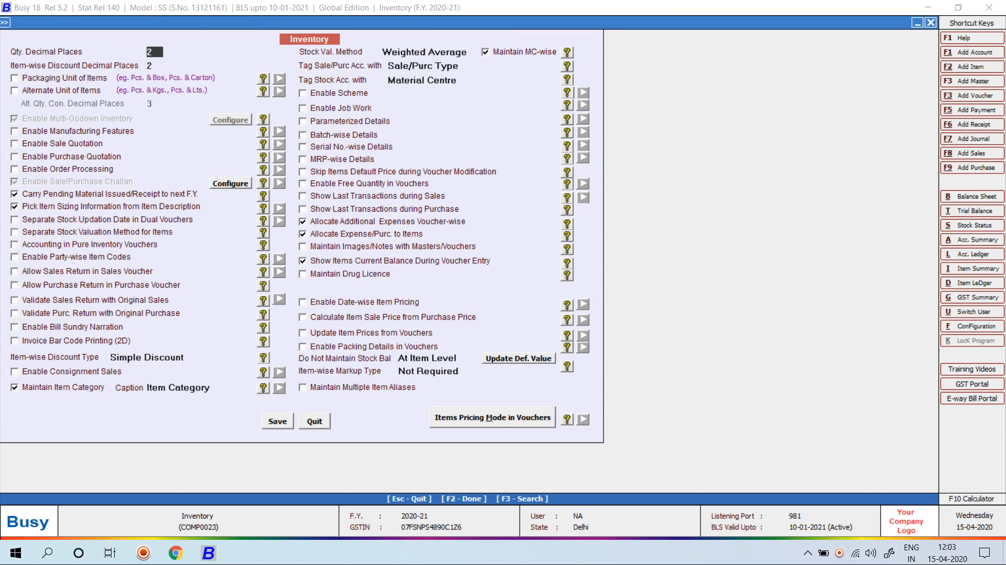
key(Escape)
key(Escape)
key(Escape)
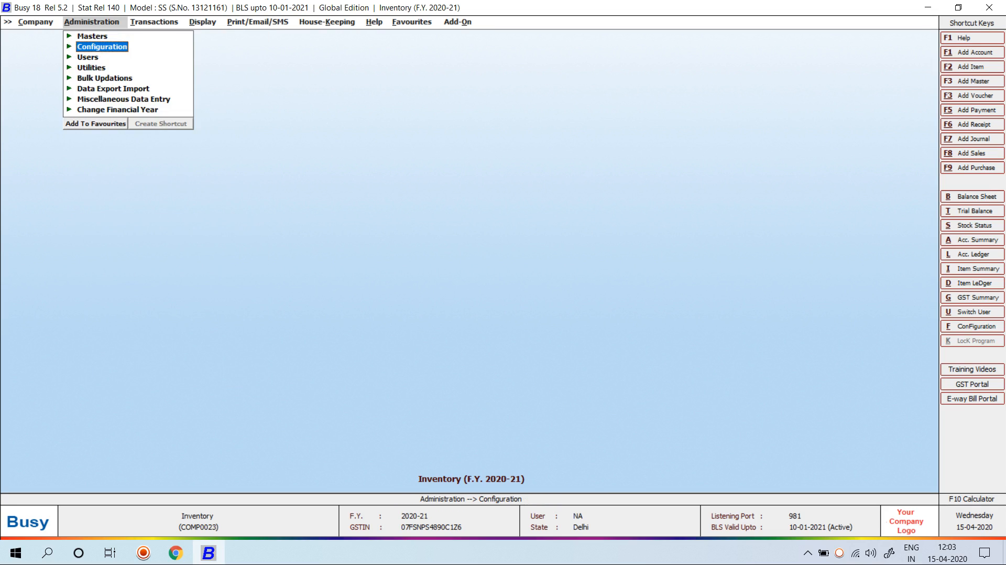
key(Escape)
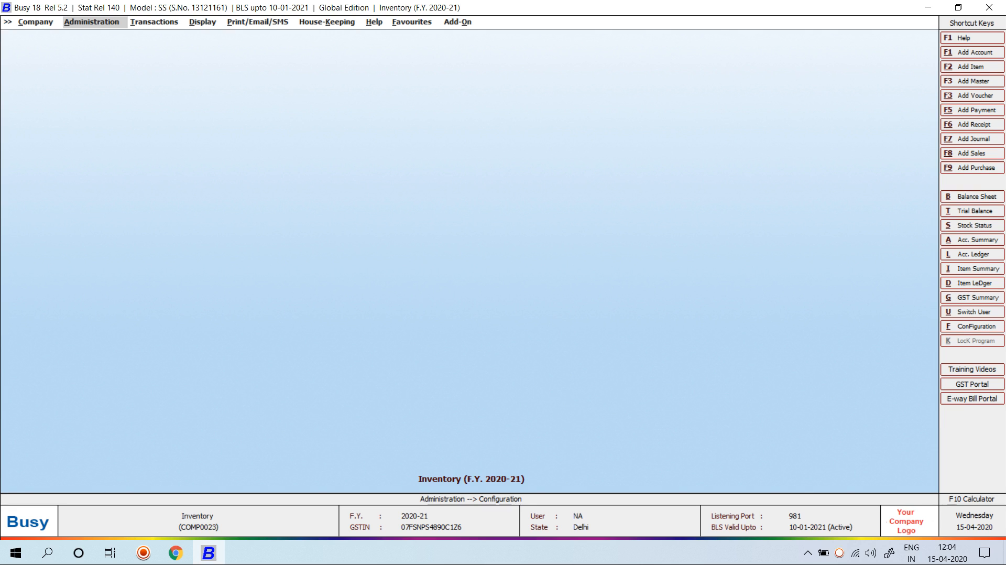
Search Google in Chrome for 'MOUSE IMAGE'
click(175, 553)
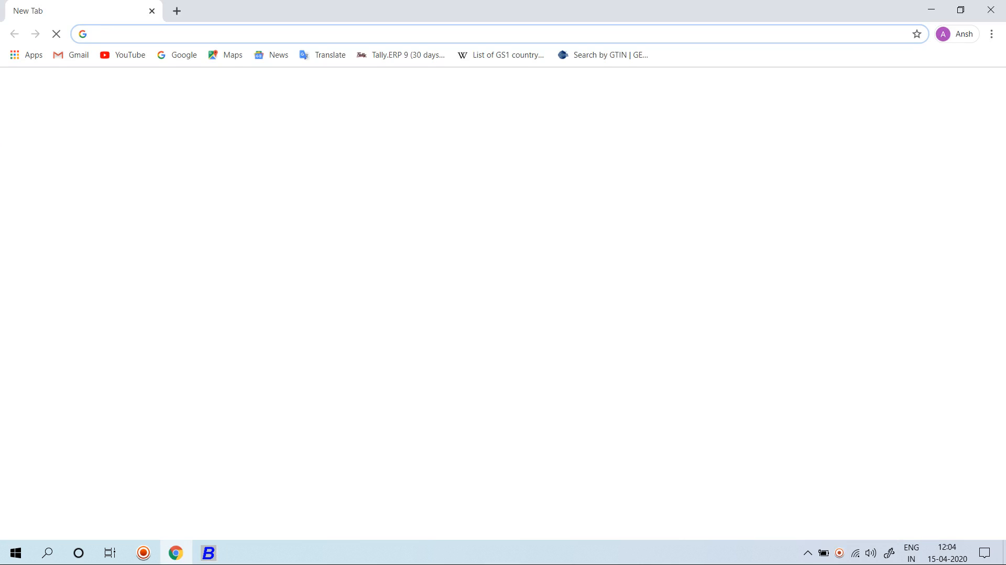
text(MOUS)
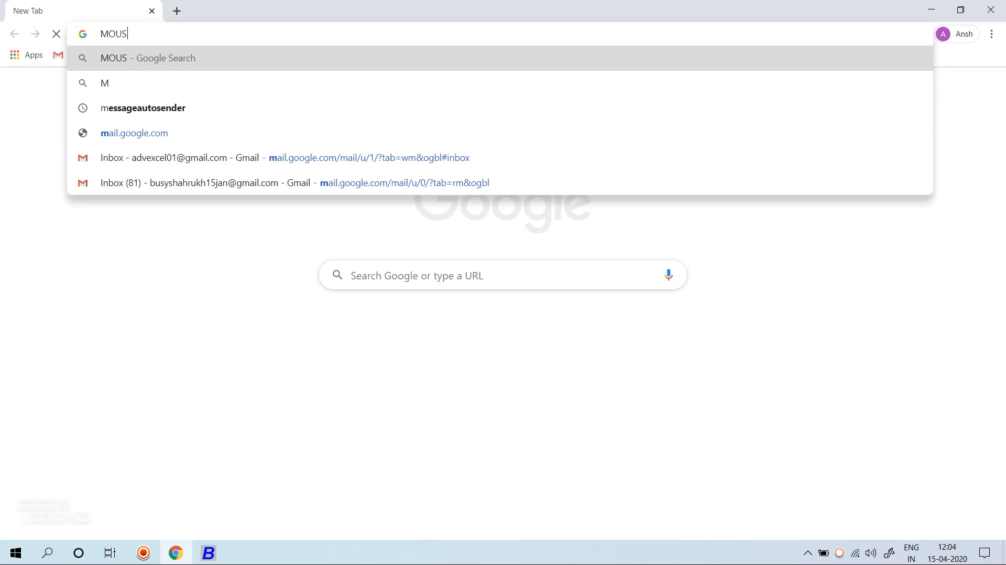
text(E IMAGE)
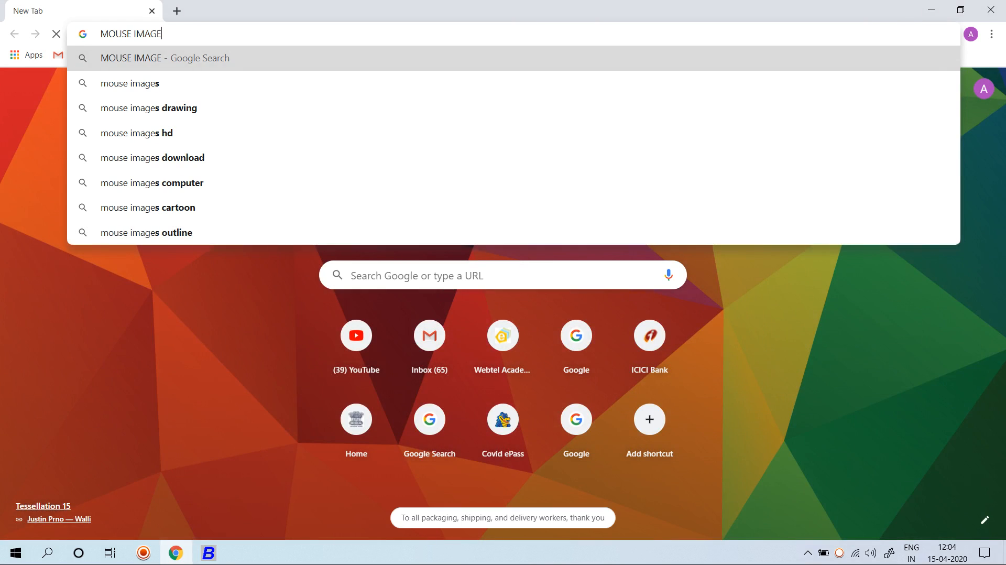
key(Return)
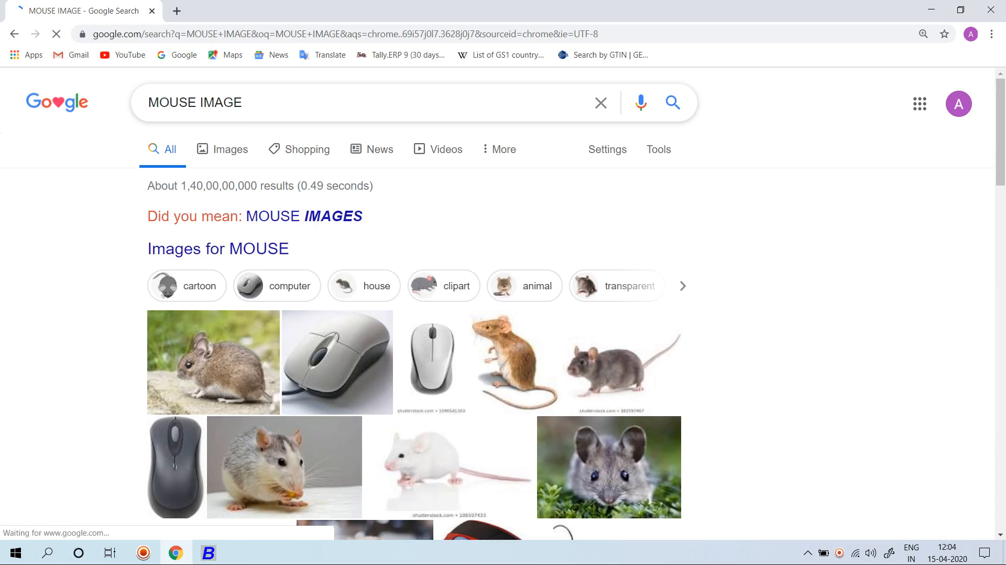
Search for mouse cartoon images and show only image results
click(198, 102)
text(CARTOO)
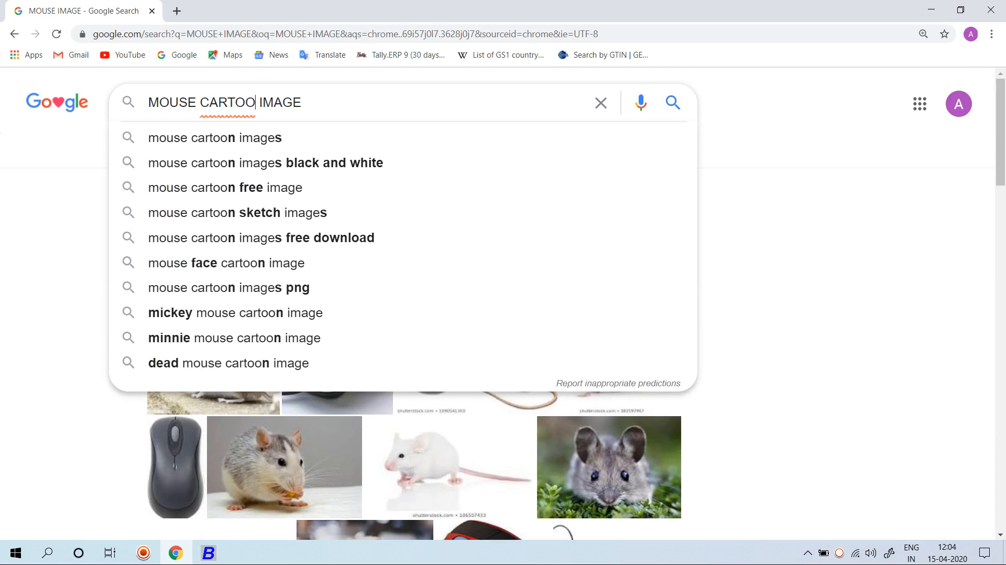
key(Down)
key(Return)
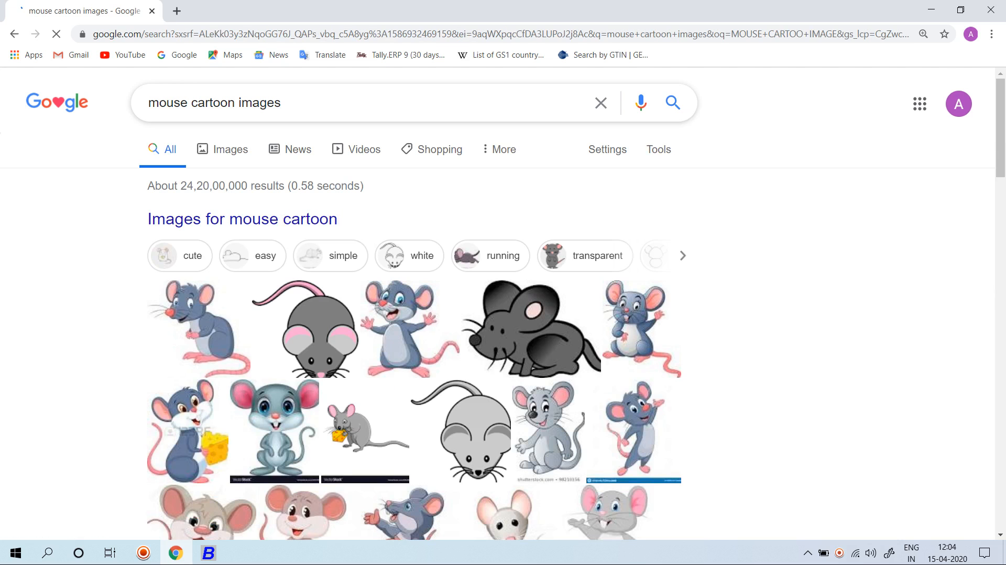
click(366, 430)
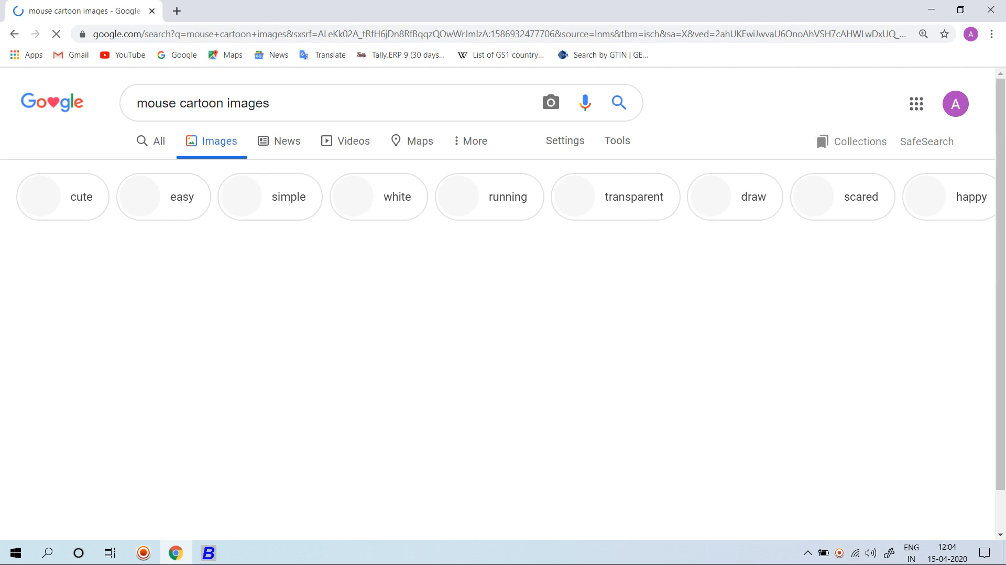
scroll(504, 299, down, 14)
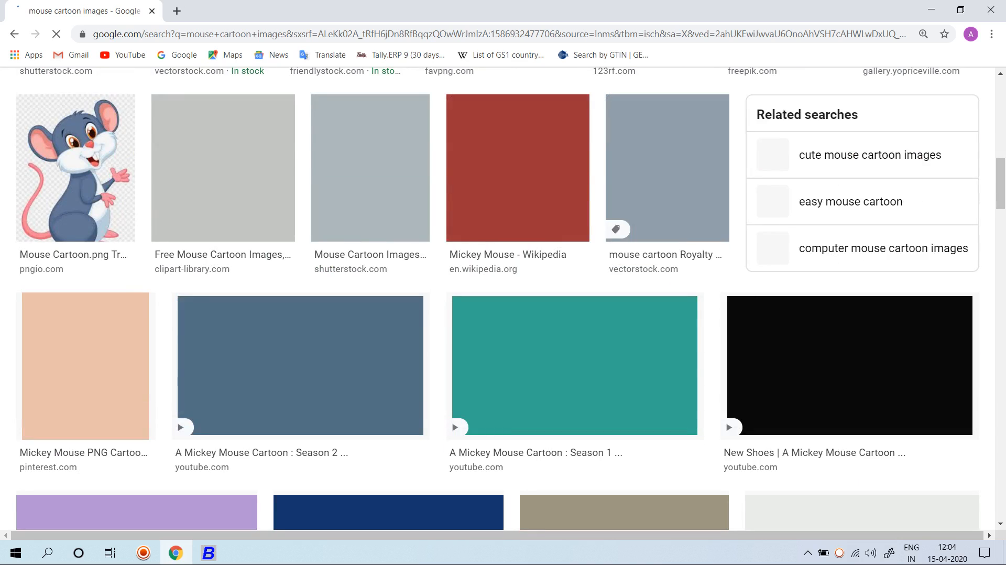
scroll(503, 298, up, 14)
Drop 'cartoon' to search 'mouse images' and preview the Lenovo N100 mouse picture
click(223, 103)
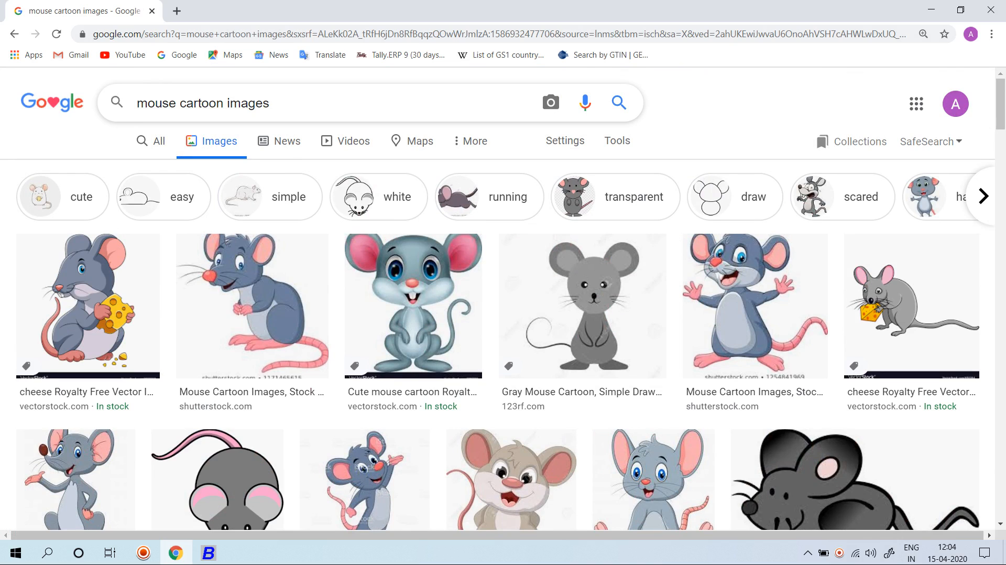
key(BackSpace)
key(BackSpace)
key(BackSpace)
key(BackSpace)
key(BackSpace)
key(BackSpace)
key(BackSpace)
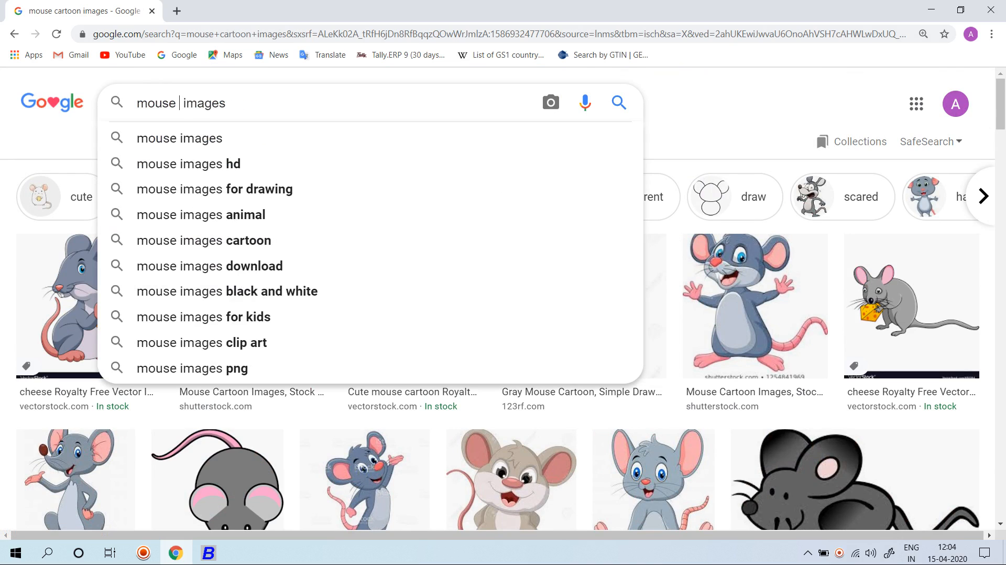
key(Return)
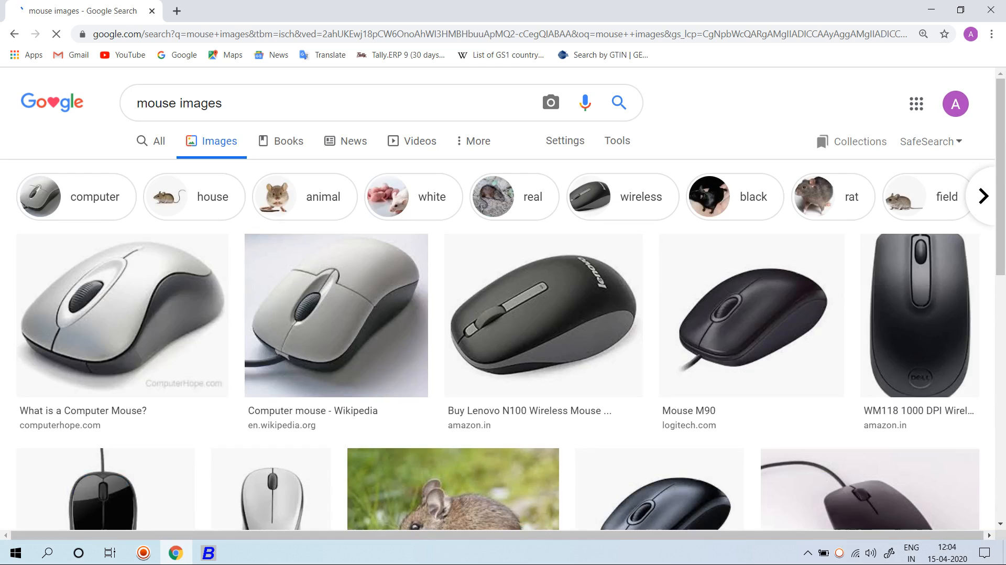
click(543, 315)
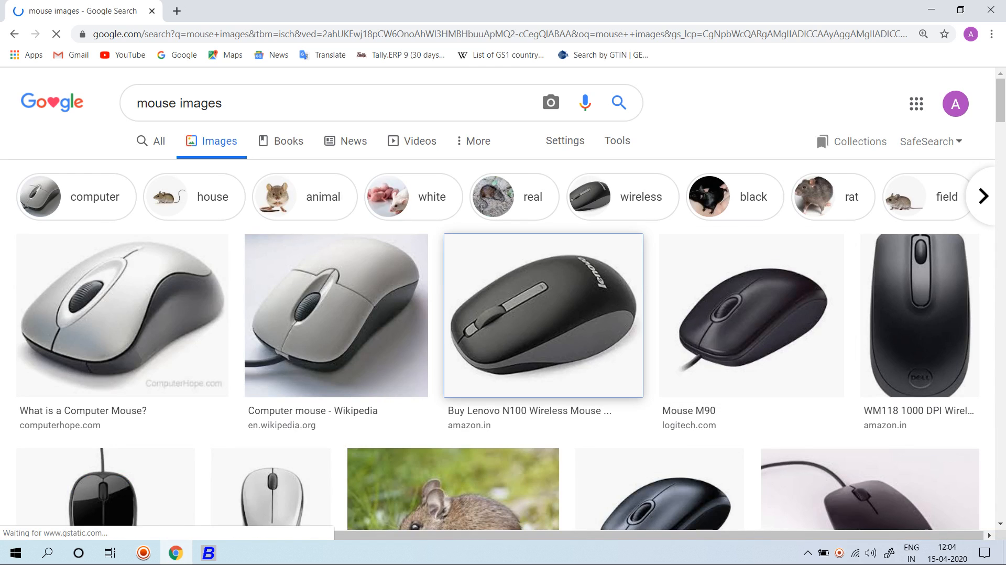
scroll(783, 219, down, 3)
Save the previewed Lenovo mouse picture to the Desktop as MOUSE.jpg
right_click(783, 219)
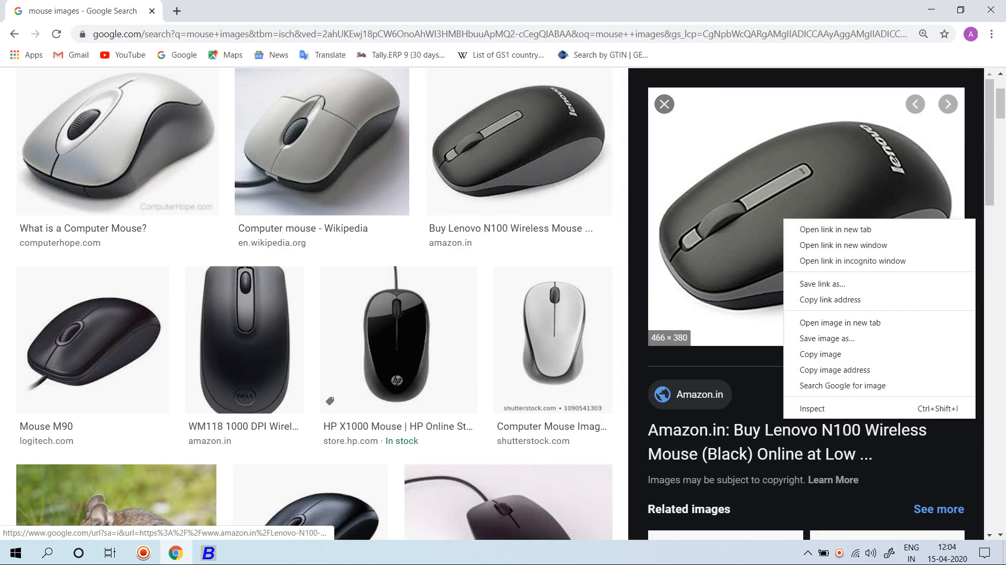
click(827, 338)
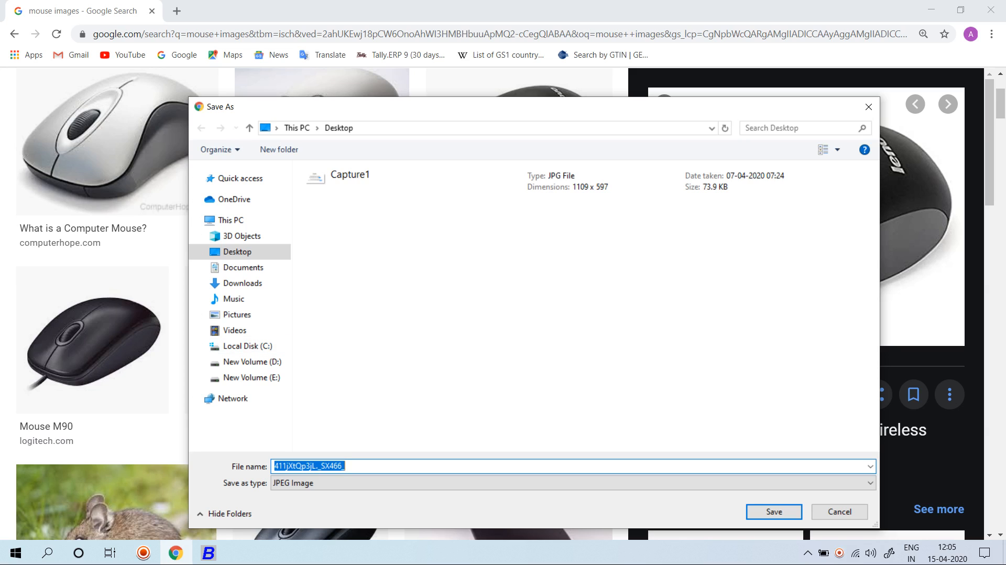
text(MOUSE)
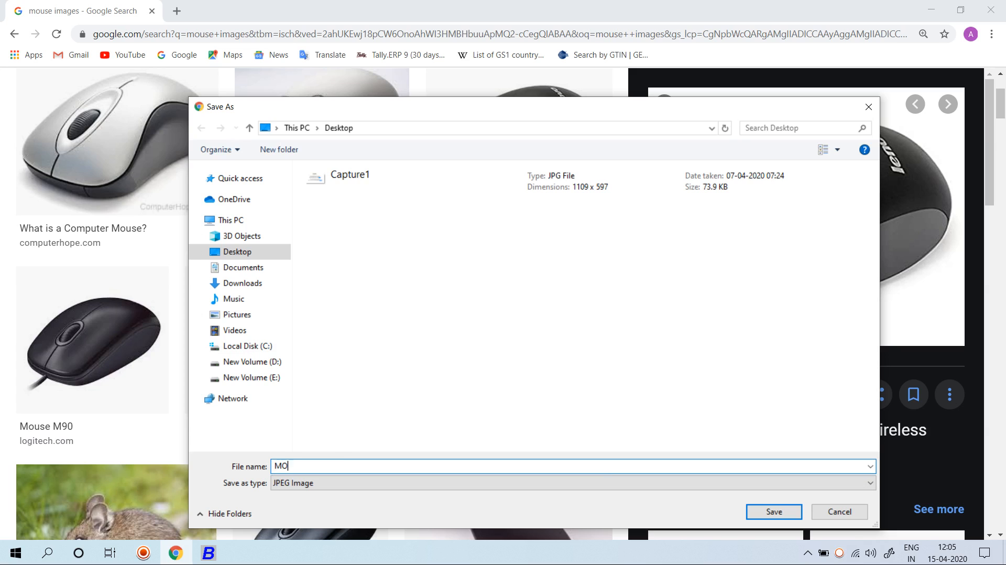
key(BackSpace)
text(E 10)
key(BackSpace)
key(BackSpace)
key(BackSpace)
key(Return)
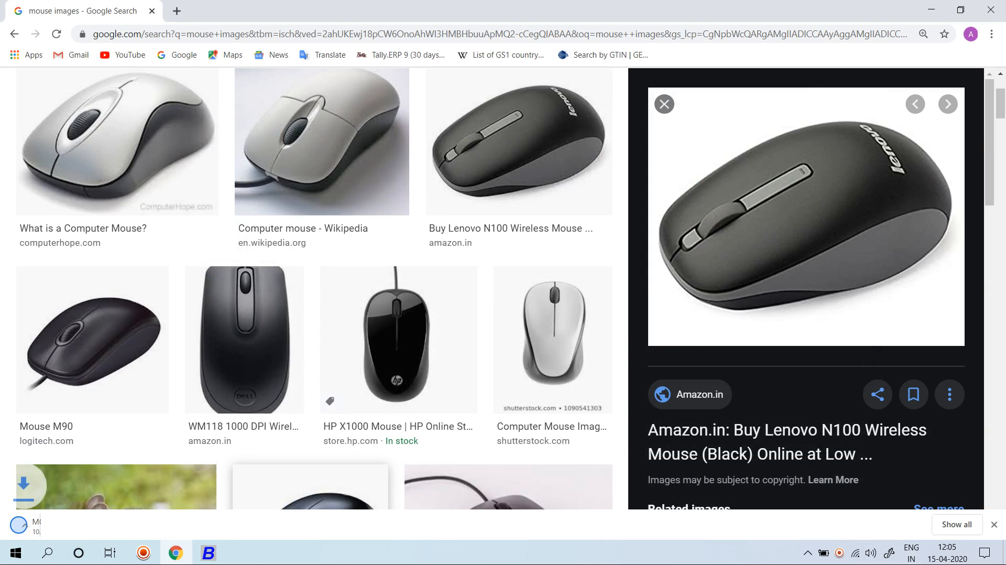
In Busy 18, open Administration > Configuration > Features/Options > Inventory settings
key(alt+Tab)
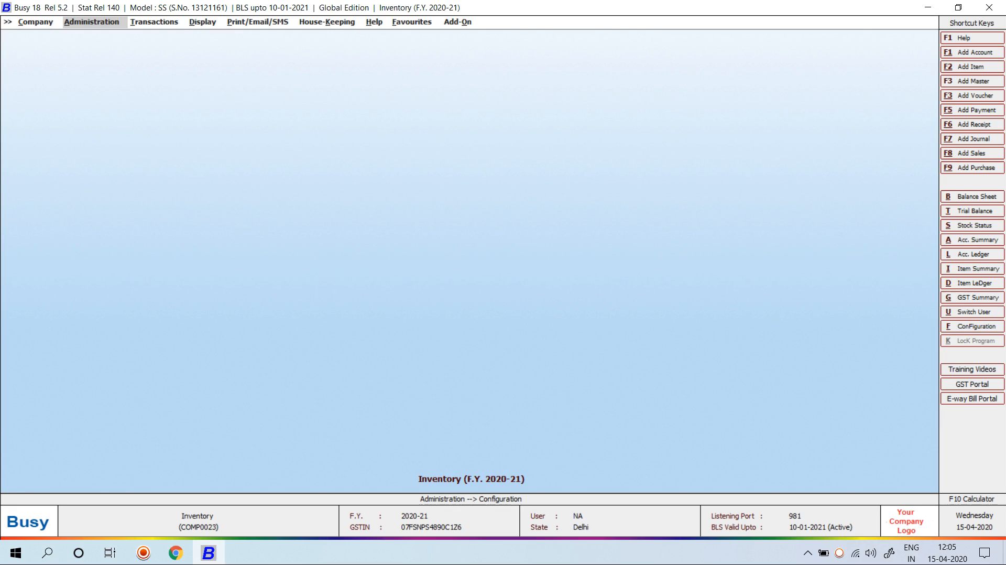
key(Return)
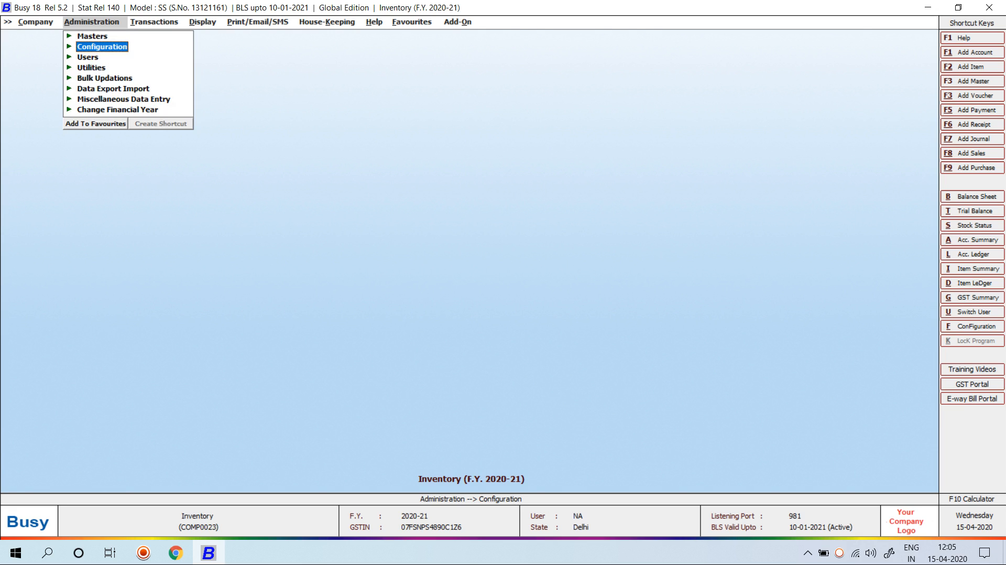
key(Return)
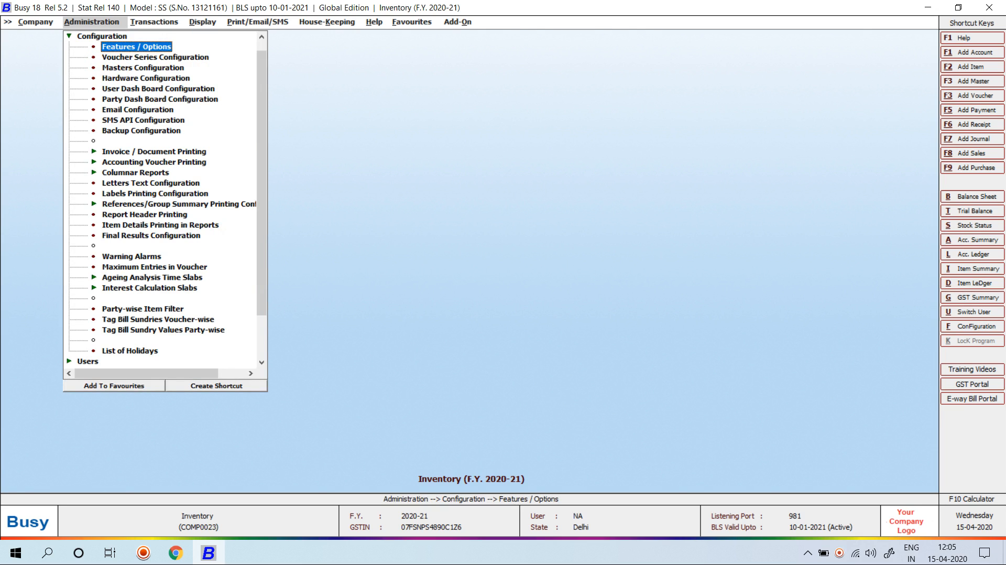
key(Return)
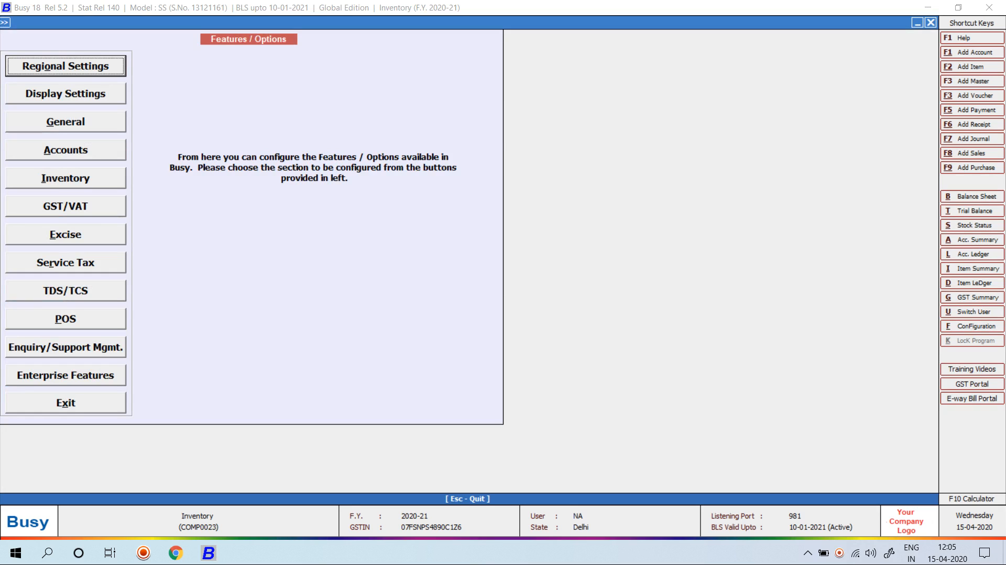
key(i)
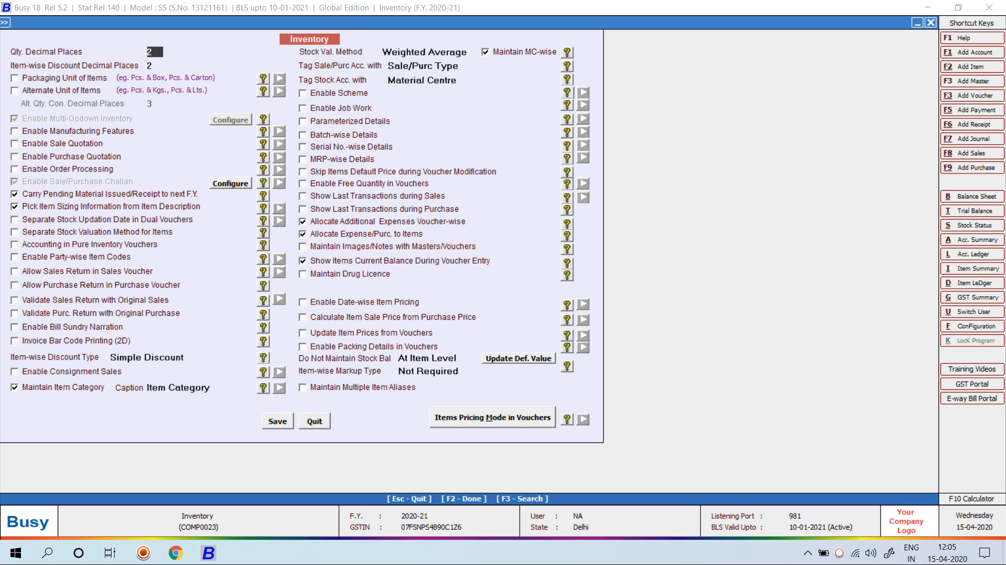
Enable images with item masters and set Desktop as the image folder
click(303, 247)
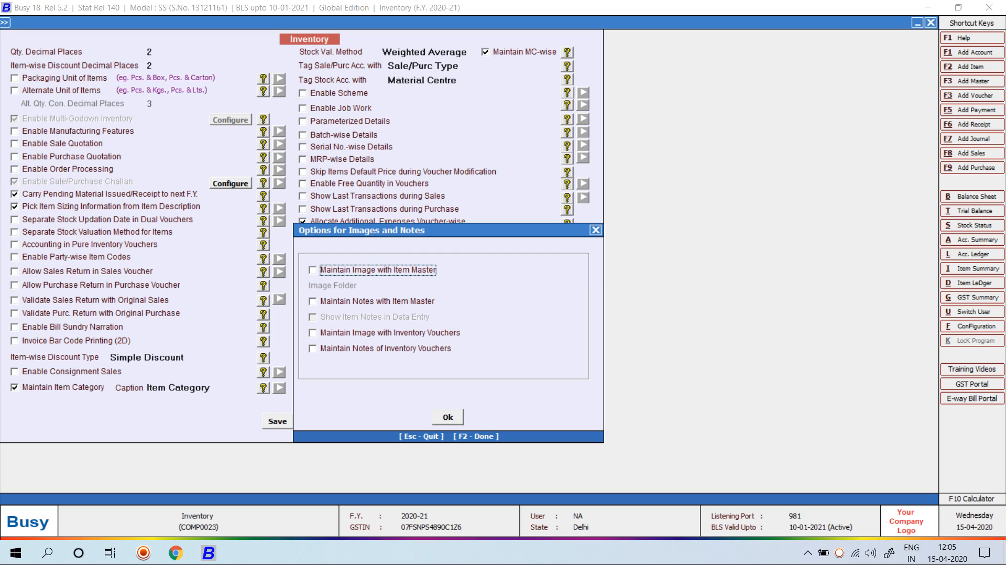
key(space)
key(Tab)
key(space)
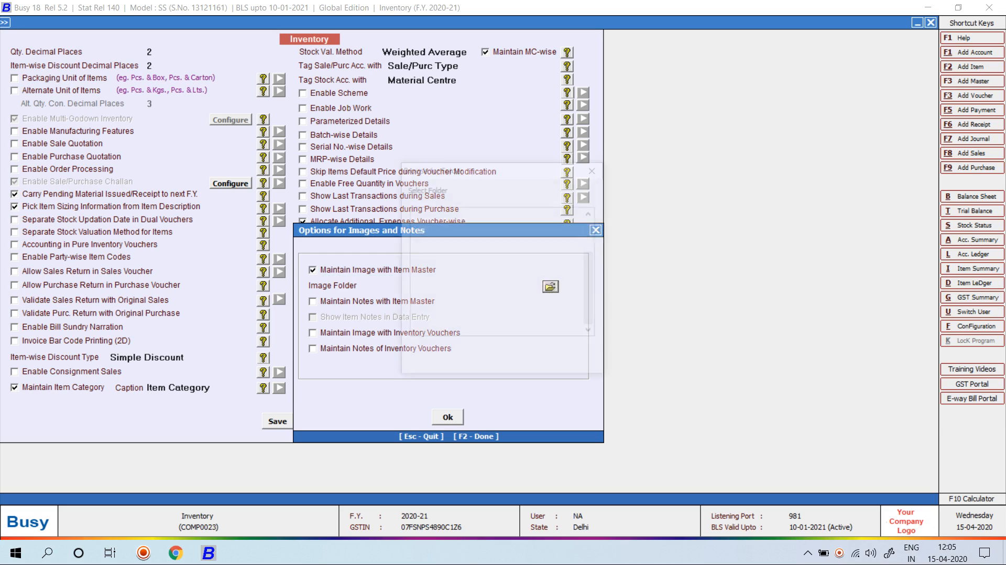
click(462, 237)
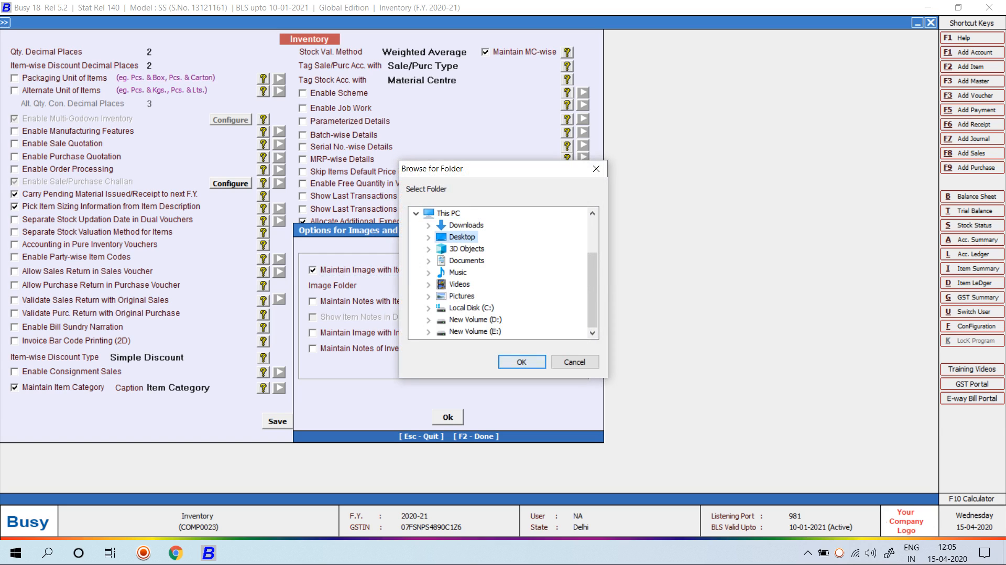
click(522, 362)
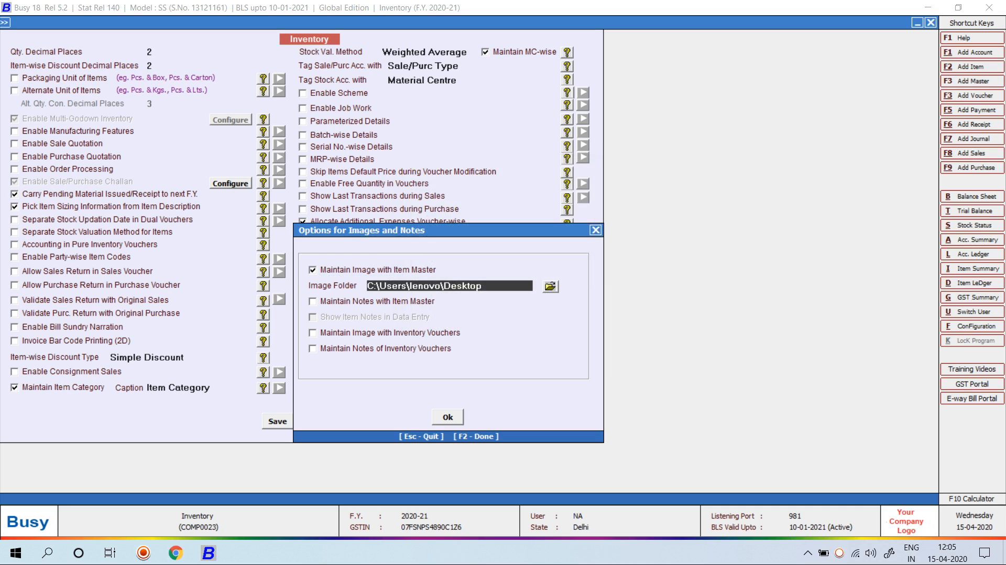
Keep notes with item masters, showing item notes during data entry, and confirm
key(Tab)
key(space)
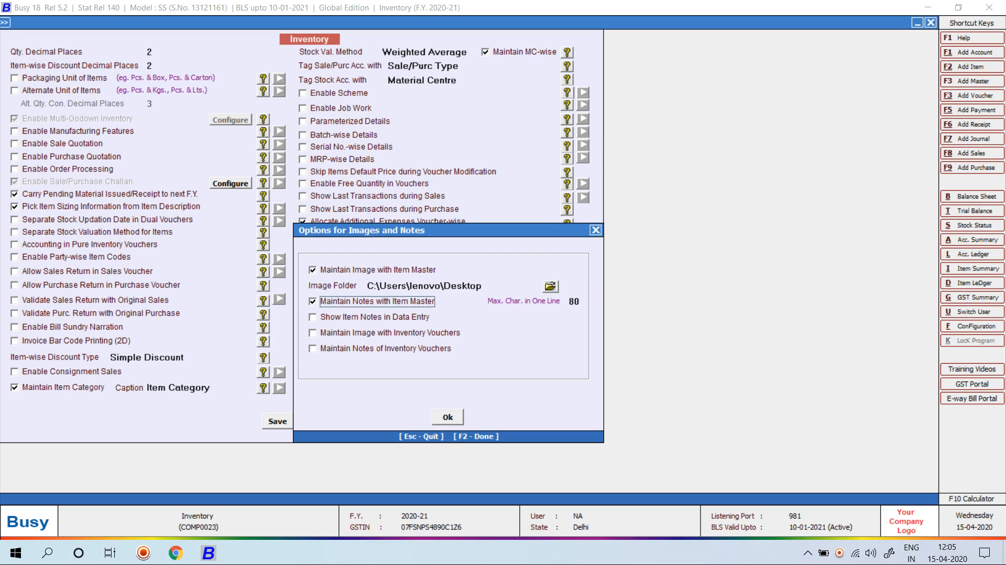
click(313, 317)
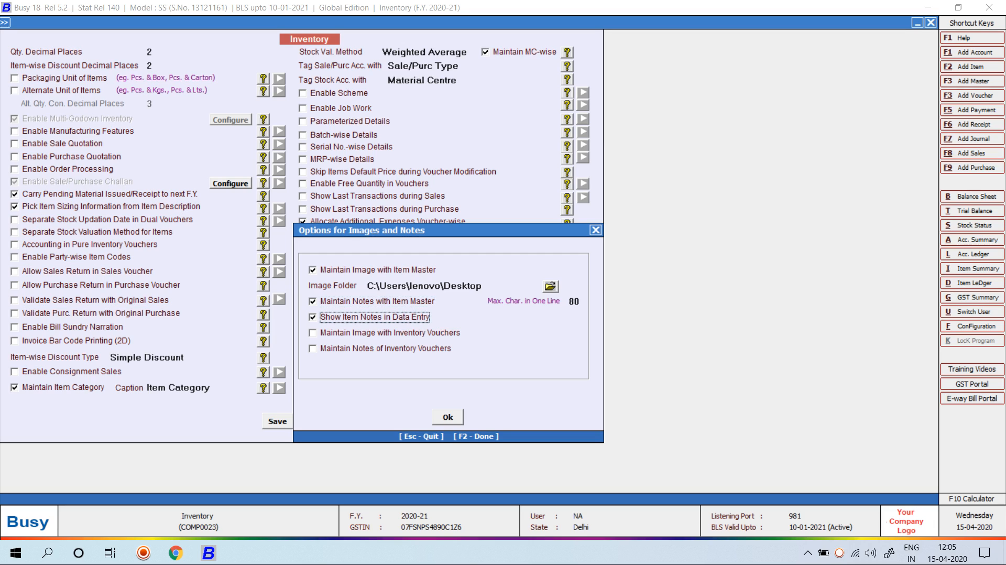
click(448, 417)
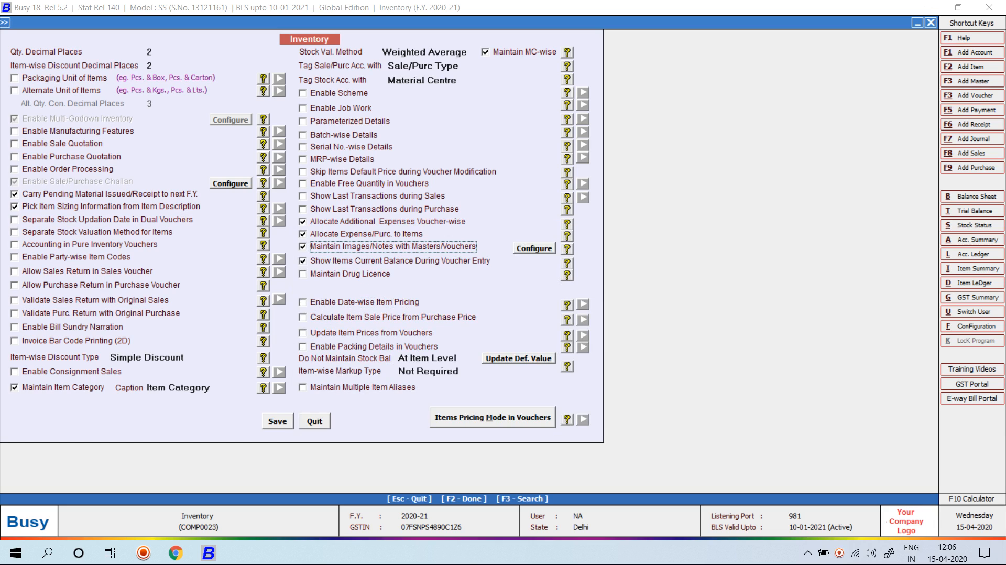
click(534, 248)
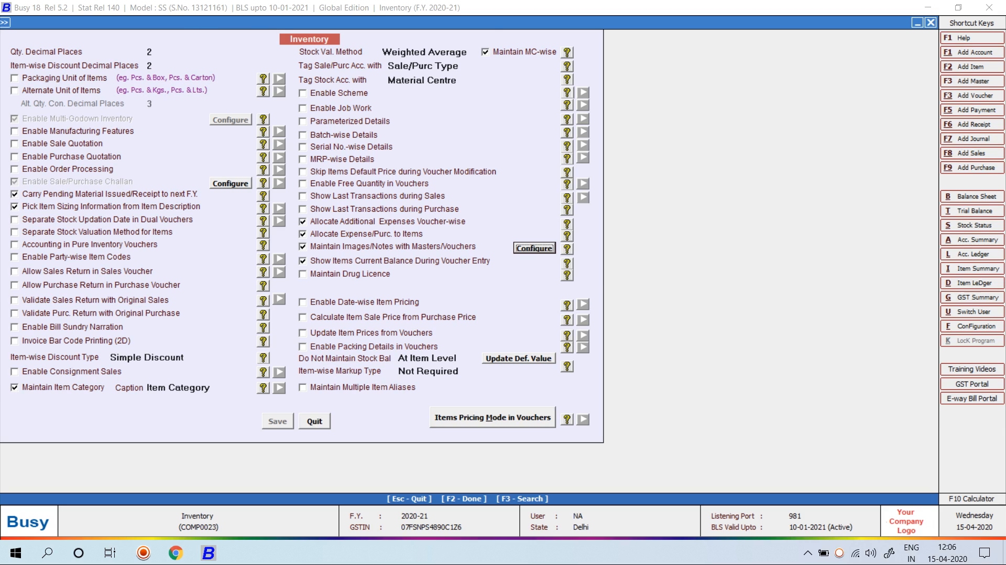
Open Masters > Item > Modify and search for MOUSE
key(Escape)
key(Escape)
key(Escape)
key(Escape)
key(Return)
key(Down)
key(Down)
key(Down)
key(Return)
key(Down)
key(Return)
text(MOUSE)
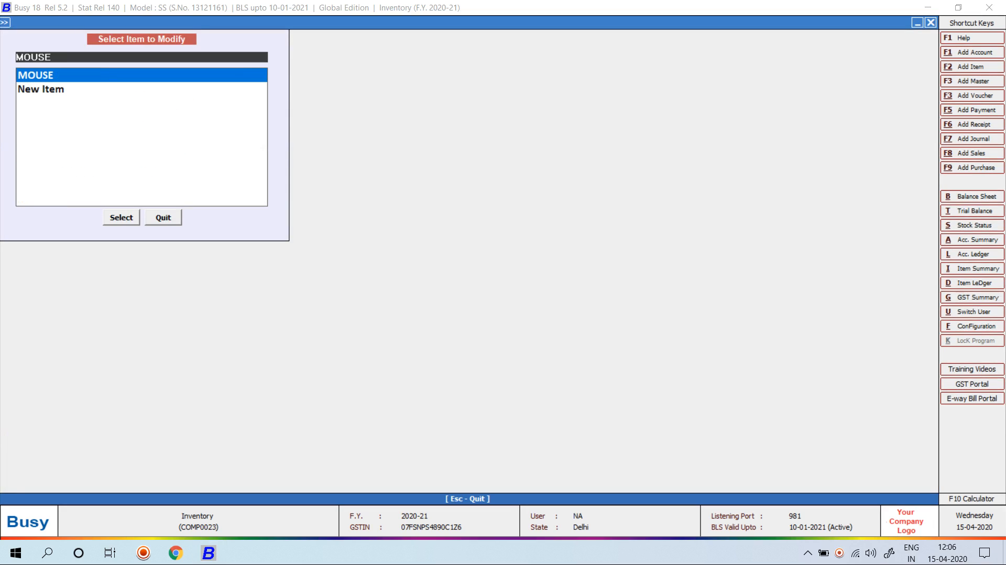
Open the MOUSE item master and view its attached MOUSE.jpg image enlarged
key(Return)
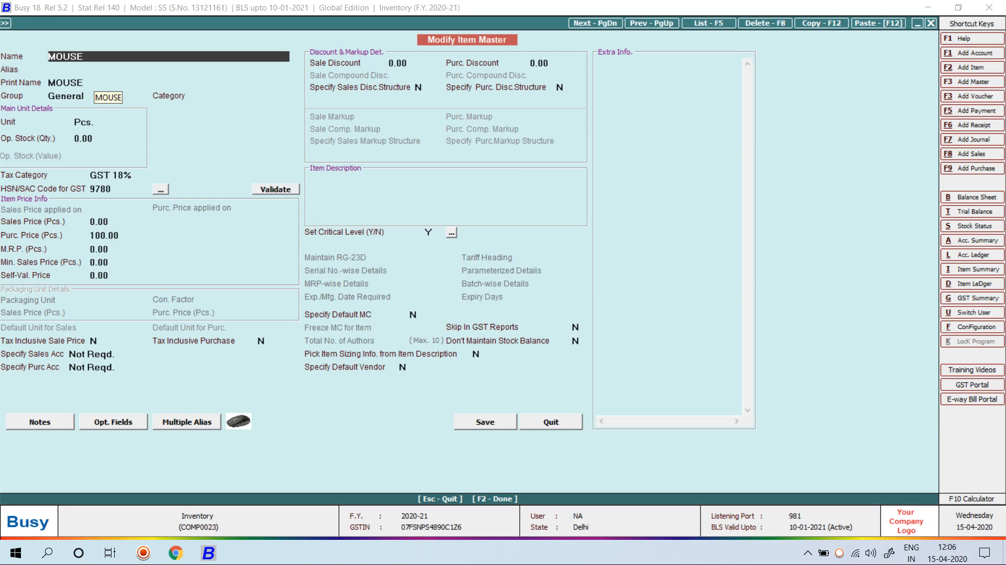
double_click(80, 56)
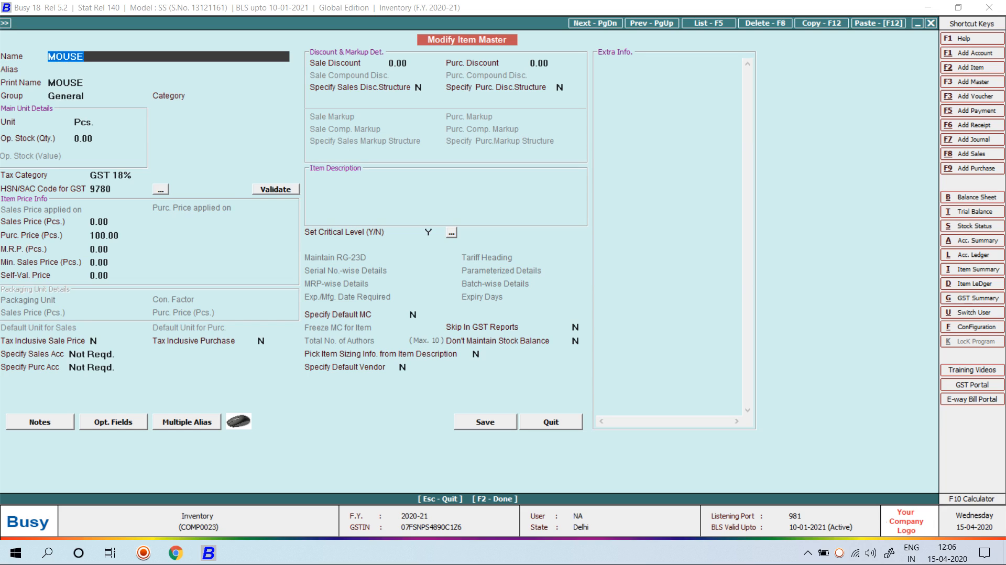
key(Return)
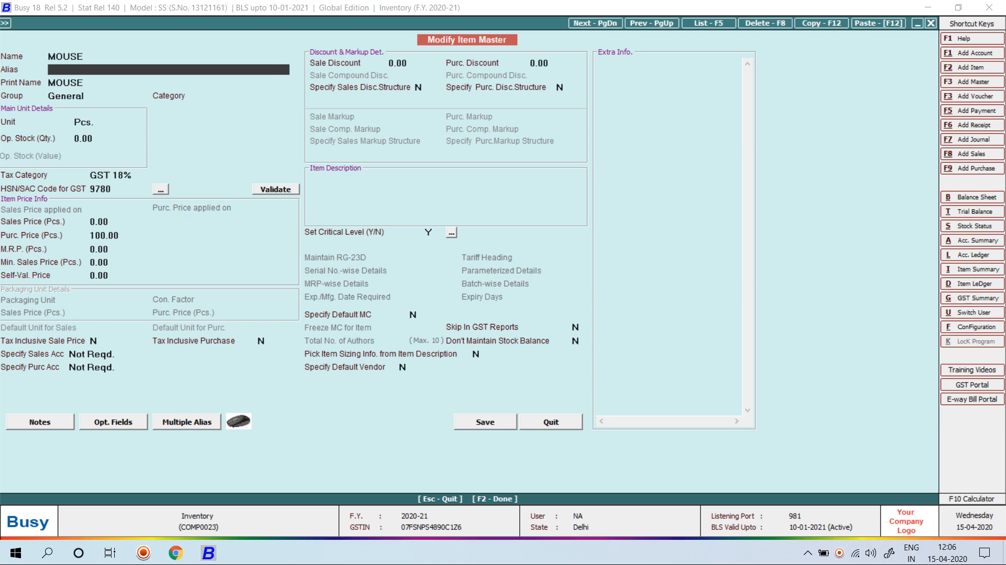
key(Return)
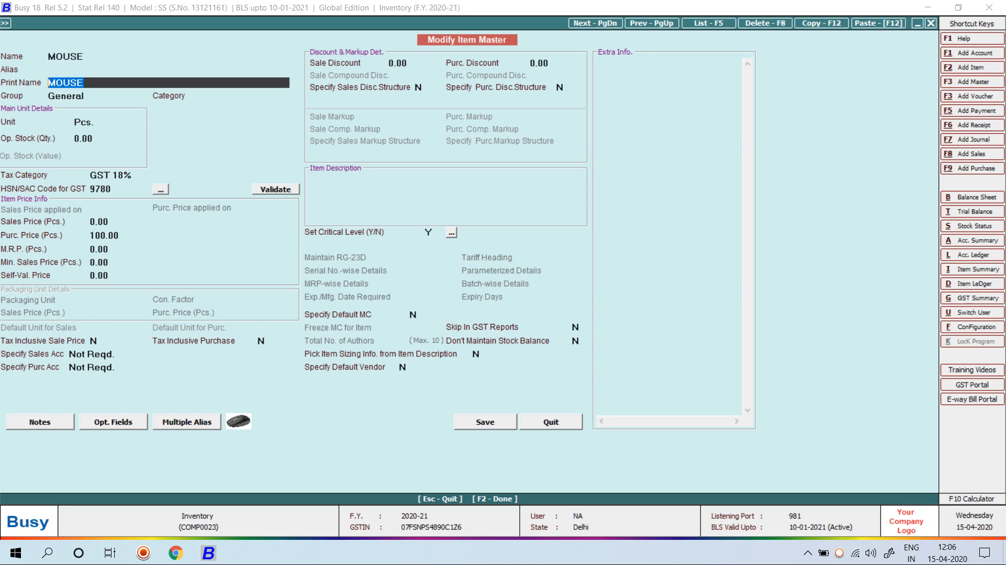
key(ctrl+i)
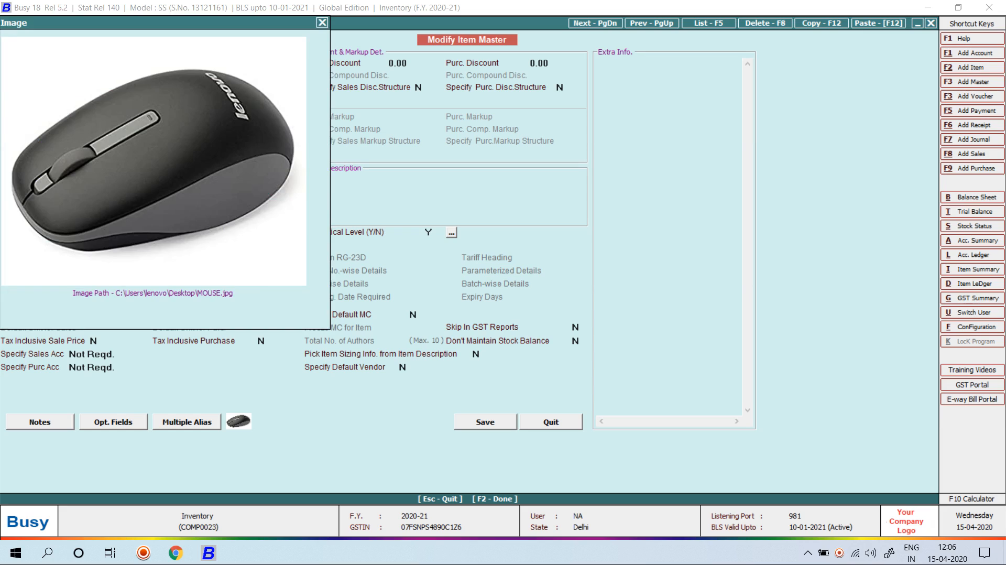
key(Escape)
Finish the MOUSE item form and save the modified item master
key(Return)
key(Return)
key(F2)
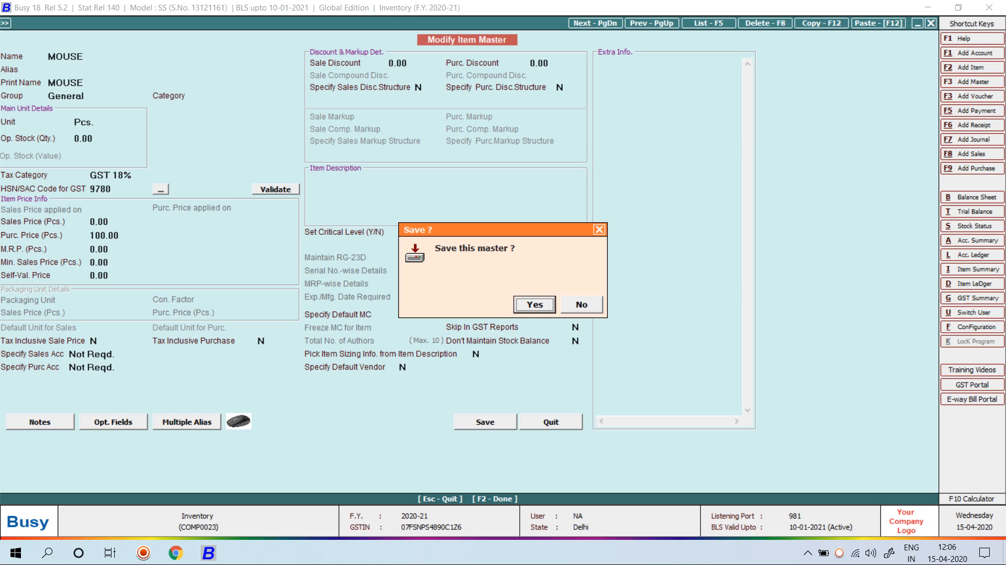
key(Escape)
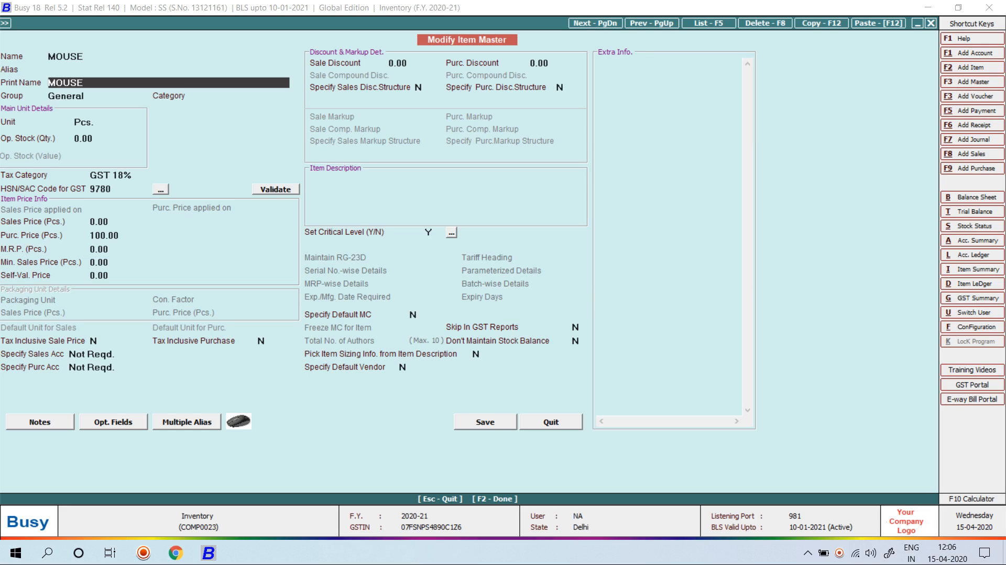
key(Return)
key(Return)
key(F2)
key(Return)
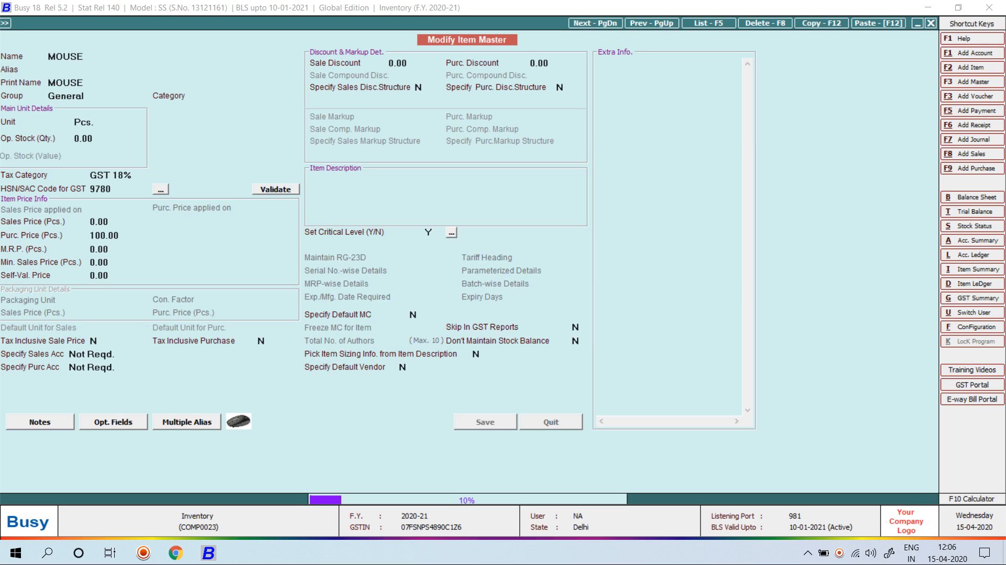
Start a new purchase voucher in the Main series
key(Escape)
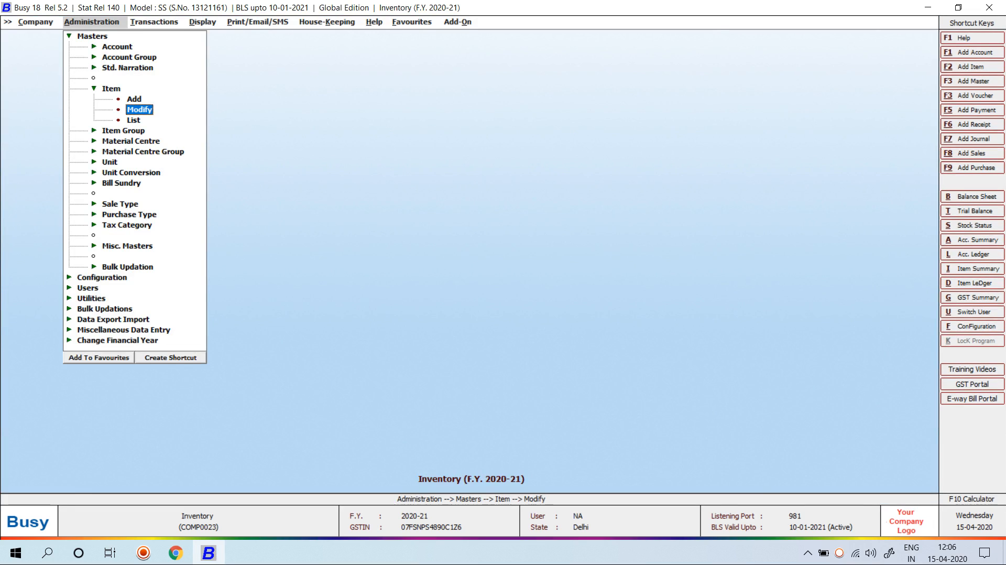
key(Right)
key(Down)
key(Return)
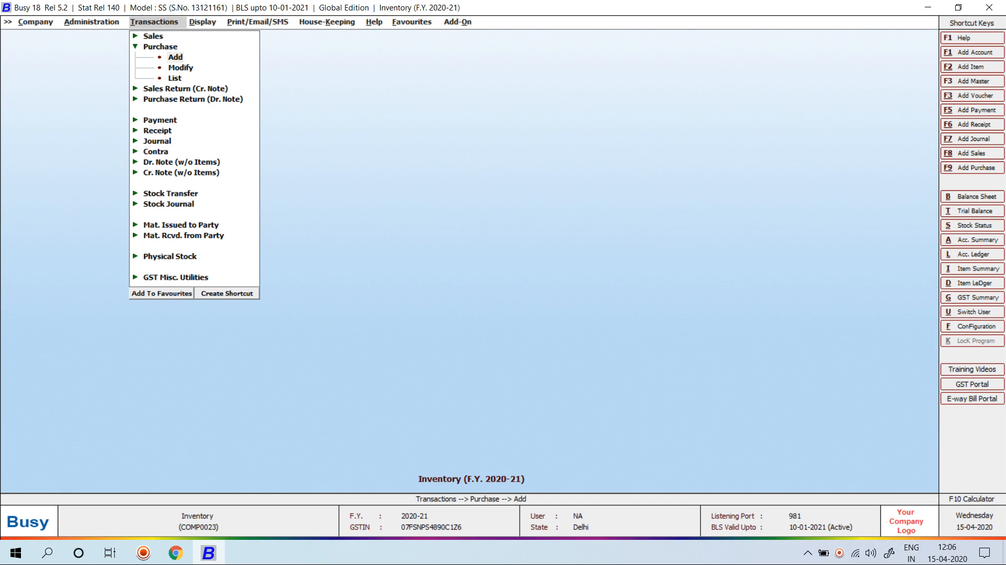
key(Return)
key(Return)
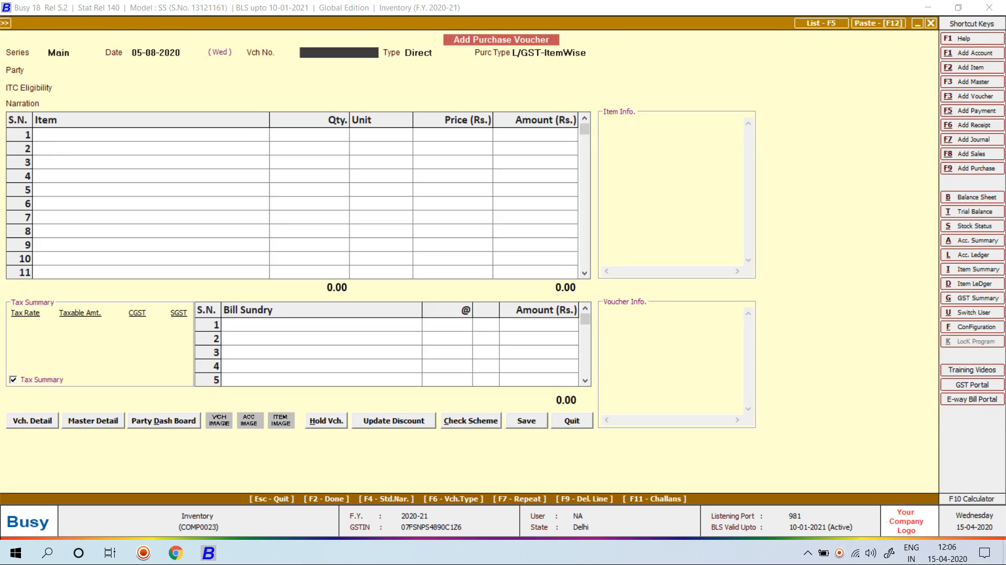
key(Return)
key(Return)
Set purchase type L/GST-ItemWise and party Mahaveer Textiles
text(C)
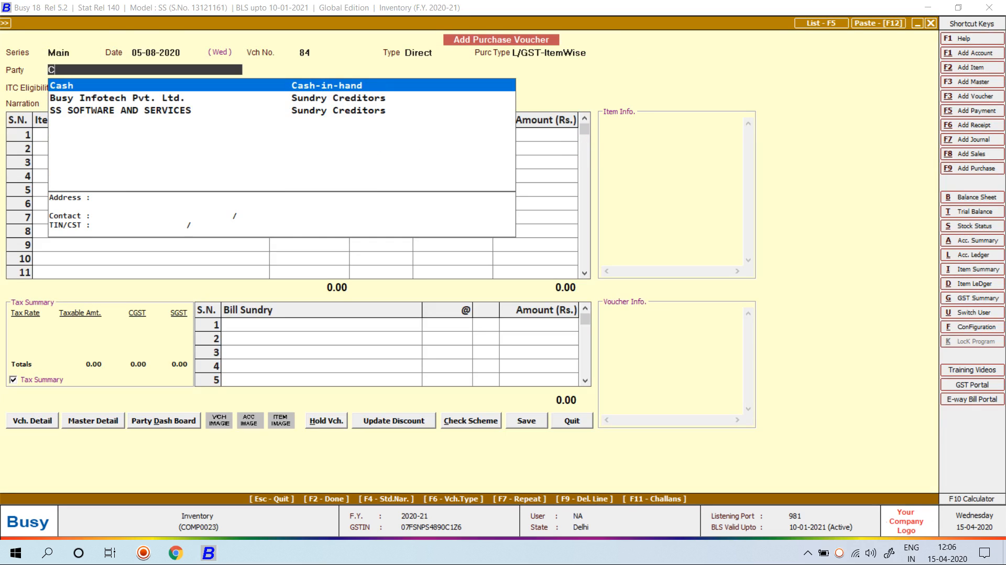
key(BackSpace)
key(BackSpace)
text(M)
key(BackSpace)
text(LITEM)
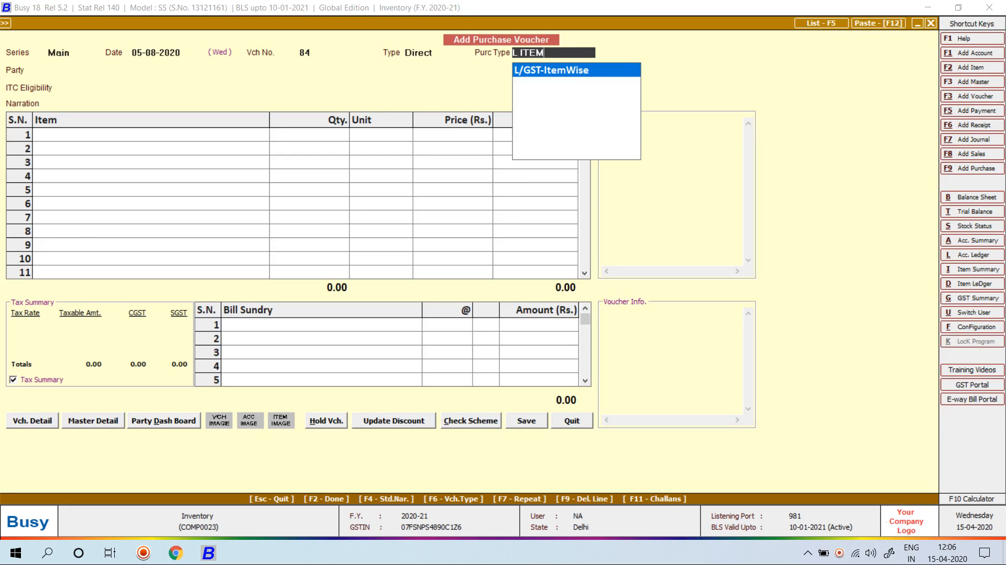
key(Return)
text(CAS)
key(BackSpace)
key(BackSpace)
key(BackSpace)
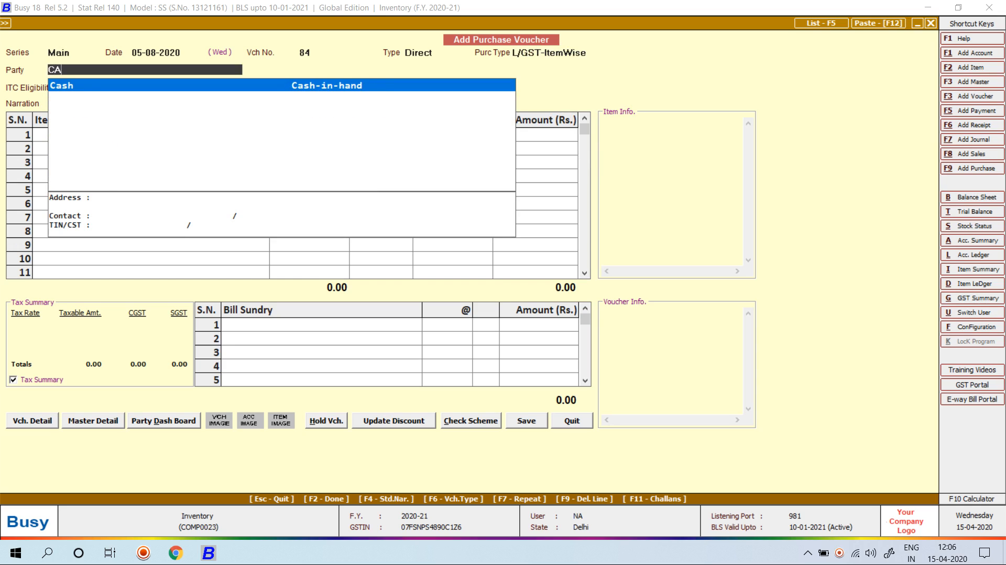
text(MAH)
key(Return)
key(Return)
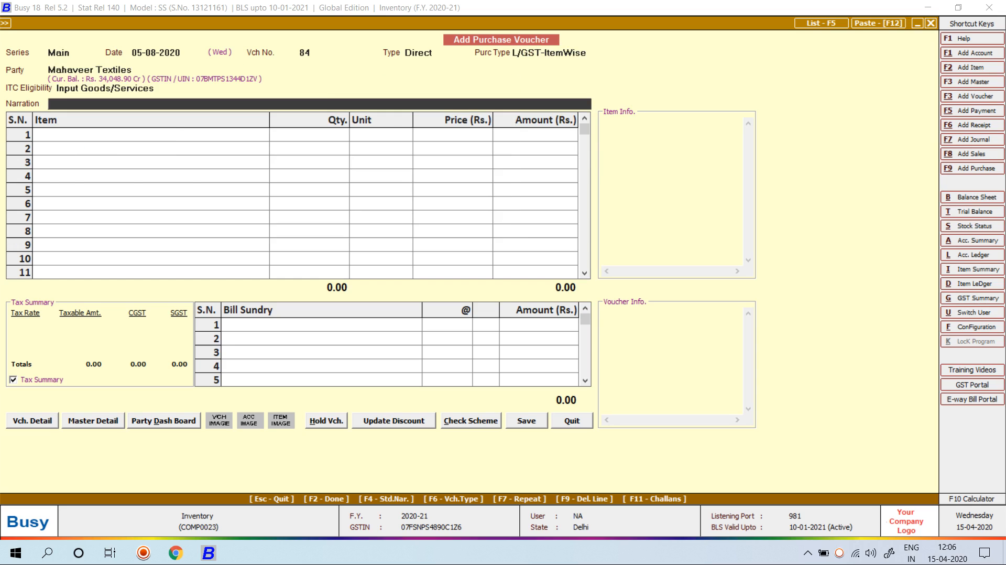
key(Return)
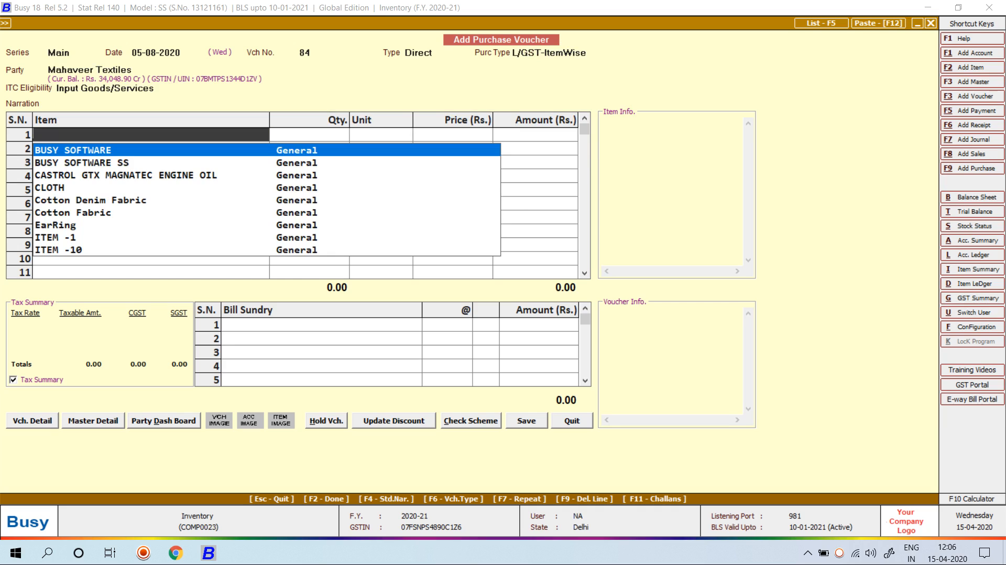
Add item MOUSE from Main Store with quantity 100
text(MOUSE)
key(Return)
key(Down)
key(Down)
key(Return)
text(10)
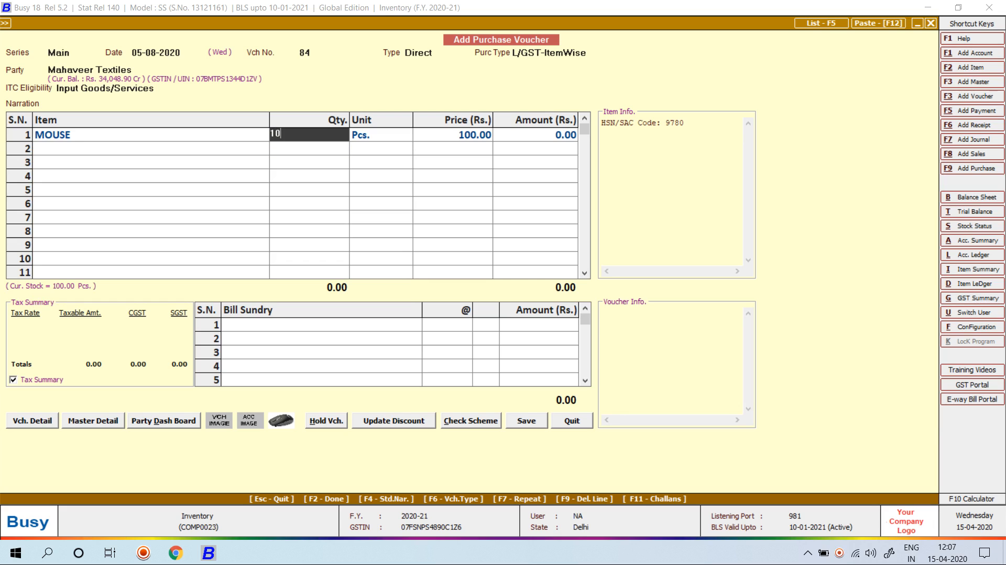
text(0)
key(Return)
key(Return)
key(Return)
key(Return)
key(Return)
key(Return)
Complete the voucher lines and GST details, then quit the 11,800.00 voucher
key(F2)
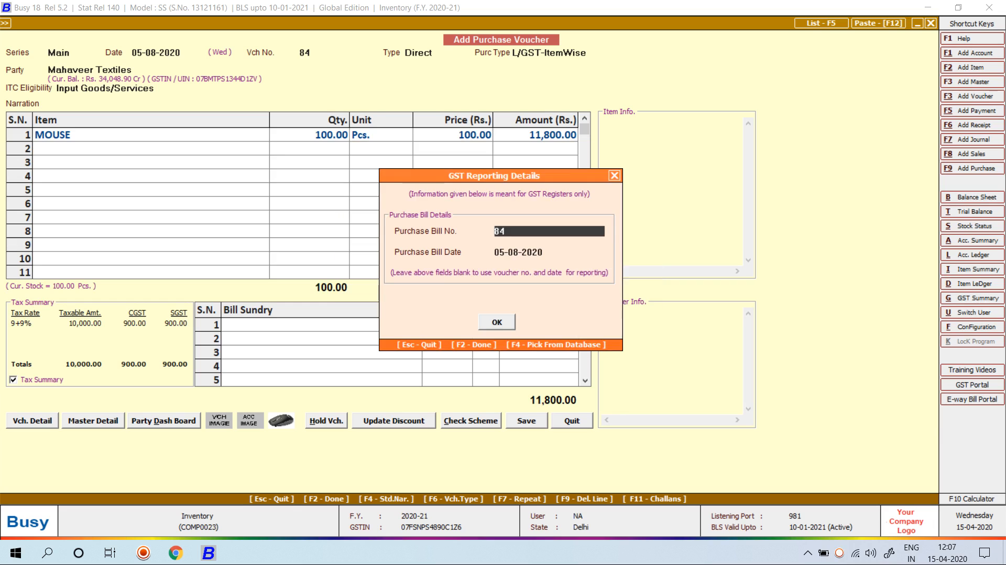
key(F2)
key(Escape)
key(Escape)
key(Left)
key(Return)
key(Escape)
key(Escape)
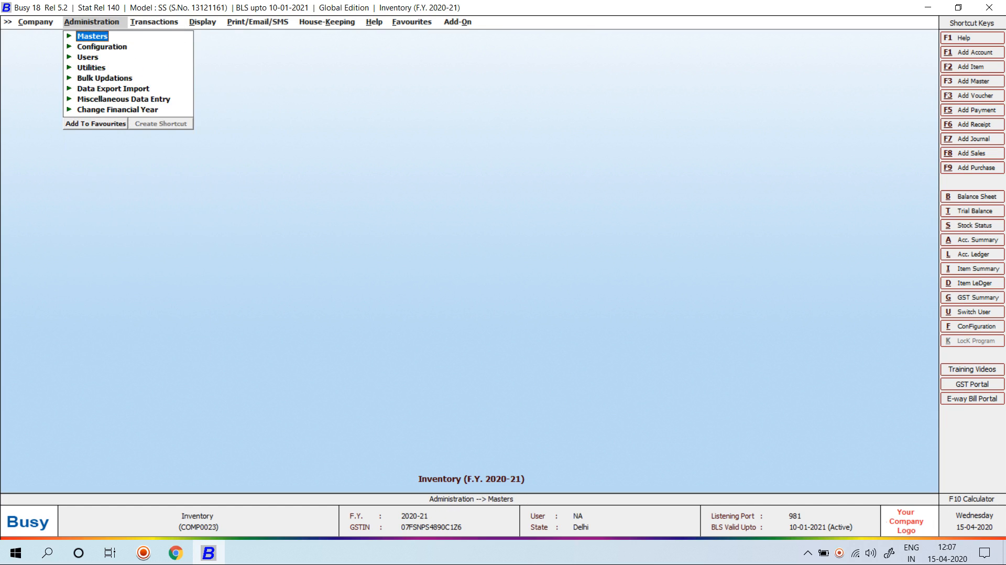
Reconfirm the Inventory images and notes options and save the inventory settings
key(Down)
key(Return)
key(Return)
key(Down)
key(Down)
key(Return)
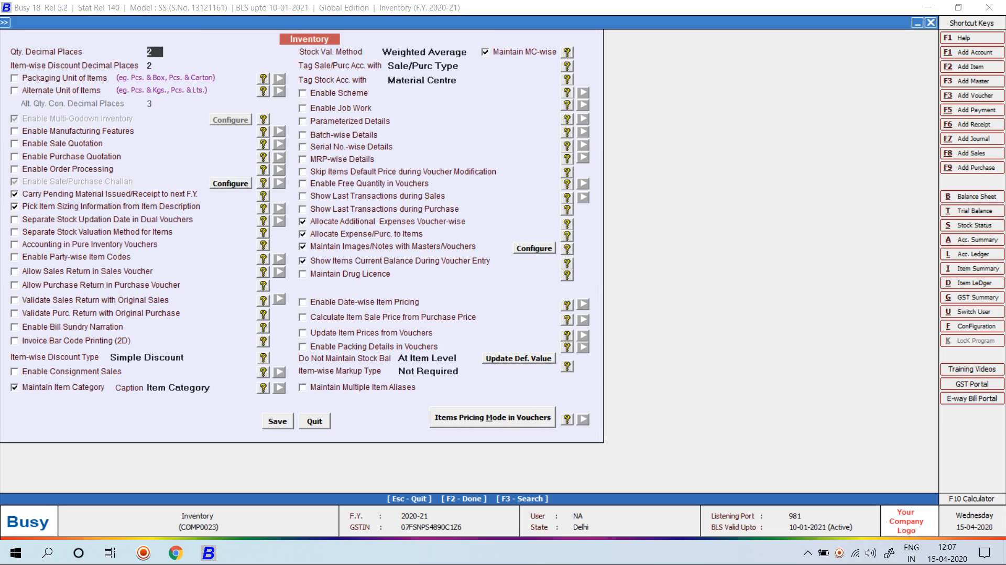
click(534, 249)
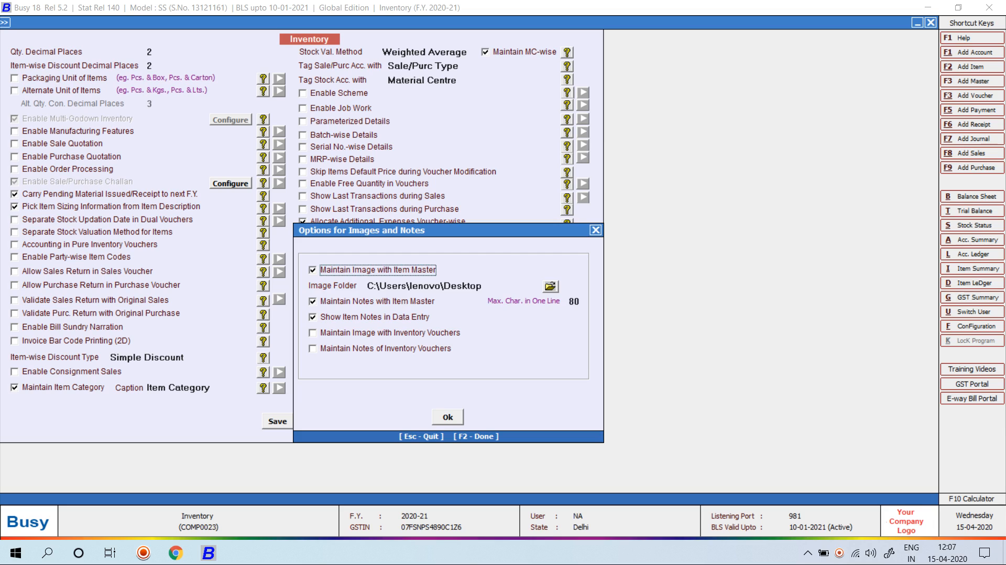
click(448, 417)
key(F2)
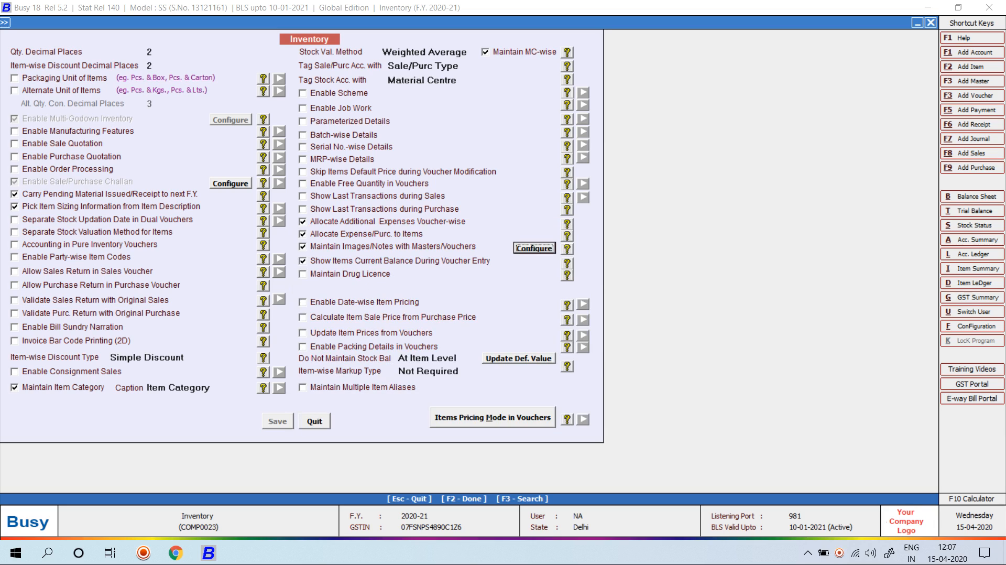
key(Escape)
key(Escape)
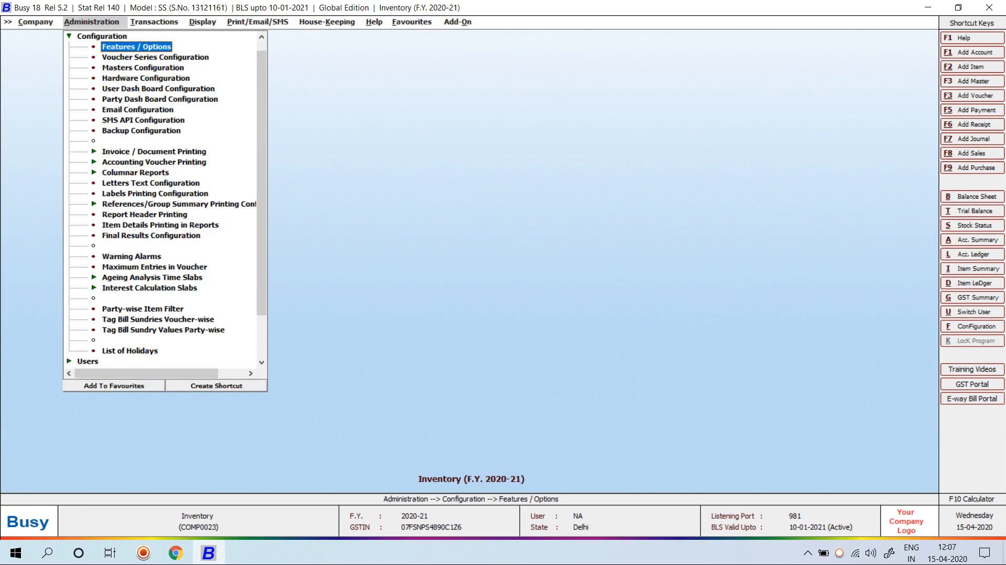
key(Escape)
Go to Masters > Item to show the Add, Modify and List choices
key(Up)
key(Return)
key(Down)
key(Down)
key(Down)
key(Return)
key(Down)
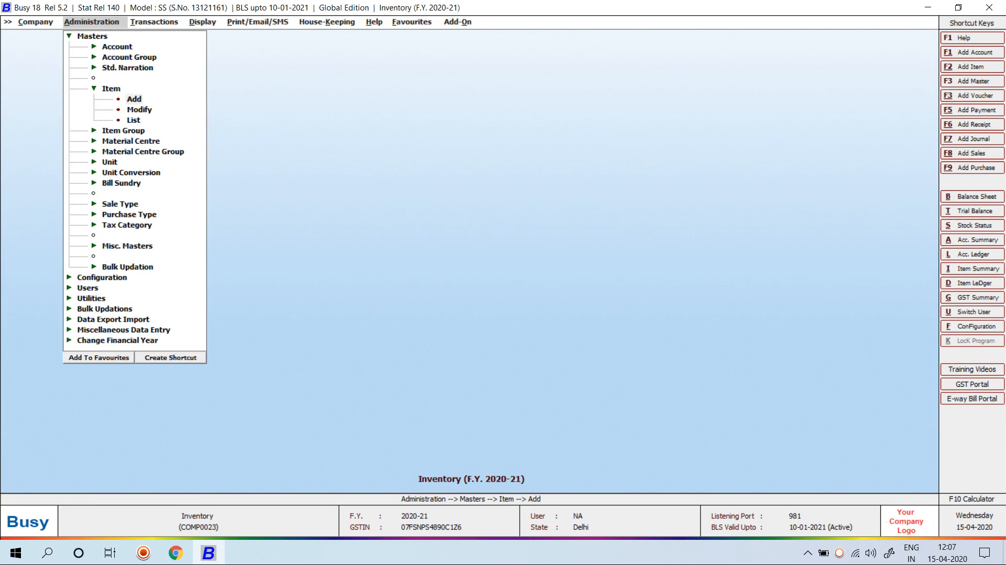
Start item MOUSE WITHOUT WIRE in group General with the note 'MOUSE WITHOUT WIRE LENOVO COMPANY'
key(Return)
text(MOUS)
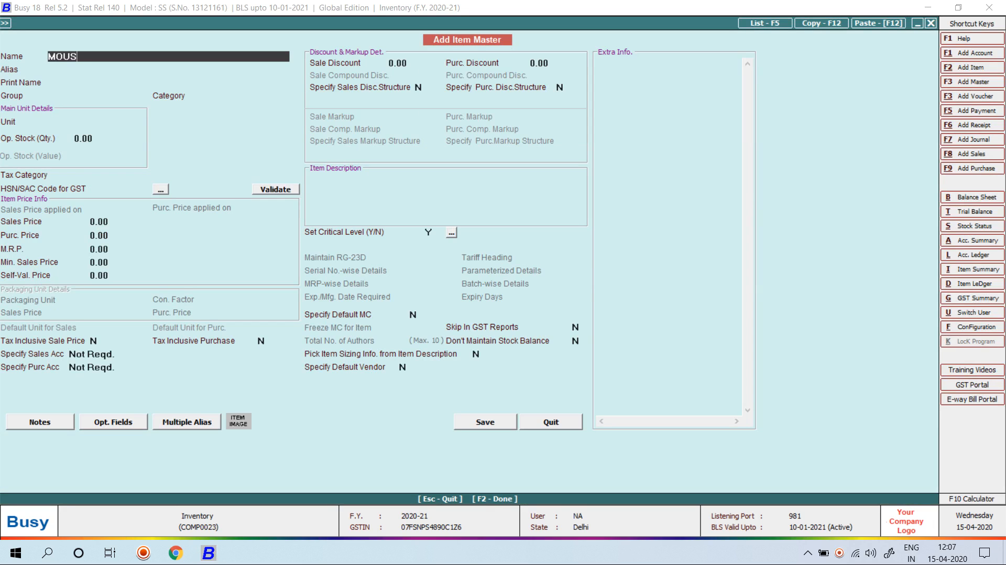
text(E WITHOUT WIRE)
key(Return)
key(Return)
key(Return)
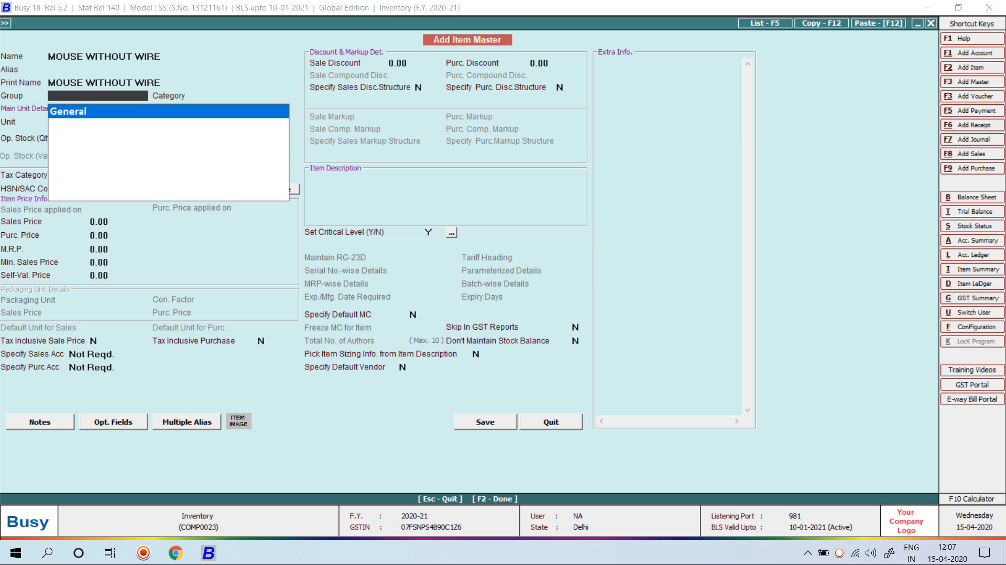
key(Return)
key(F2)
text(P)
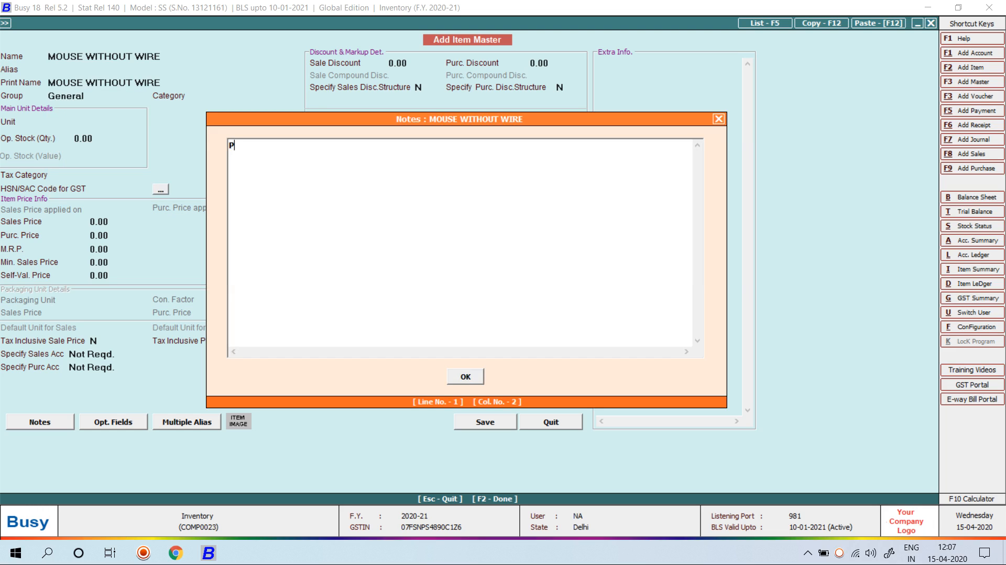
key(BackSpace)
text(MOUSE WITHOUT WIRE LENOVO O)
key(BackSpace)
text(COMA)
key(BackSpace)
text(PANY)
key(Return)
key(F2)
Set unit Pcs., tax category GST 18% and HSN 9607, then save the item
text(P)
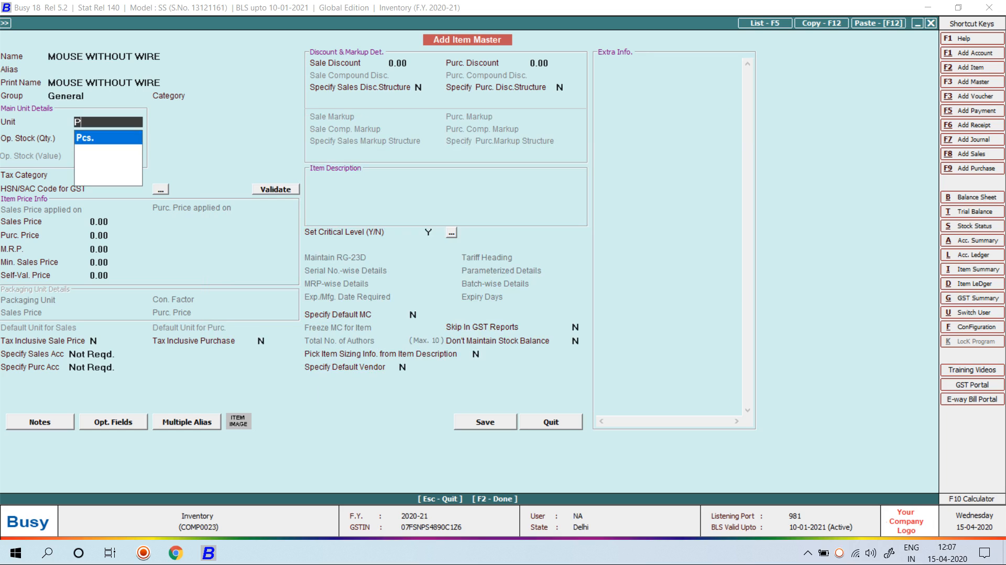
key(Return)
key(F2)
key(Left)
key(Right)
key(Return)
key(Down)
key(Down)
key(Down)
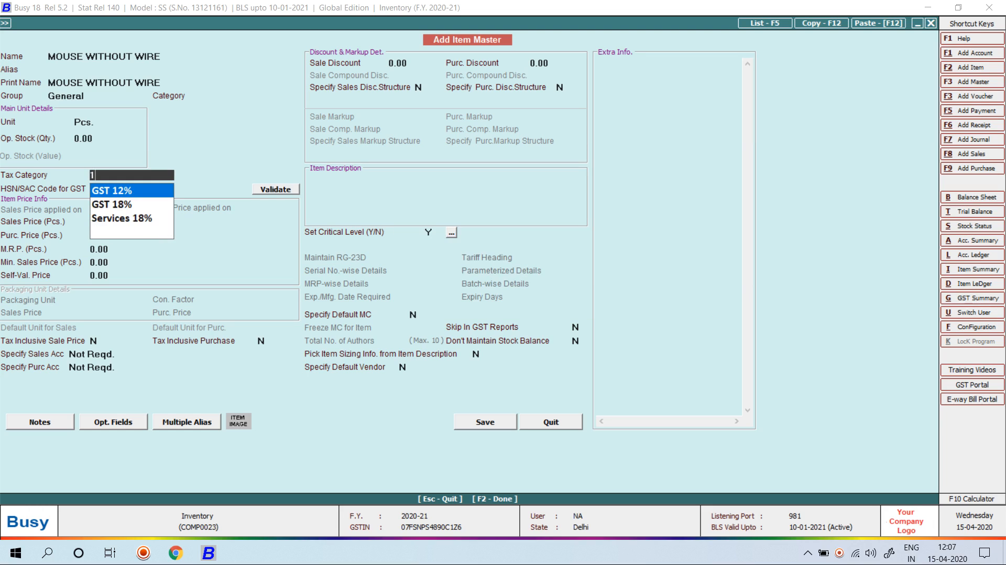
key(Return)
text(9607)
key(Return)
key(F2)
key(Return)
Start purchase voucher 654 in the Main series with party Mahaveer Textiles
key(Escape)
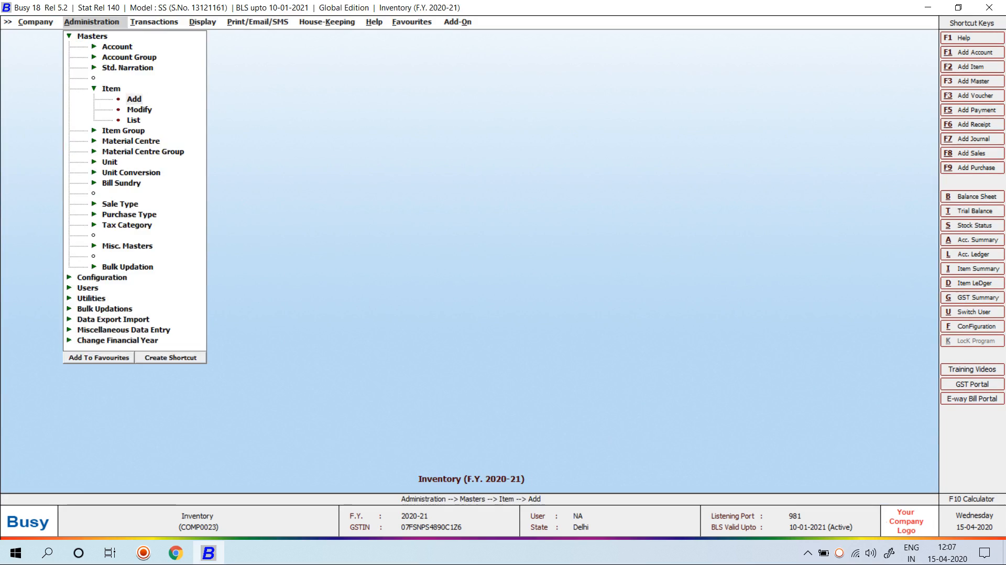
key(Right)
key(Down)
key(Right)
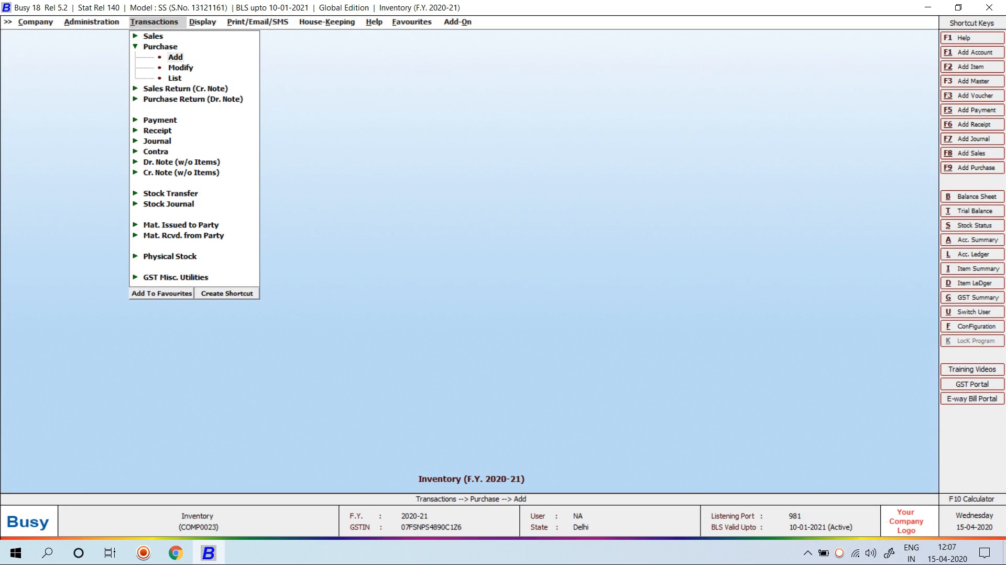
key(Return)
key(Return)
text(654)
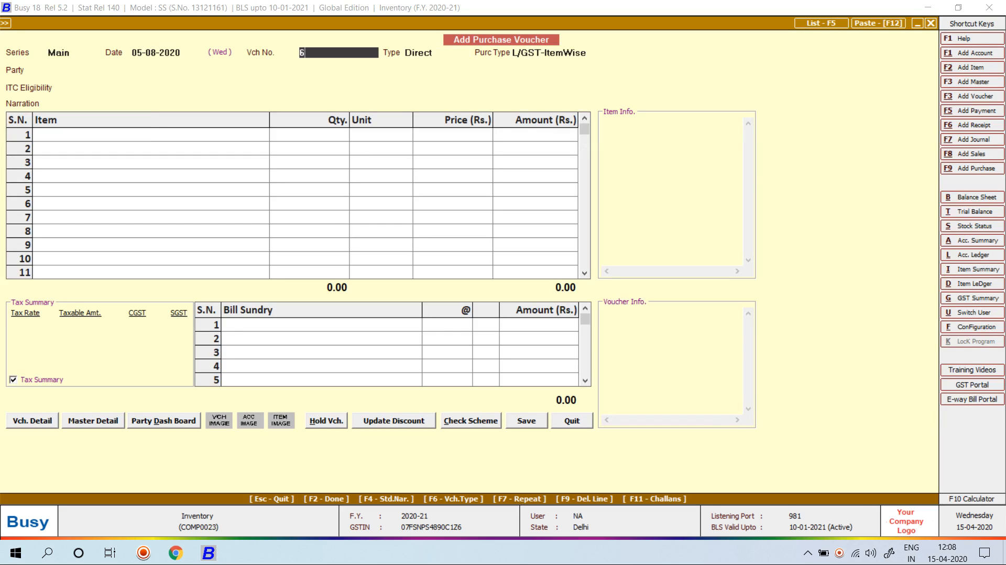
key(Return)
key(Return)
text(c)
key(BackSpace)
text(mah)
Add MOUSE WITHOUT WIRE as the first item, skip the material centre, and abandon the voucher
key(Return)
key(Return)
key(Return)
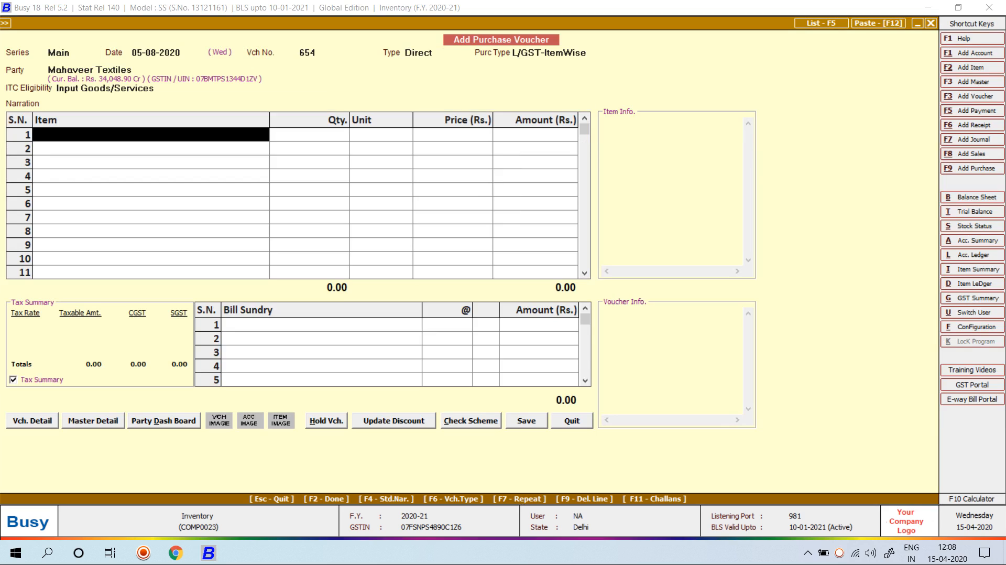
text(mOUS)
key(Down)
key(Return)
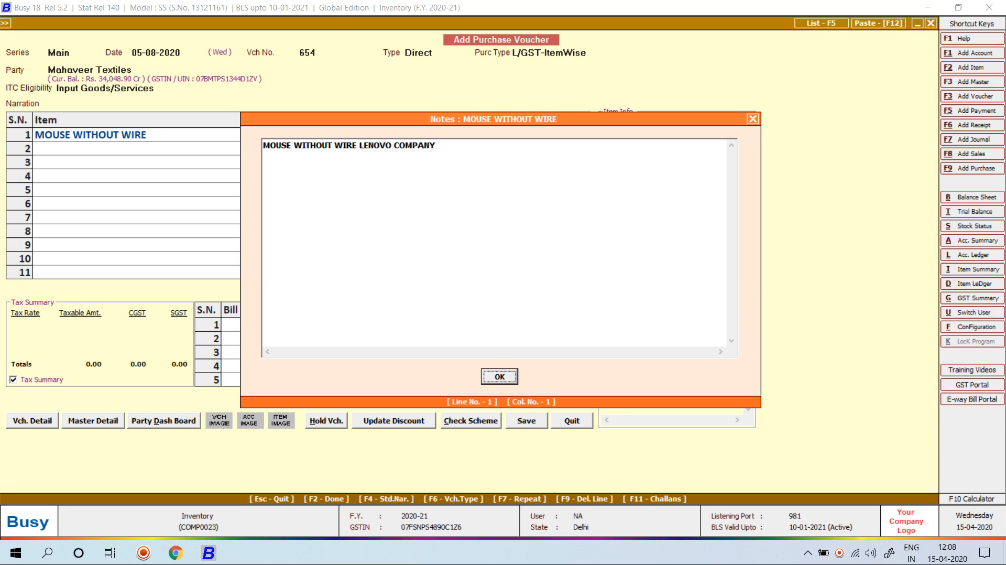
key(Escape)
key(Escape)
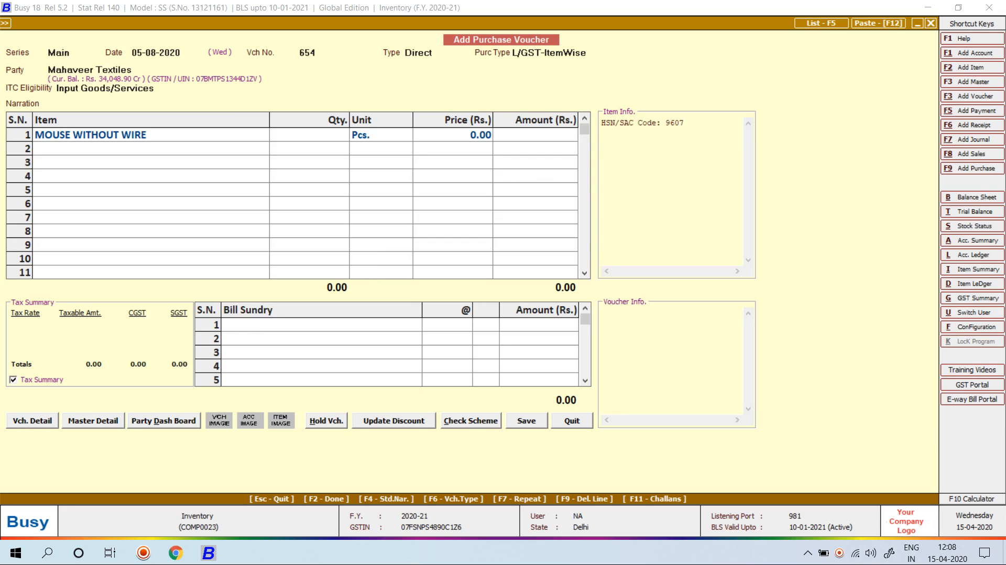
key(Return)
key(Escape)
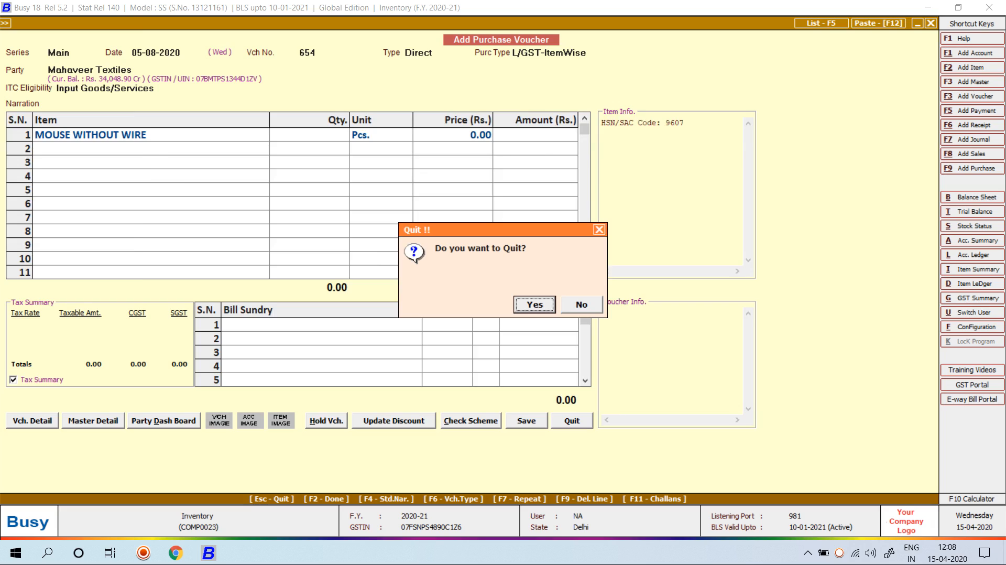
key(Return)
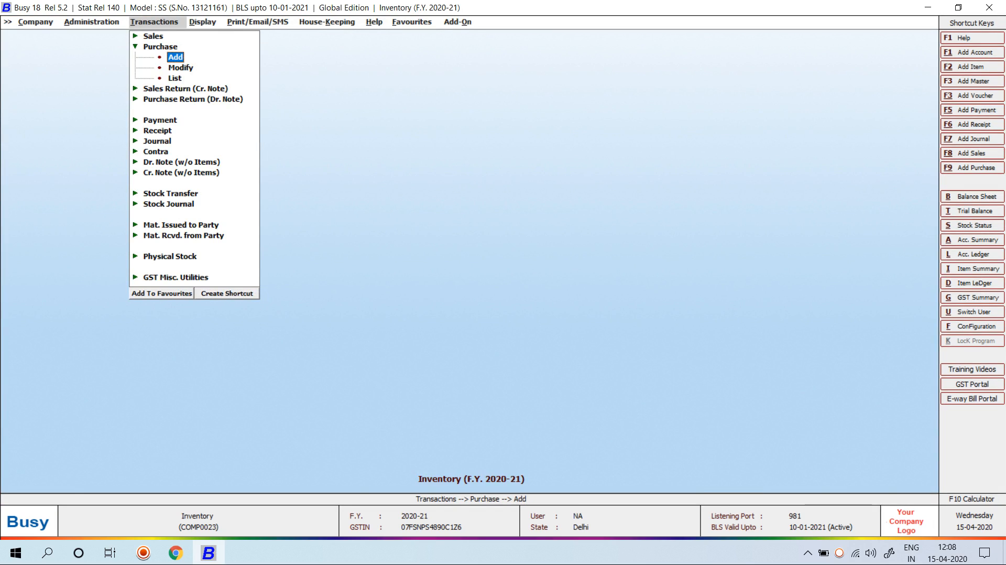
In Inventory options, switch off images/notes with masters and both expense allocation options, then save
key(Left)
key(Left)
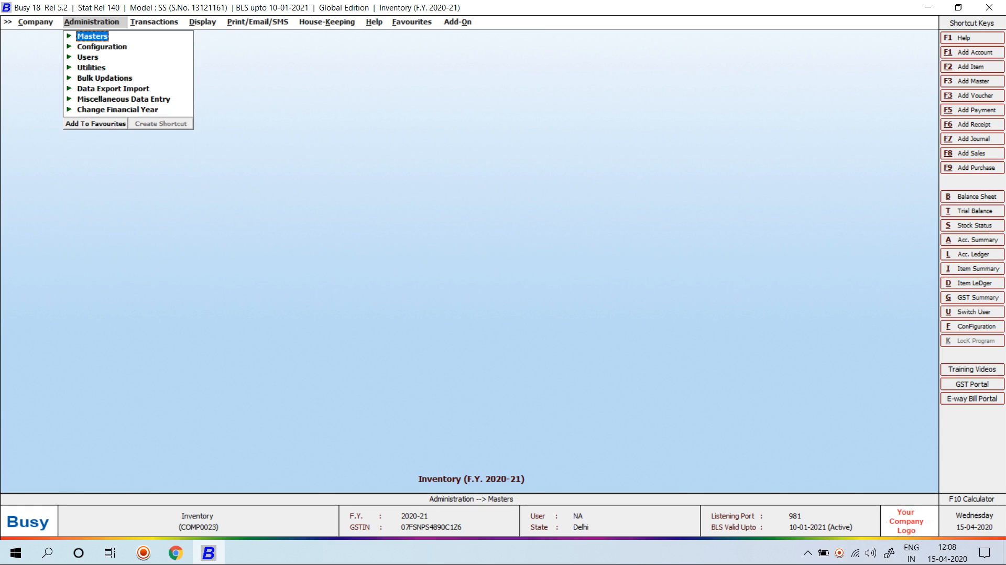
key(Down)
key(Right)
key(Return)
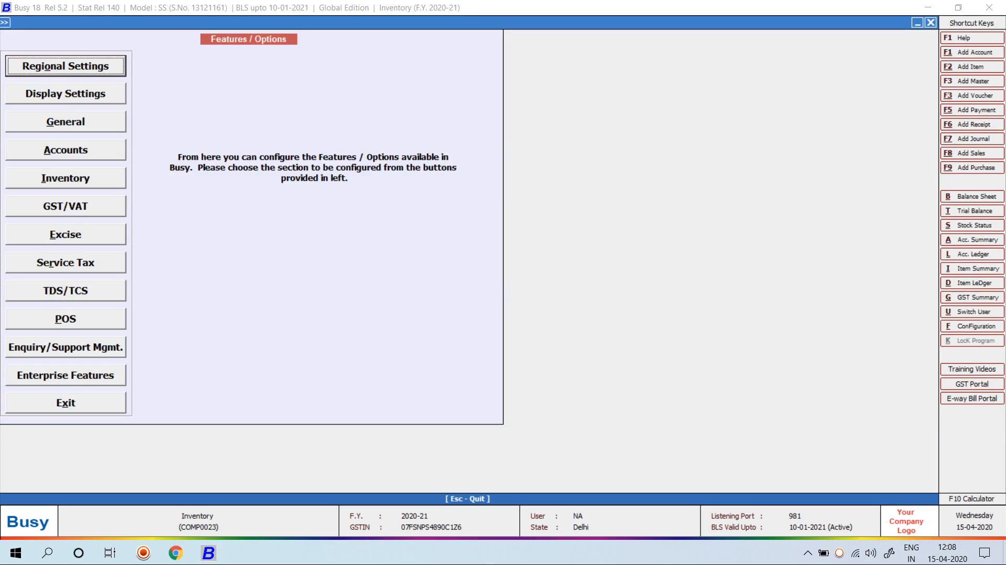
key(Down)
key(Down)
key(Down)
key(Down)
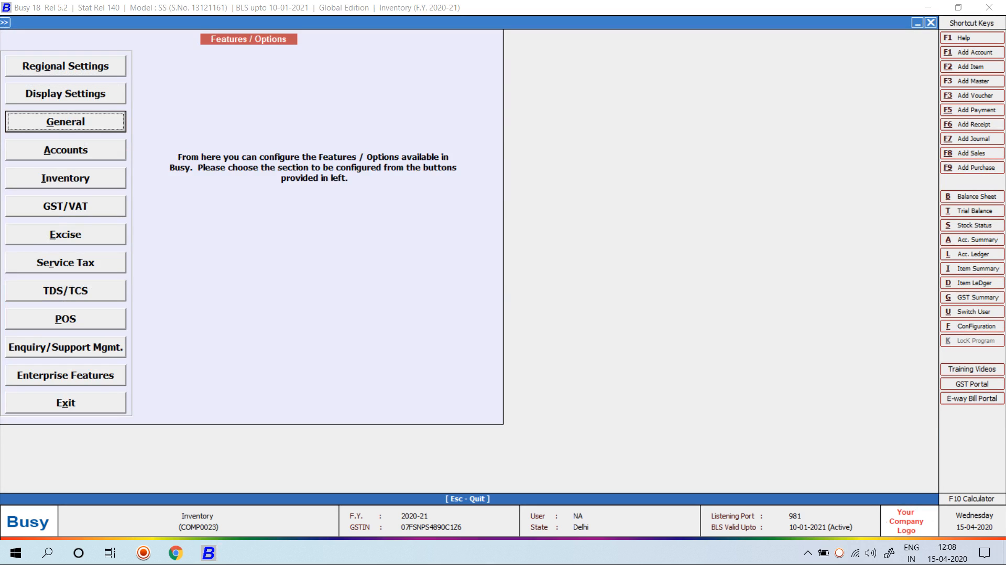
key(Return)
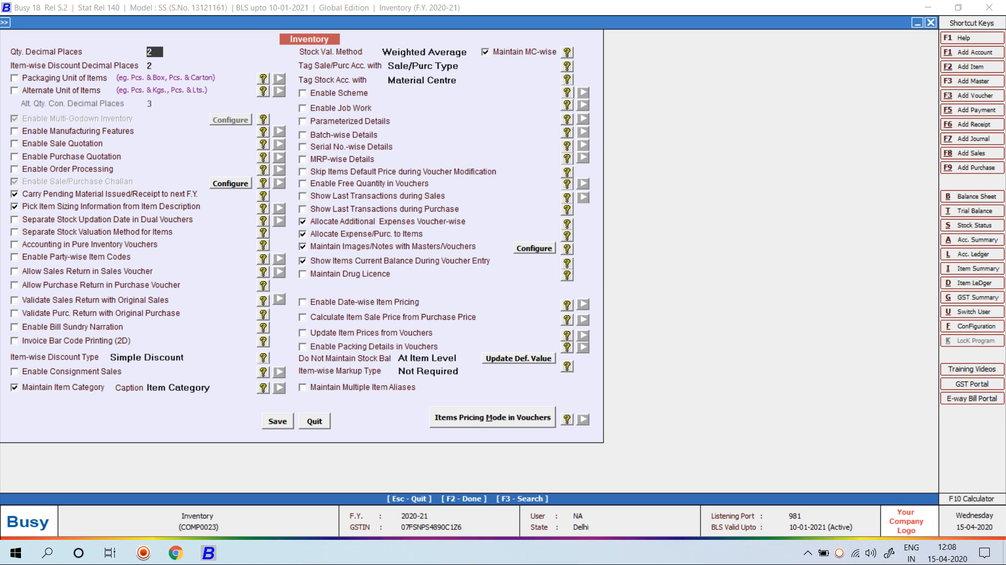
click(302, 247)
click(302, 234)
click(303, 222)
key(F2)
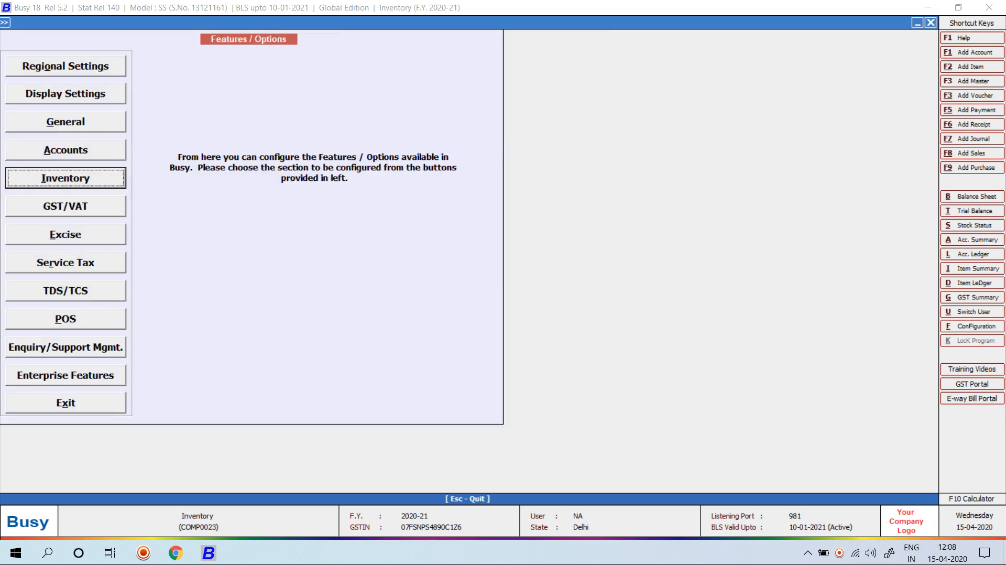
Go to Transactions and choose adding a new purchase voucher
key(Escape)
key(Right)
key(Down)
key(Return)
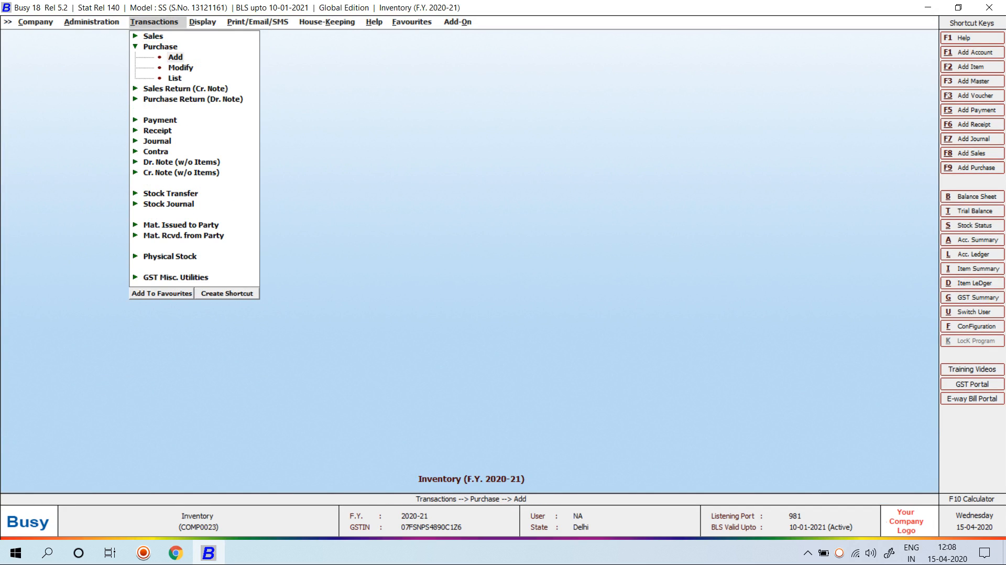
Fill a trial voucher: Mahaveer Textiles, CASTROL GTX MAGNATEC ENGINE OIL at 225.00 from Main Store; then abandon it
key(Return)
key(Return)
key(Return)
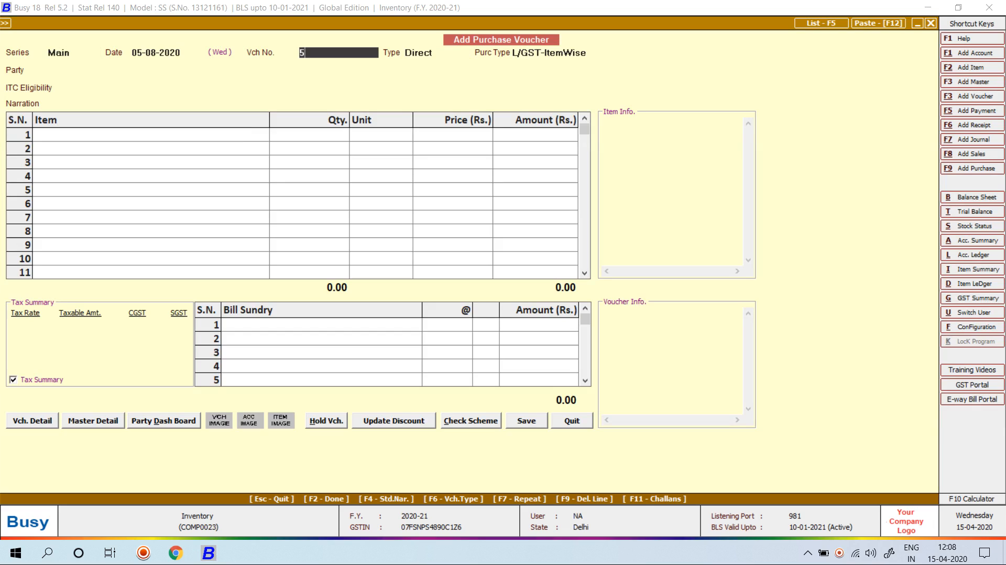
key(Return)
key(Return)
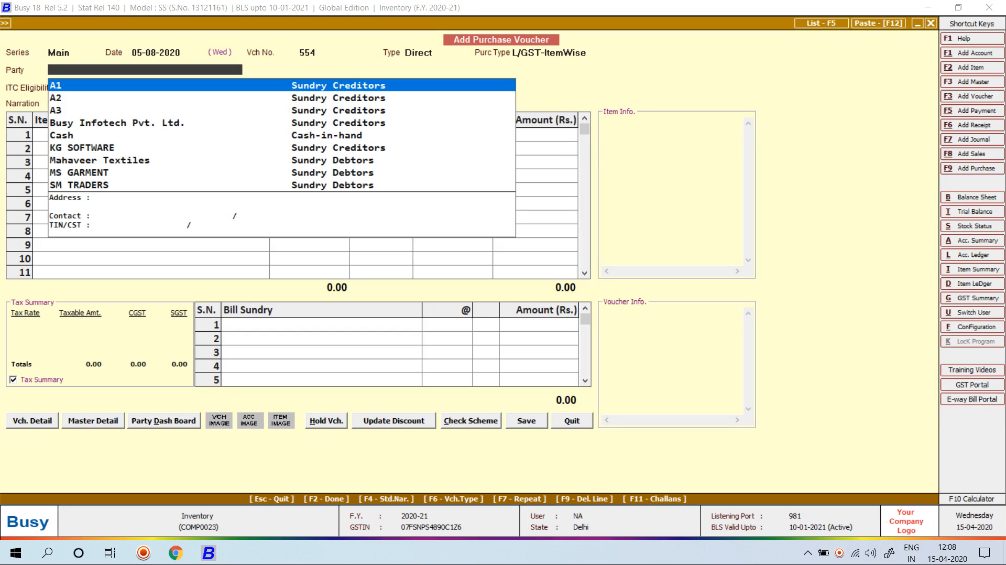
text(ma)
key(Return)
key(Return)
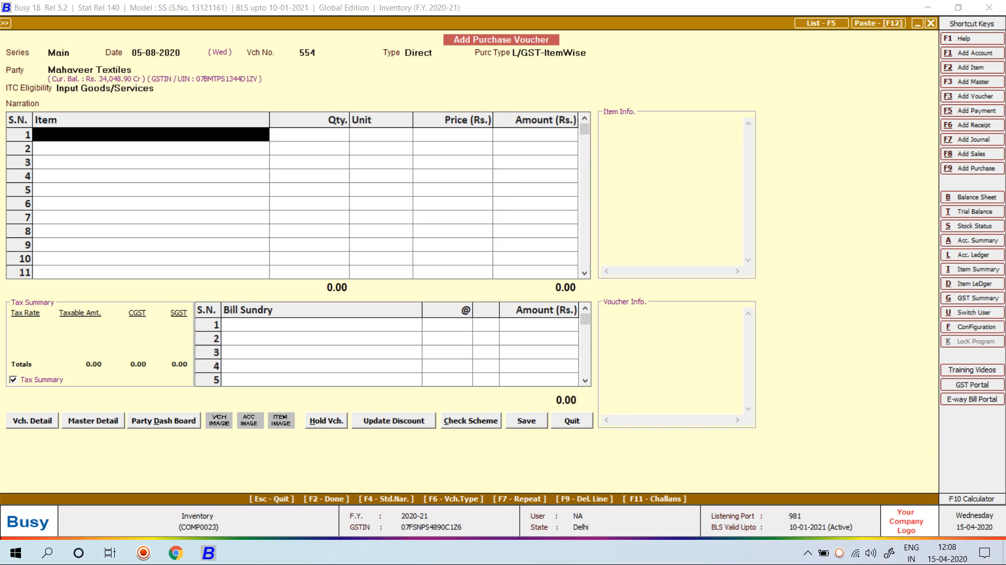
text(c)
key(Return)
key(Down)
key(Down)
key(Return)
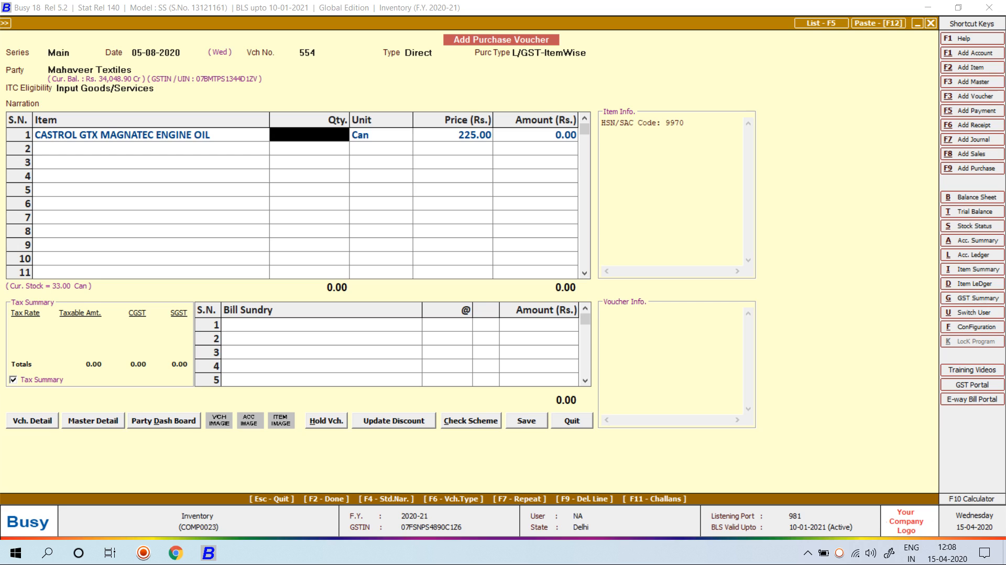
key(Escape)
Discard the voucher, reopen Inventory options and toggle Show Items Current Balance off and on again
key(y)
key(Left)
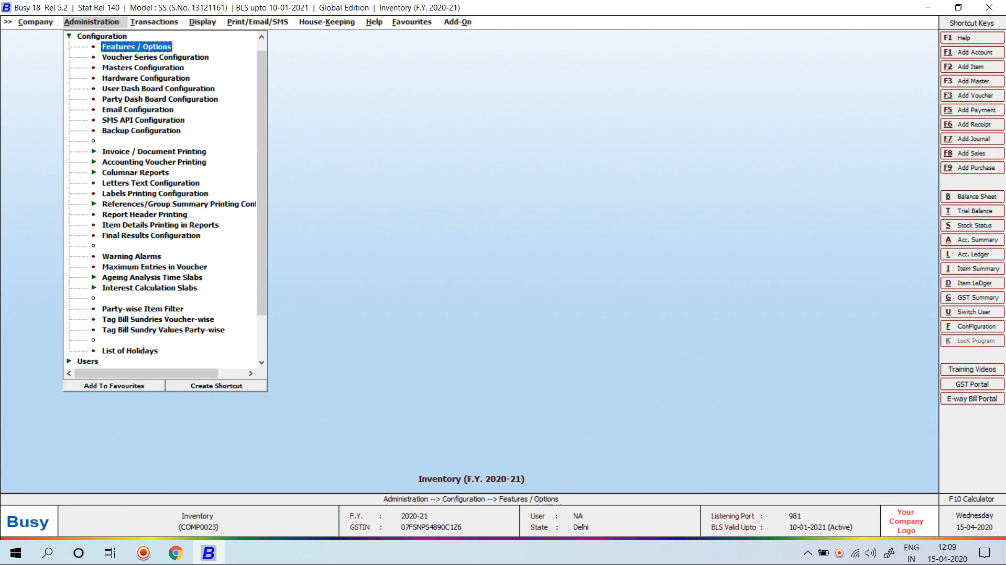
key(Return)
key(Down)
key(Down)
key(Down)
key(Down)
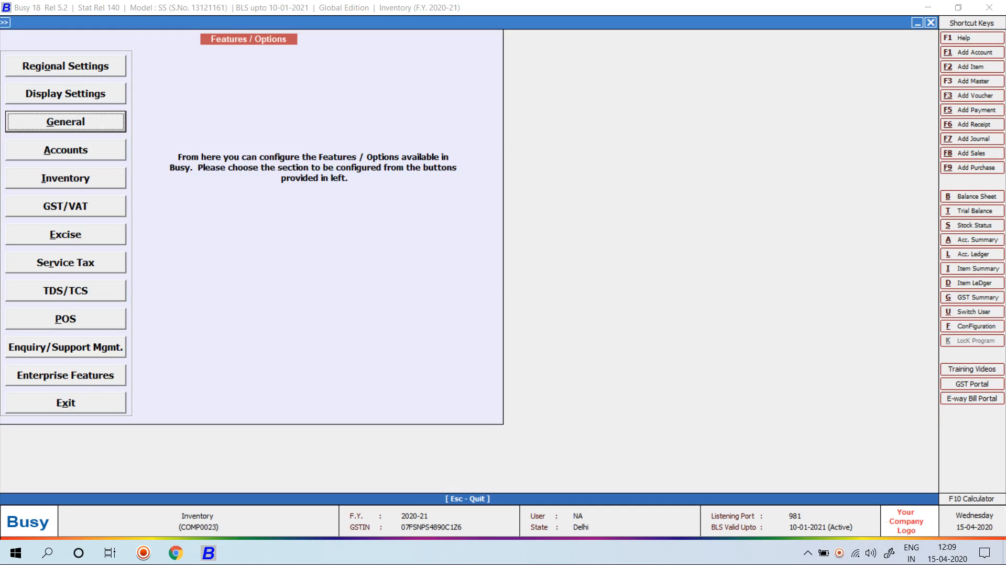
key(Return)
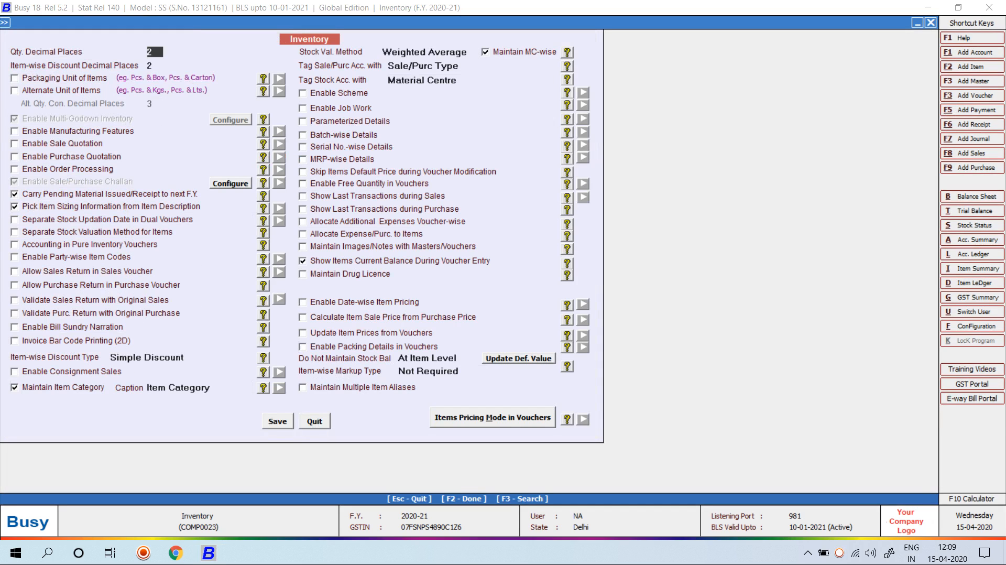
click(303, 261)
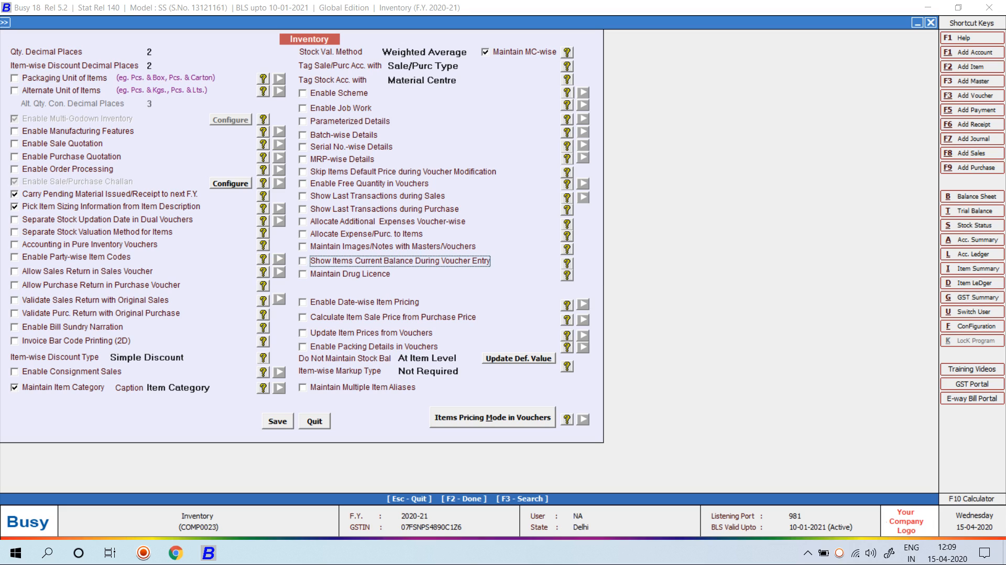
key(space)
Enable Maintain Drug Licence, enter D.L. No.1 and No.2, and save the options
key(Return)
key(y)
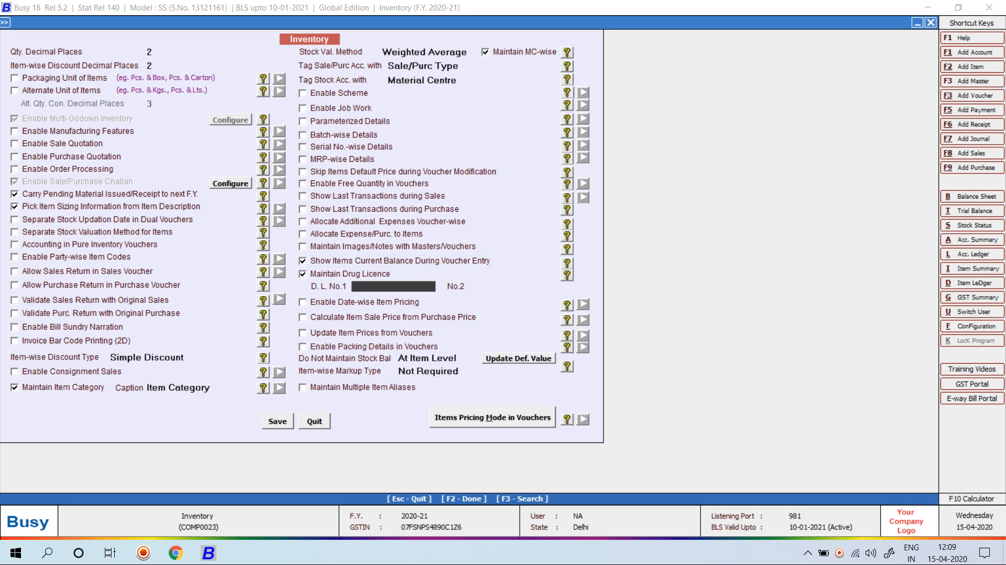
text(12345)
key(Return)
text(123)
key(BackSpace)
key(BackSpace)
key(BackSpace)
text(67890)
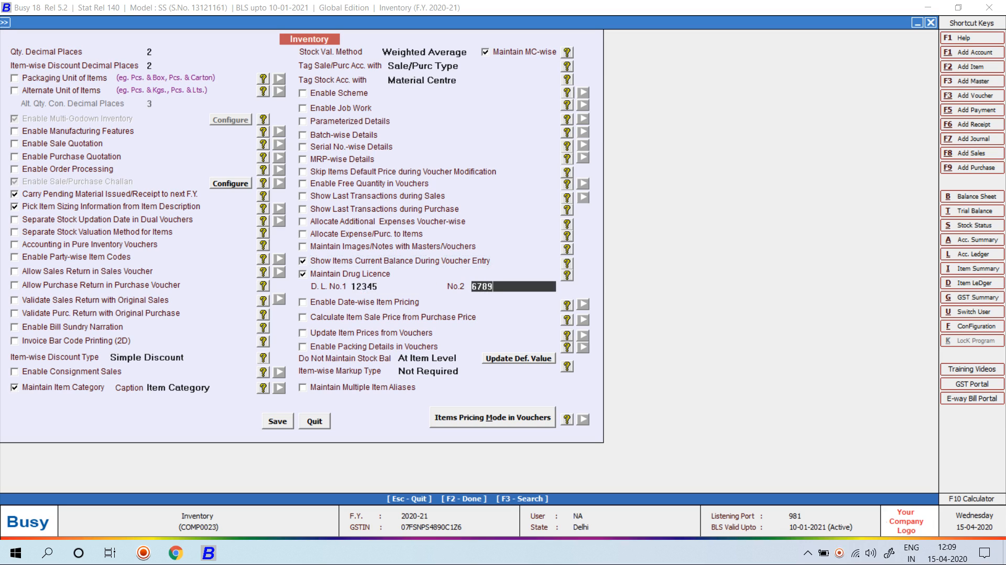
key(Return)
key(F2)
key(Return)
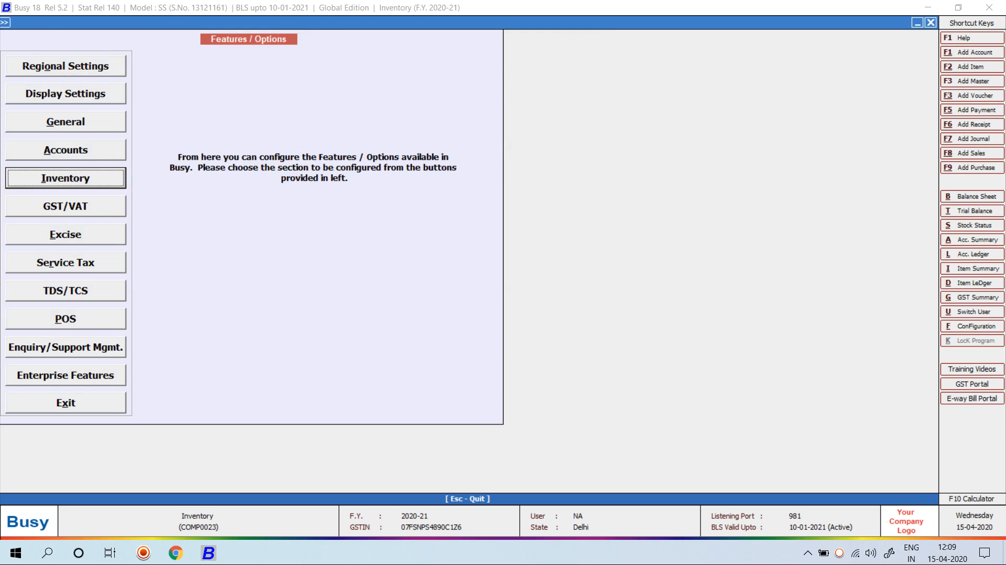
key(Escape)
key(Escape)
Start a new account master named ROHIT TRADING COMPANY
key(Up)
key(Return)
key(Return)
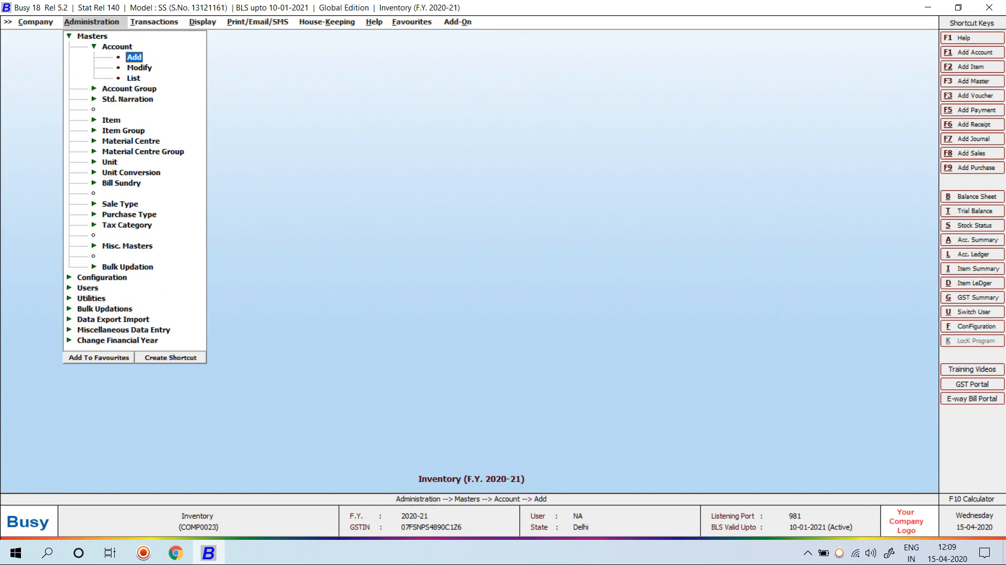
key(Return)
text(ROHIT S)
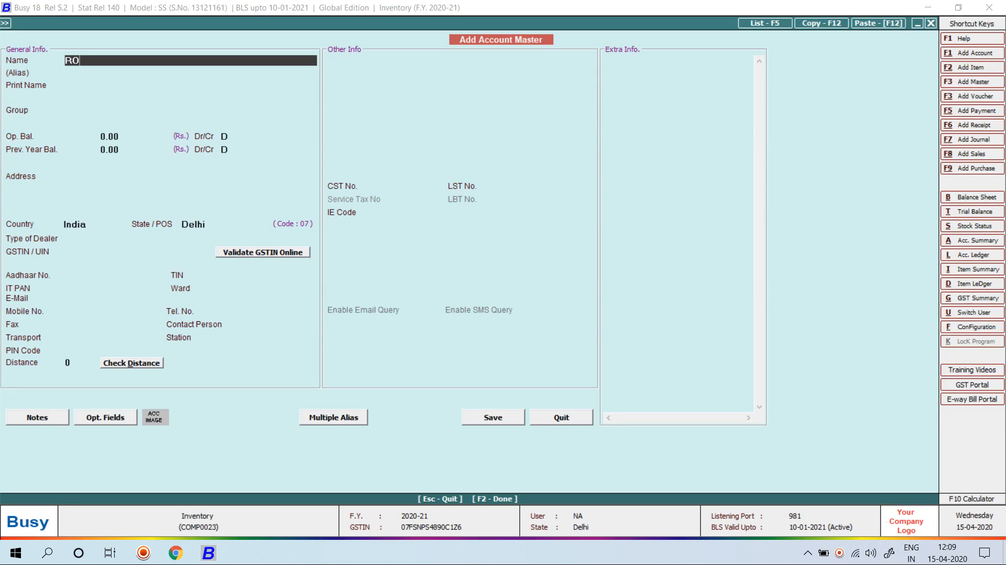
key(BackSpace)
text(TRADING COM)
text(PANIE)
key(BackSpace)
key(BackSpace)
key(BackSpace)
text(NY)
key(Return)
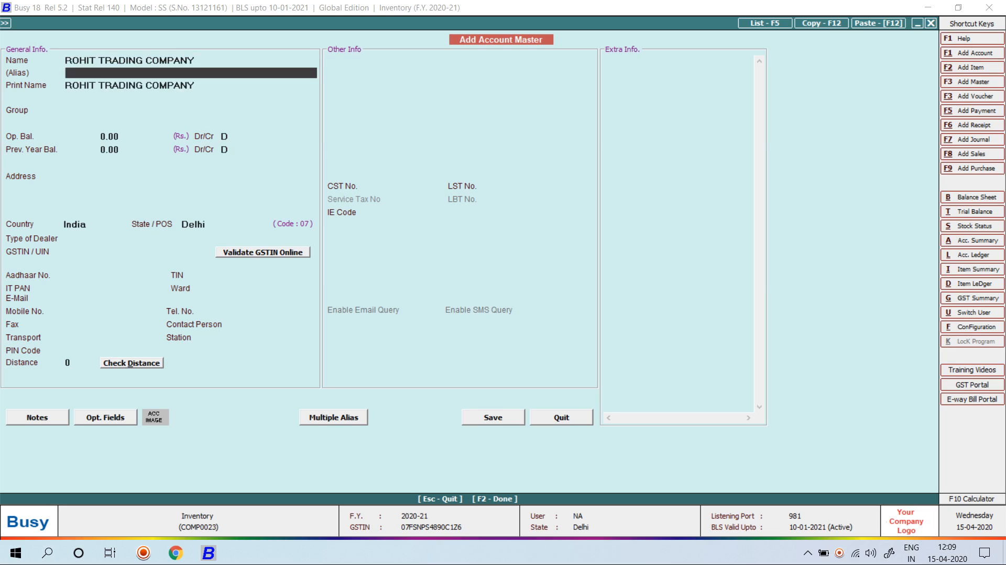
Assign it to Sundry Debtors, step to the address fields, then abandon the account
key(Return)
key(Return)
text(SUN)
key(Down)
key(Return)
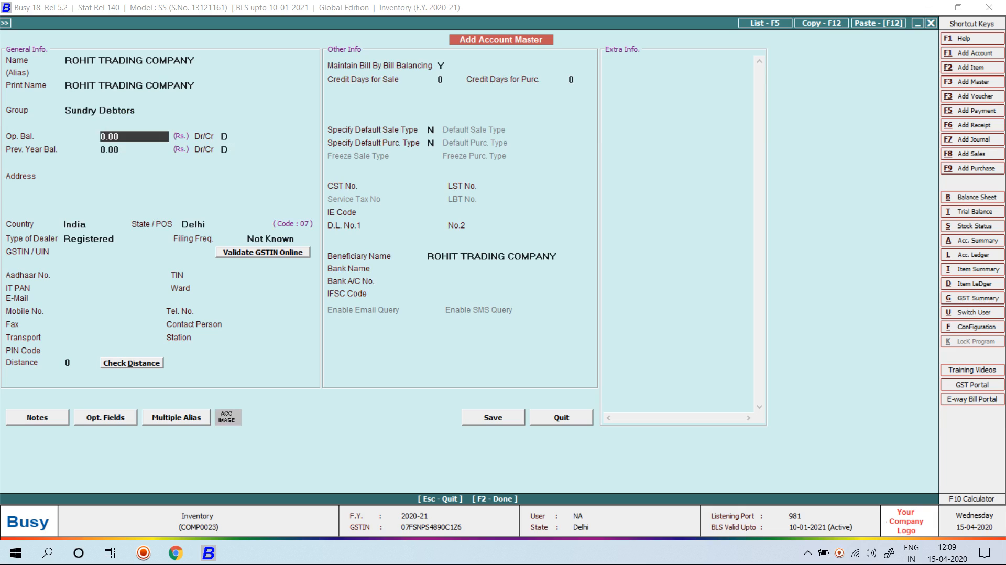
key(Return)
key(Return)
key(Return)
key(Return)
key(Return)
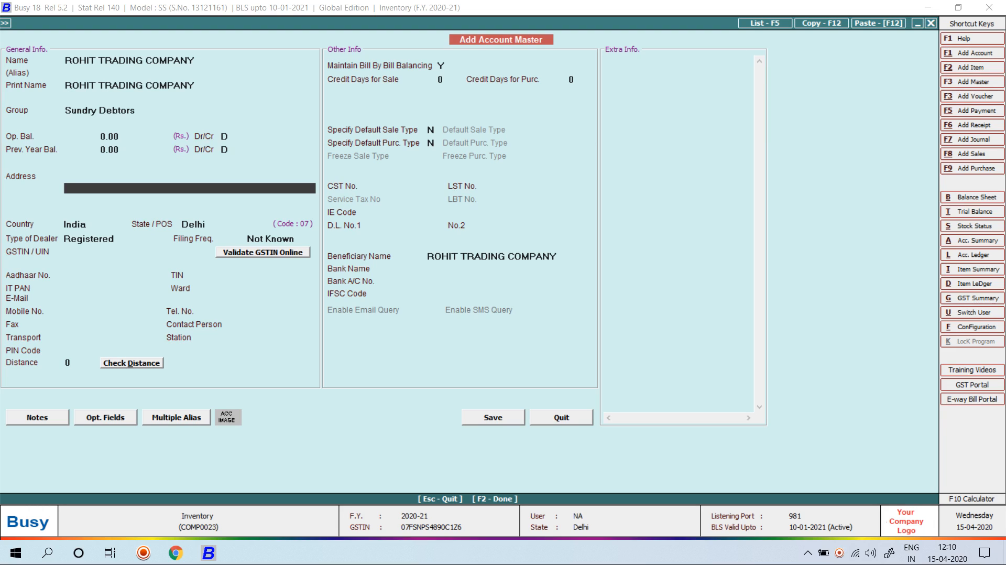
key(Escape)
Discard the draft account, then enable Date-wise Item Pricing in Inventory options and save
key(Return)
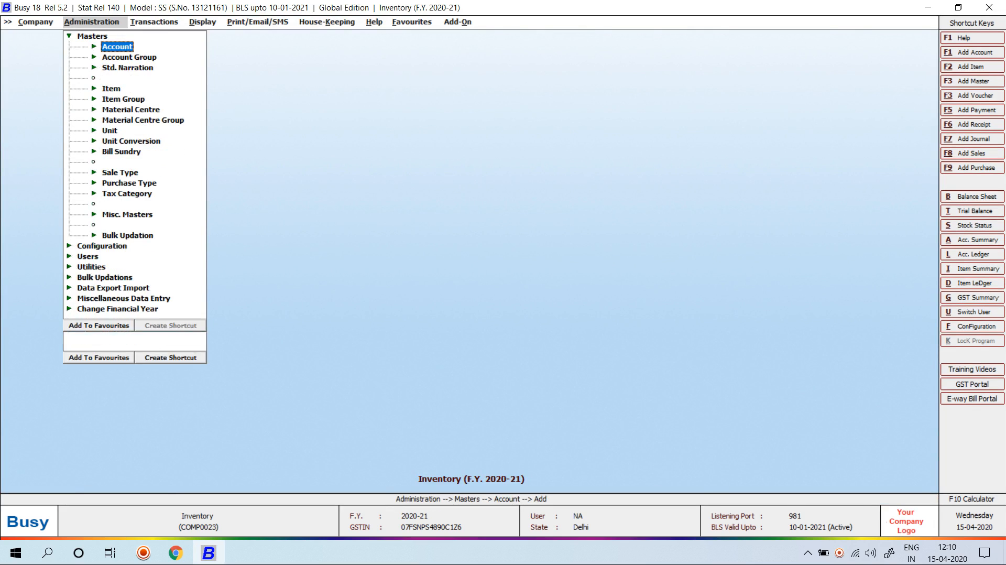
key(Escape)
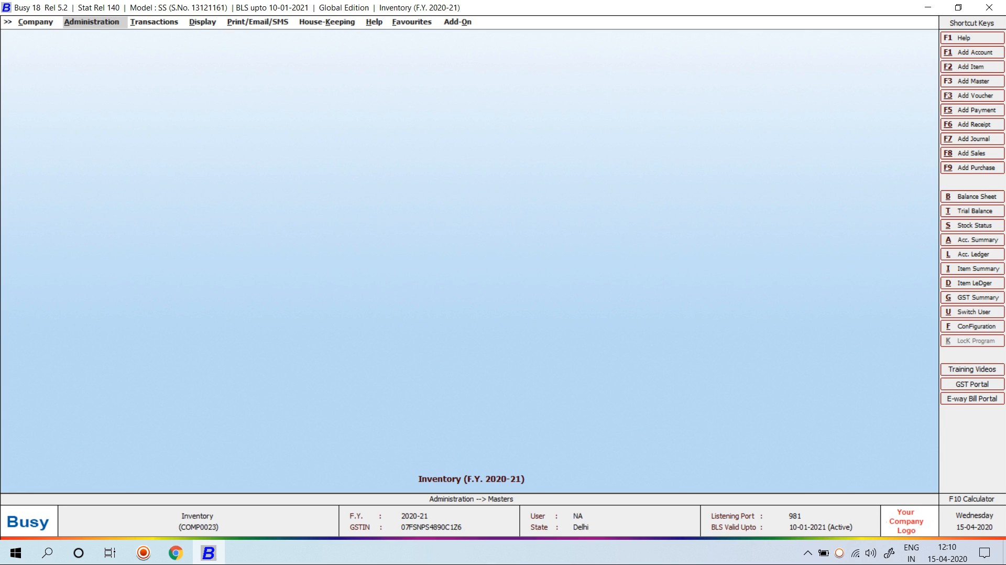
key(Return)
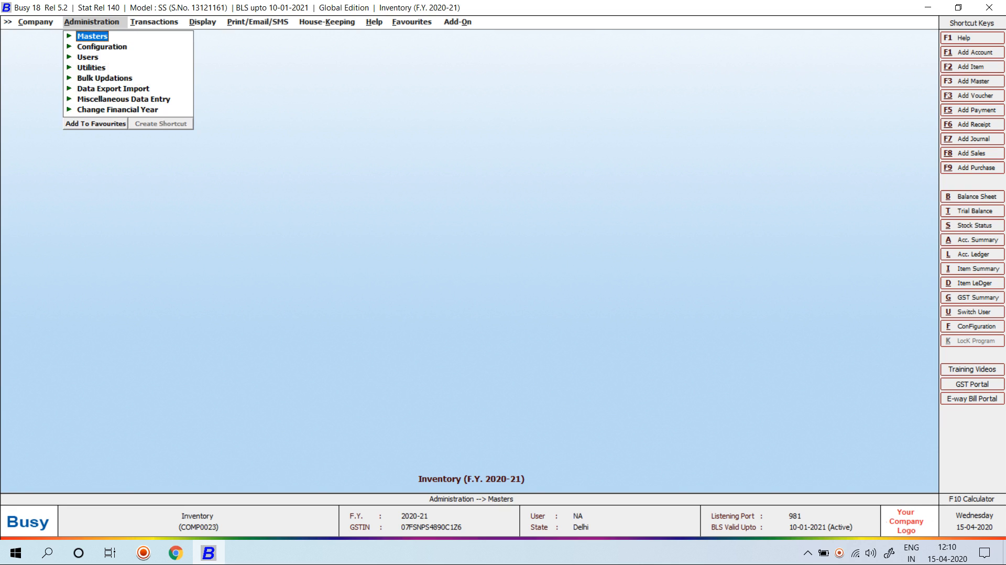
key(Down)
key(Return)
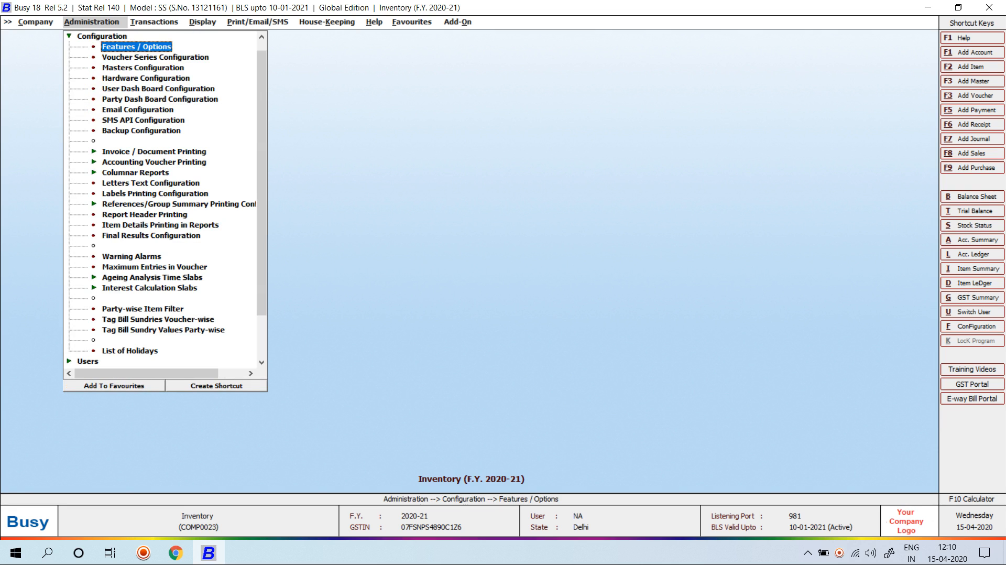
key(Return)
key(Down)
key(Down)
key(Down)
key(Down)
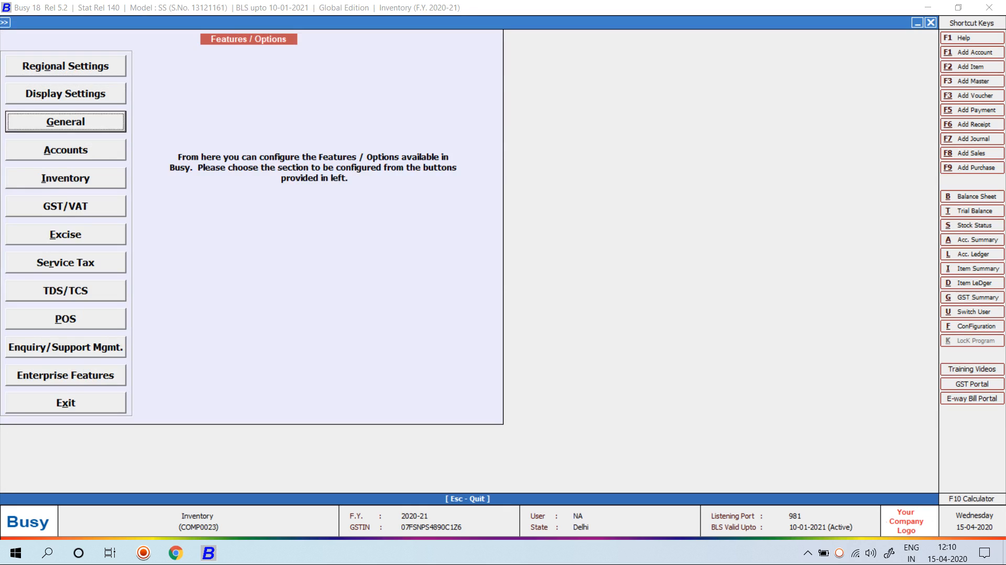
key(Return)
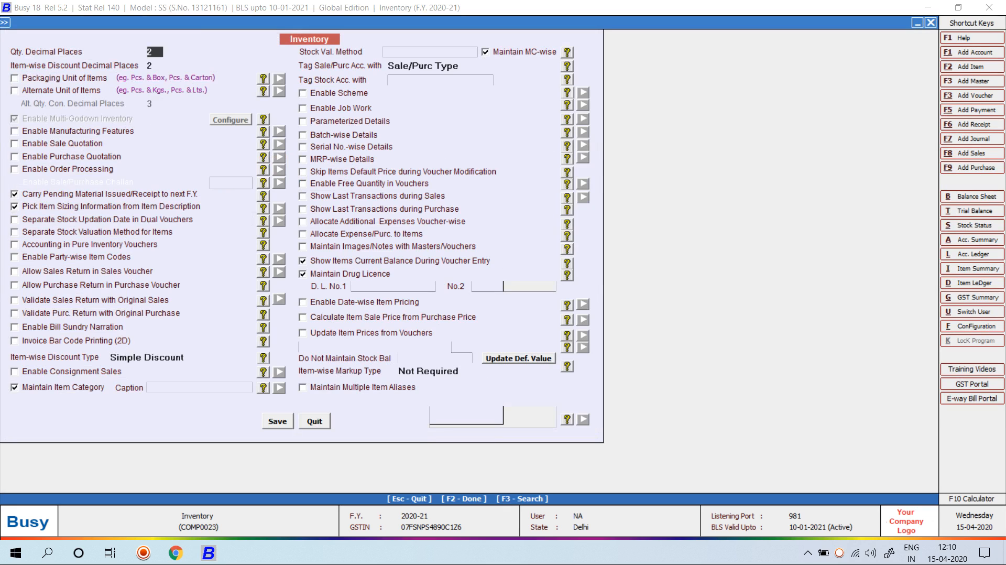
click(302, 302)
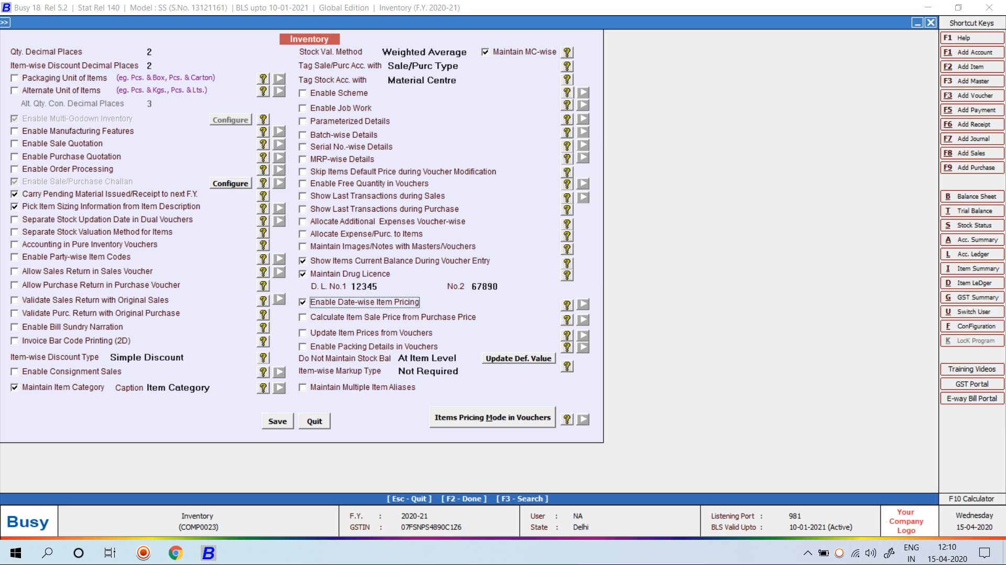
key(F2)
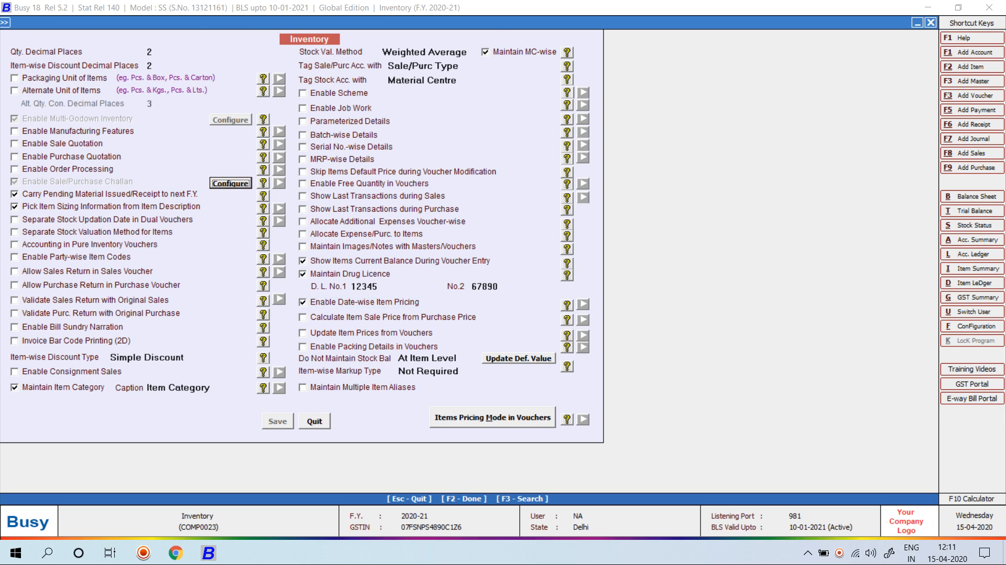
Return to Administration Masters and bring up the Item master choices
key(Escape)
key(Escape)
key(Up)
key(Return)
key(Down)
key(Down)
key(Down)
key(Return)
key(Down)
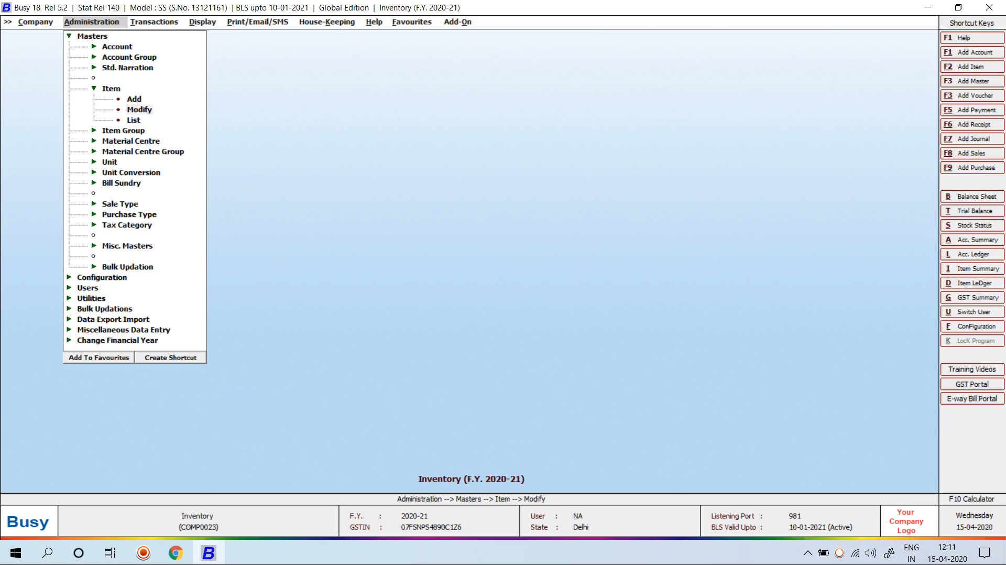
Open item MOUSE for modification and enter sale price 120 in the first date-wise price row
key(Return)
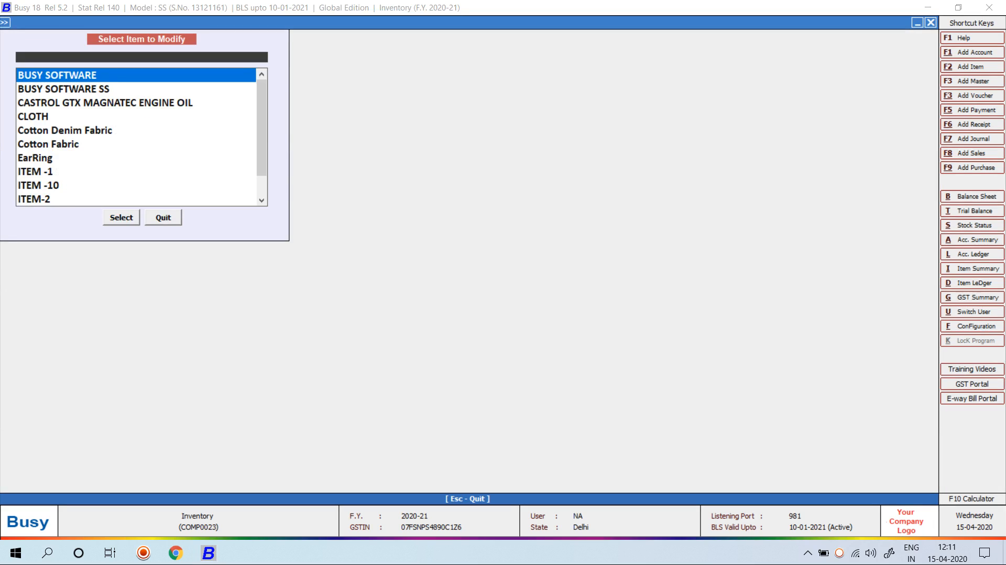
text(MOUSE)
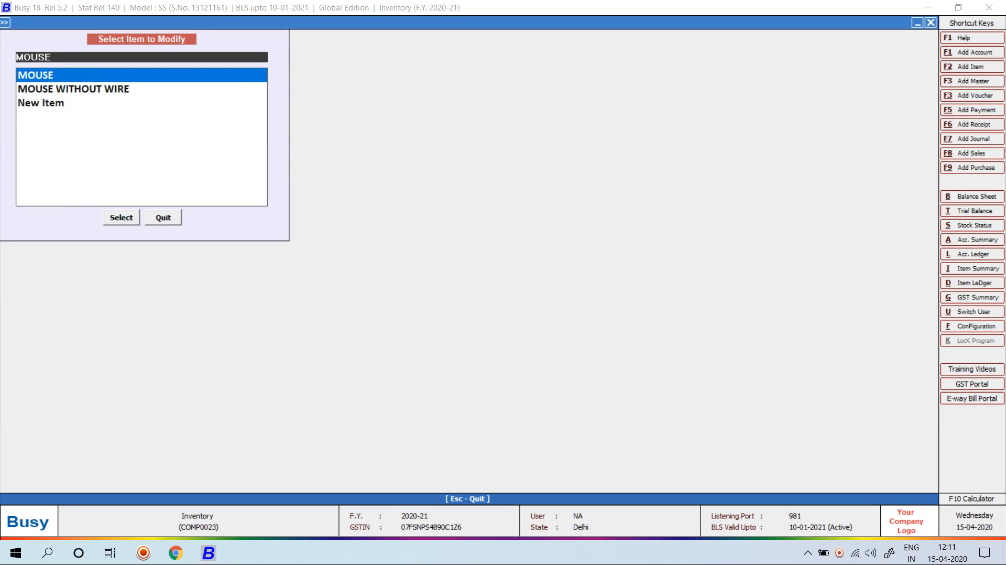
key(Return)
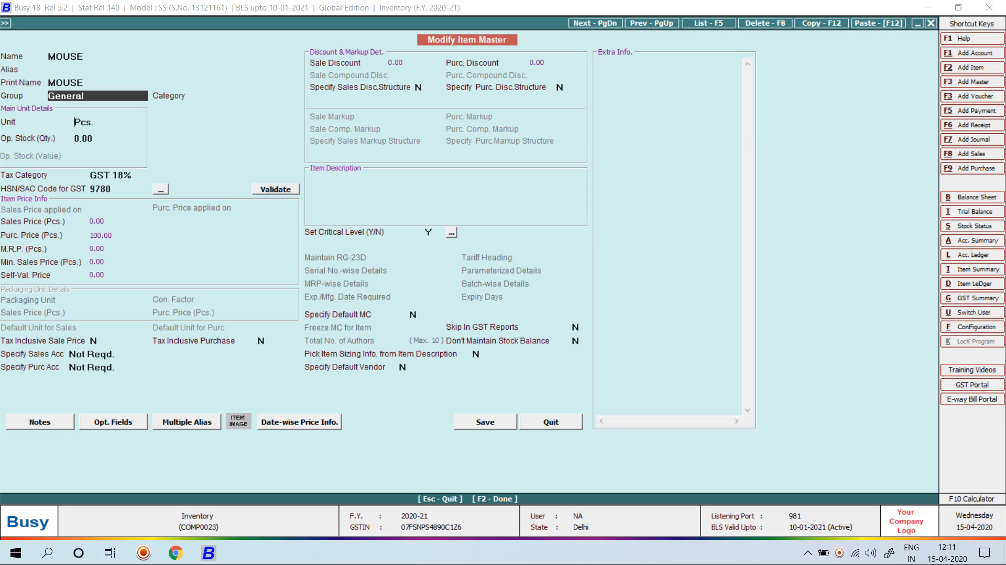
key(Return)
key(Return)
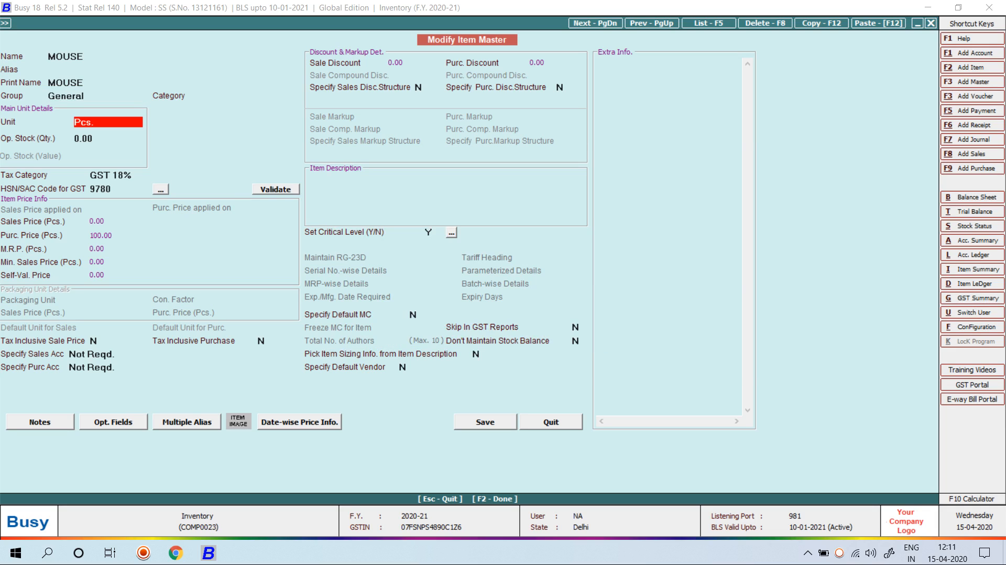
key(Return)
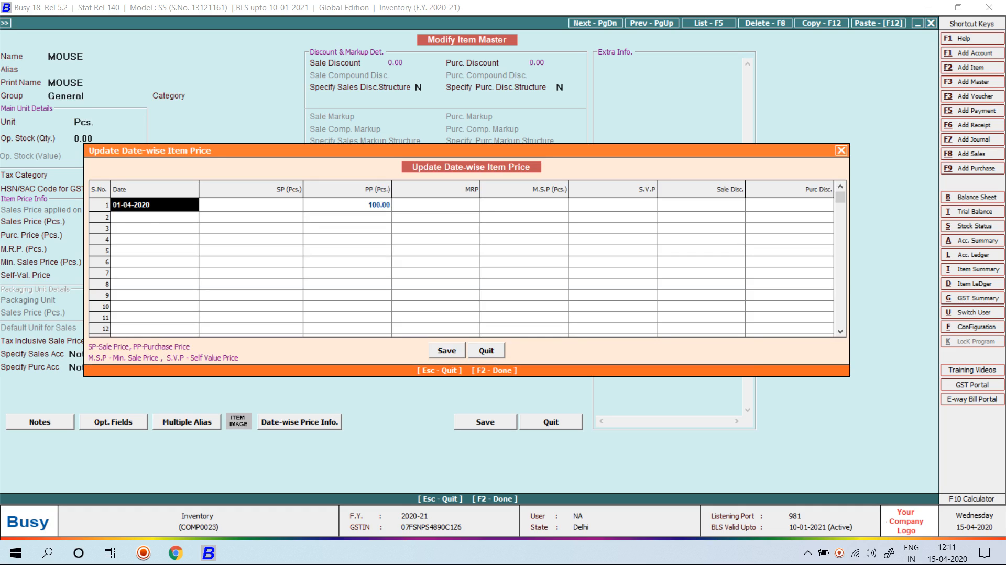
key(Return)
text(120)
key(Return)
Add a 01-08-2020 date-wise price row with sale price 150 and purchase price 110
key(Left)
key(Left)
key(Down)
text(1-8)
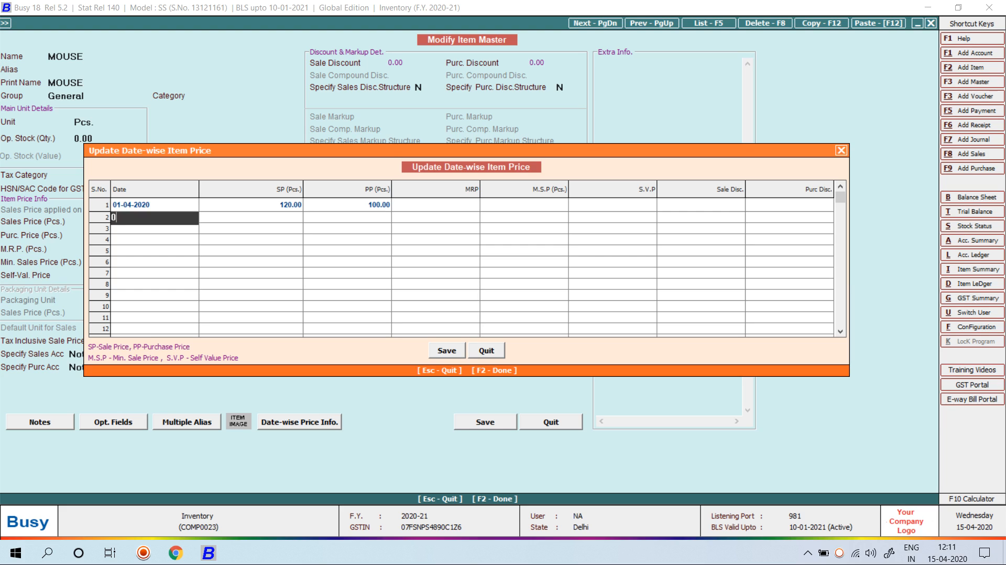
key(Return)
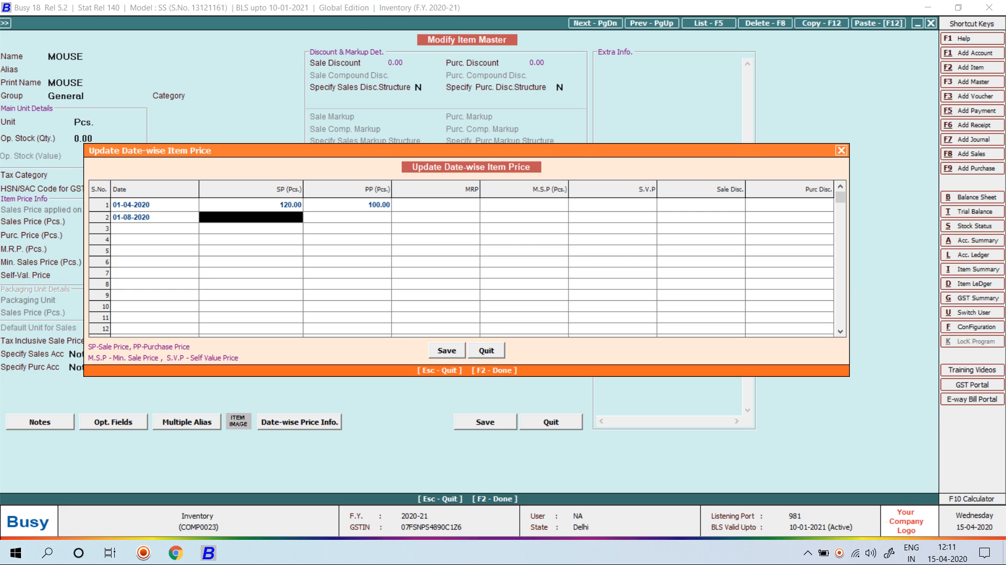
text(150)
key(Return)
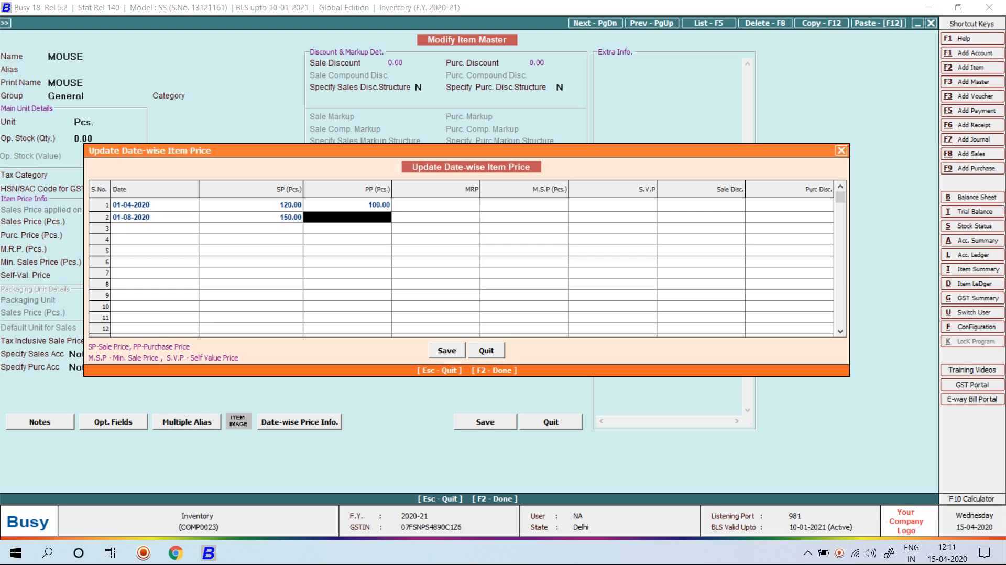
text(110)
key(Return)
Add a 01-10-2020 date-wise price row with sale price 180 and purchase price 140
key(Left)
key(Left)
key(Down)
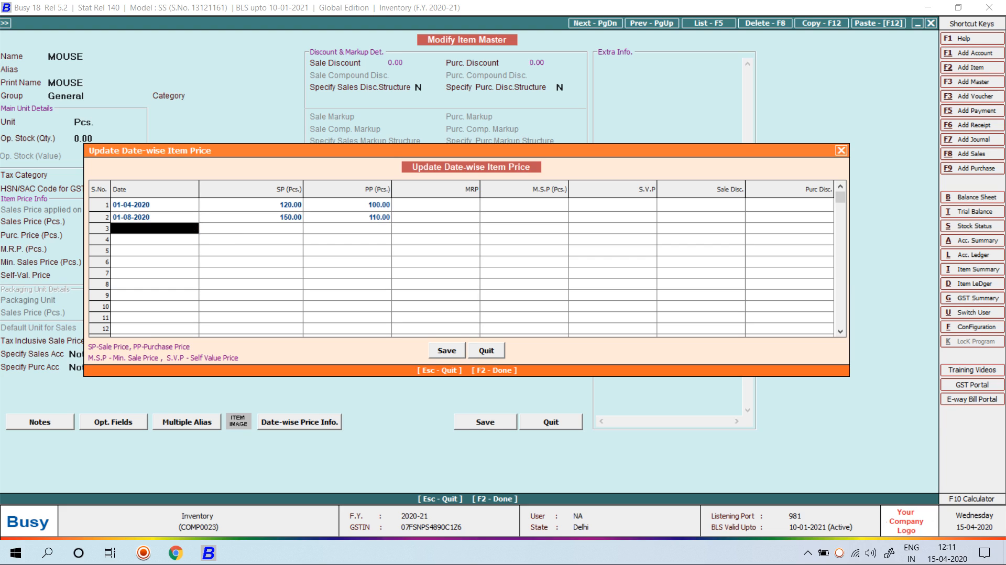
text(1-10)
key(Return)
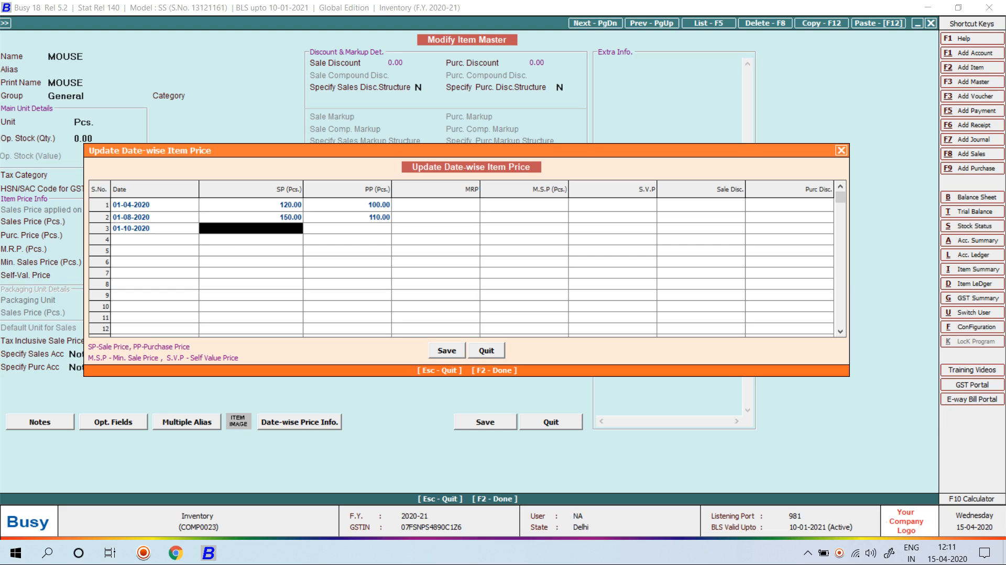
text(180)
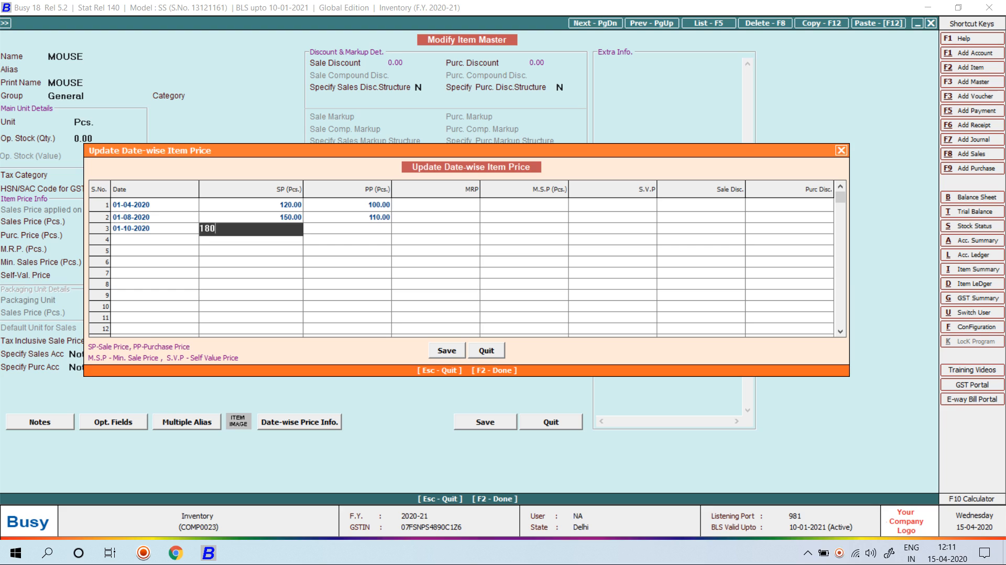
key(Return)
text(140)
key(Return)
Add a 01-12-2020 row at 220 sale and 190 purchase, then save the MOUSE master
key(Return)
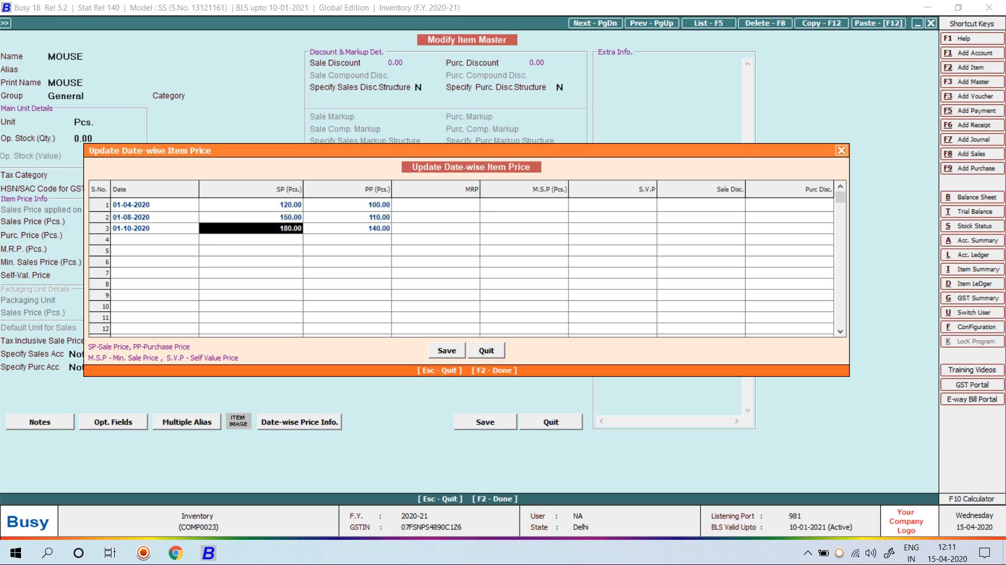
text(1-12)
key(Return)
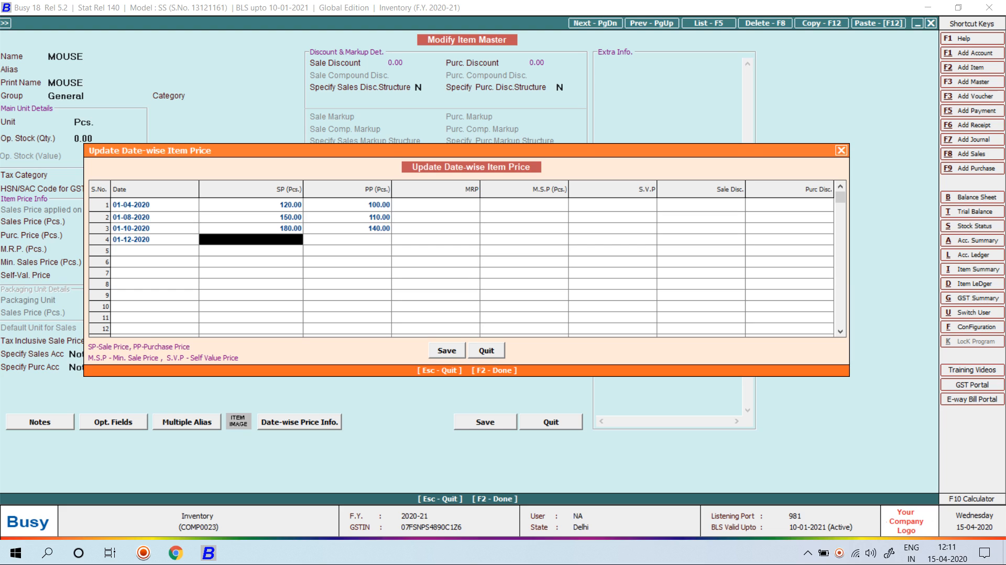
text(220)
key(Return)
text(190)
key(Return)
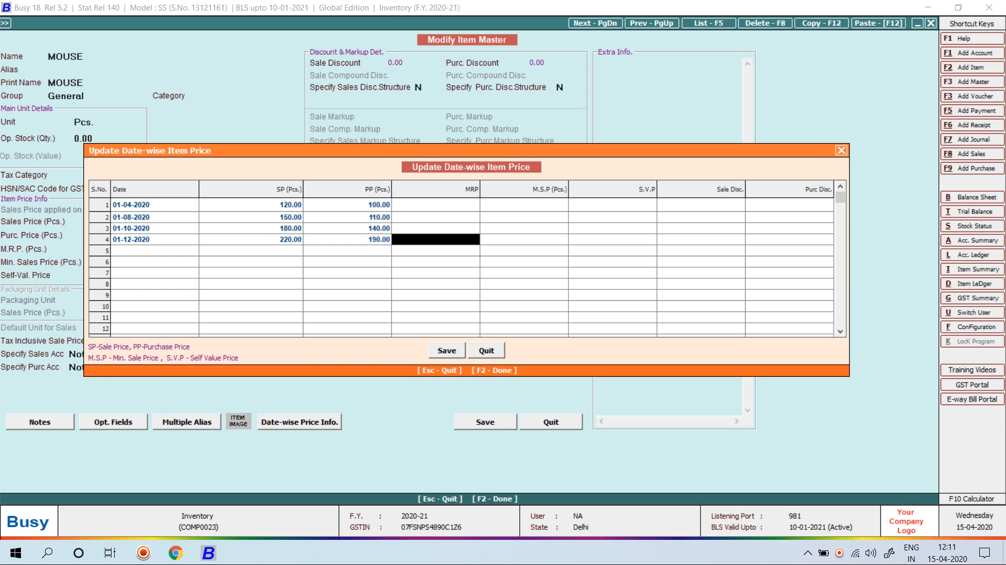
key(F2)
key(F2)
key(Return)
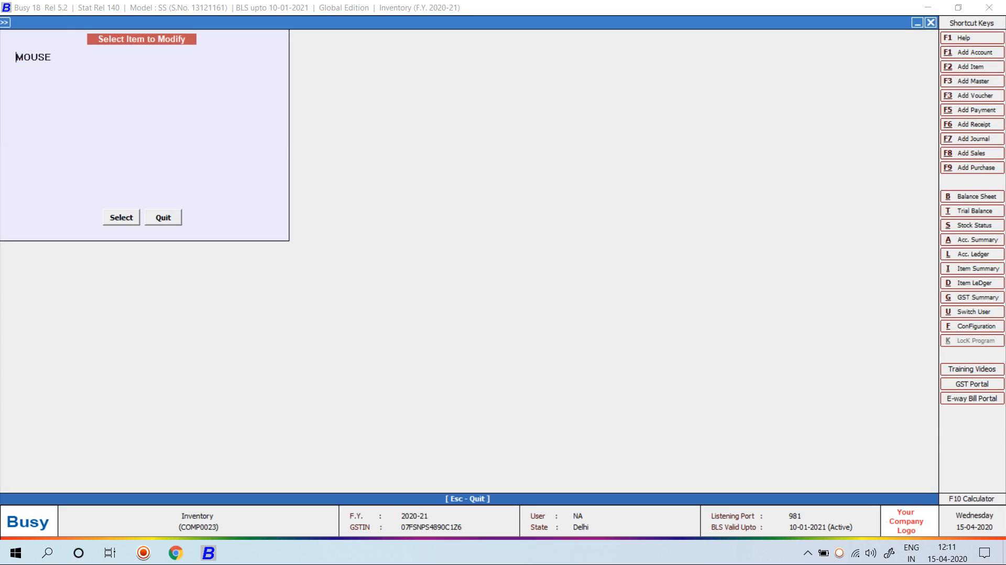
key(Escape)
Start a new sales voucher dated 31-07-2020 for party Cash
key(Right)
key(Return)
key(Return)
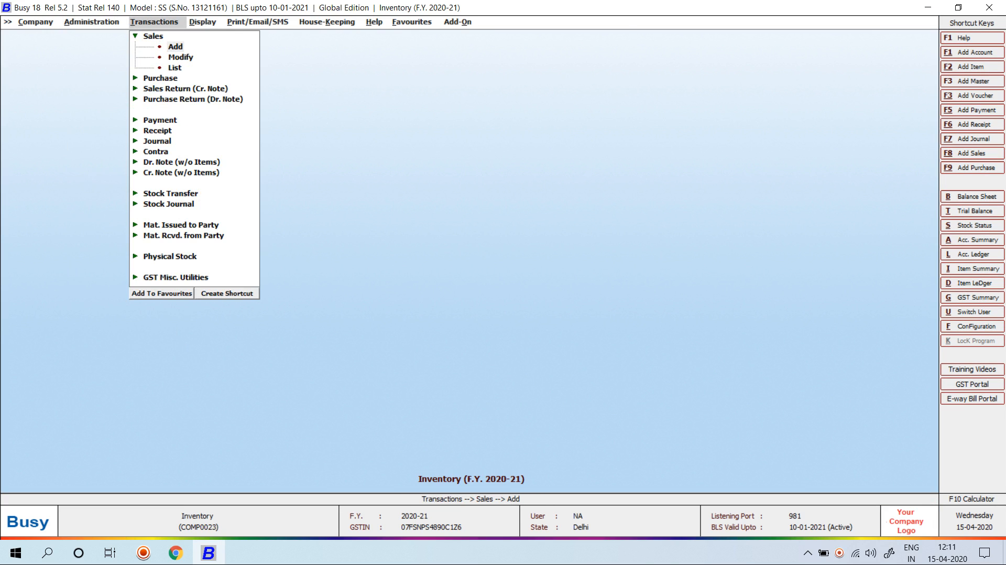
key(Return)
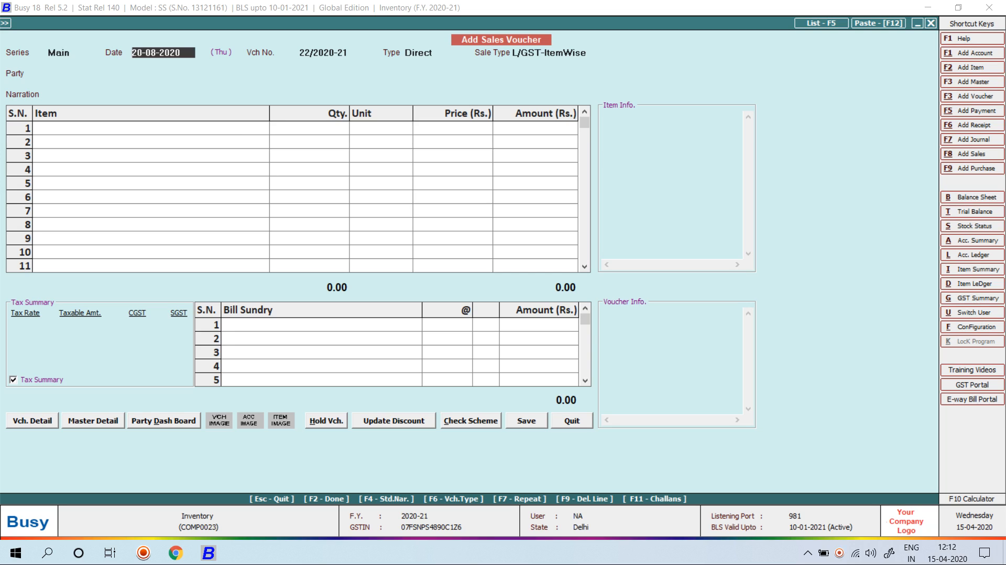
text(31-07-2020)
key(Return)
key(Return)
text(cash)
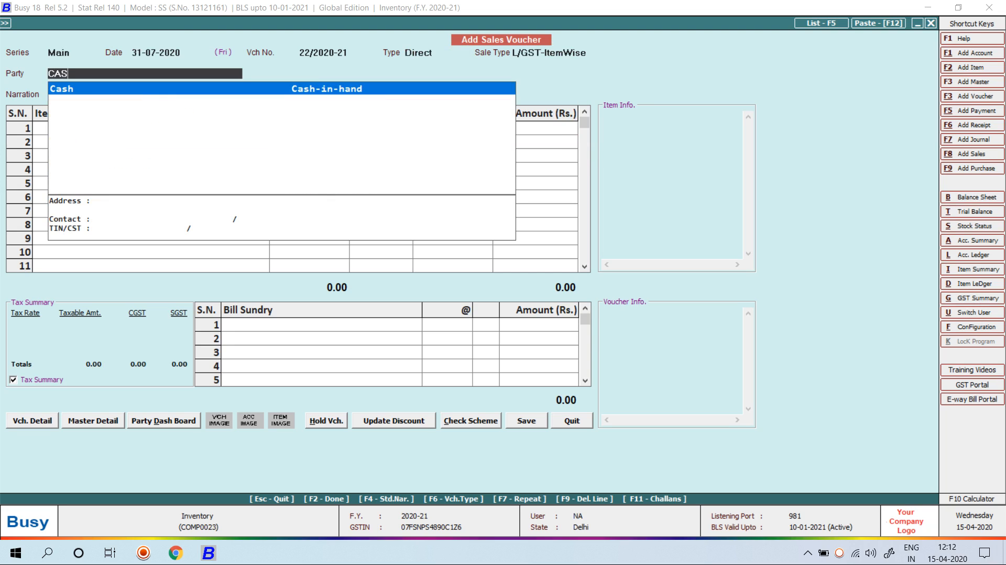
key(Return)
Remove the mistakenly selected MOUSE WITHOUT WIRE item from row 1
text(MOUS)
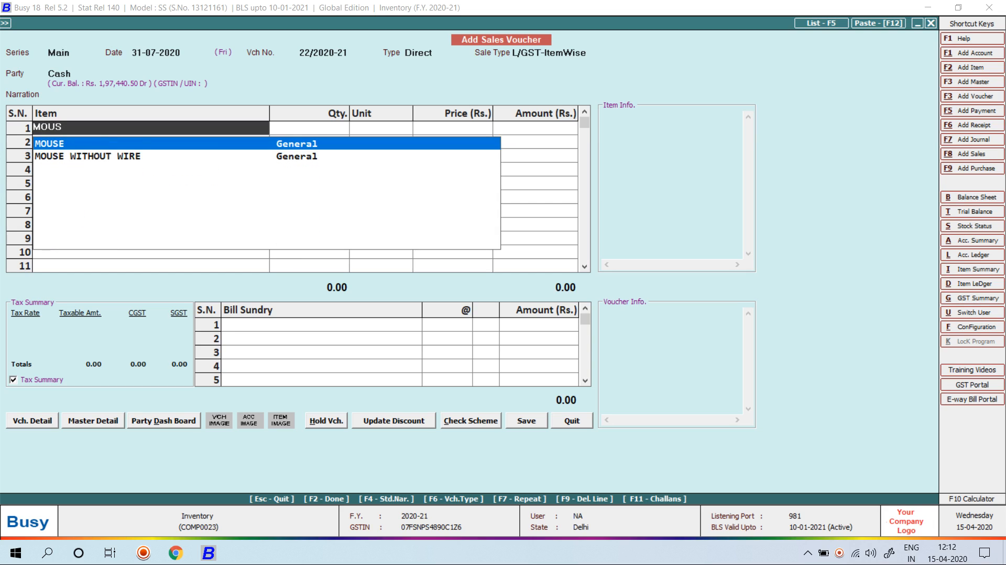
key(Down)
key(Return)
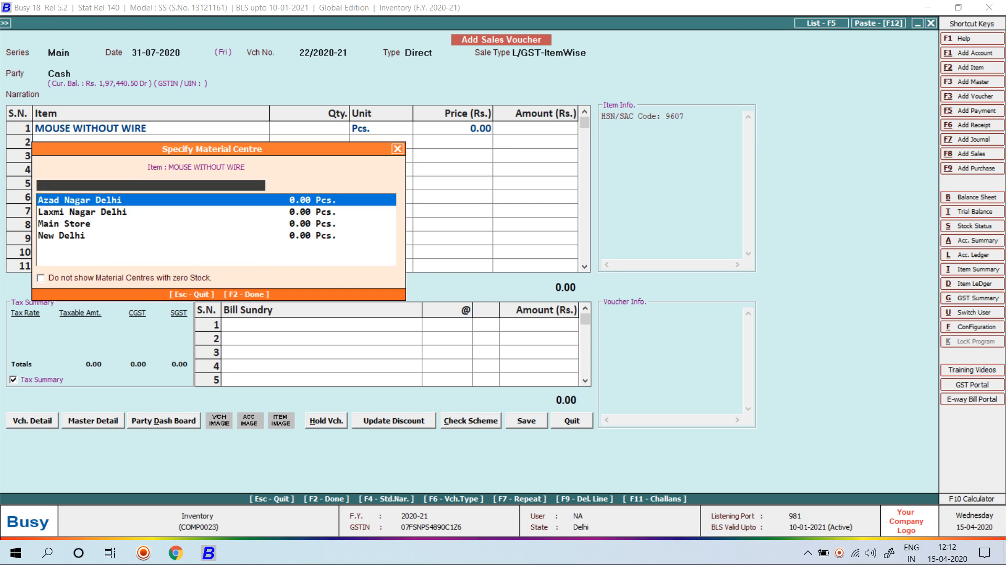
key(Return)
Enter 100 MOUSE from Laxmi Nagar Delhi, keeping the date-wise price 120
key(Return)
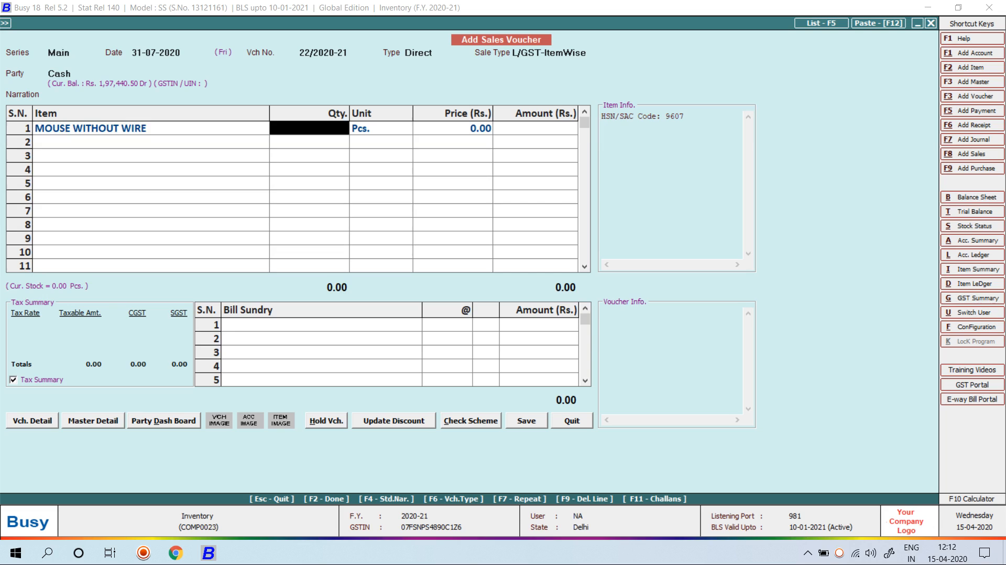
key(Left)
key(F9)
text(MOUSE)
key(Return)
key(Down)
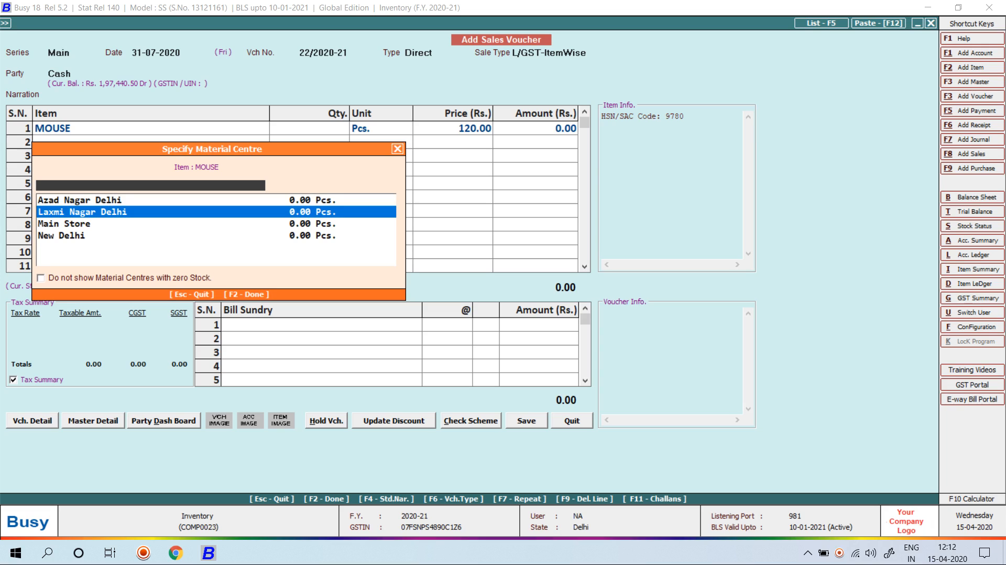
key(Down)
key(Return)
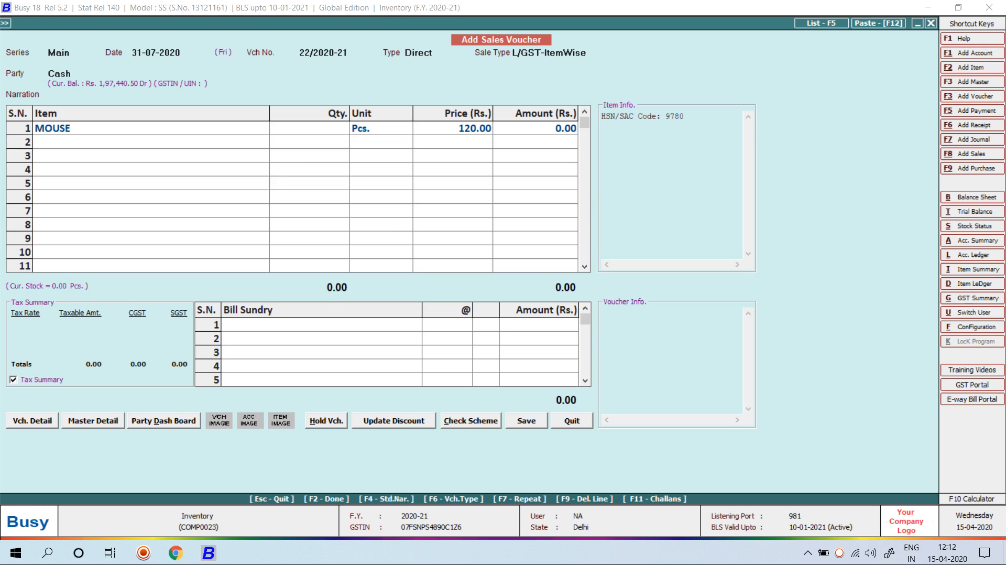
text(120)
key(Return)
text(100)
key(Return)
key(Return)
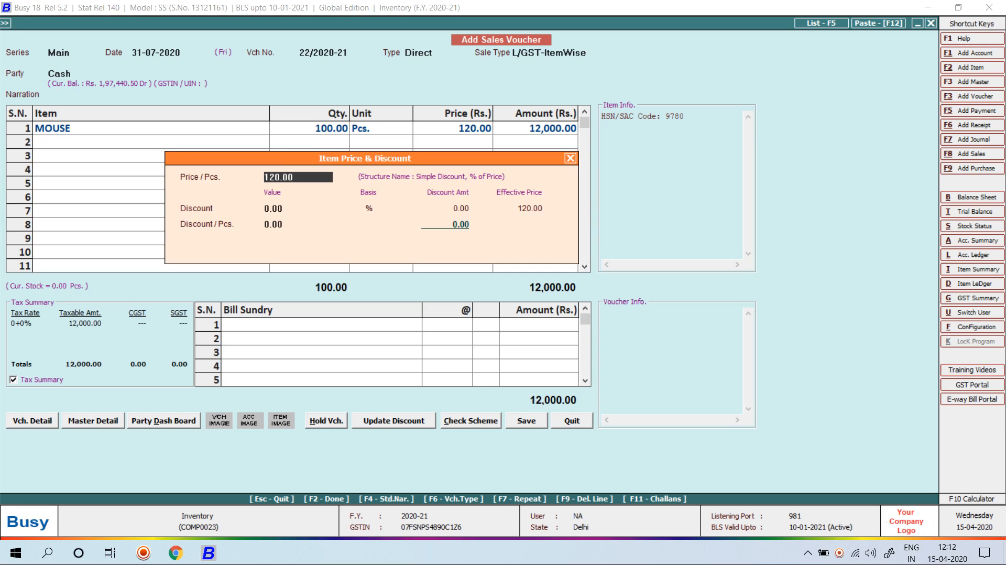
key(Return)
key(Escape)
key(Escape)
key(Escape)
key(Escape)
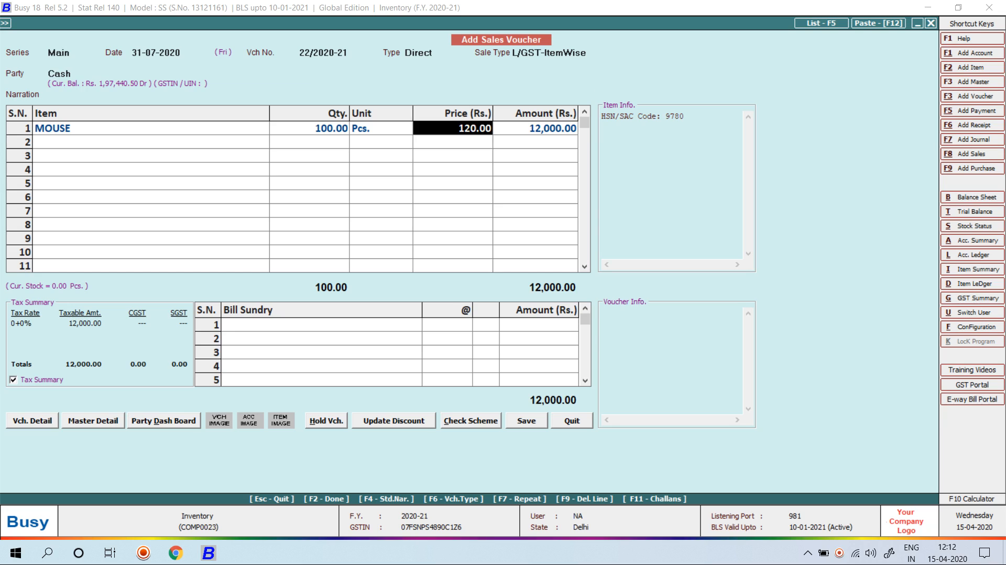
Change the voucher date to 01-08-2020 and accept the price update
text(01-08-2020)
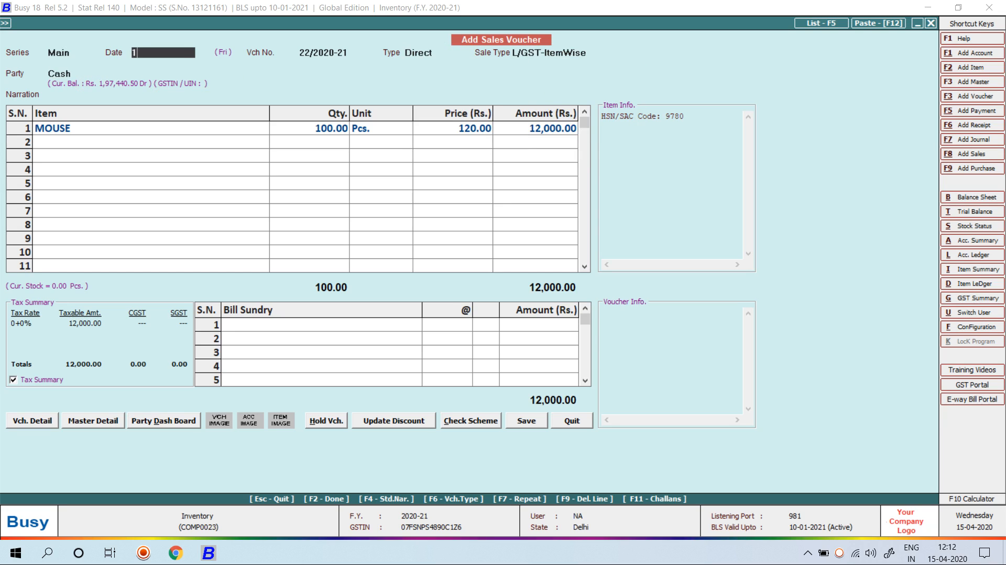
key(Return)
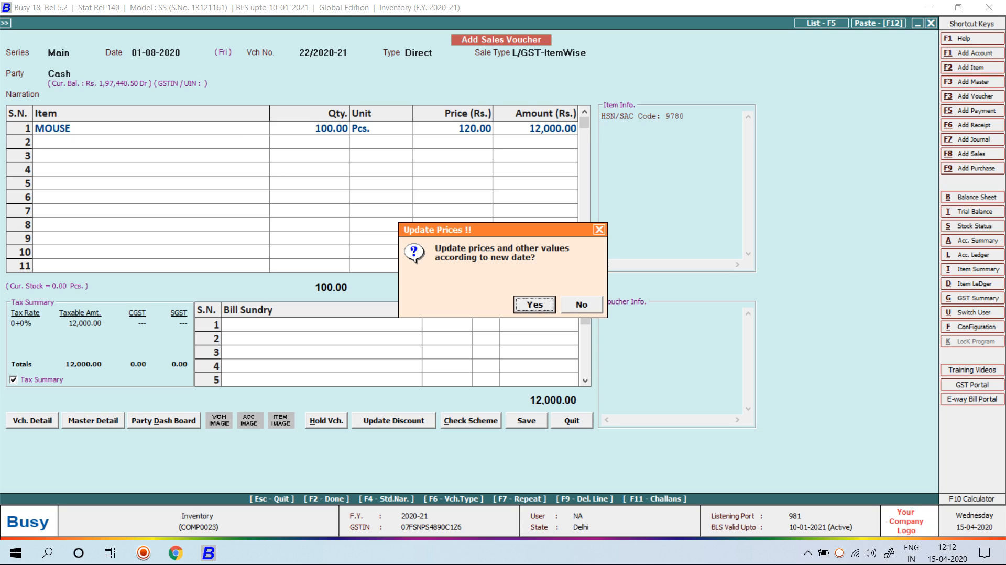
key(Return)
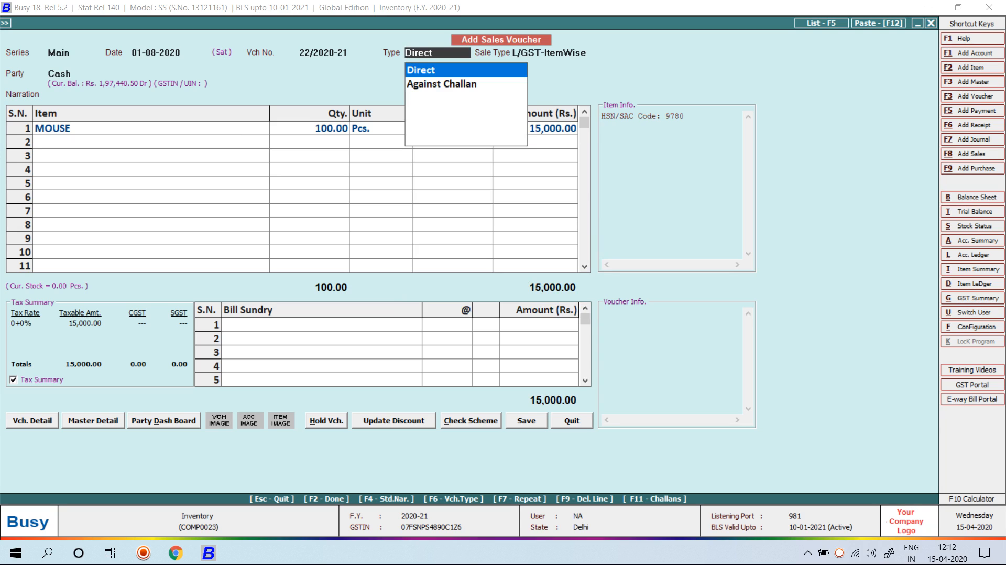
key(Return)
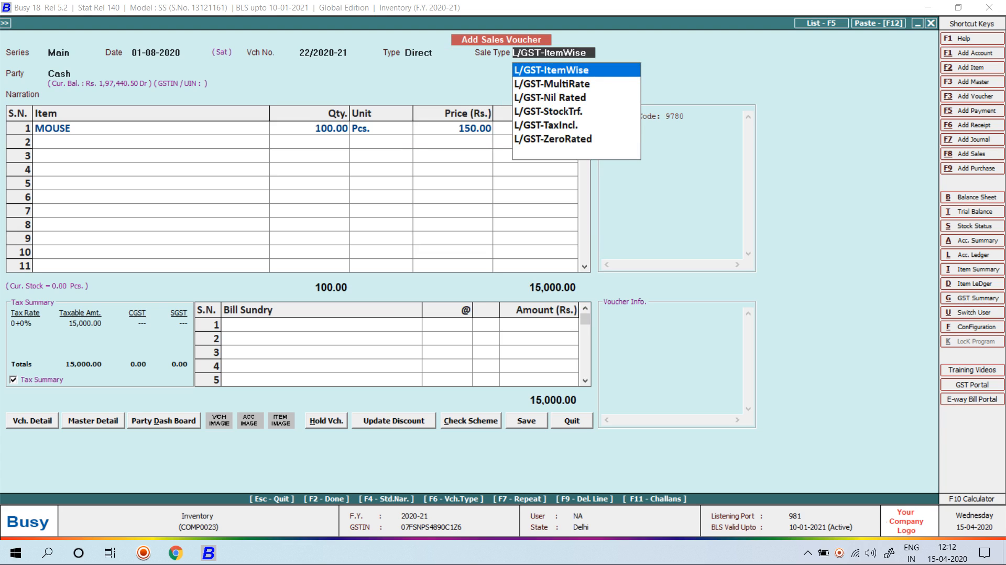
Change the voucher date to 02-10-2020 and accept the price update
key(shift+Tab)
key(shift+Tab)
key(shift+Tab)
key(Return)
text(1-)
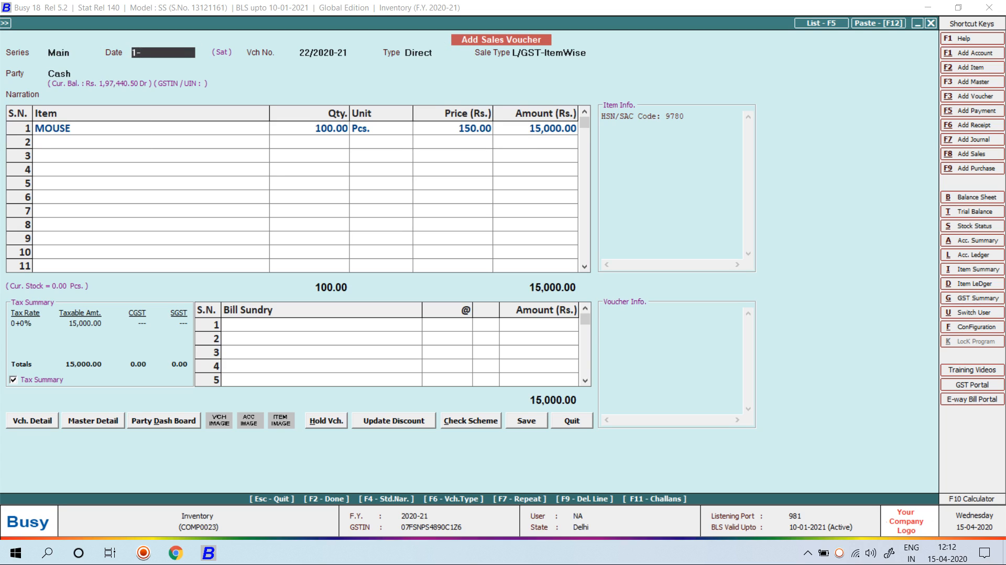
key(BackSpace)
key(BackSpace)
text(2-10-2020)
key(Return)
key(Return)
key(Return)
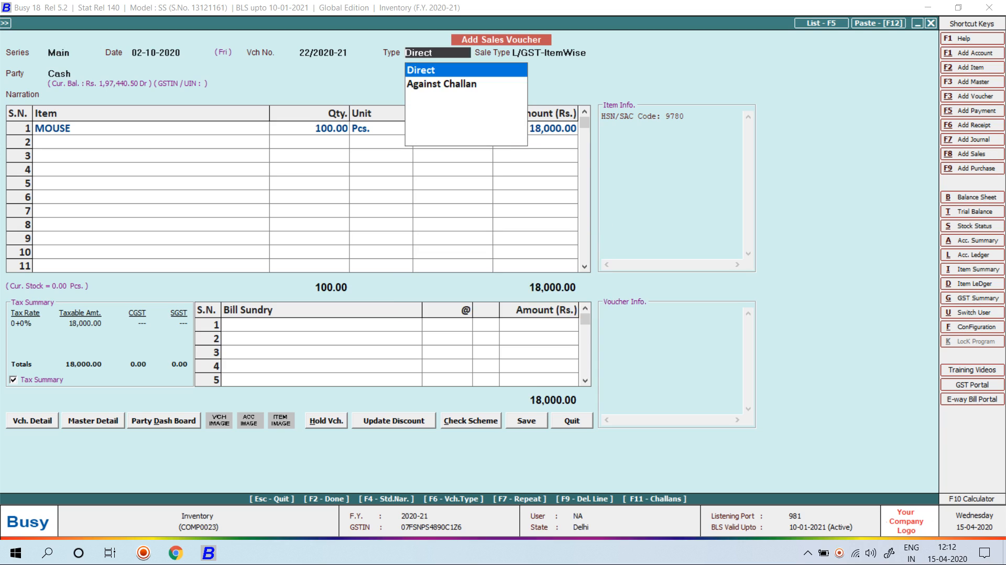
key(Return)
key(Escape)
key(Escape)
Change the voucher date to 02-12-2020 and accept updating the price to 220
text(2-12)
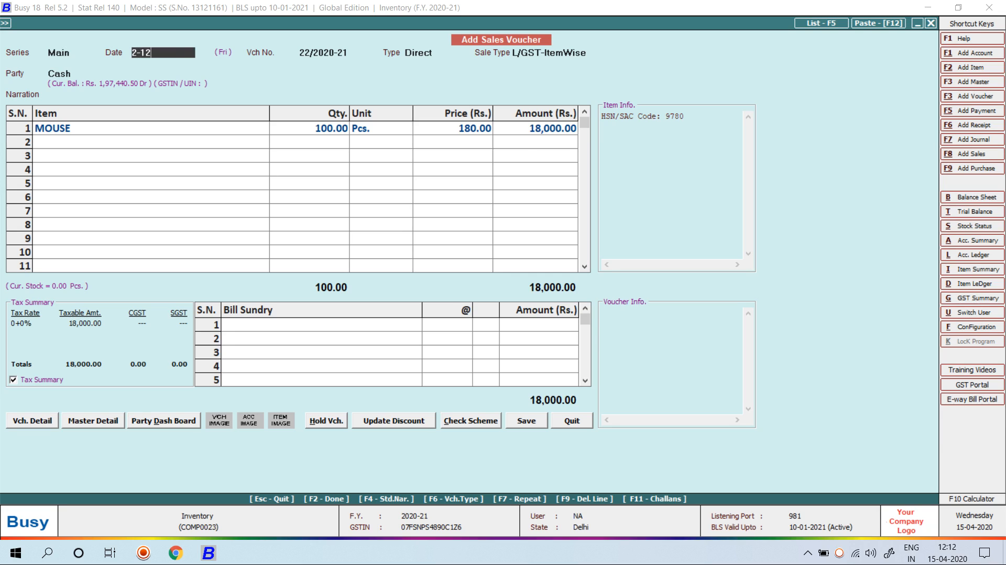
key(Return)
key(Right)
key(Left)
key(Return)
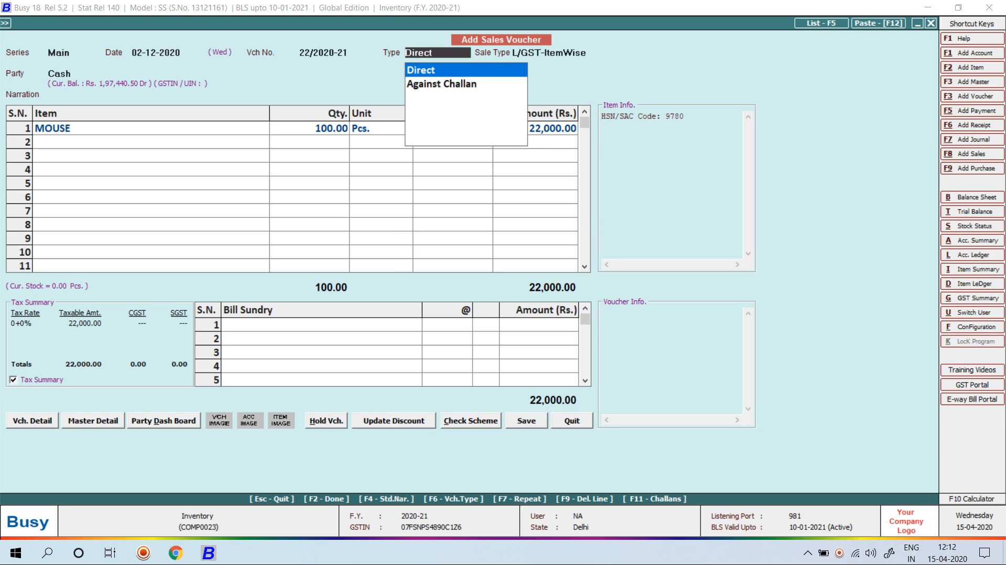
key(Return)
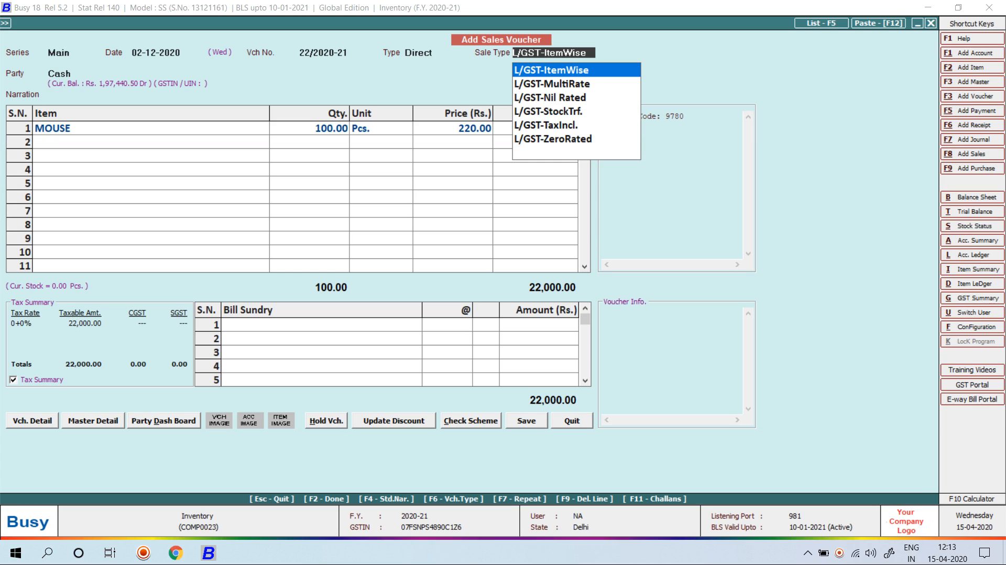
Decline the quit-voucher prompt and return to the sale type choice
key(Escape)
key(Left)
key(Right)
key(Left)
key(Right)
key(Return)
Save the voucher with sale type L/GST-ItemWise, accepting price above MRP, without printing
key(Return)
key(Left)
key(Return)
key(Return)
key(Return)
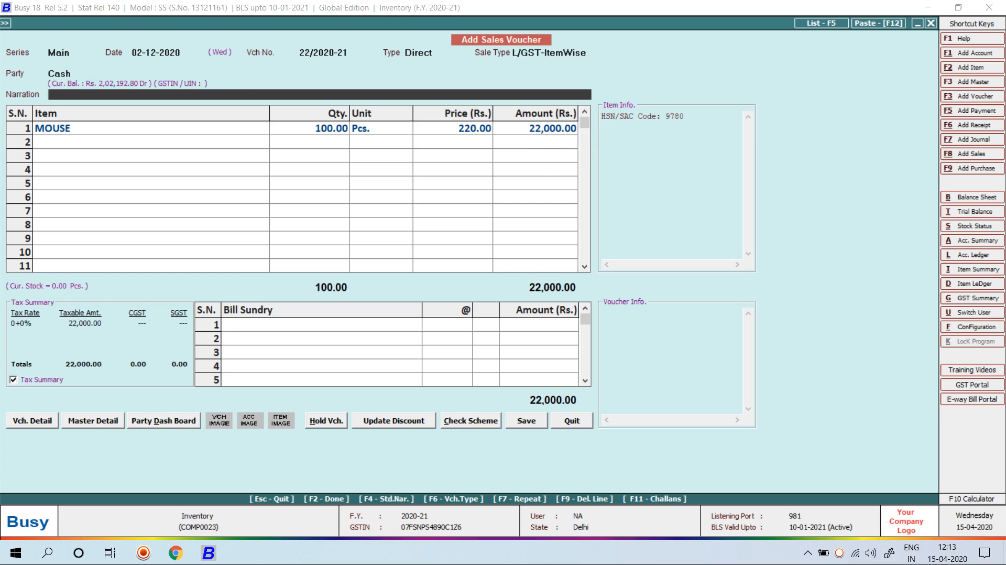
key(Return)
key(Return)
key(Return)
key(Return)
key(Return)
key(Return)
key(Return)
key(Left)
key(Return)
key(Return)
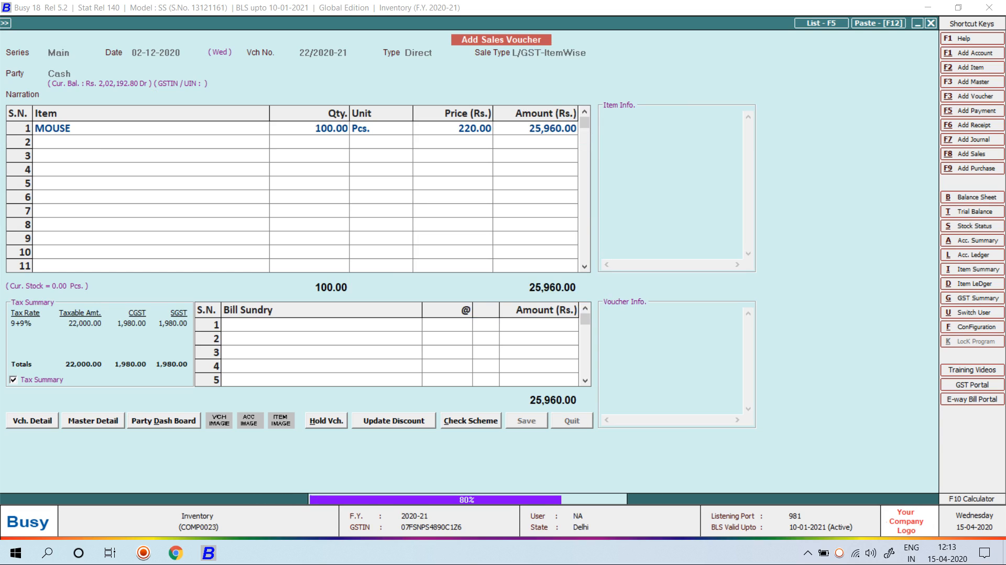
key(Escape)
key(Escape)
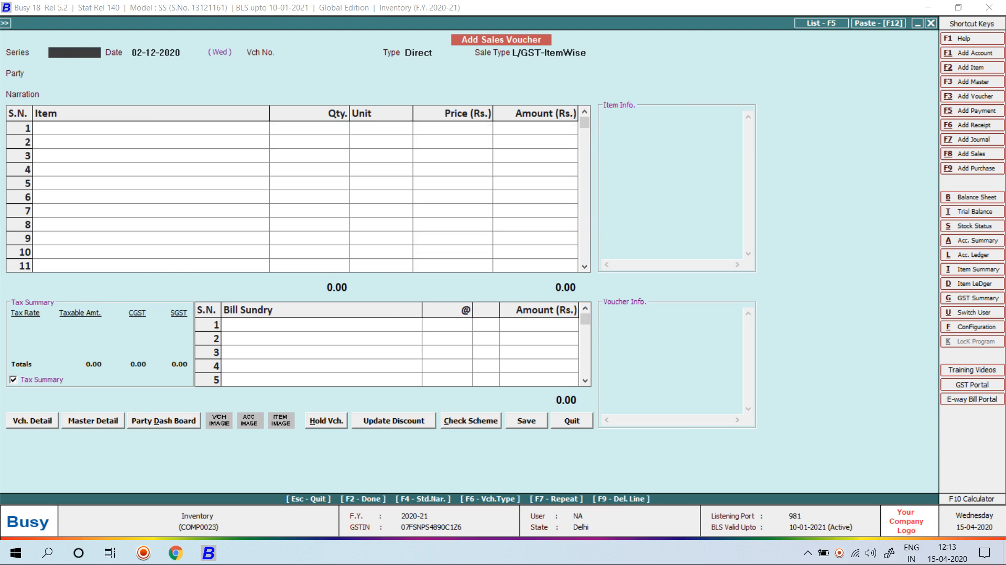
key(Escape)
Look through the Stock Status > Closing Stock - Alphabetical Balances Only report options
key(Right)
key(Down)
key(Down)
key(Down)
key(Down)
key(Down)
key(Down)
key(Down)
key(Down)
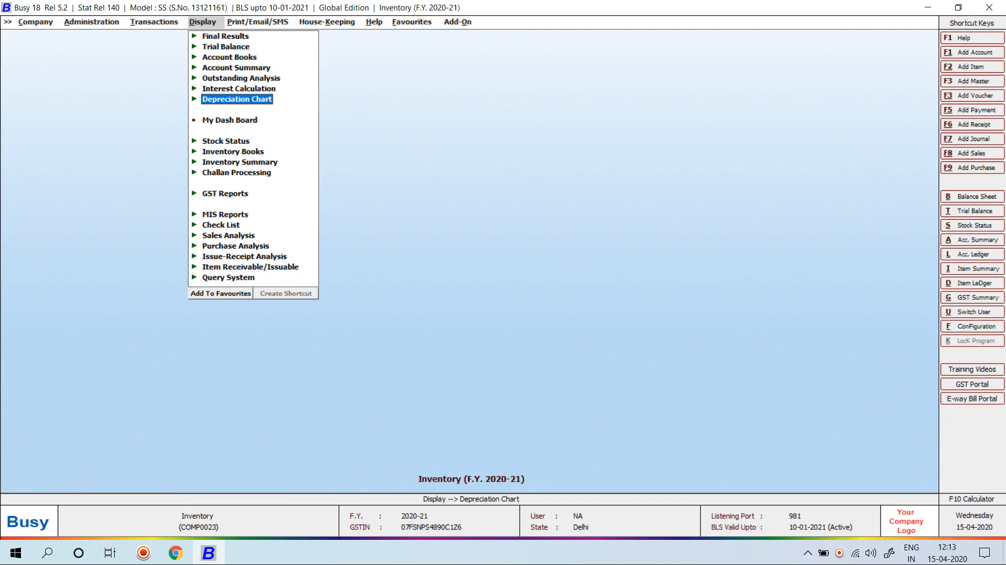
key(Return)
key(Return)
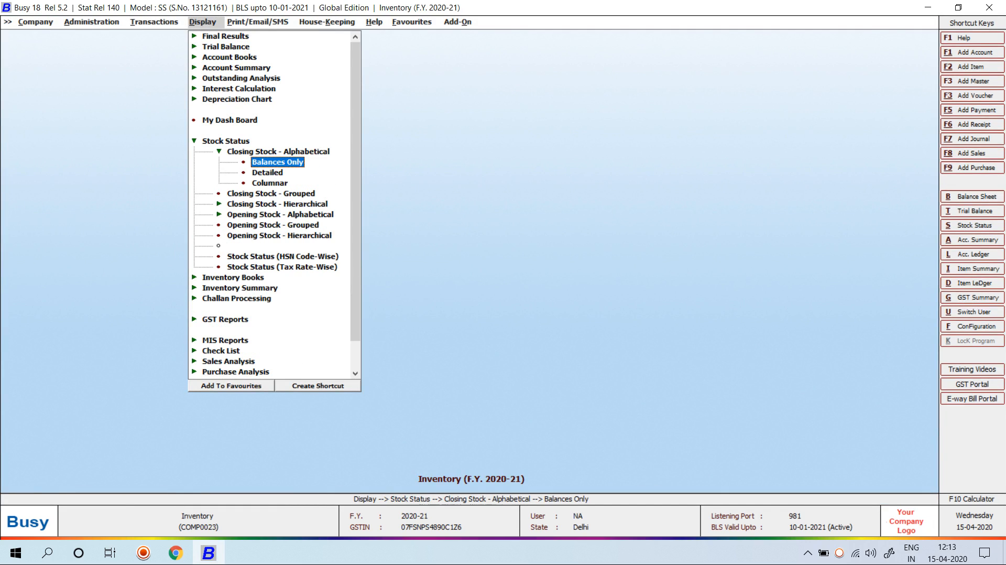
key(Return)
key(Return)
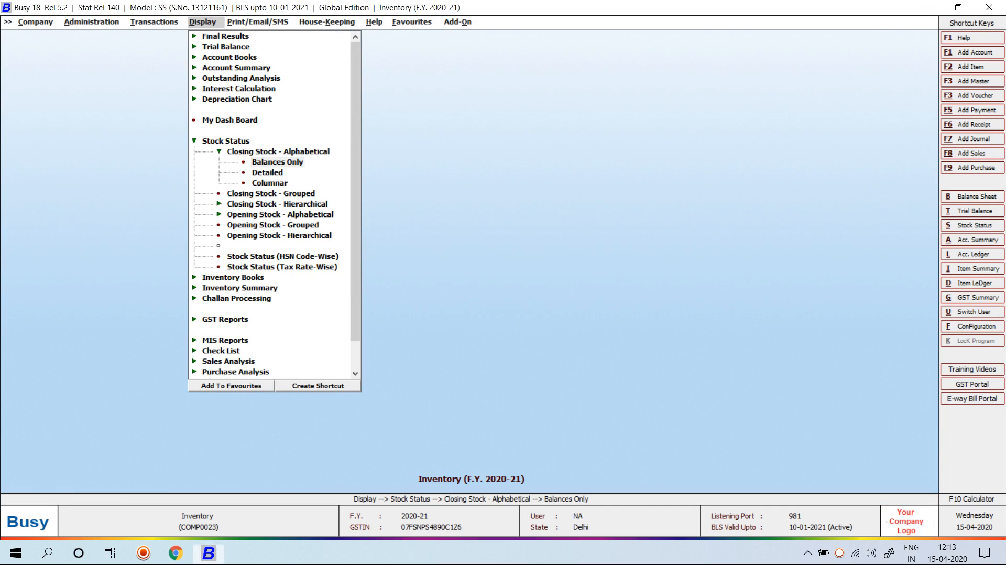
key(Return)
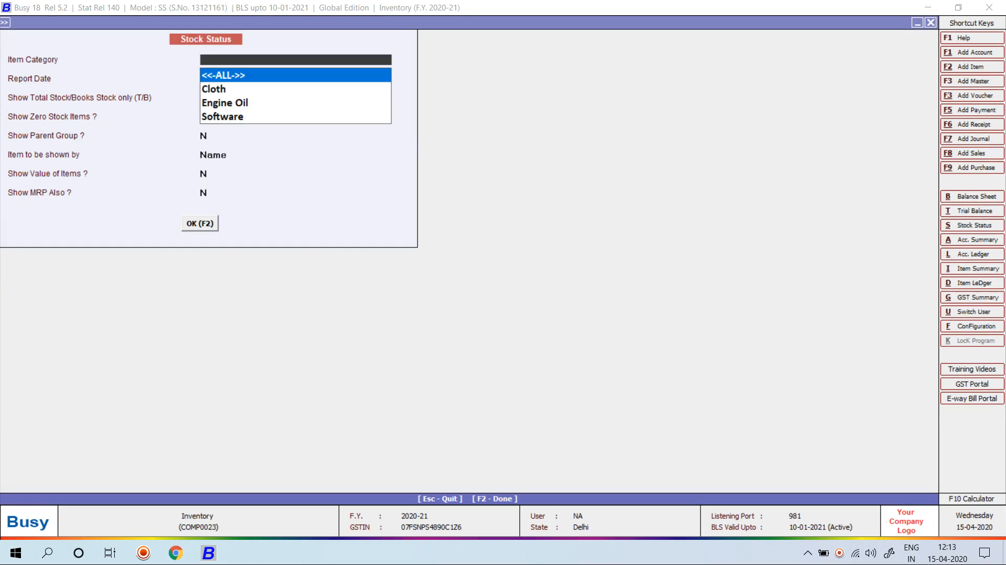
key(Return)
key(Return)
key(Return)
key(Return)
key(Return)
key(Return)
key(Escape)
key(Escape)
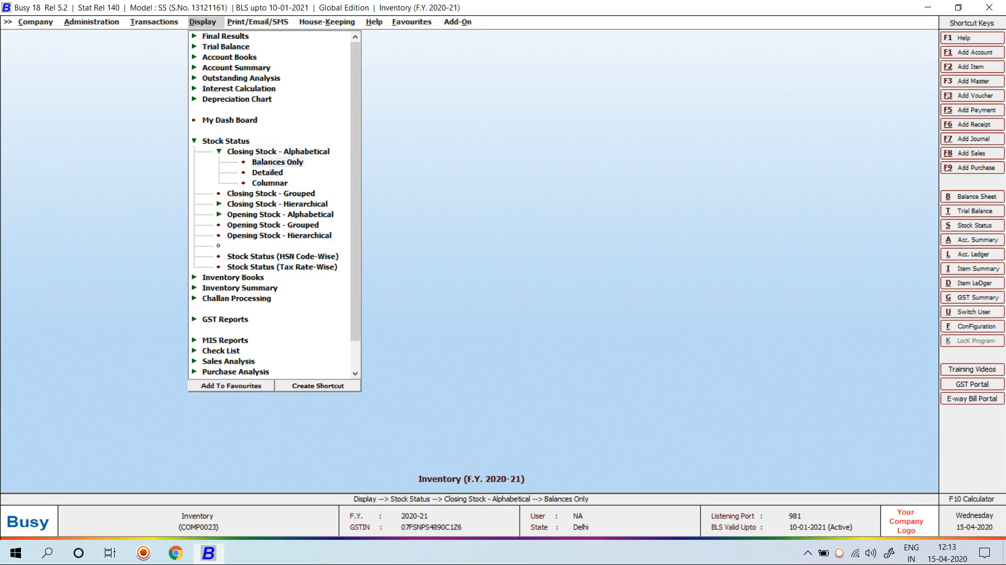
key(Escape)
Go to Administration > Configuration > Features / Options
click(233, 246)
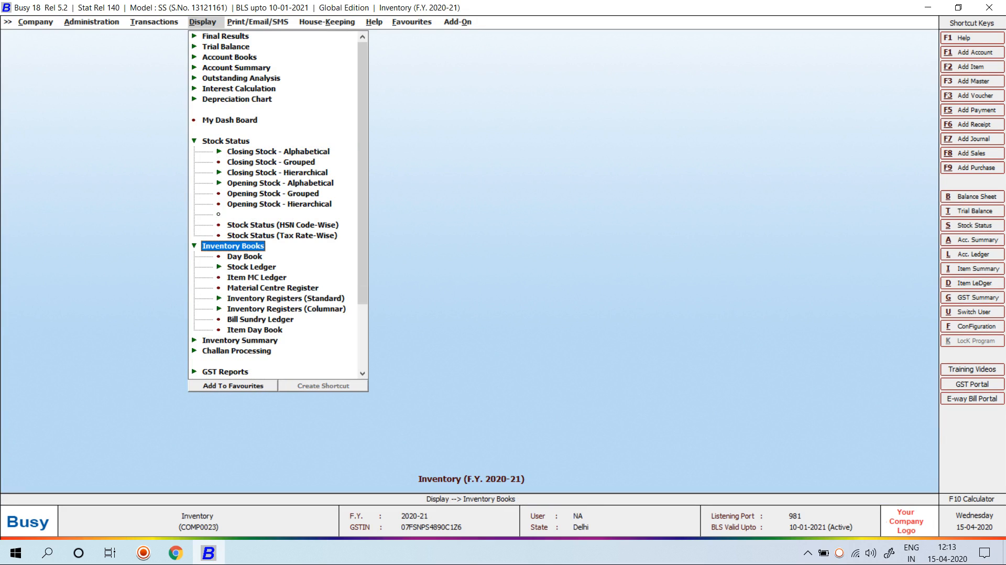
key(Escape)
key(Escape)
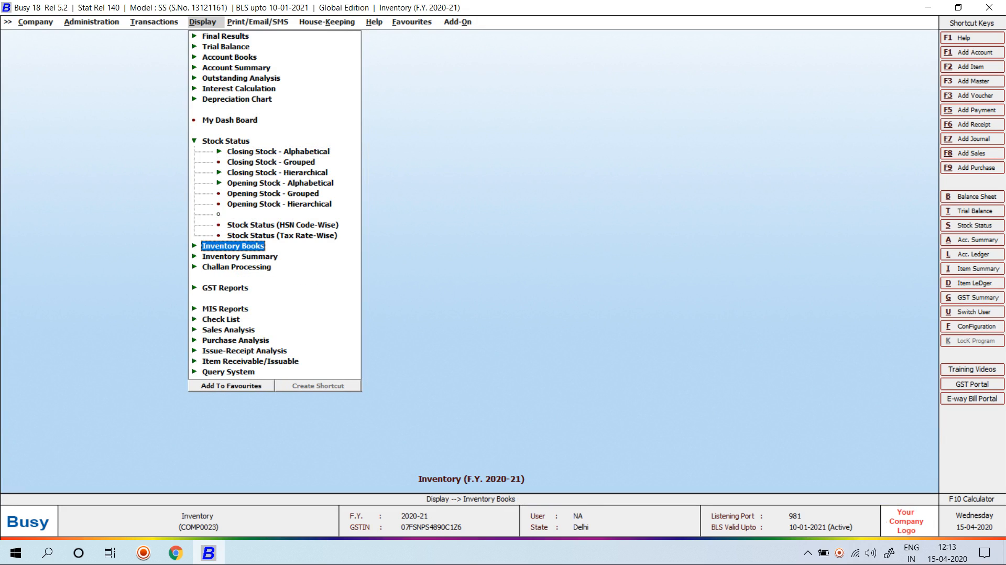
key(Left)
key(Left)
key(Escape)
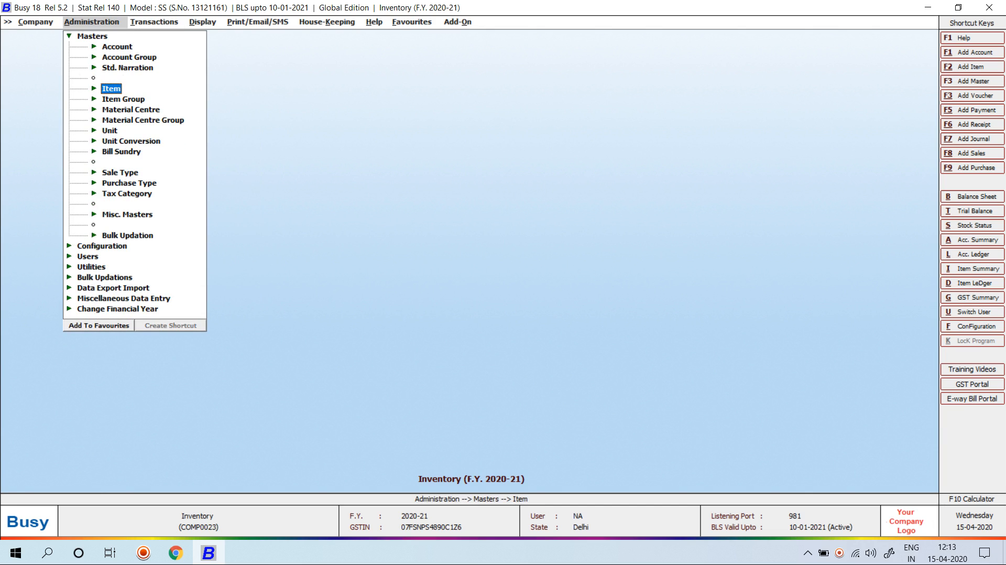
key(Escape)
key(Down)
key(Right)
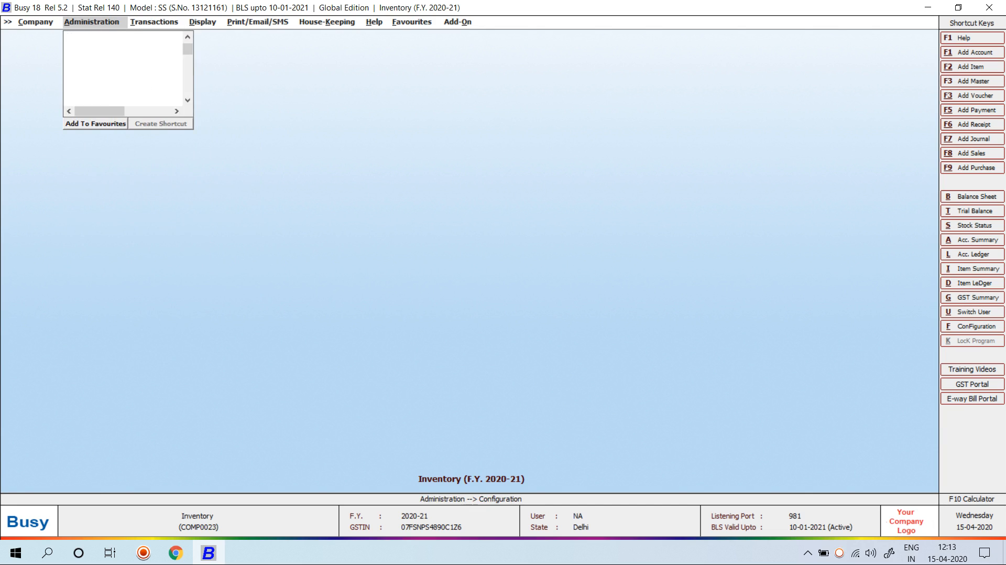
key(Return)
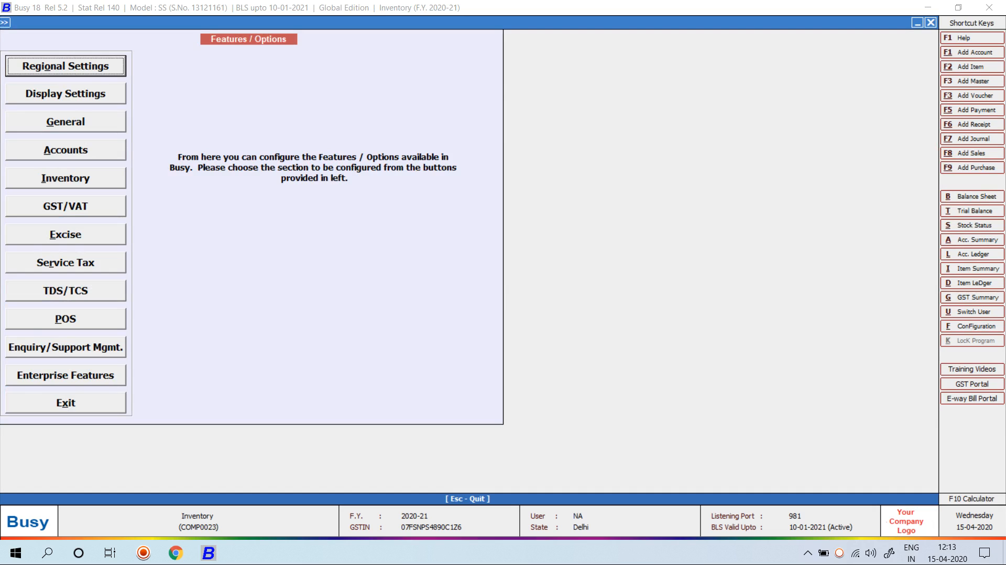
In the Inventory section, tick Calculate Item Sale Price from Purchase Price
key(i)
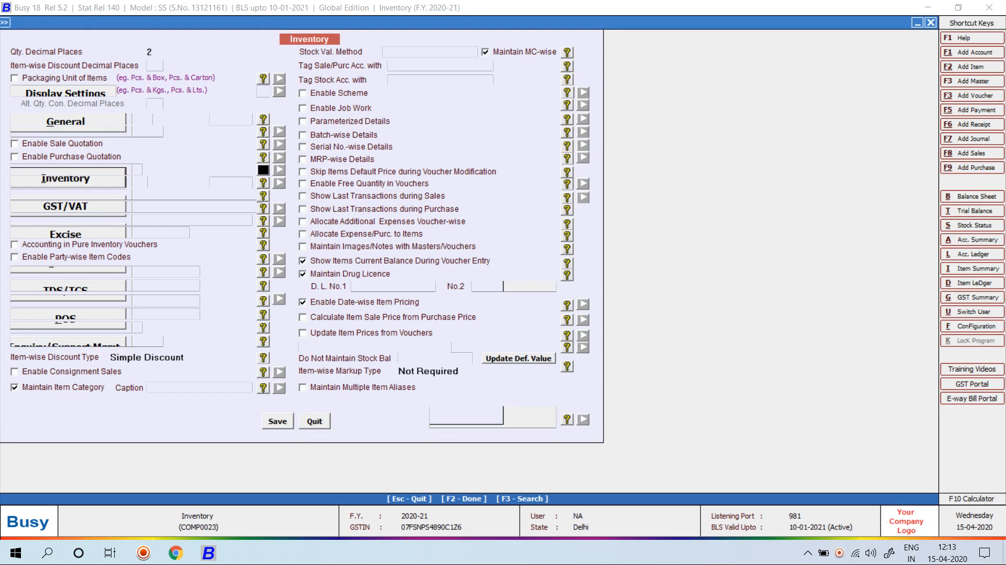
key(Up)
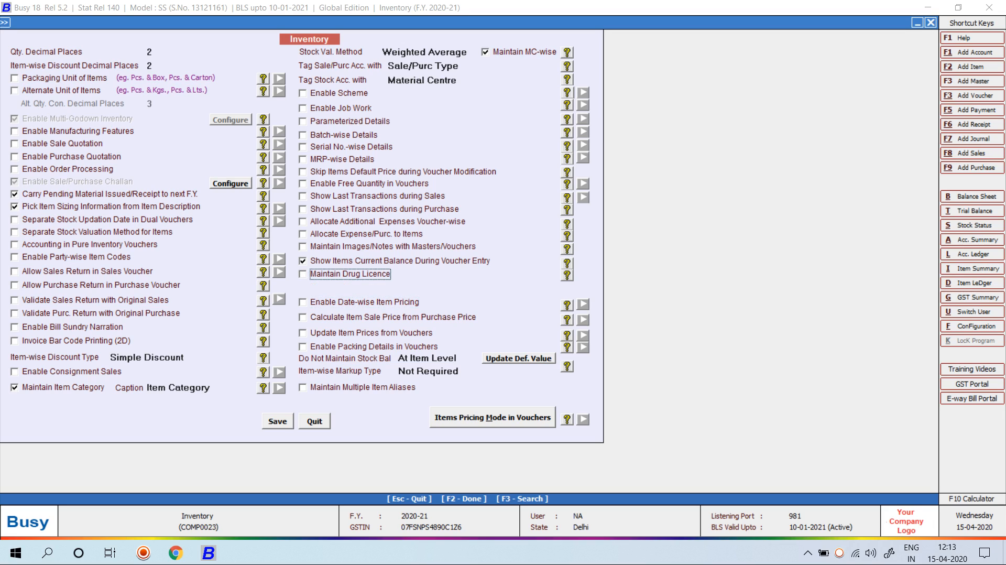
key(Down)
key(Down)
key(space)
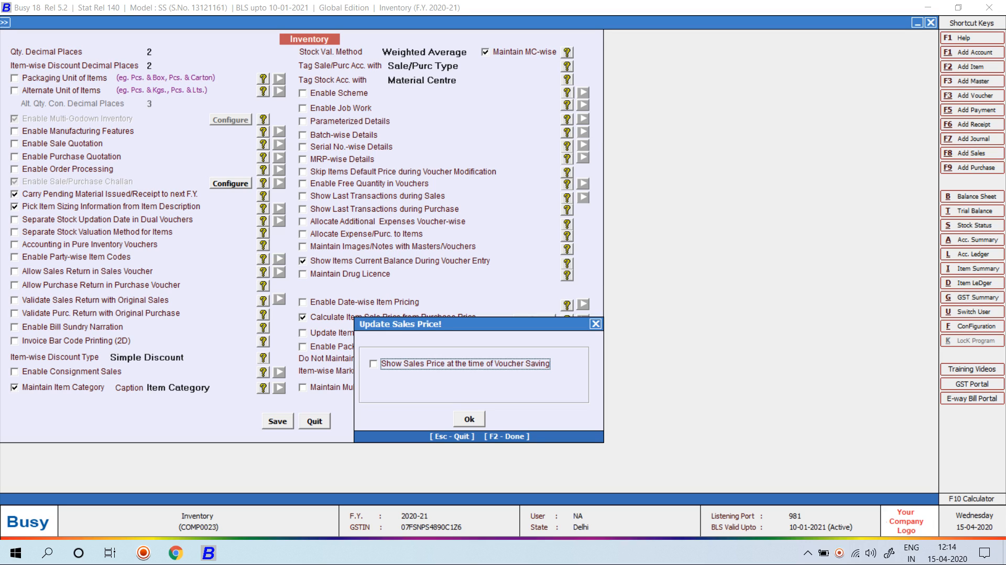
Enable 'Show Sales Price at the time of Voucher Saving' and save the Inventory options
key(space)
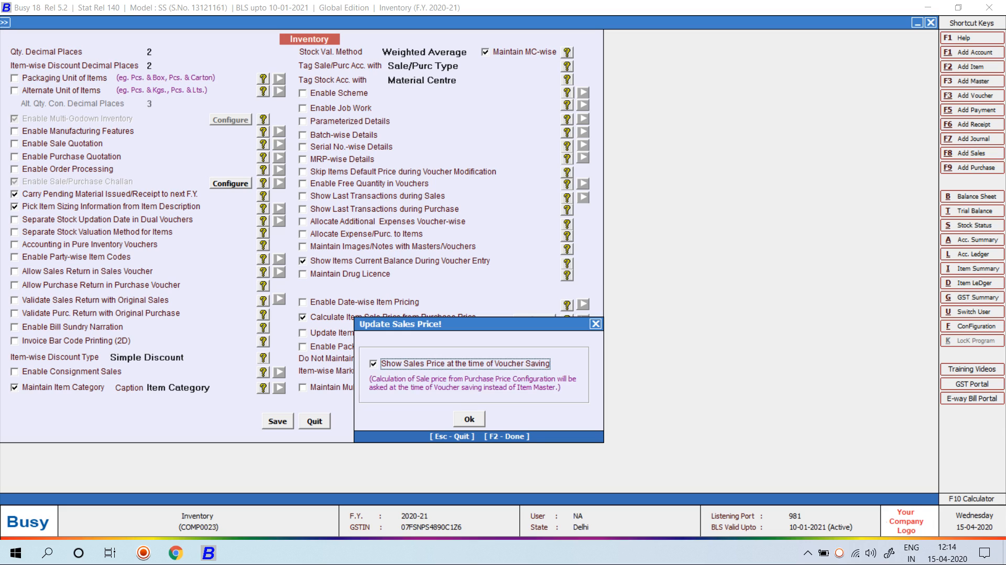
key(F2)
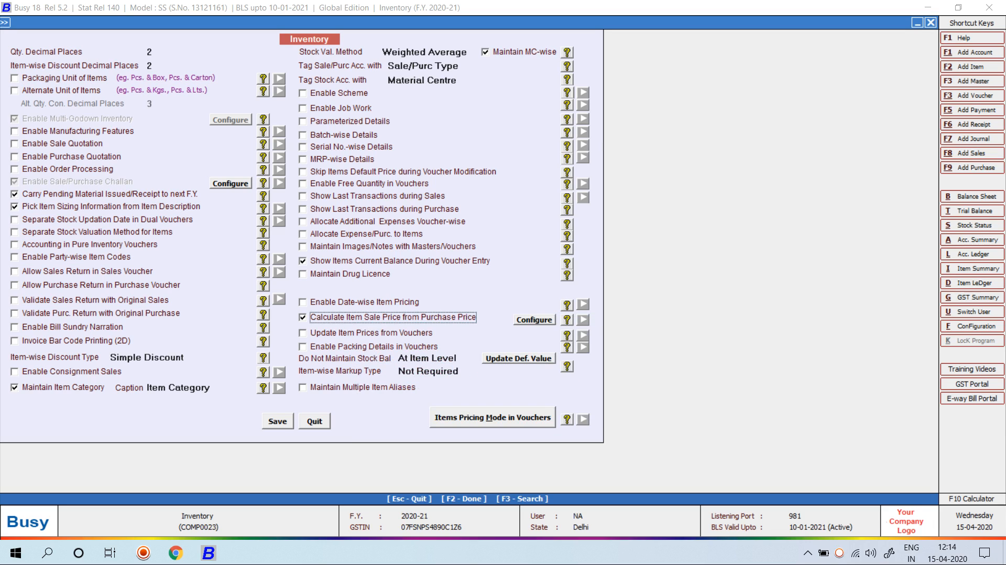
key(Tab)
key(Tab)
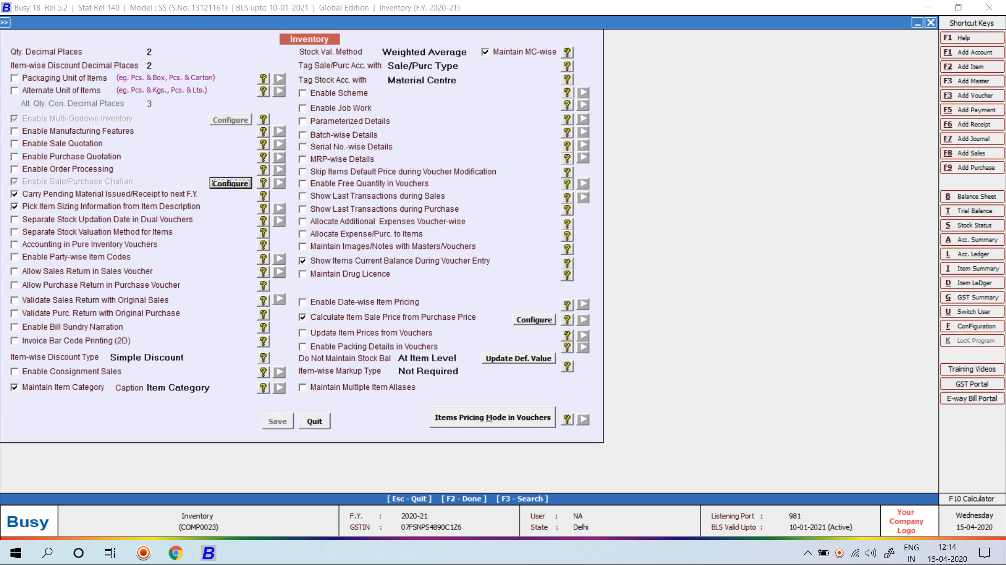
key(F2)
key(Escape)
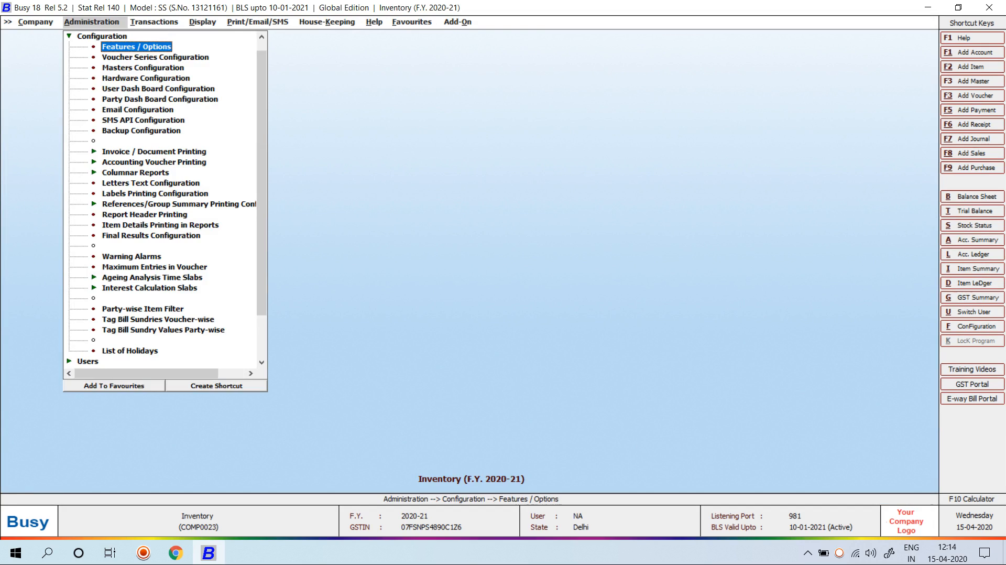
key(Right)
Start a new purchase voucher number 1364 with party Mahaveer Textiles
key(Down)
key(Return)
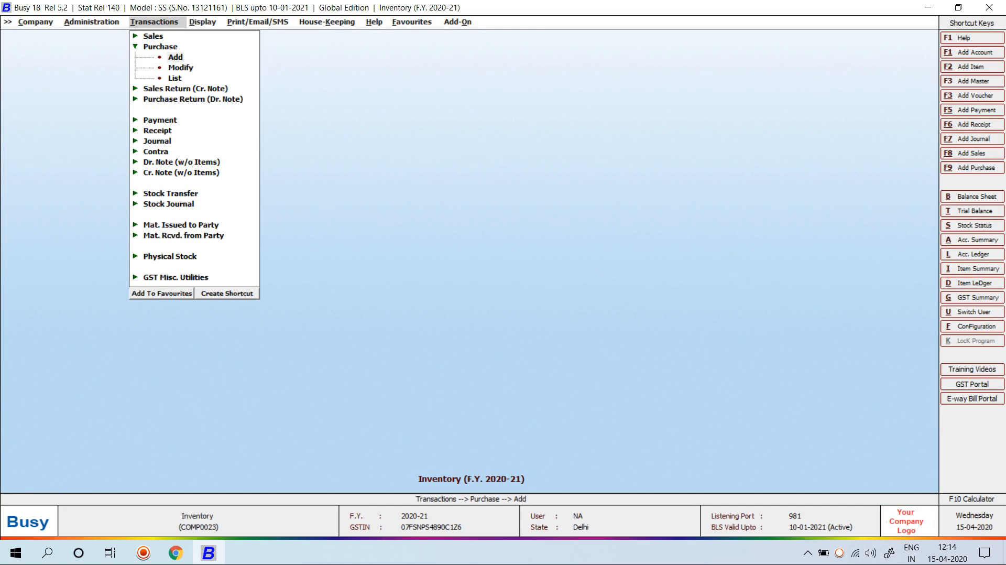
key(Return)
key(Return)
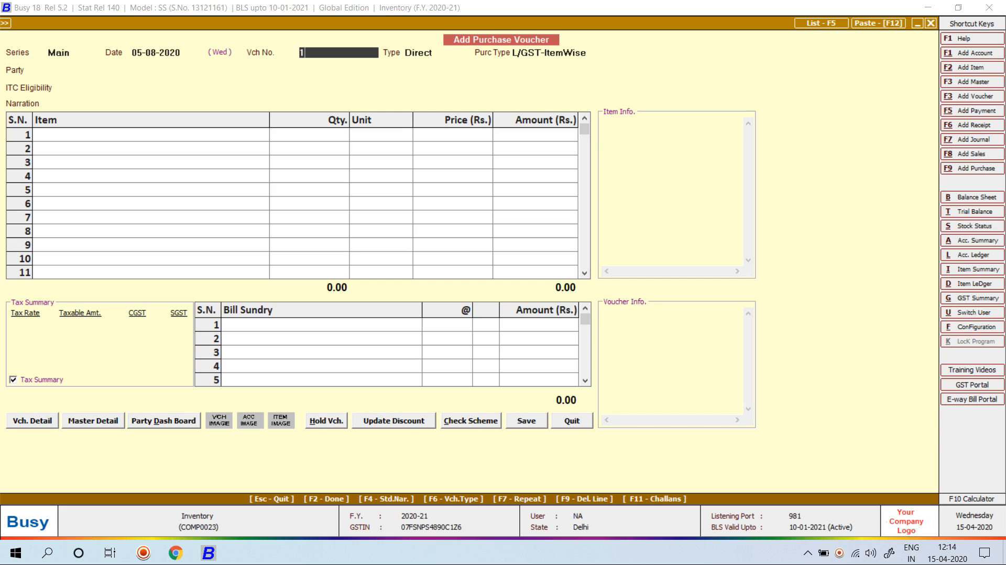
text(364)
key(Return)
key(Return)
text(MAHA)
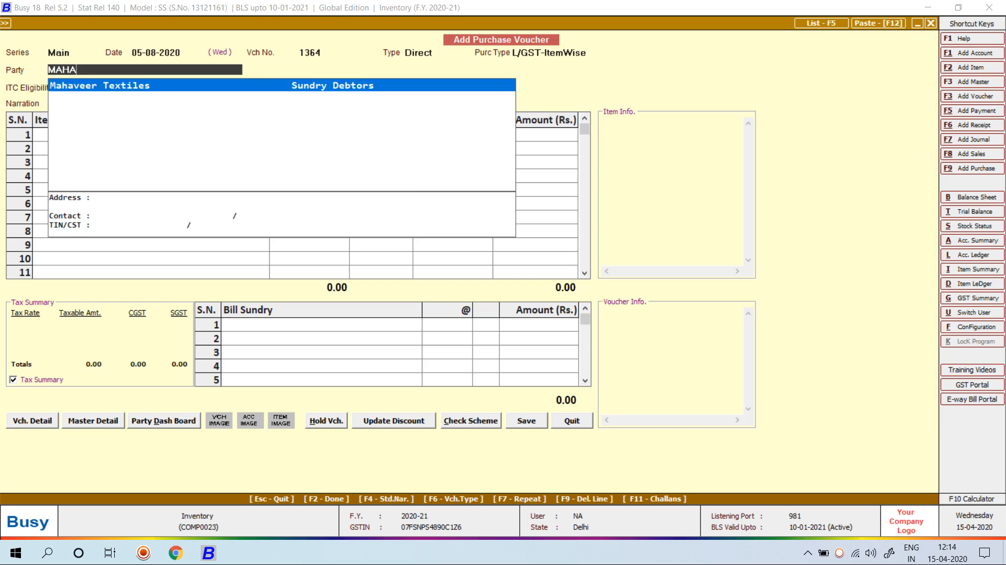
key(Return)
key(Return)
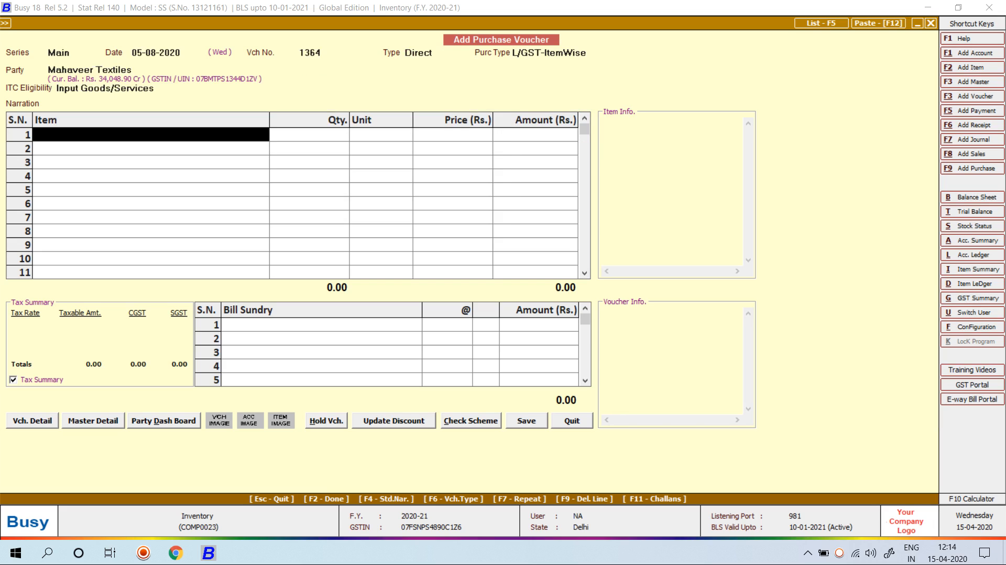
Create item COTTON FABRIC-101 with group General, unit Metre, GST 18% and HSN 9607
key(alt+c)
text(COTTO)
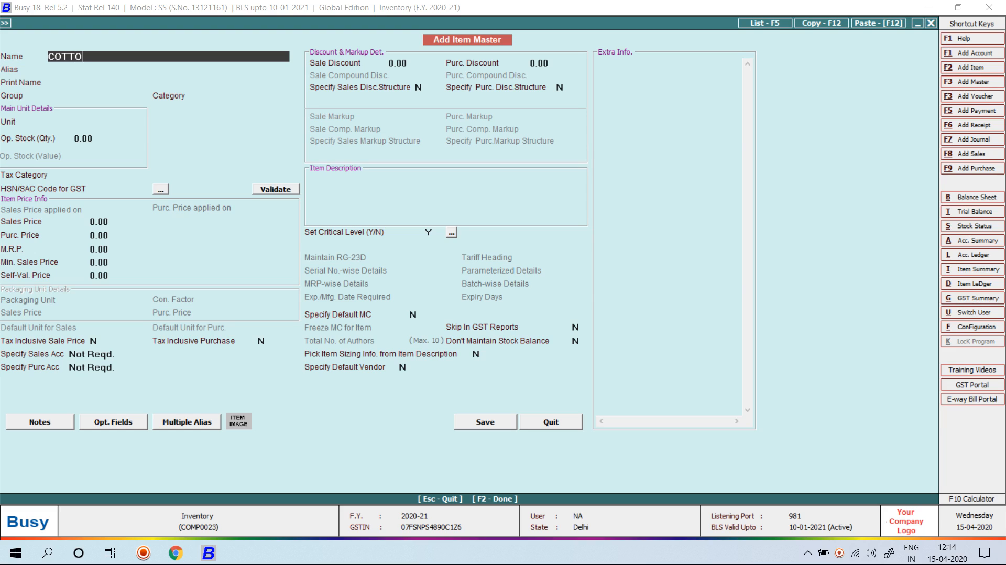
text(N FABRIC-101)
key(Return)
key(Return)
key(Return)
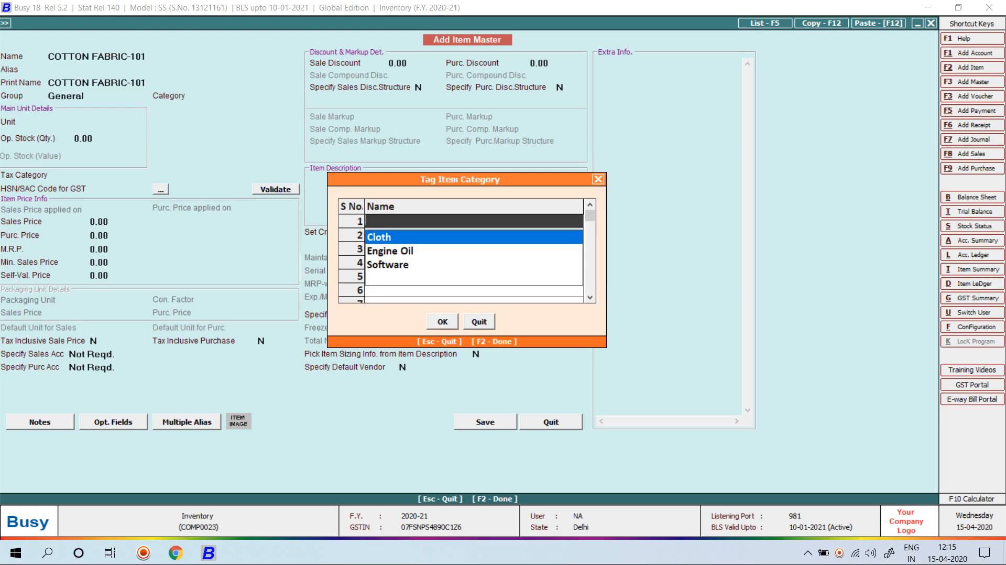
key(Up)
key(Return)
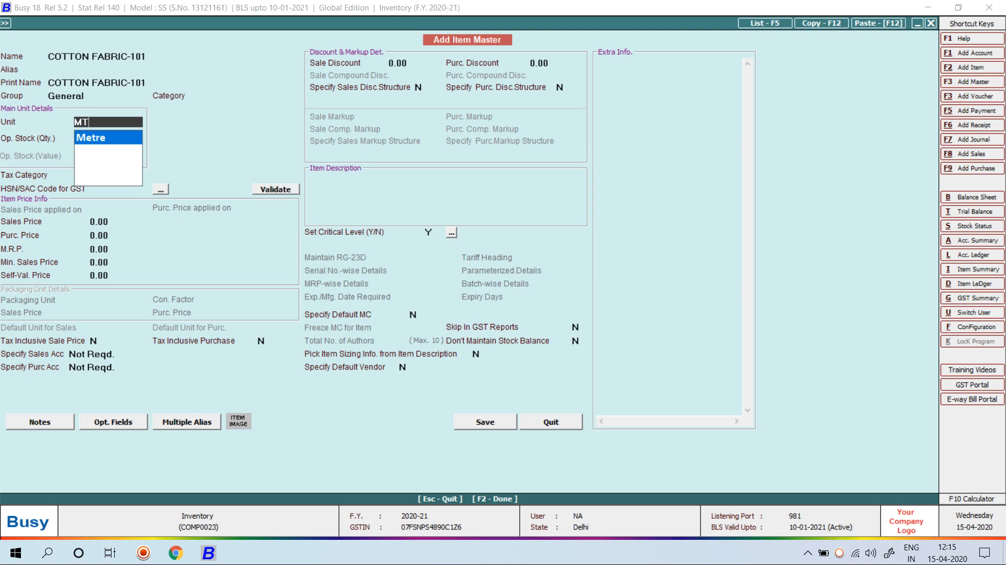
key(Return)
key(Return)
key(Down)
key(Down)
key(Down)
key(Return)
text(9607)
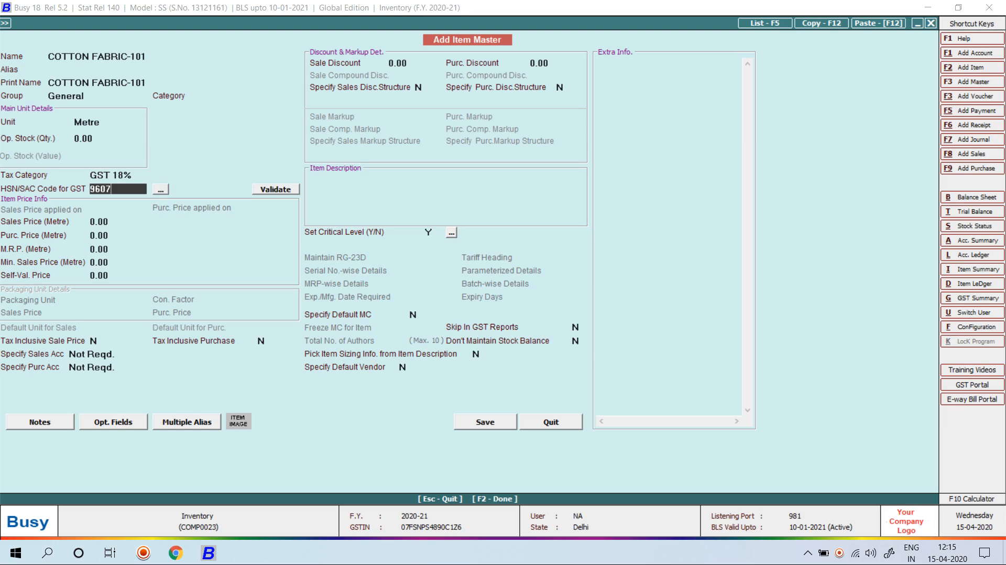
key(Return)
key(Return)
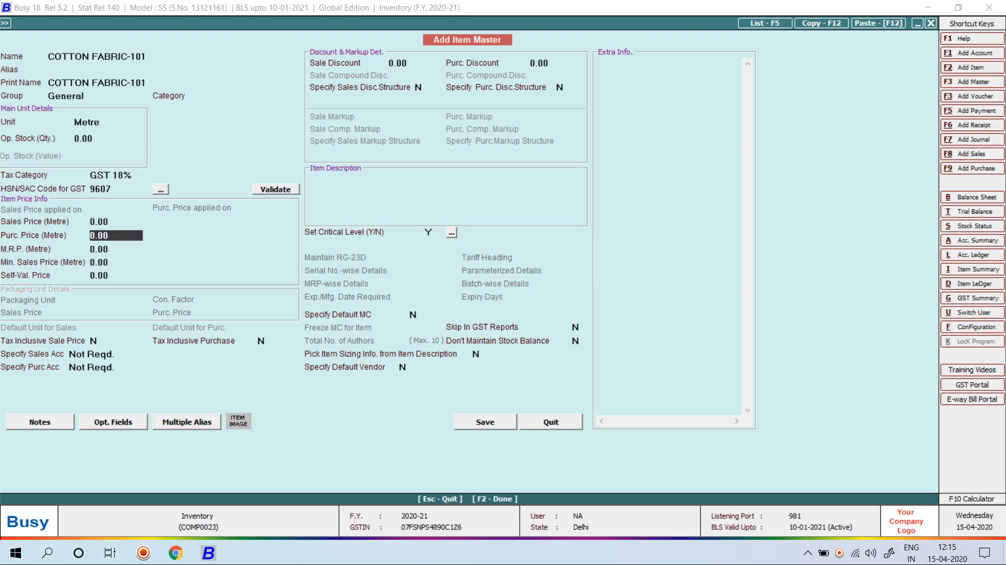
Give COTTON FABRIC-101 a purchase price of 100.00 and save the item
text(9)
key(BackSpace)
text(100)
key(Return)
key(F2)
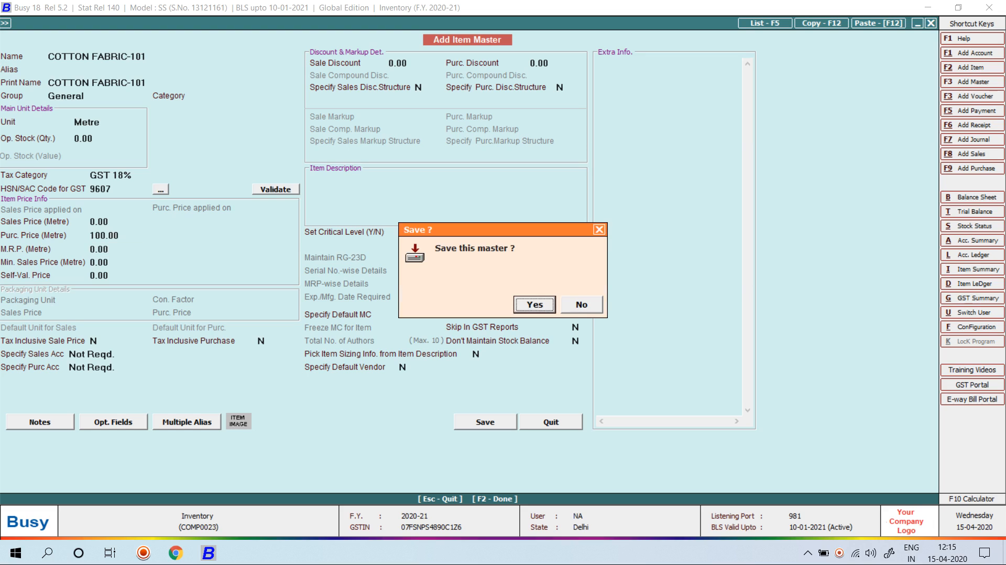
key(Right)
key(Return)
key(F2)
key(Right)
key(Left)
key(Return)
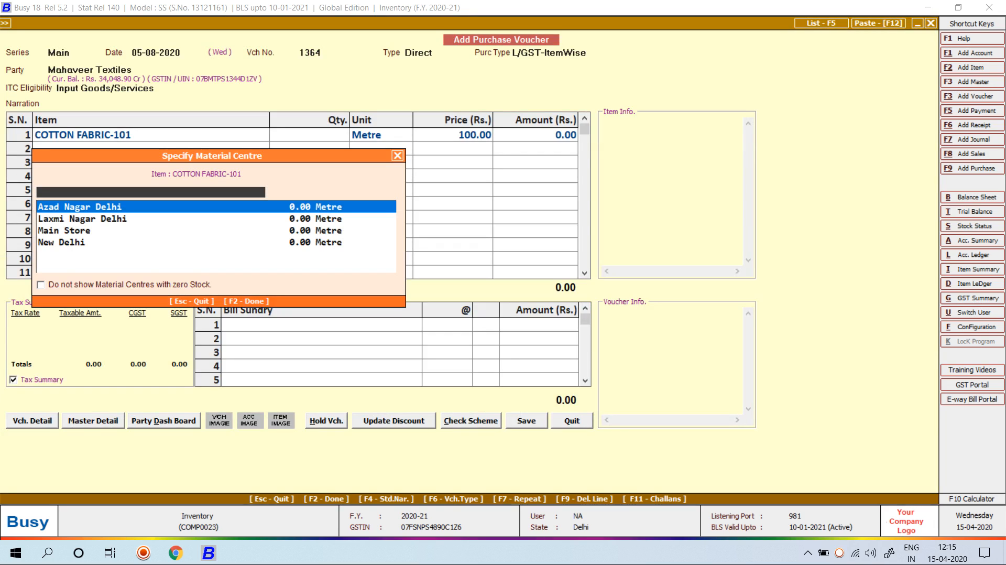
Enter 100 metres of COTTON FABRIC-101 from Main Store and save the voucher
key(Down)
key(Down)
key(Return)
text(100)
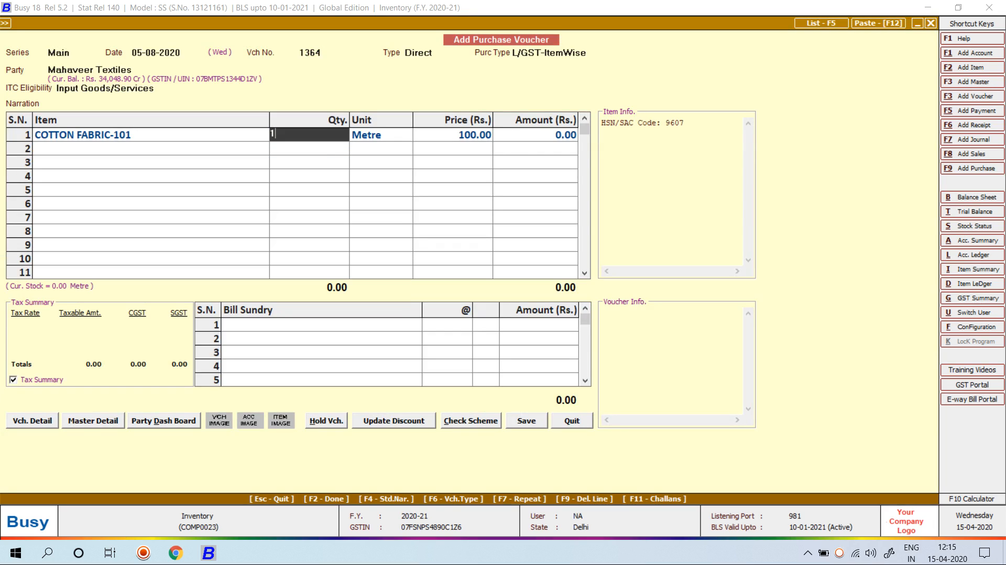
key(Return)
key(Return)
key(Return)
key(Return)
key(Return)
key(Return)
key(Return)
key(Return)
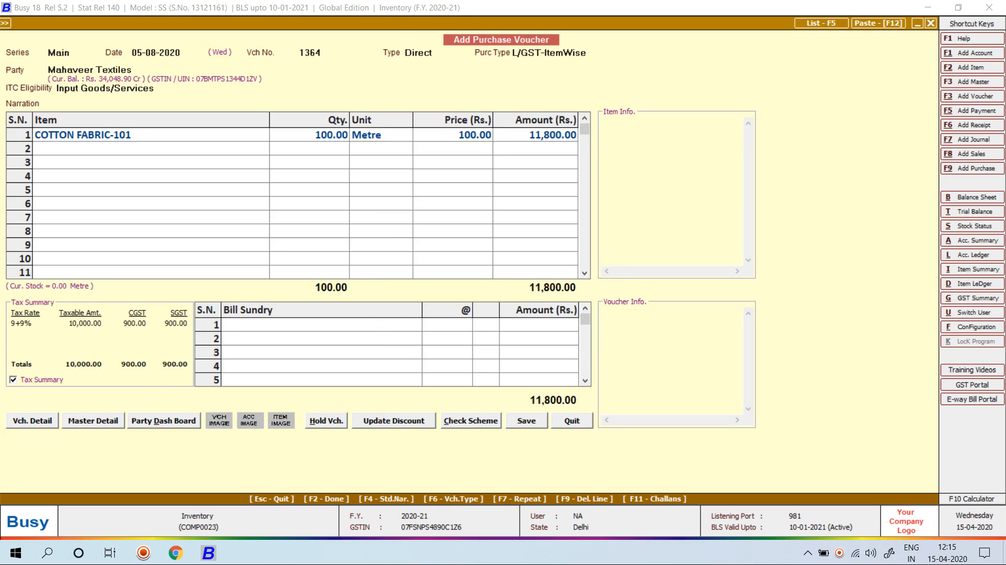
key(Return)
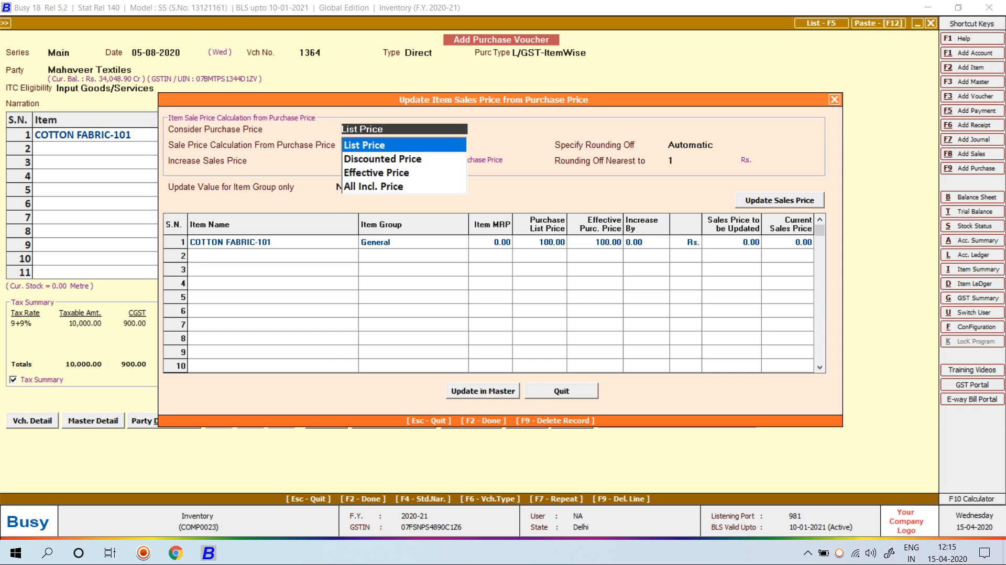
Raise the List Price by 50% to a sales price of 150.00 and update the item master
key(Return)
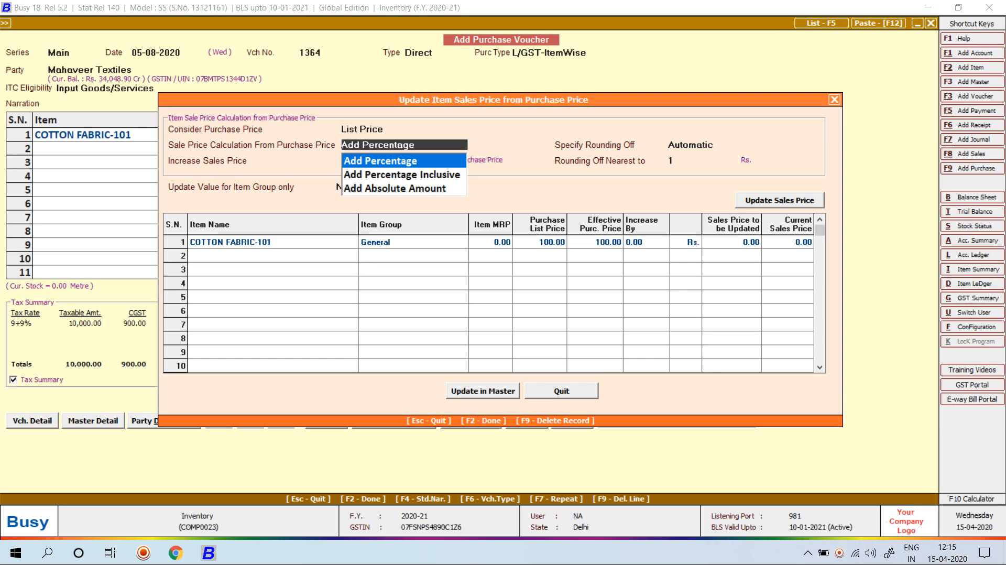
key(Return)
text(50)
key(Return)
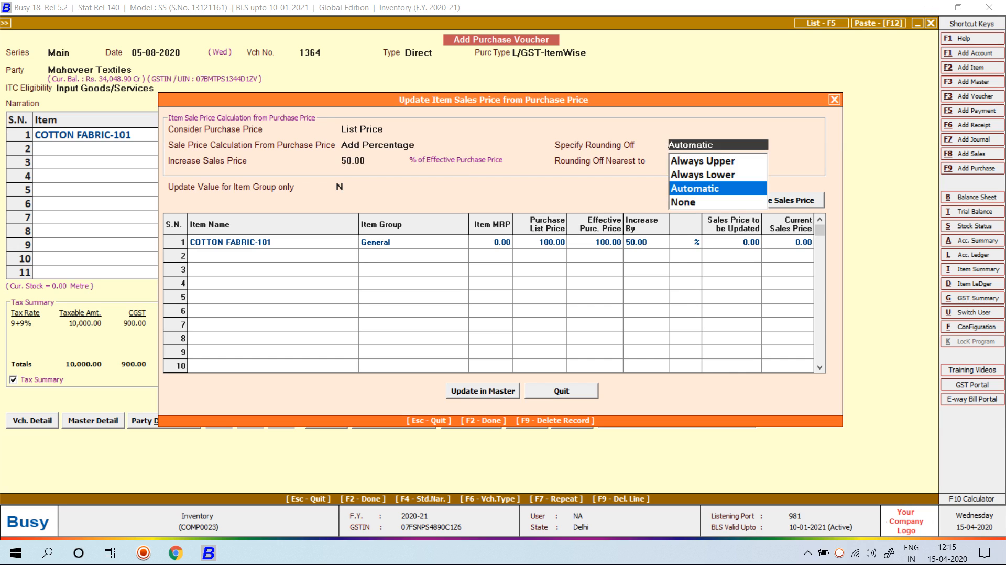
key(Return)
key(Return)
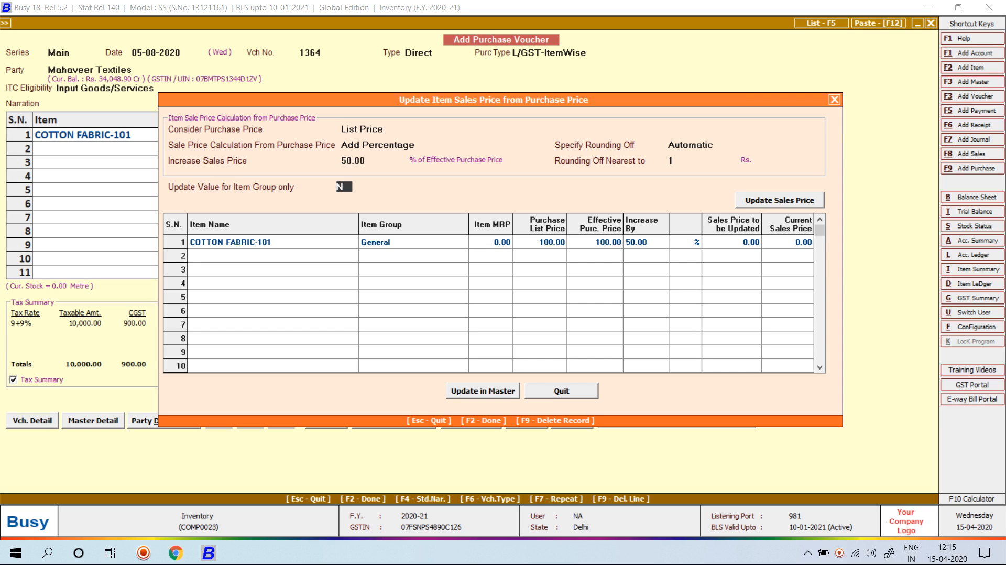
key(Return)
key(Return)
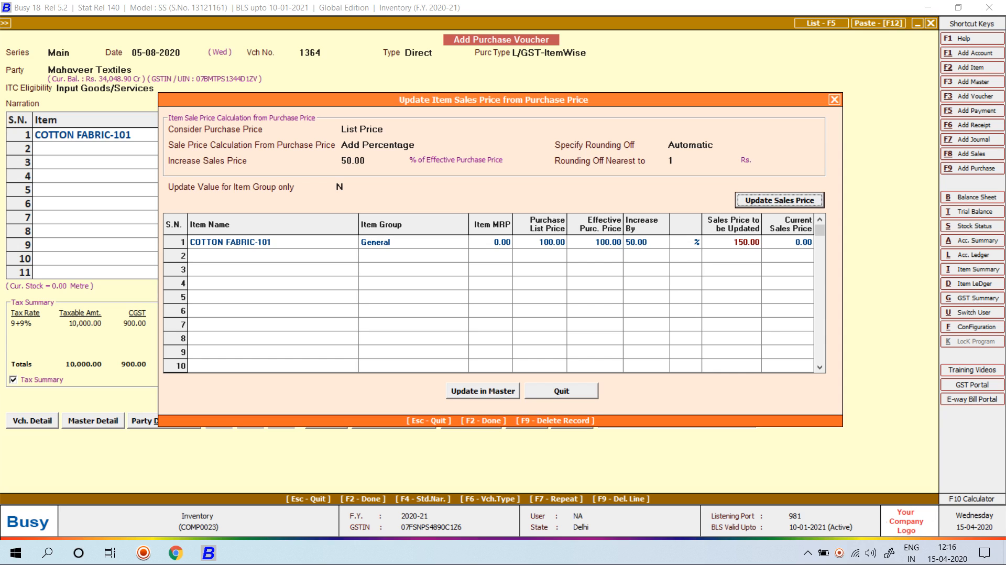
key(Return)
key(Return)
key(y)
key(Return)
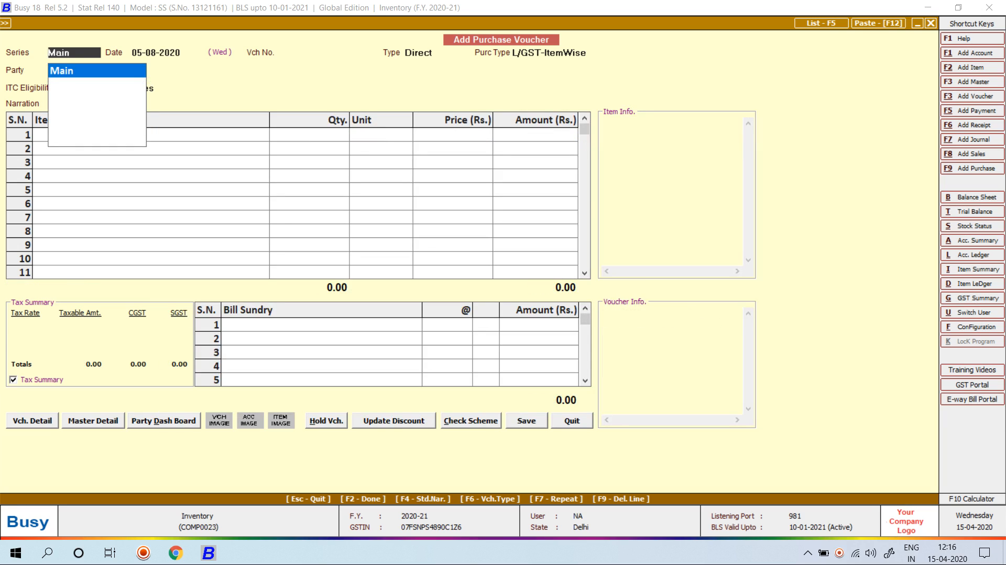
key(Escape)
key(Escape)
Start a Cash sales voucher with COTTON FABRIC-101, which fills in at 150.00 per Metre
key(Up)
key(Return)
key(Return)
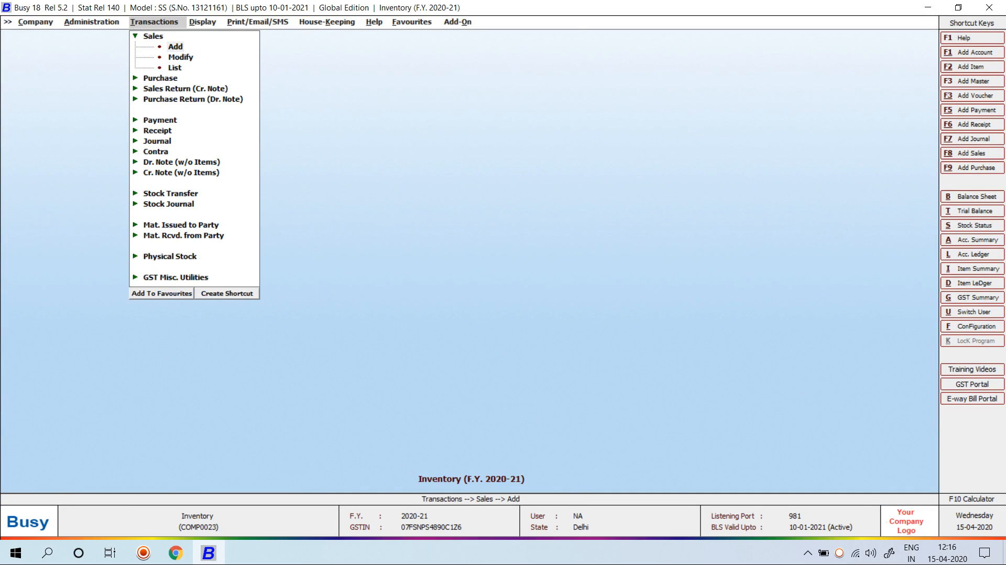
key(Return)
key(Return)
key(Return)
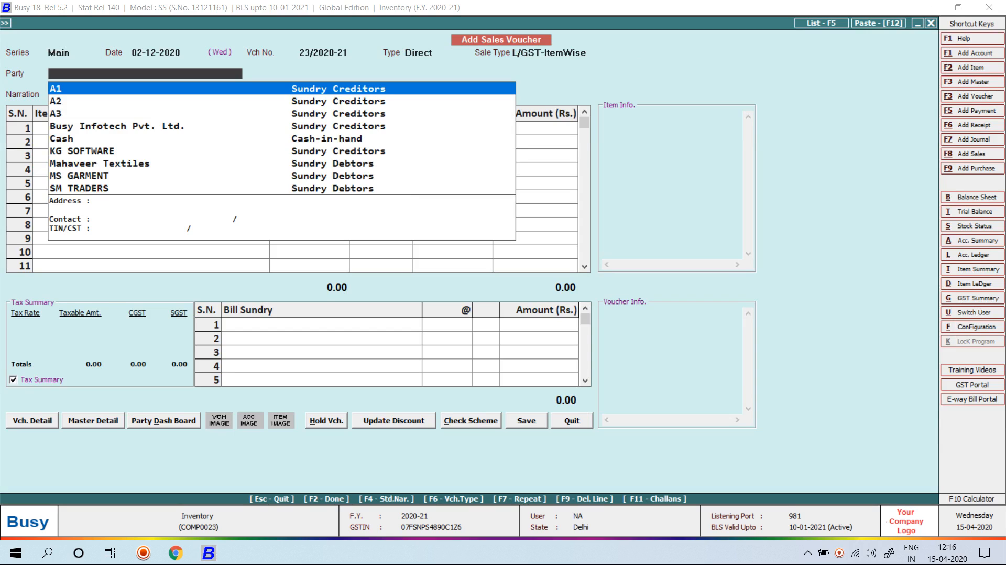
text(c)
key(Return)
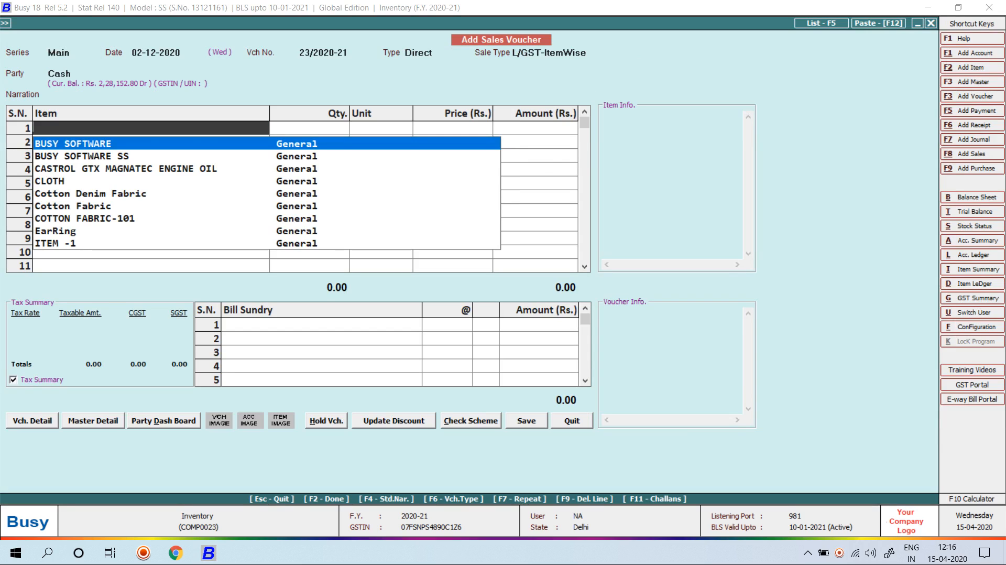
text(CLO)
key(BackSpace)
key(BackSpace)
text(OT)
key(Down)
key(Down)
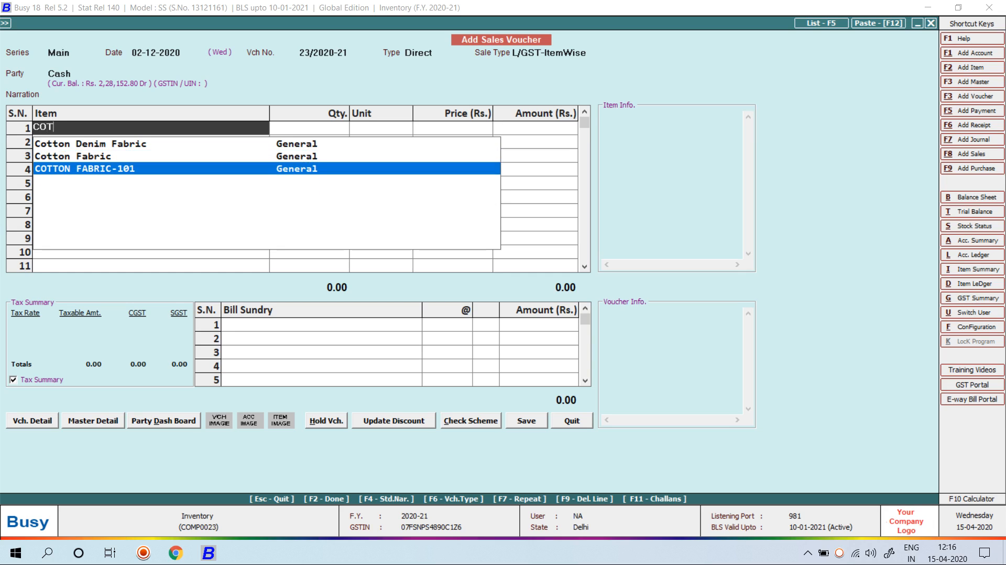
key(Return)
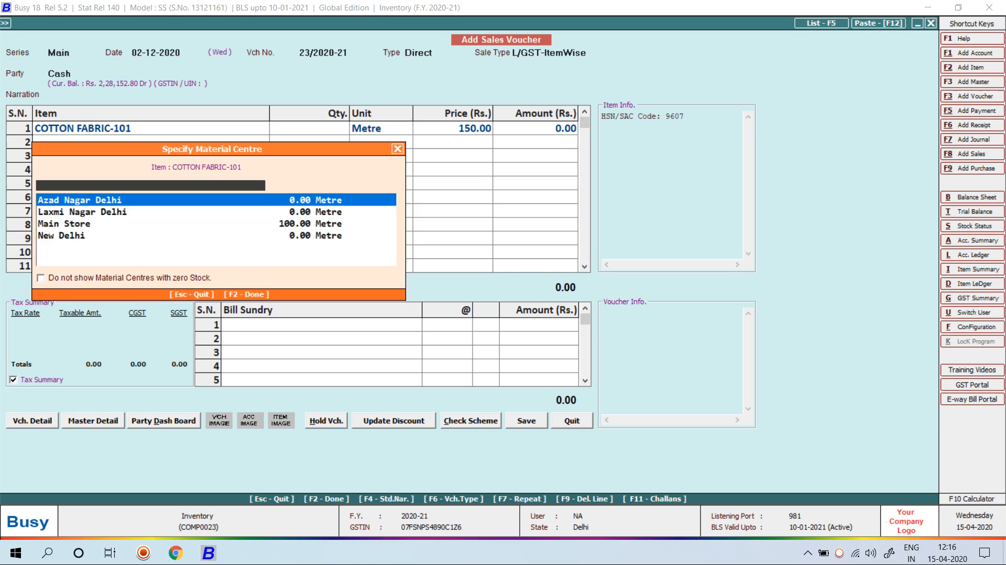
Quit the sales voucher without saving
key(Escape)
key(Escape)
key(Escape)
key(Escape)
key(Escape)
key(Left)
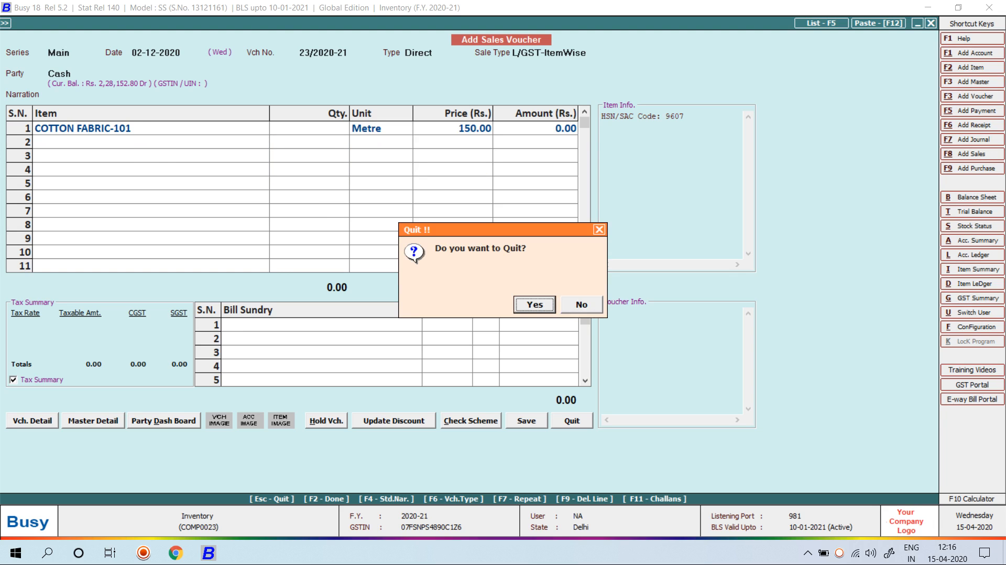
key(Return)
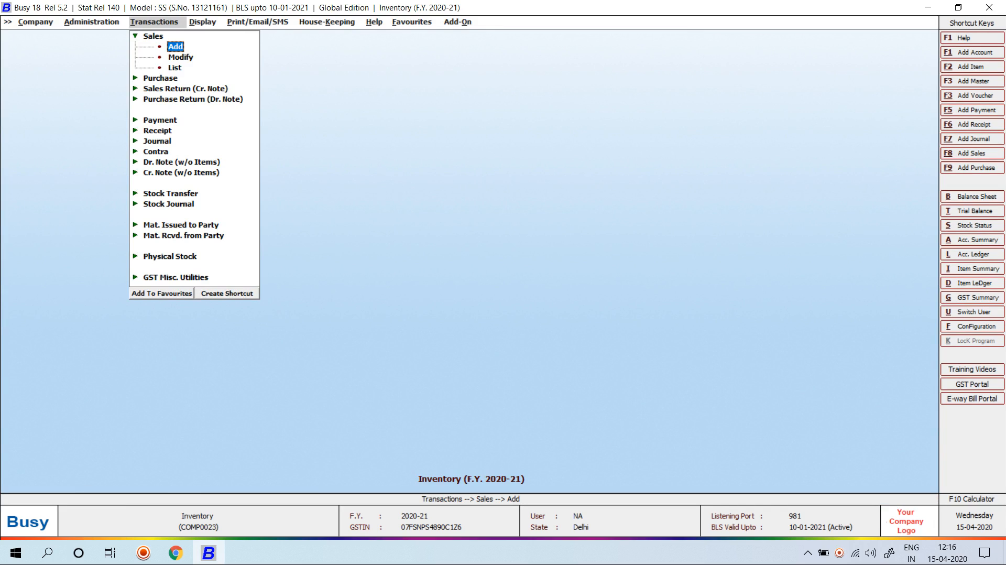
key(Left)
key(Left)
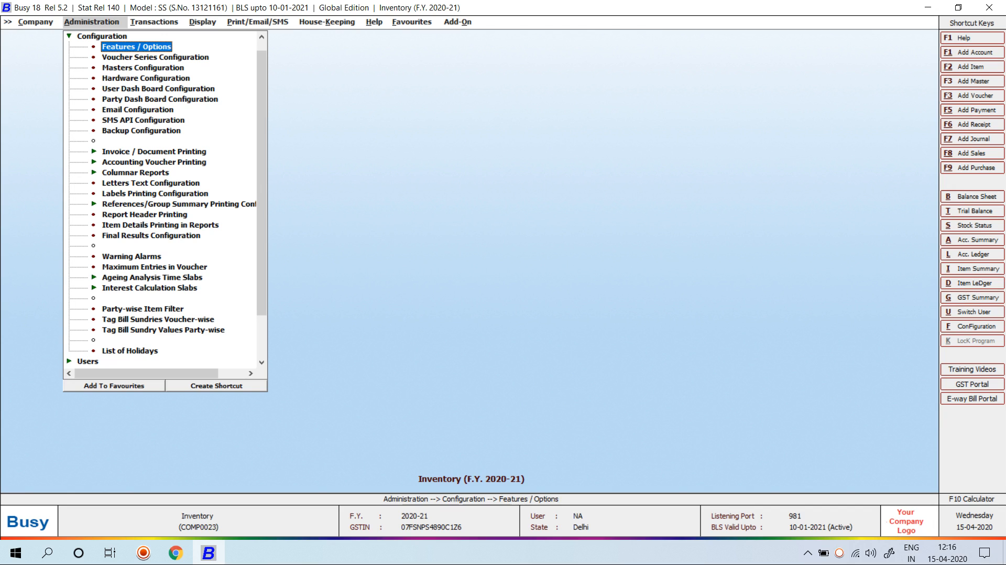
Untick Show Sales Price at voucher saving in the Inventory sale-price calculation settings
key(Return)
key(Down)
key(Down)
key(Down)
key(Down)
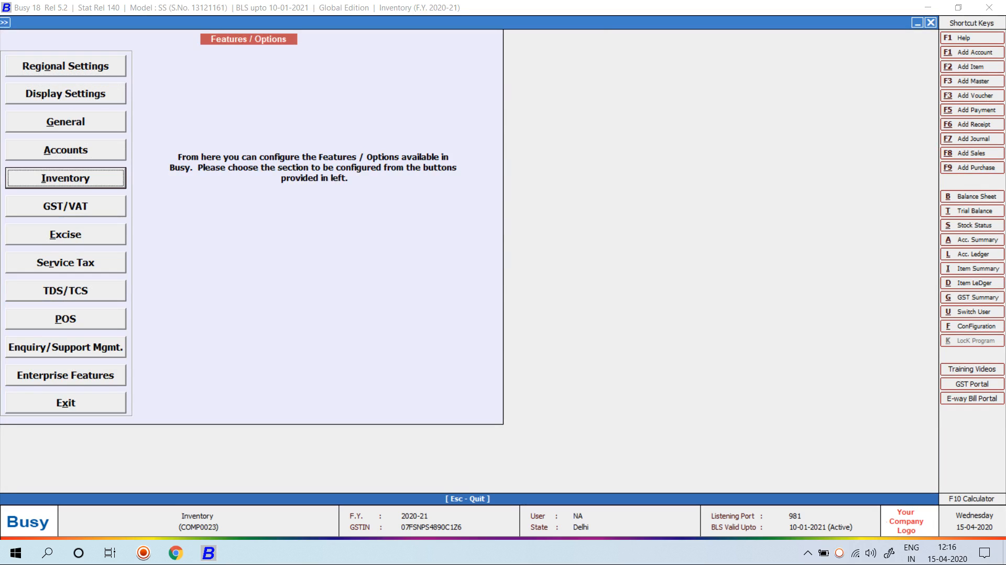
key(Return)
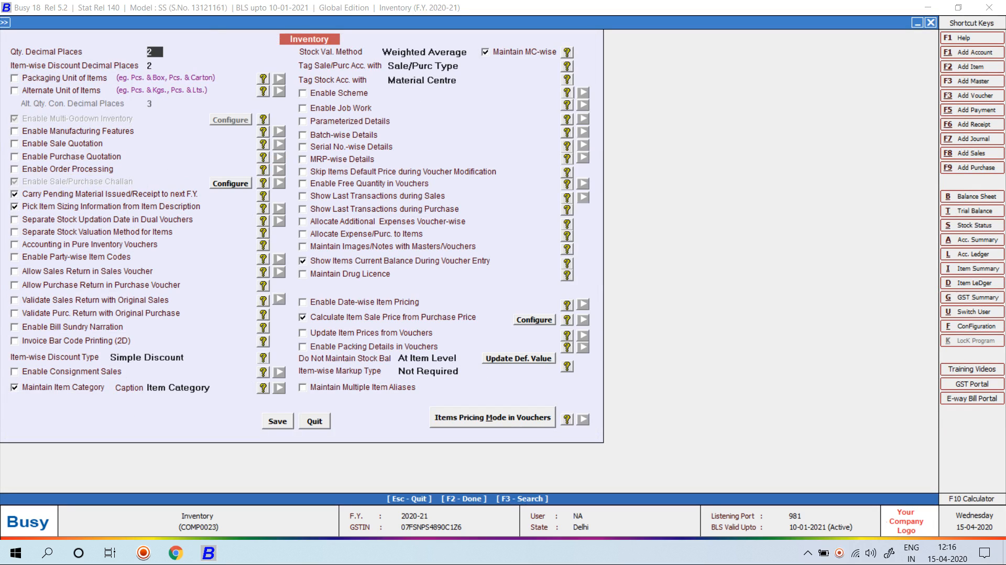
click(535, 320)
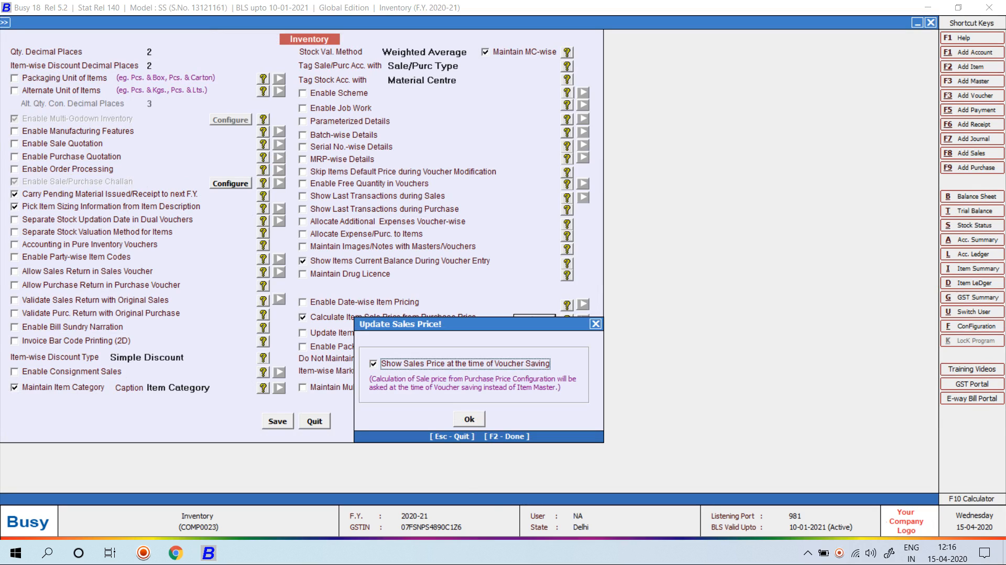
key(space)
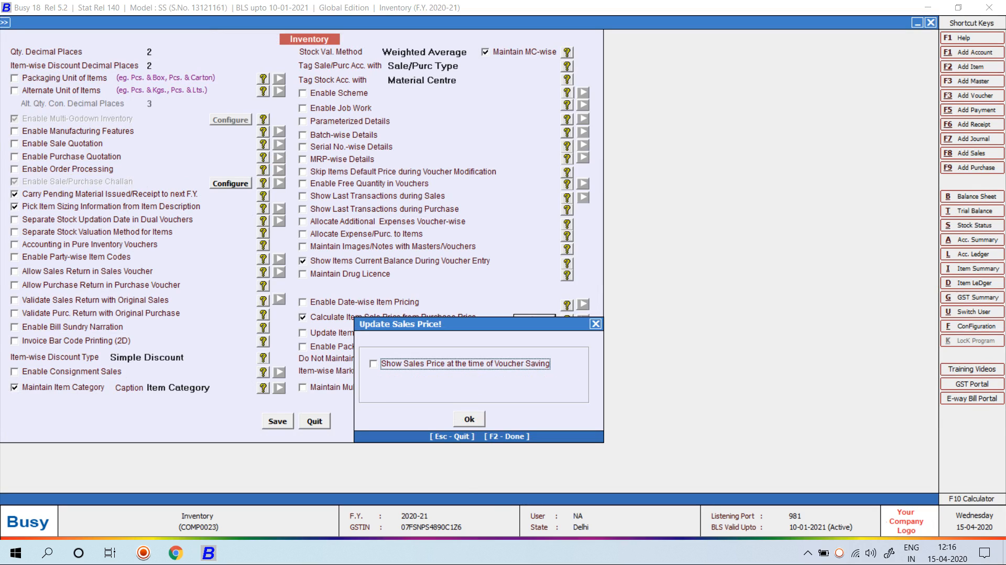
key(F2)
key(F2)
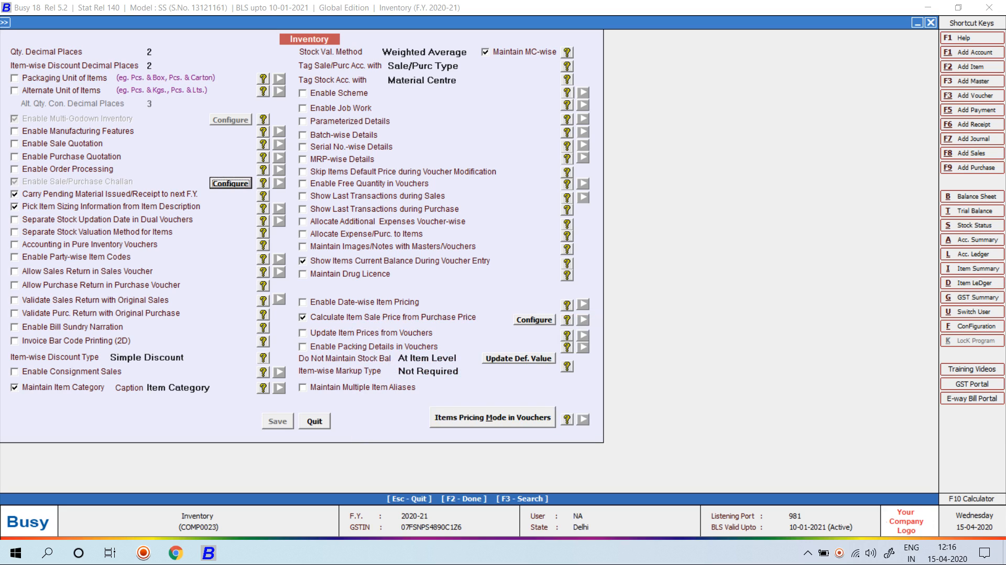
key(Escape)
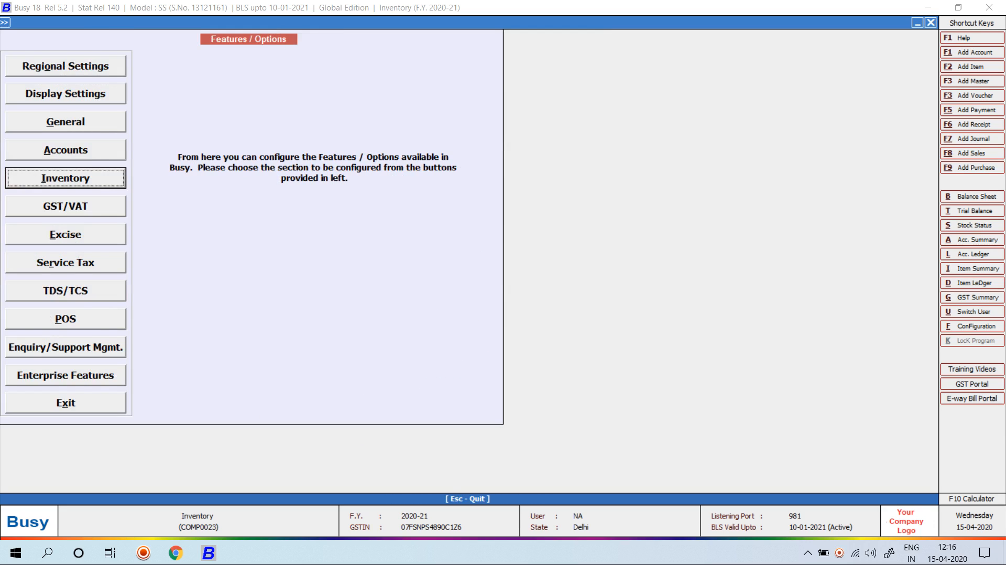
key(Escape)
key(Escape)
key(Up)
key(Return)
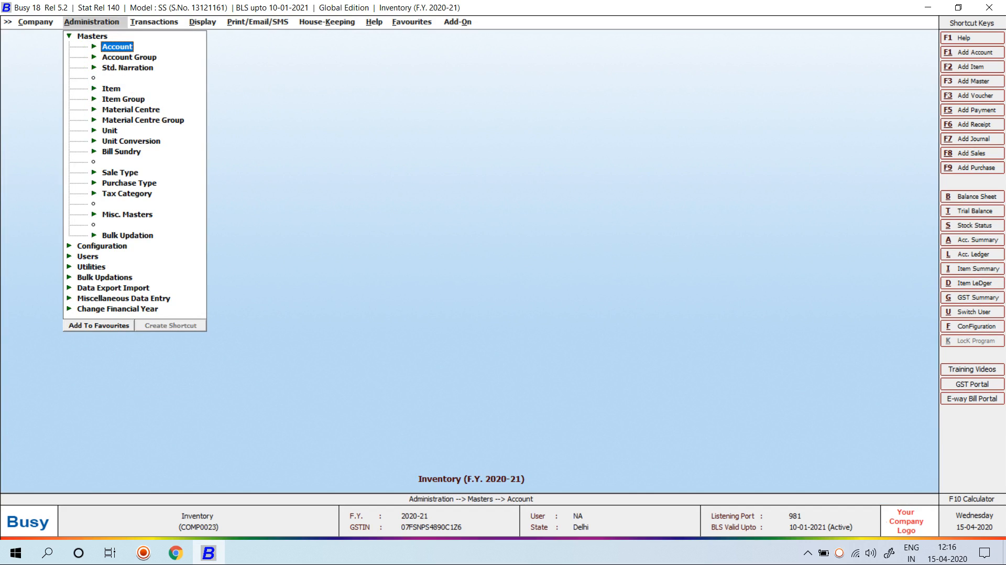
Add a new item master COTTON PANT FABRIC with group General and unit Pcs
key(Down)
key(Down)
key(Down)
key(Return)
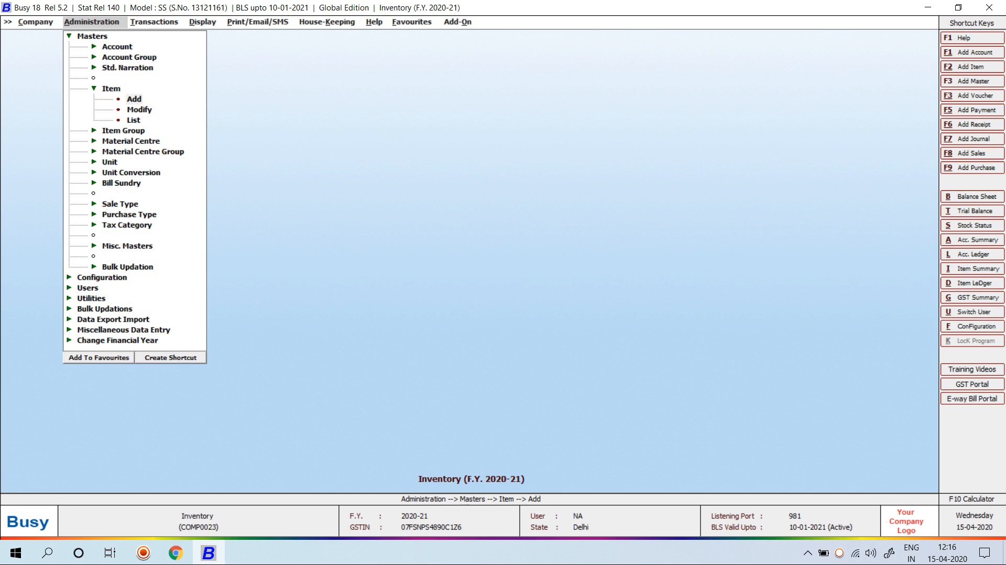
key(Return)
text(C)
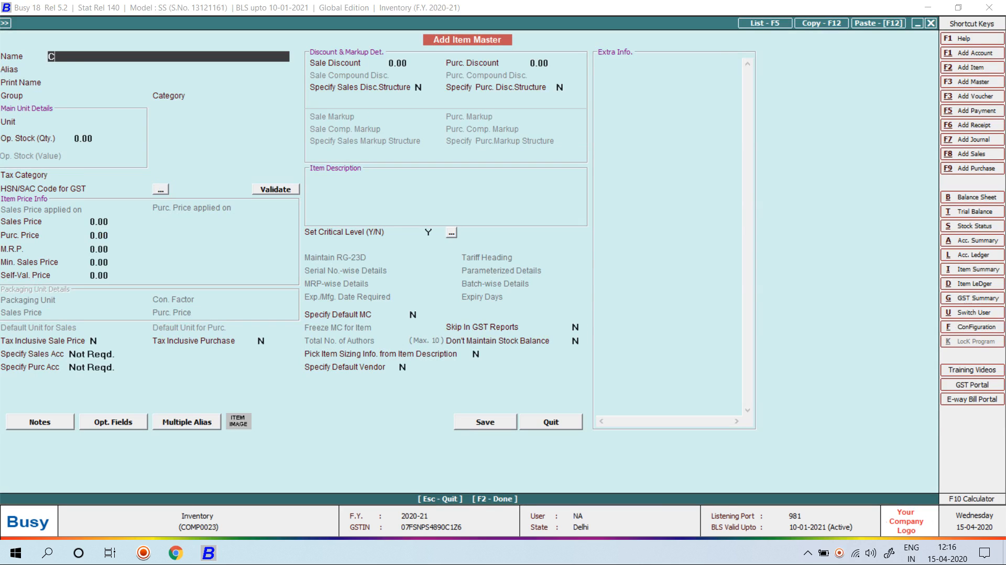
text(OTTON PANT FABRIC)
key(Return)
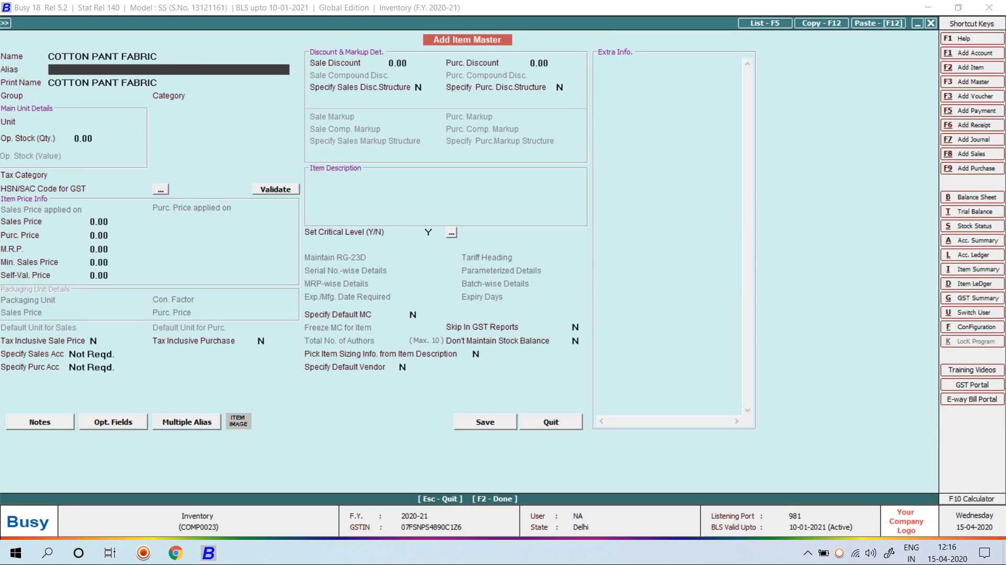
key(Return)
key(Return)
key(Return)
key(Escape)
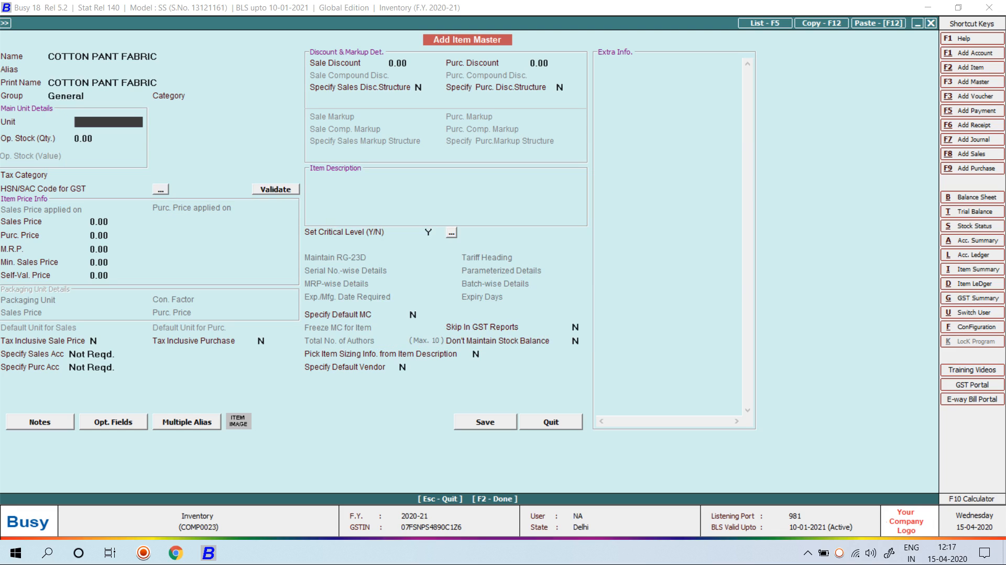
key(Return)
key(Return)
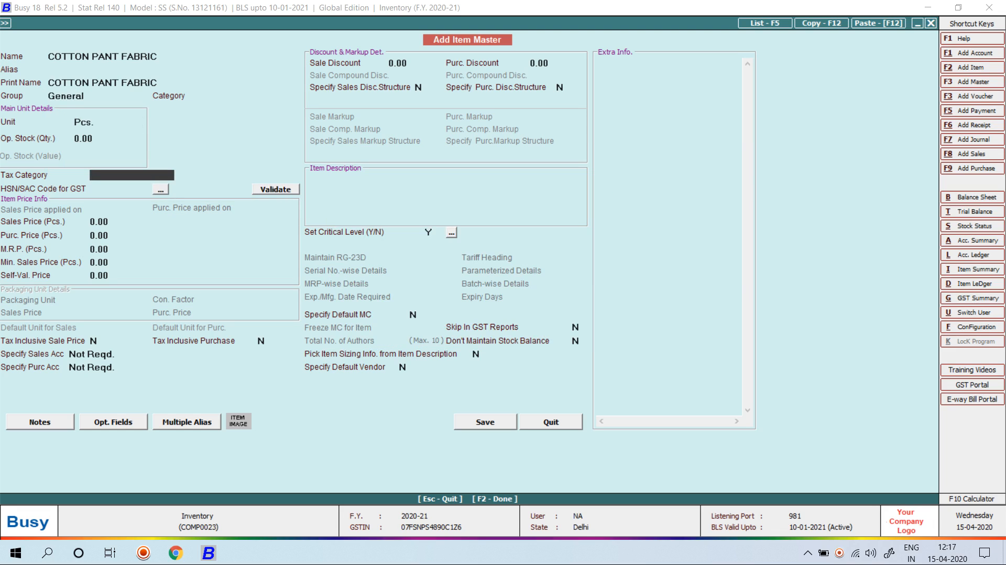
key(Down)
Set GST 18%, HSN 9607 and purchase price 120.00, leaving the sales price at 0.00
key(Return)
text(9607)
key(Return)
text(1)
key(Return)
text(120)
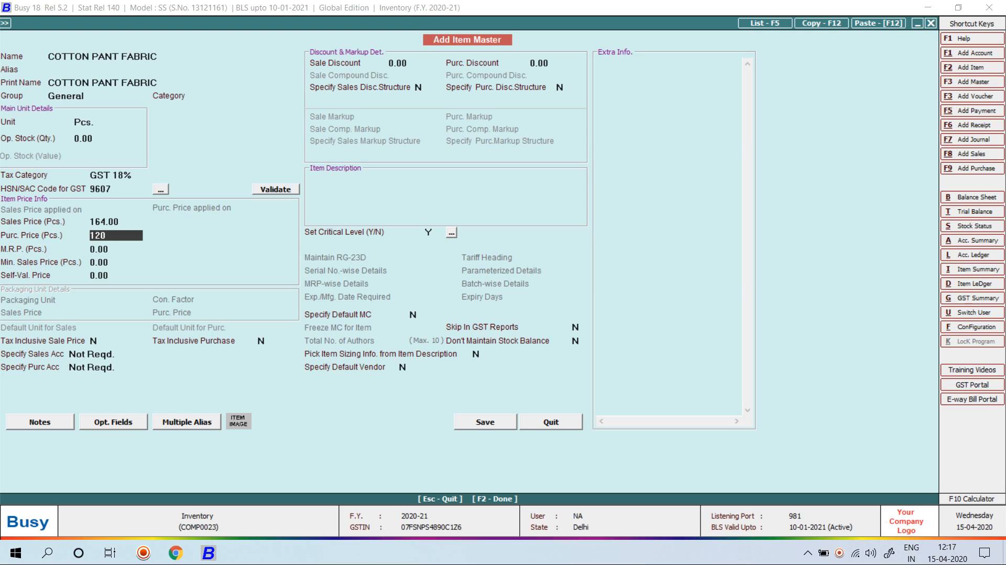
key(Return)
key(Up)
key(Up)
key(Delete)
key(Return)
key(Up)
key(Delete)
key(Delete)
key(Return)
key(Return)
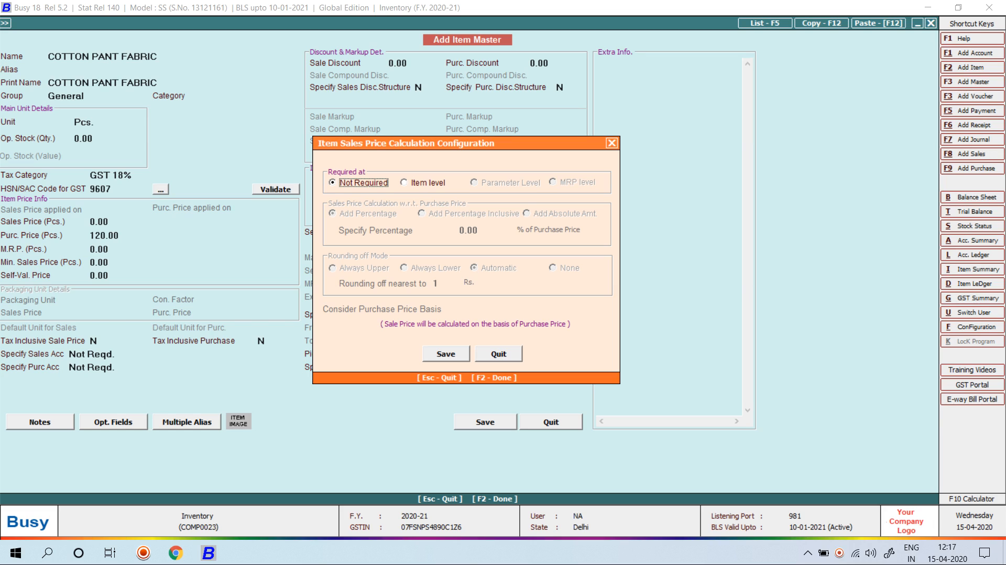
Set item-level sale price calculation at 50% over List Price and save COTTON PANT FABRIC
click(404, 182)
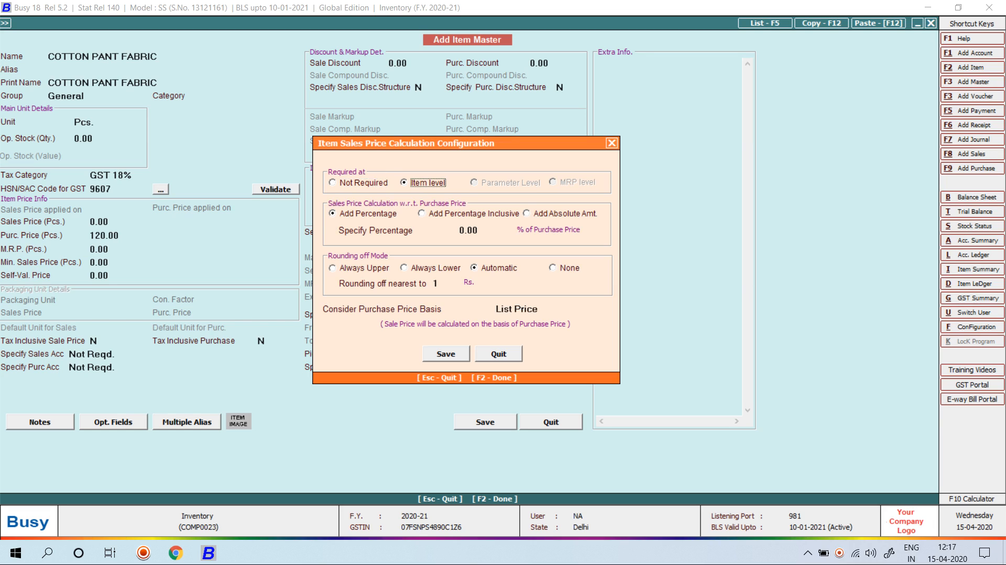
key(Return)
key(BackSpace)
key(BackSpace)
key(BackSpace)
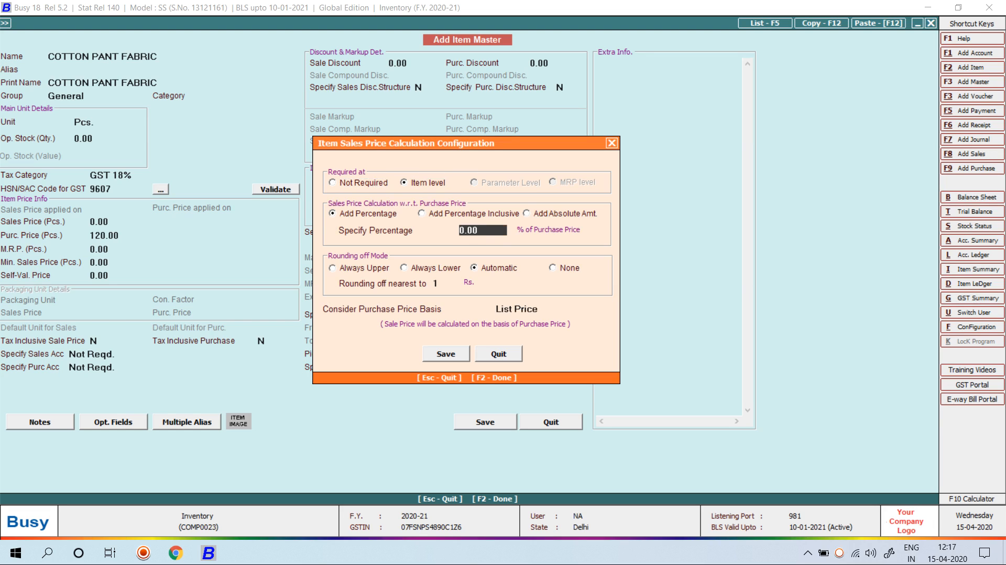
text(50)
key(Return)
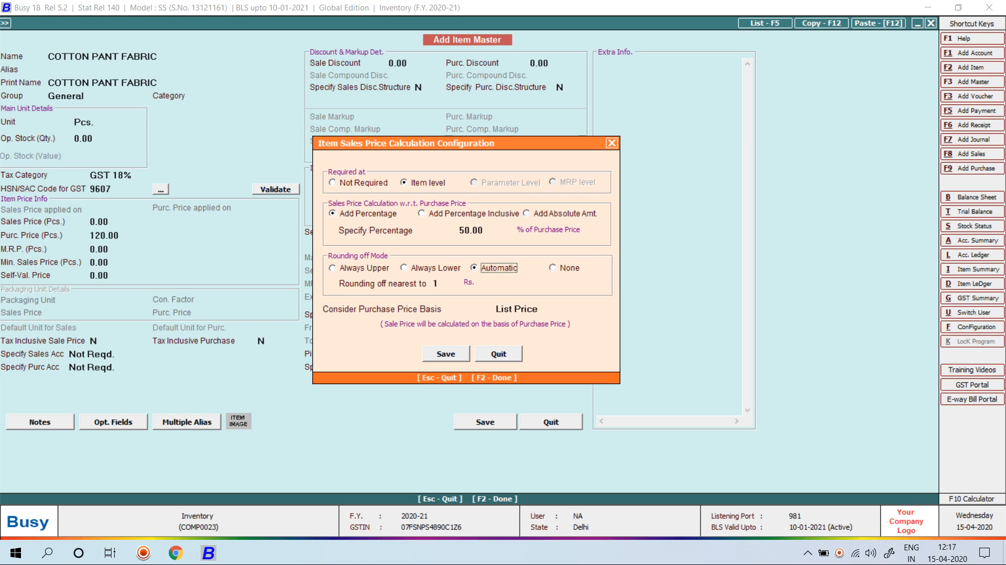
key(Return)
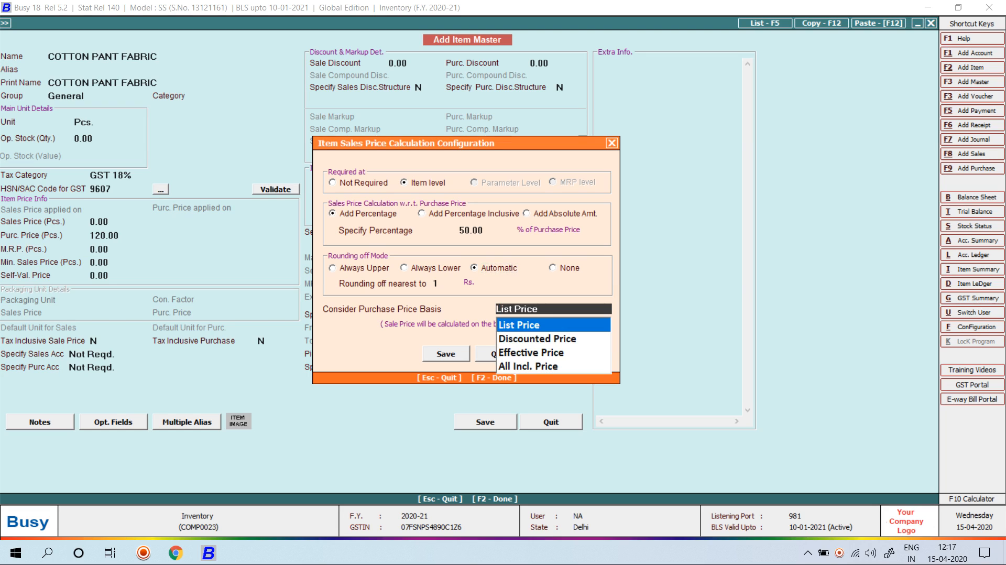
key(F2)
key(Return)
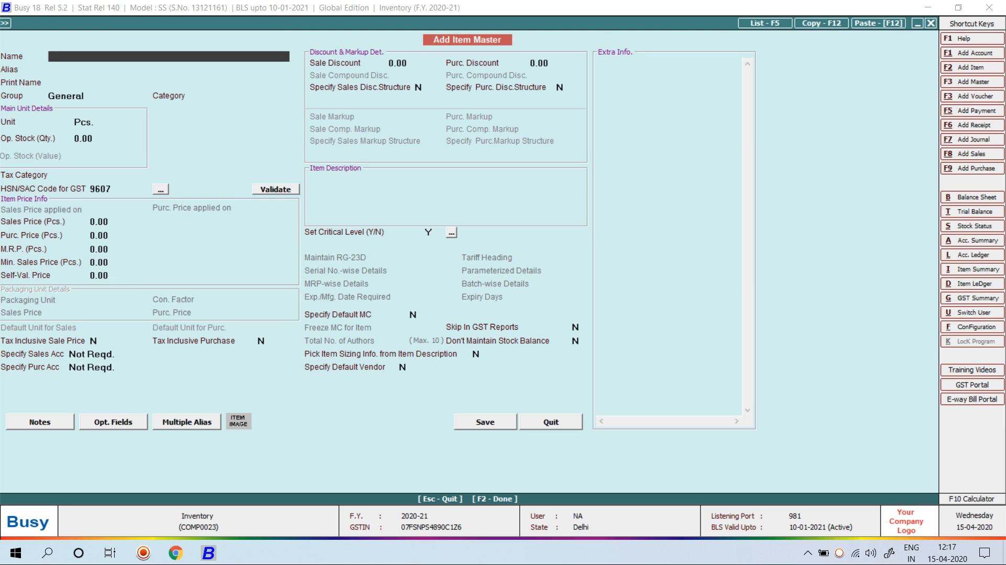
key(Escape)
key(Escape)
key(Escape)
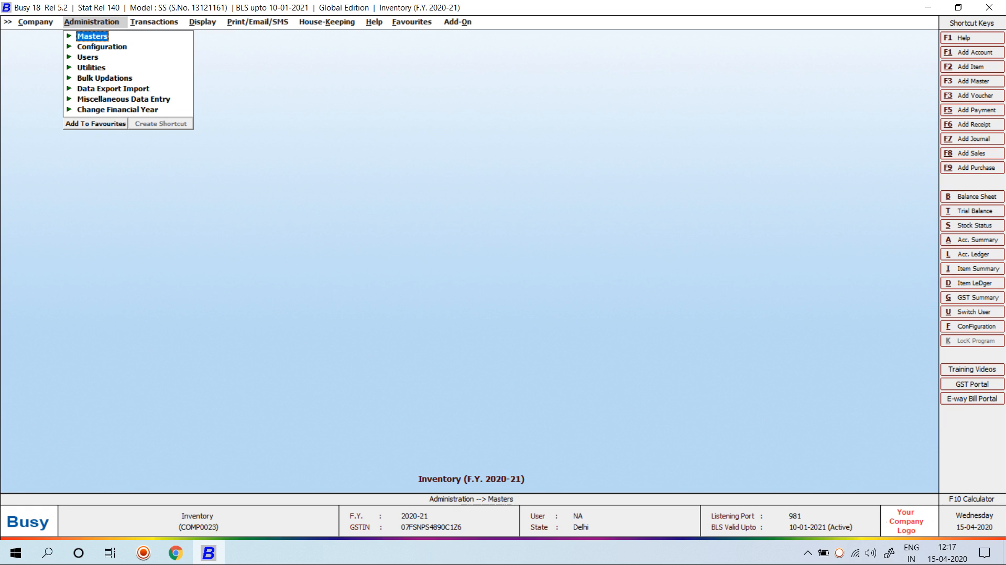
Go back to Features / Options and open the Inventory settings
key(Down)
key(Right)
key(Left)
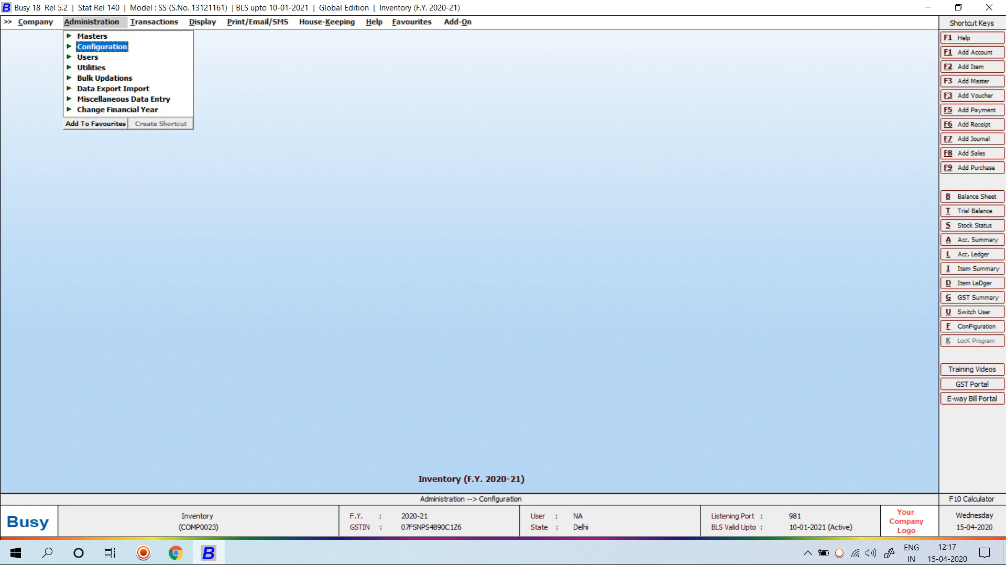
key(Return)
key(Return)
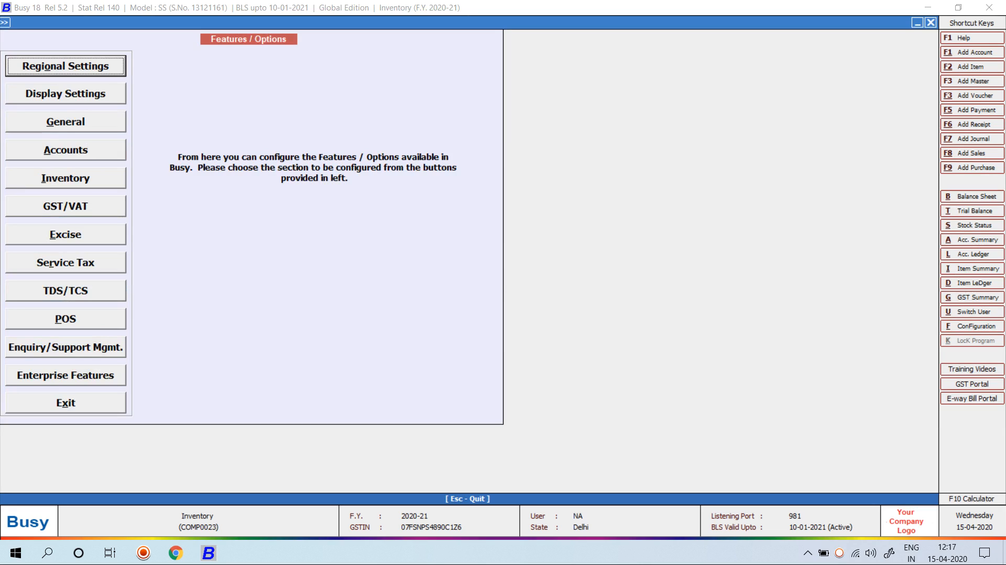
key(i)
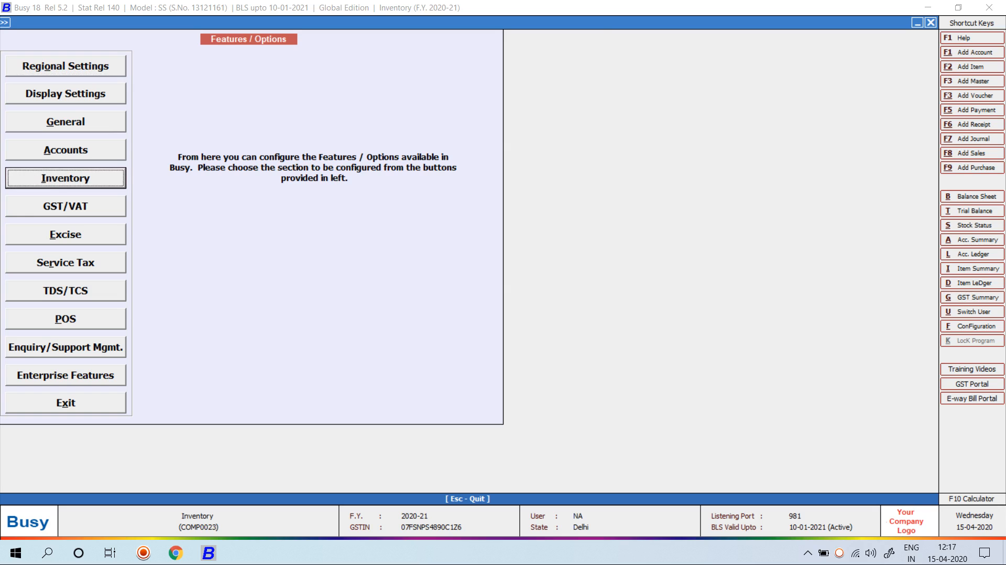
key(Return)
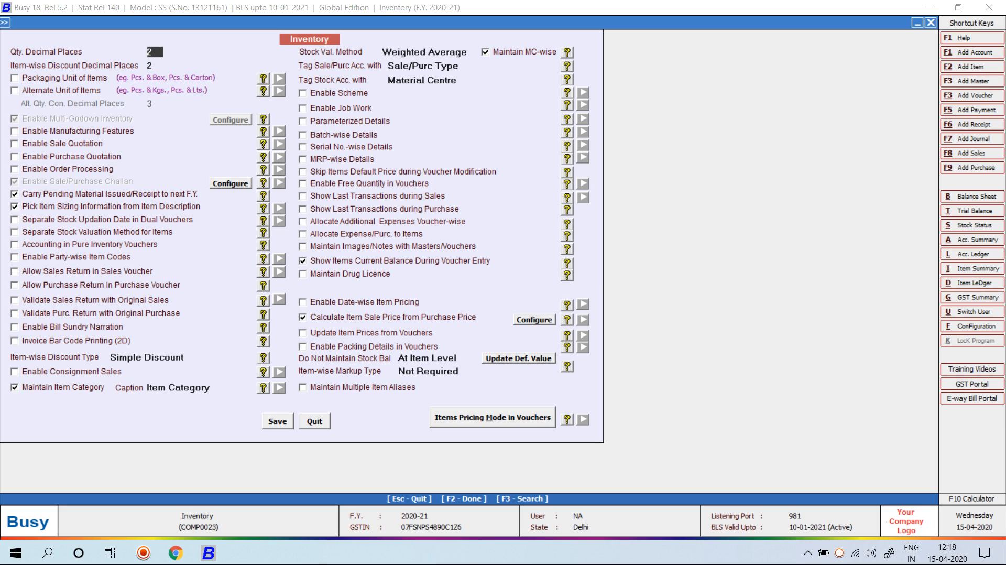
Enable updating item prices from vouchers, including the last sale price, and close the settings
click(303, 333)
key(Tab)
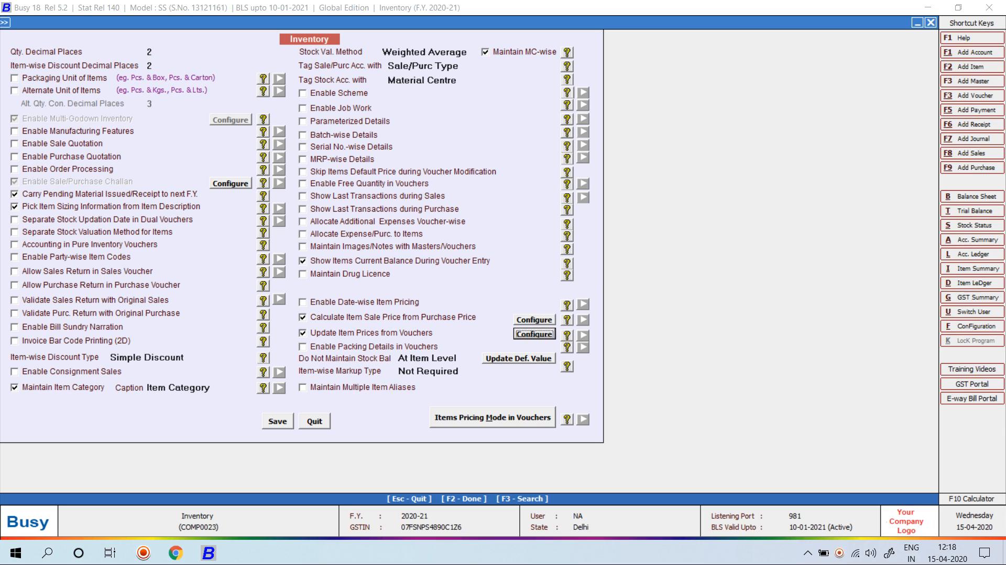
key(Return)
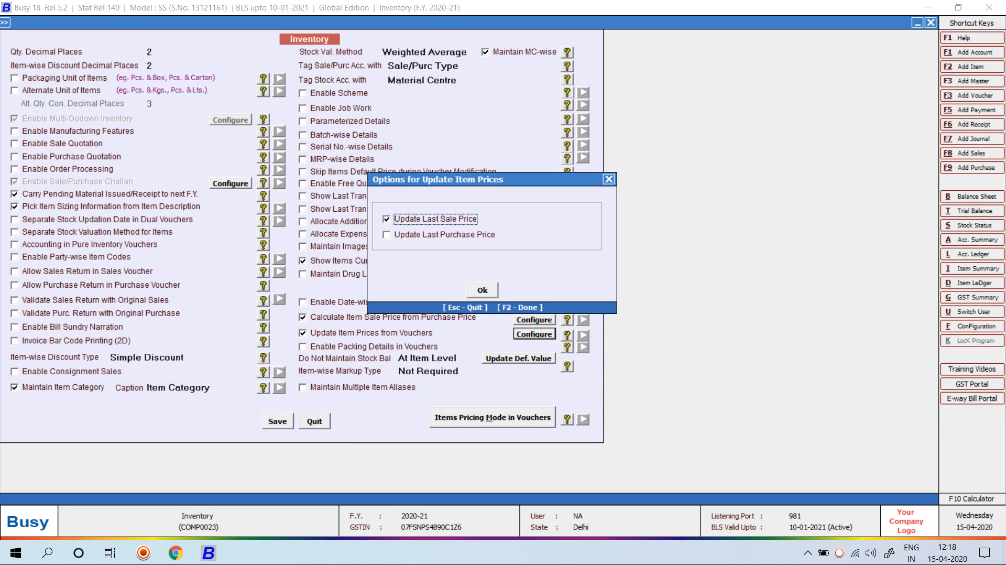
key(Down)
key(space)
key(Tab)
key(Return)
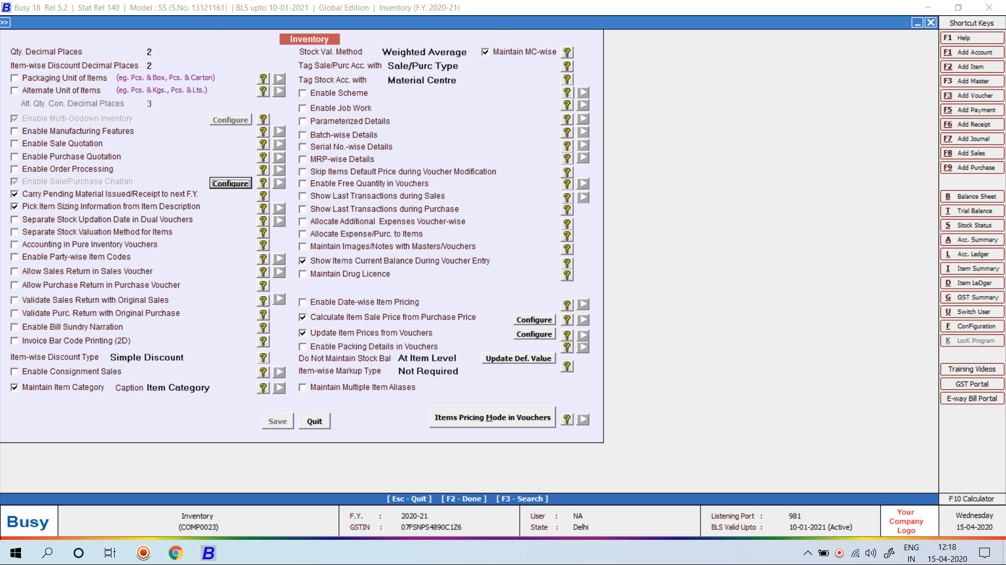
key(Escape)
key(Escape)
key(Right)
Start a new Main-series purchase voucher and select the supplier as party
key(Down)
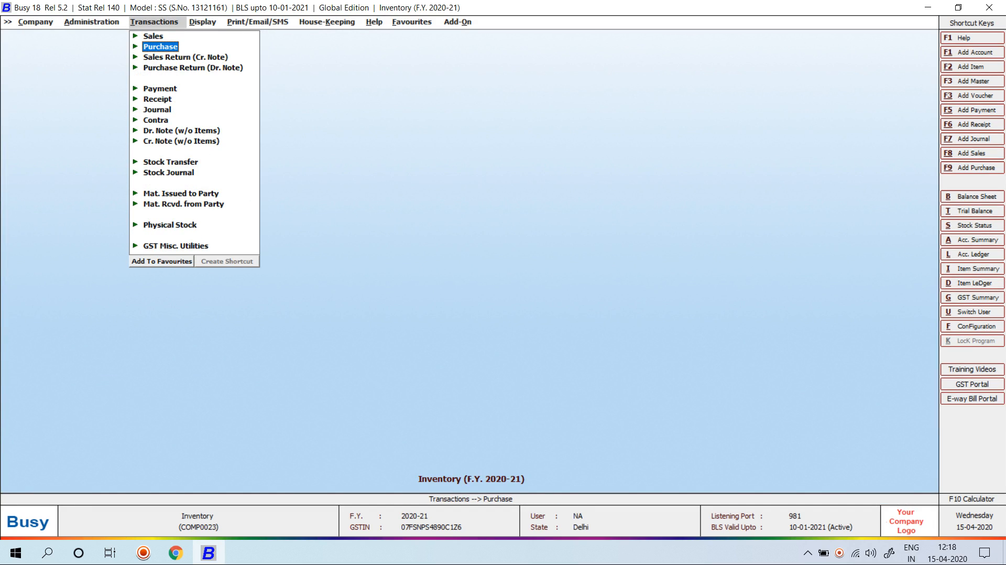
key(Return)
key(Return)
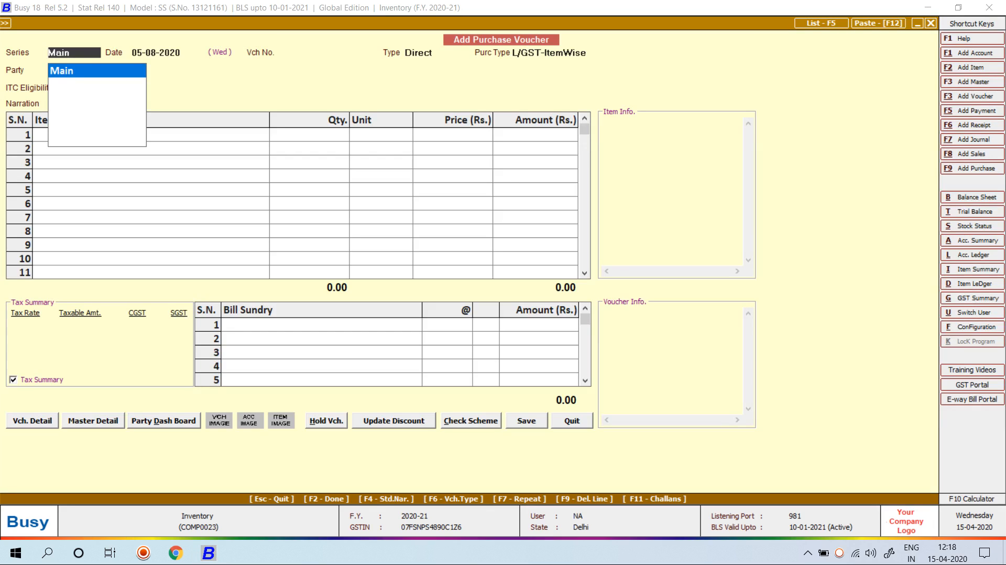
key(Return)
key(Return)
key(Return)
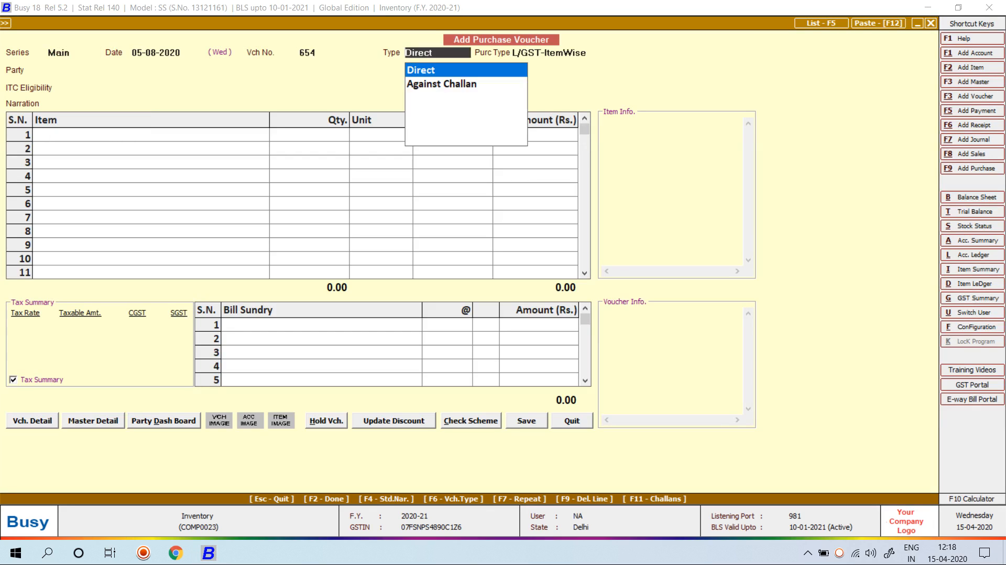
key(Return)
key(Down)
key(Down)
key(Down)
key(Down)
key(Down)
key(Down)
key(Return)
key(Return)
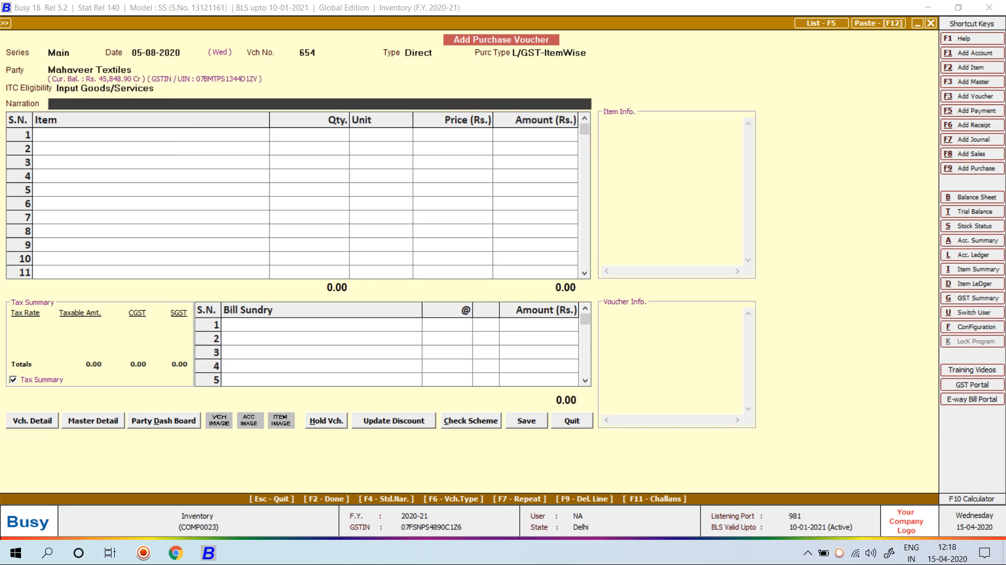
key(Return)
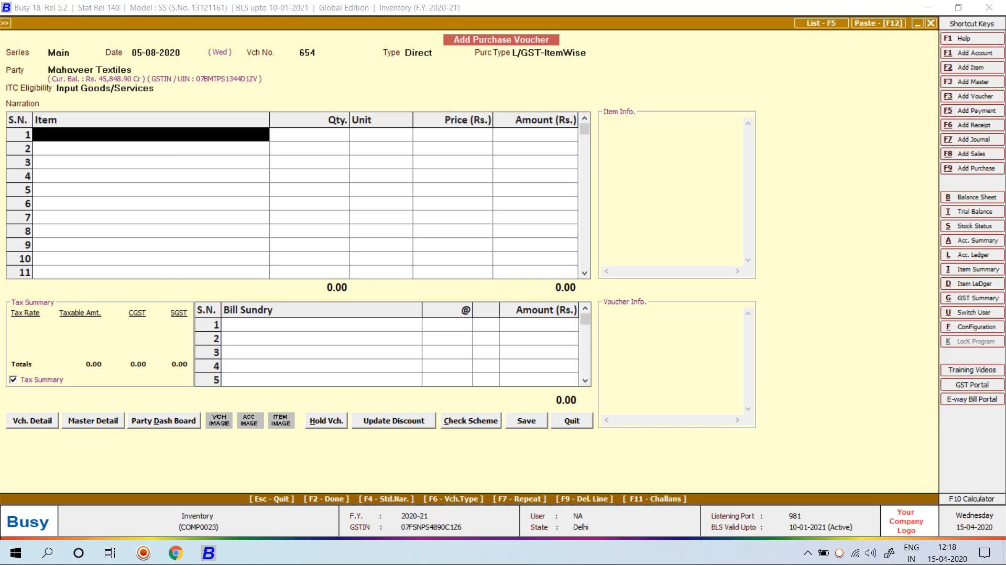
Create a new item DENIM FABRIC in group General with unit Metre
key(F3)
text(DENIM AF)
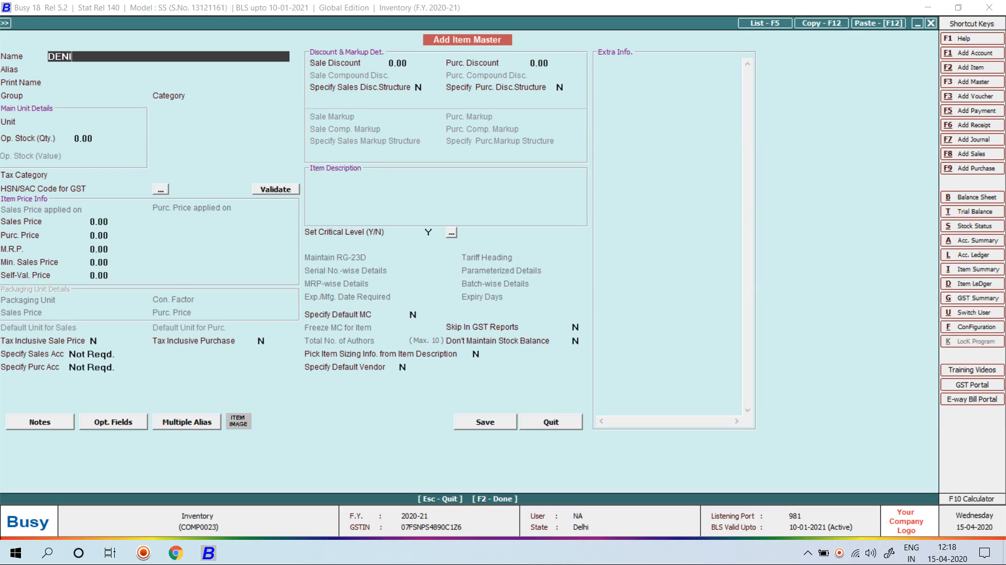
key(BackSpace)
key(BackSpace)
text(FABRIC)
key(Return)
key(Return)
key(Return)
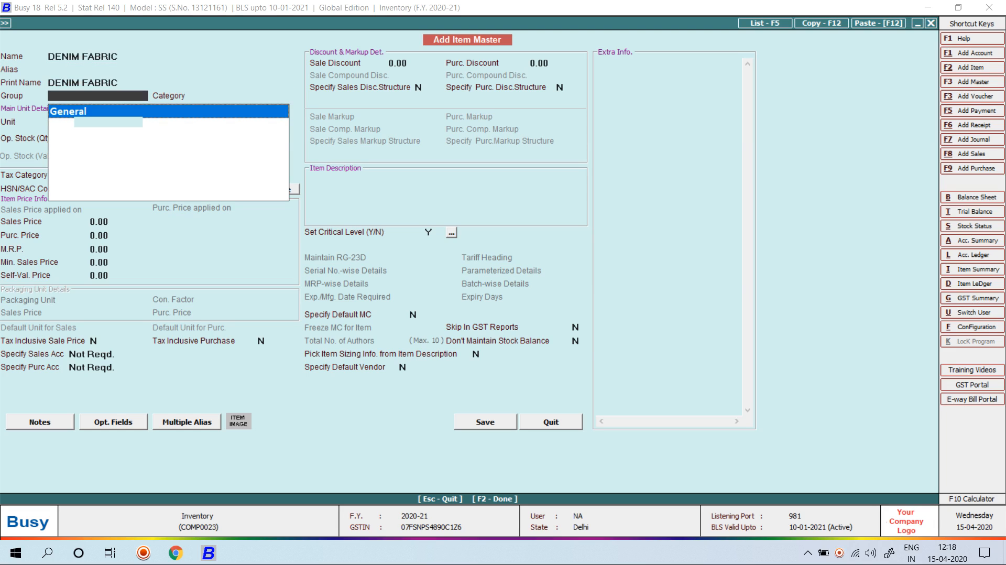
key(Return)
key(Return)
text(me)
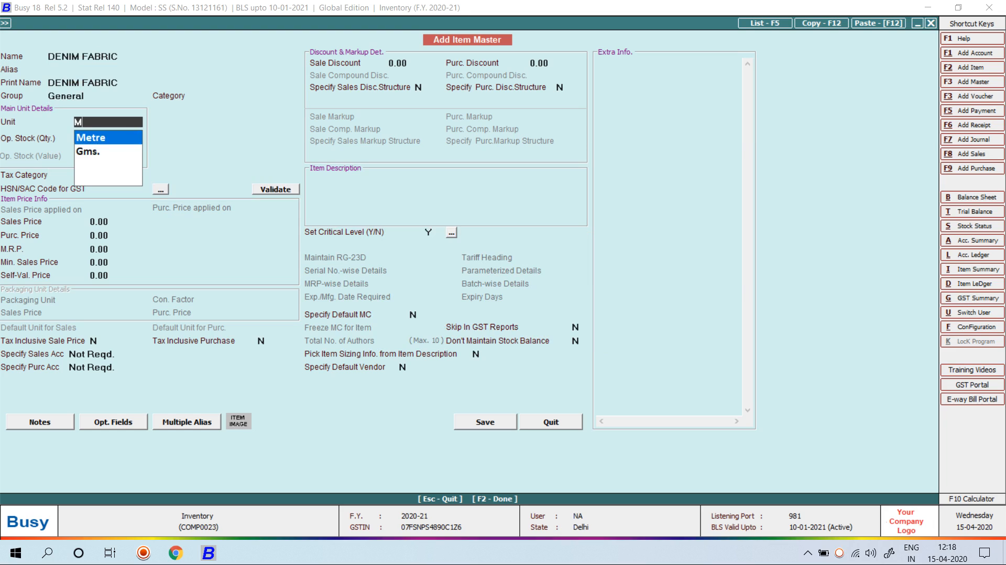
key(Return)
Give DENIM FABRIC tax category GST 18% and HSN code 9780, and save it
key(Return)
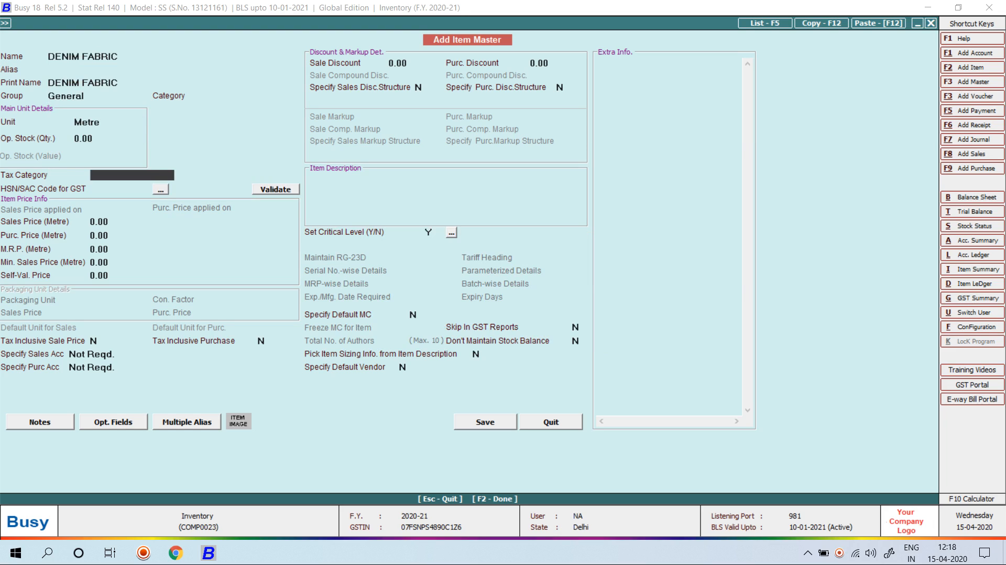
text(g)
key(Return)
text(9780)
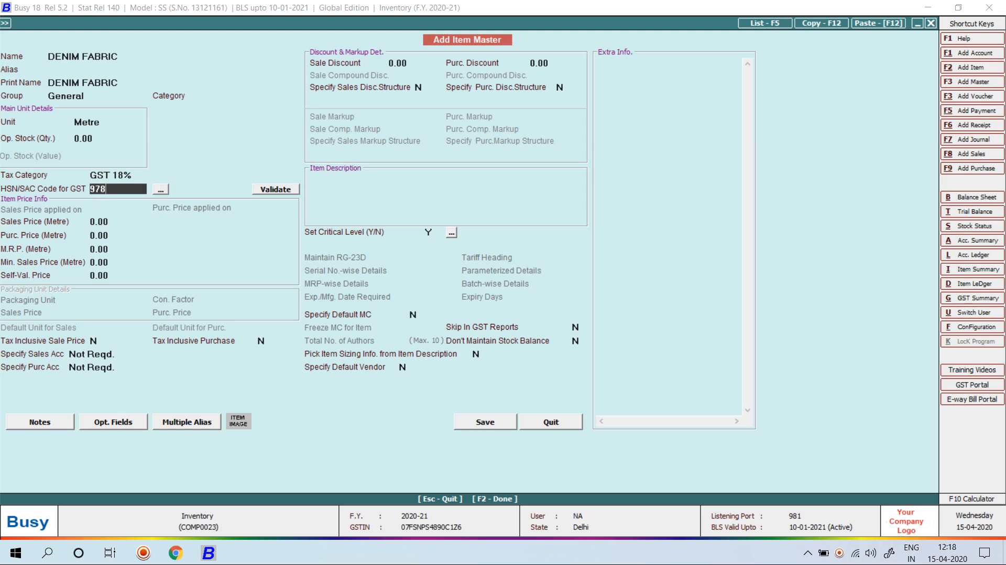
key(Return)
key(F2)
key(F2)
key(Return)
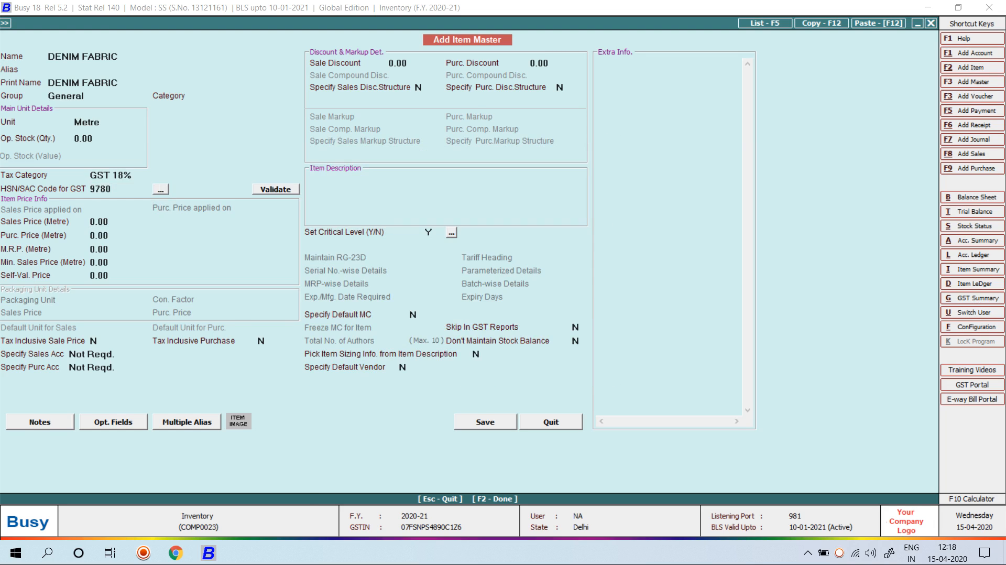
Enter Main Store, quantity 100 at price 190, and save the purchase voucher
key(Down)
key(Down)
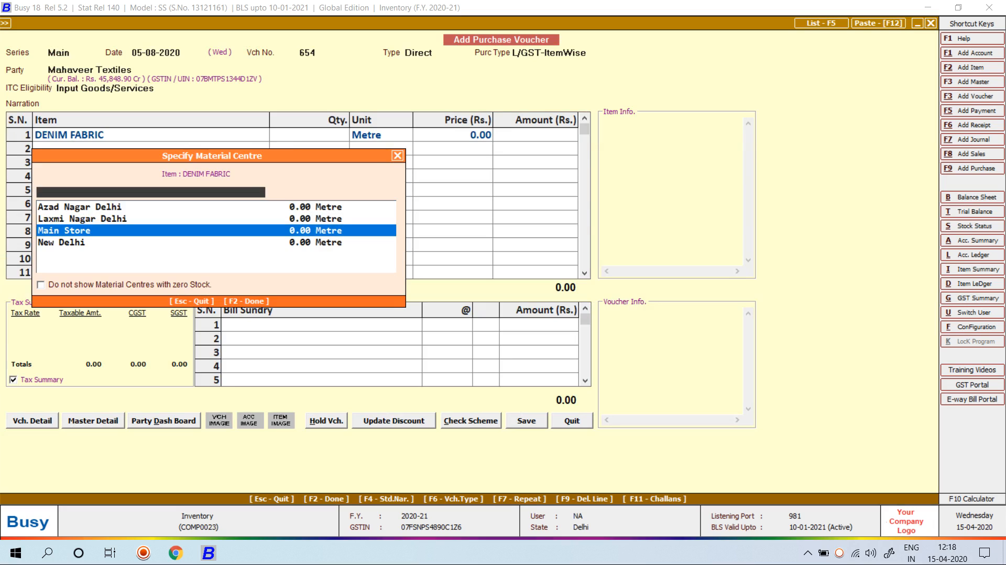
key(Return)
text(100)
key(Return)
key(Return)
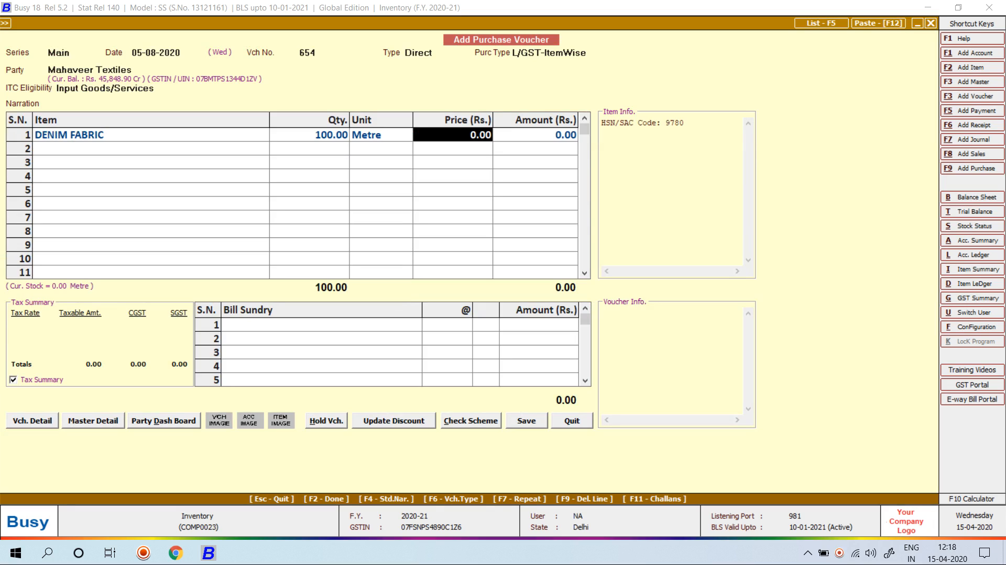
text(190)
key(Return)
key(Return)
key(Return)
key(Return)
key(Return)
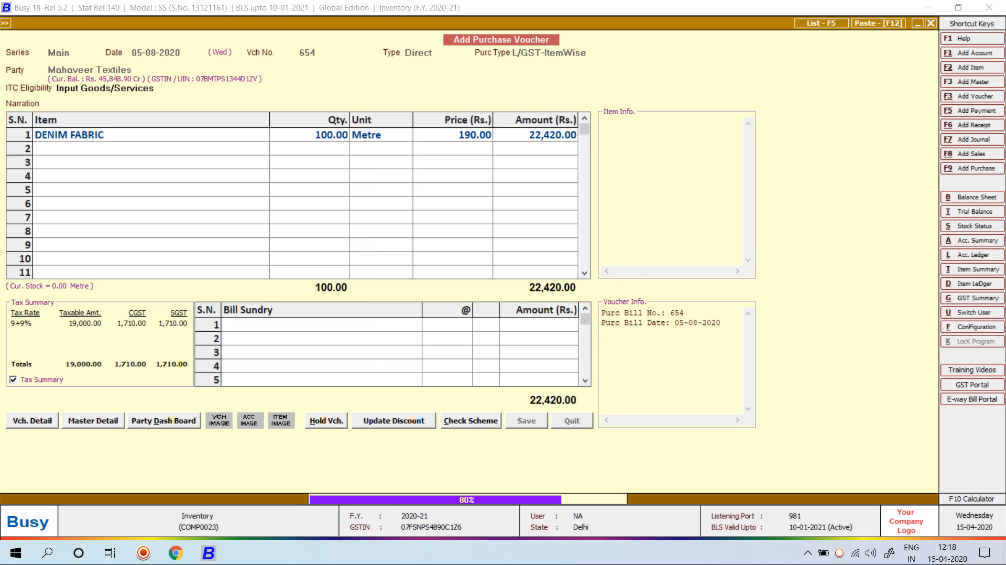
key(Return)
key(Return)
Enter voucher 641 from Mahaveer Textiles with DENIM FABRIC on row 1
text(641)
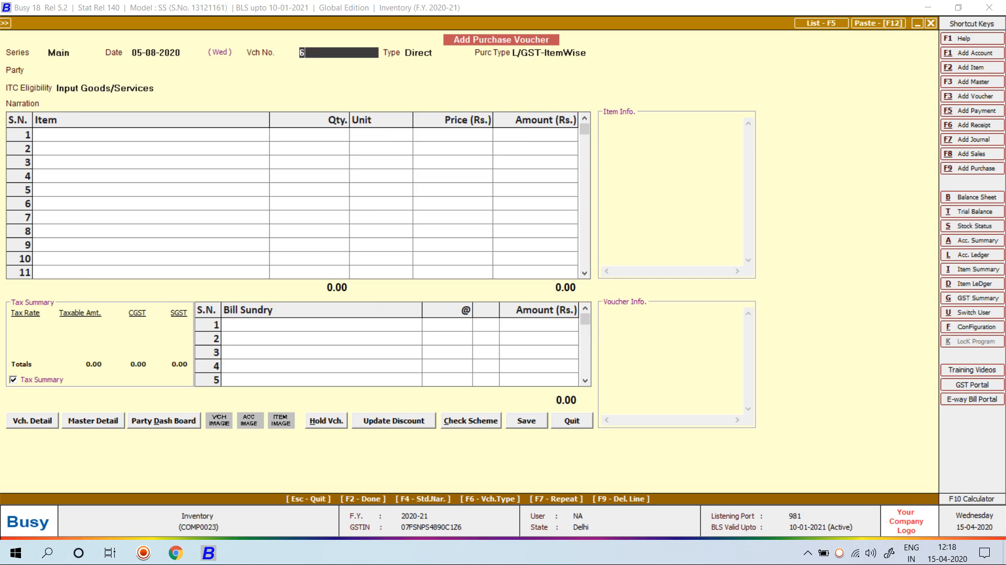
key(Return)
key(Return)
text(MAHA)
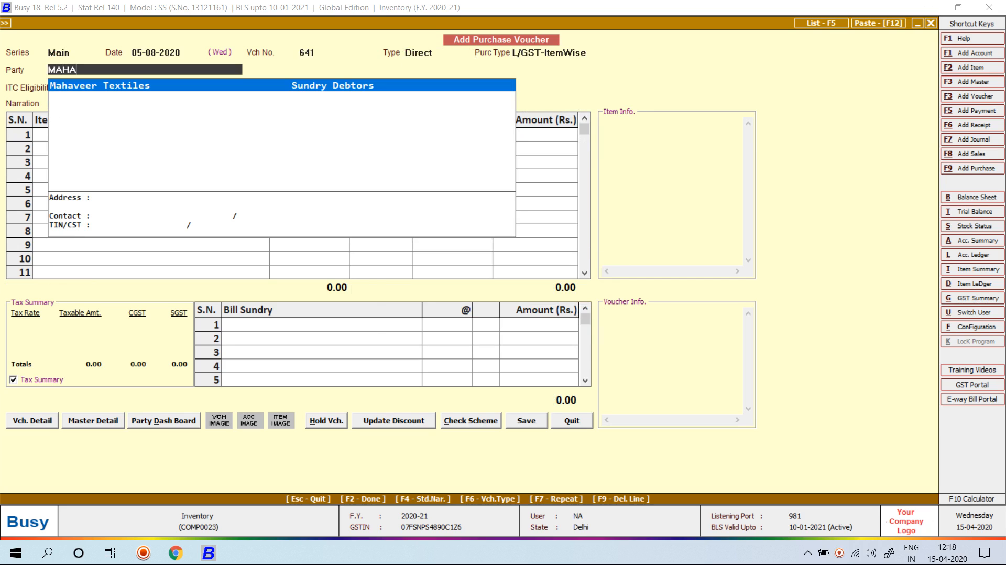
key(Return)
key(Return)
key(Return)
text(dEN)
key(Return)
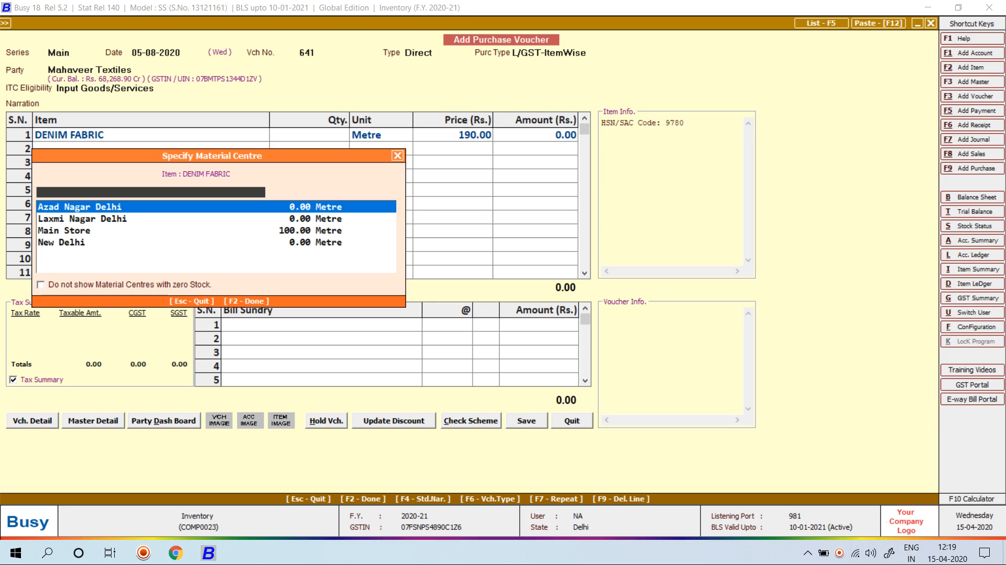
key(Escape)
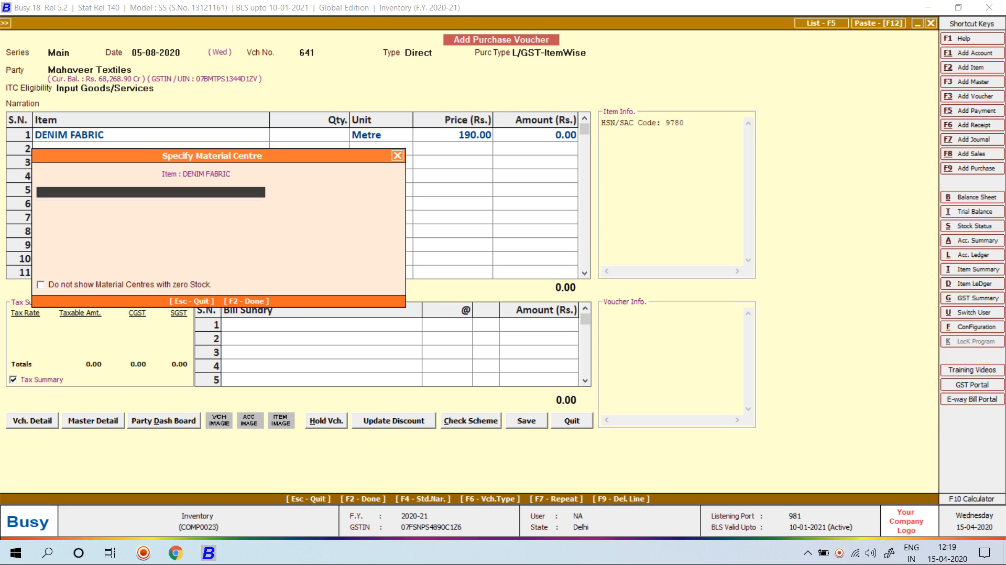
Dismiss the material centre error and discard the unfinished purchase voucher
key(Return)
key(Escape)
key(Left)
key(Return)
Turn on Enable Packing Details in Vouchers under Inventory features and save
key(Left)
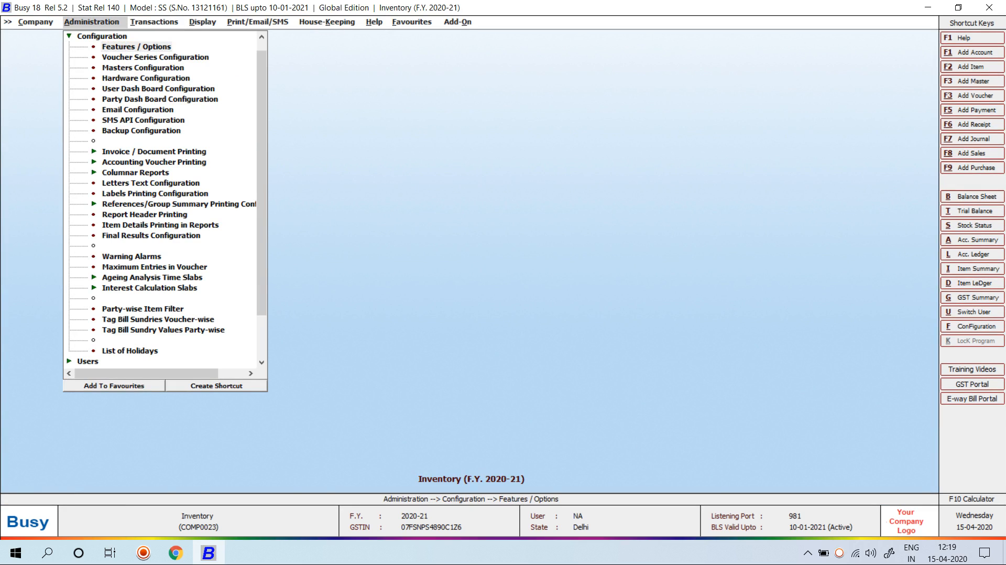
key(Return)
key(Down)
key(Down)
key(Down)
key(Down)
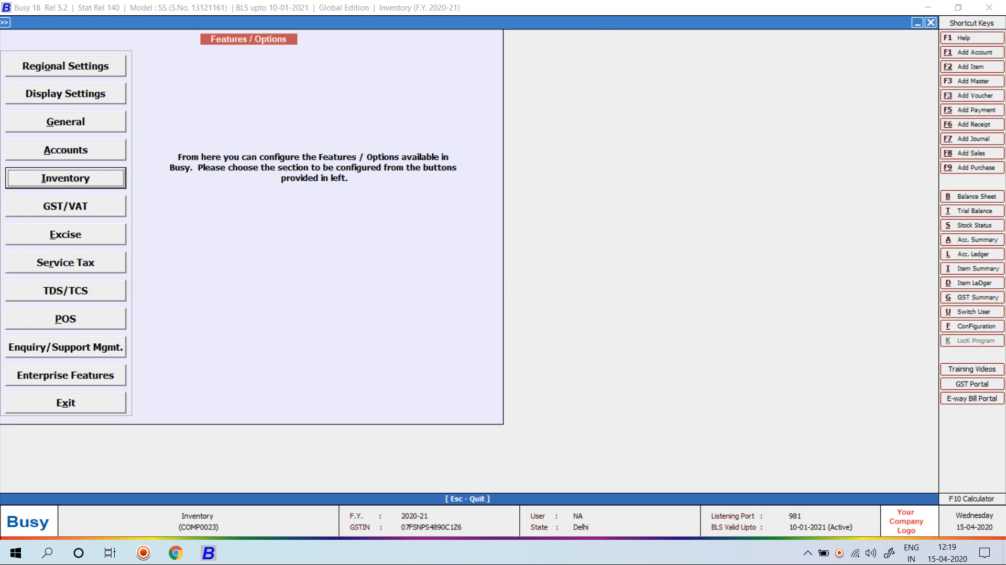
key(Return)
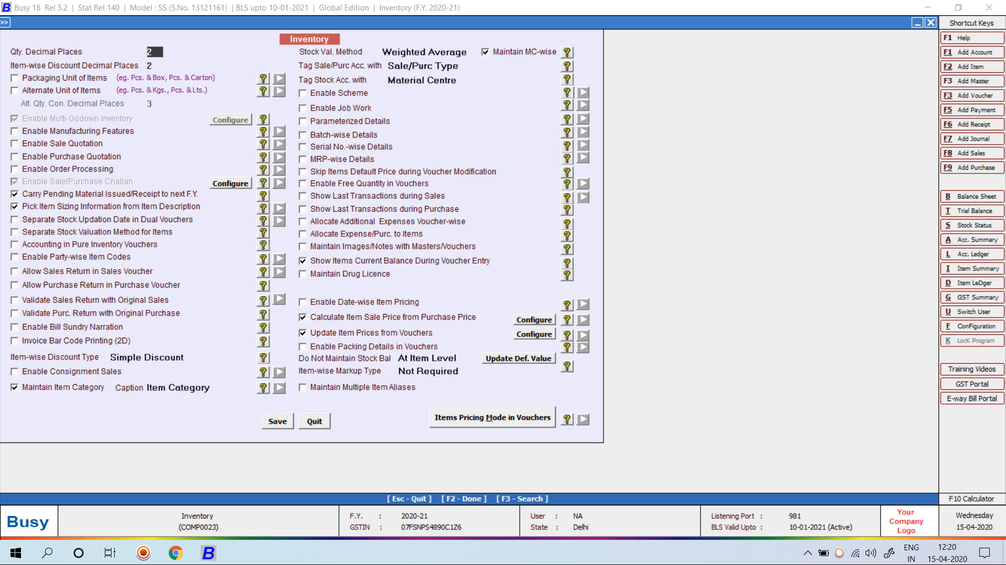
click(303, 347)
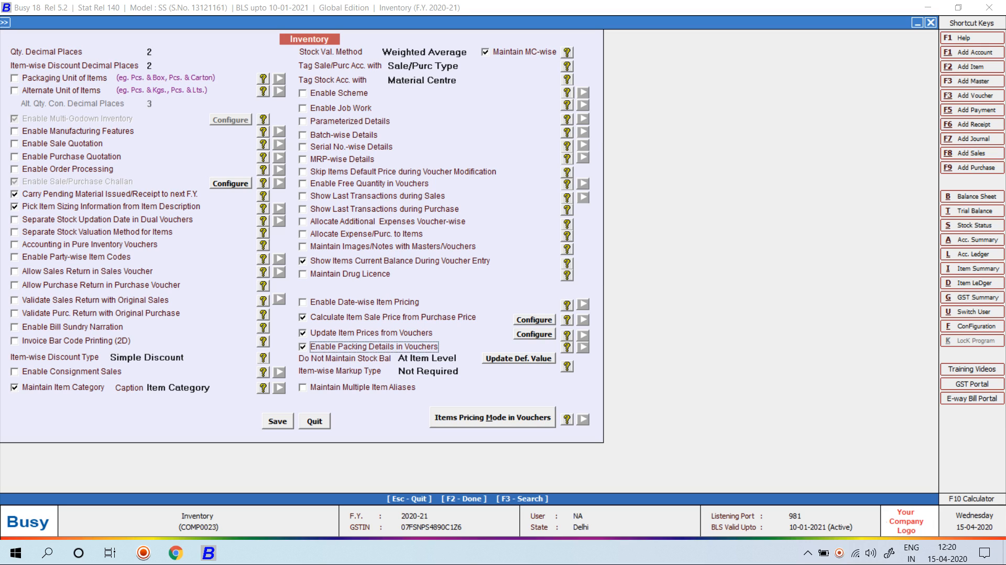
key(F2)
key(Return)
key(Escape)
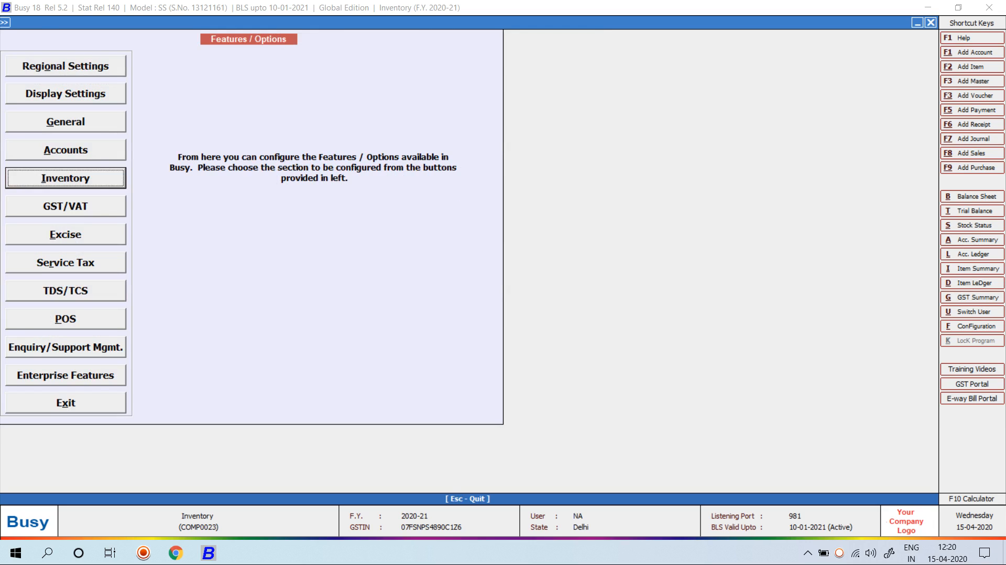
key(Escape)
Set packing details to Y in the Sales Main series configuration
key(Down)
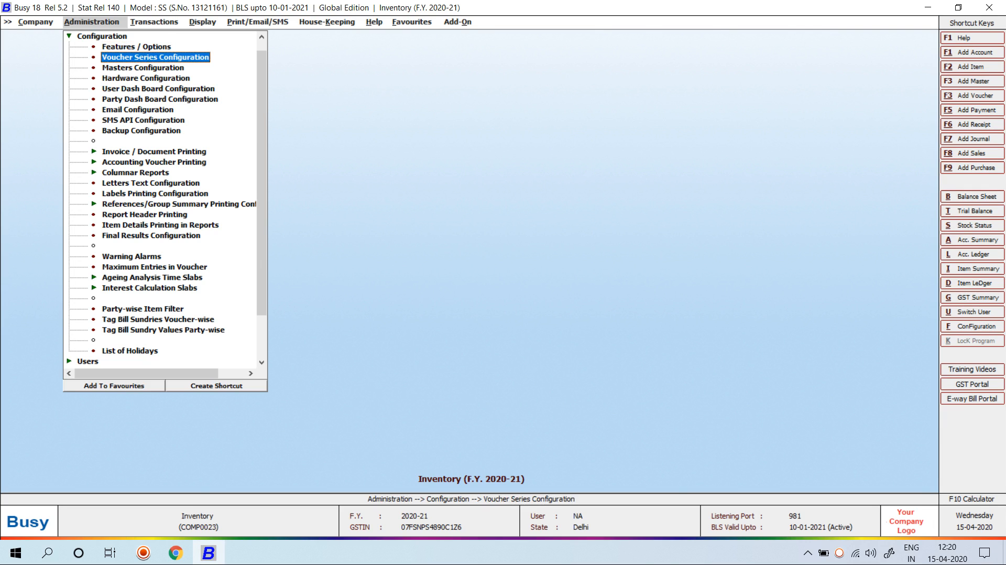
key(Return)
key(Down)
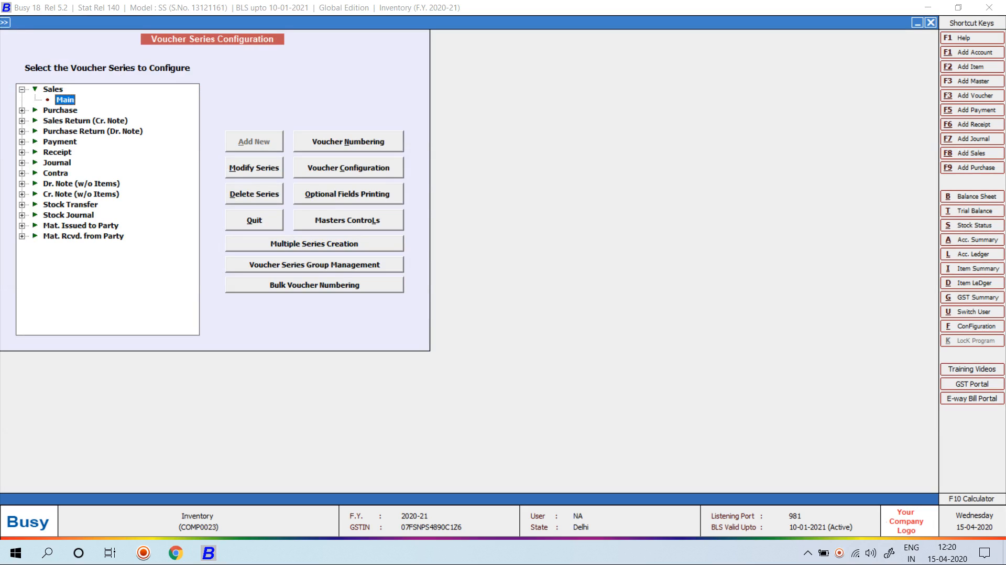
key(alt+c)
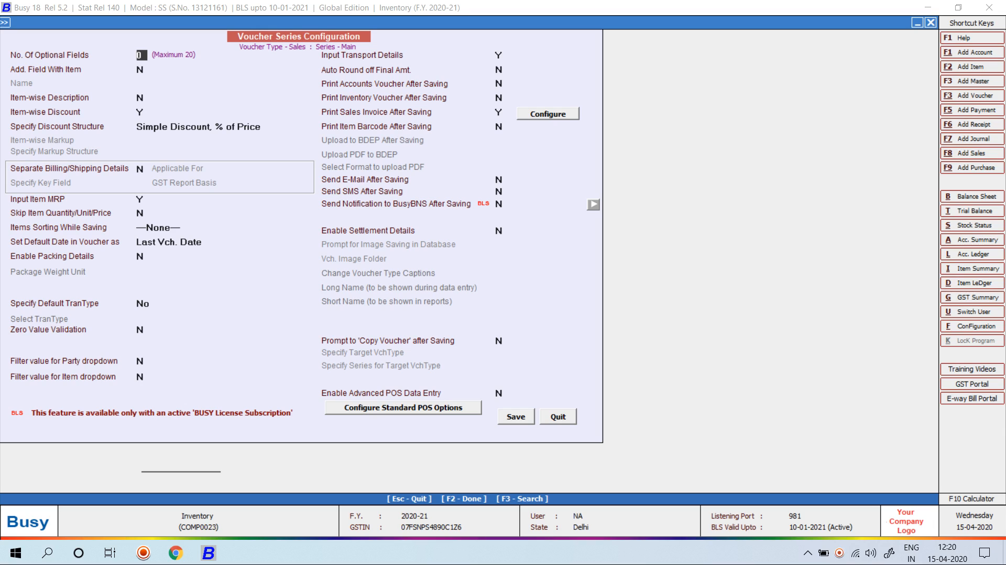
click(144, 259)
text(Y)
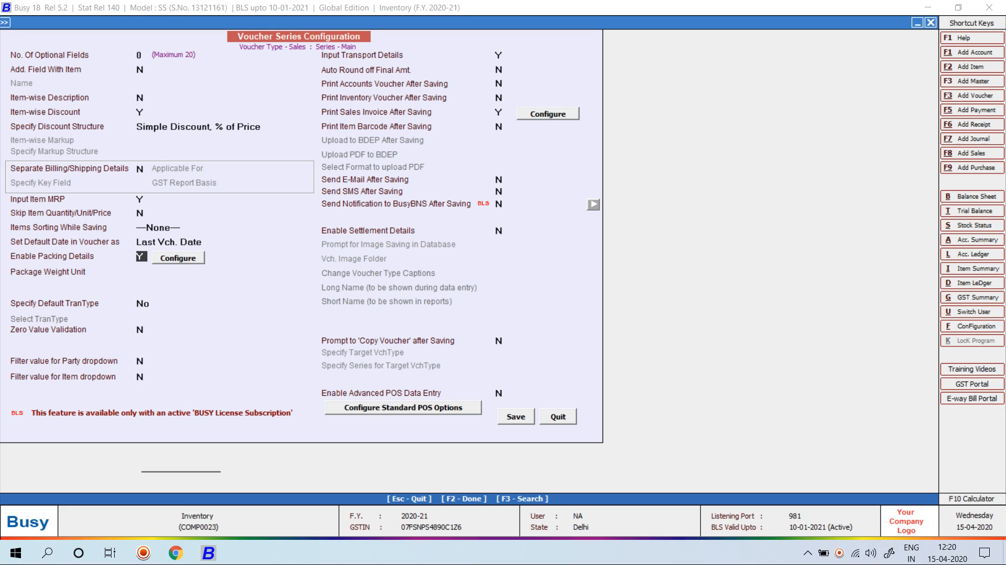
key(Return)
key(Return)
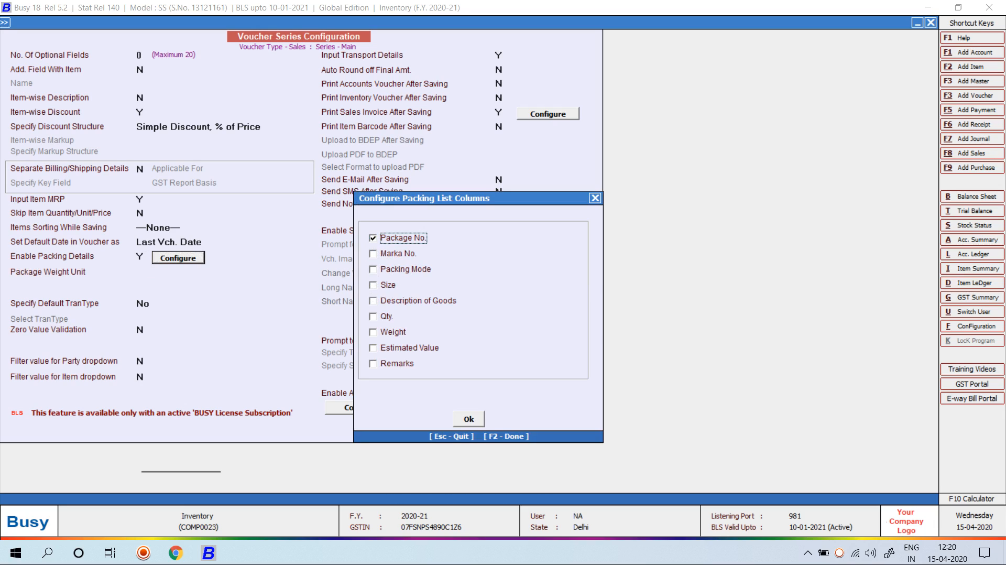
Enable Marka No., Packing Mode, Size, Description, Qty., Weight, Estimated Value and Remarks columns
click(373, 254)
click(373, 270)
click(373, 285)
click(373, 301)
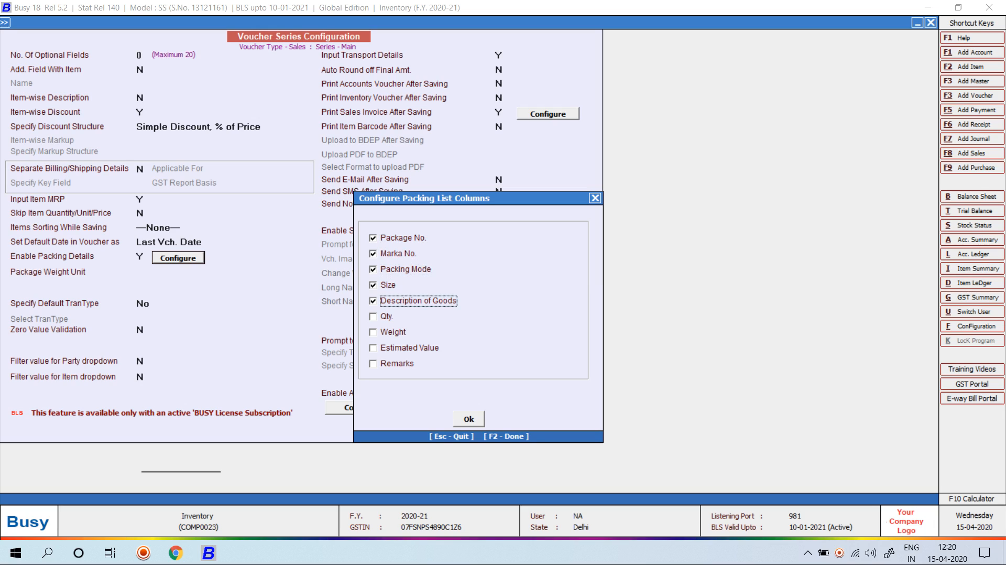
click(373, 317)
click(373, 332)
key(Down)
key(space)
key(Down)
key(space)
key(F2)
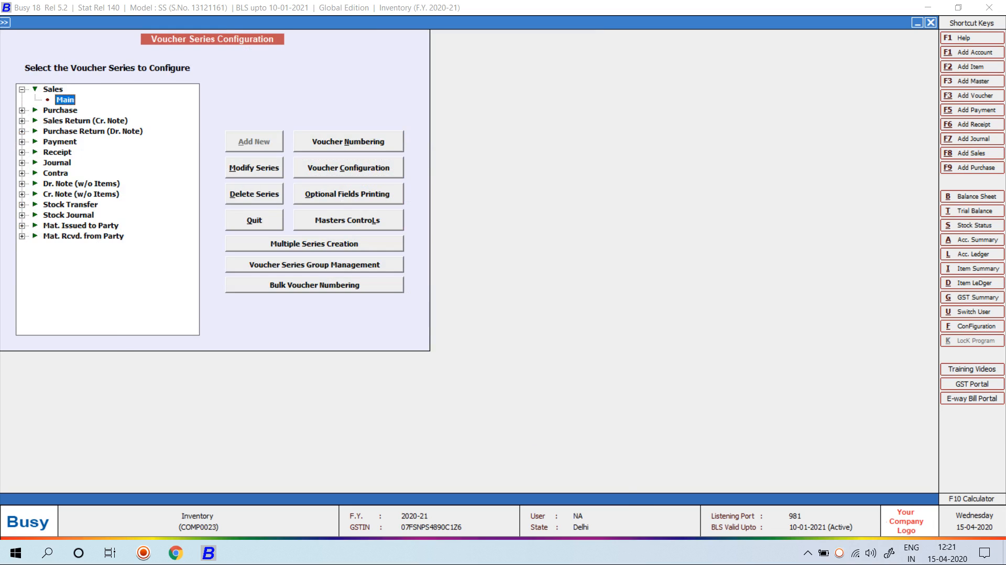
Save the Sales series configuration and move to adding a sales voucher
key(Escape)
key(Right)
key(Return)
key(Return)
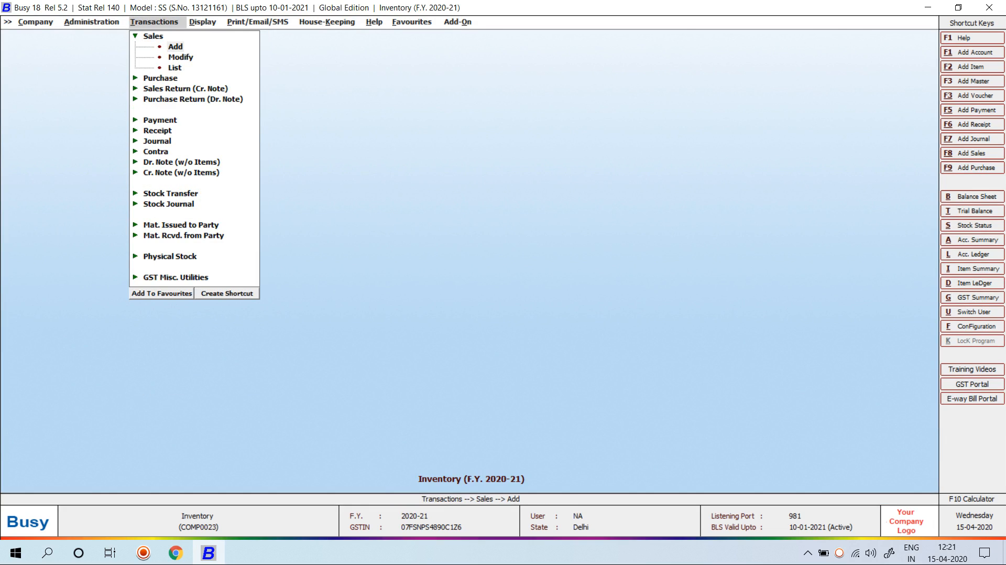
Start a new Main-series sales voucher with Cash as the party
key(Return)
key(Return)
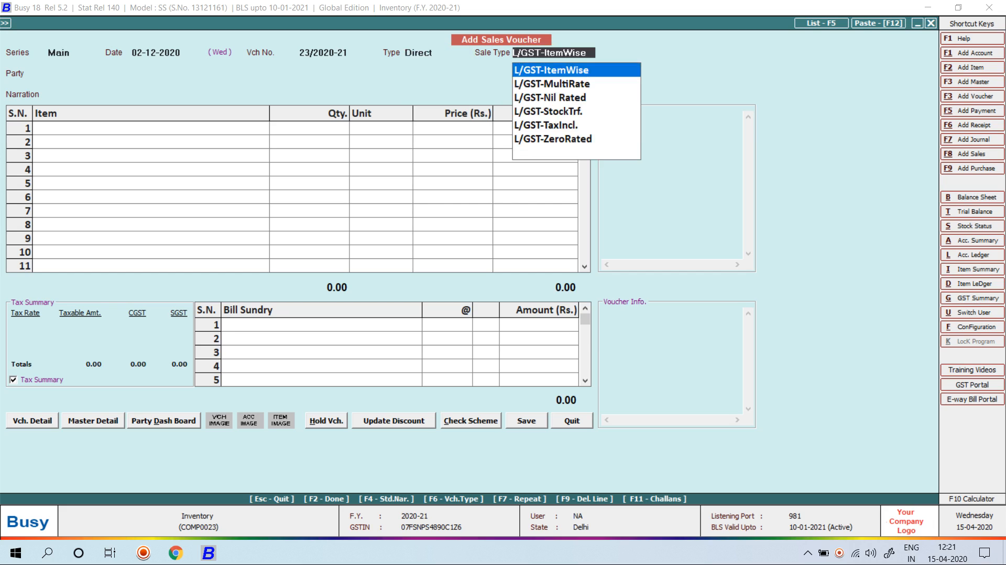
key(Return)
text(c)
key(Return)
key(Return)
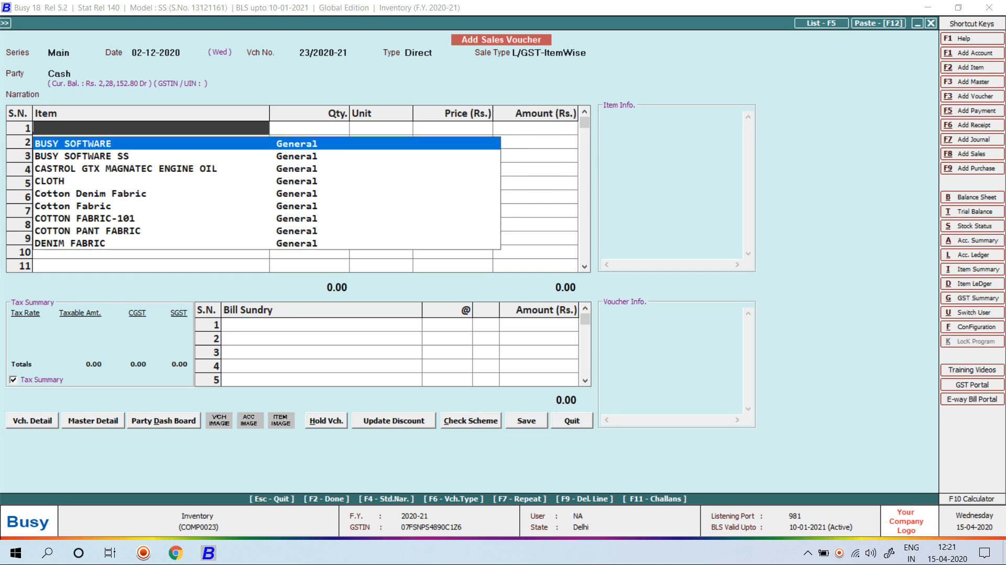
key(Escape)
key(Escape)
Add 150 Cans of CASTROL GTX MAGNATEC ENGINE OIL at 375 under L/GST-ItemWise
key(Return)
key(Return)
key(Return)
text(ca)
key(Return)
key(Down)
key(Down)
key(Return)
key(Return)
text(150)
key(Return)
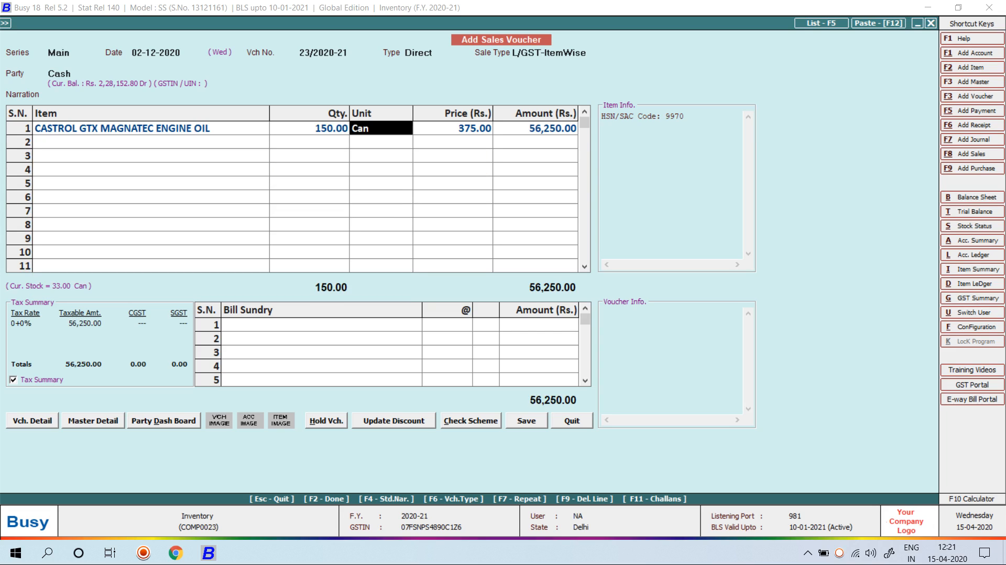
key(Return)
key(Return)
key(Return)
key(Return)
key(Return)
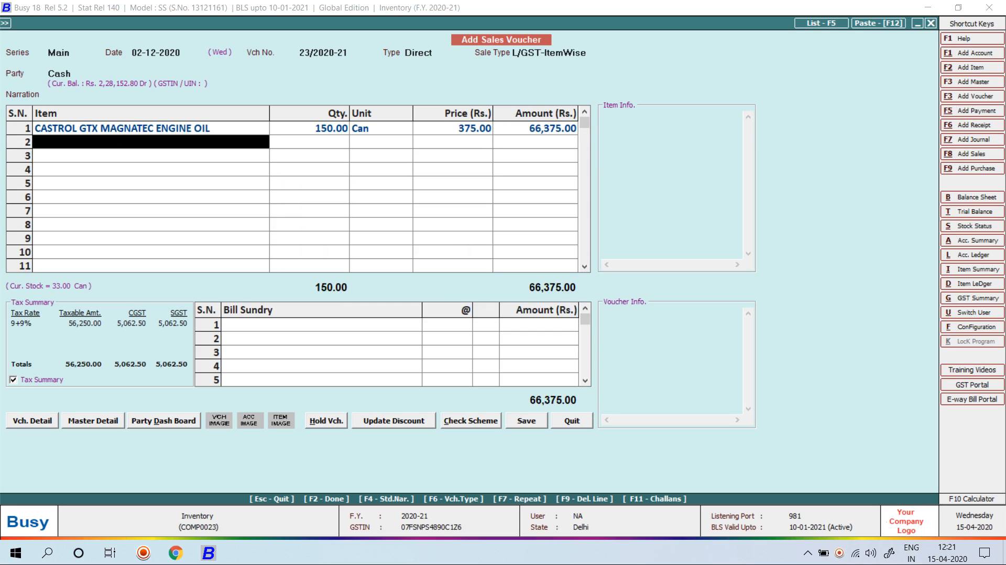
key(Return)
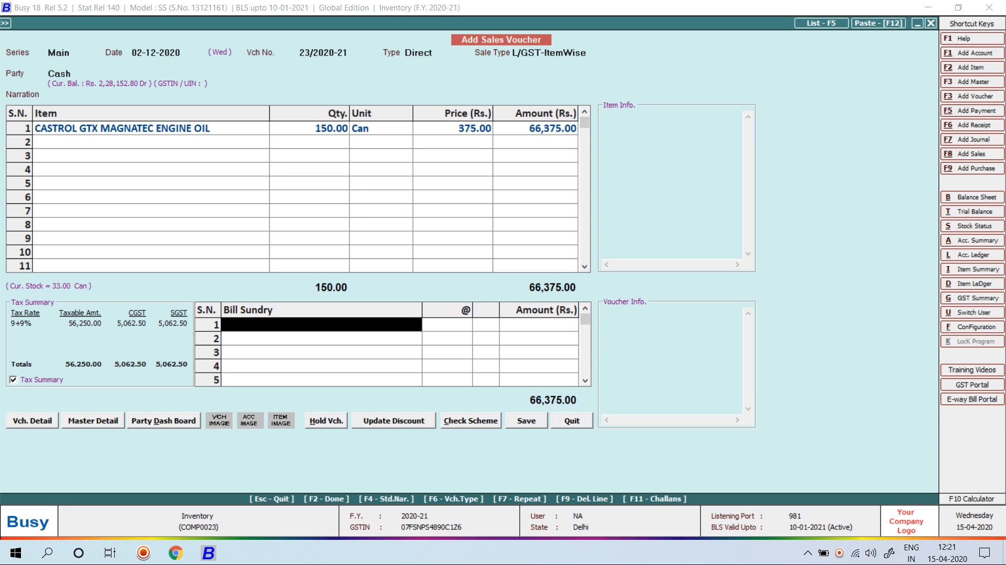
key(Return)
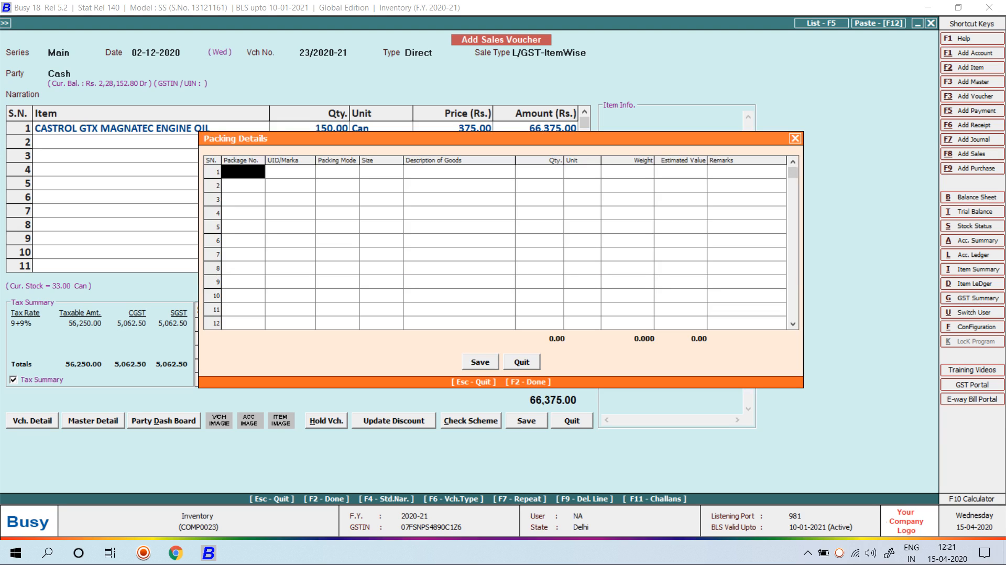
Enter package number 101, marka RDC and packing mode Trp
text(101)
key(Return)
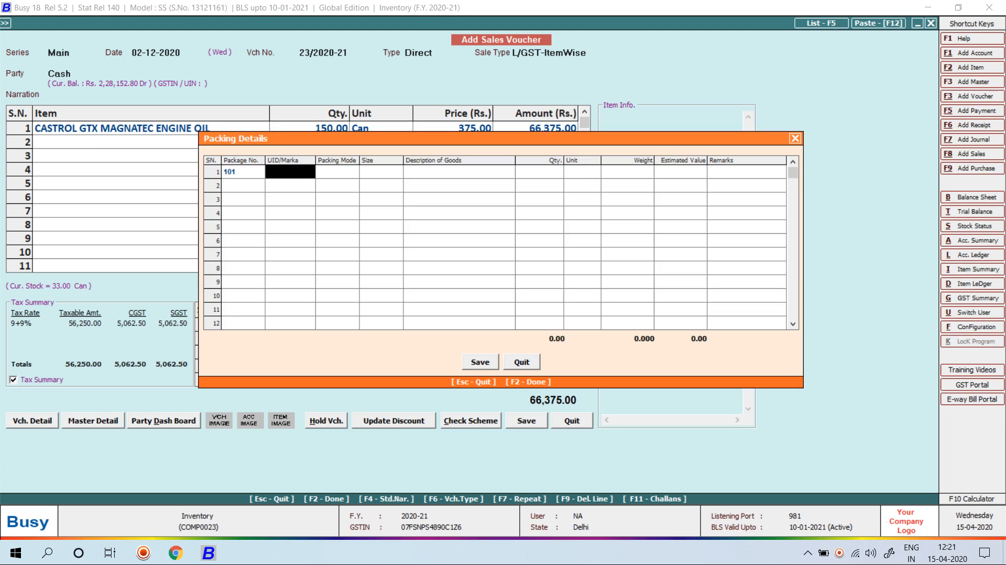
text(r)
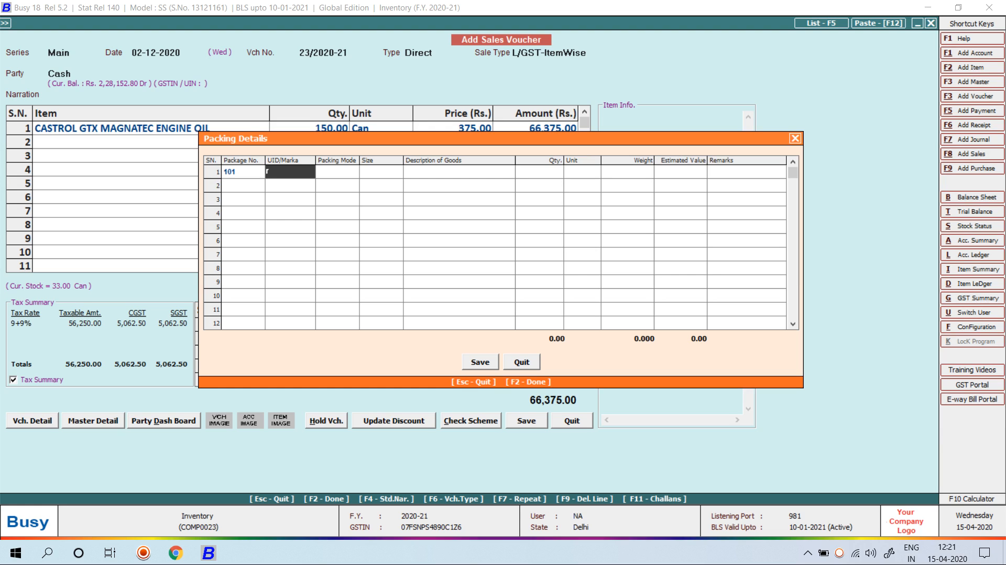
text(dc)
key(Return)
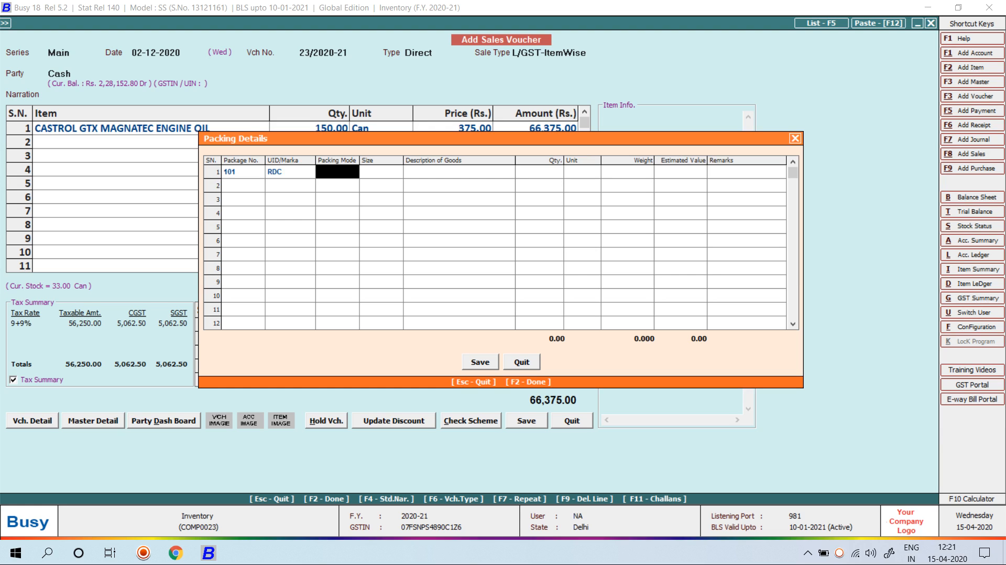
key(Return)
key(Left)
text(Trp)
key(Return)
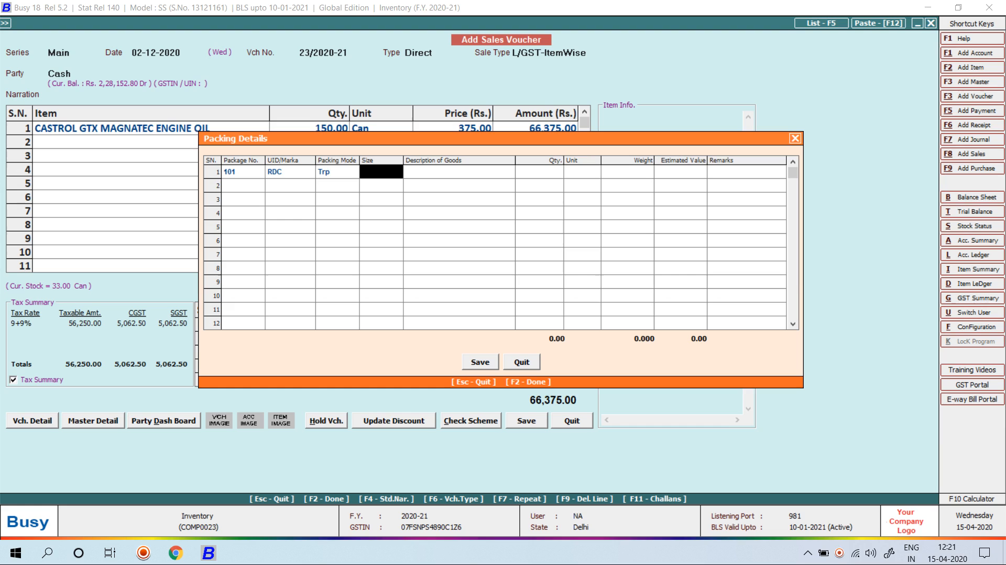
Fill size 5INCH, ENGINE OIL, 150 Can, weight 300, value 70,000, then finish
text(5)
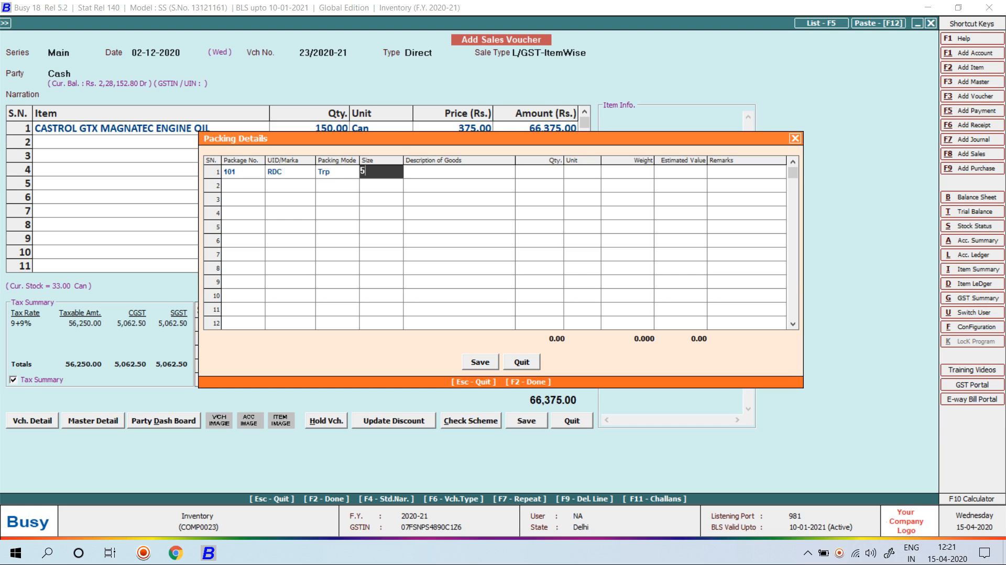
text(m)
key(BackSpace)
text(INCH)
key(Return)
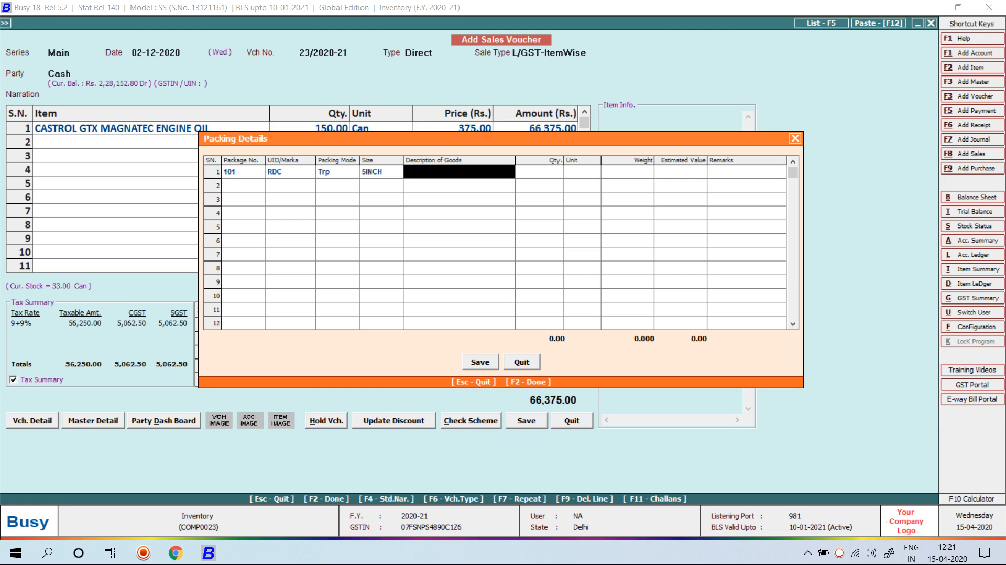
text(eN)
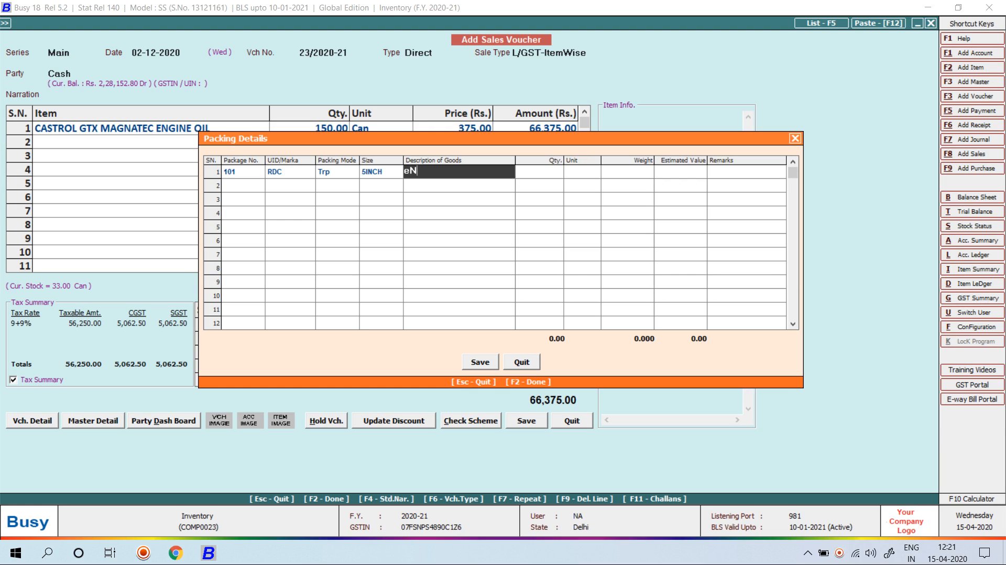
text(GINE OIL)
key(Return)
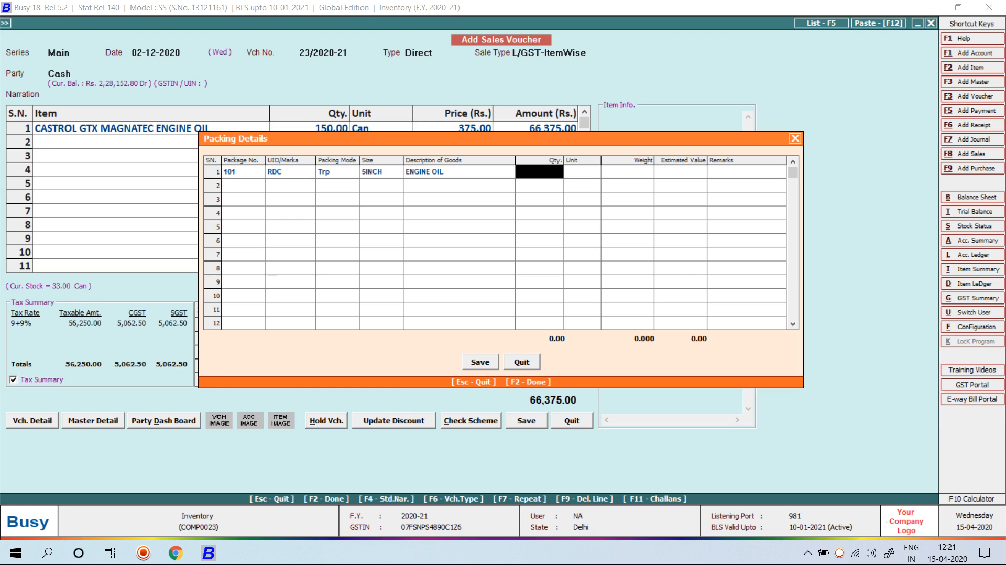
text(150)
key(Return)
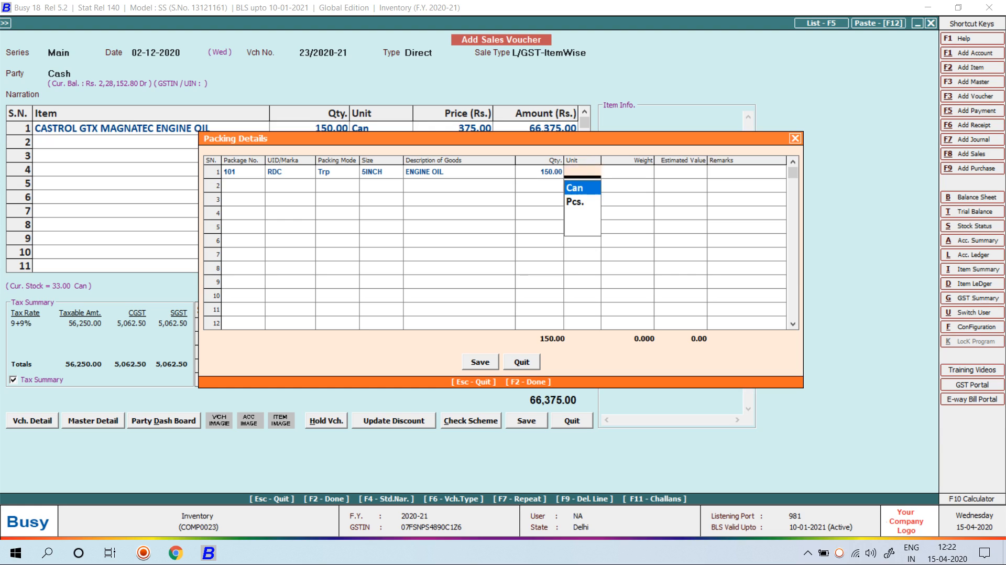
key(Return)
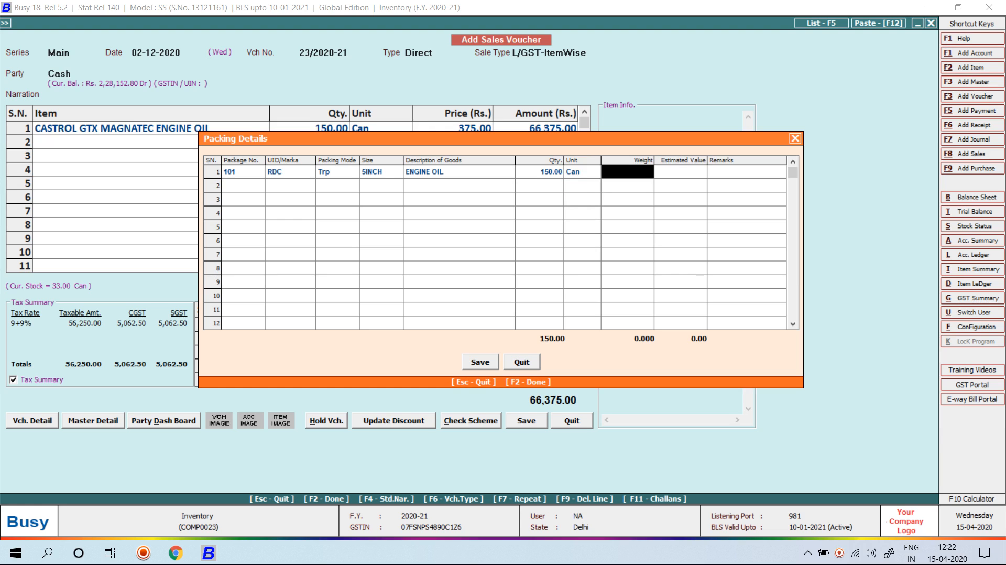
text(300)
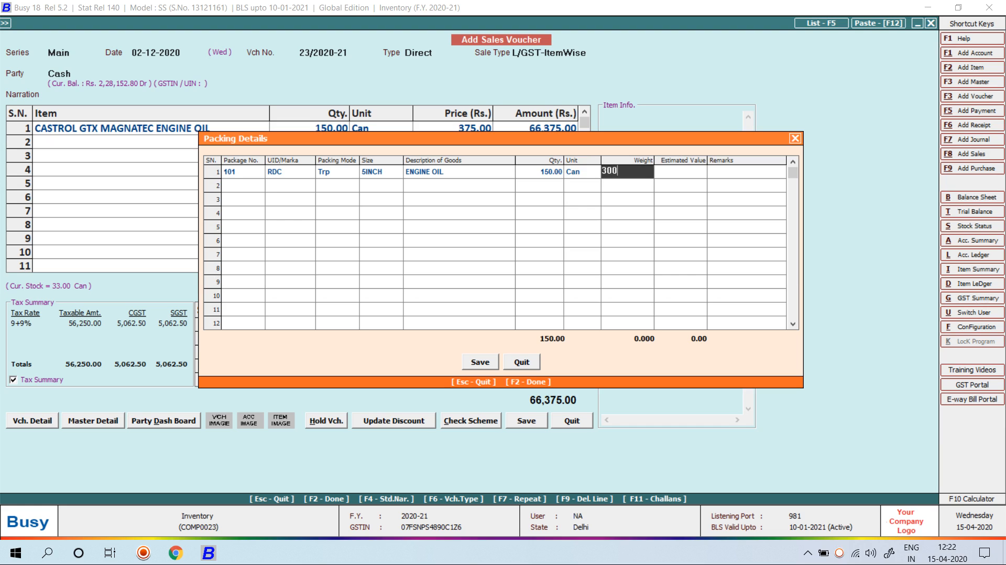
key(Return)
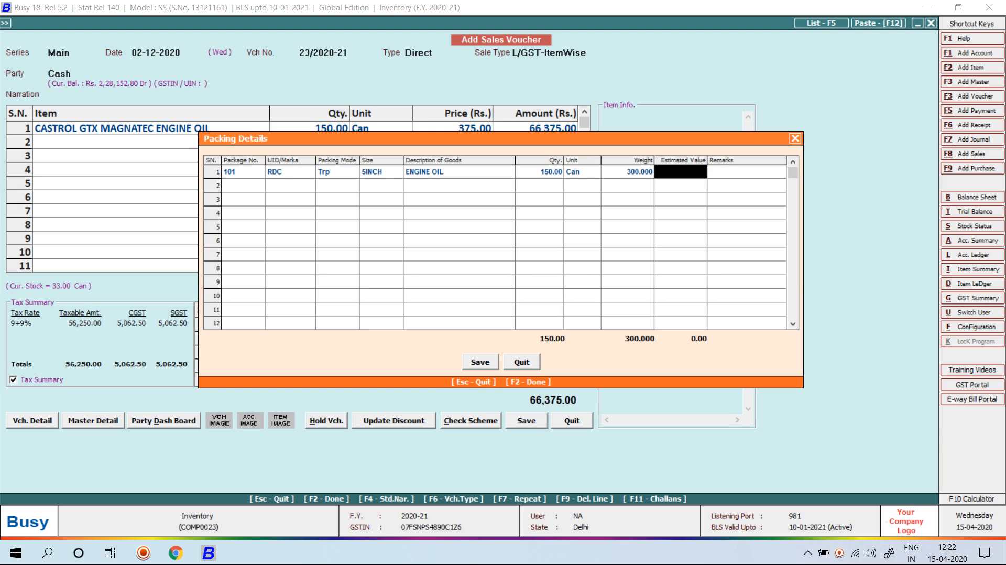
text(70000)
key(Return)
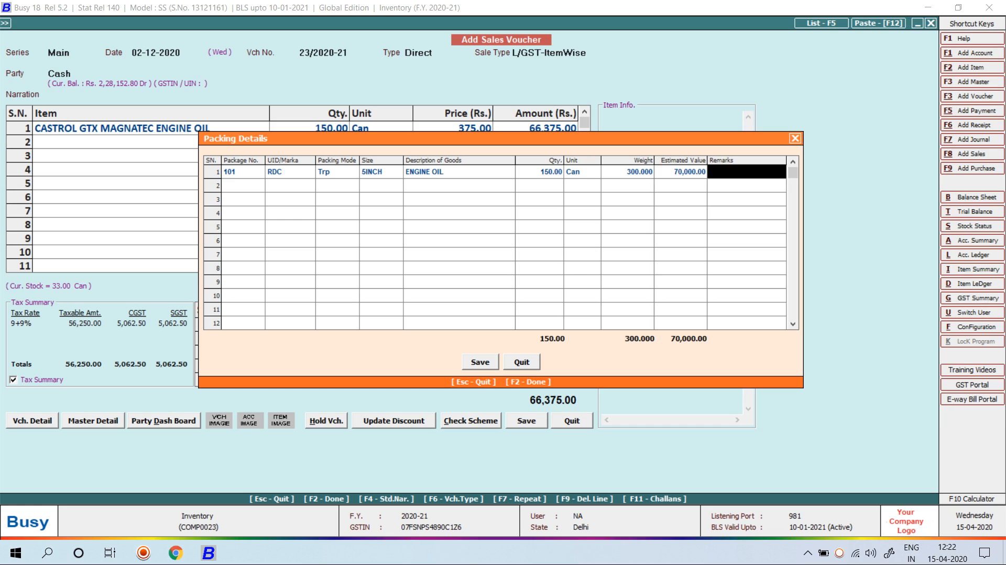
key(F2)
Save the voucher and preview invoice 23/2020-21 for 66,375.00 in STANDARD format
key(Return)
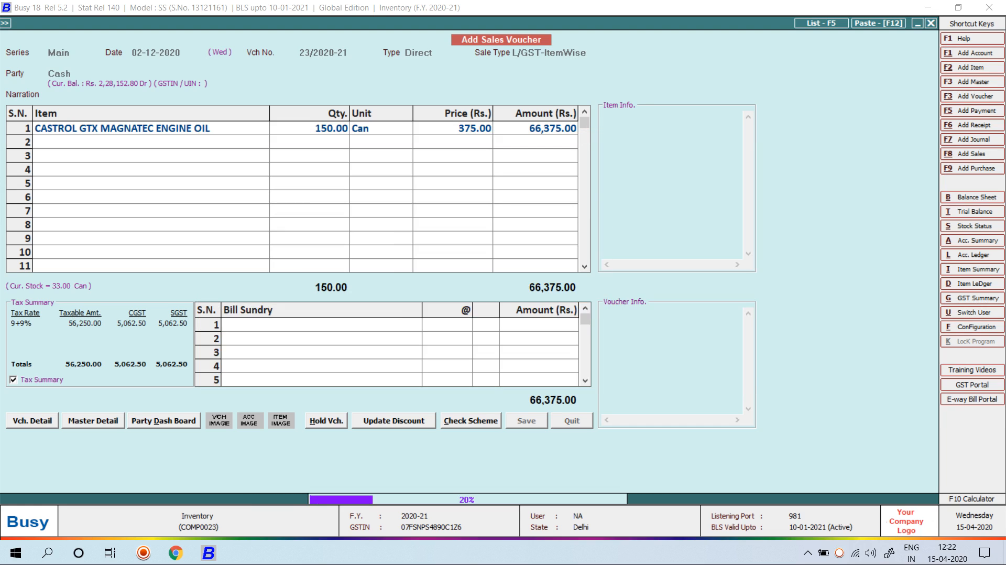
key(n)
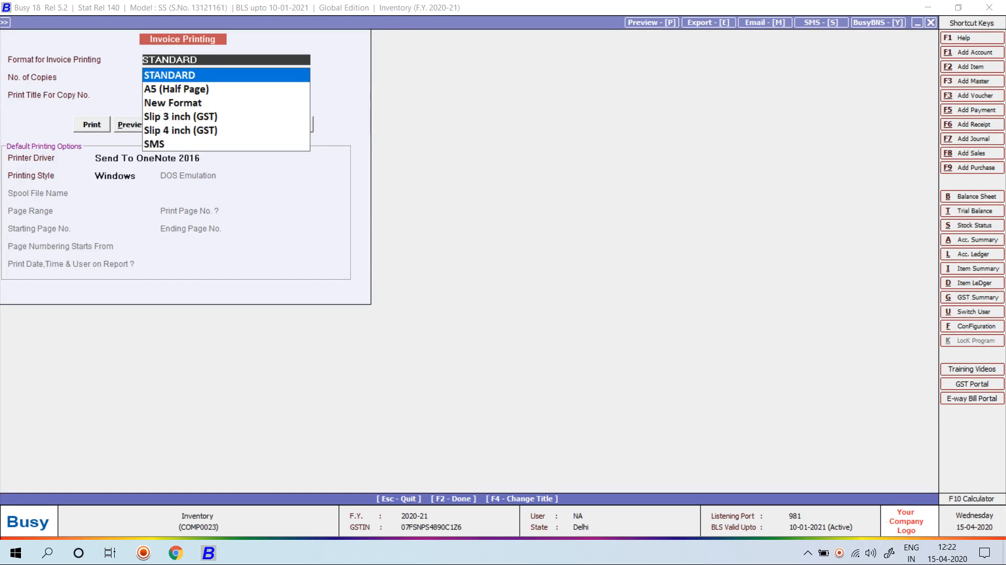
key(alt+p)
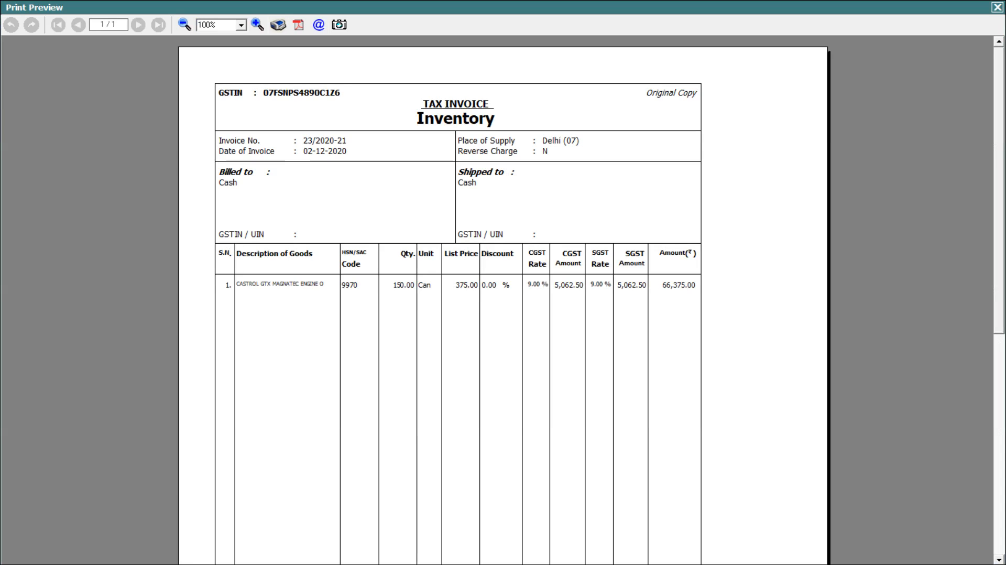
scroll(503, 299, down, 5)
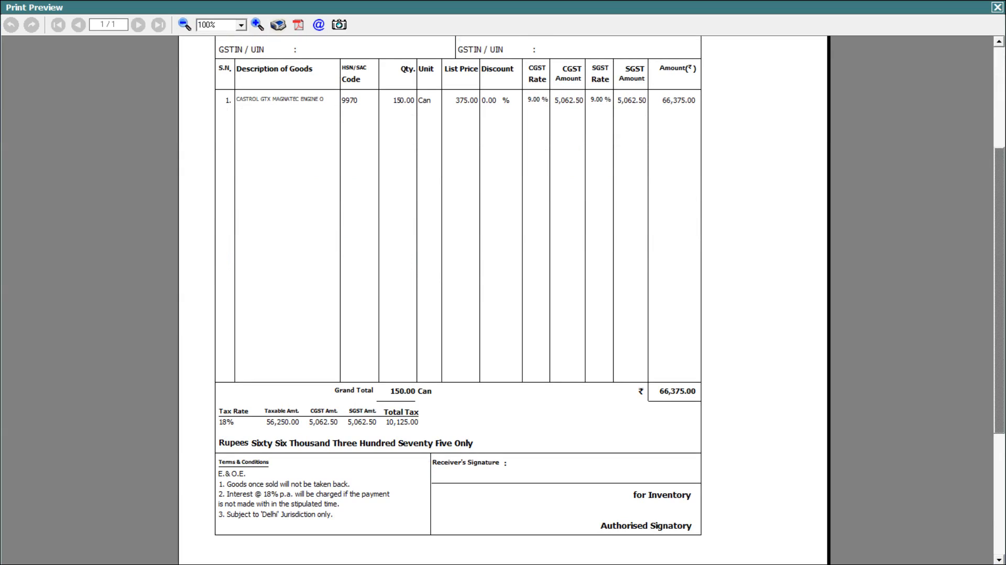
key(Escape)
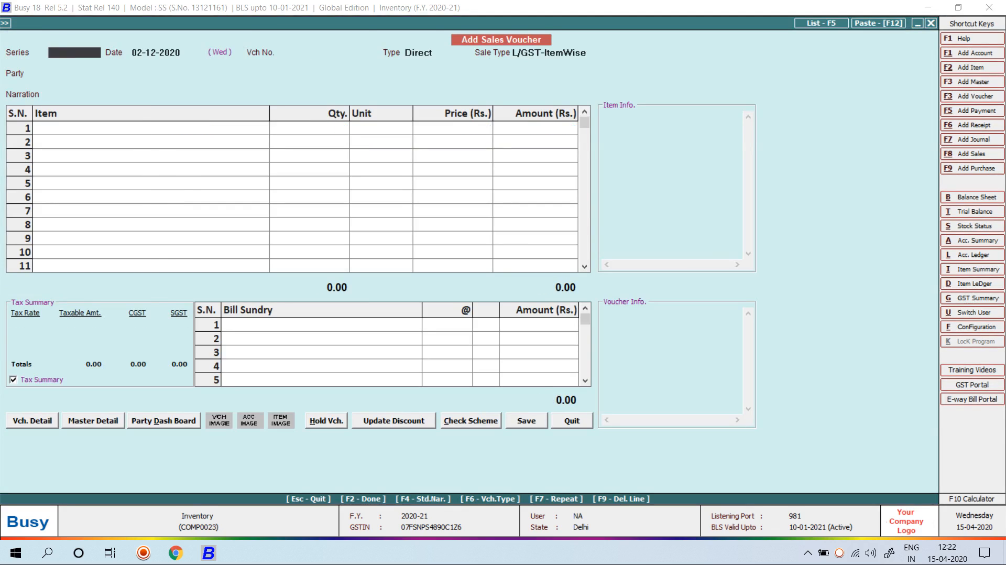
key(Escape)
key(Escape)
Add a Sales Invoice format named 'Packing Format' in advanced document printing
key(Left)
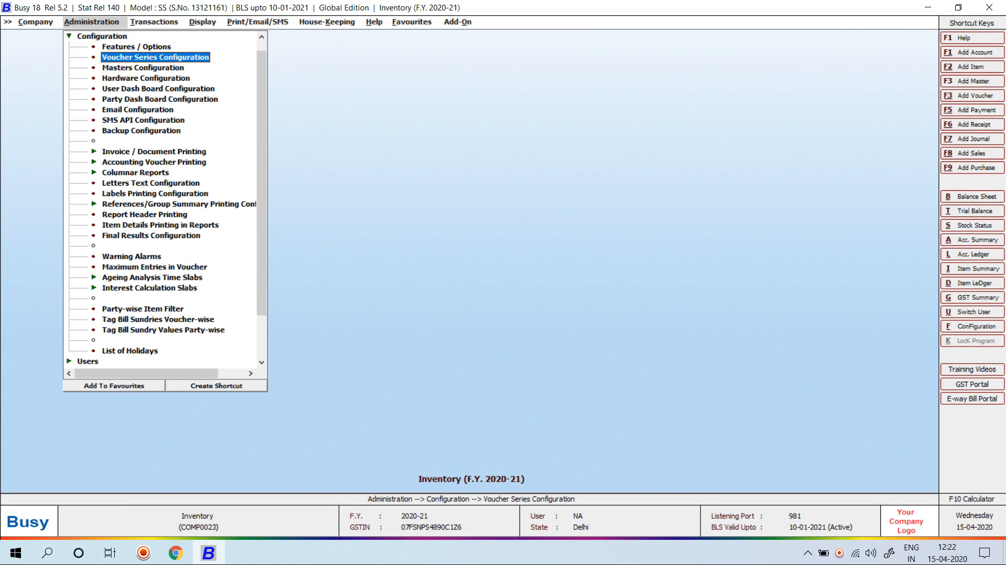
key(Down)
key(Down)
key(Down)
key(Down)
key(Down)
key(Down)
key(Down)
key(Down)
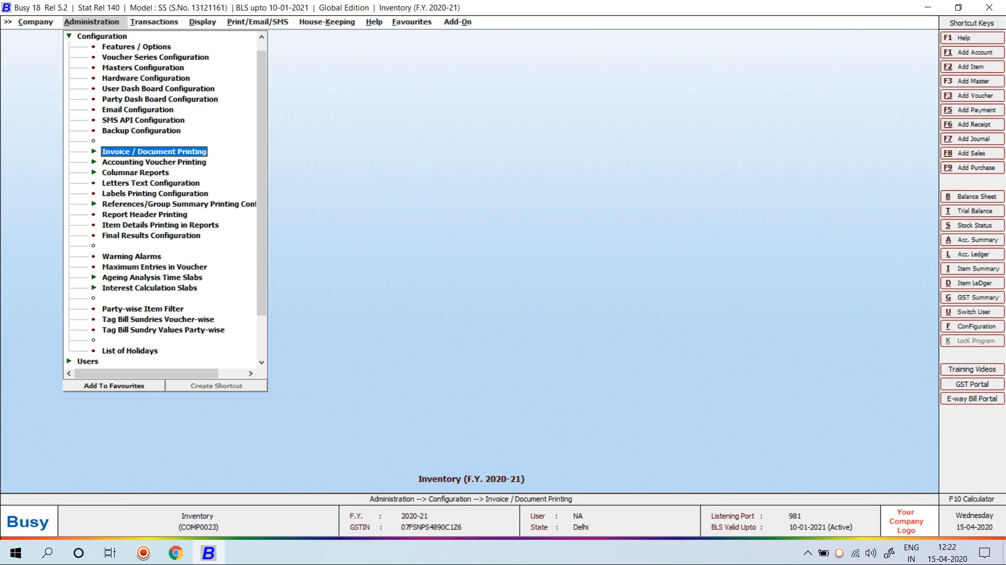
key(Return)
key(Down)
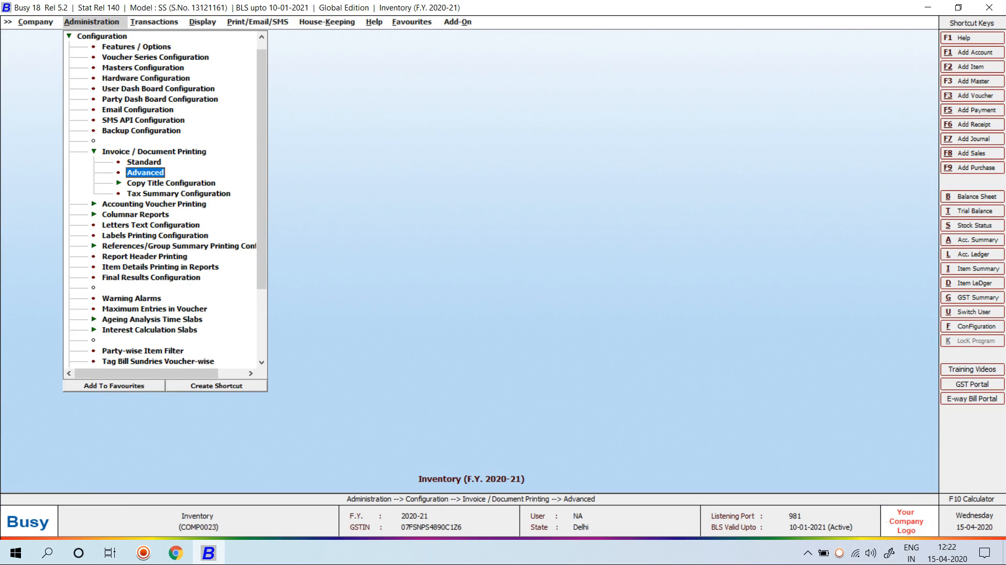
key(Return)
key(Tab)
key(Return)
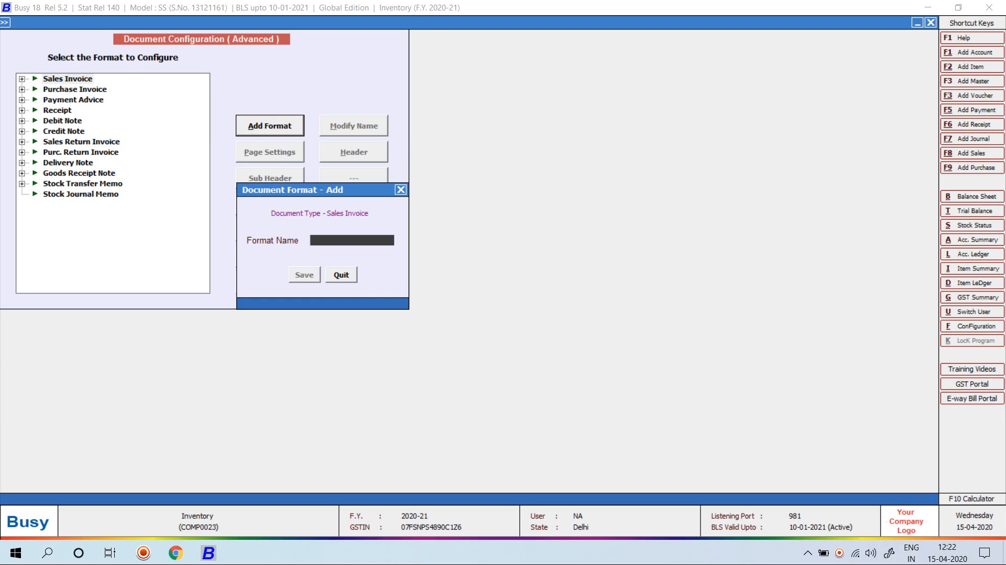
text(Packing Format)
key(Return)
Open the Page Settings of the Packing Format entry
key(shift+Tab)
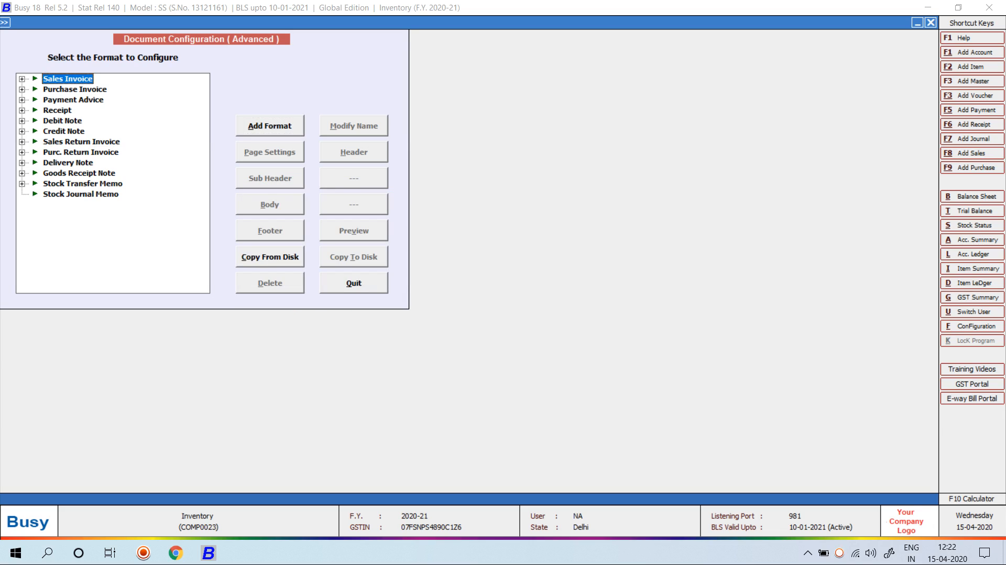
key(Right)
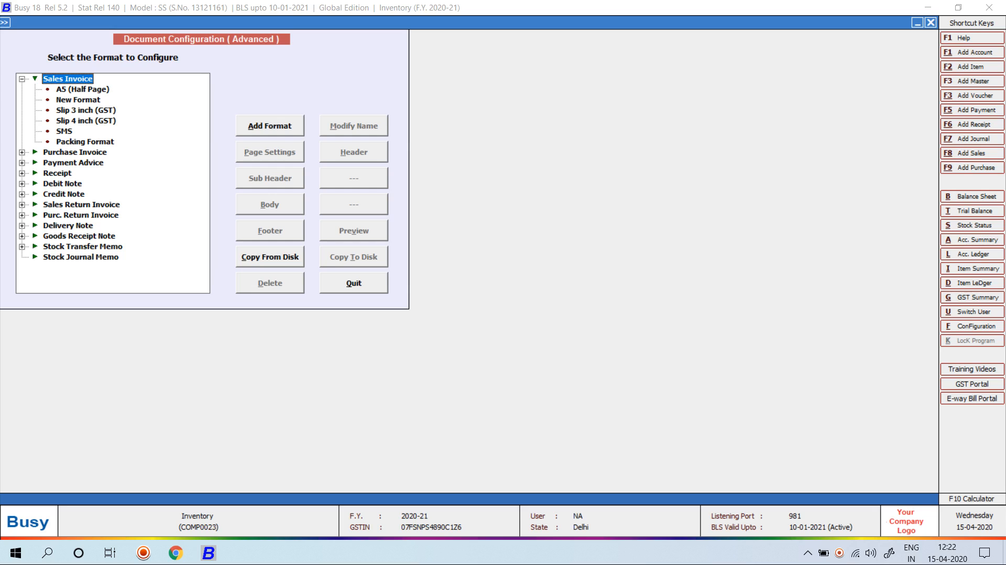
key(Down)
key(Down)
key(Down)
key(Down)
key(Down)
key(Down)
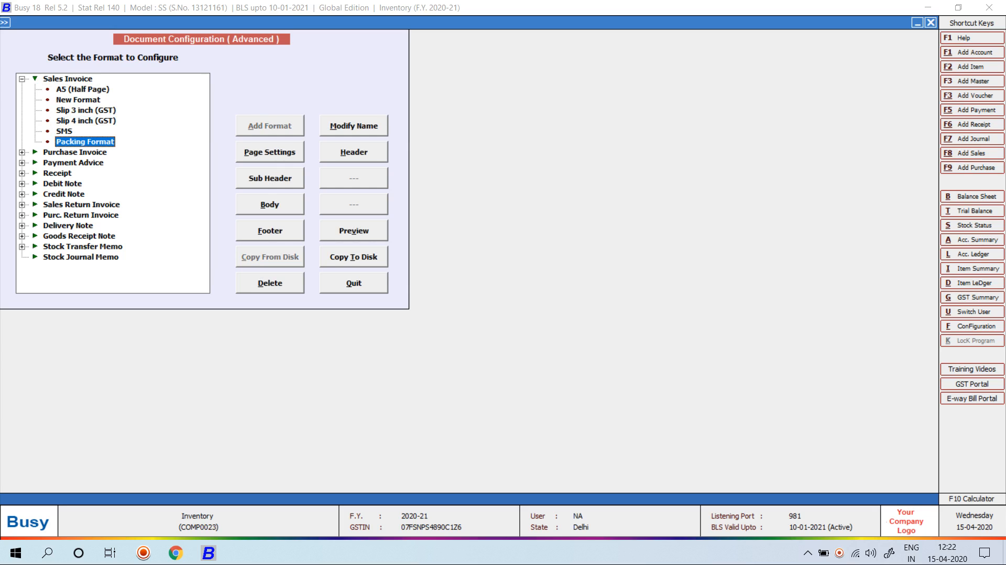
key(Tab)
key(Return)
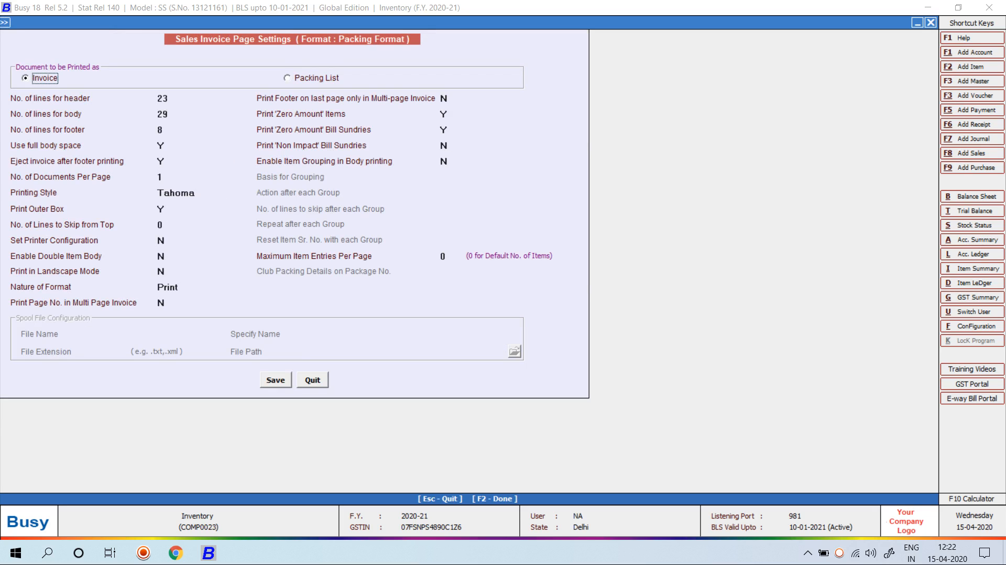
Make Packing Format print as a Packing List and save the default LOCAL header script
key(Right)
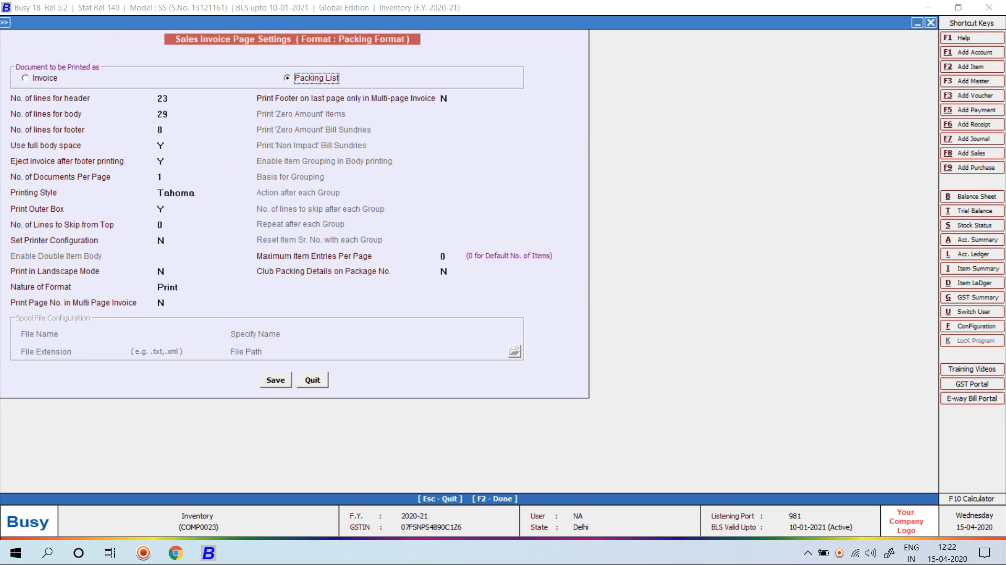
key(F2)
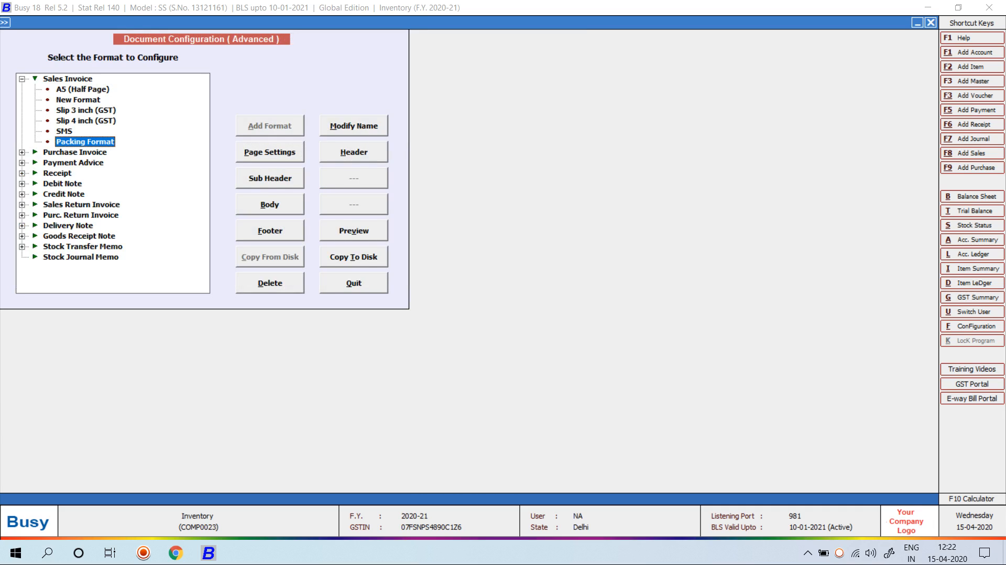
key(Tab)
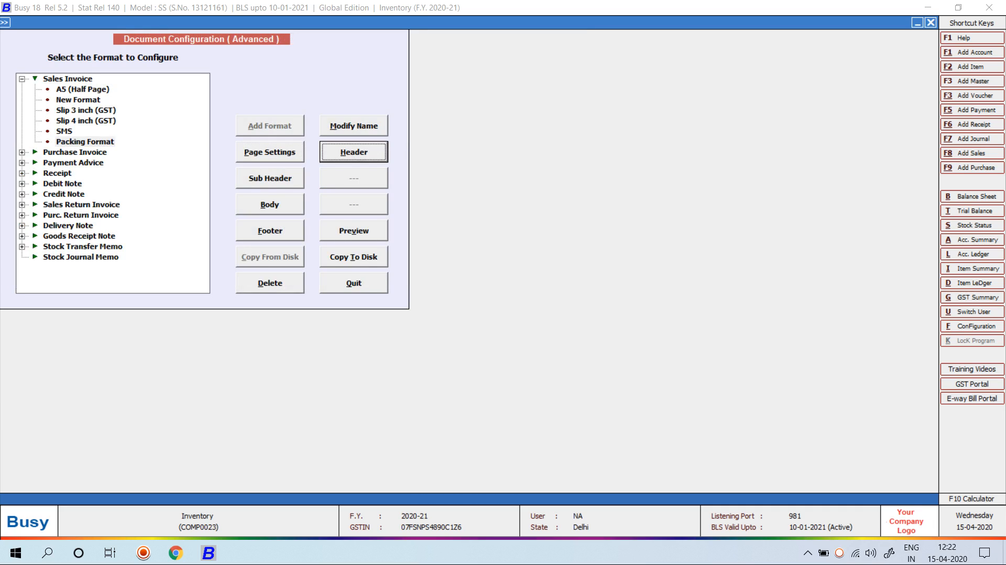
key(Return)
key(alt+d)
key(Return)
key(F2)
Load and save the default LOCAL body and footer scripts for Packing Format
key(alt+b)
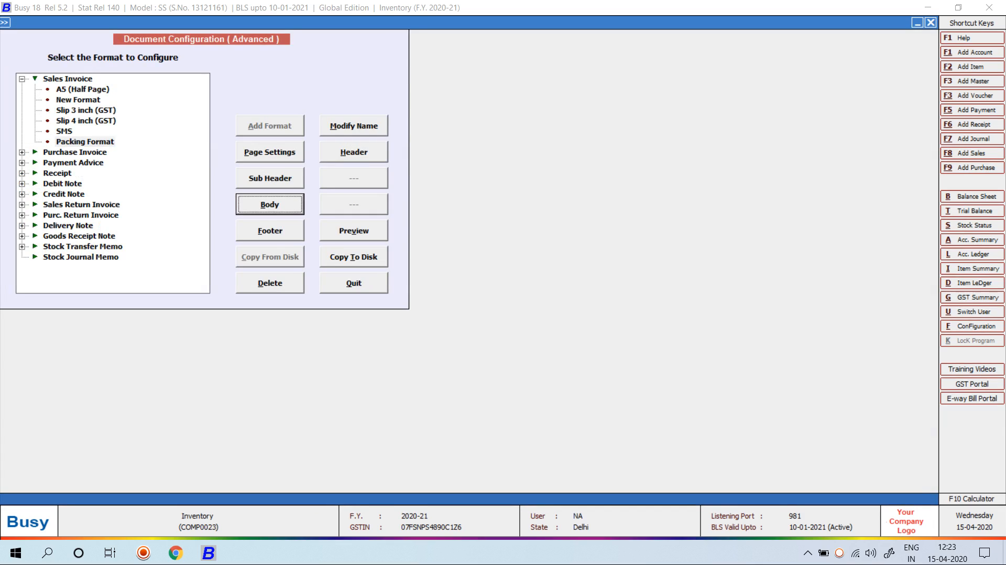
key(alt+d)
key(Return)
key(F2)
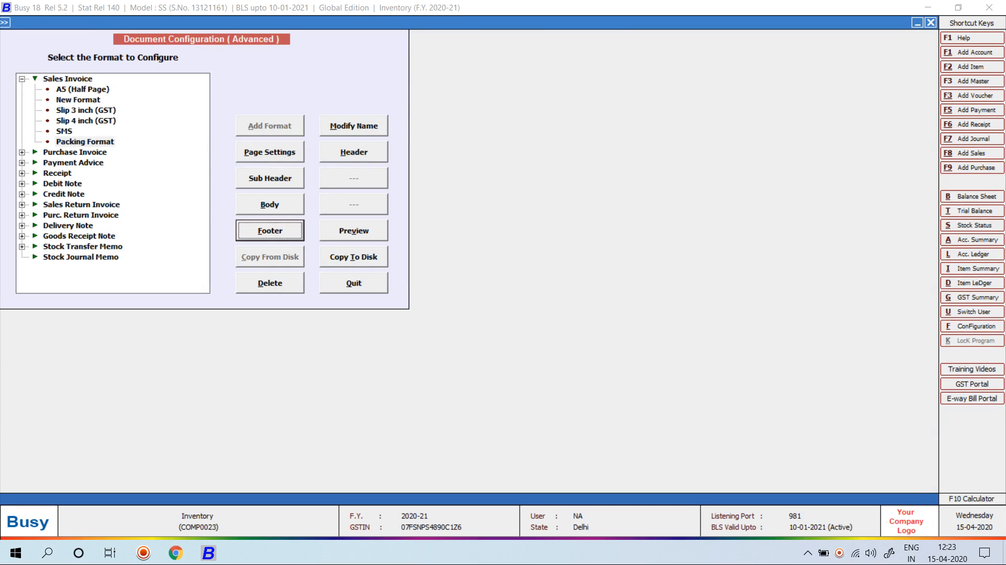
key(Return)
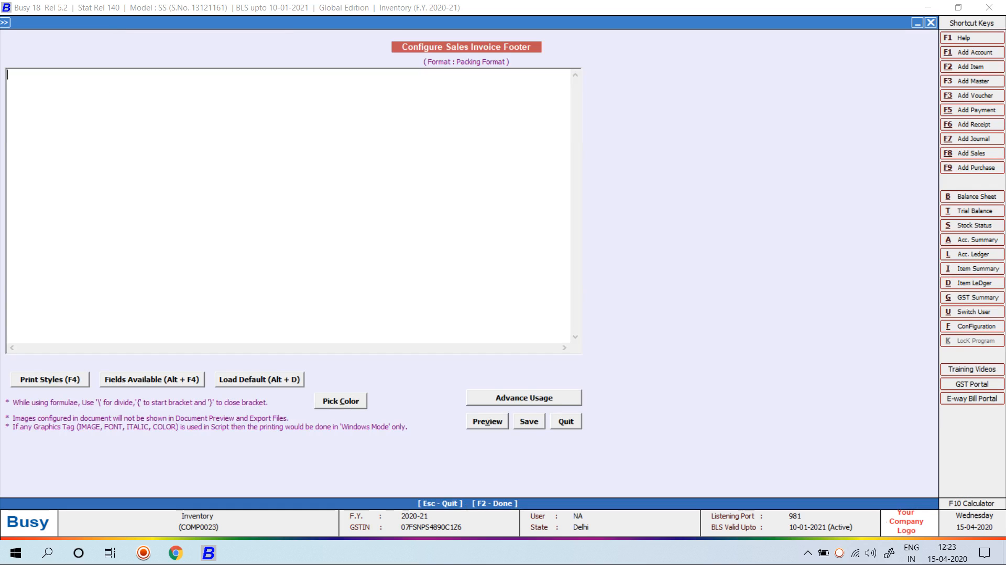
key(alt+d)
key(Return)
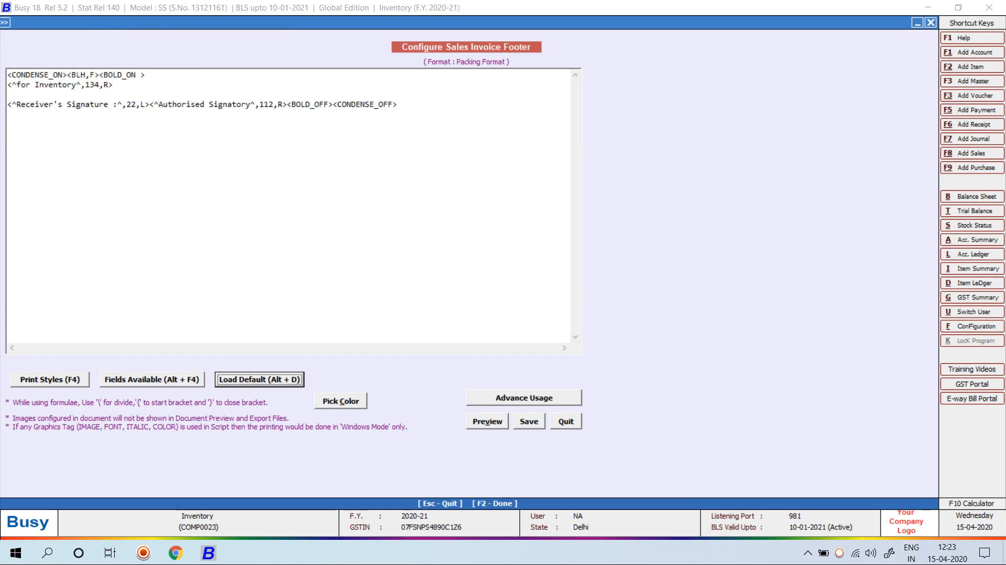
key(F2)
Open sales voucher 23/2020-21 for modification
key(Escape)
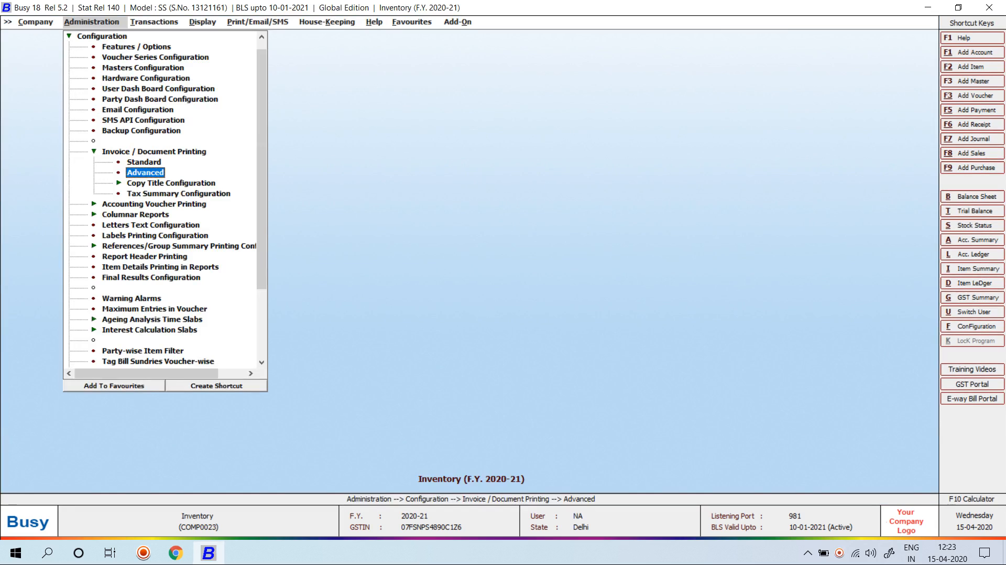
key(Right)
key(Return)
key(Down)
key(Return)
key(Return)
key(Return)
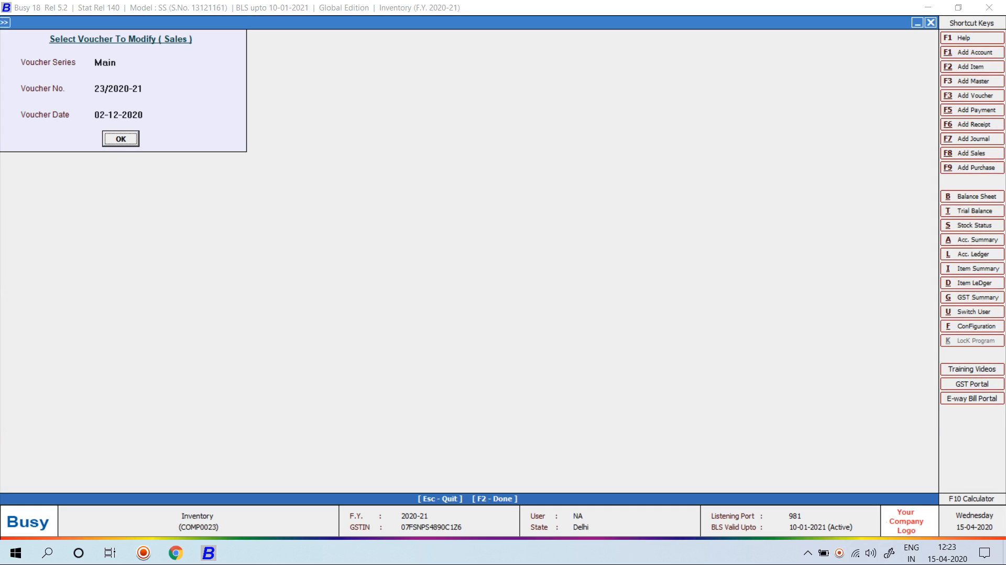
key(Return)
key(alt+p)
key(Return)
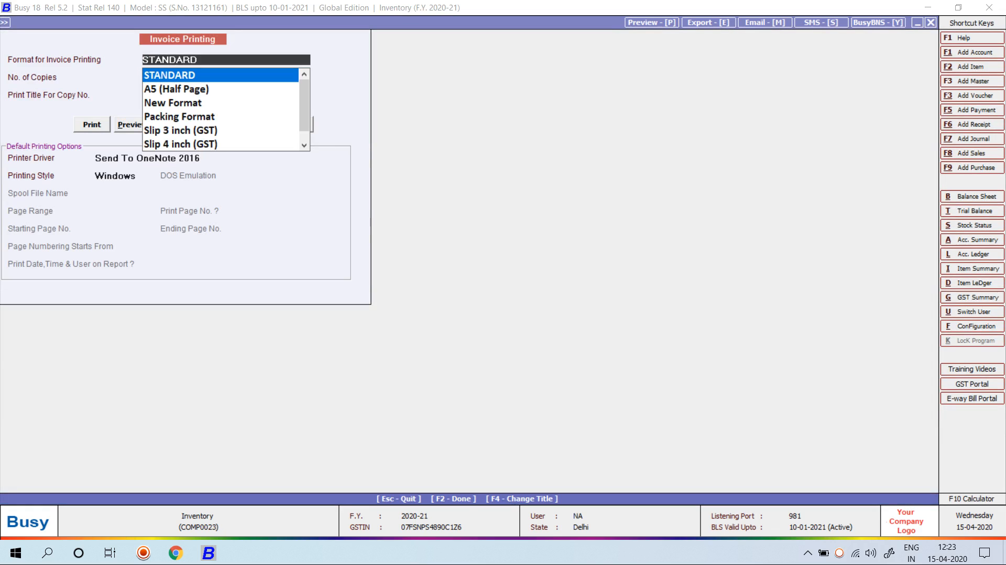
Preview the voucher in Packing Format, review package 101 of ENGINE OIL, and close the preview
key(Down)
key(Down)
key(Down)
key(alt+p)
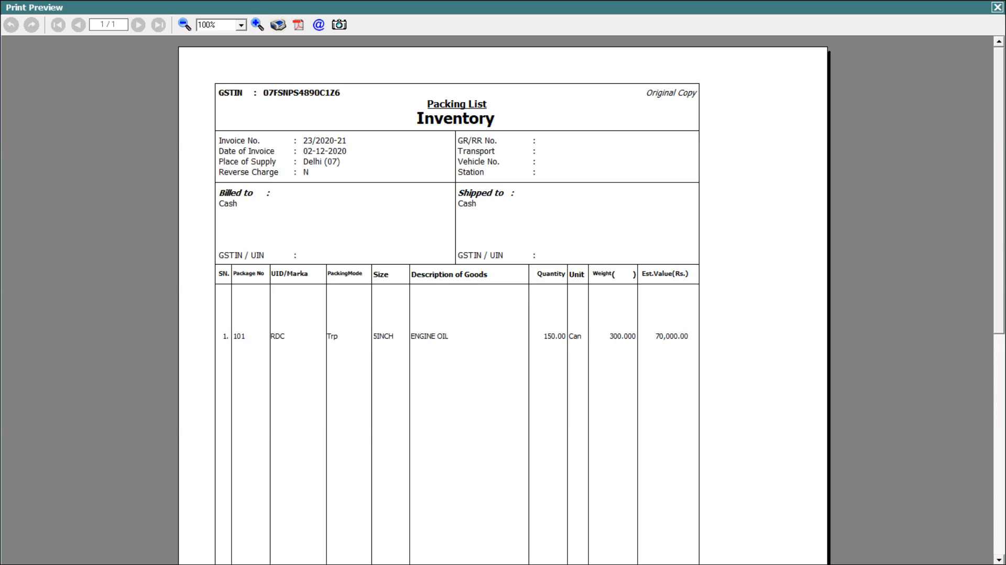
key(Down)
key(Down)
key(Down)
key(Down)
key(Down)
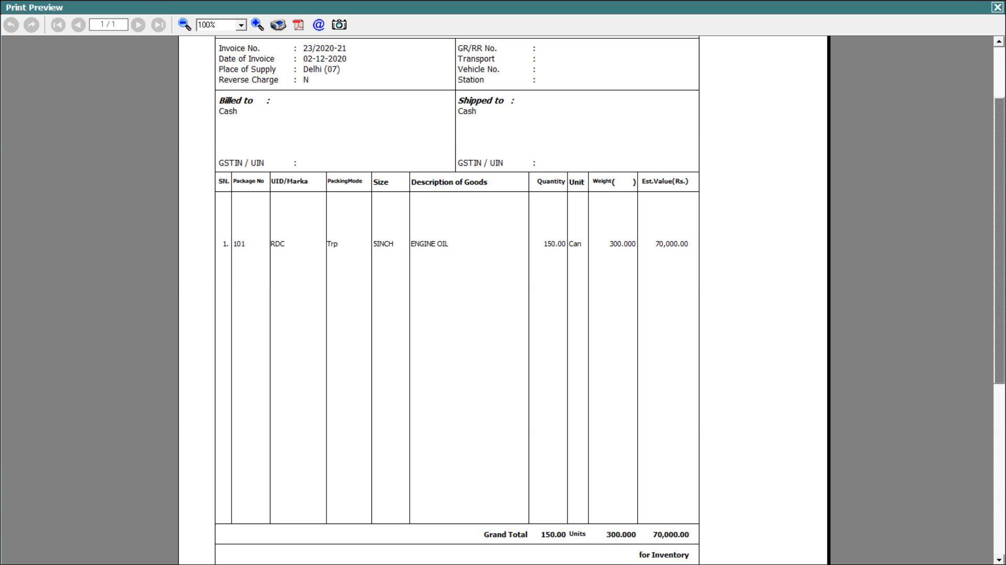
scroll(457, 298, down, 3)
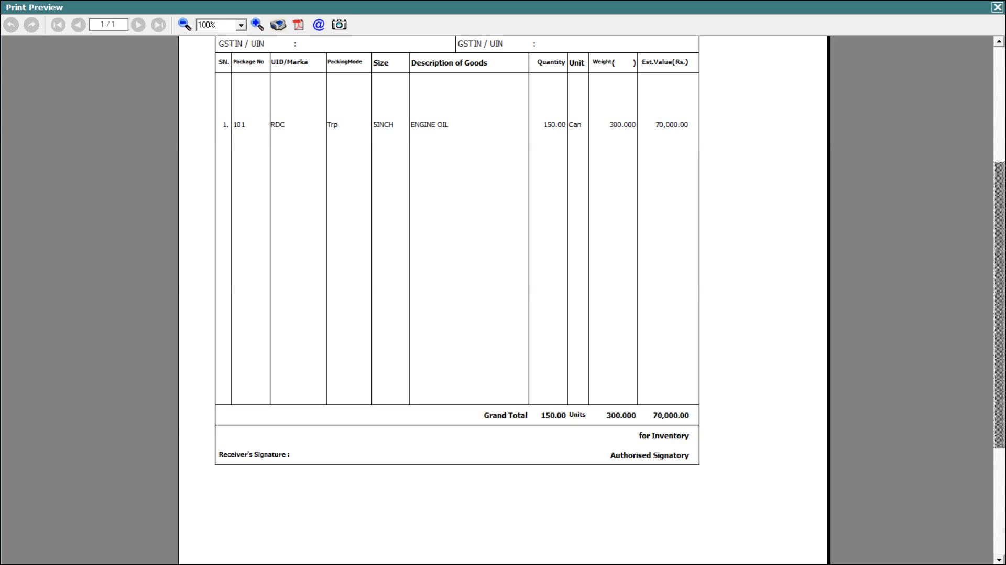
scroll(503, 300, up, 3)
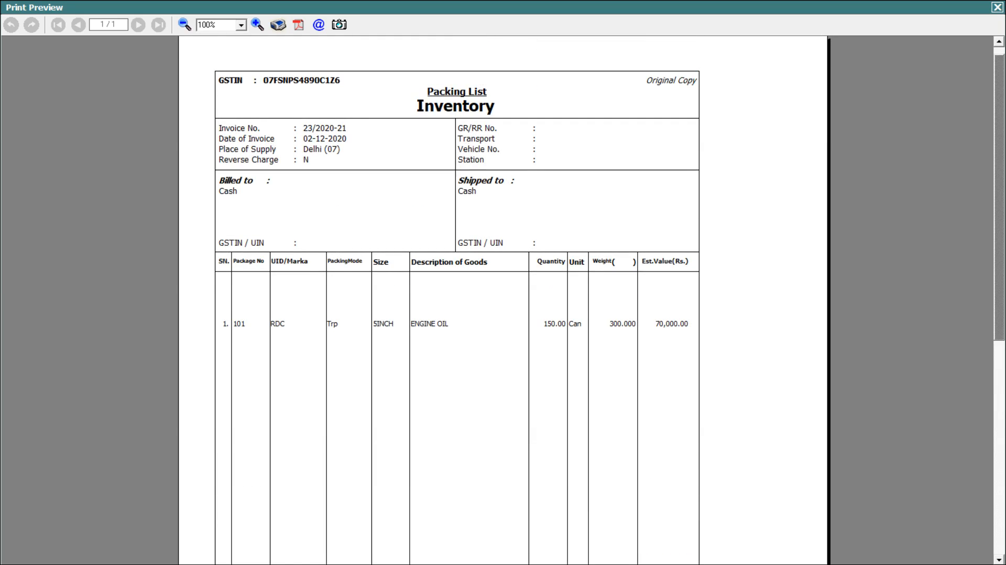
click(997, 8)
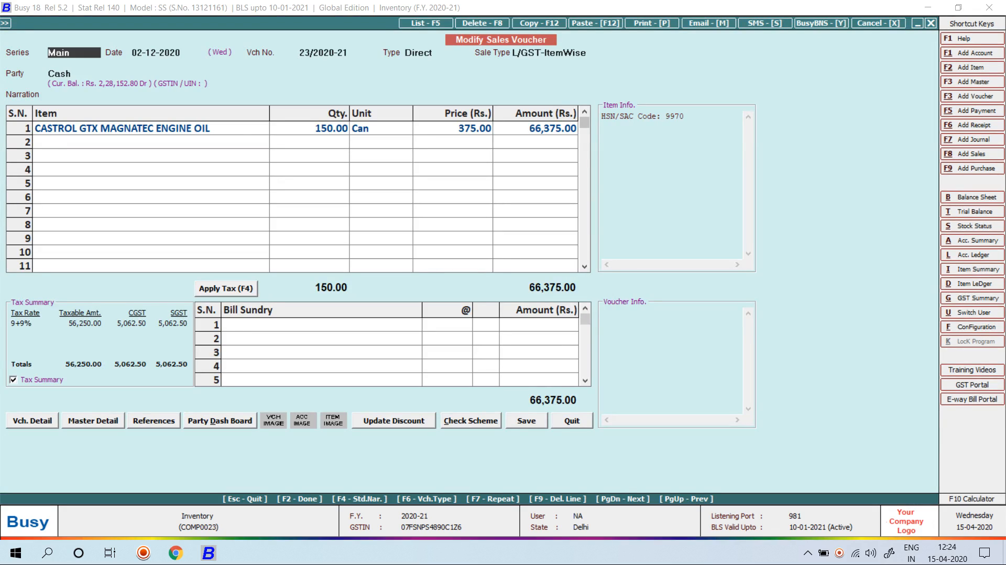
Quit the sales voucher and open the Inventory settings under Configuration > Features / Options
key(Escape)
key(Return)
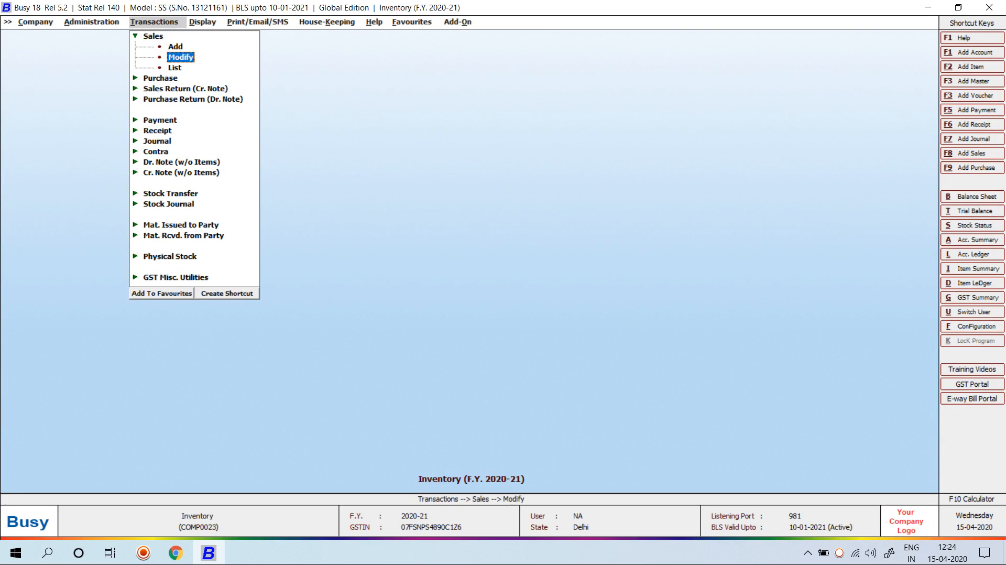
key(Left)
key(Left)
key(Left)
key(Left)
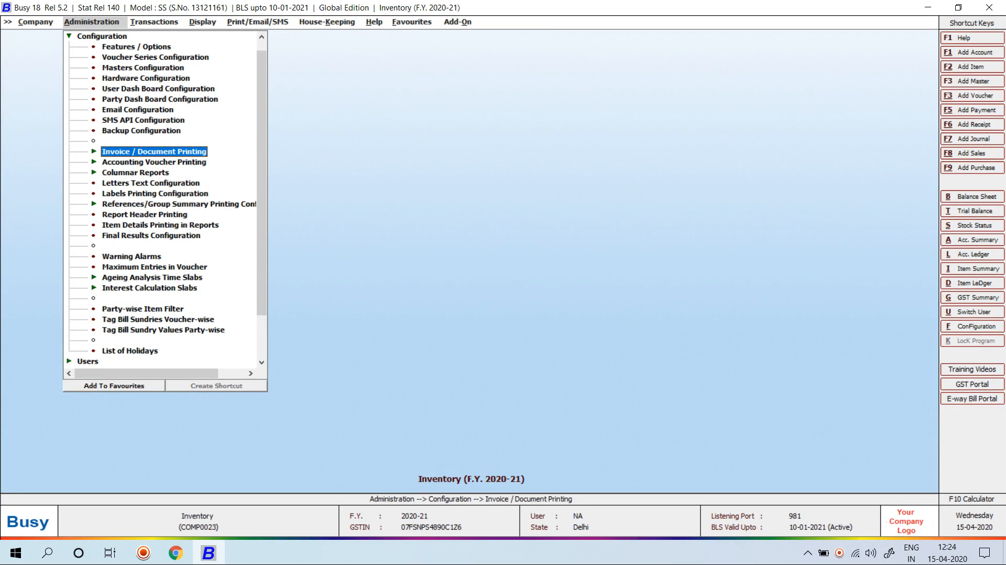
key(Return)
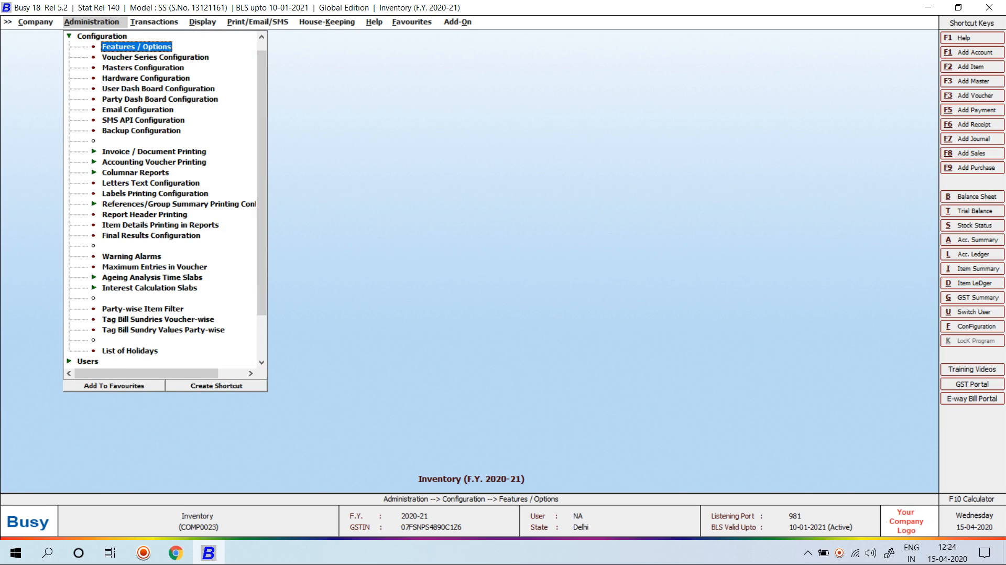
key(Return)
key(Down)
key(Down)
key(Down)
key(Down)
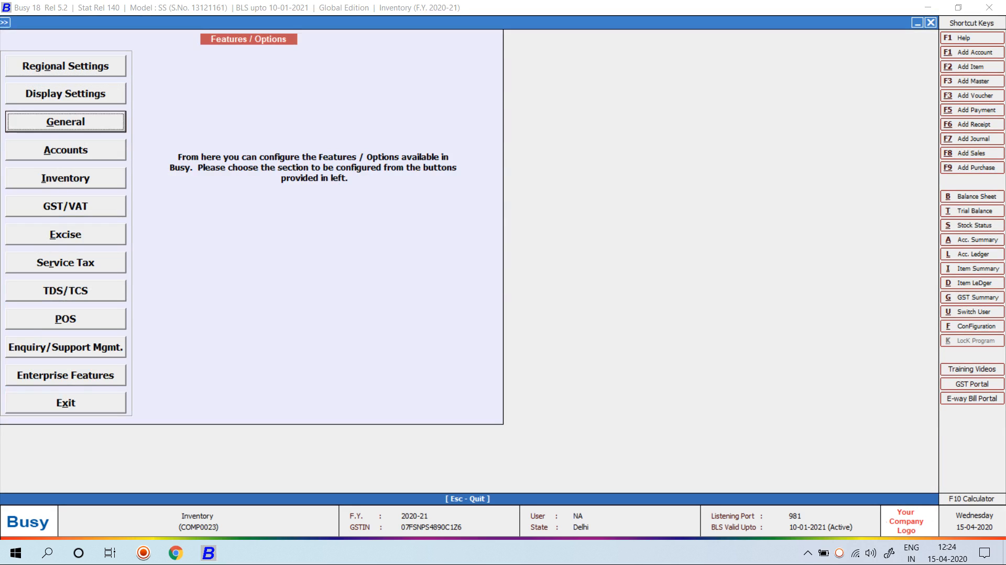
key(Return)
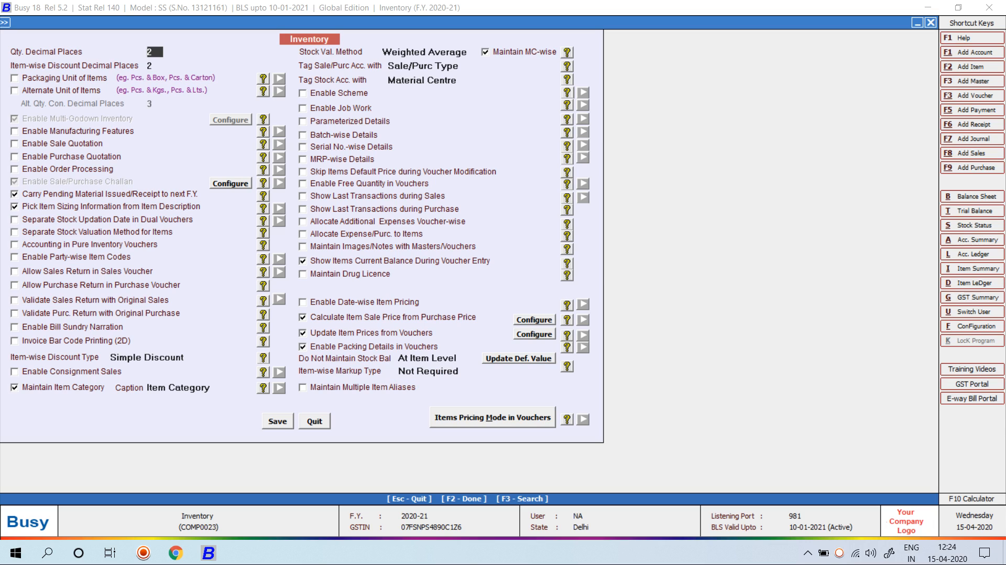
key(alt+F1)
key(Escape)
key(alt+F2)
Keep stock balance at item level and view Lifebuoy 500GM's monthly summary: 200 in, 24 out, 176 closing
click(435, 358)
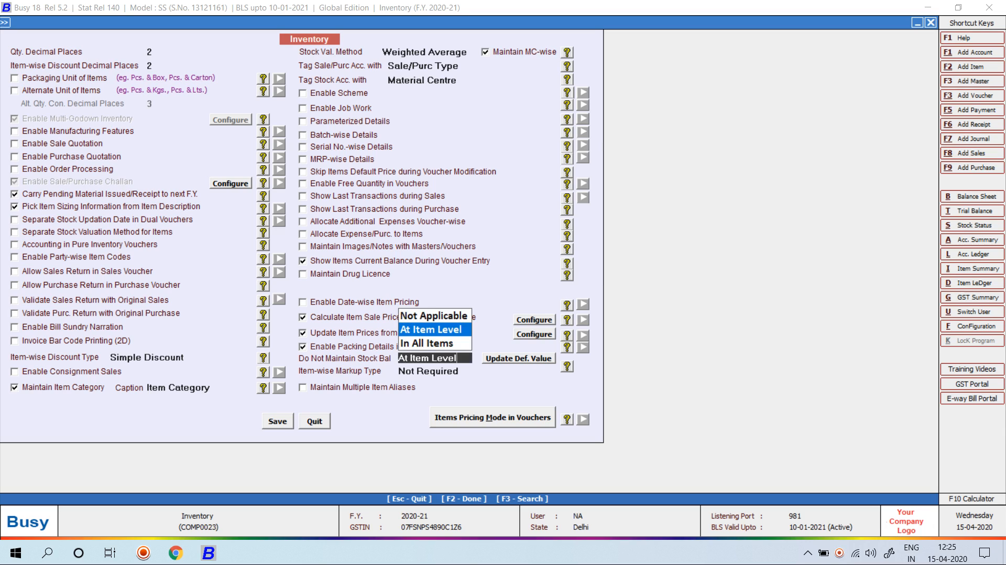
key(Return)
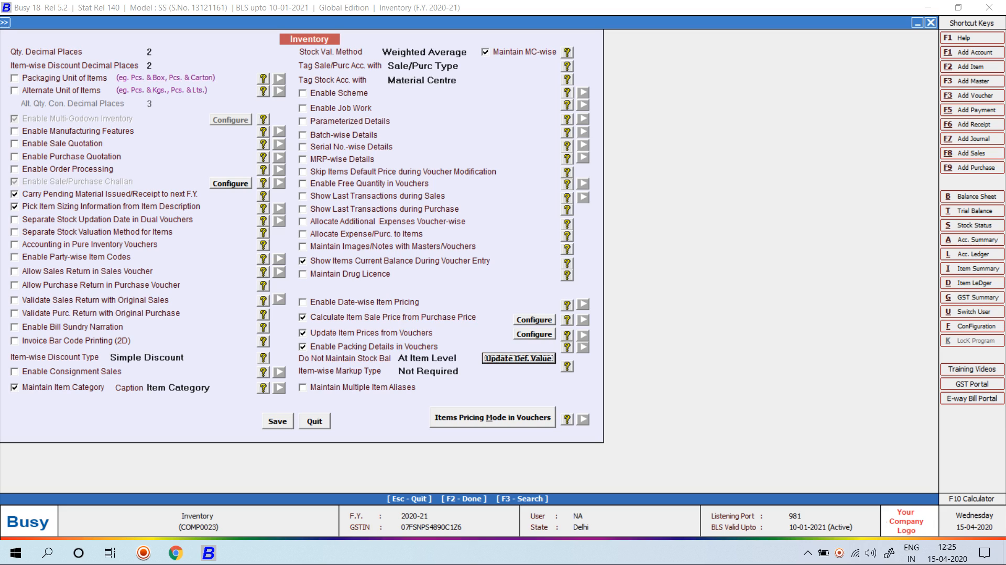
click(434, 358)
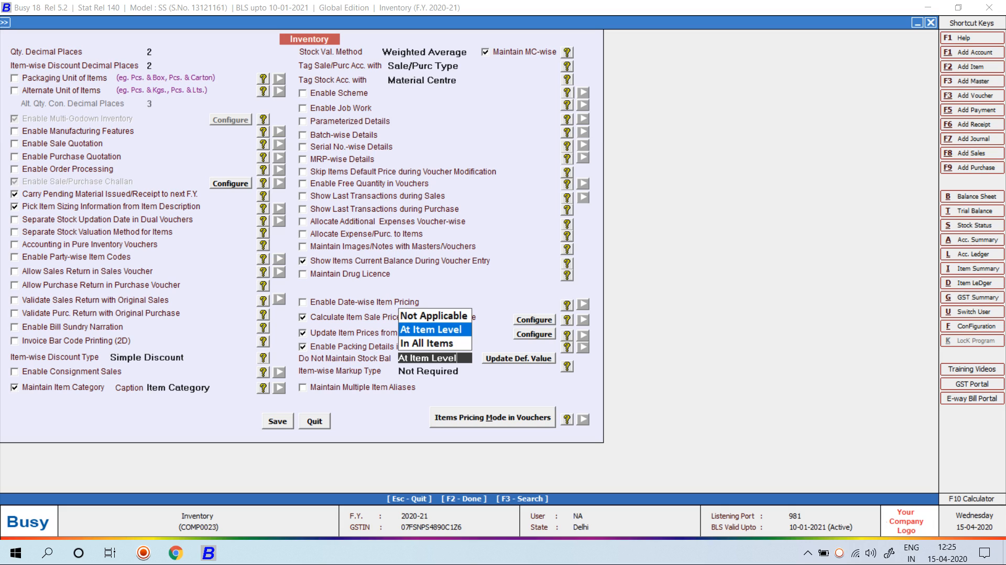
key(Return)
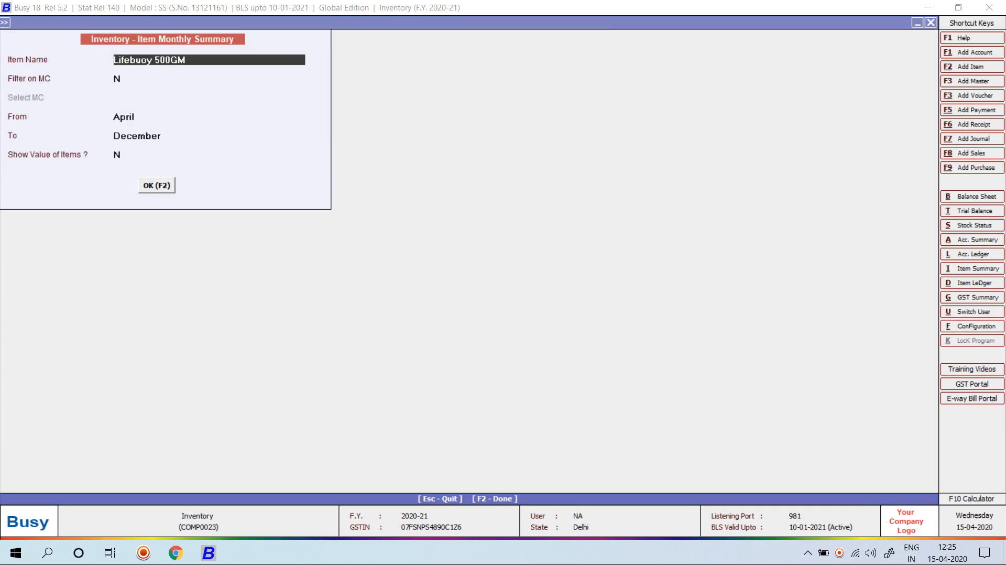
key(Return)
key(F2)
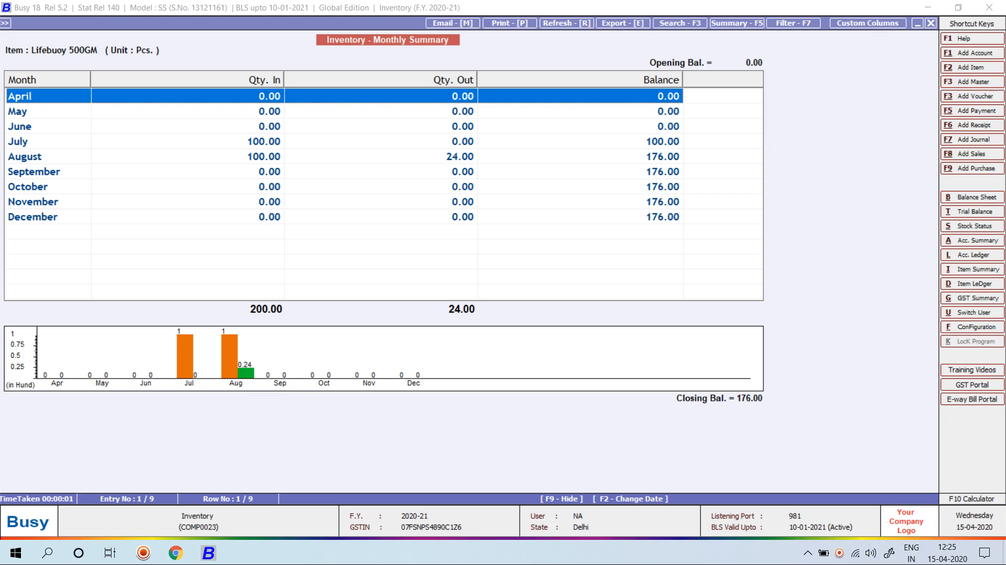
Set Don't Maintain Stock Balance to Y in the Lifebuoy 500GM item master and save
key(Escape)
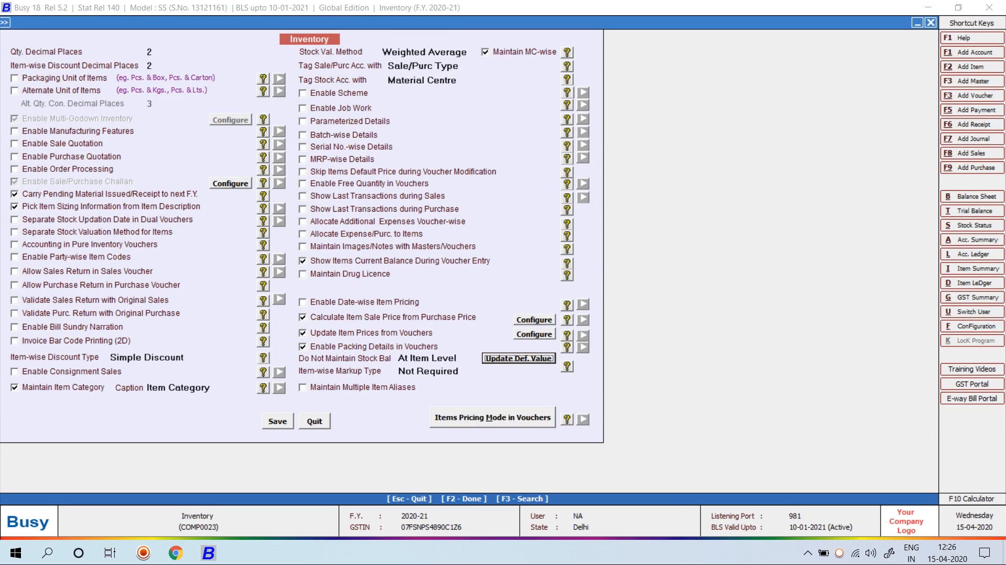
key(Escape)
key(alt+m)
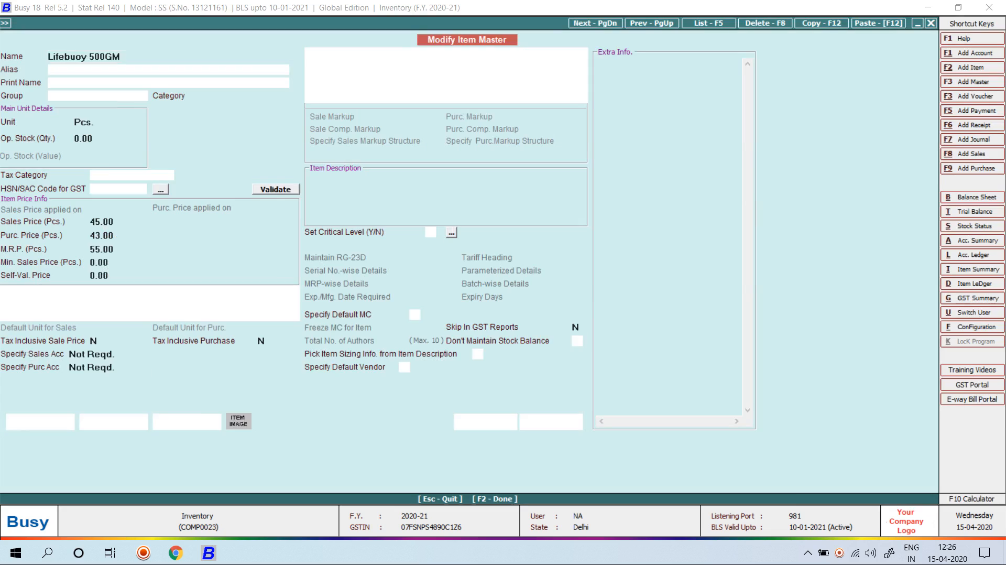
click(576, 341)
text(Y)
key(F2)
key(F2)
key(F2)
key(Return)
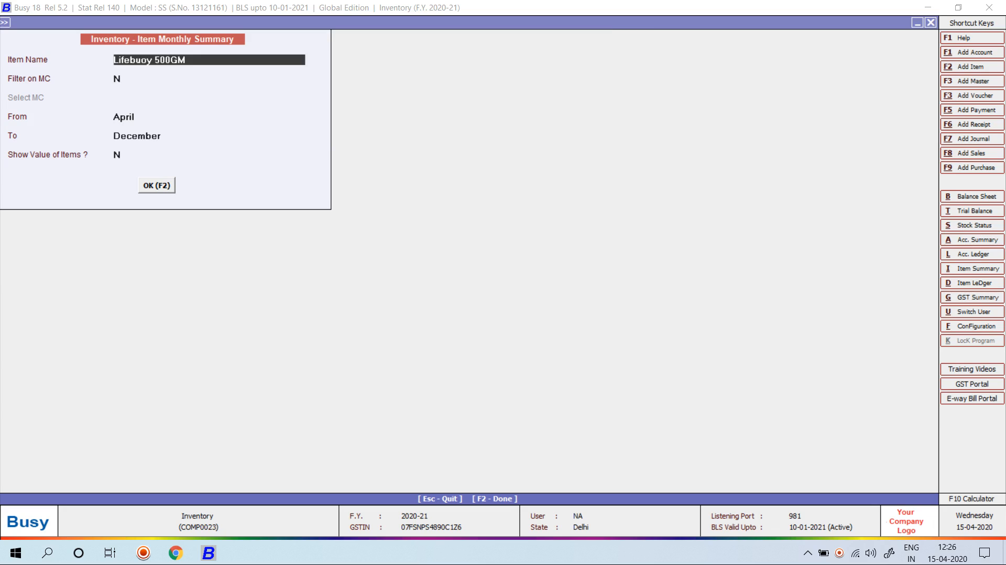
Rerun the Lifebuoy 500GM monthly summary, now 0.00, and return to the Inventory options
key(F2)
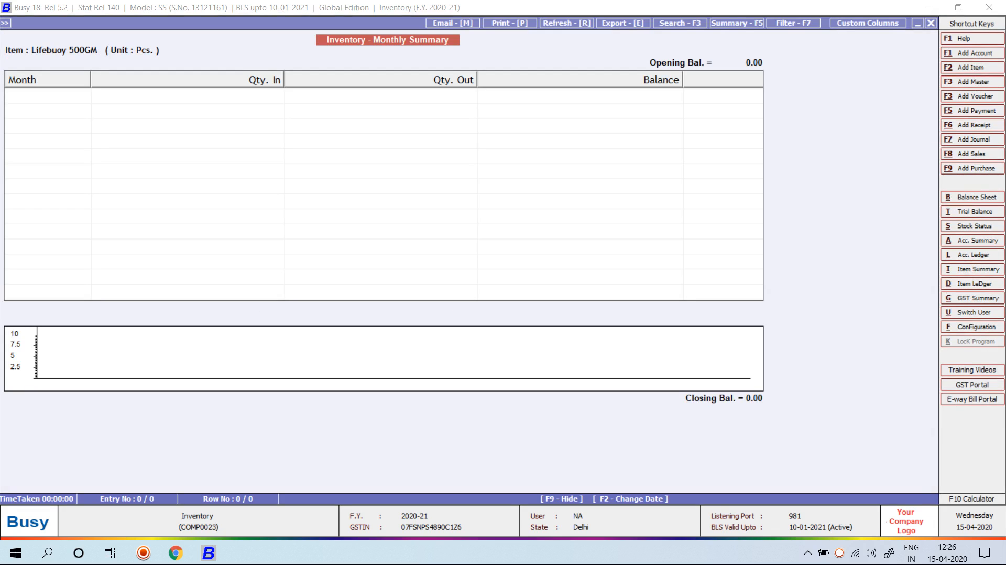
key(Escape)
key(Escape)
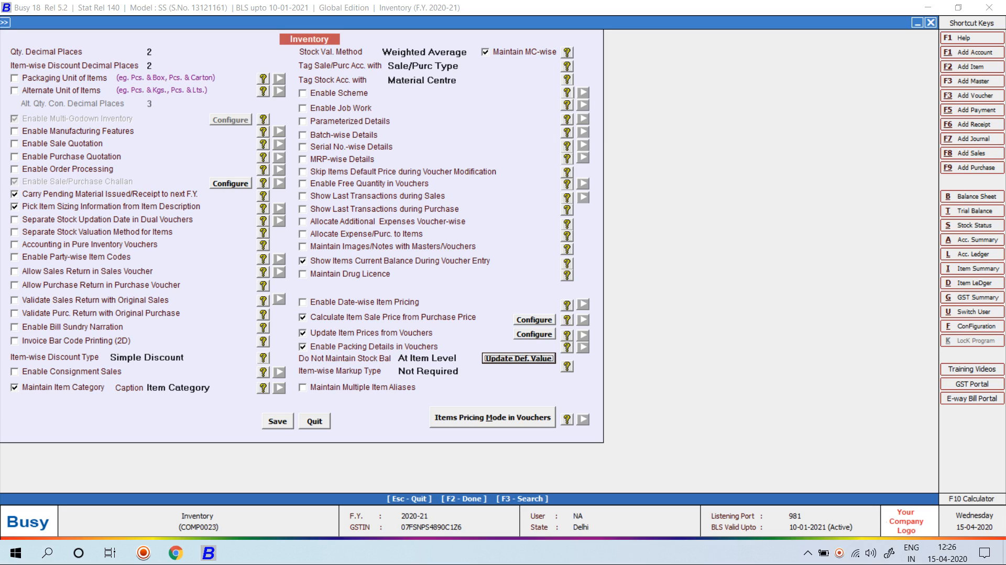
key(Escape)
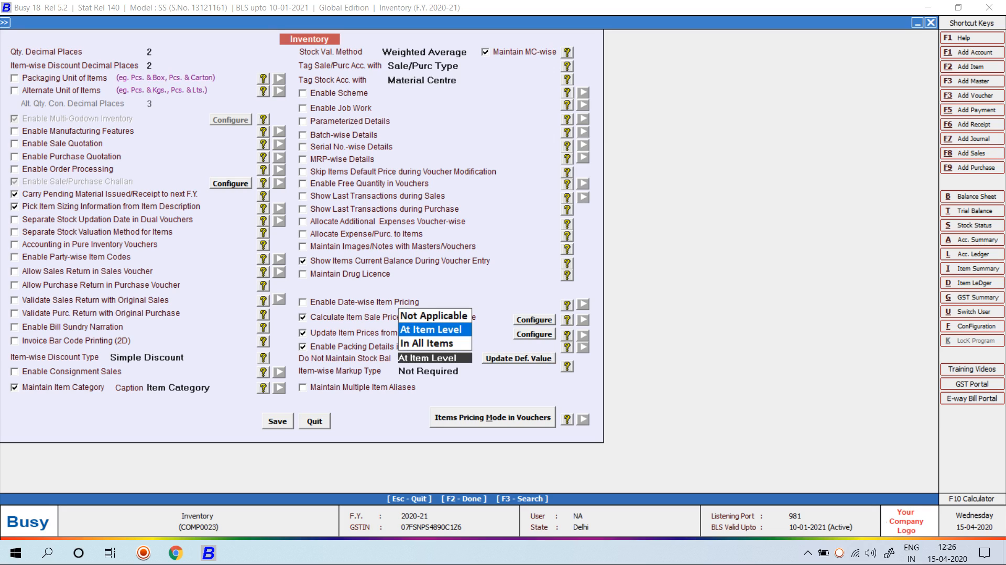
Set Item-wise Markup Type to Compound Markup and save the Inventory options
key(Return)
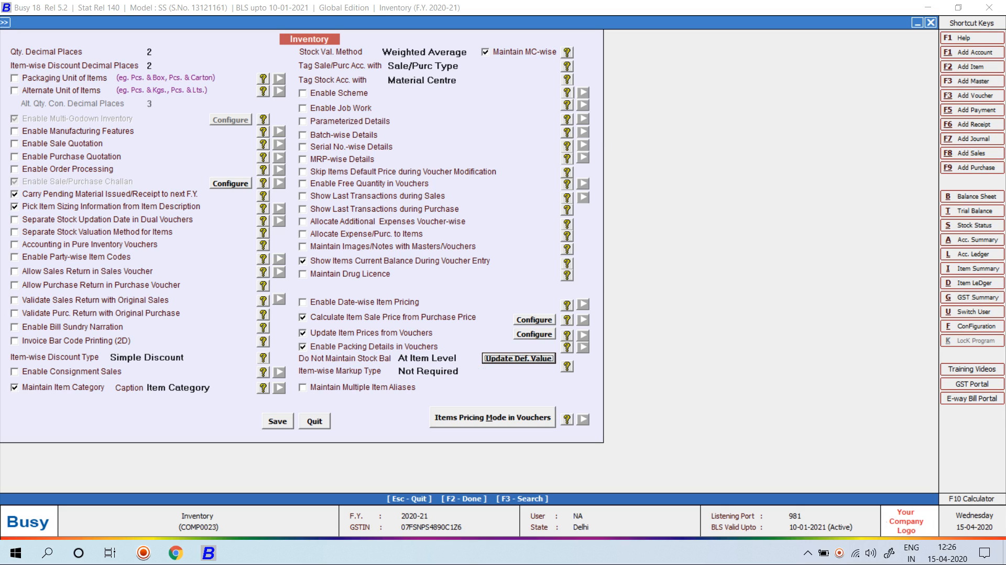
key(Return)
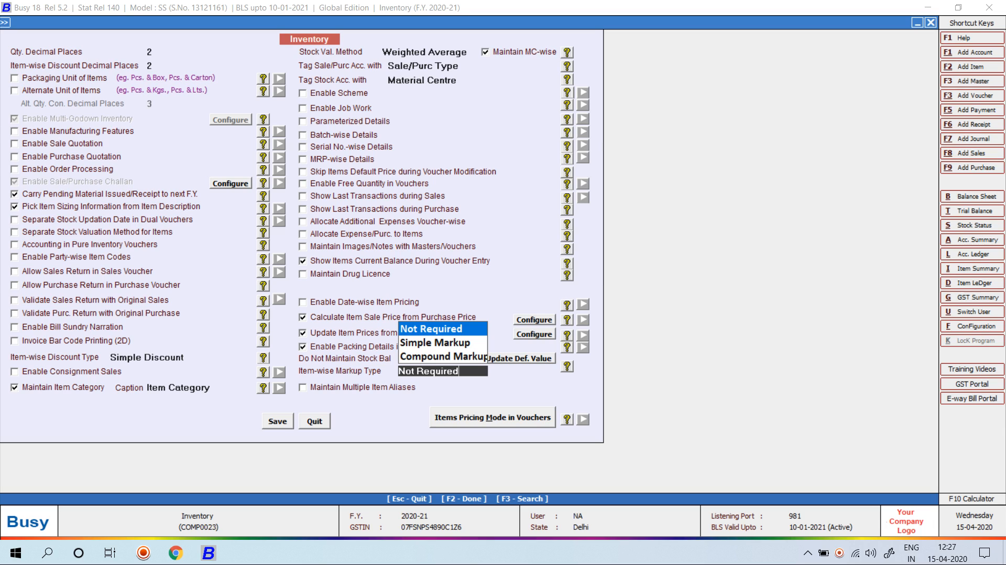
key(Down)
key(Down)
key(F2)
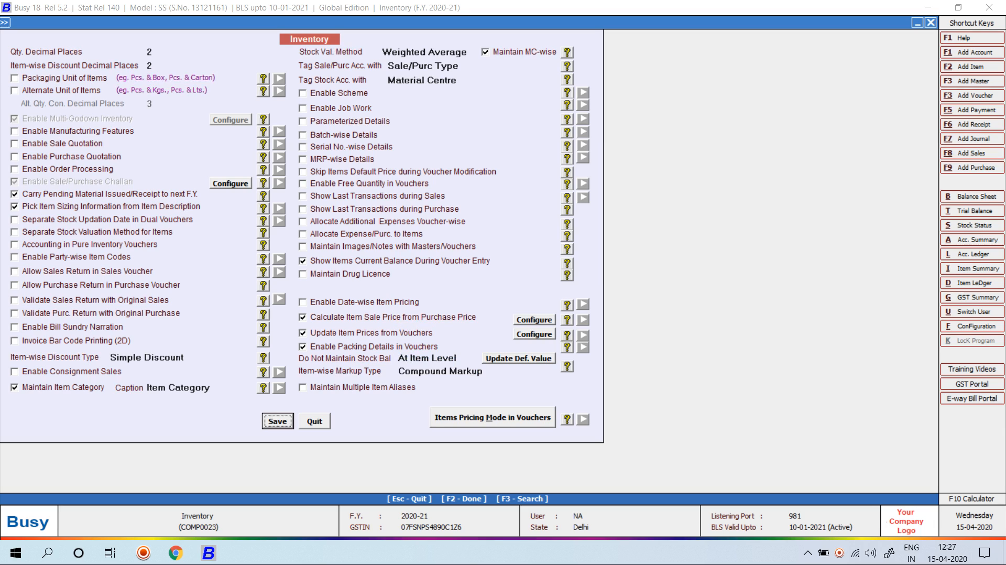
key(Return)
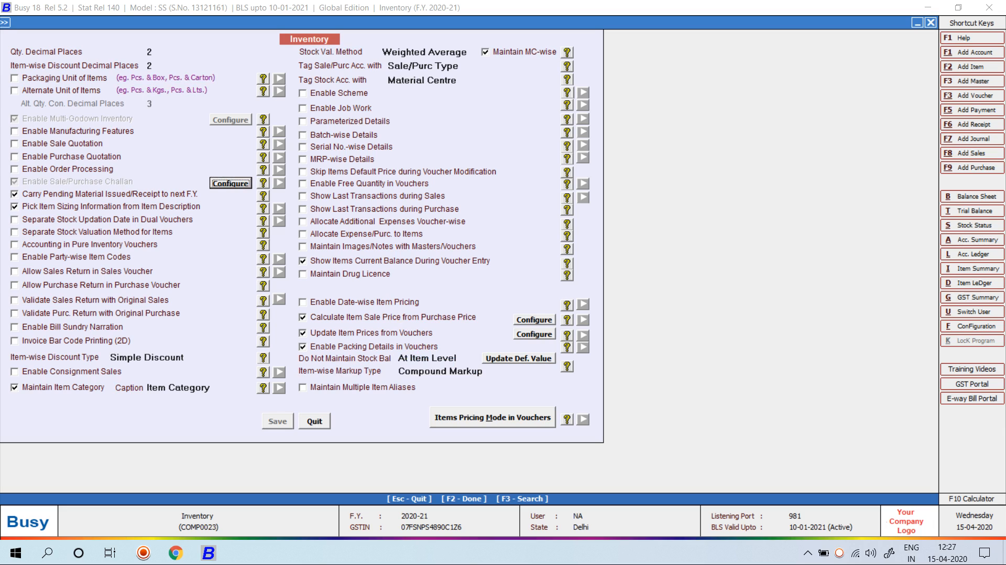
key(Escape)
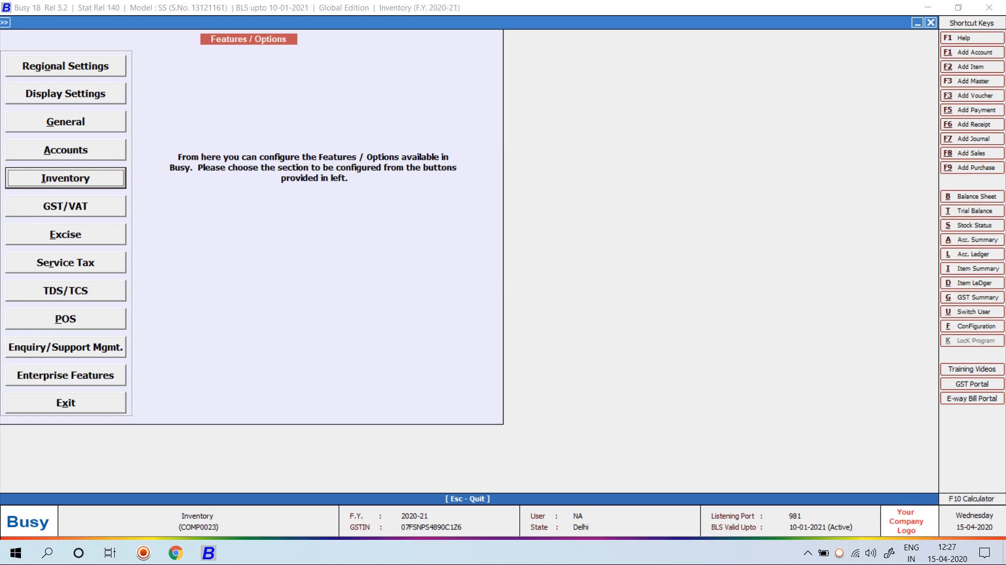
Open the voucher configuration for the Sales Main series under Voucher Series Configuration
key(Escape)
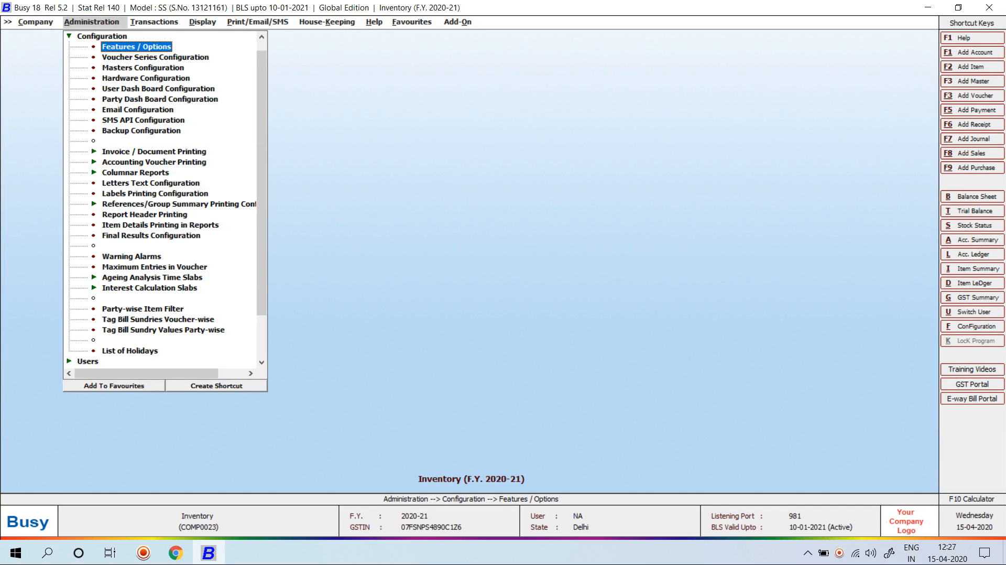
key(Escape)
key(Return)
key(Down)
key(Return)
key(Right)
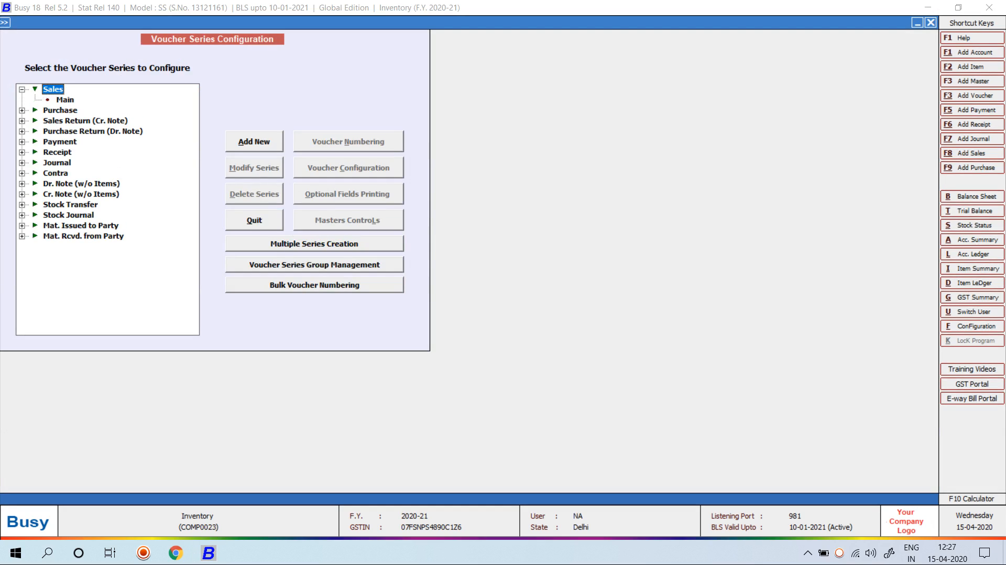
key(Down)
key(alt+c)
key(Return)
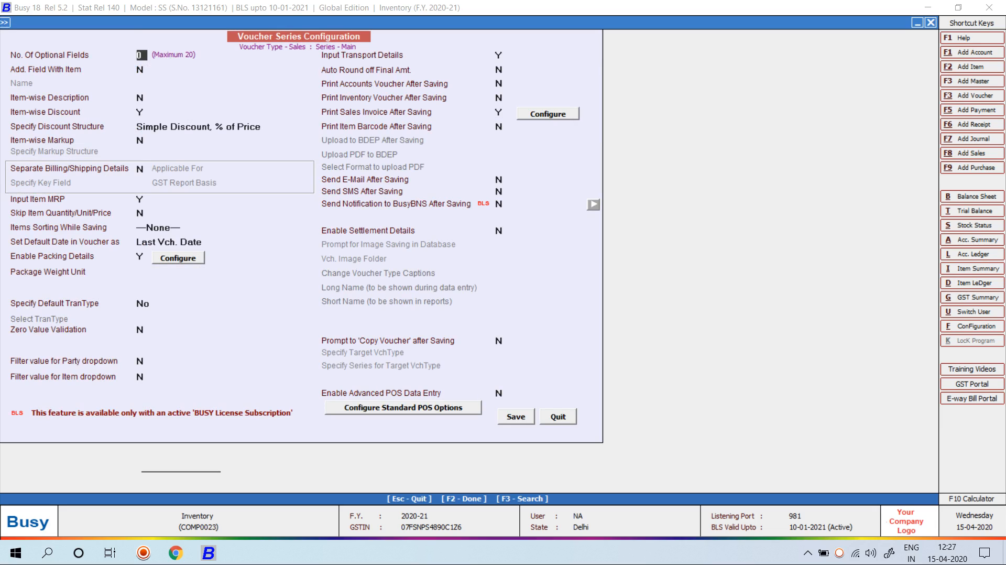
Enable item-wise markup (Simple Markup, % of Price) for the Sales Main series and save
click(140, 141)
text(Y)
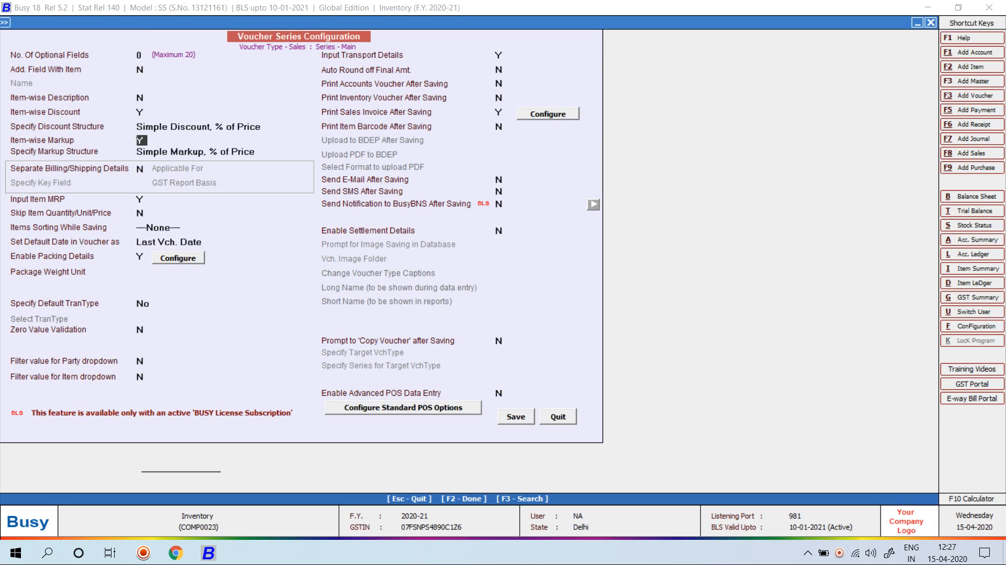
key(F2)
key(Return)
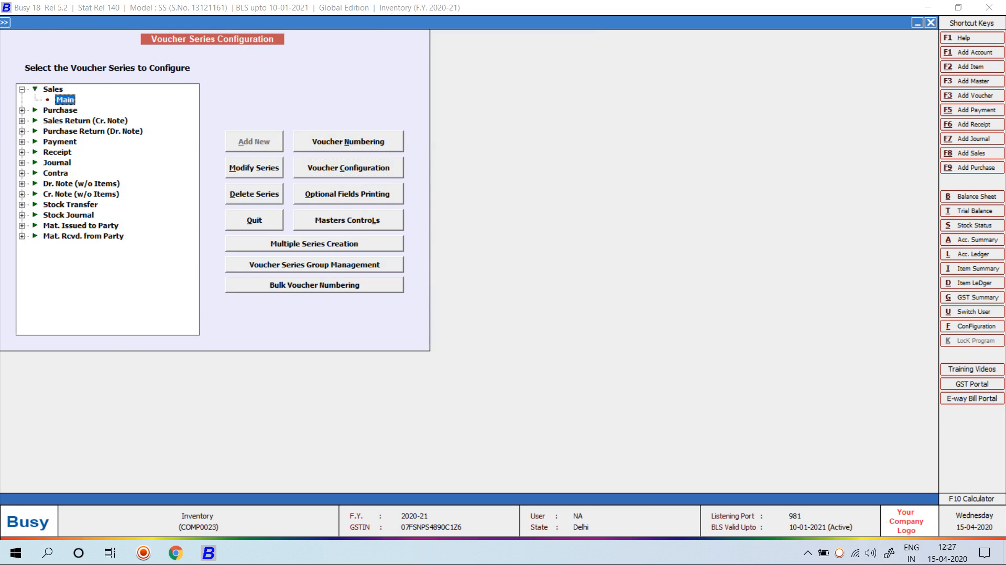
key(Escape)
key(alt+F8)
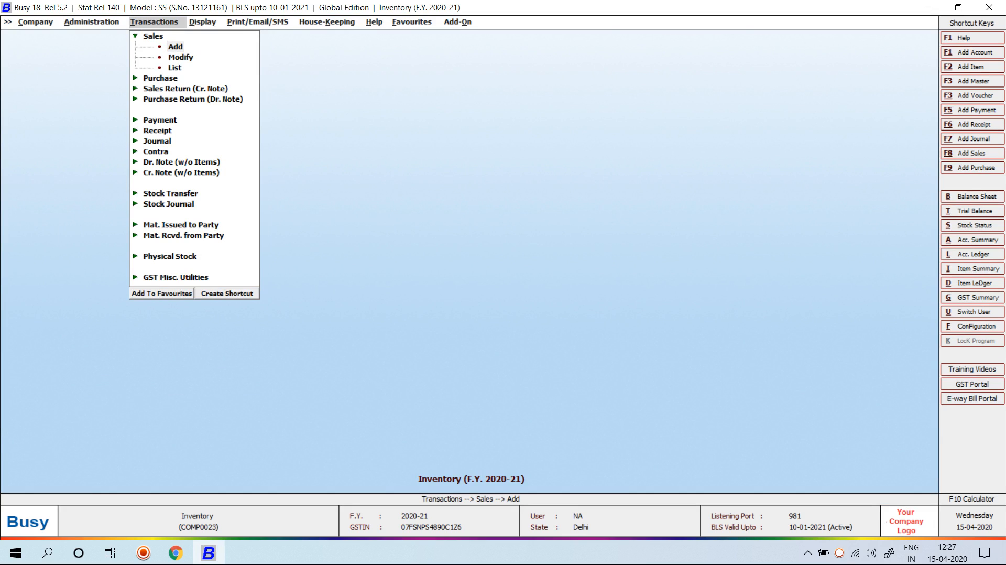
Start a Cash sales voucher with 20 CASTROL GTX MAGNATEC ENGINE OIL from Laxmi Nagar Delhi
key(Return)
key(Return)
key(Return)
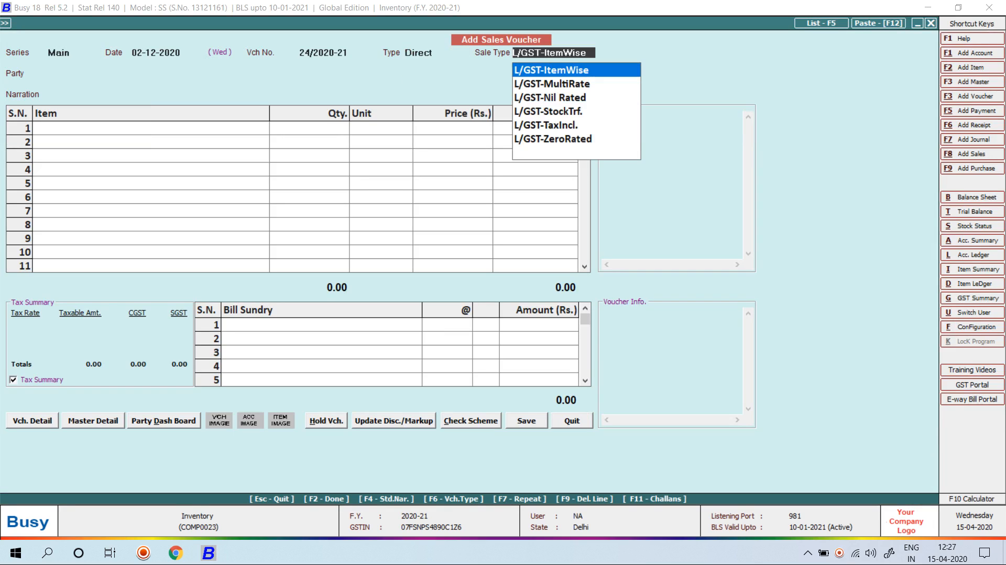
key(Return)
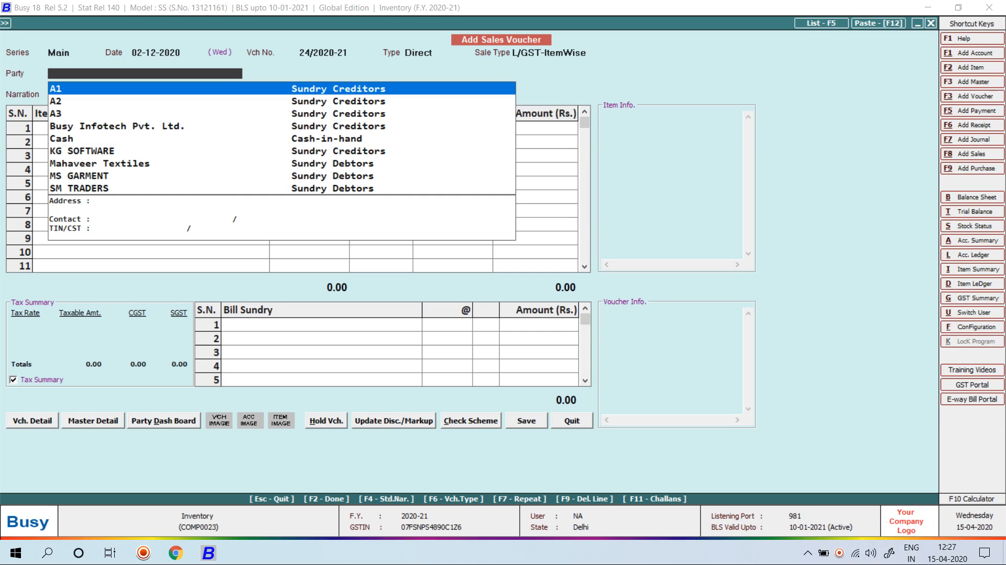
text(x)
key(BackSpace)
text(ca)
key(Return)
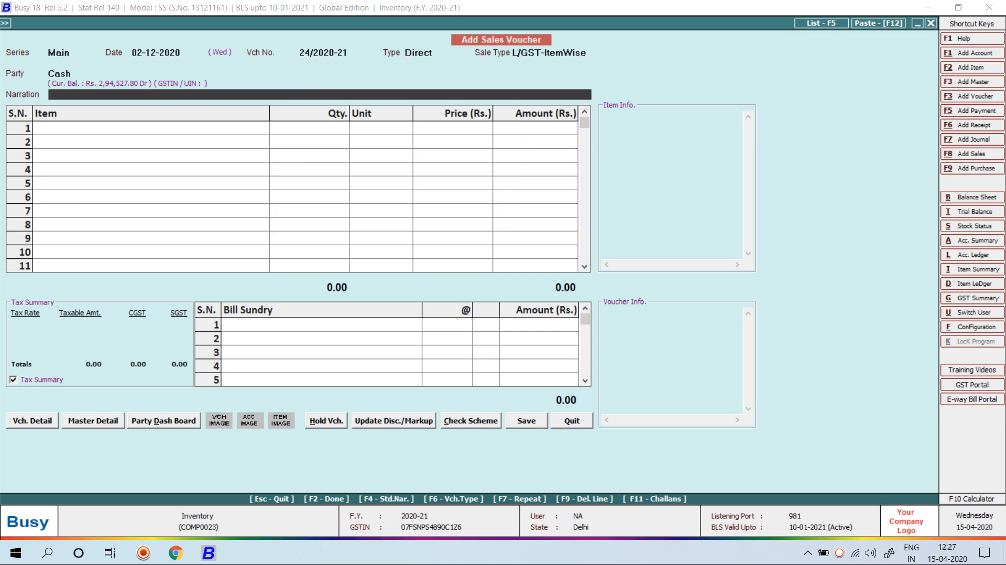
key(Return)
text(ca)
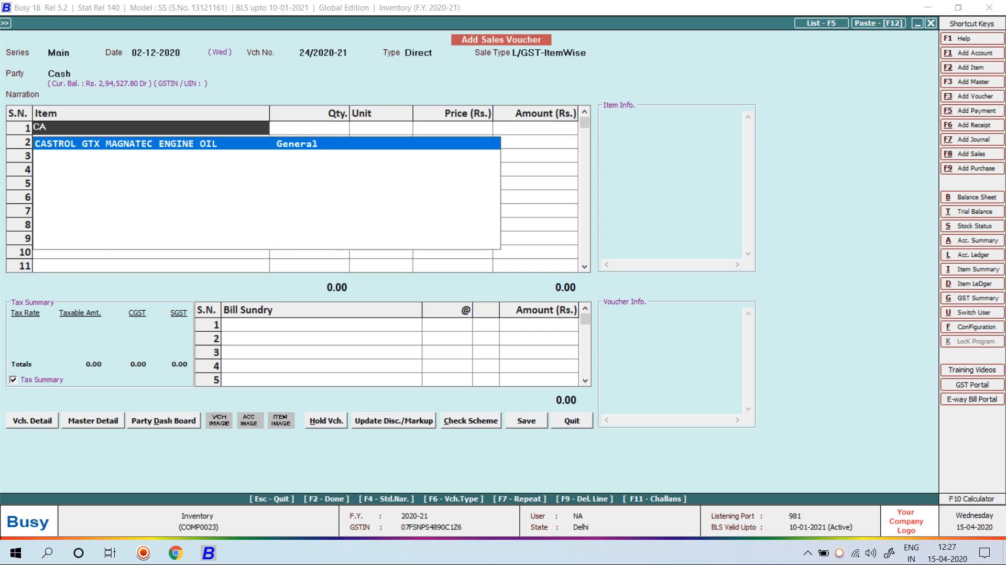
key(Return)
key(Down)
key(Return)
key(Return)
text(20)
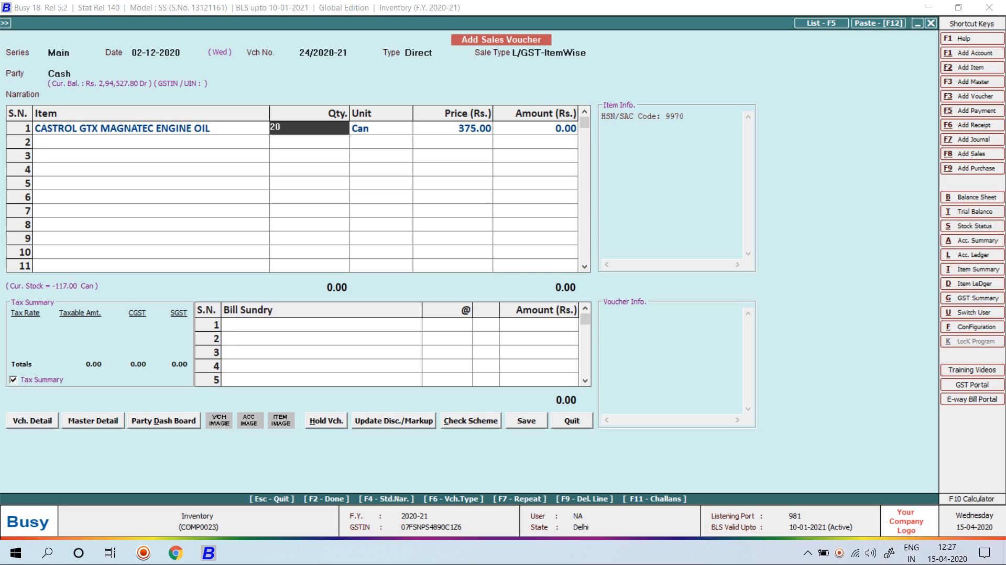
key(Return)
key(Return)
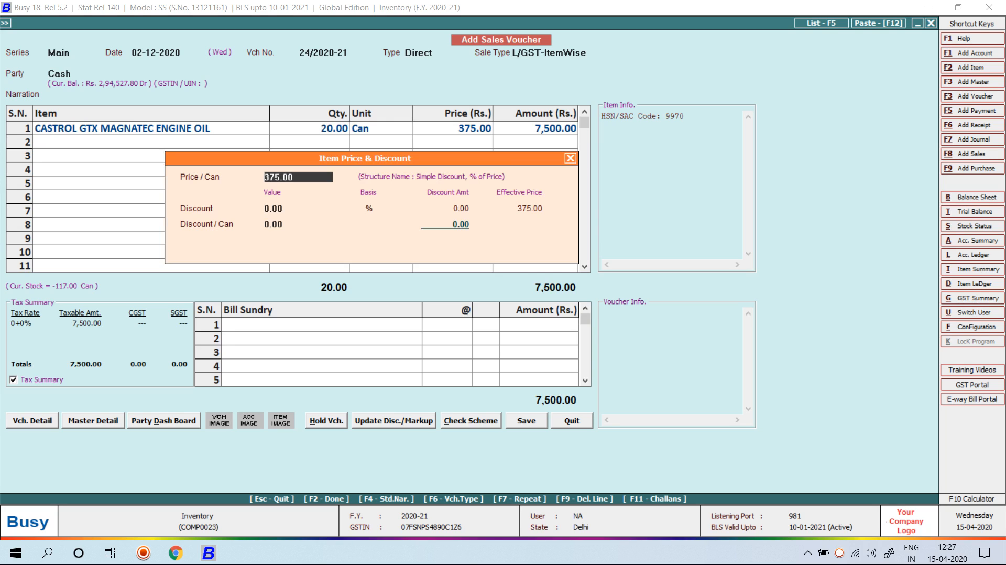
Apply a 15% markup to the engine oil price, making it 431.25
key(Return)
key(Return)
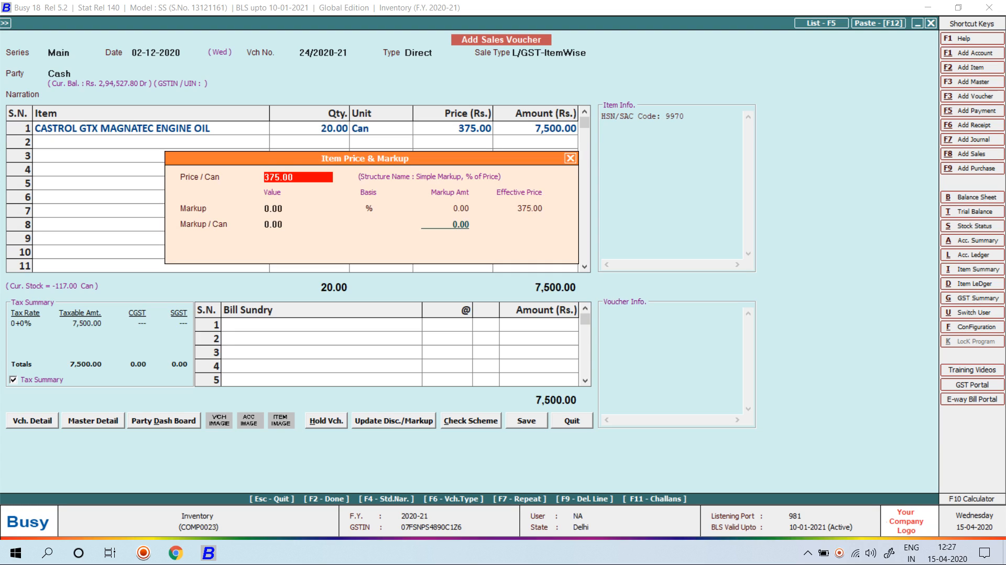
key(Return)
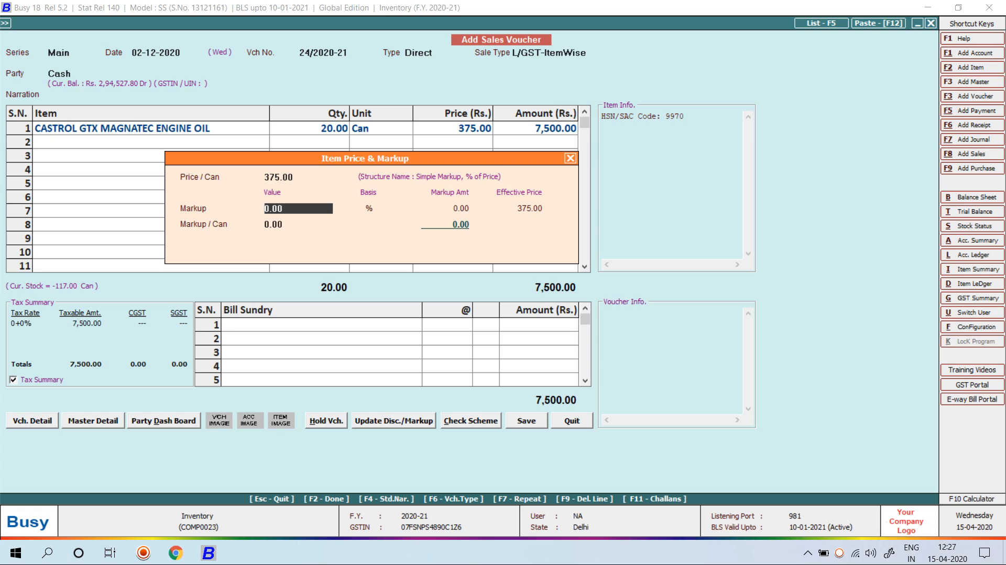
text(15)
key(Return)
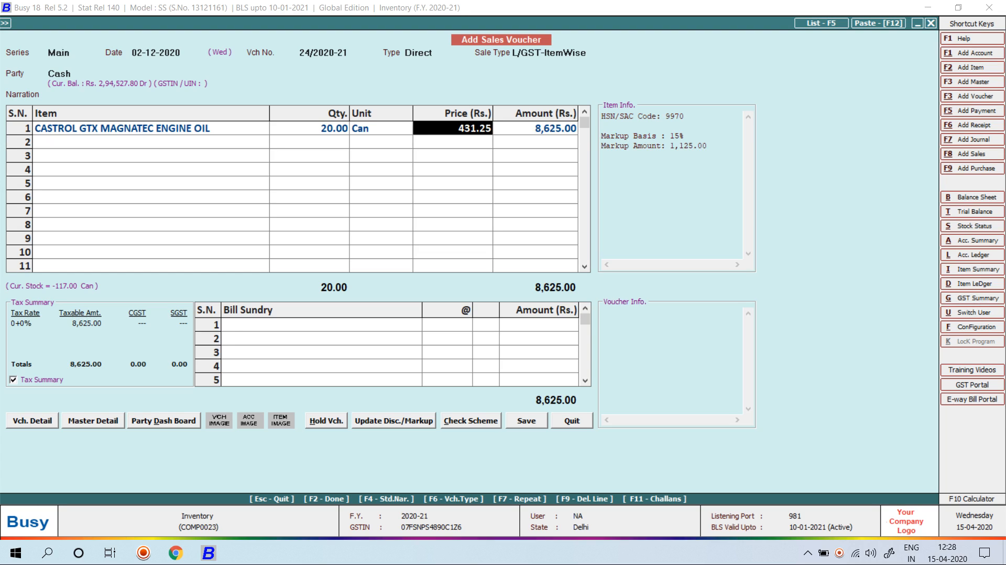
key(Left)
key(Return)
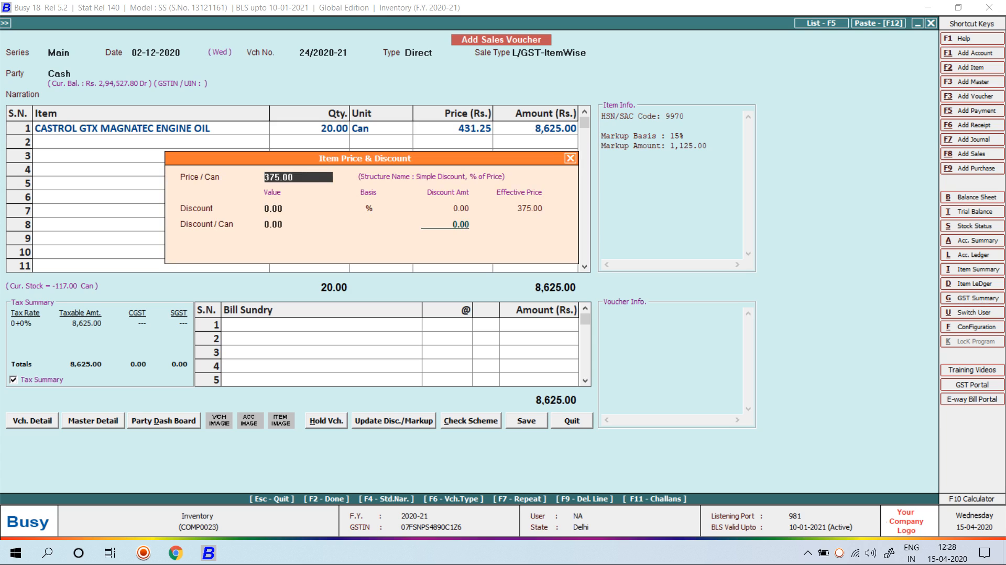
key(Return)
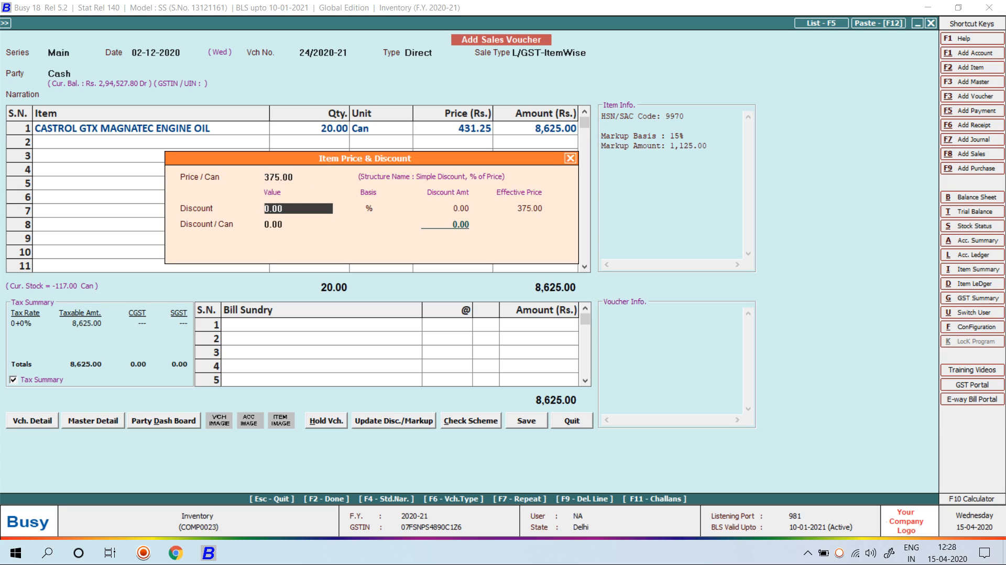
key(Return)
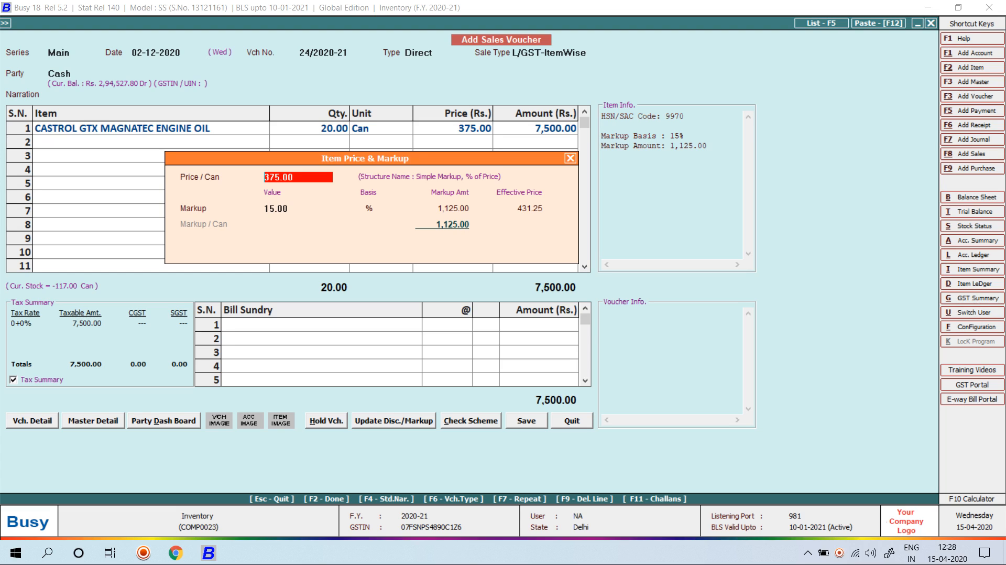
key(Return)
key(Return)
Save sales voucher 24/2020-21 totalling 10,177.50 without printing the invoice
key(Return)
key(Return)
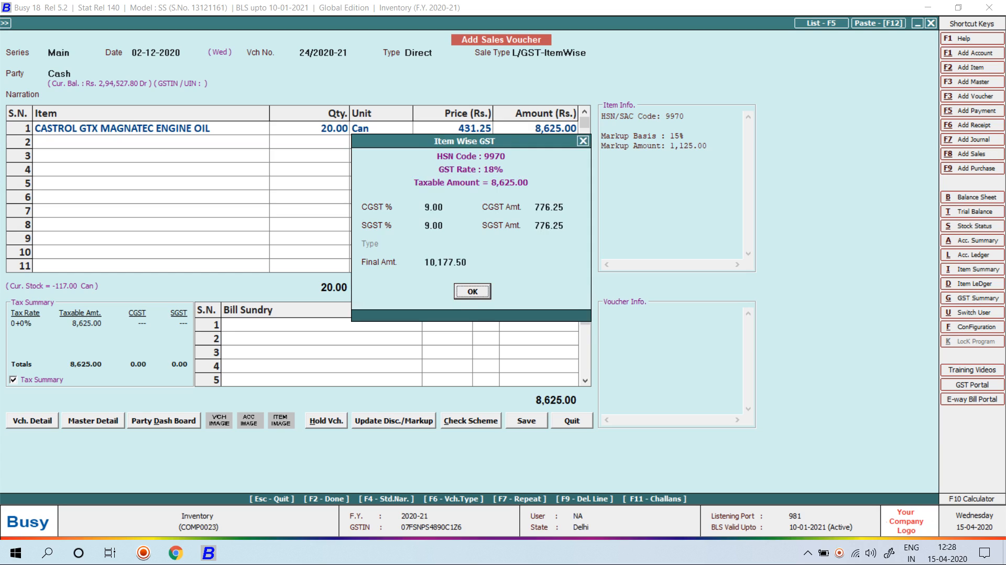
key(Return)
key(Return)
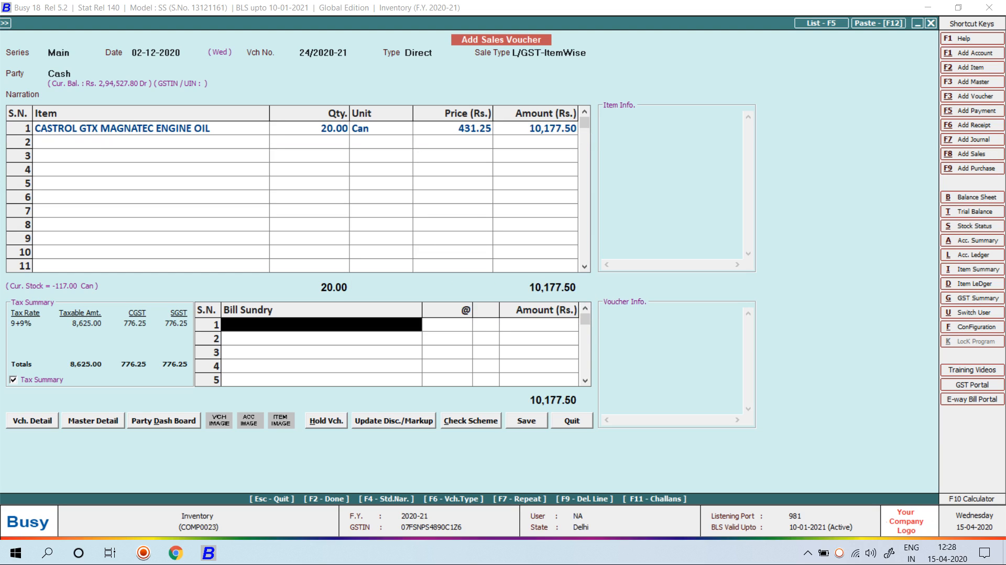
key(Return)
key(Return)
key(Return)
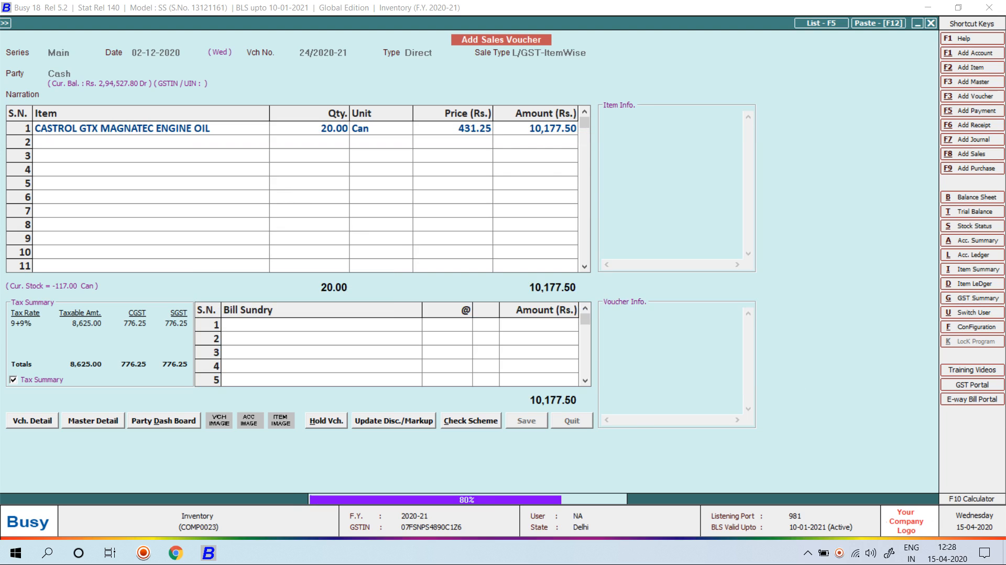
key(Right)
key(Return)
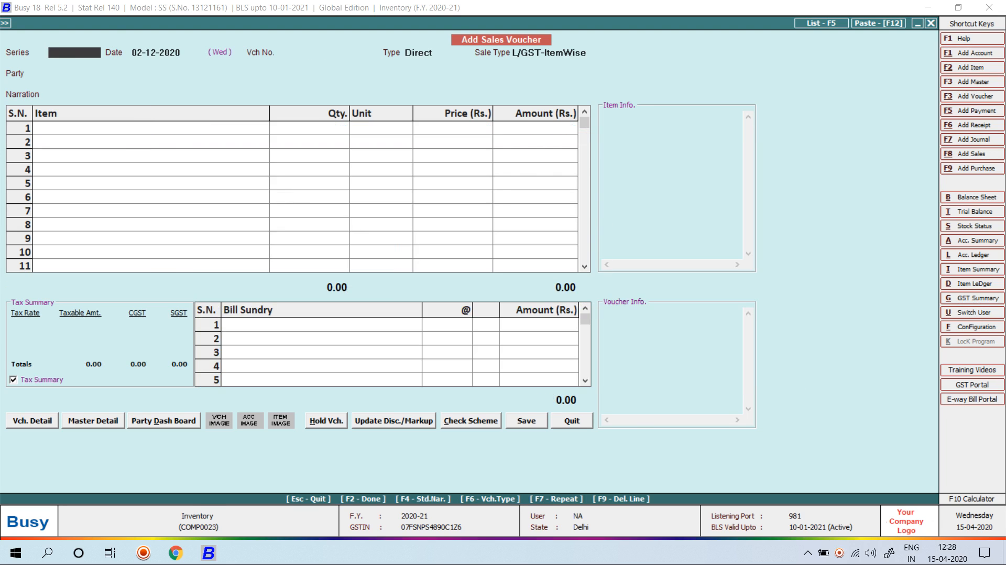
key(Escape)
Start adding a new Markup Structure under Masters > Misc. Masters
key(Left)
key(Escape)
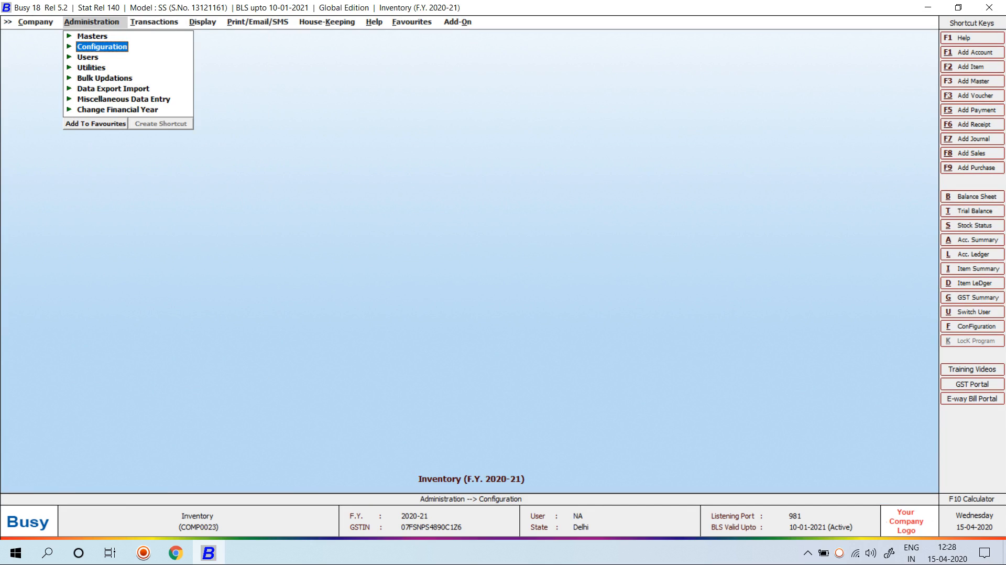
key(Up)
key(Return)
key(Down)
key(Down)
key(Down)
key(Down)
key(Down)
key(Down)
key(Down)
key(Down)
key(Down)
key(Down)
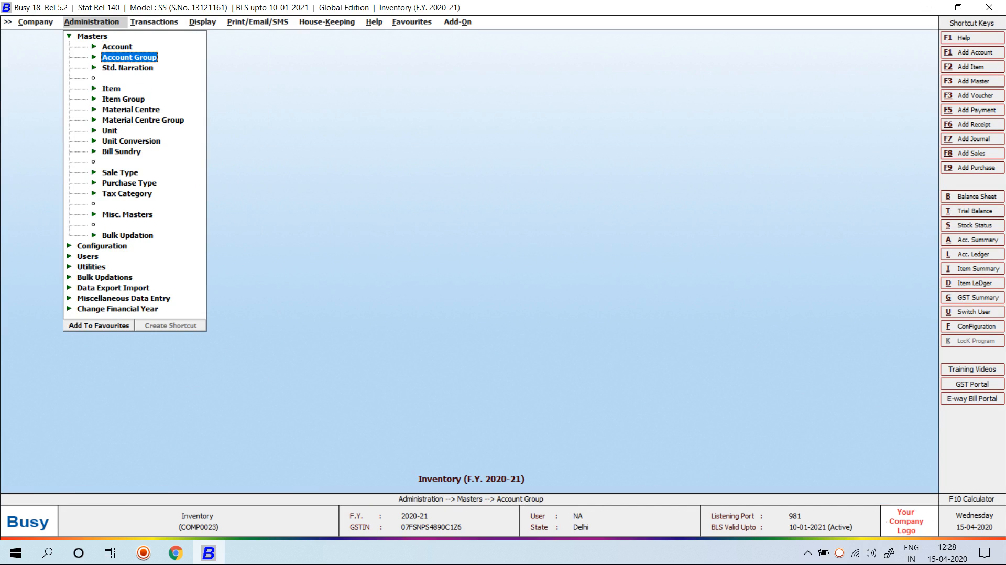
key(Down)
key(Down)
key(Down)
key(Return)
key(Down)
key(Return)
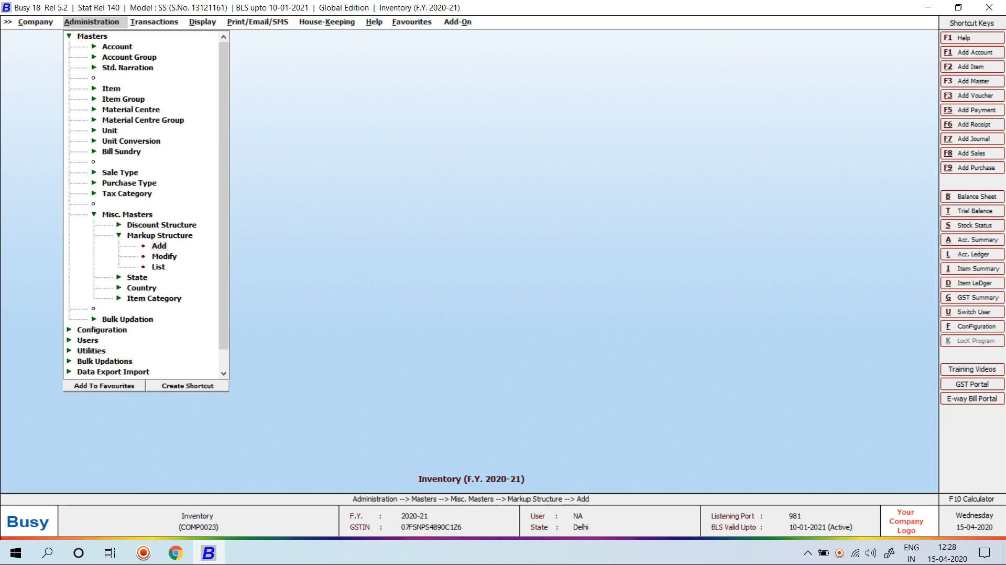
key(Return)
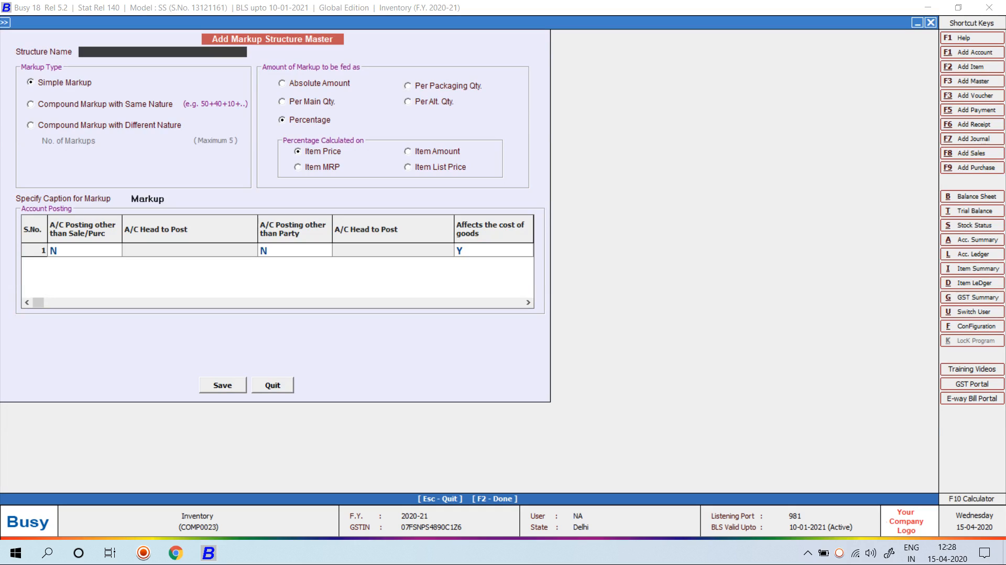
Name the structure and make it Compound Markup with Different Nature using 5 markups
text(SHAHRUKH SIR)
key(Return)
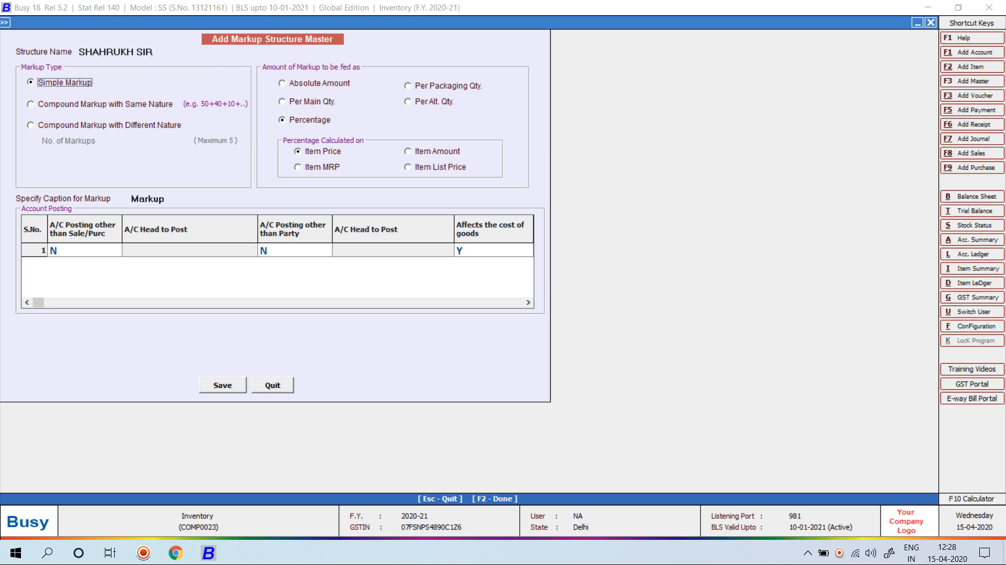
key(Down)
key(Down)
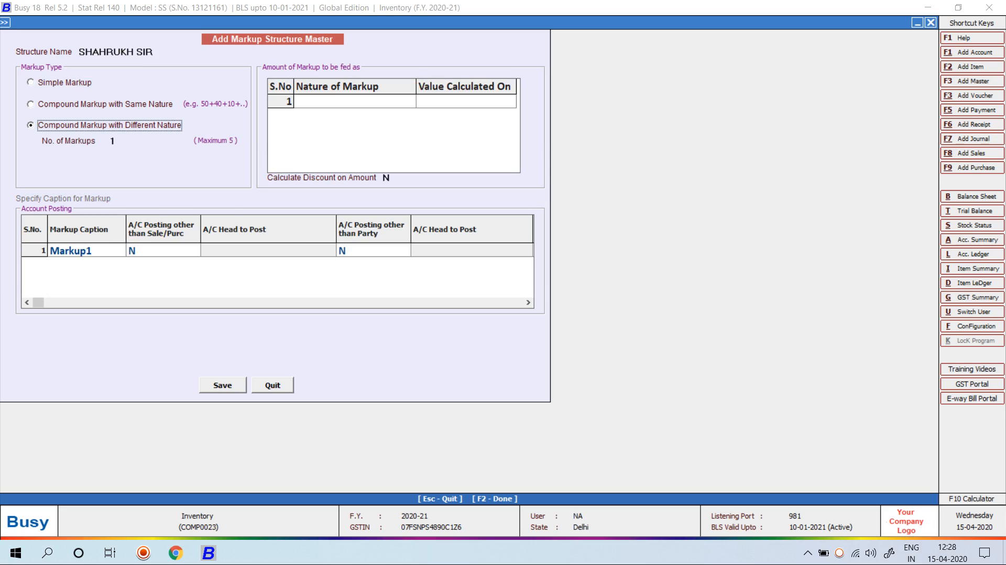
key(Return)
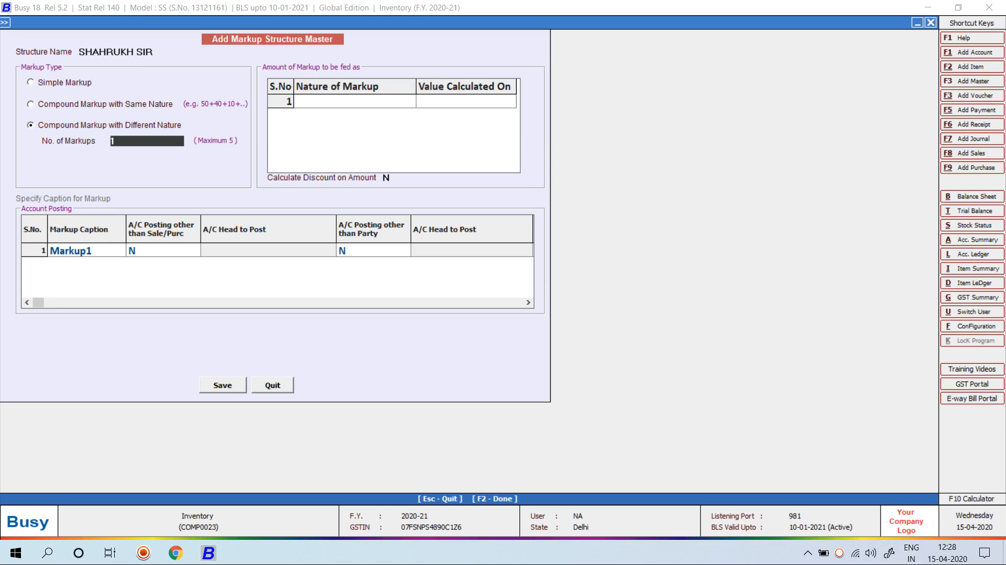
text(5)
key(Return)
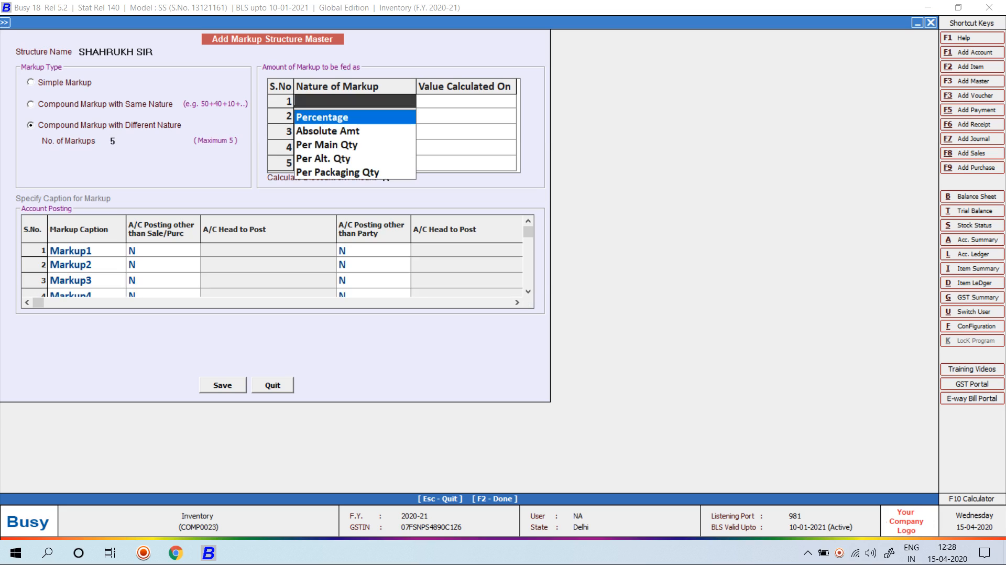
Set markup natures Percentage, Absolute Amt, Per Main Qty, Percentage, Absolute Amt and save
key(Return)
key(Return)
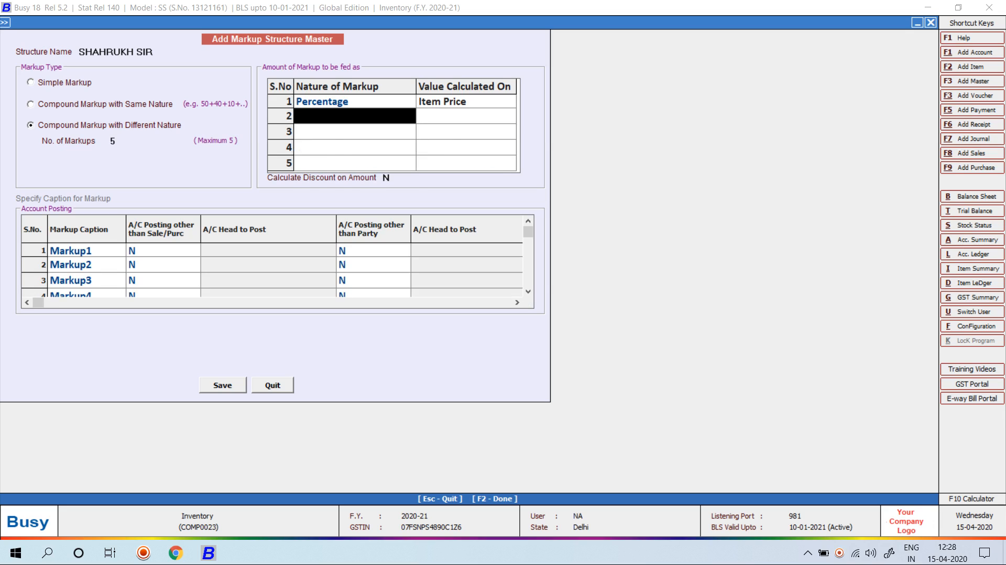
key(Down)
key(Return)
key(Down)
key(Down)
key(Return)
key(Down)
key(Down)
key(Down)
key(Down)
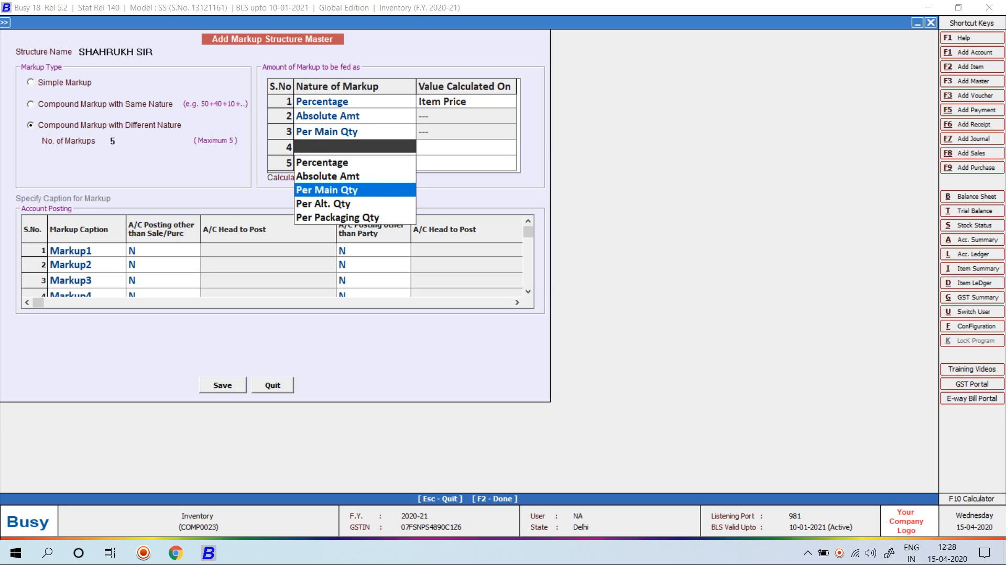
key(Up)
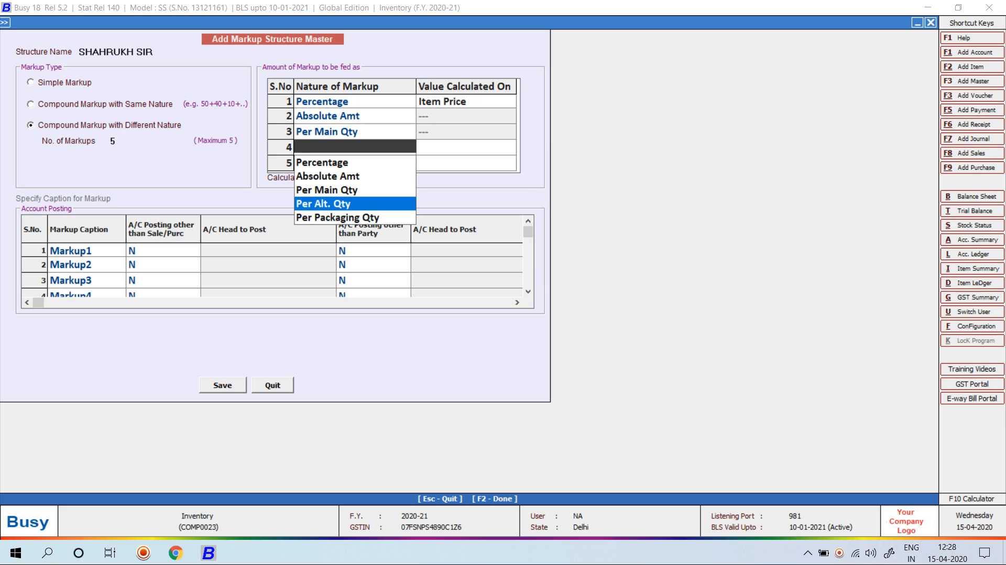
key(Up)
key(Up)
key(Up)
key(Return)
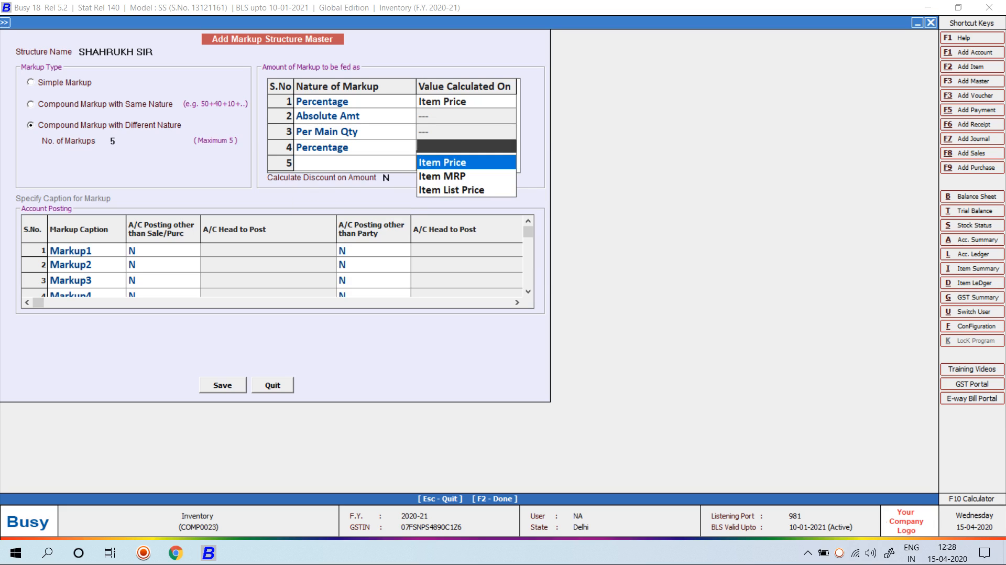
key(Return)
key(Down)
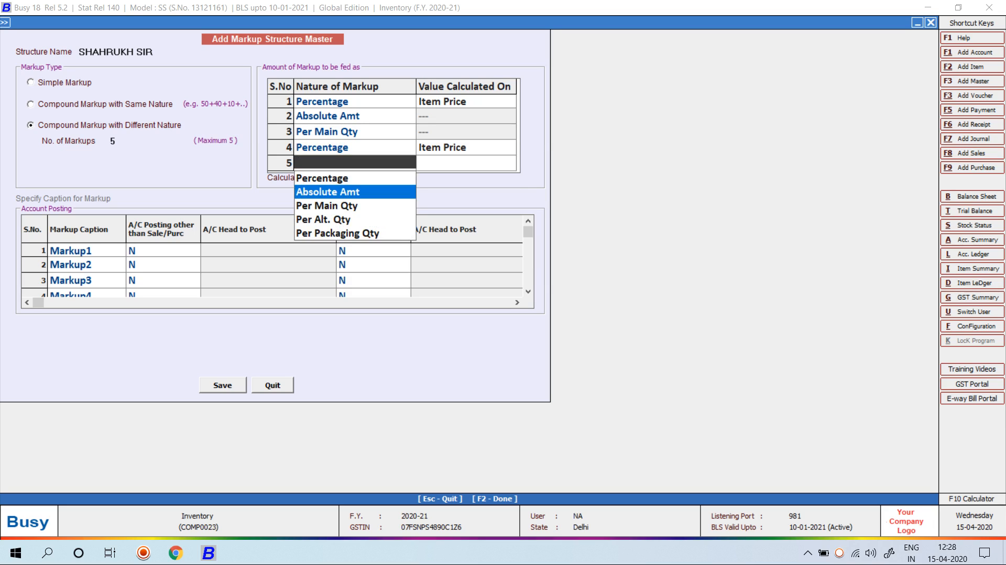
key(Return)
key(F2)
key(Return)
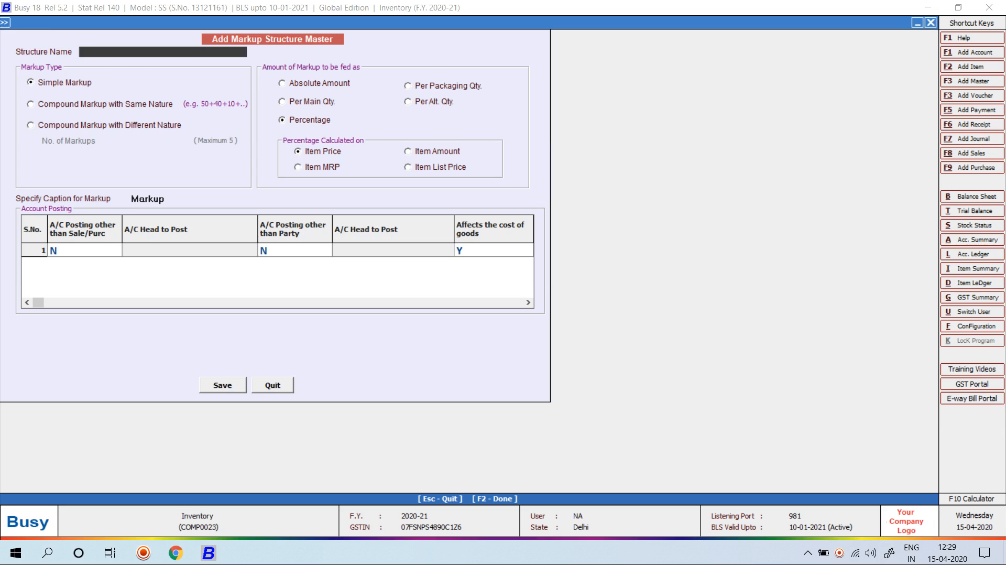
key(Escape)
key(Escape)
Open the CASTROL GTX MAGNATEC ENGINE OIL item master for modification
key(Up)
key(Up)
key(Up)
key(Up)
key(Up)
key(Up)
key(Up)
key(Up)
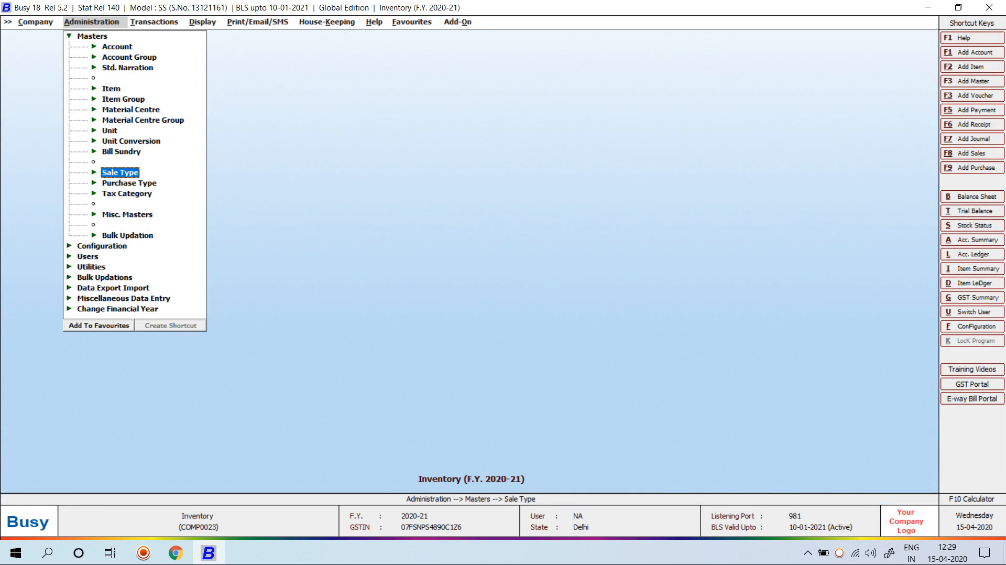
key(Up)
key(Up)
key(Return)
key(Down)
key(Return)
text(c)
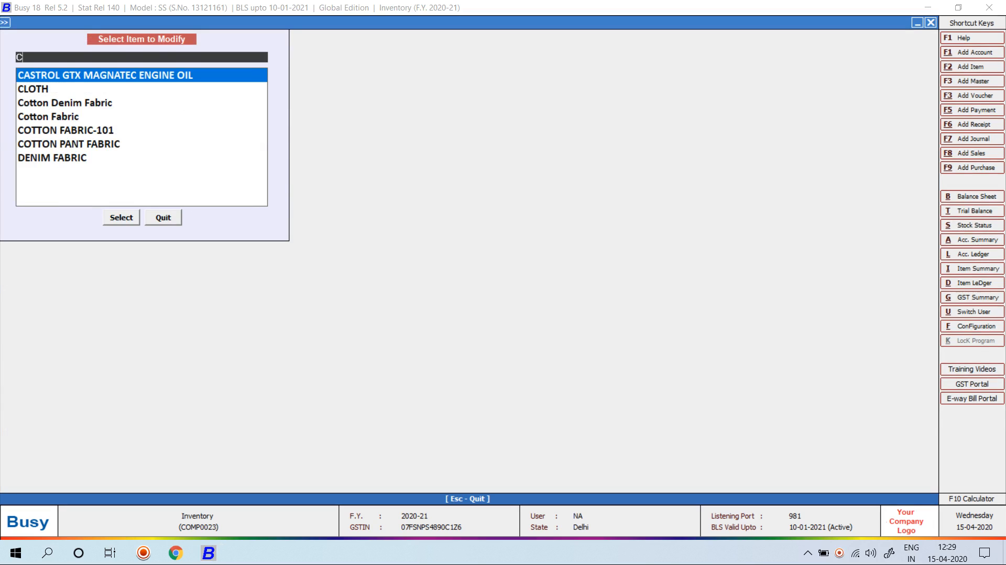
key(Return)
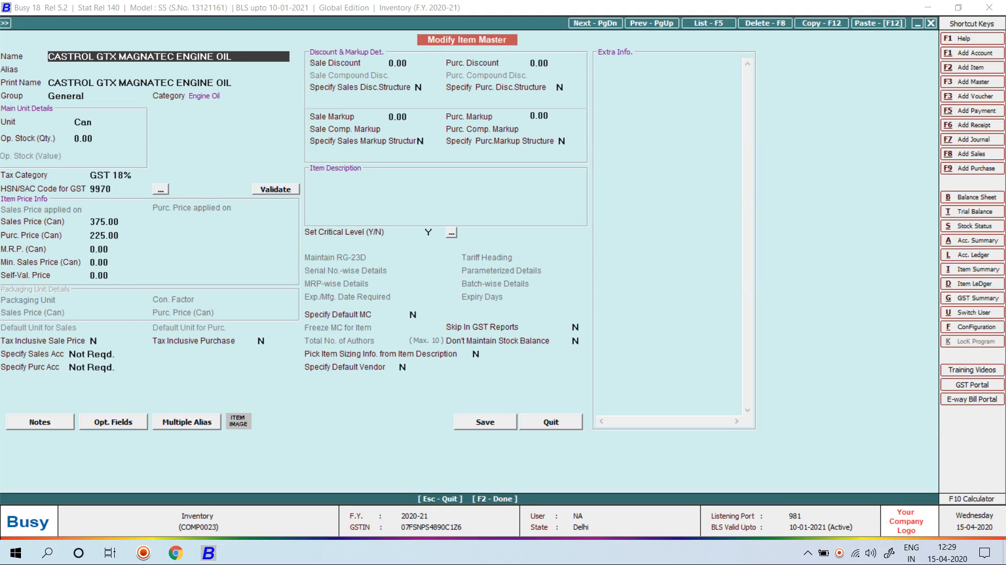
Set Specify Sales Markup Structure to Y with the SHAHR structure and save the item
click(419, 141)
text(Y)
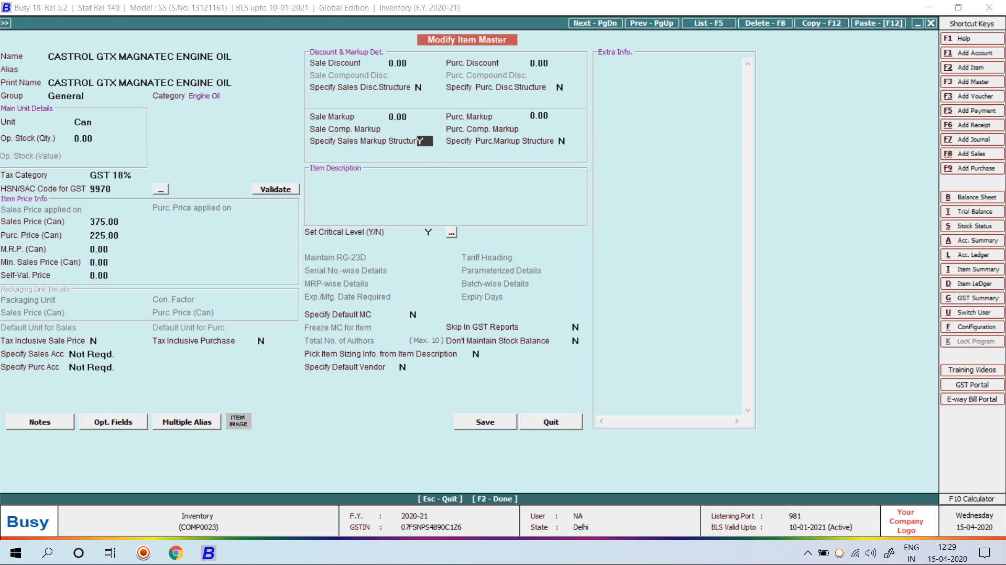
key(Return)
text(SHAHR)
key(Return)
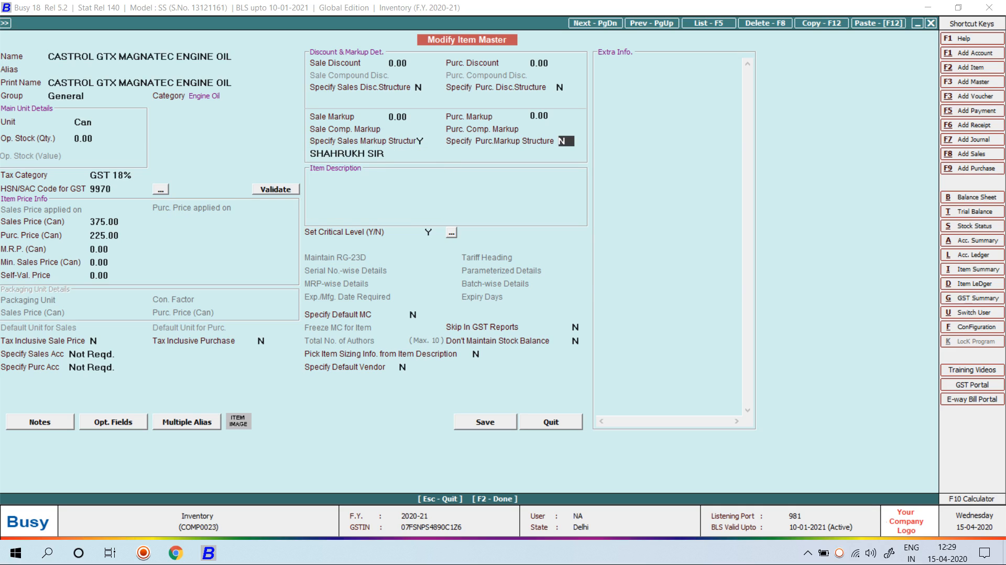
key(F2)
key(F2)
key(F2)
key(Return)
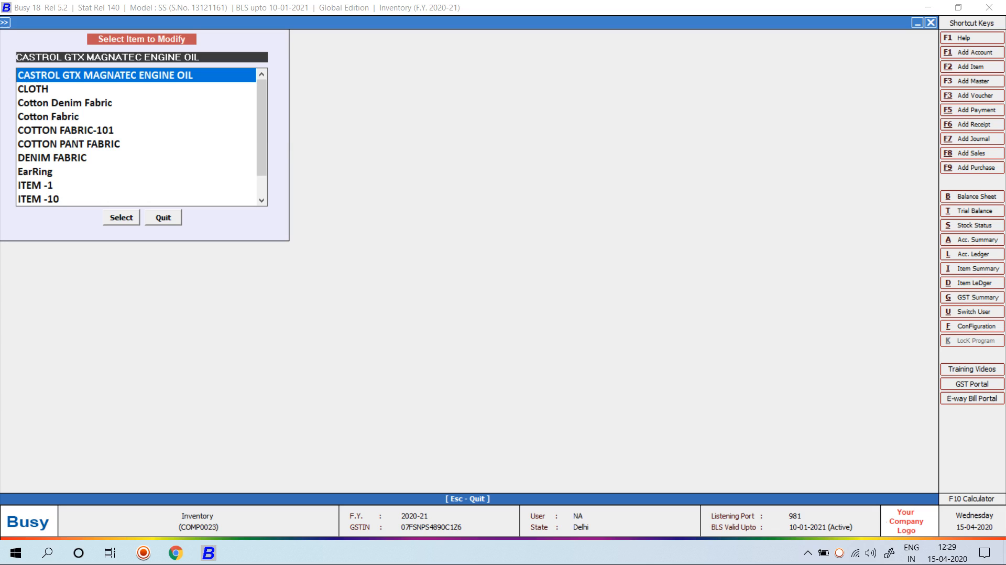
key(Escape)
key(Escape)
key(Escape)
Open the Sales Main series in Voucher Series Configuration
key(Down)
key(Return)
key(Down)
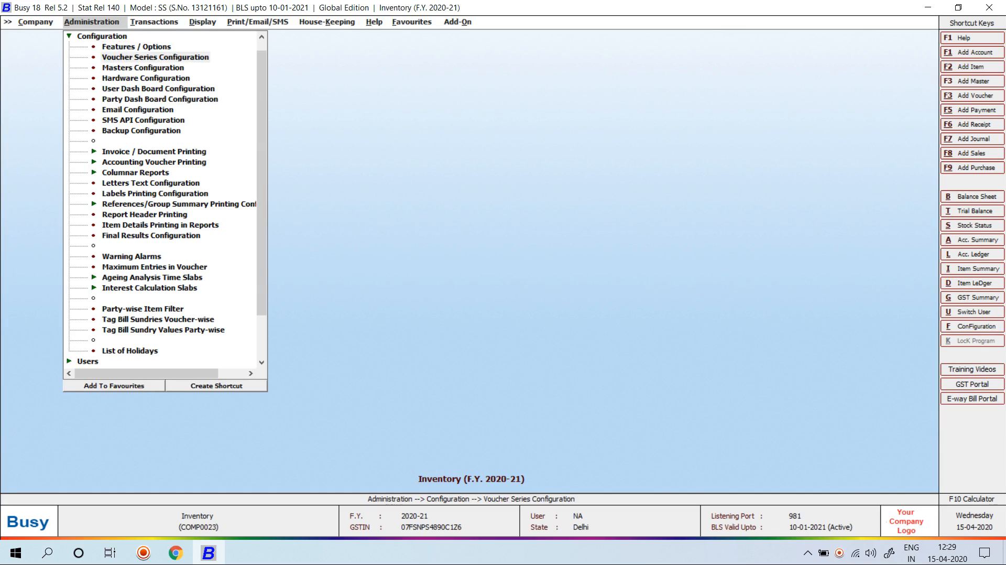
key(Return)
key(alt+c)
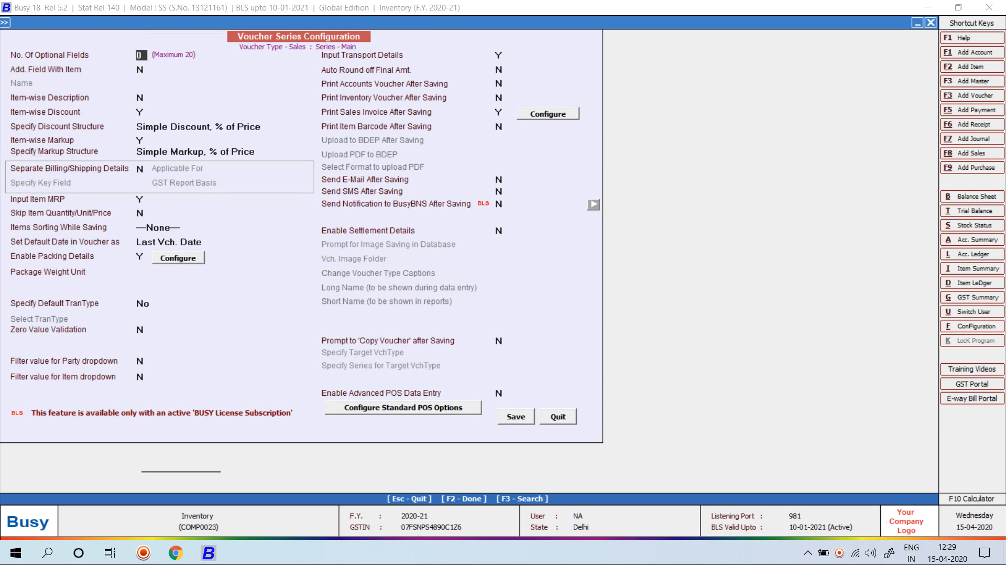
Replace the markup structure with the custom SH compound structure and save the configuration
click(217, 152)
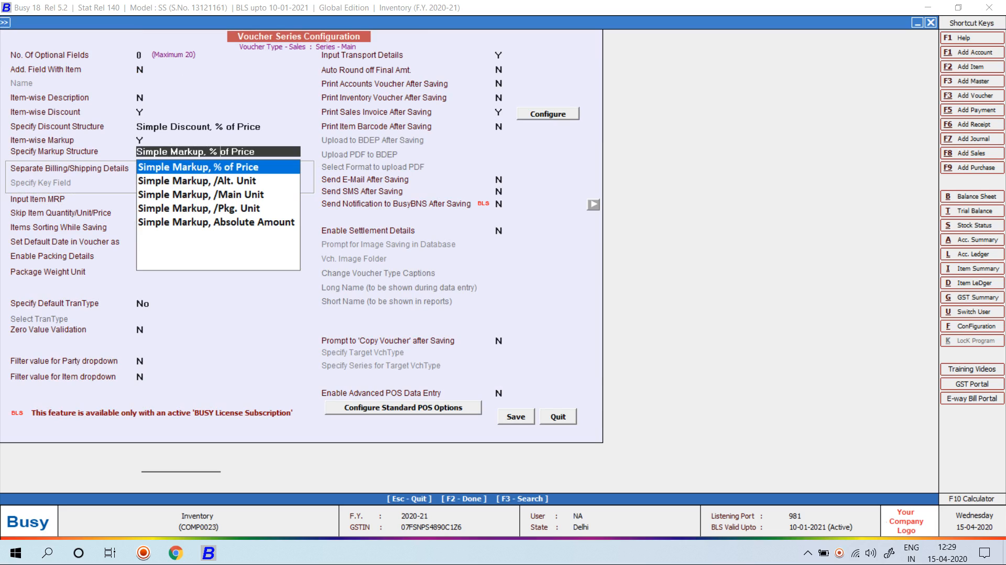
key(BackSpace)
key(BackSpace)
key(BackSpace)
key(BackSpace)
key(BackSpace)
key(BackSpace)
key(BackSpace)
key(BackSpace)
key(BackSpace)
key(BackSpace)
key(BackSpace)
key(BackSpace)
key(BackSpace)
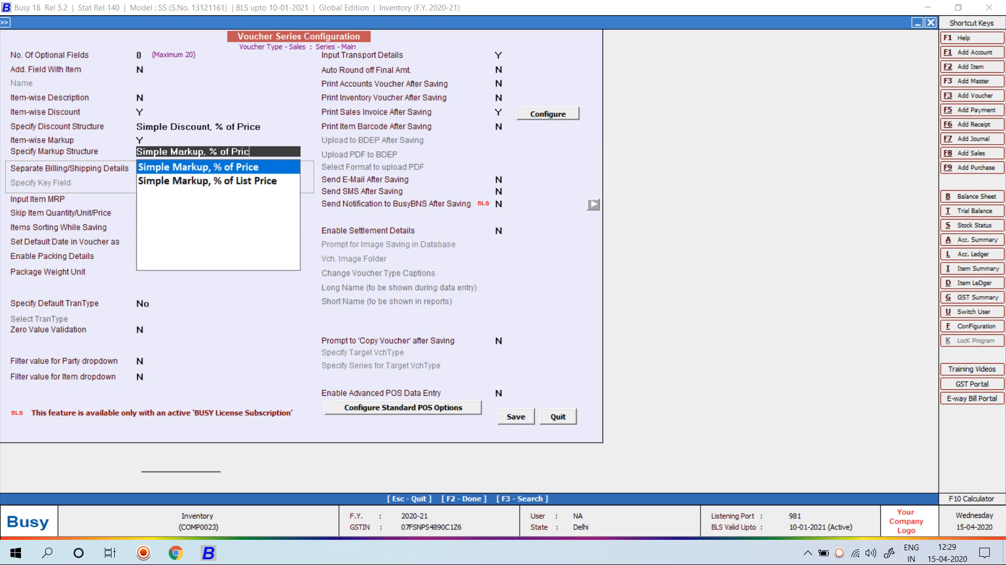
key(BackSpace)
key(BackSpace)
key(BackSpace)
key(BackSpace)
key(BackSpace)
key(BackSpace)
key(BackSpace)
key(BackSpace)
key(BackSpace)
key(BackSpace)
key(BackSpace)
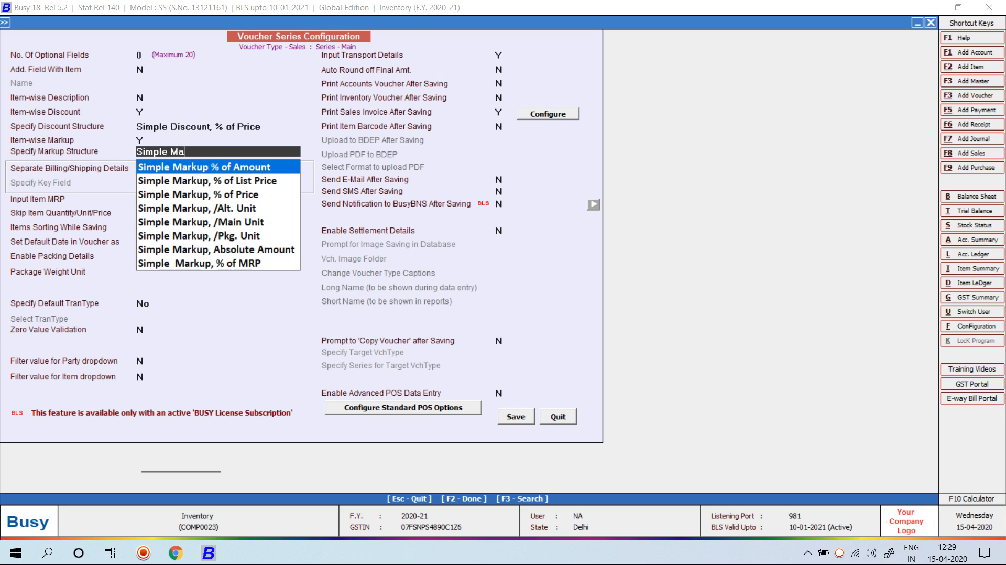
key(BackSpace)
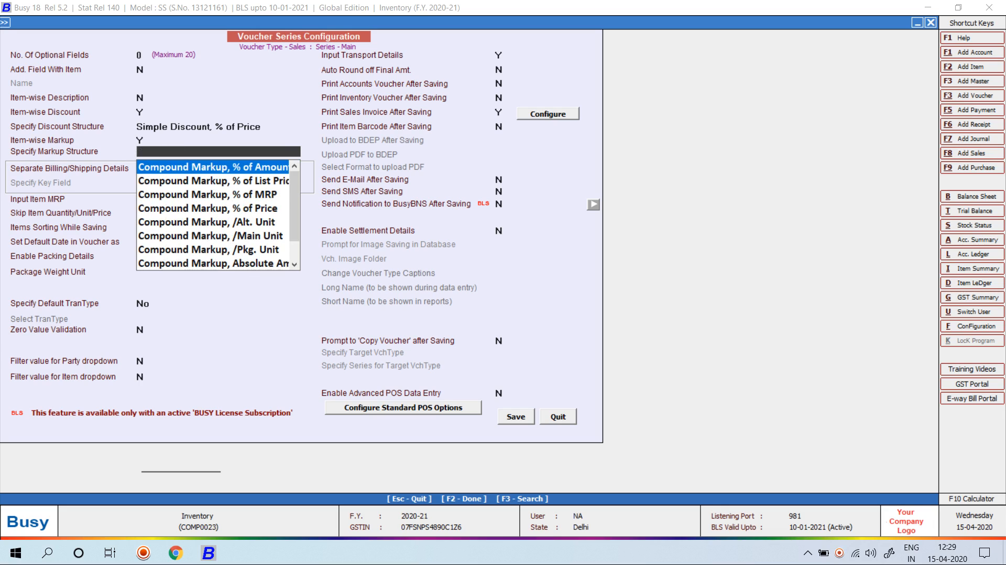
text(SH)
key(Return)
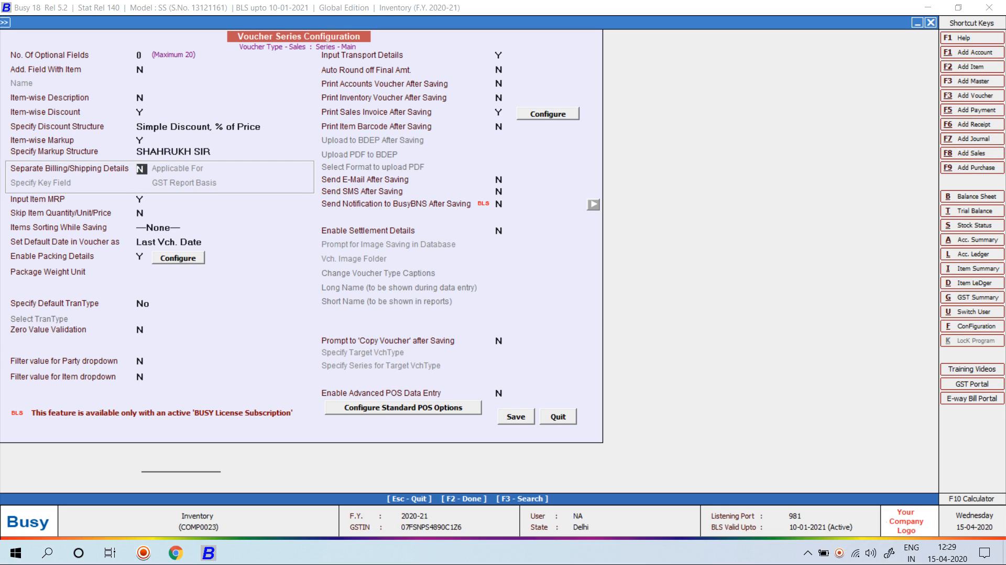
key(F2)
key(Return)
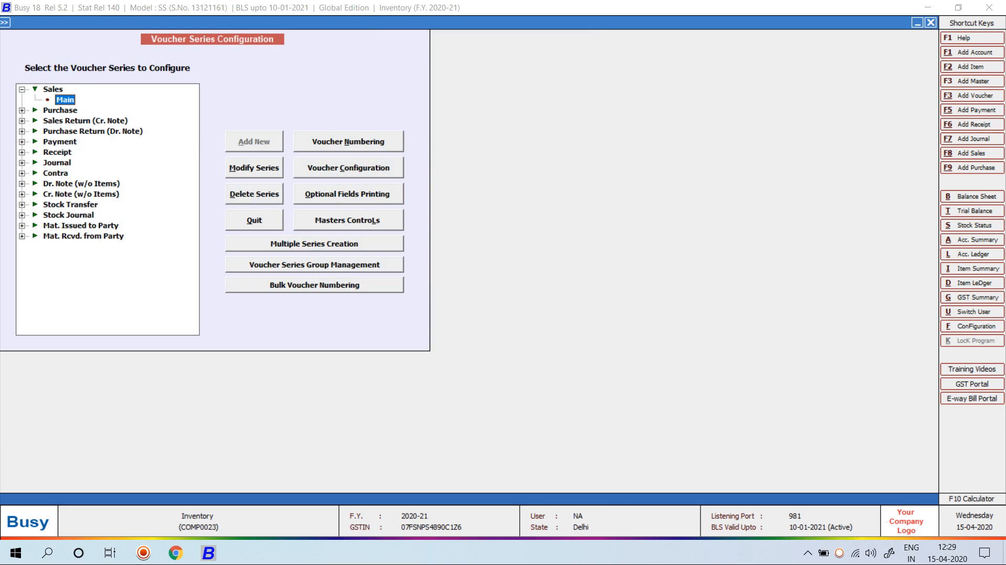
Start a new sales voucher with Cash as the party
key(Escape)
key(Right)
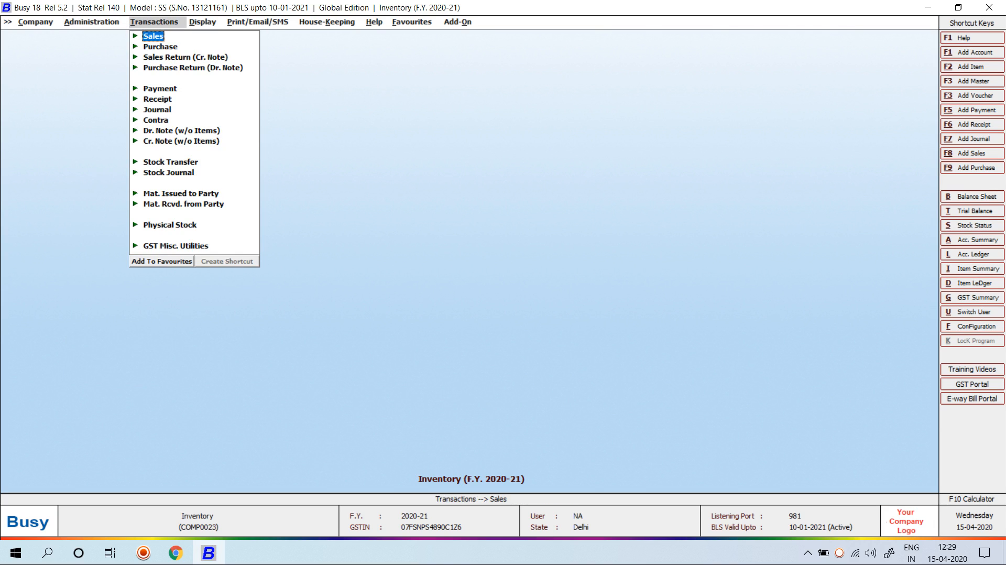
key(Return)
key(Return)
key(Return)
key(Return)
key(Return)
text(ca)
key(Return)
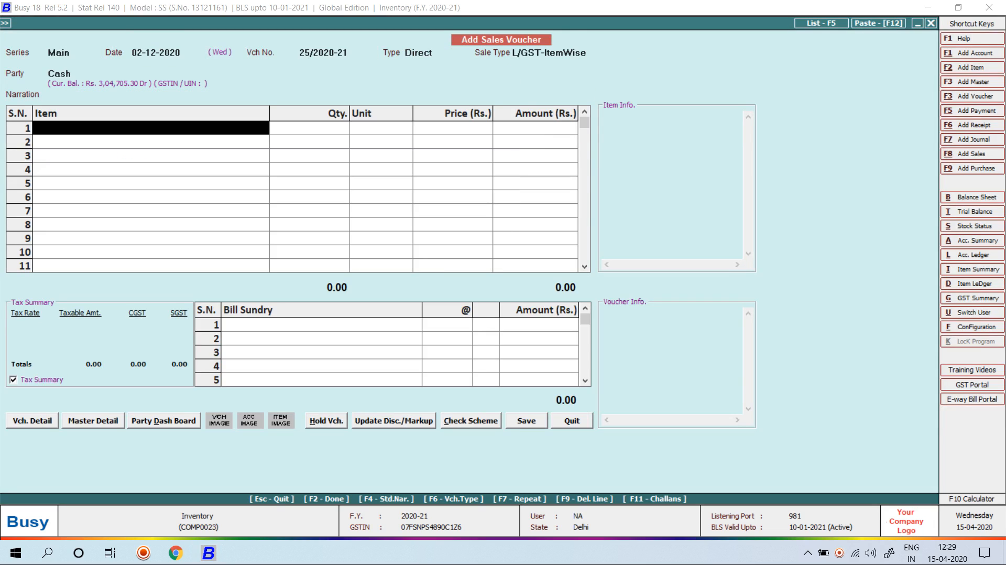
text(c)
Add CASTROL GTX MAGNATEC ENGINE OIL from Main Store with quantity 60
key(Return)
key(Down)
key(Down)
key(Return)
text(6)
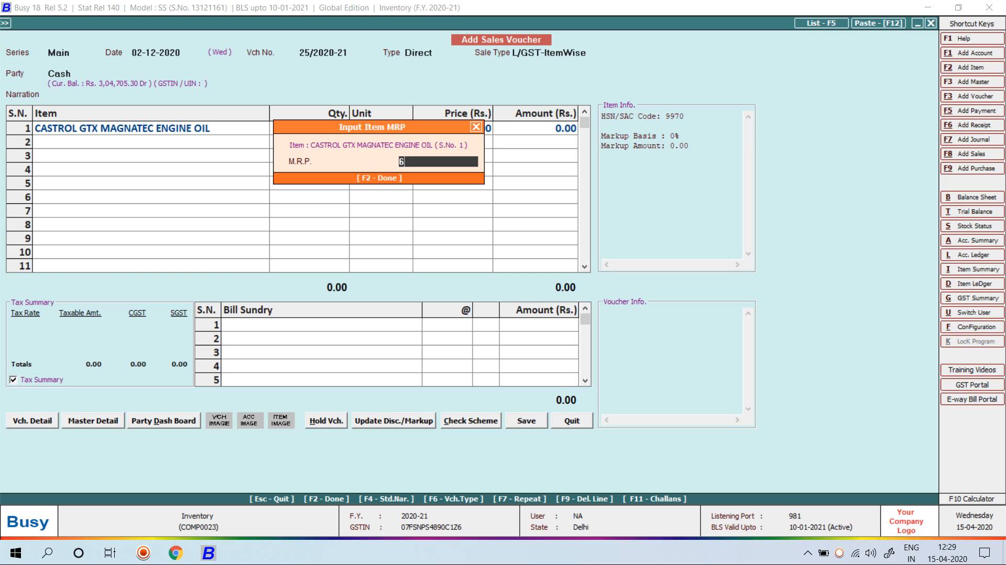
key(Return)
text(60)
key(Return)
key(Return)
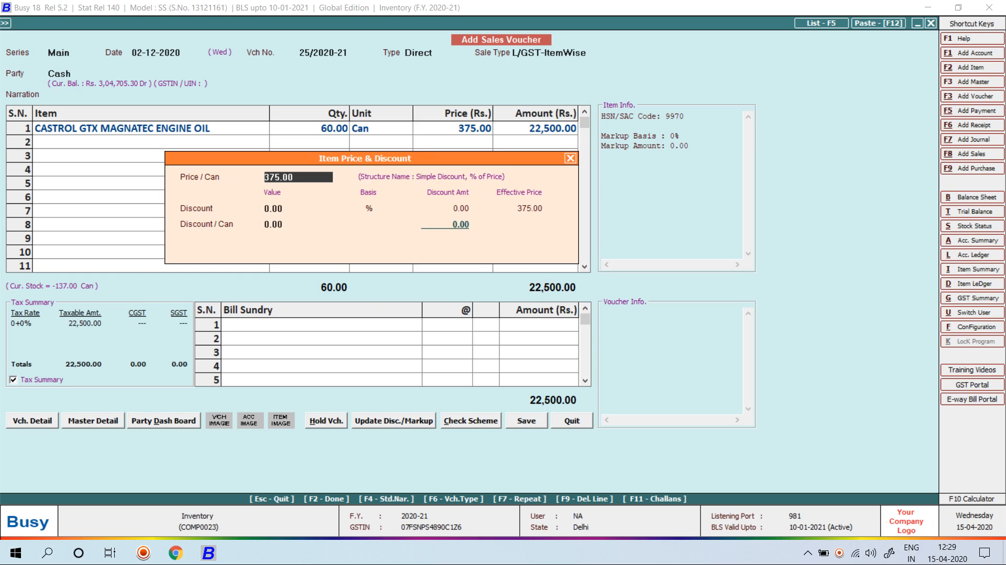
Apply the compound markups 1, 500, 20, 2% and 10 to the item price
key(Return)
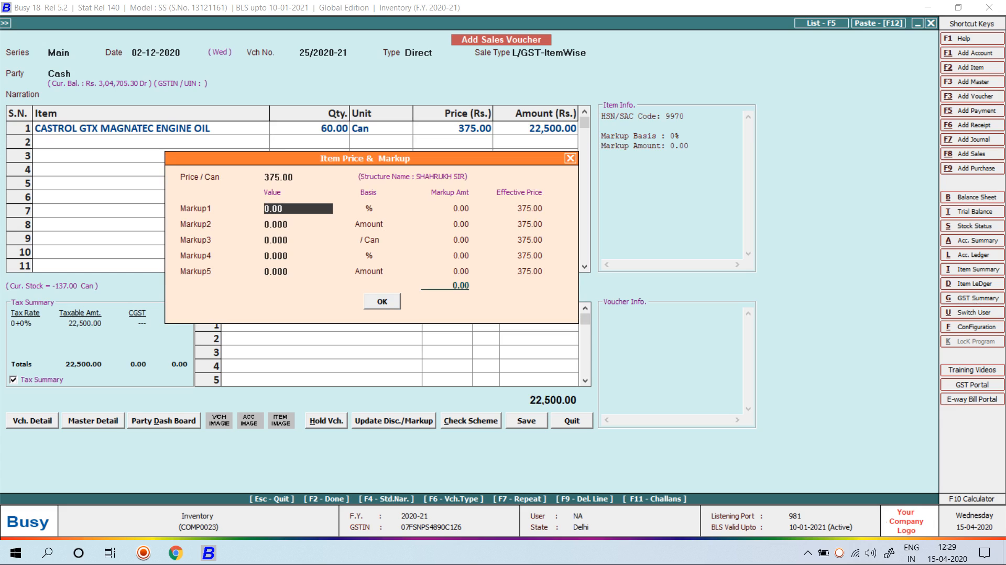
text(1)
key(Return)
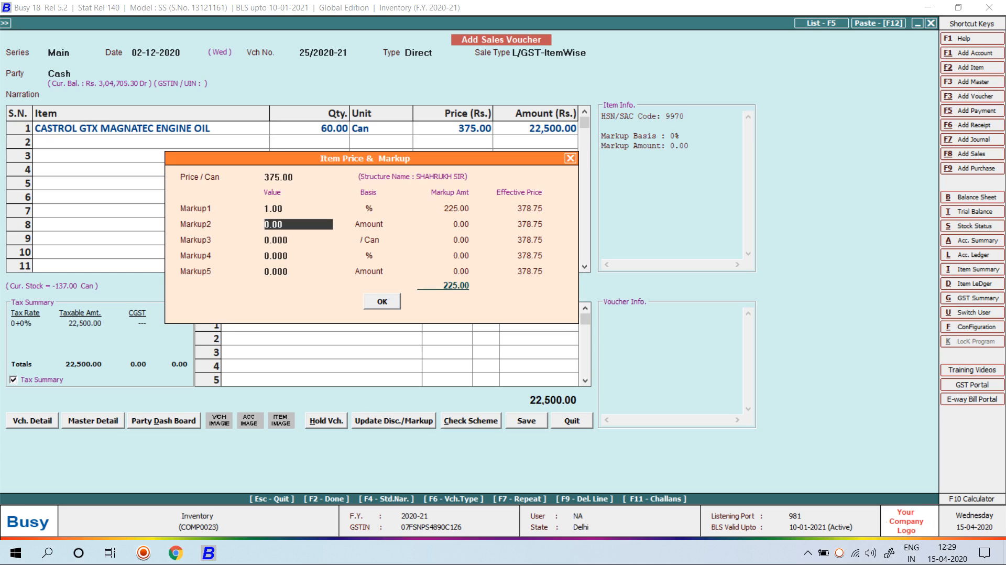
text(500)
key(Return)
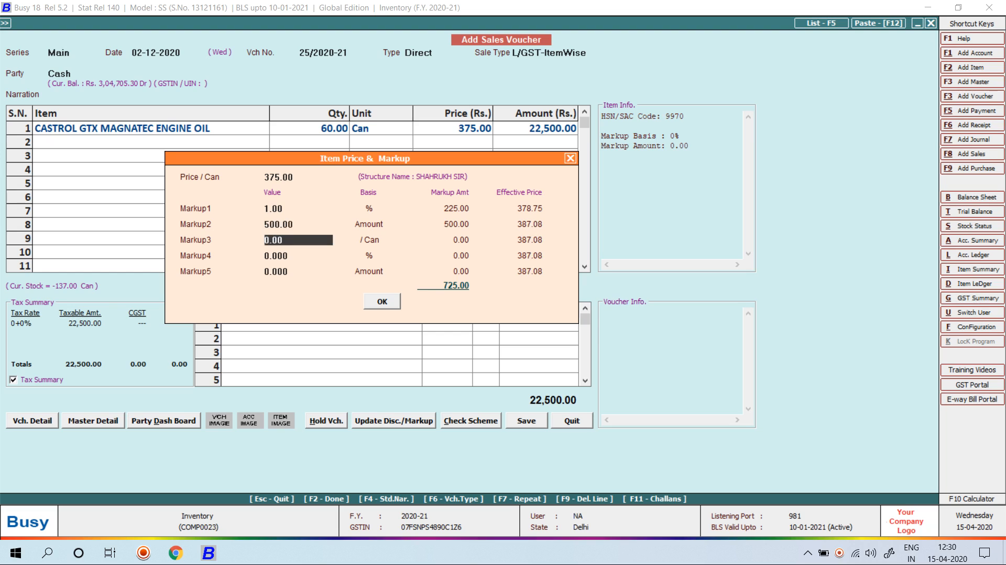
text(20)
key(Return)
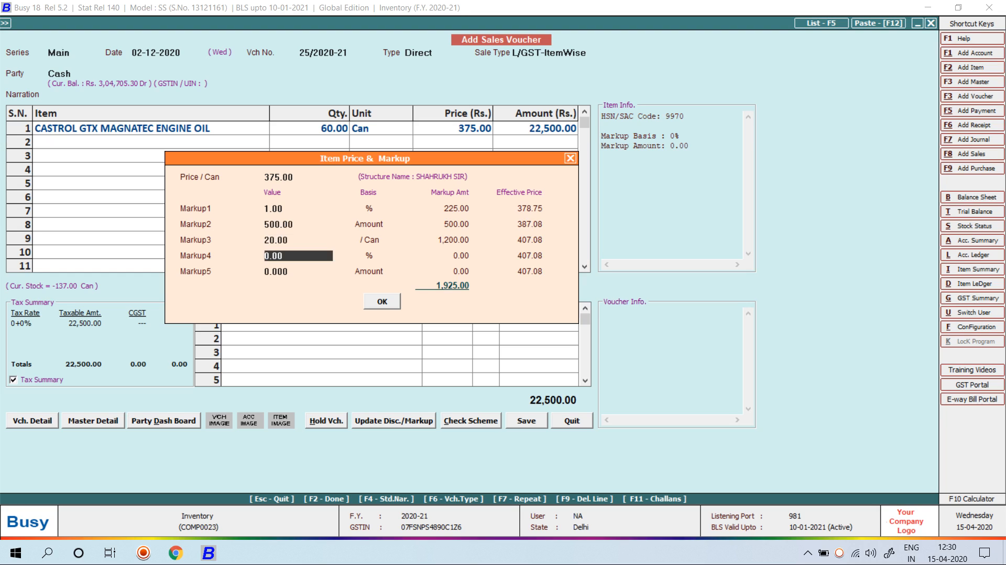
text(2)
key(Return)
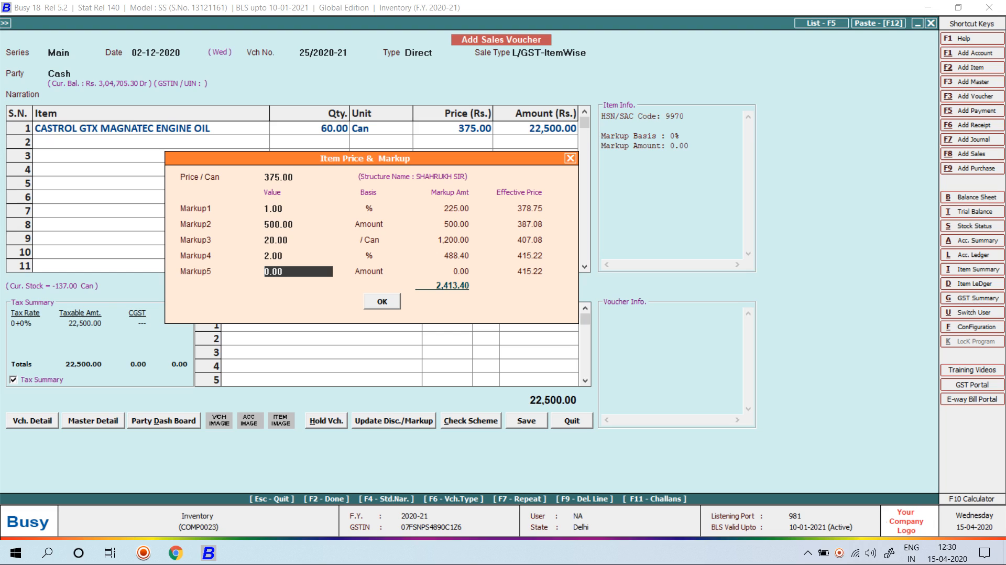
text(10)
key(Return)
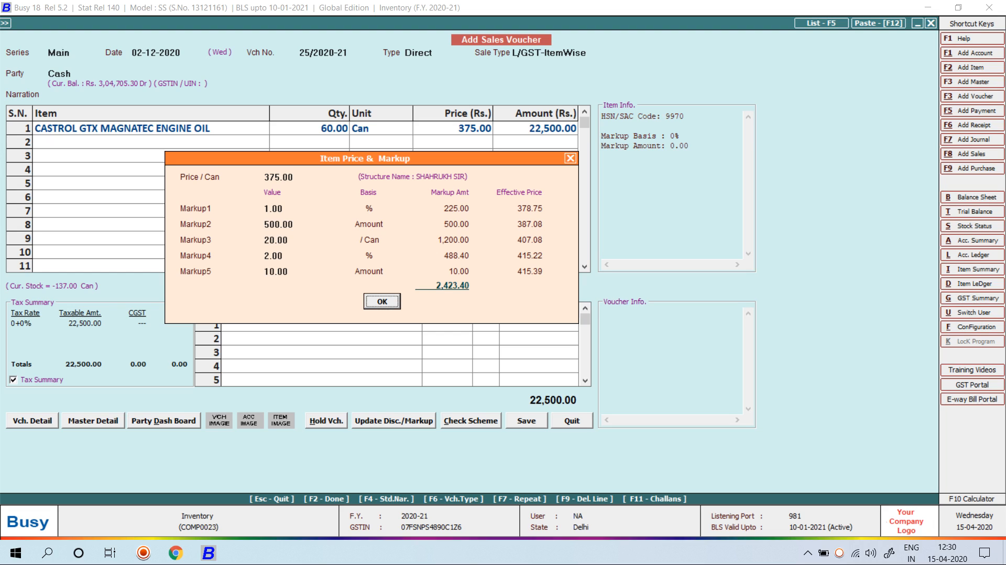
key(Return)
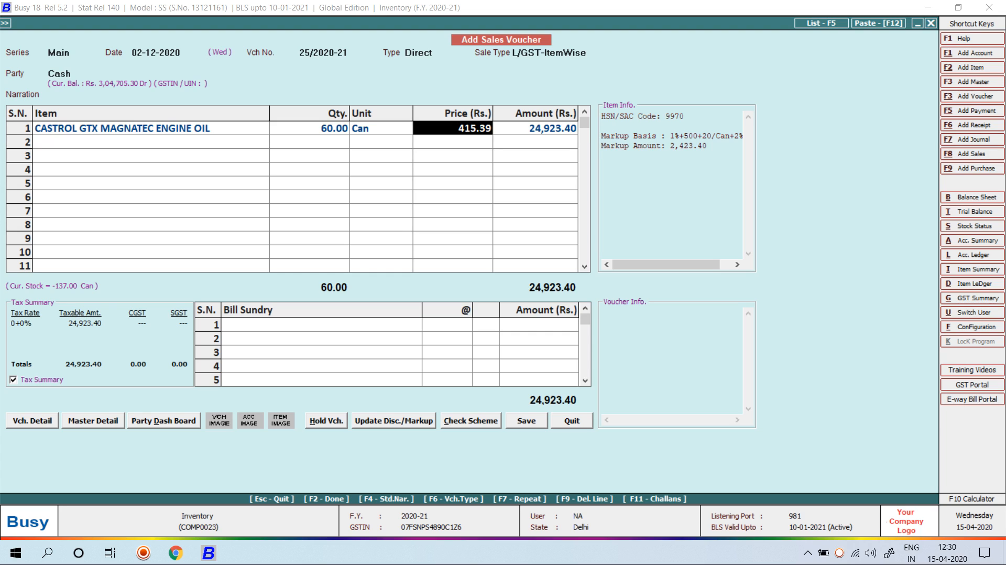
Accept the price-above-MRP warning and save the voucher at 415.39 per can, skipping printing
key(Tab)
key(shift+Tab)
key(Return)
key(Return)
key(Return)
key(Return)
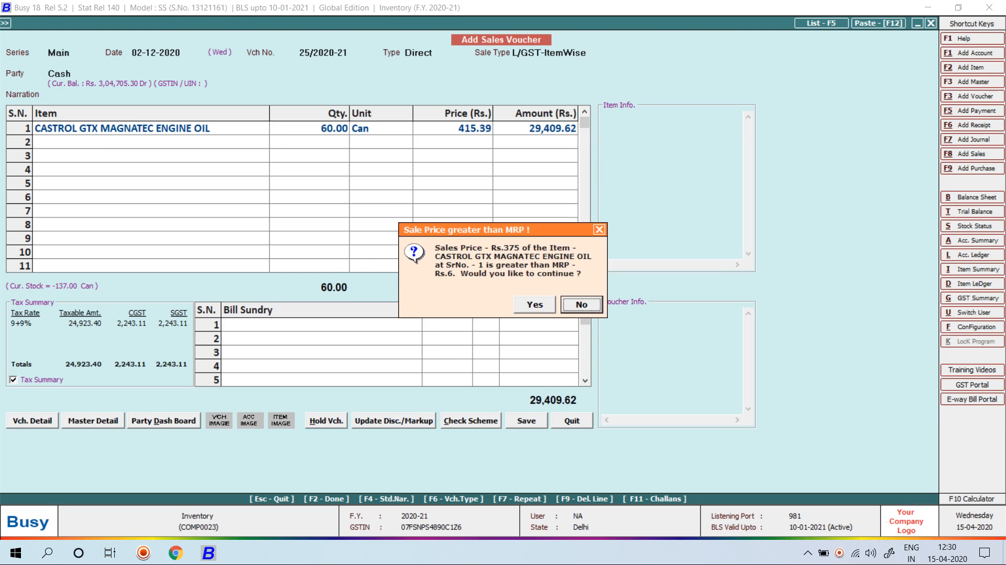
key(Left)
key(Return)
key(F2)
key(Return)
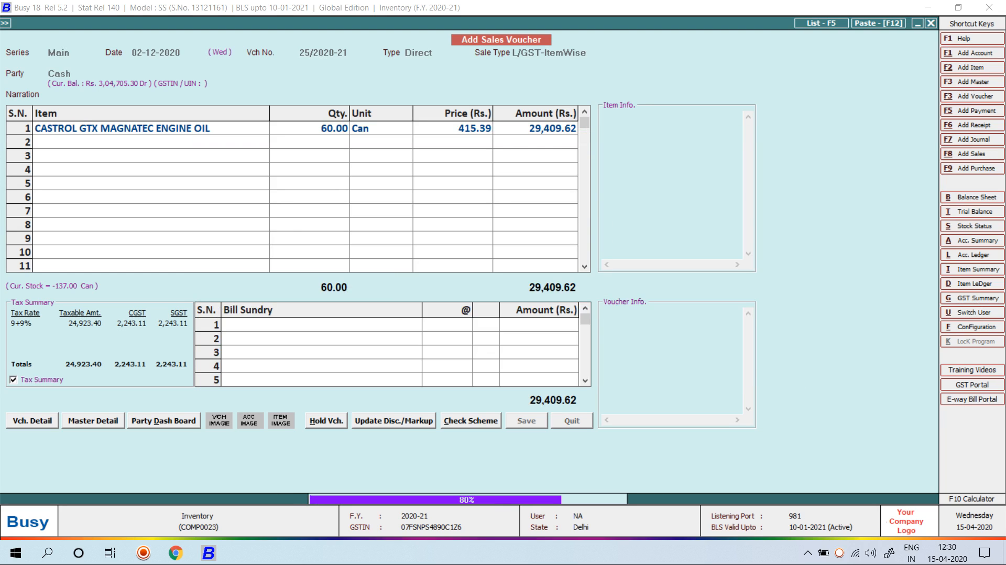
key(Escape)
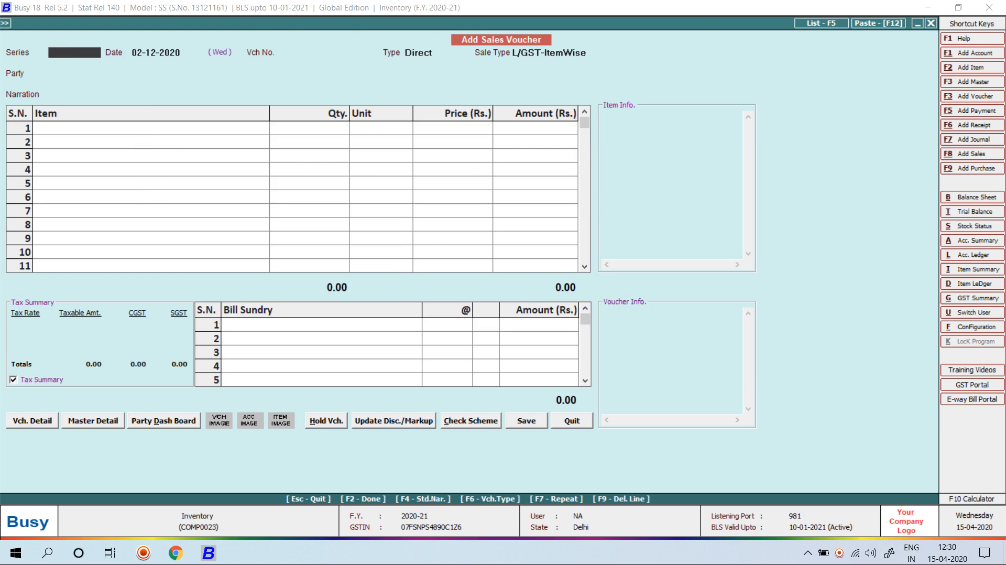
key(Escape)
key(Right)
key(Down)
key(Down)
key(Down)
key(Down)
key(Down)
key(Down)
key(Down)
key(Down)
key(Down)
key(Down)
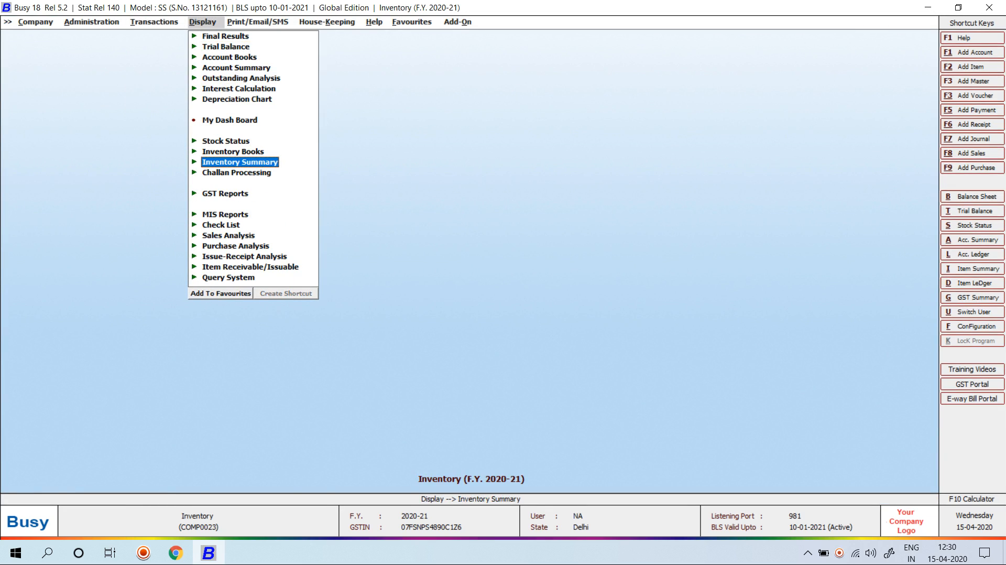
key(Right)
key(Down)
key(Down)
key(Down)
key(Down)
key(Down)
key(Down)
key(Down)
key(Down)
key(Down)
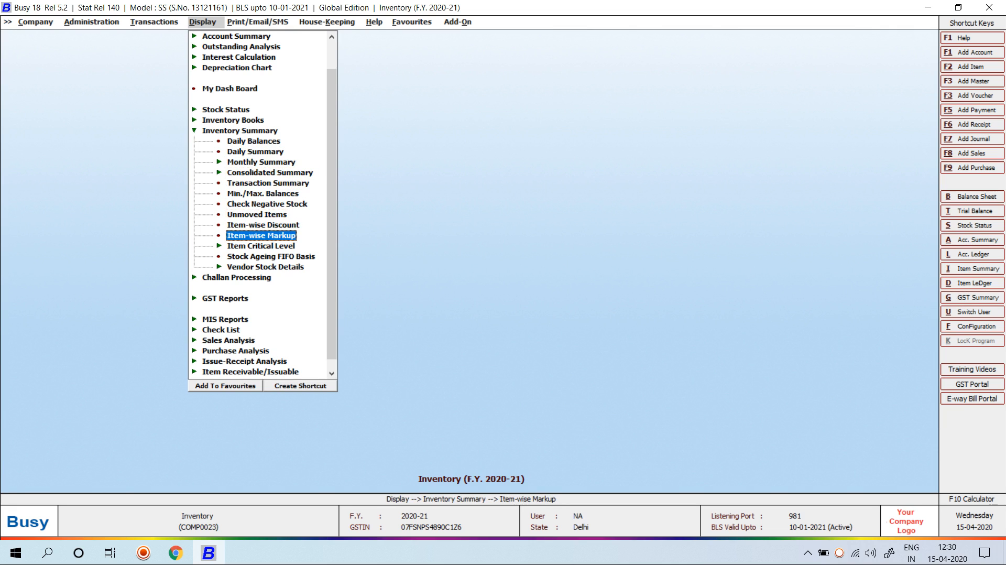
key(Return)
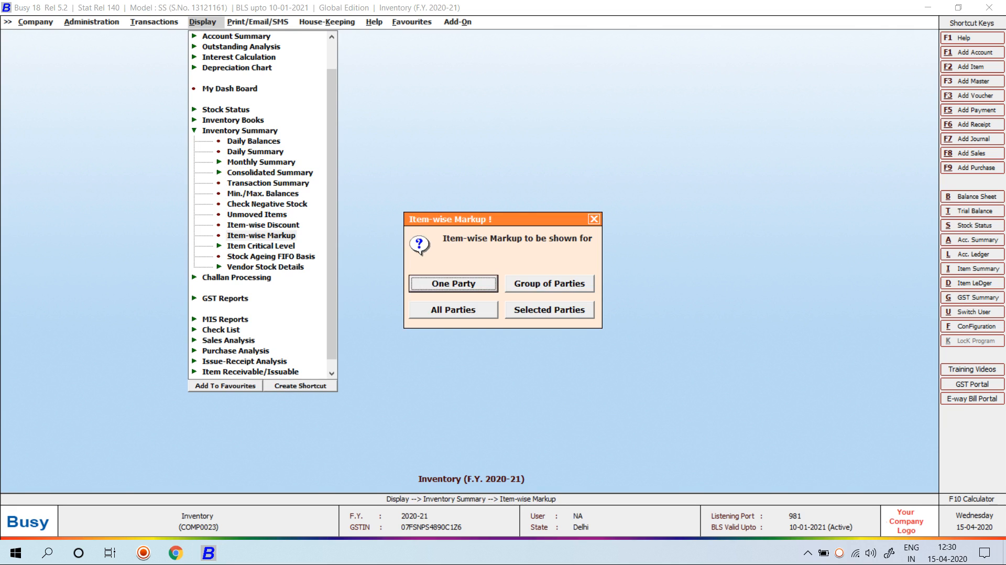
key(Down)
key(Down)
key(Return)
key(Down)
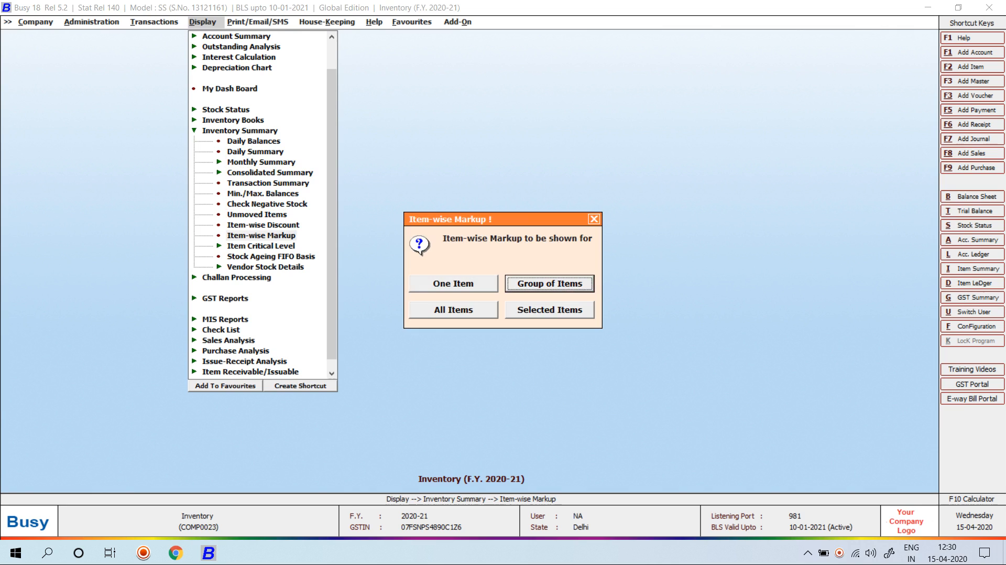
key(Down)
key(Return)
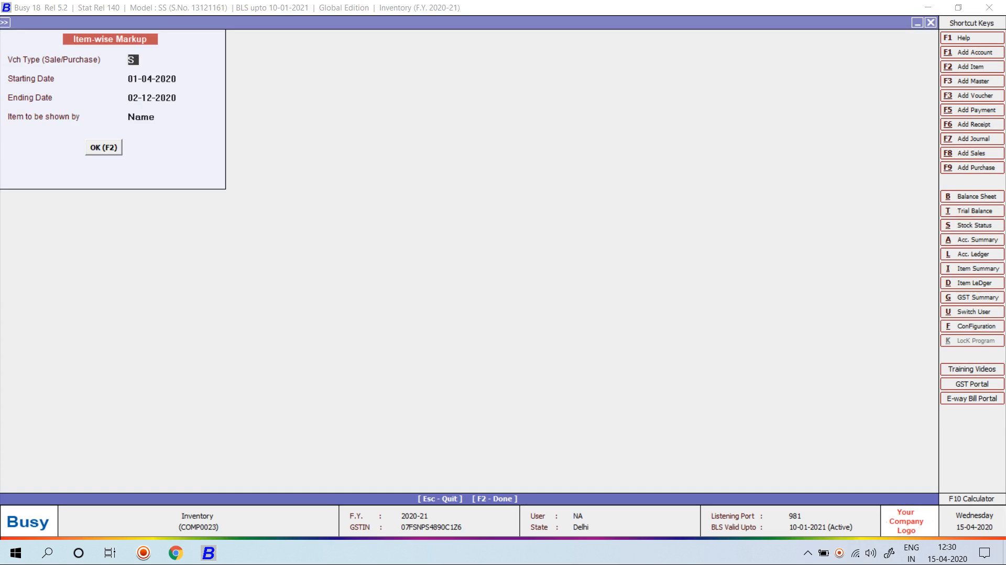
key(F2)
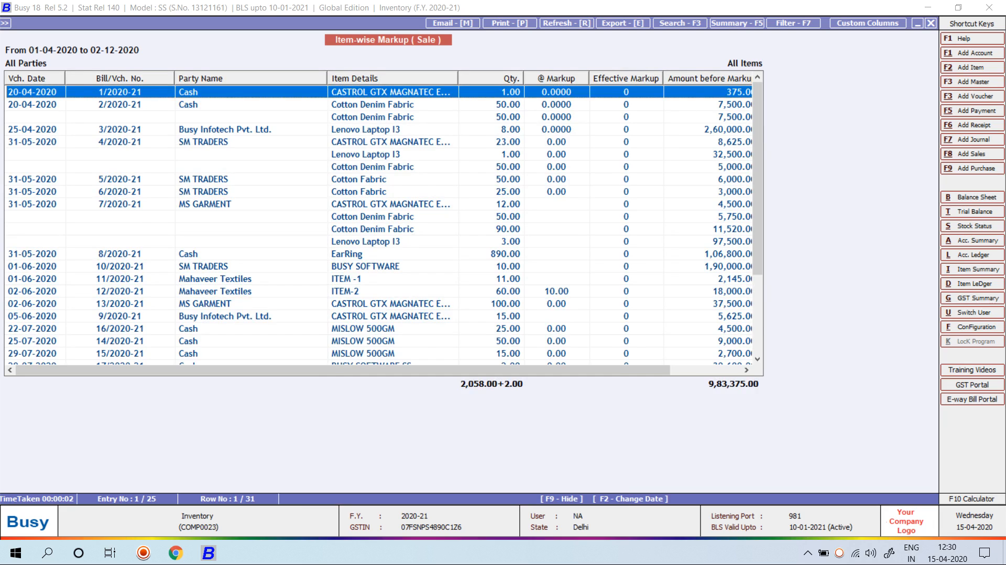
scroll(384, 224, down, 3)
drag(388, 341, 388, 354)
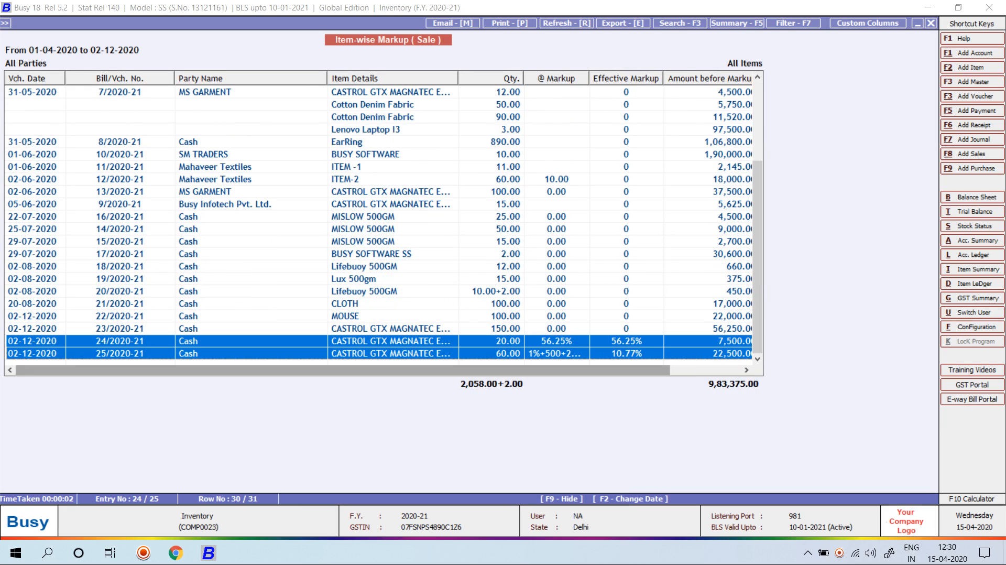
key(Escape)
key(Escape)
key(Escape)
key(Escape)
key(Escape)
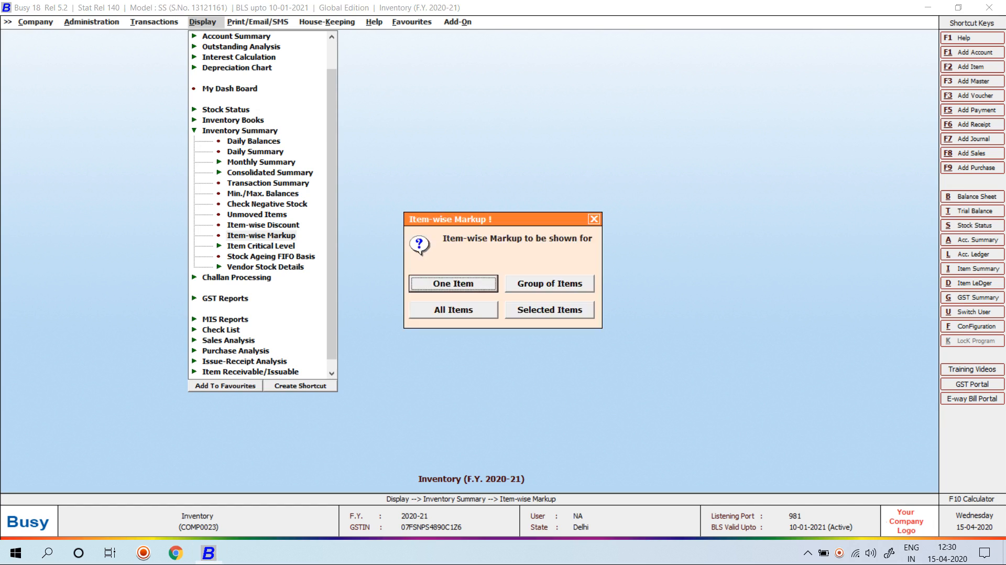
key(Left)
key(Left)
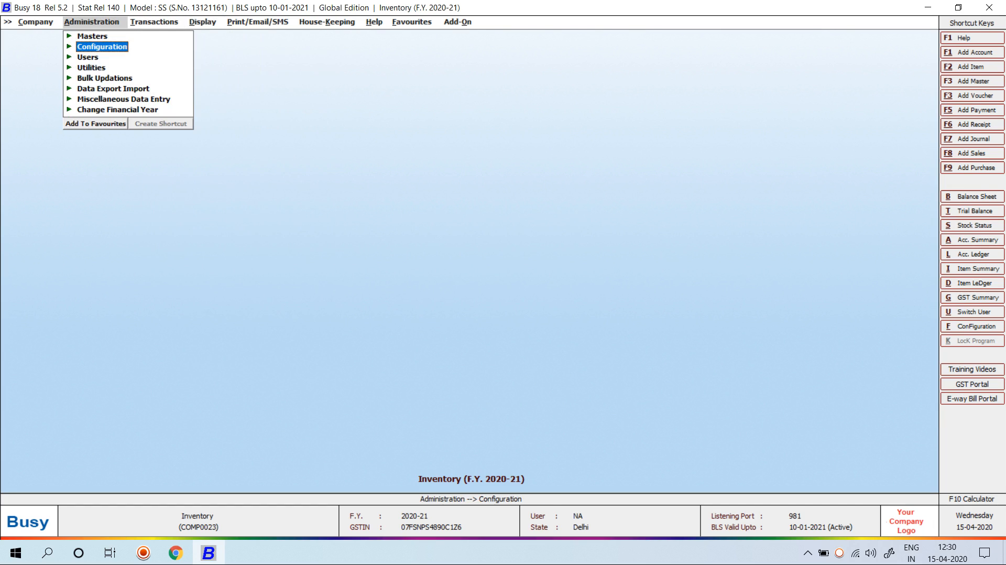
Tick Maintain Multiple Item Aliases in Inventory features and options, then save
key(Return)
key(Return)
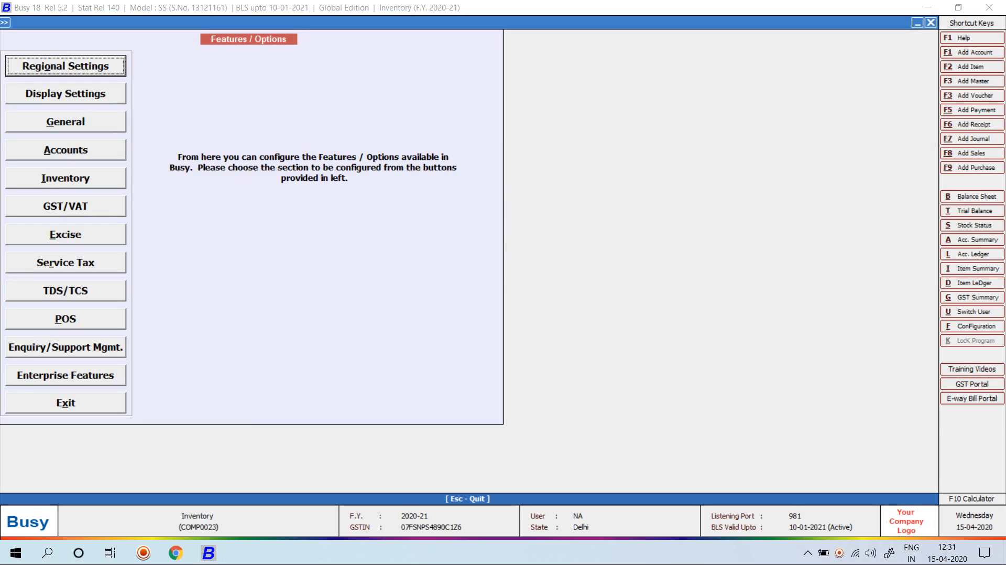
key(i)
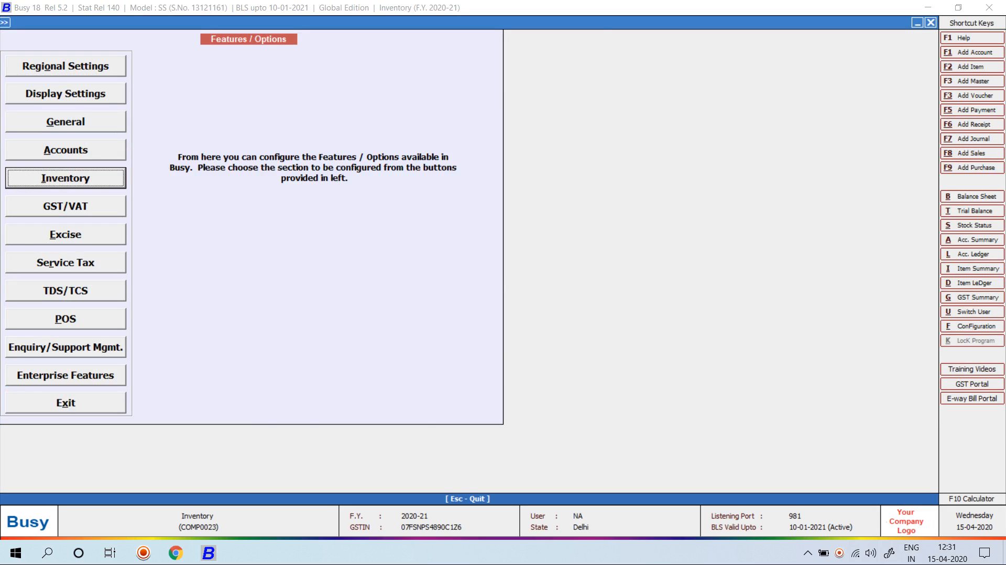
key(Return)
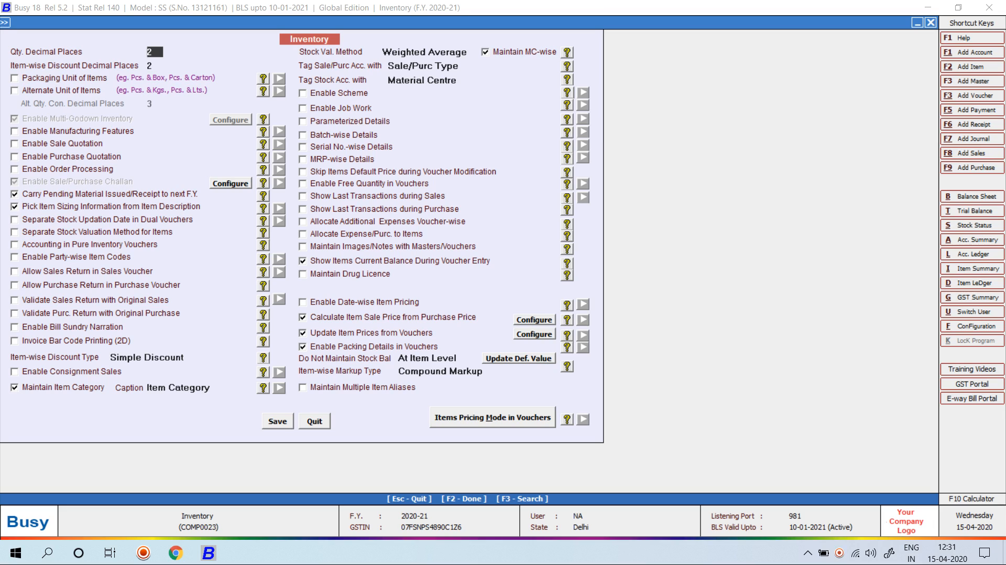
click(303, 387)
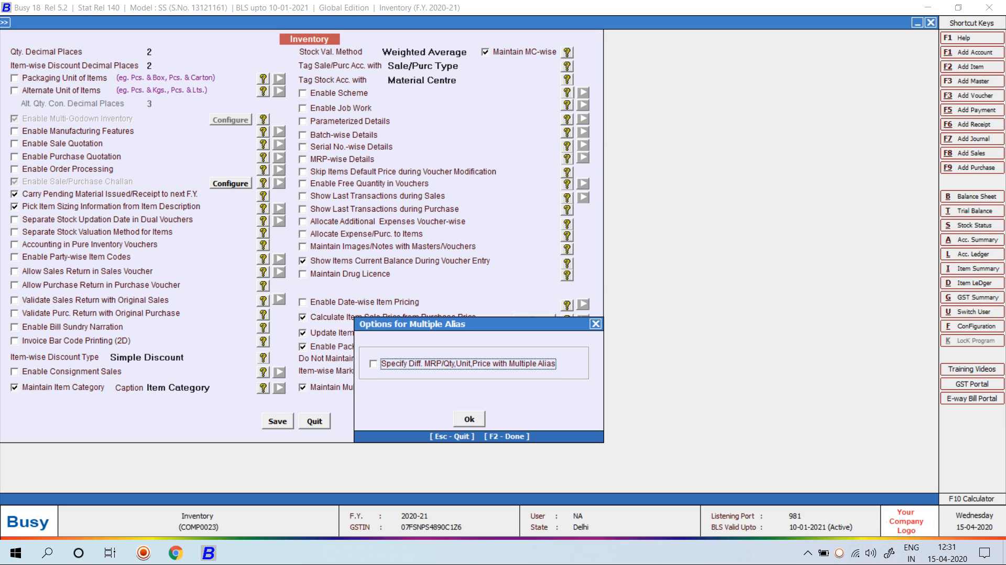
click(469, 419)
click(278, 421)
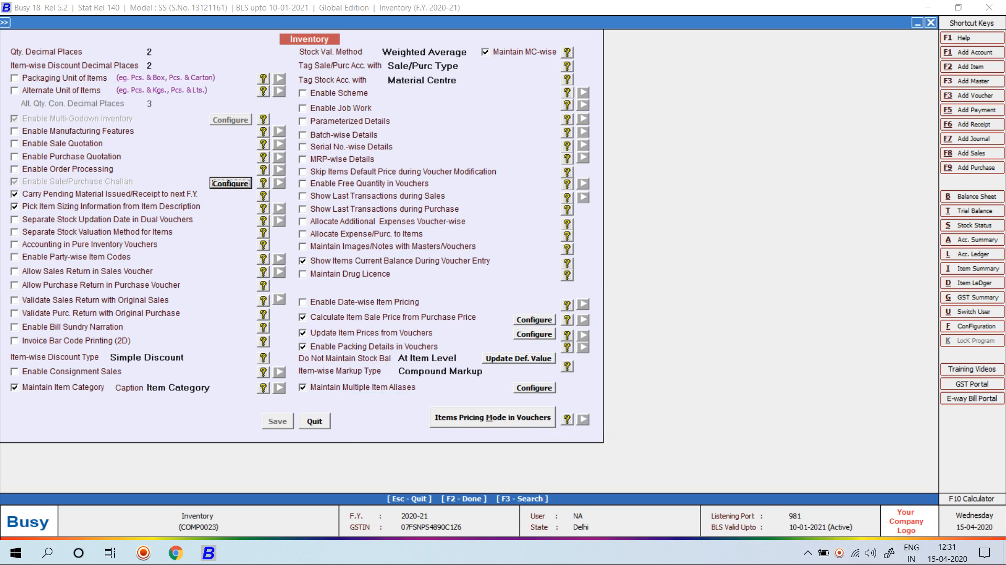
Open CASTROL GTX MAGNATEC ENGINE OIL for modification and reach its multiple aliases list
key(Escape)
key(Escape)
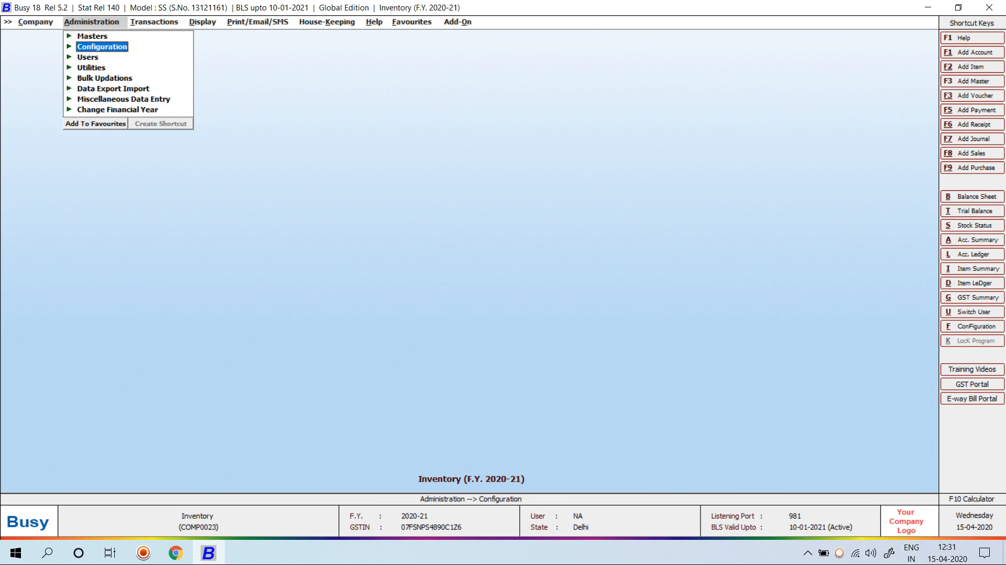
key(Up)
key(Return)
key(Down)
key(Down)
key(Down)
key(Down)
key(Return)
key(Down)
key(Return)
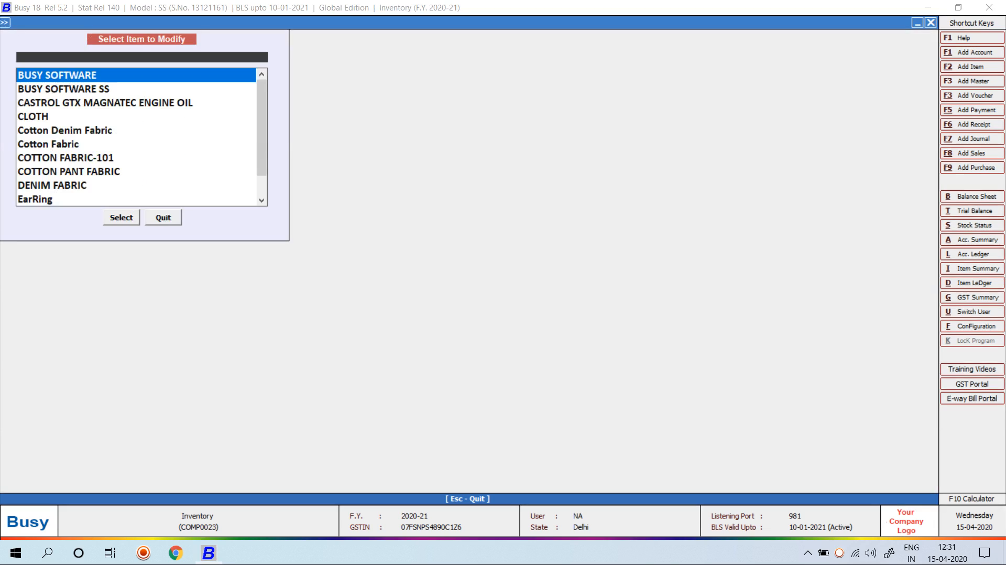
key(Down)
key(Down)
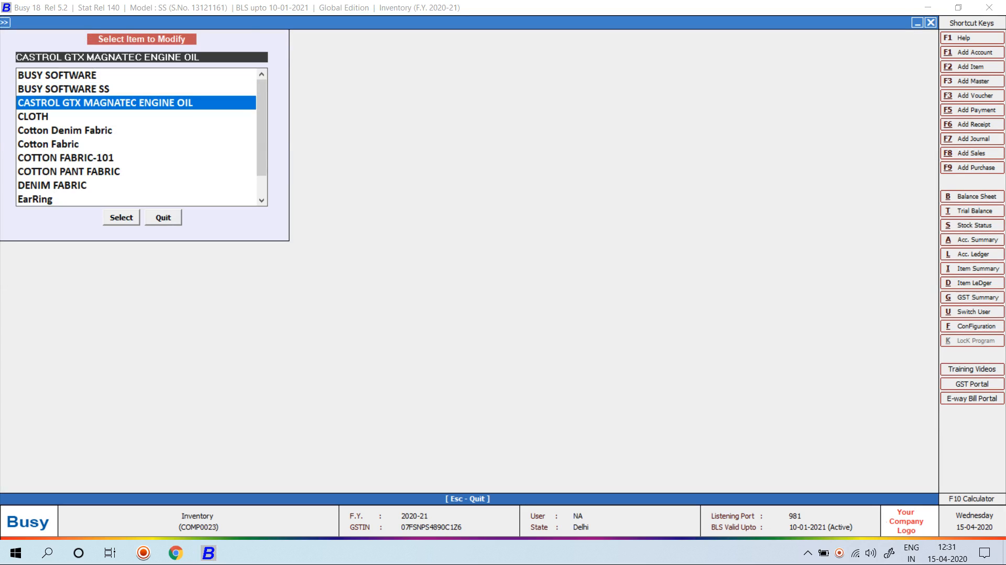
key(Return)
key(Return)
key(Return)
key(Return)
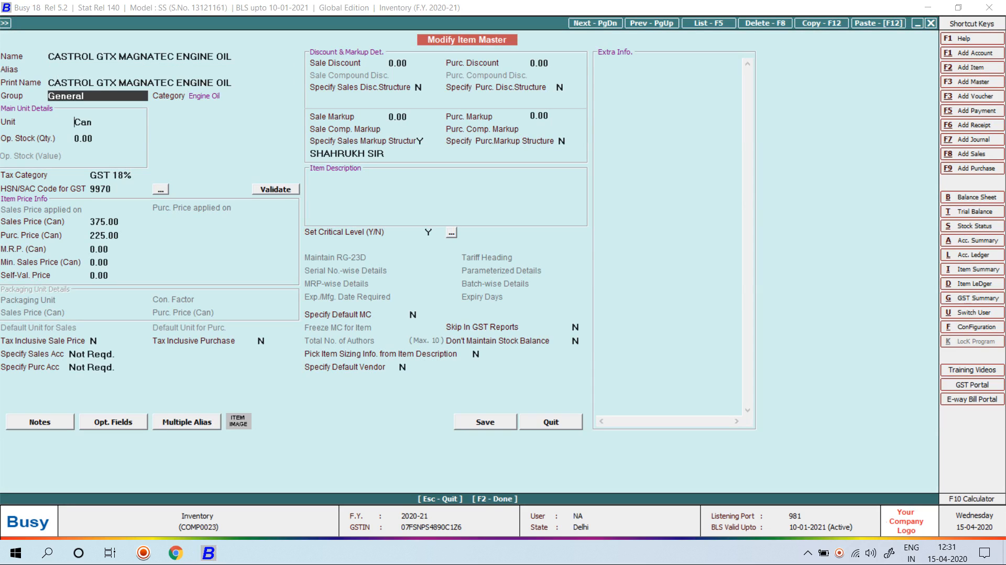
key(Return)
key(Return)
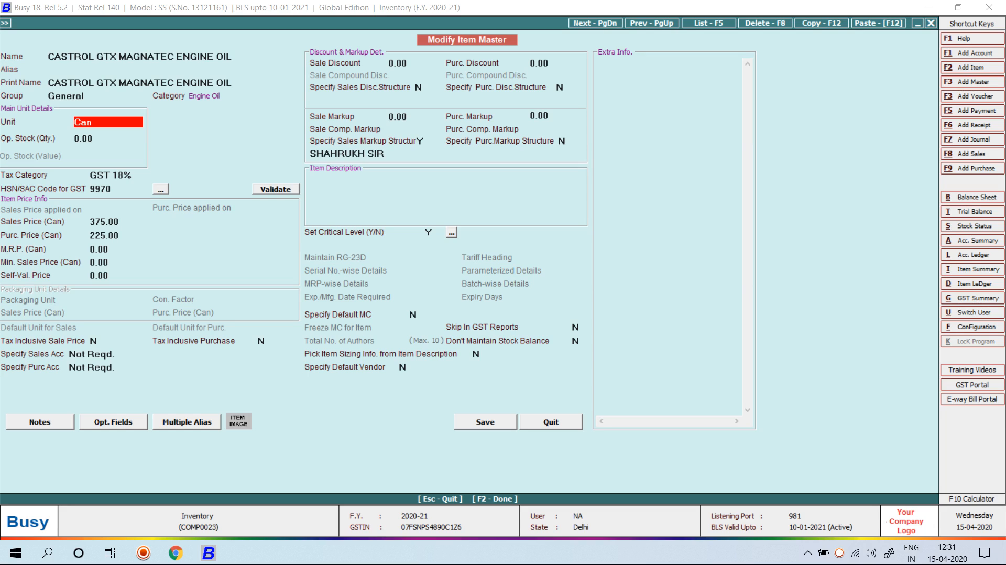
key(Return)
key(Return)
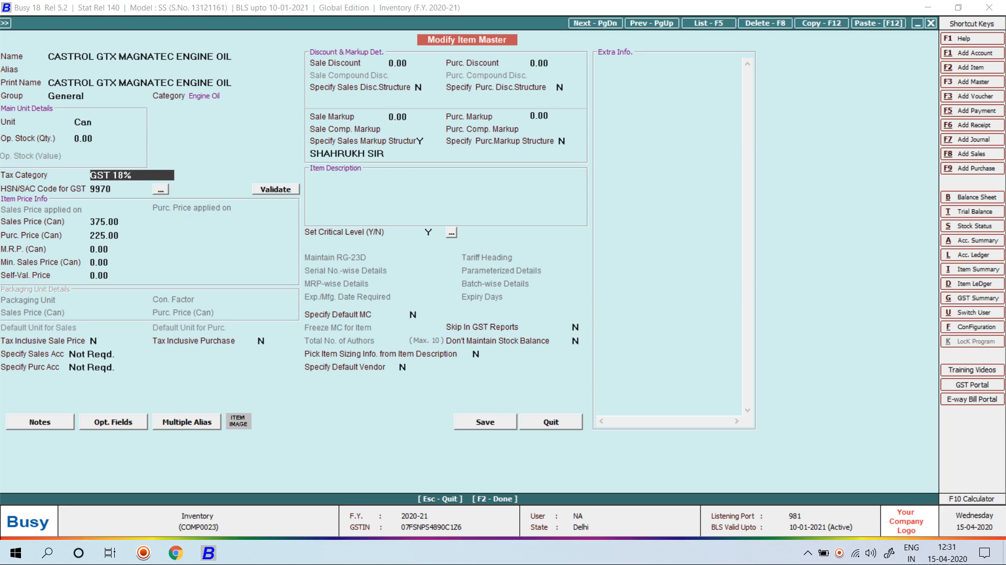
key(Return)
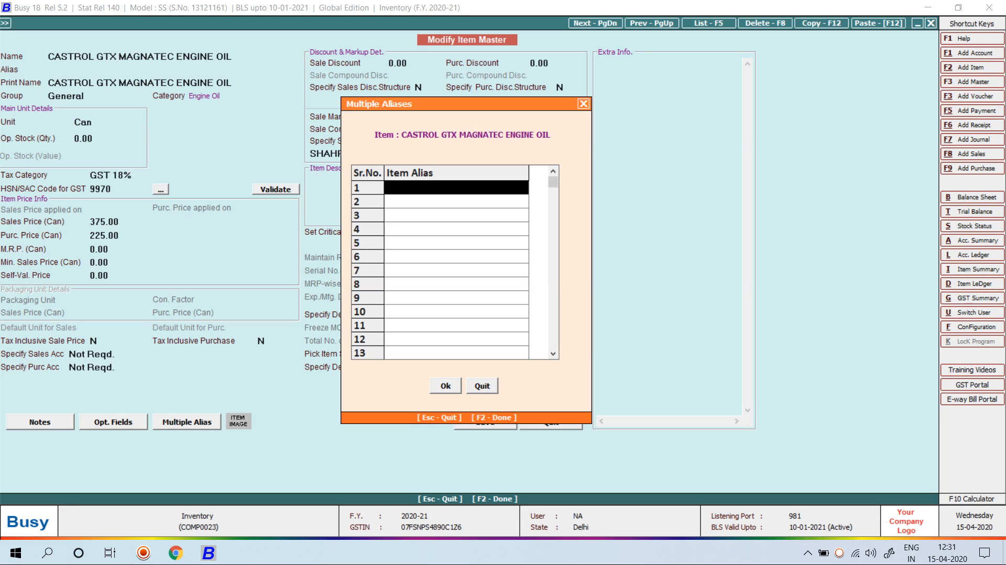
Enter the aliases Castrol, GTX, ENGINE and OIL and save the item master
text(C)
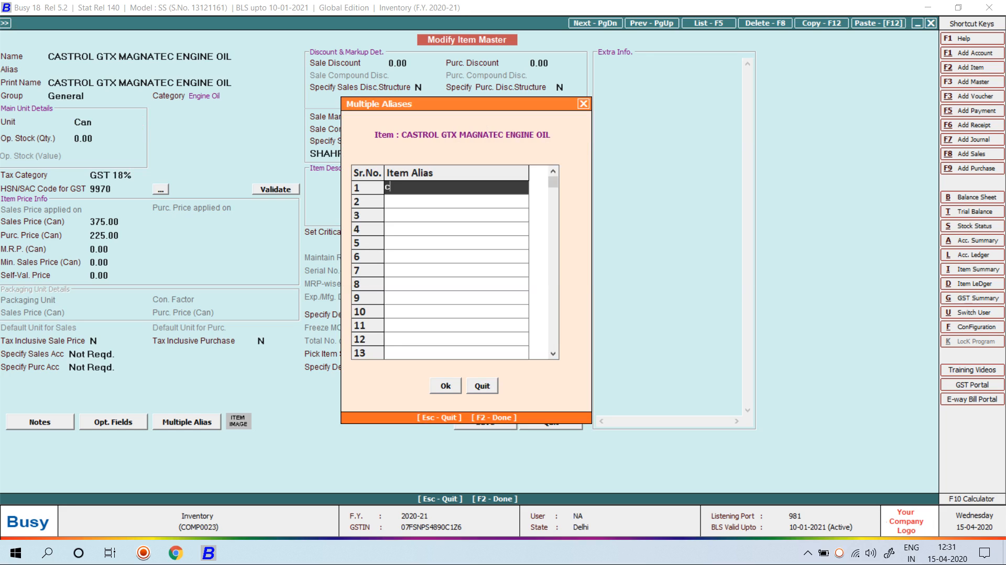
text(astrol)
key(Return)
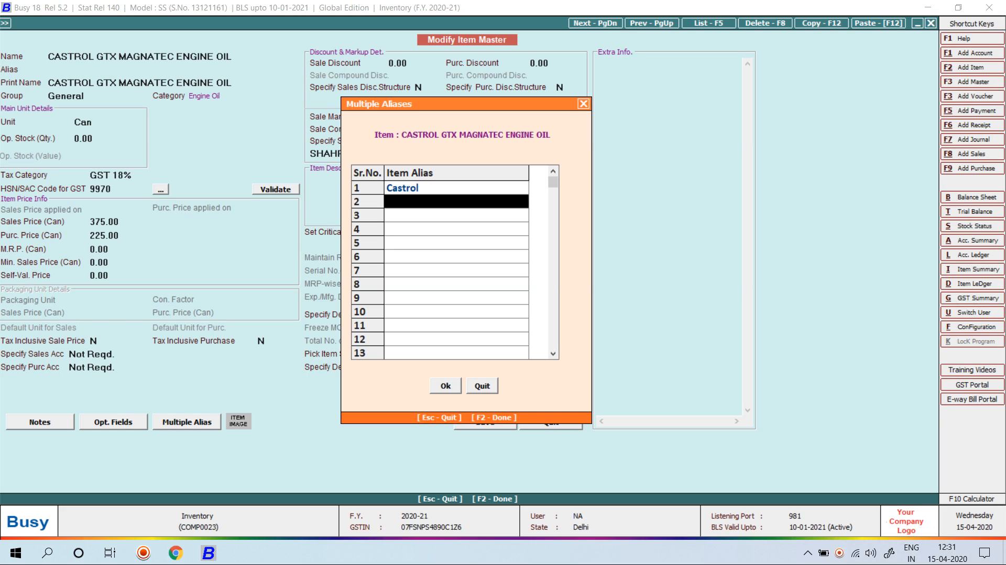
text(g)
key(BackSpace)
text(gt)
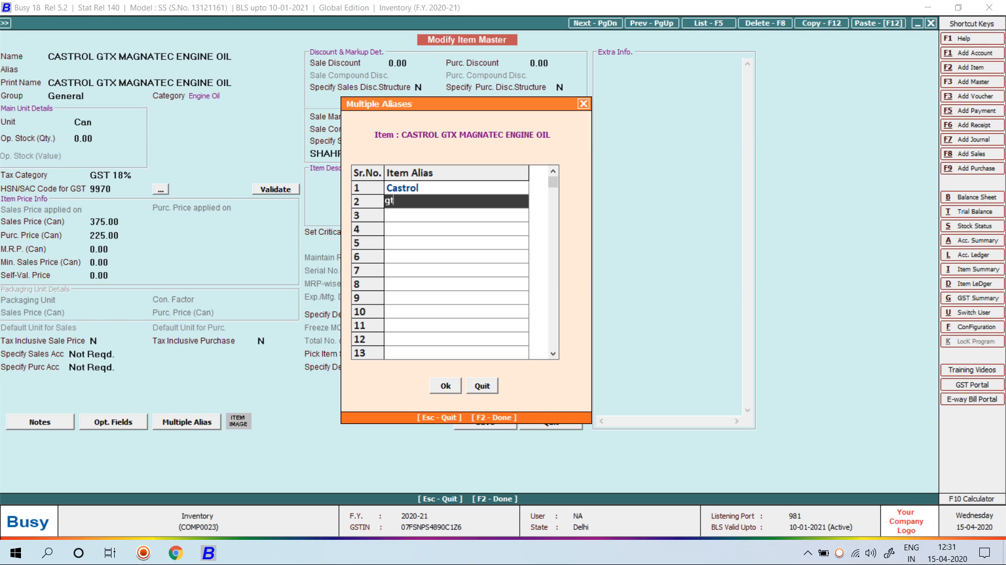
key(BackSpace)
key(BackSpace)
text(GTX)
key(Return)
text(e)
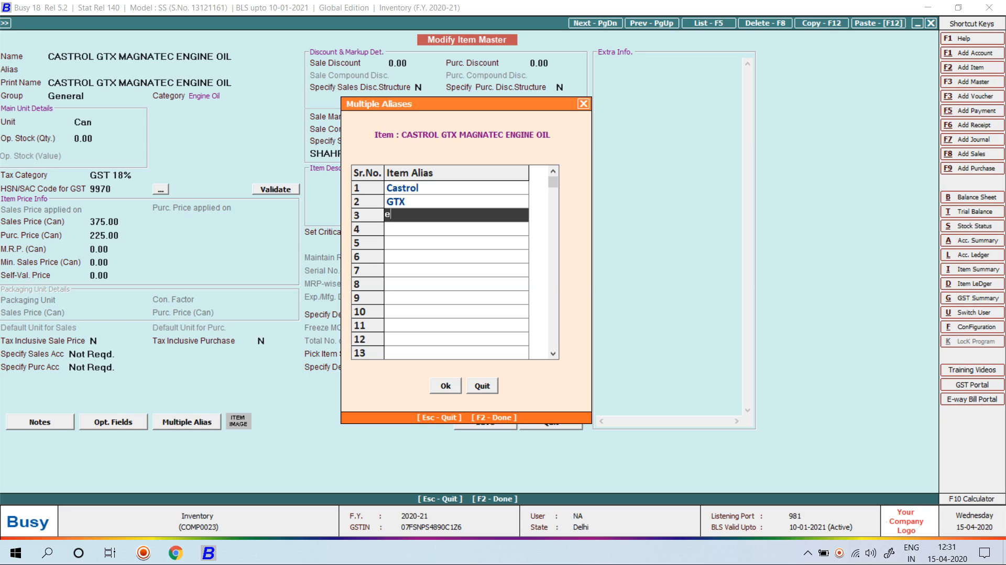
text(NGINE)
key(Return)
text(oil)
key(Return)
key(F2)
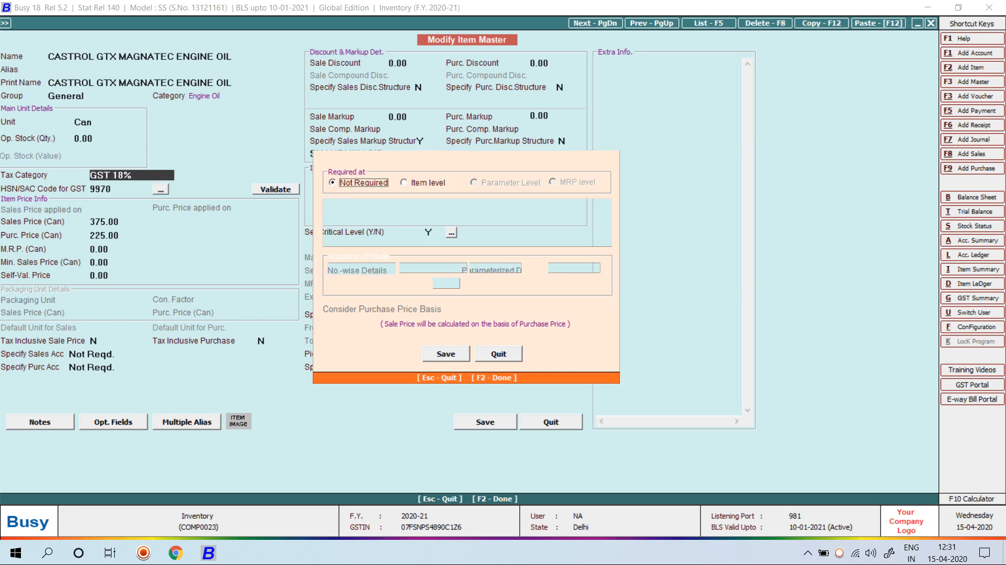
key(F2)
key(Return)
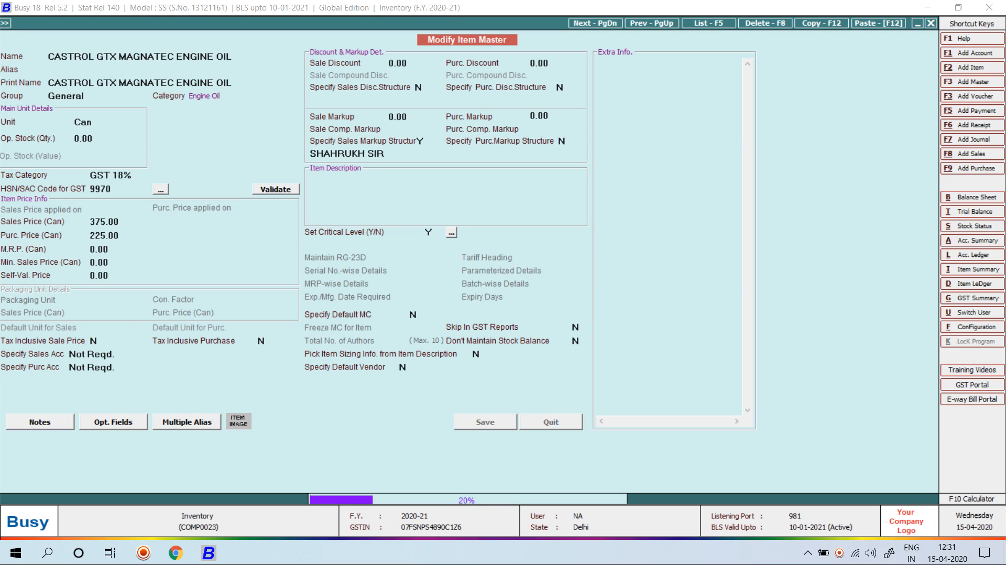
Start a new sales voucher with Cash as the party
key(Right)
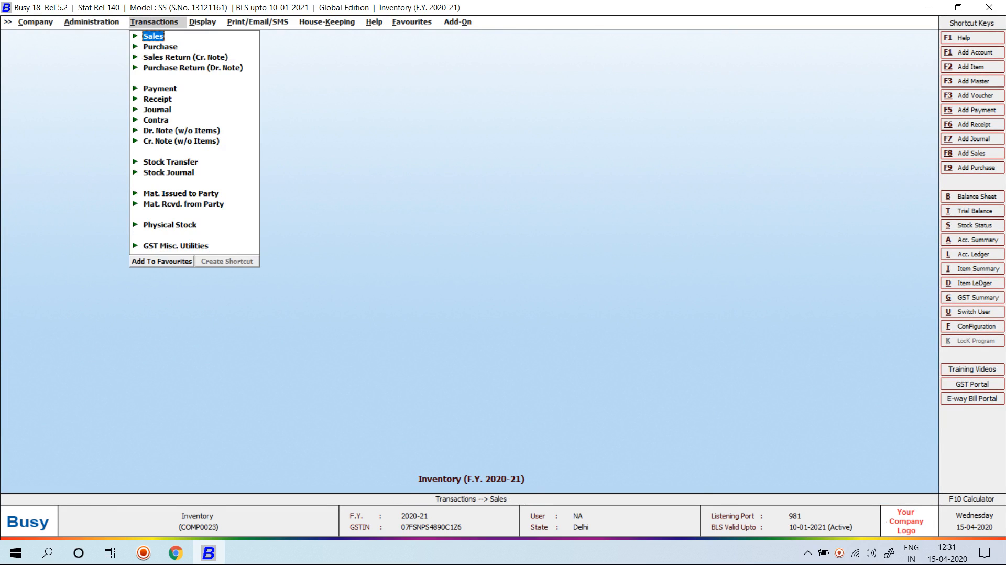
key(Return)
key(Return)
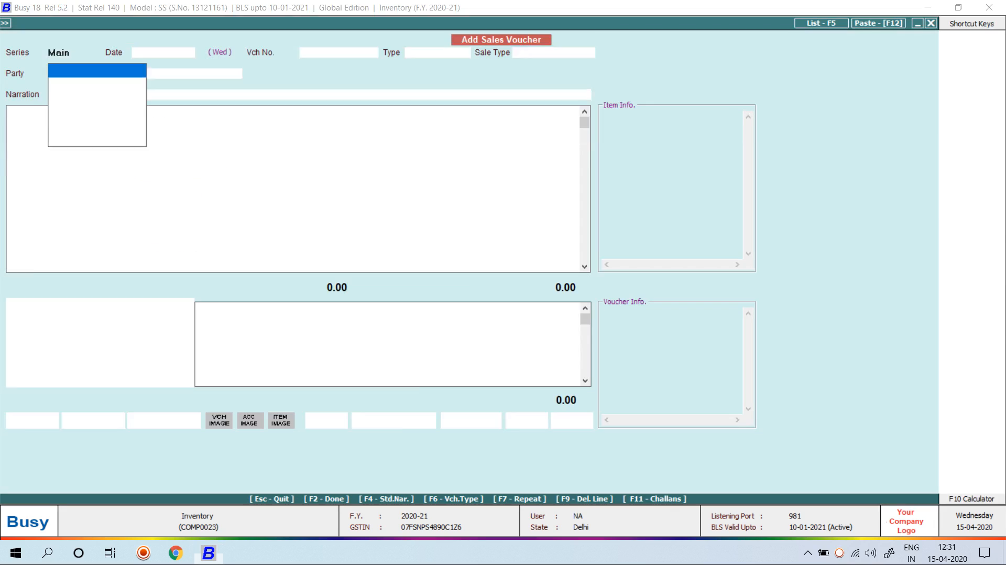
key(Return)
key(Return)
key(Return)
key(Return)
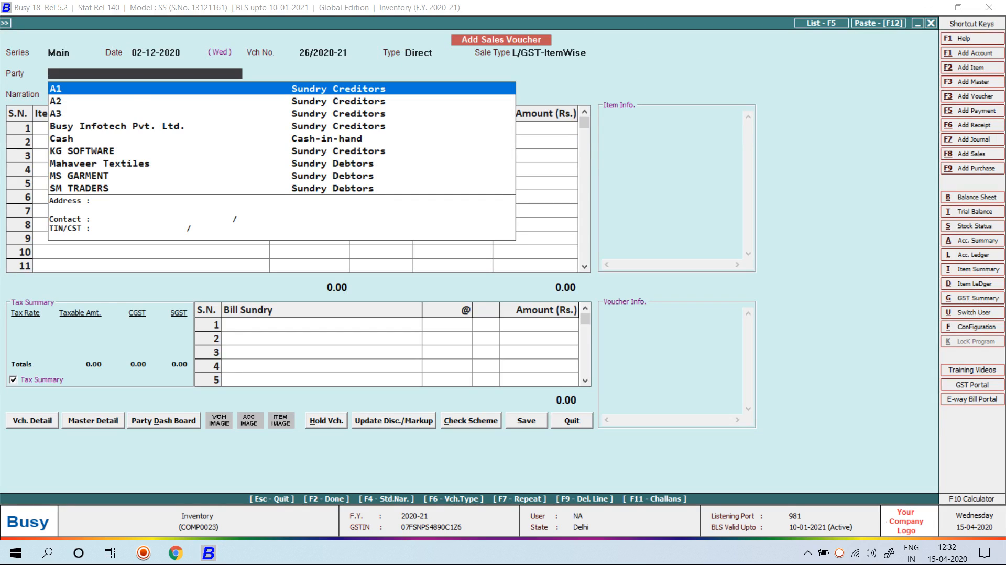
text(ca)
key(Return)
Look up the engine oil in the item row using its GTX and OIL aliases
text(gTX)
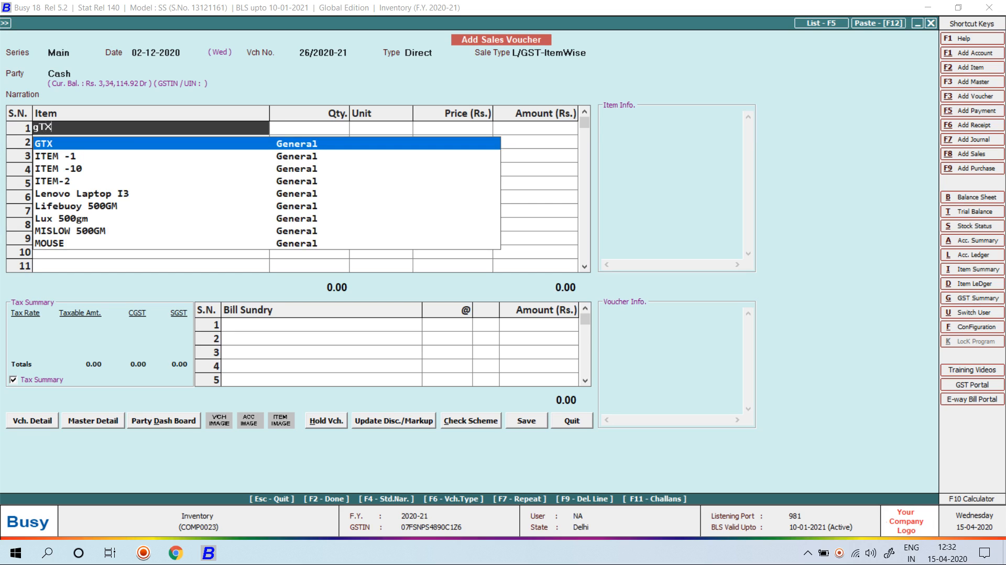
key(Down)
key(Return)
key(Return)
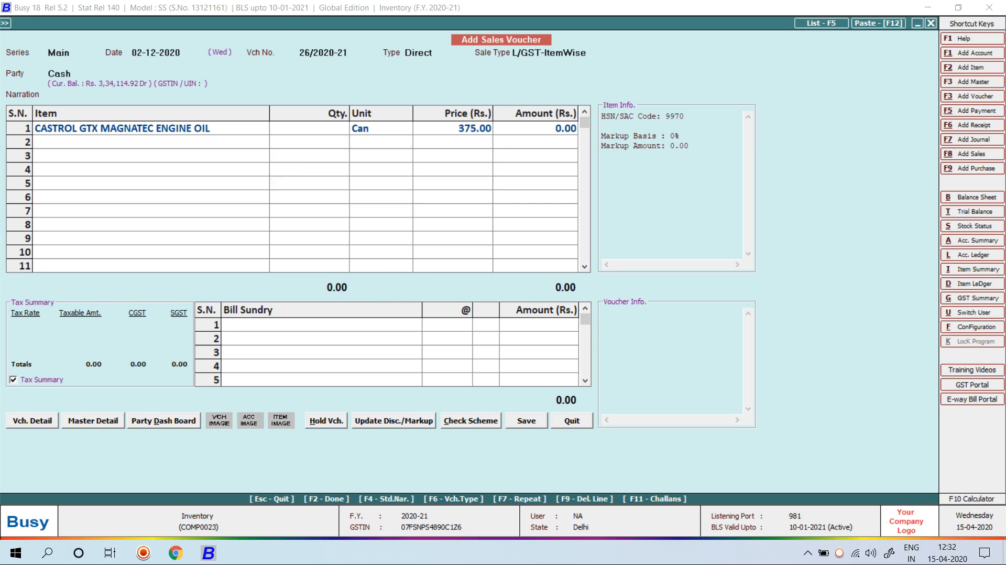
key(Return)
key(Left)
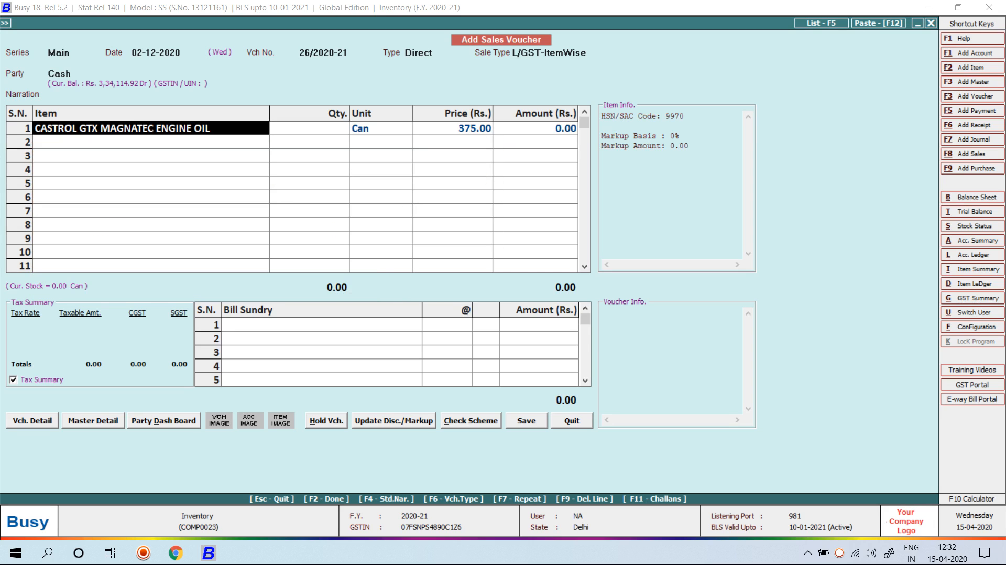
text(oIL)
key(Return)
key(Return)
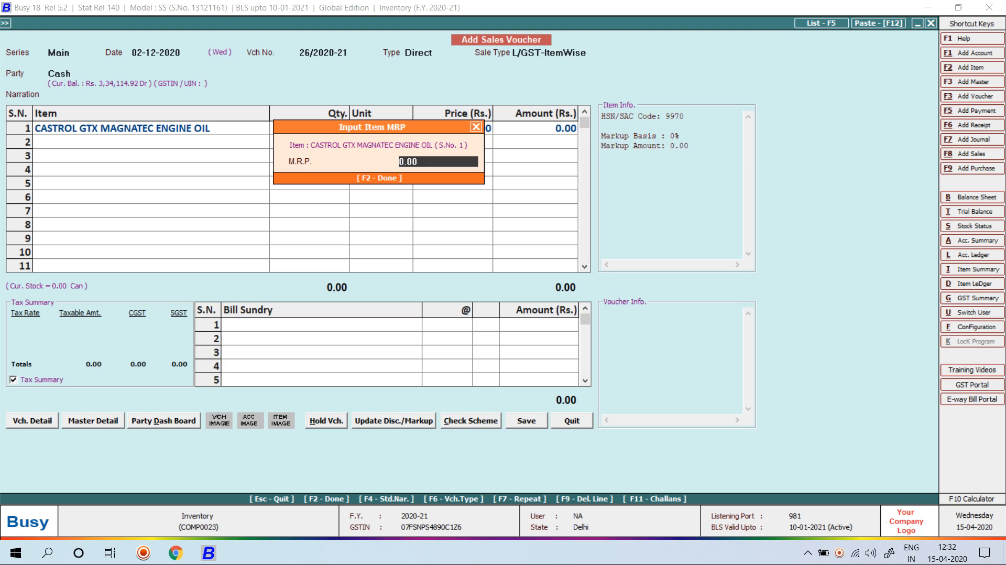
key(Return)
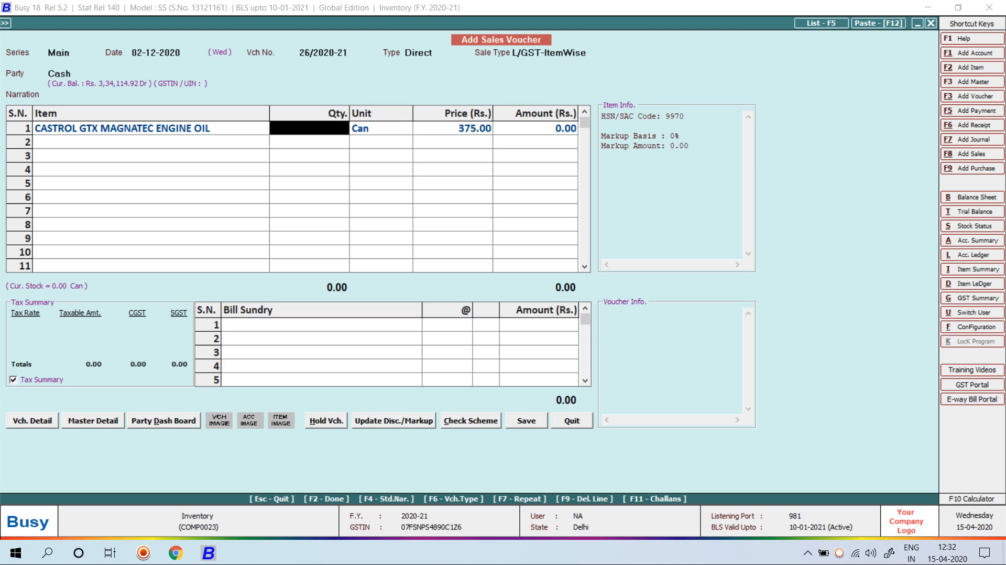
Discard the trial voucher without saving and close Busy to the desktop
key(Escape)
key(Left)
key(Return)
key(Escape)
key(super+d)
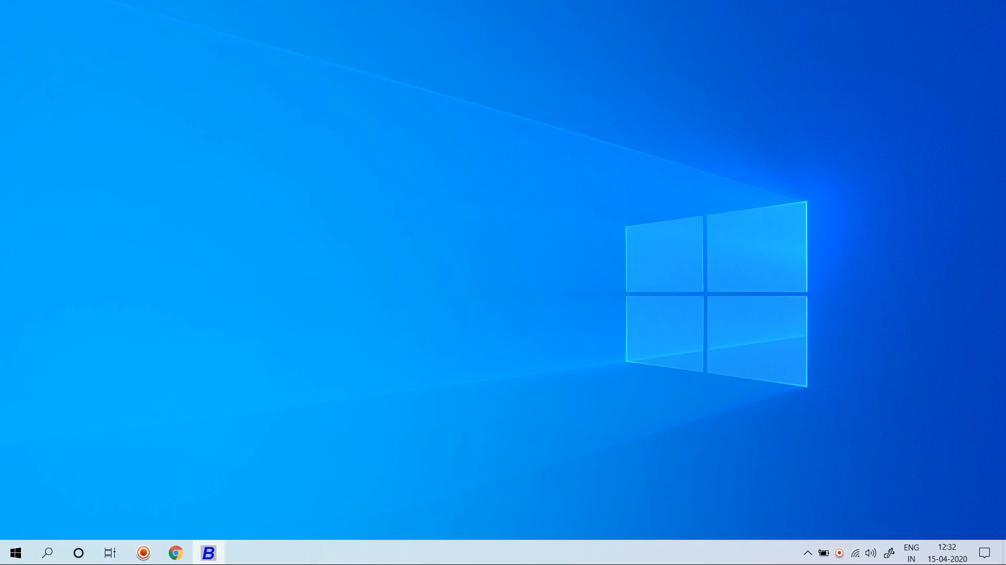